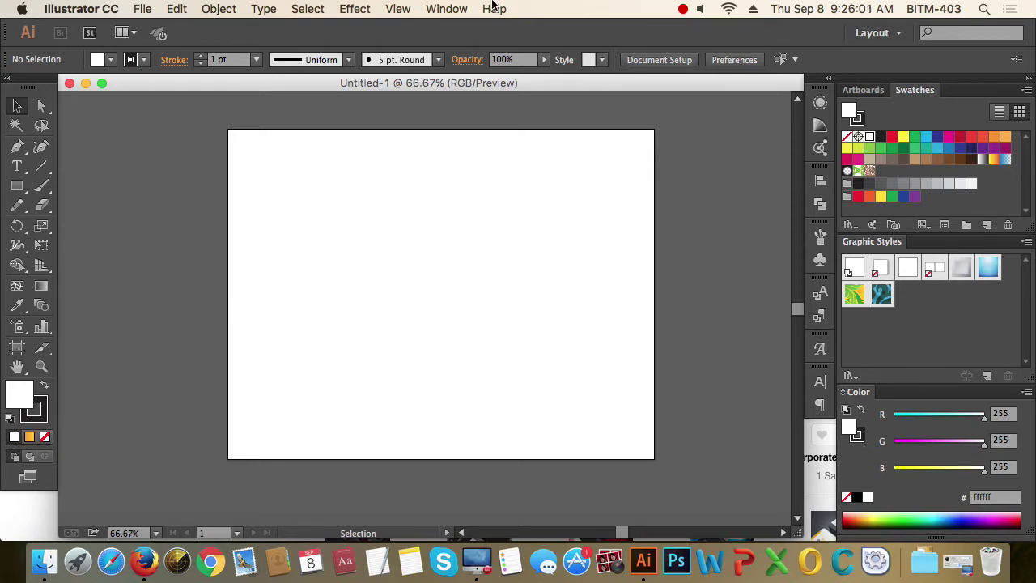
- Show the Artboards panel from the Window menu so it lists Artboard 1
click(447, 10)
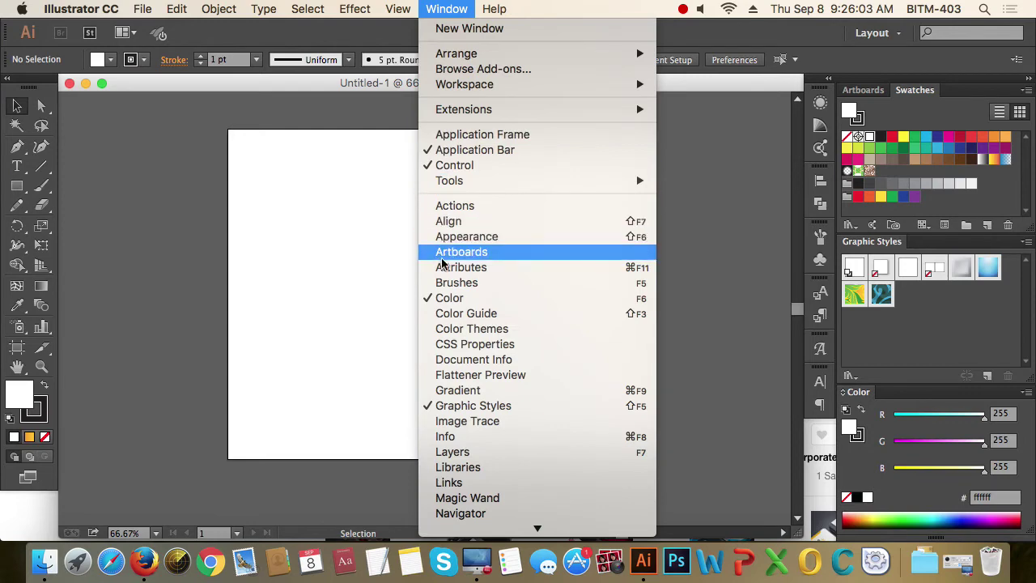
click(504, 257)
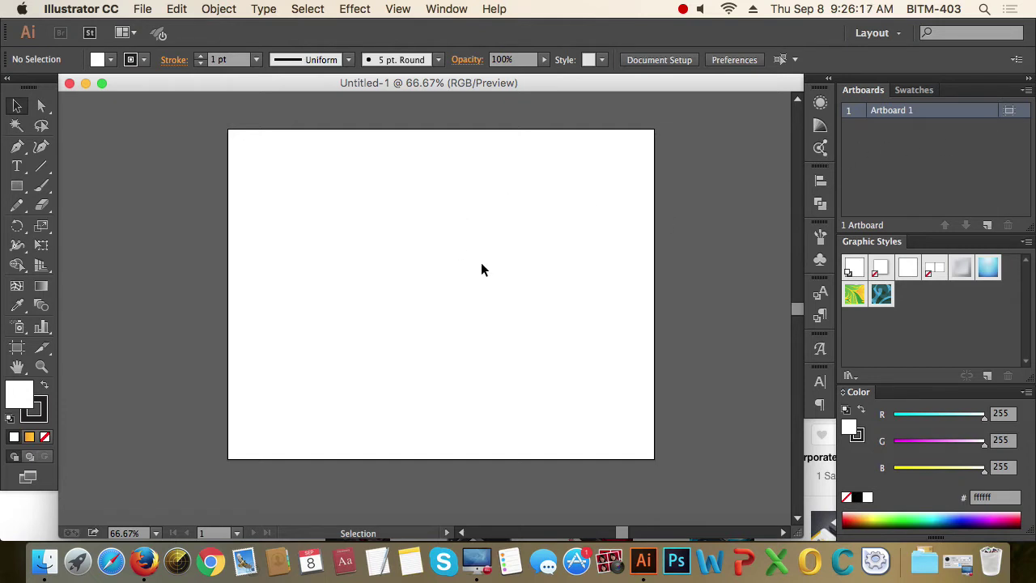
- Drag the Artboards panel out of the dock and float it over the canvas
scroll(480, 269, down, 2)
drag(537, 275, 441, 268)
scroll(454, 264, up, 1)
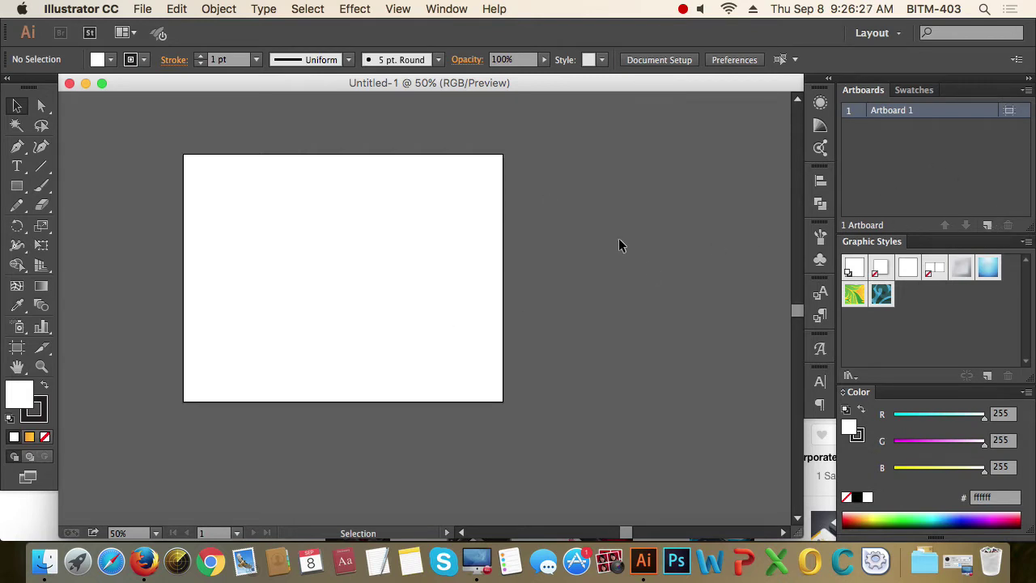
click(874, 94)
drag(874, 94, 547, 128)
drag(624, 111, 717, 99)
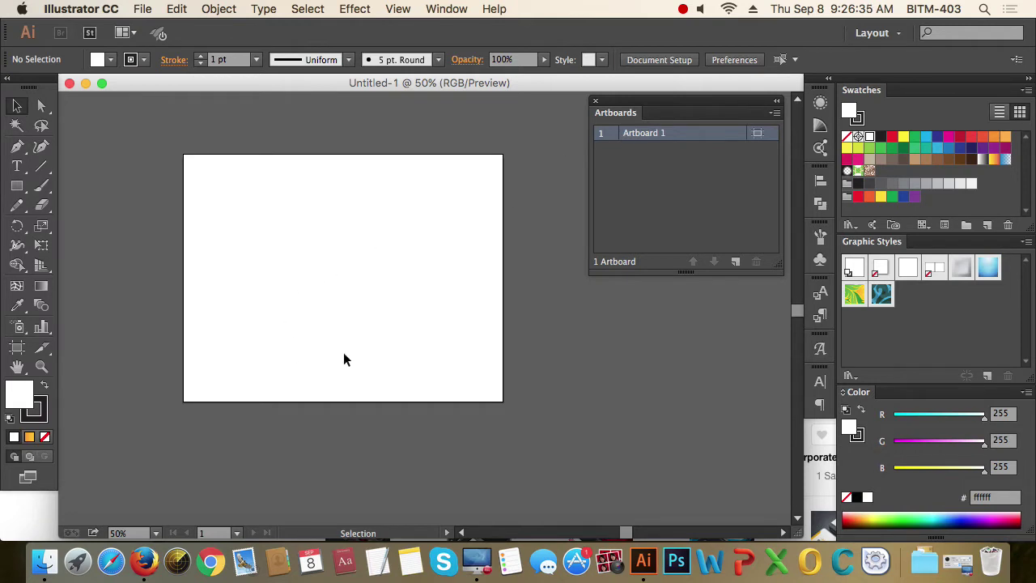
- Add Artboard 2 beside Artboard 1 and bring both artboards into view
click(736, 262)
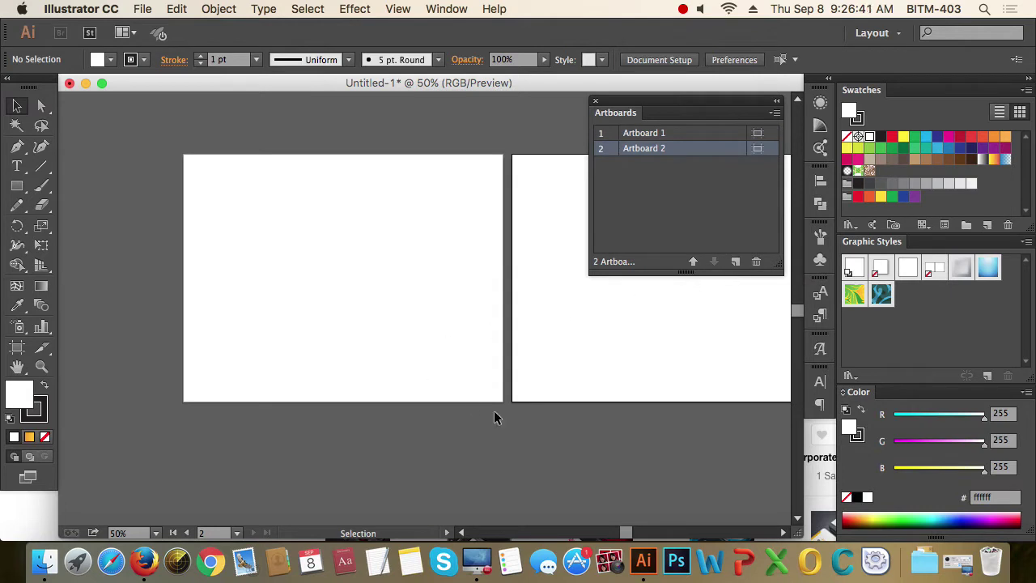
drag(527, 357, 365, 363)
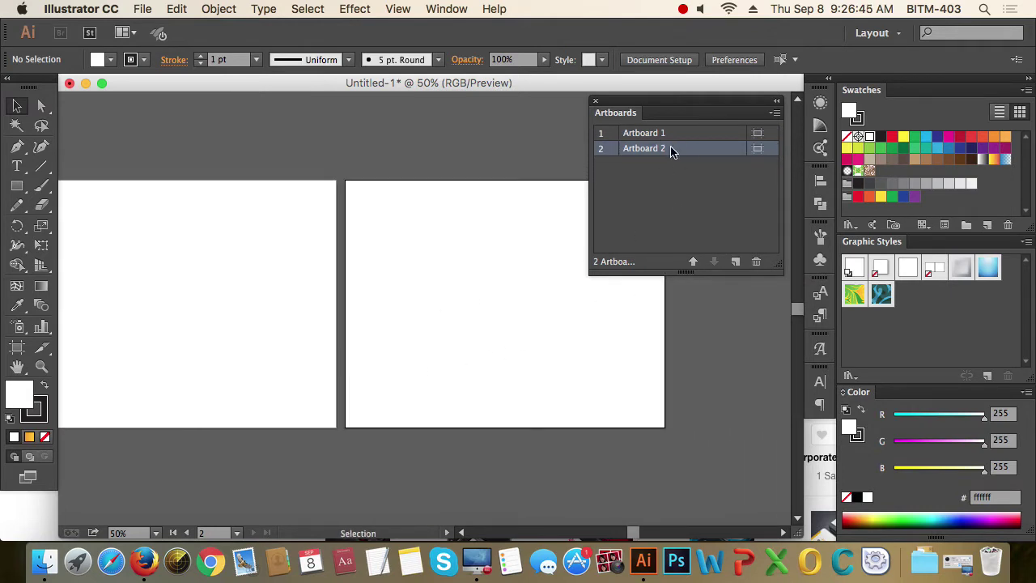
scroll(454, 255, down, 1)
drag(429, 284, 462, 272)
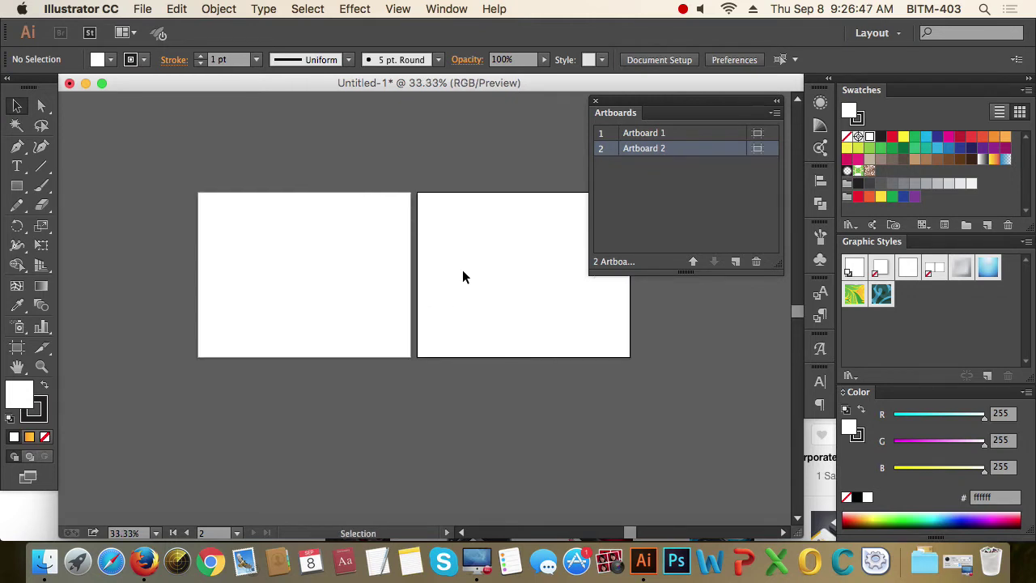
click(699, 138)
click(692, 150)
key(super+1)
scroll(411, 251, up, 8)
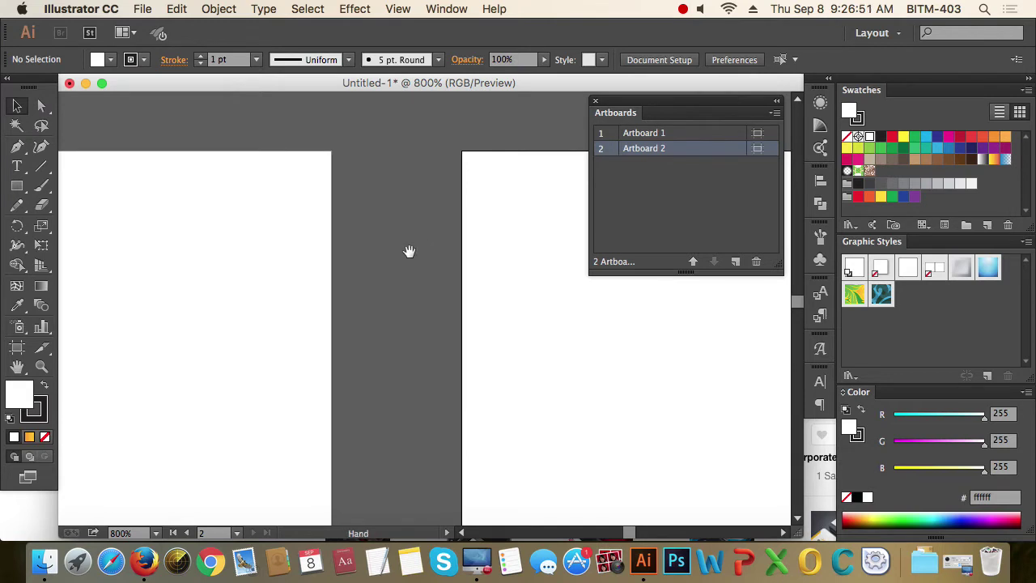
scroll(478, 247, left, 2)
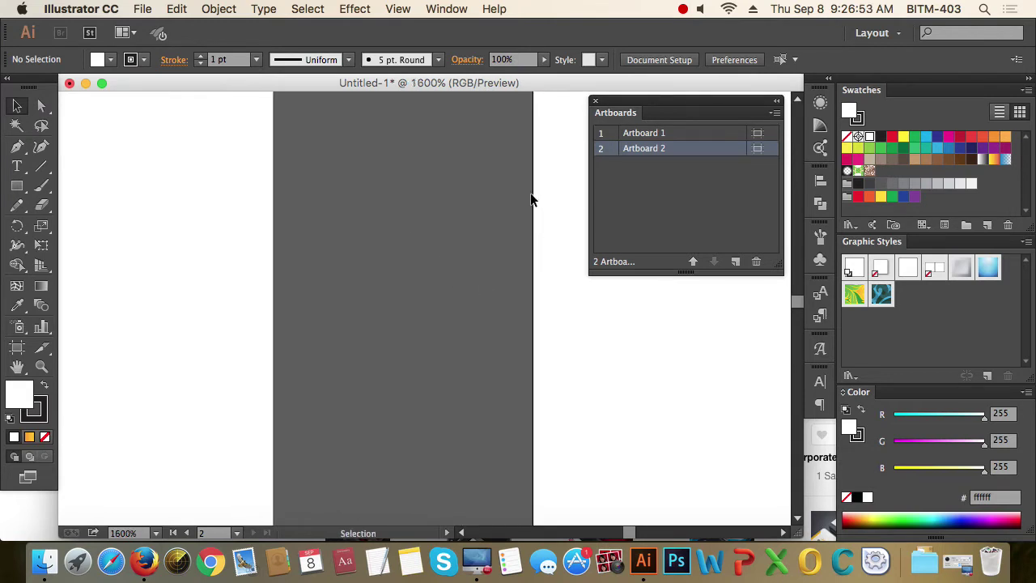
- Switch between the two artboards, then delete Artboard 1
click(659, 133)
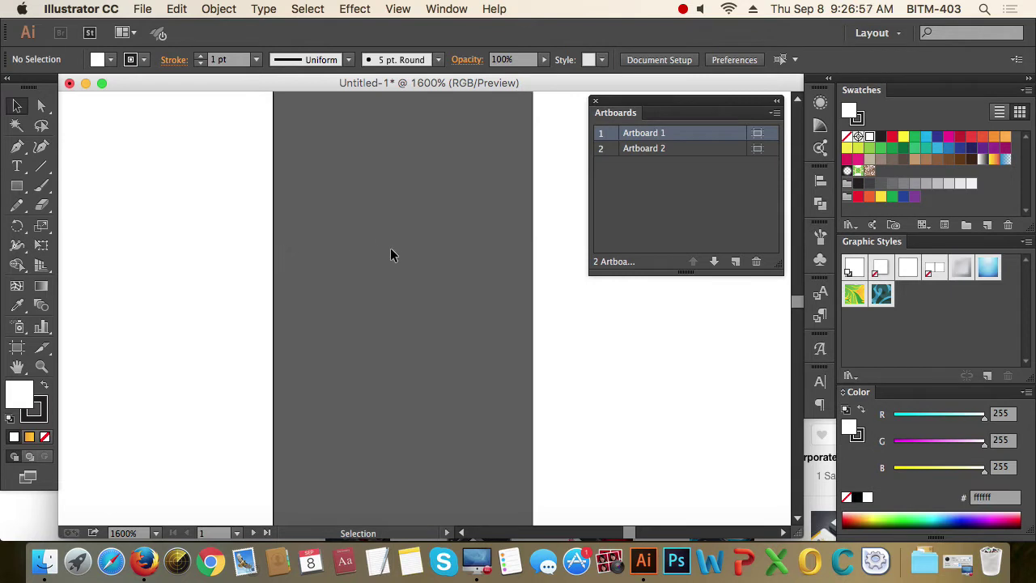
scroll(393, 252, down, 4)
click(487, 292)
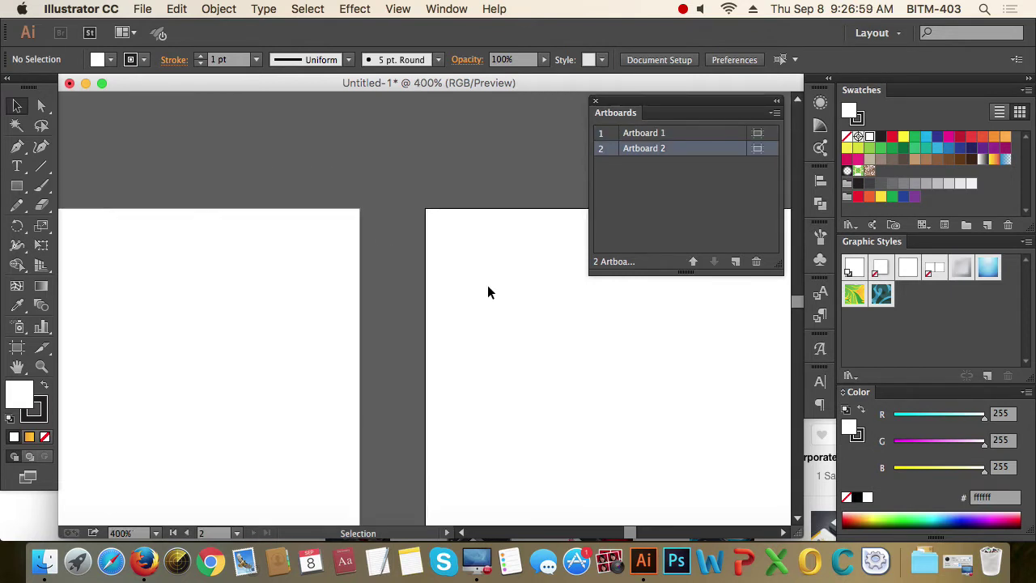
drag(488, 292, 494, 243)
click(343, 287)
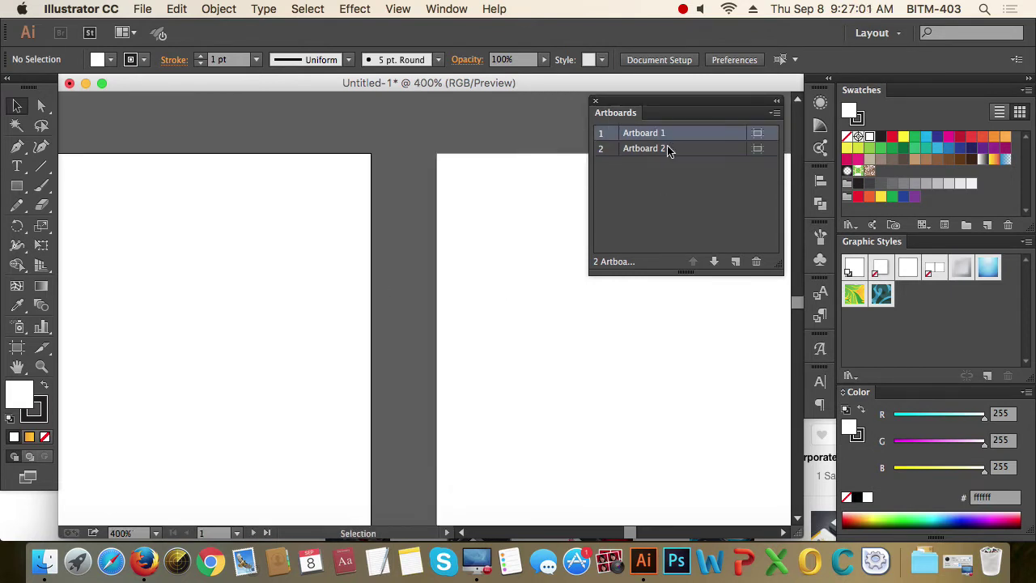
click(460, 308)
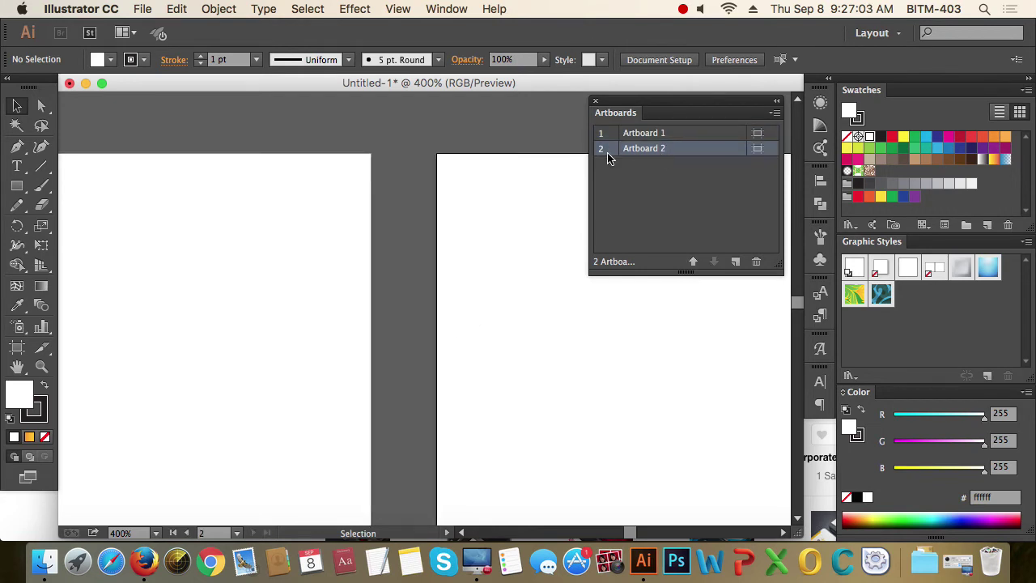
click(249, 302)
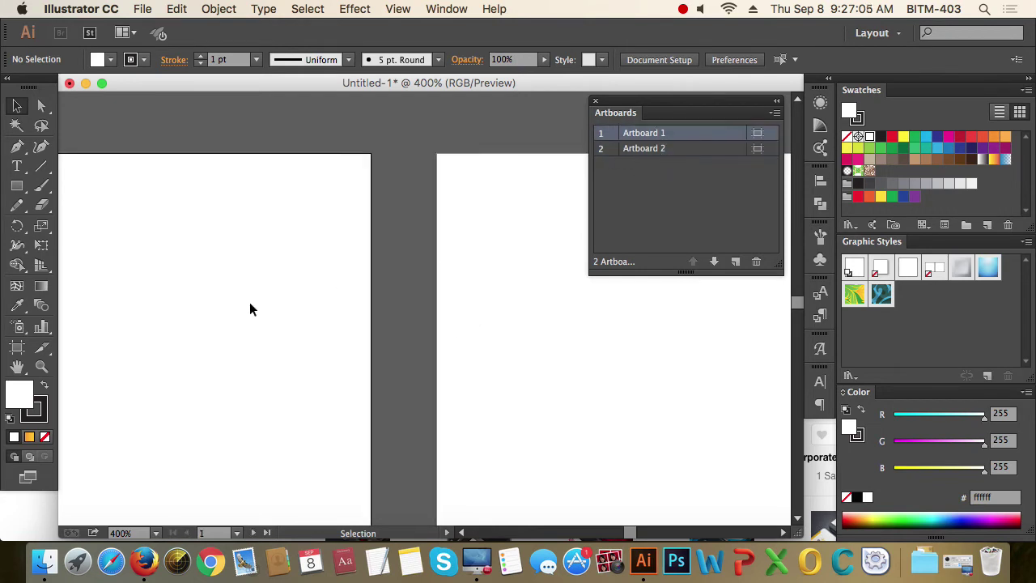
scroll(396, 312, down, 3)
scroll(437, 300, down, 2)
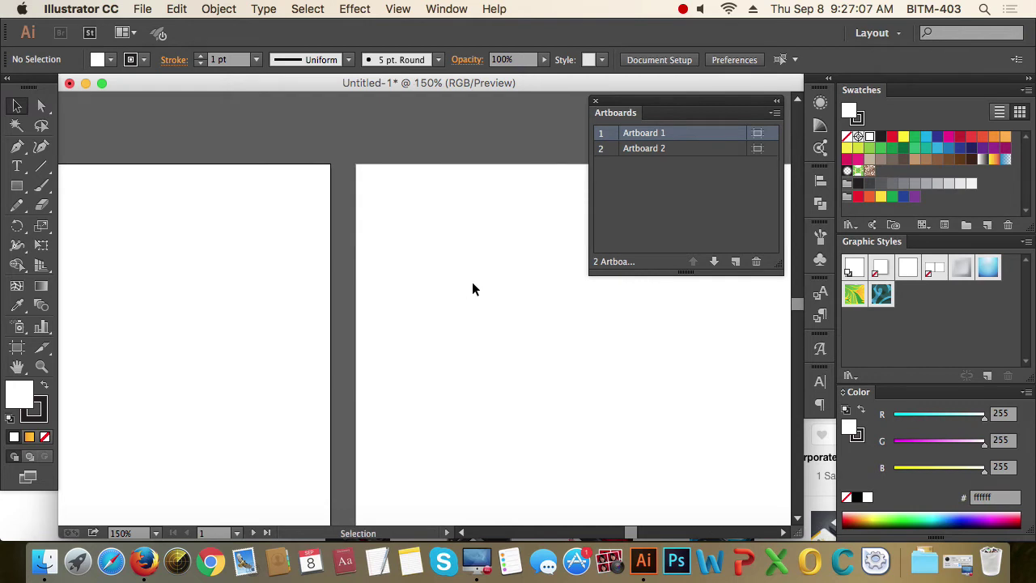
scroll(472, 282, down, 1)
scroll(497, 315, down, 3)
scroll(497, 315, right, 2)
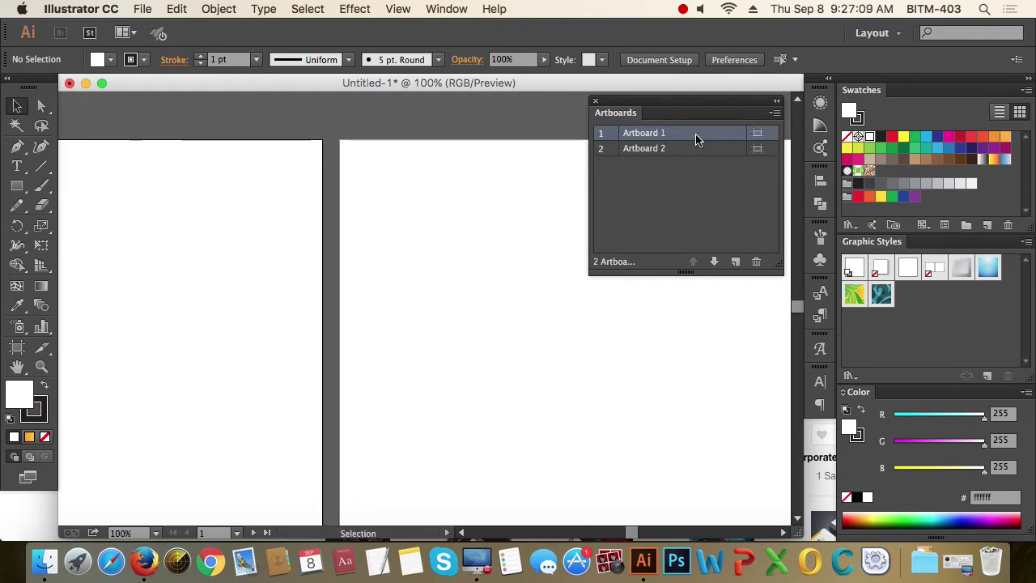
click(757, 264)
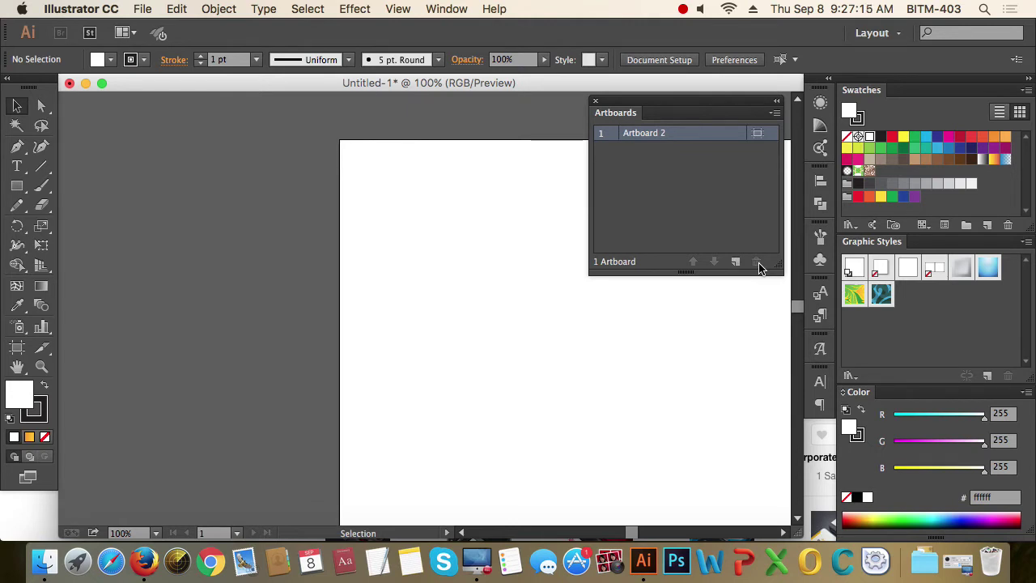
- Undo the Artboard 1 deletion, then zoom out and pan to see both artboards
key(super+z)
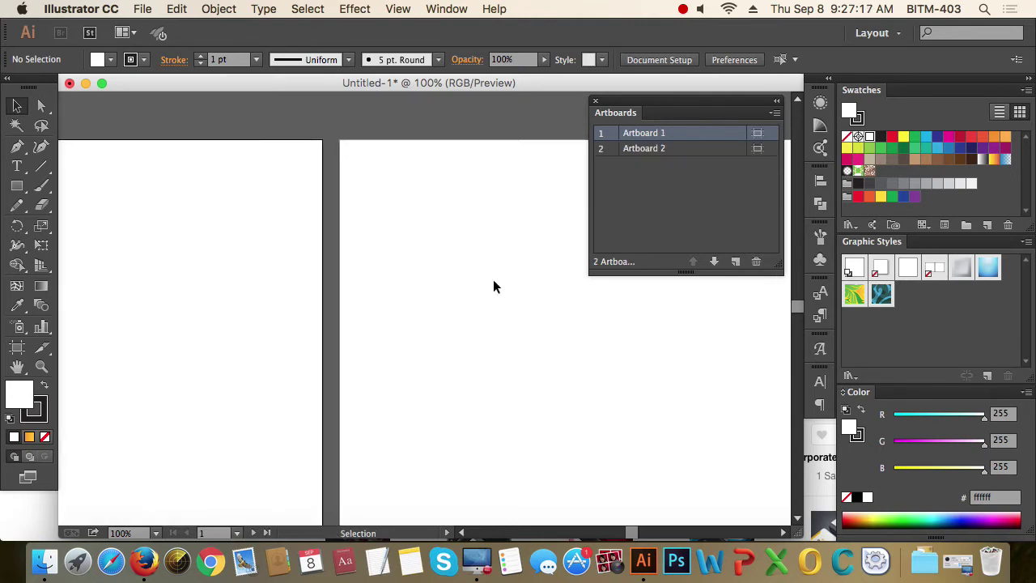
key(super+minus)
key(super+minus)
key(space)
drag(502, 297, 525, 284)
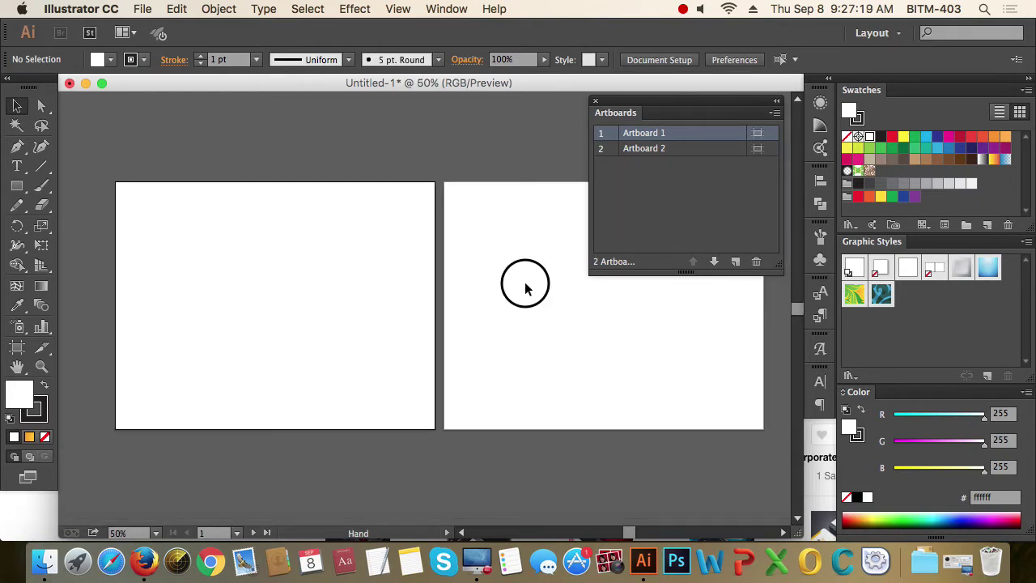
drag(419, 280, 488, 290)
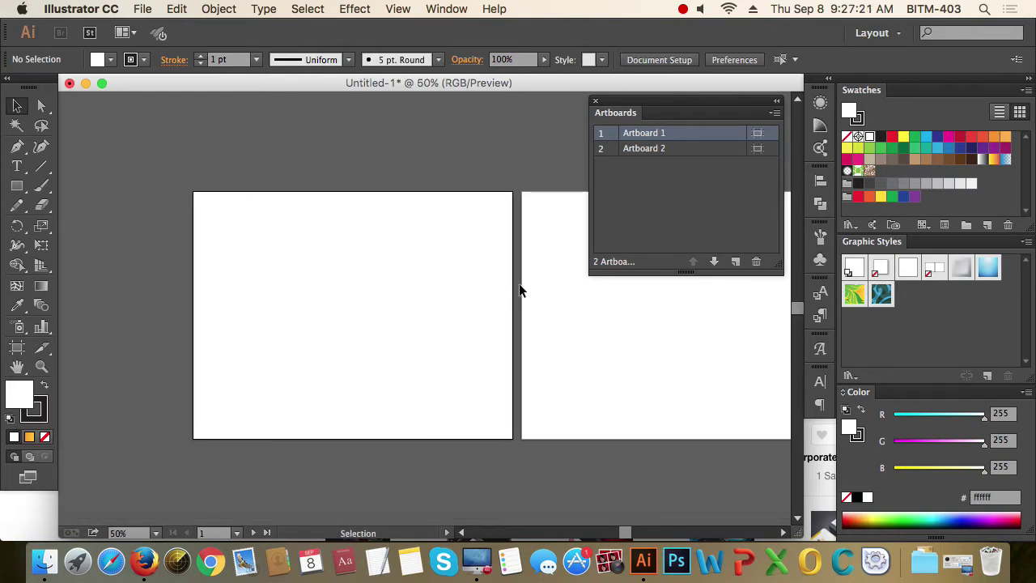
key(space)
drag(519, 288, 516, 253)
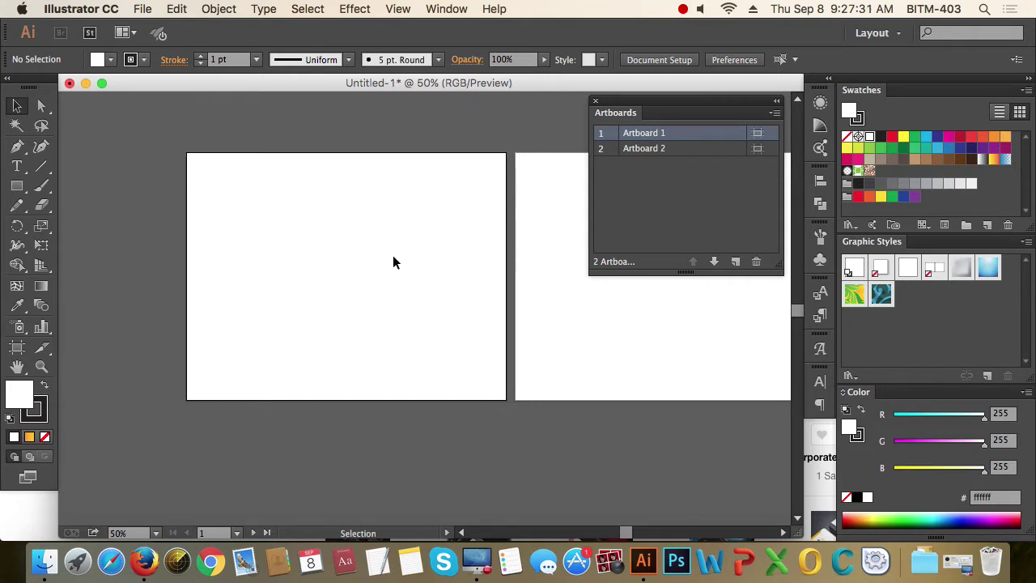
scroll(392, 262, down, 2)
scroll(446, 259, right, 1)
scroll(437, 241, up, 1)
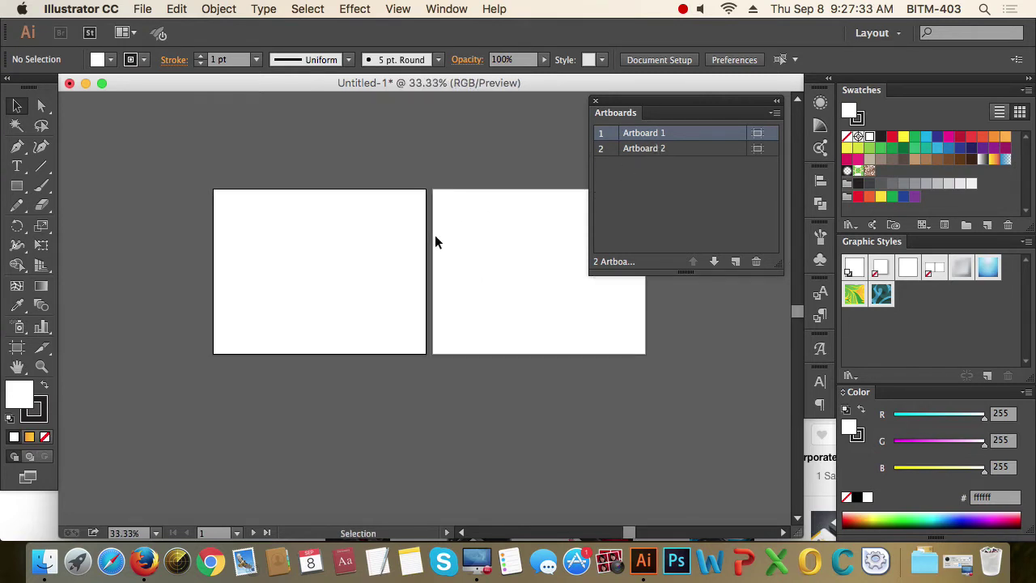
scroll(435, 241, down, 1)
scroll(435, 241, left, 1)
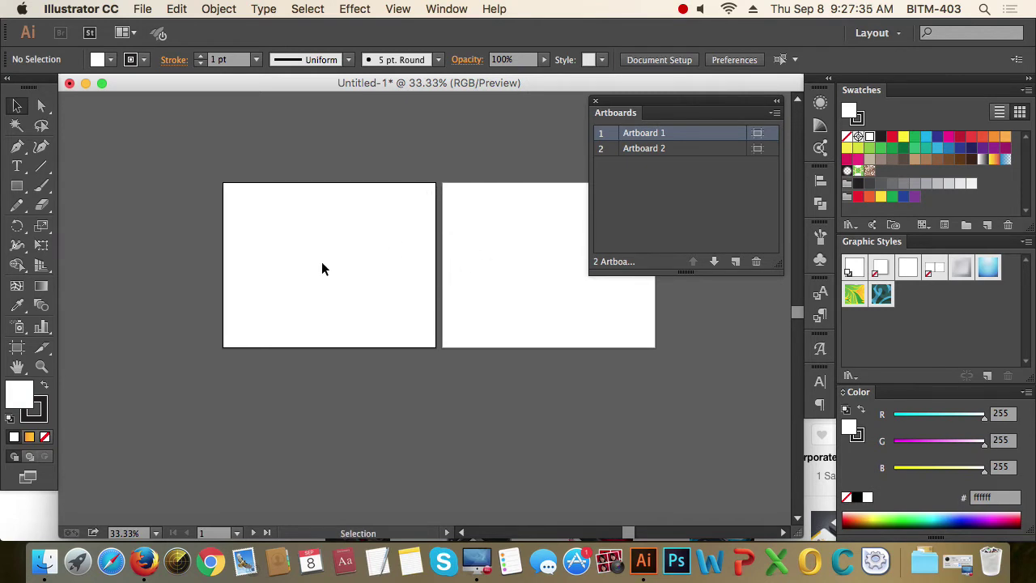
- Drag Artboard 1 below Artboard 2 with the Artboard tool, cancelling Artboard Options
click(17, 347)
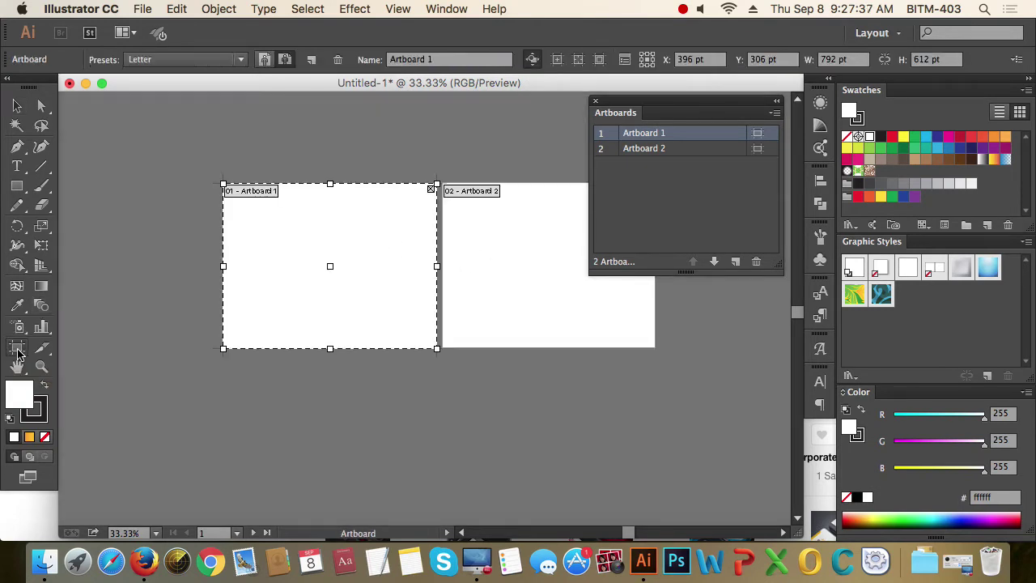
drag(308, 224, 525, 403)
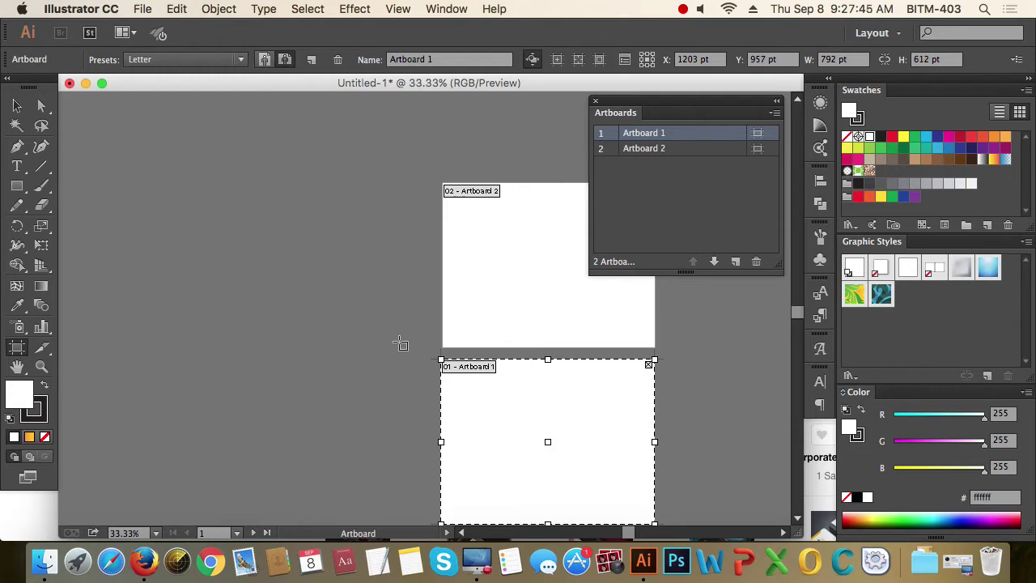
key(Return)
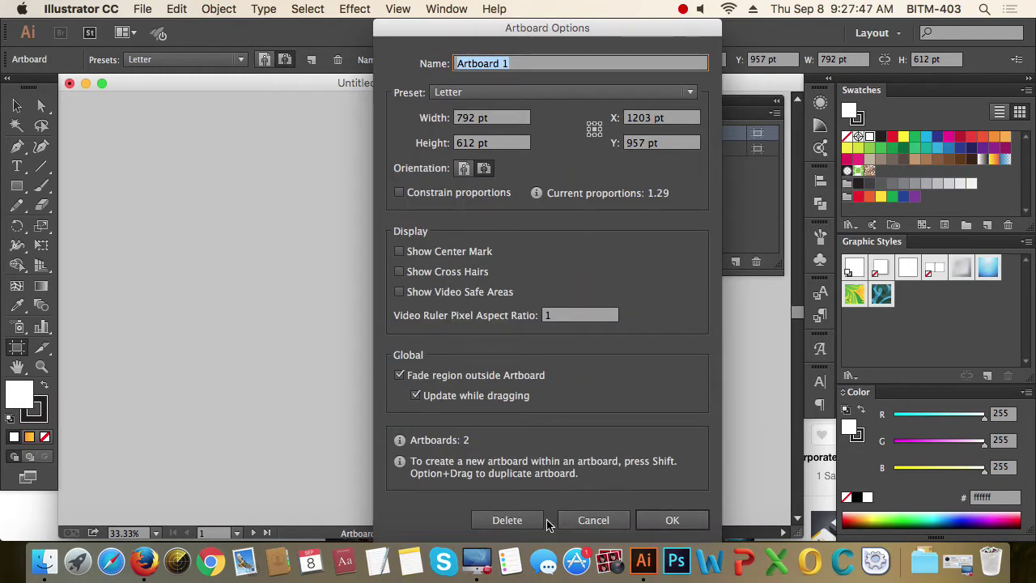
click(593, 520)
click(20, 107)
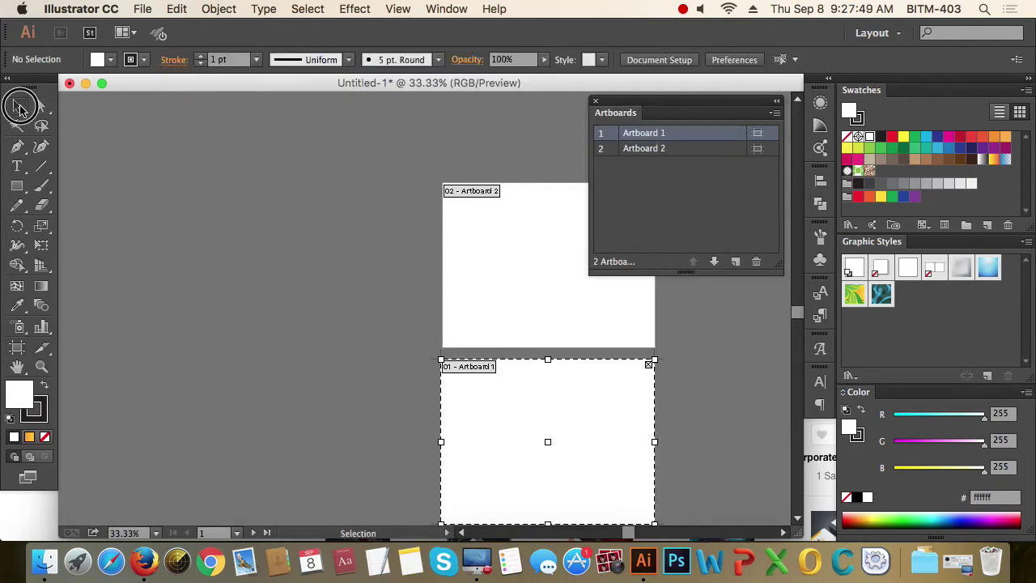
- Adjust the view and toggle the Artboard tool, ending on the Selection tool
scroll(273, 282, down, 1)
scroll(369, 282, down, 2)
scroll(377, 277, up, 1)
key(space)
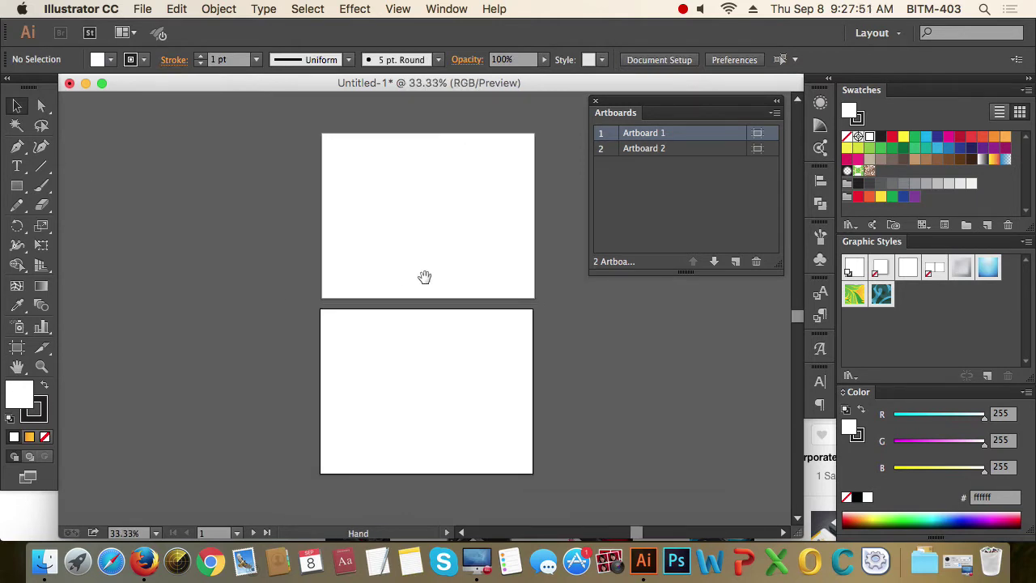
drag(425, 277, 419, 275)
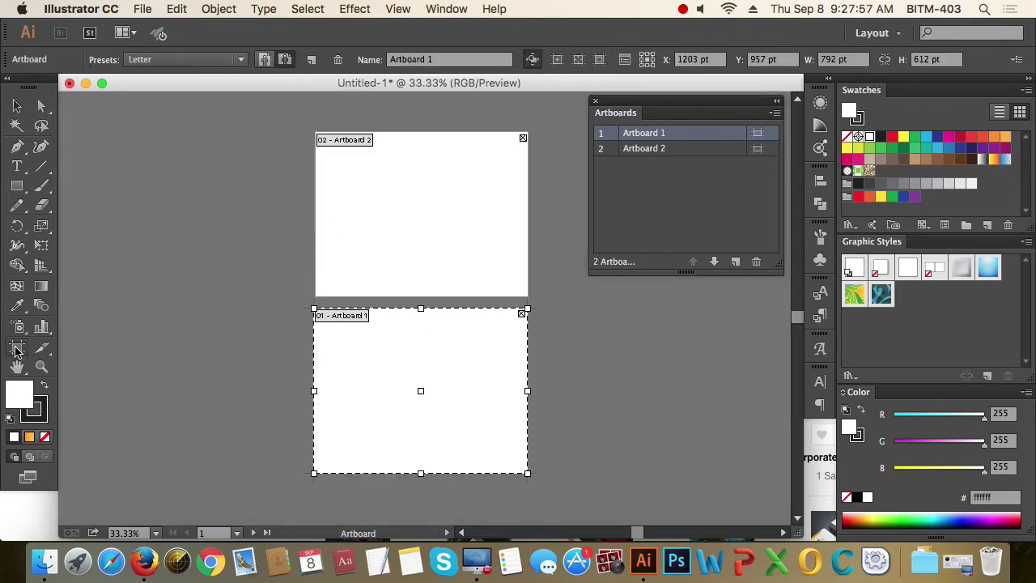
click(17, 348)
click(16, 106)
scroll(429, 162, up, 1)
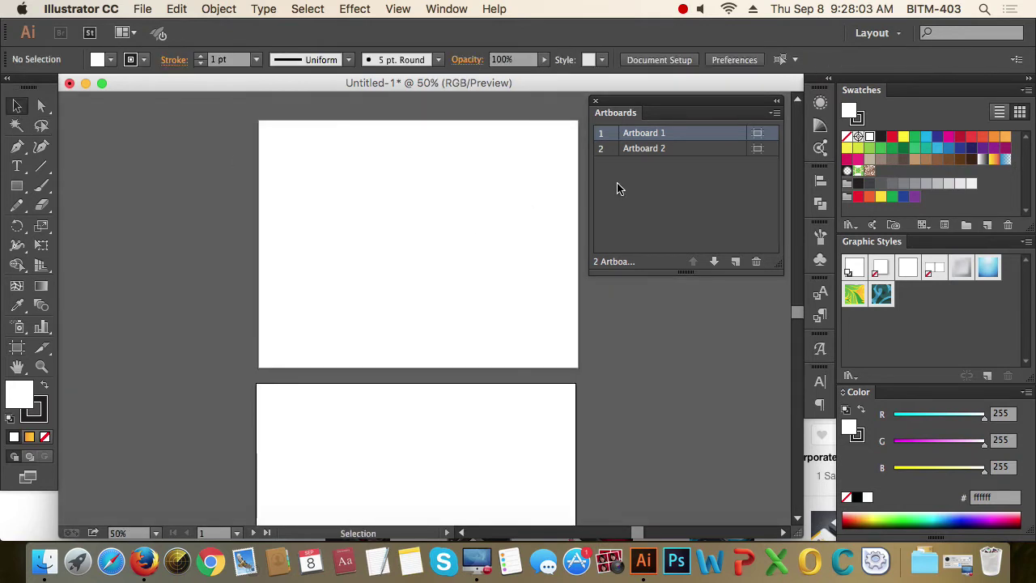
- Dock the floating Artboards panel back with the other panels
drag(673, 113, 876, 304)
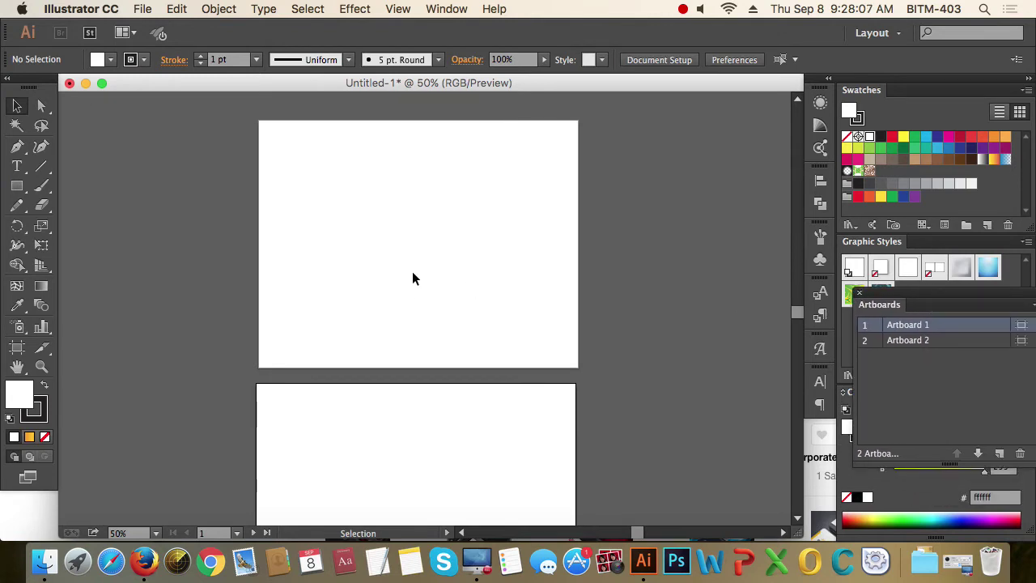
scroll(412, 278, up, 1)
scroll(413, 289, up, 1)
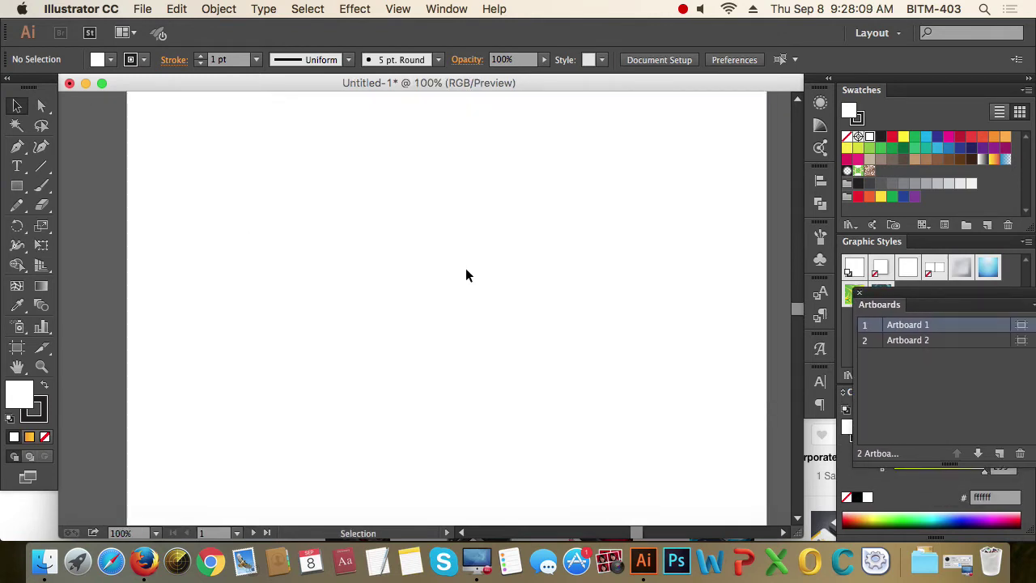
scroll(466, 275, down, 1)
- Draw another circle on Artboard 2 with the Ellipse tool, keeping black outlines and no fill
drag(17, 186, 81, 224)
drag(416, 222, 477, 284)
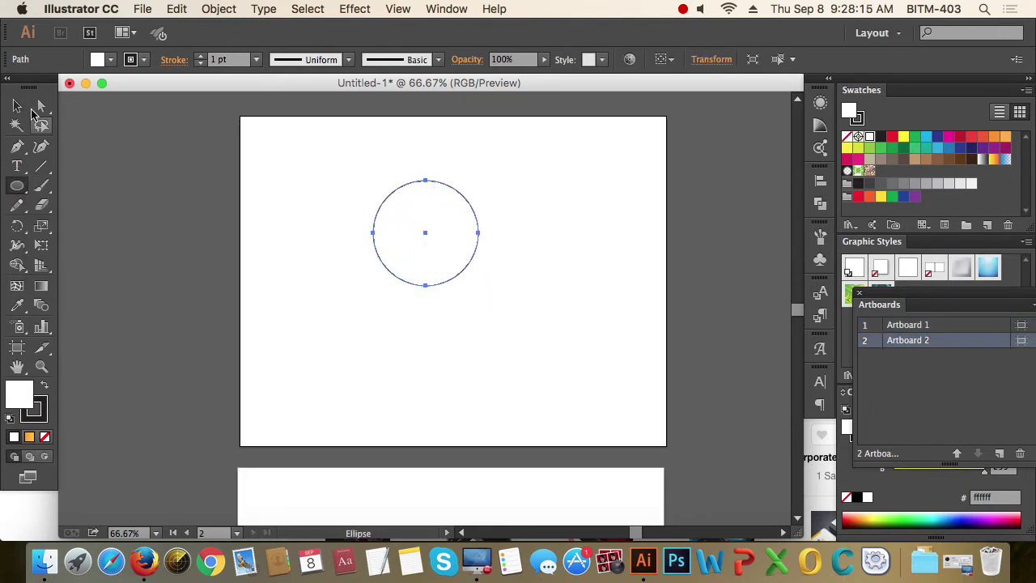
click(17, 105)
click(294, 174)
drag(294, 173, 511, 284)
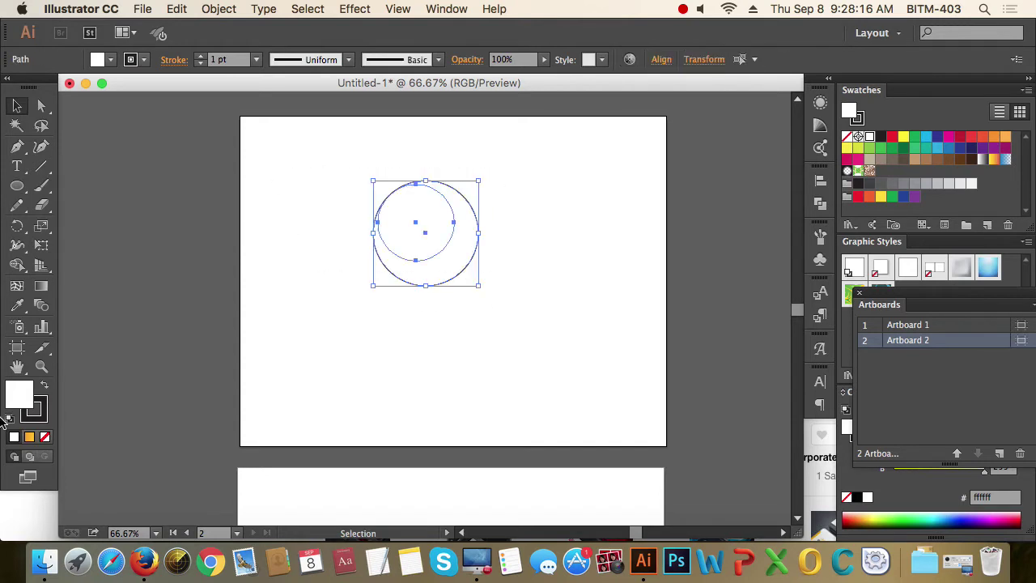
click(45, 386)
click(44, 437)
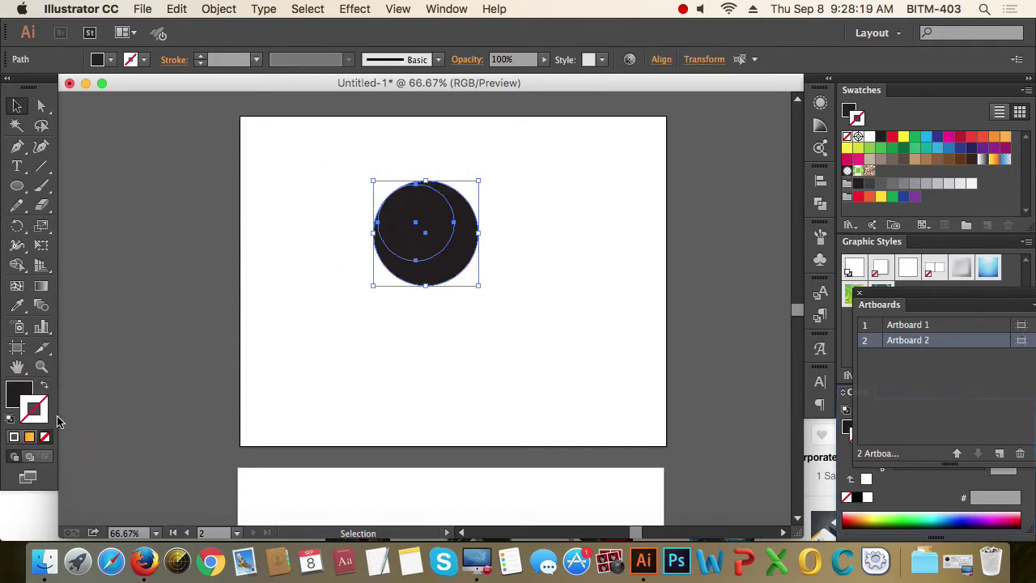
click(45, 386)
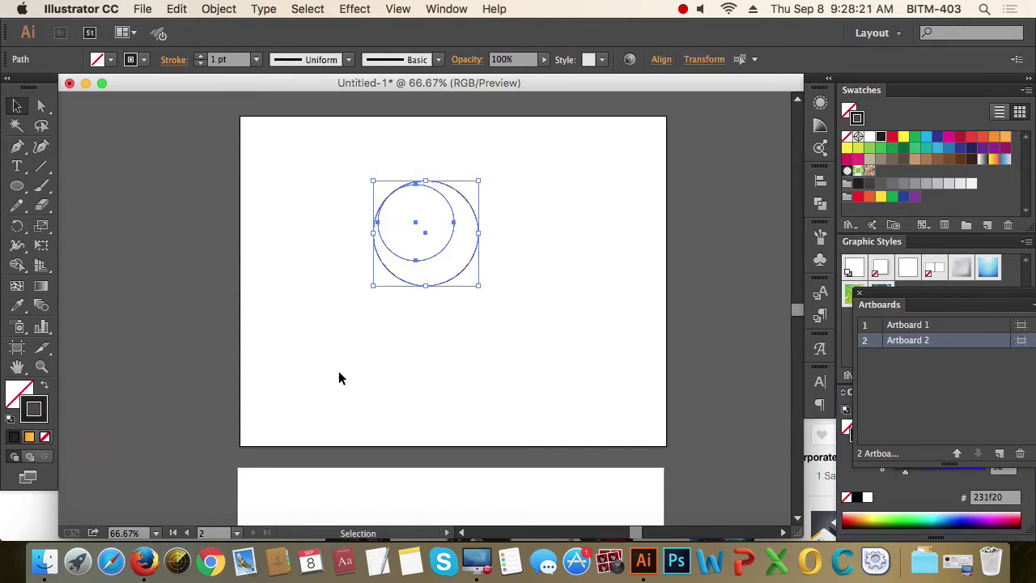
- Practise selecting the circles, both by marquee and each one individually
click(339, 378)
drag(345, 192, 487, 257)
click(532, 257)
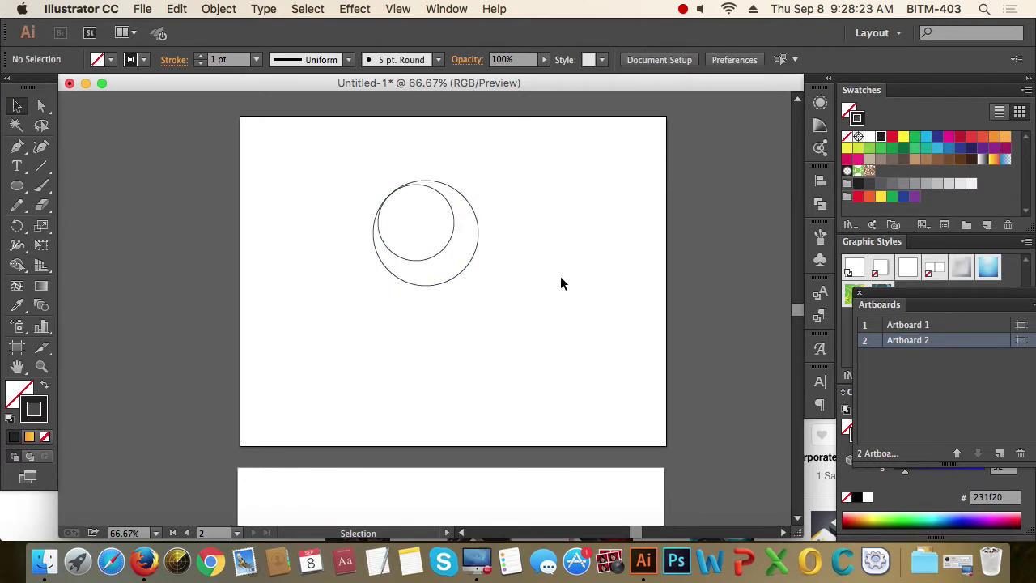
drag(353, 165, 588, 350)
click(563, 312)
drag(506, 316, 327, 171)
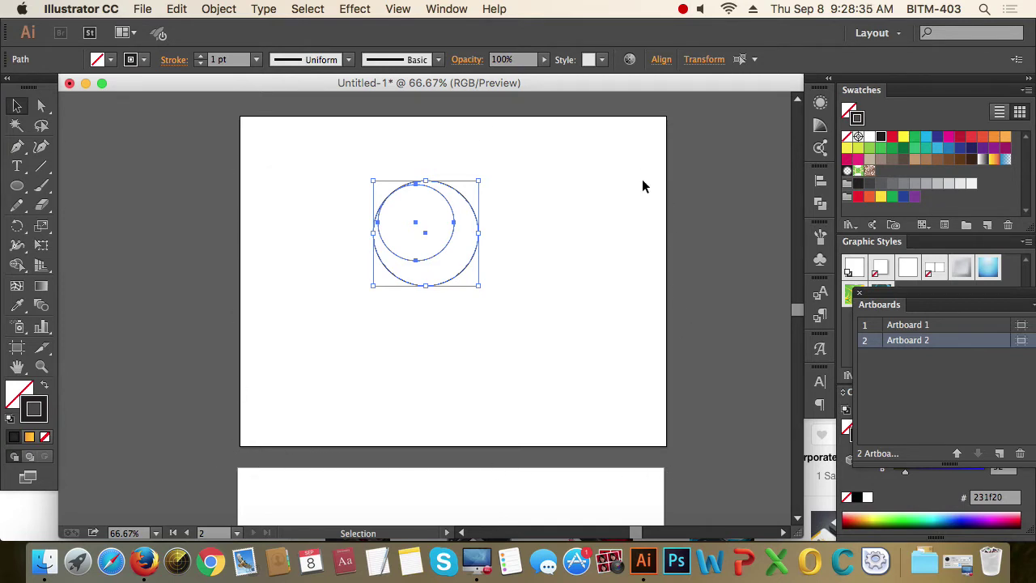
click(349, 182)
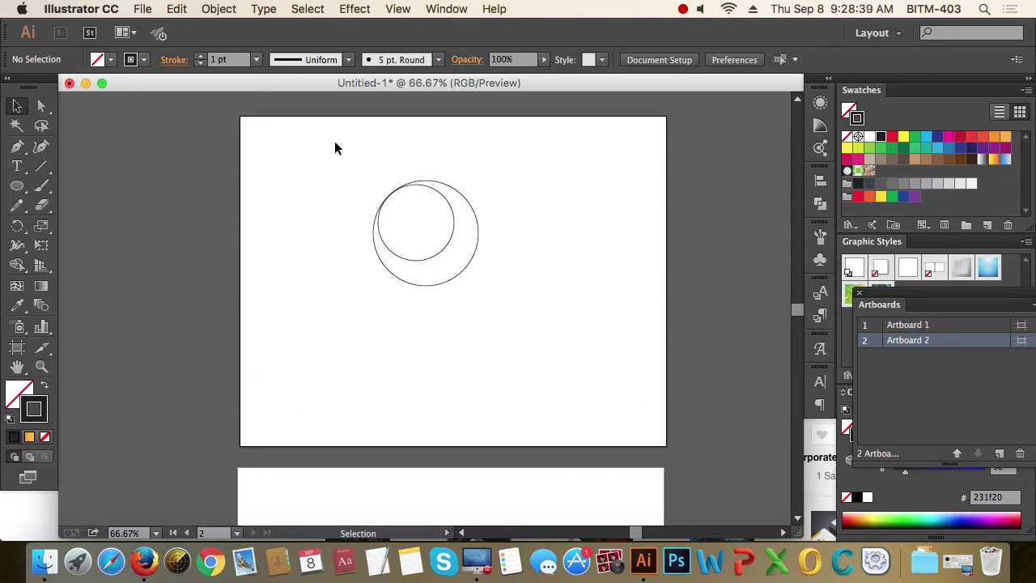
drag(354, 180, 461, 271)
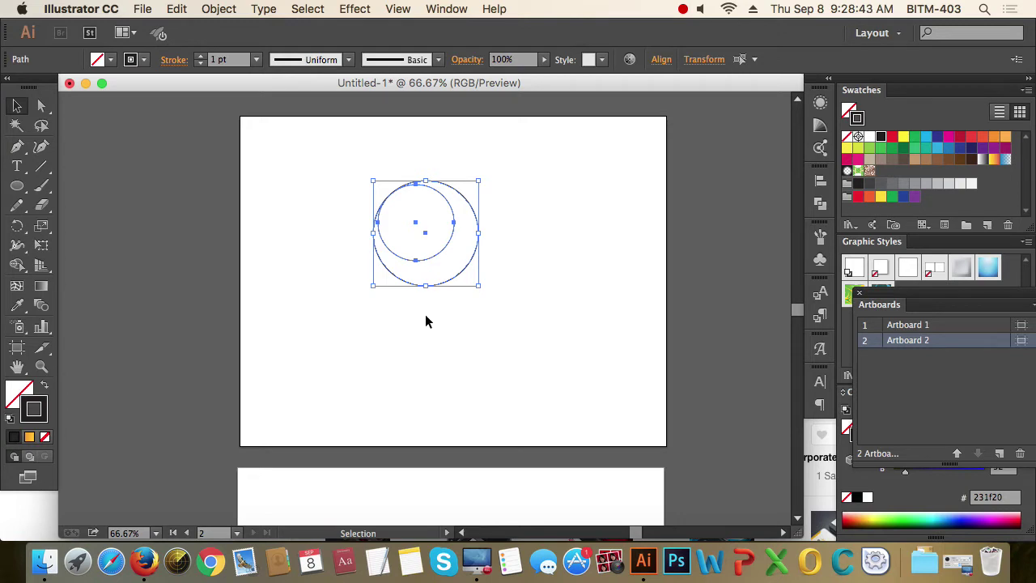
click(461, 299)
click(460, 272)
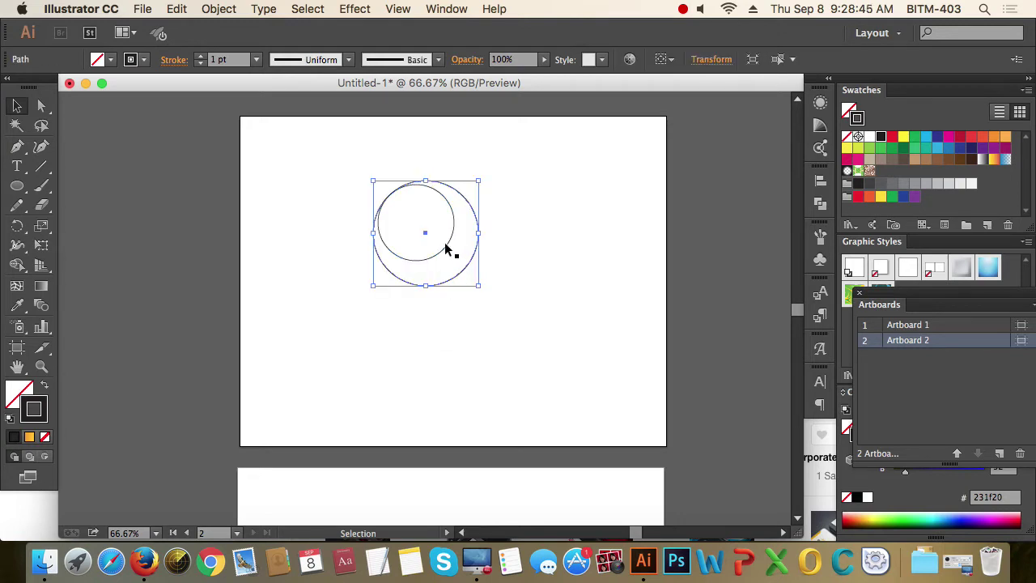
click(462, 247)
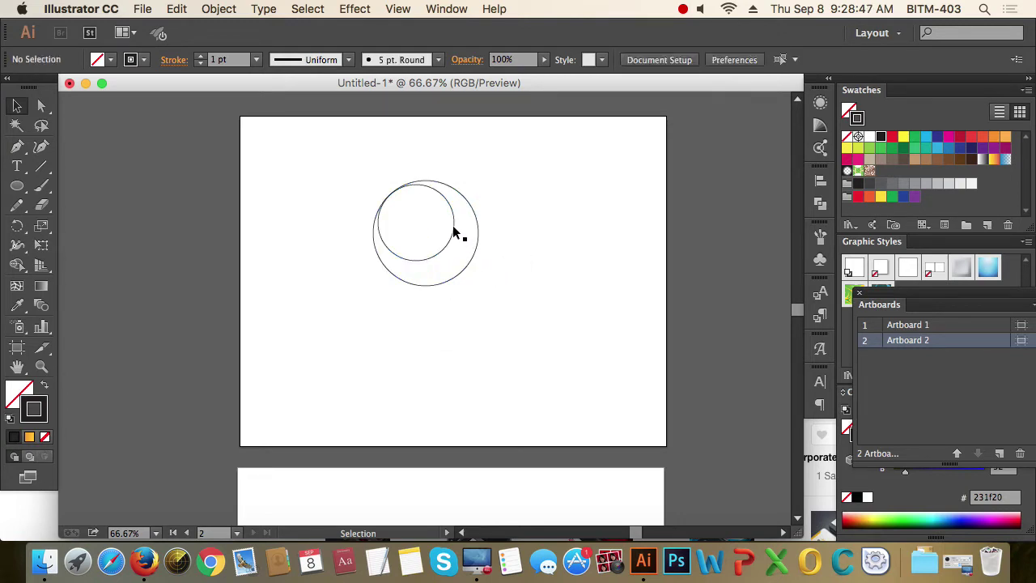
click(453, 232)
click(523, 278)
- Marquee-select both circles and group them with Cmd+G
drag(526, 290, 341, 162)
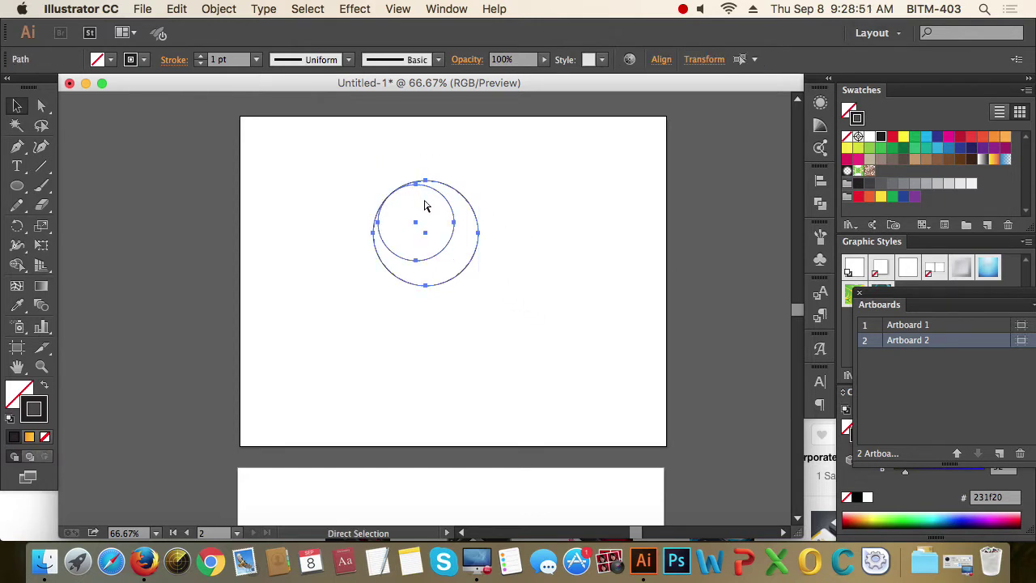
key(super+g)
click(491, 230)
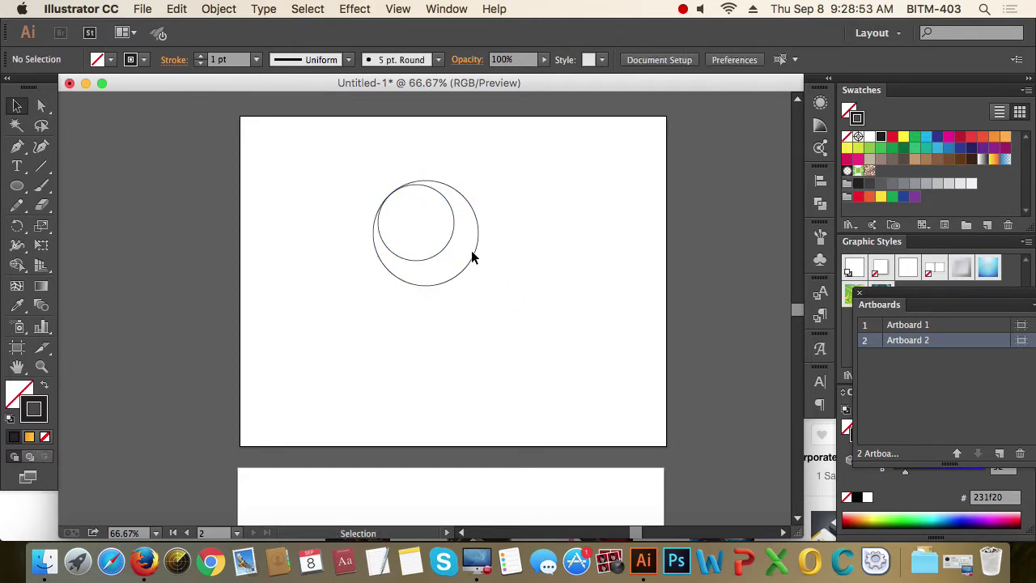
click(477, 257)
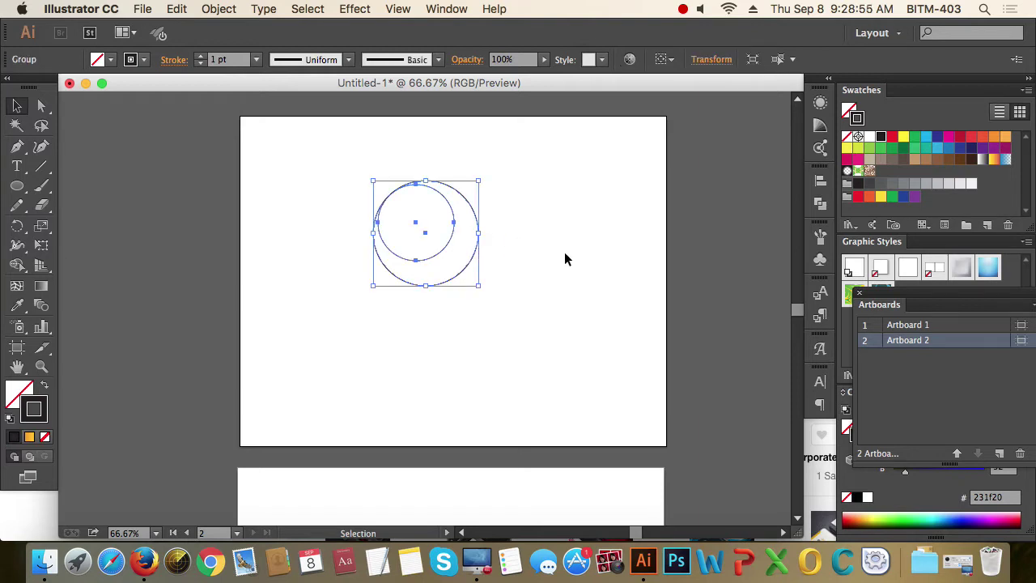
click(17, 350)
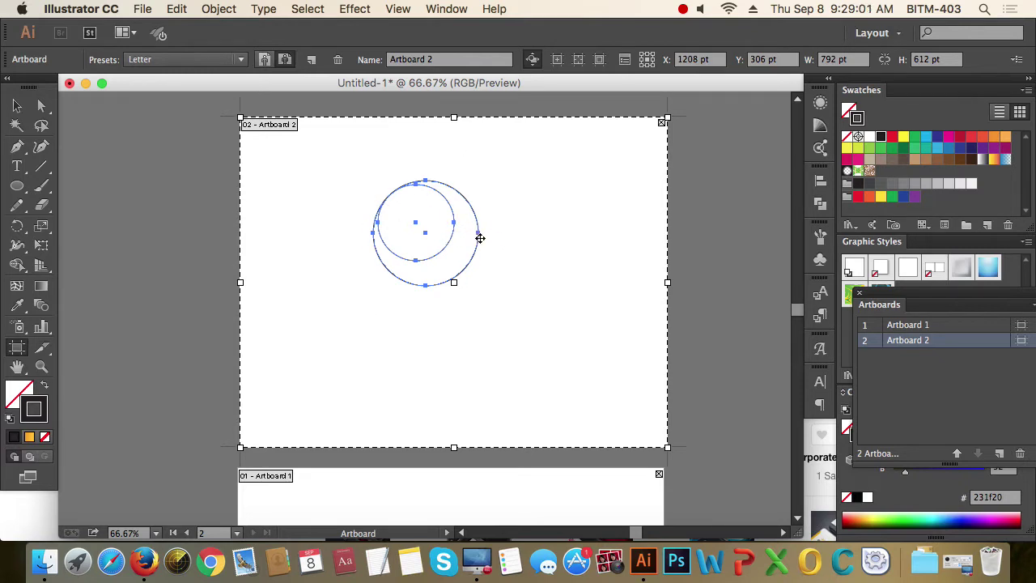
- Fit Artboard 2 to the circle group, making it 195.99 × 195.99 pt
click(479, 233)
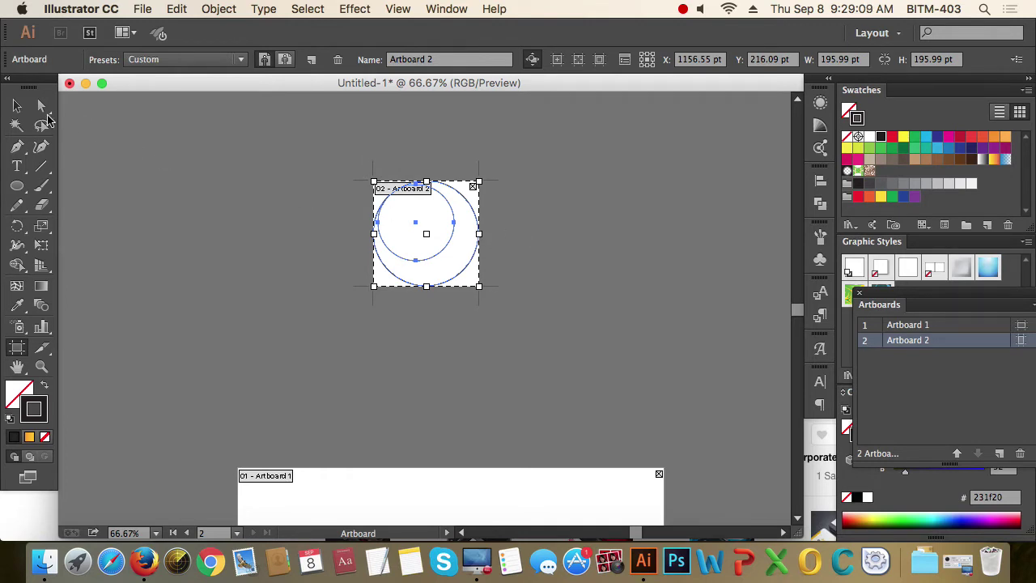
click(17, 105)
click(505, 212)
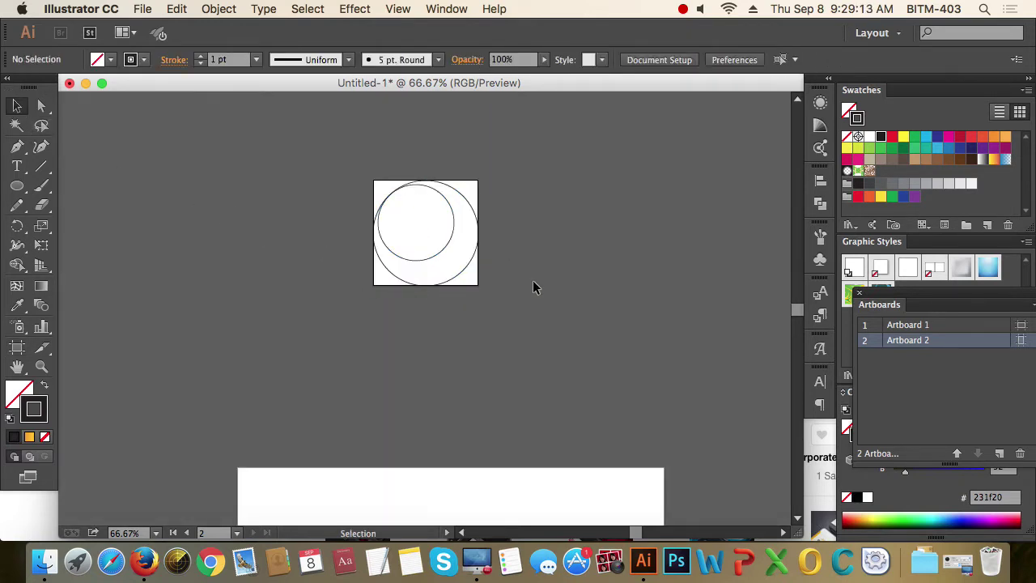
click(144, 11)
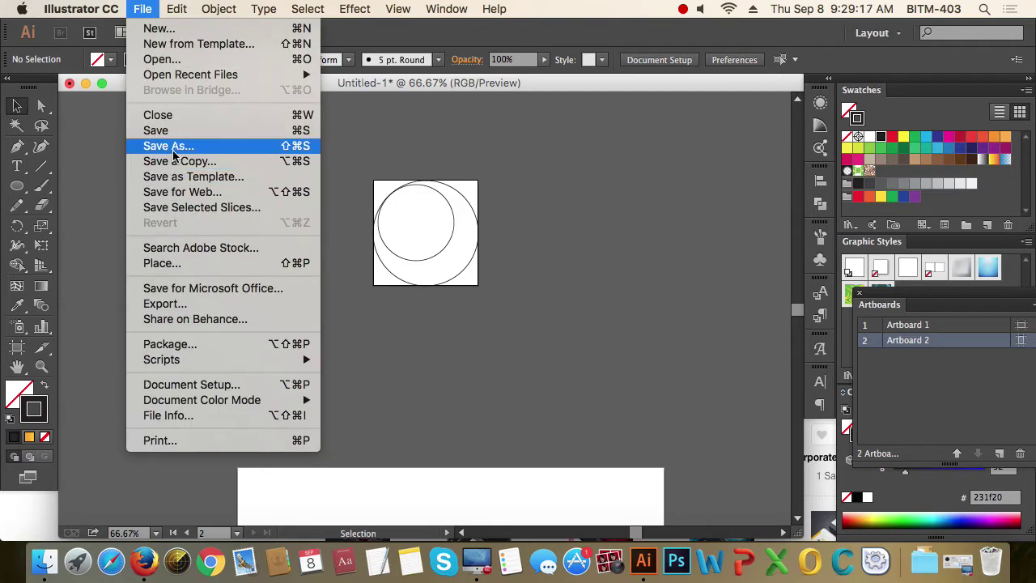
click(177, 192)
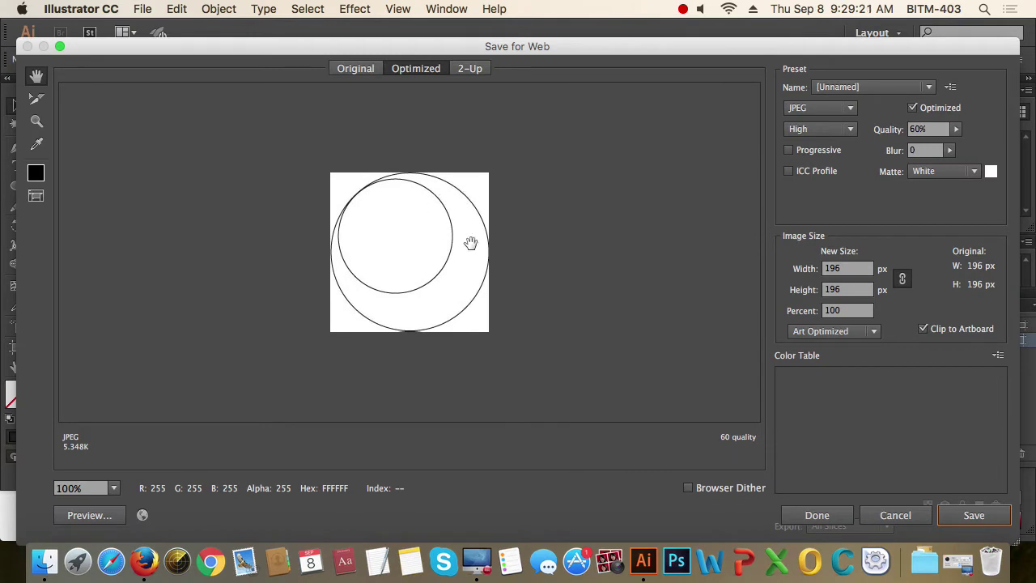
click(848, 107)
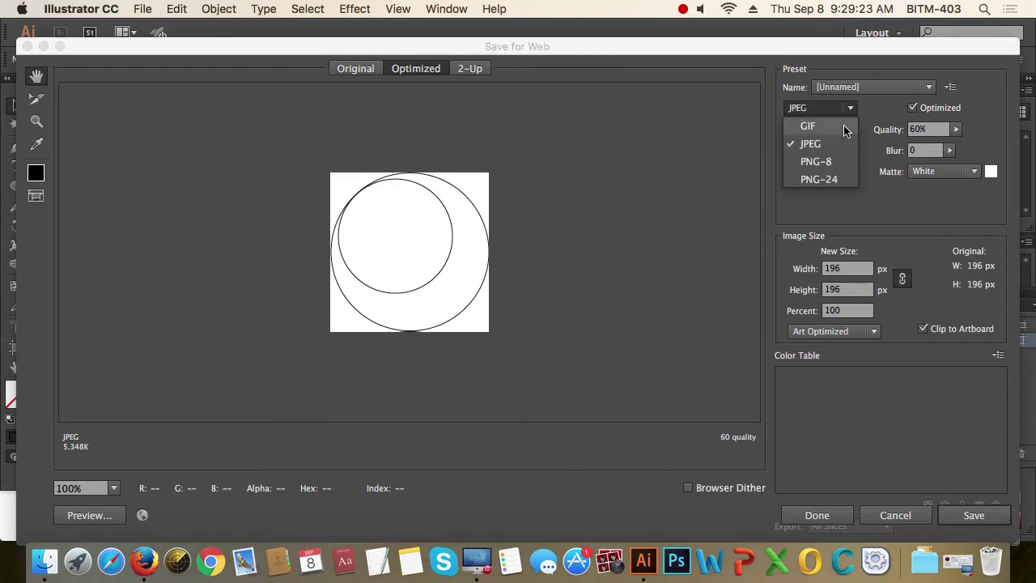
click(827, 180)
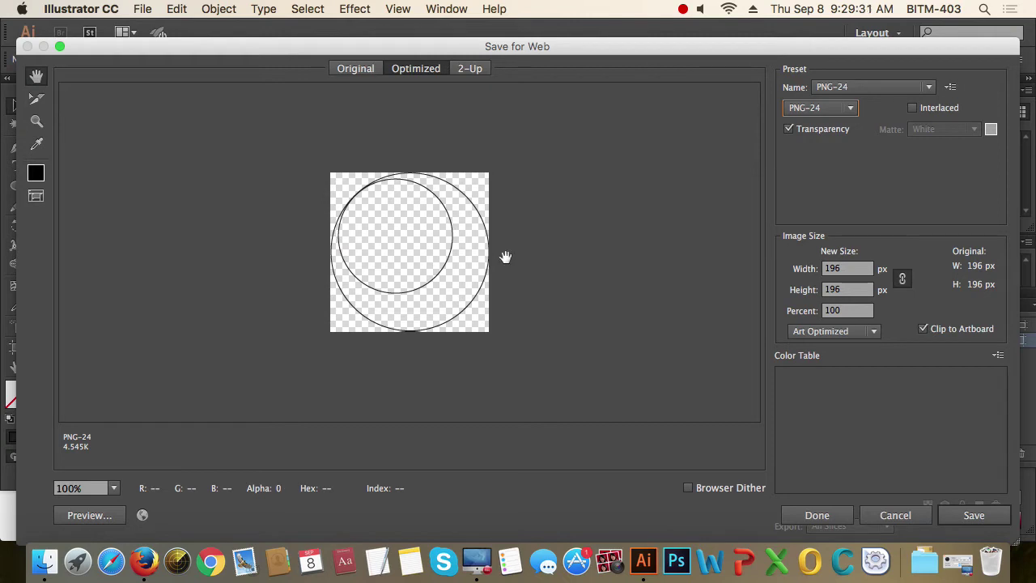
click(897, 516)
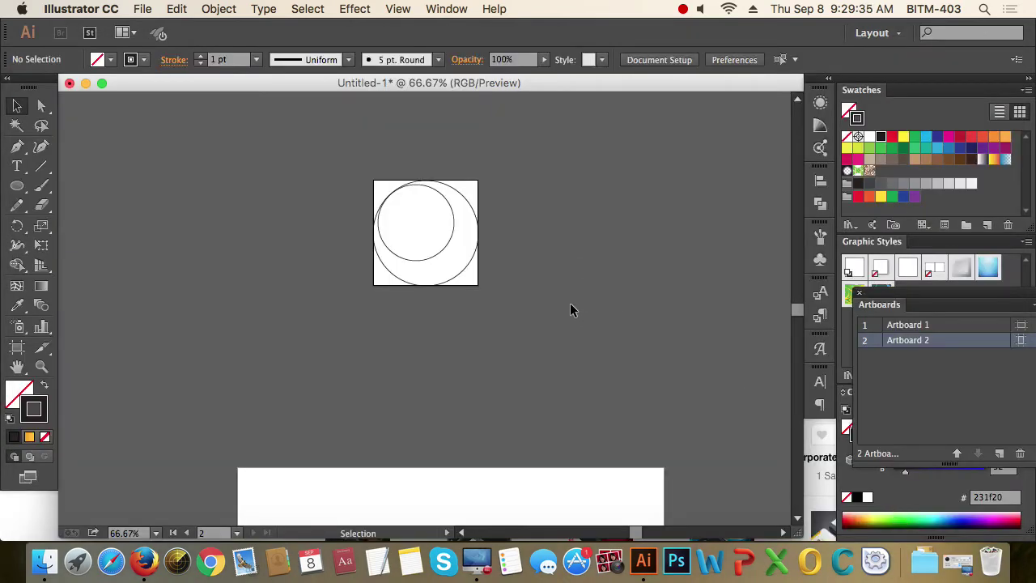
- Undo the Artboard 2 resize and deselect the circle group
key(super+a)
click(444, 330)
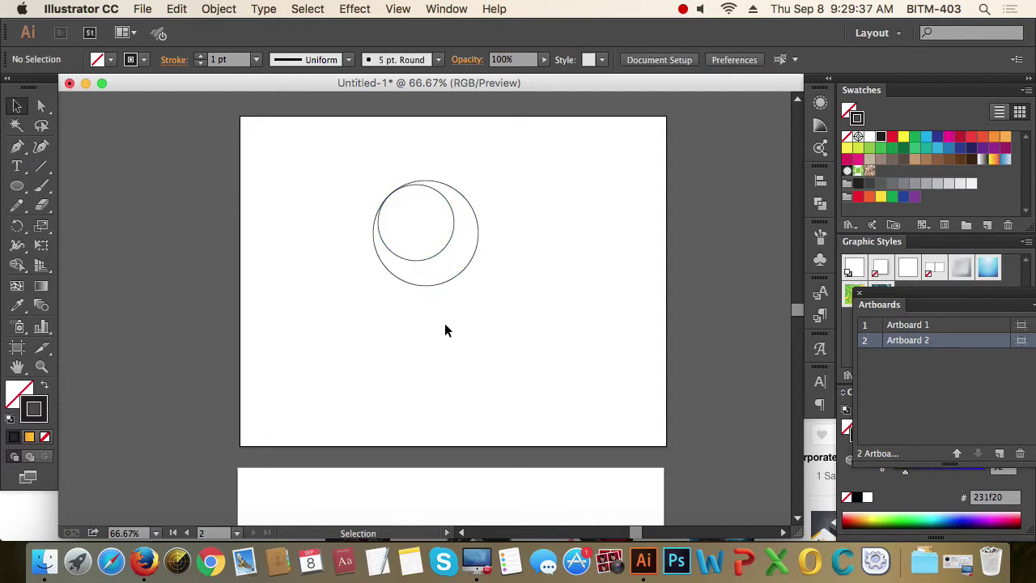
scroll(443, 275, down, 1)
scroll(443, 276, up, 1)
- Open the New Document dialog for Untitled-2 and cancel it
click(142, 9)
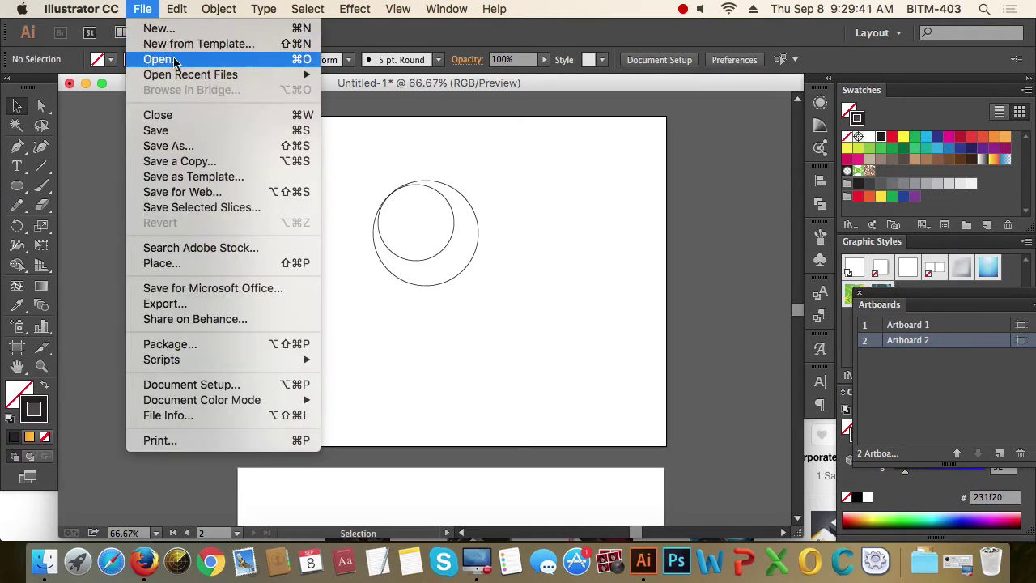
click(180, 32)
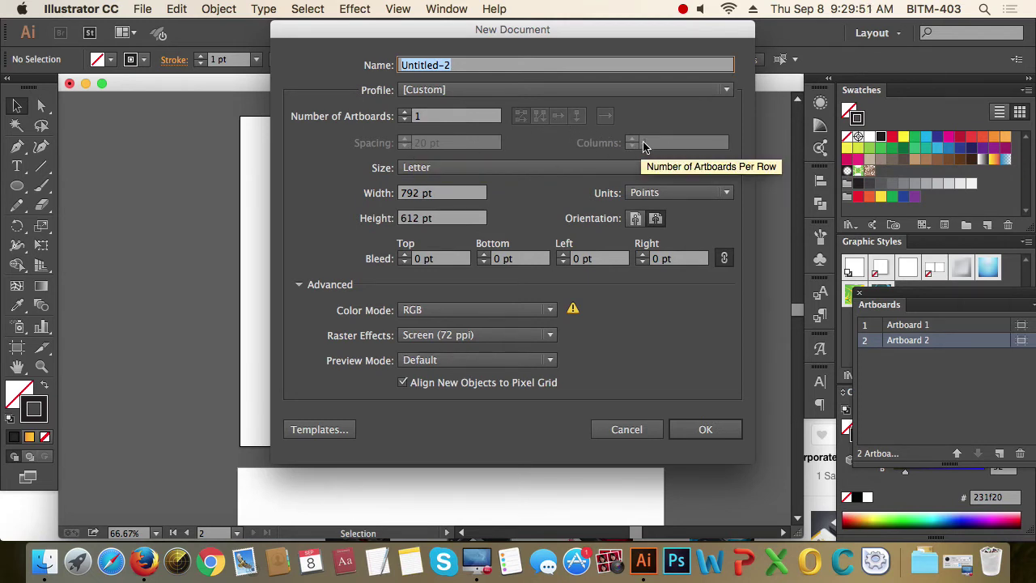
click(627, 430)
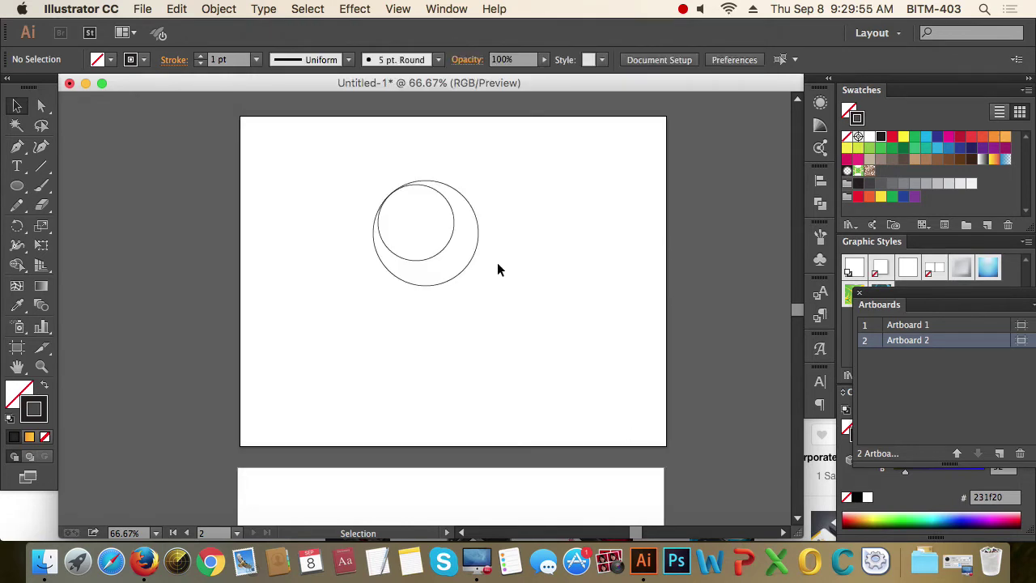
click(525, 268)
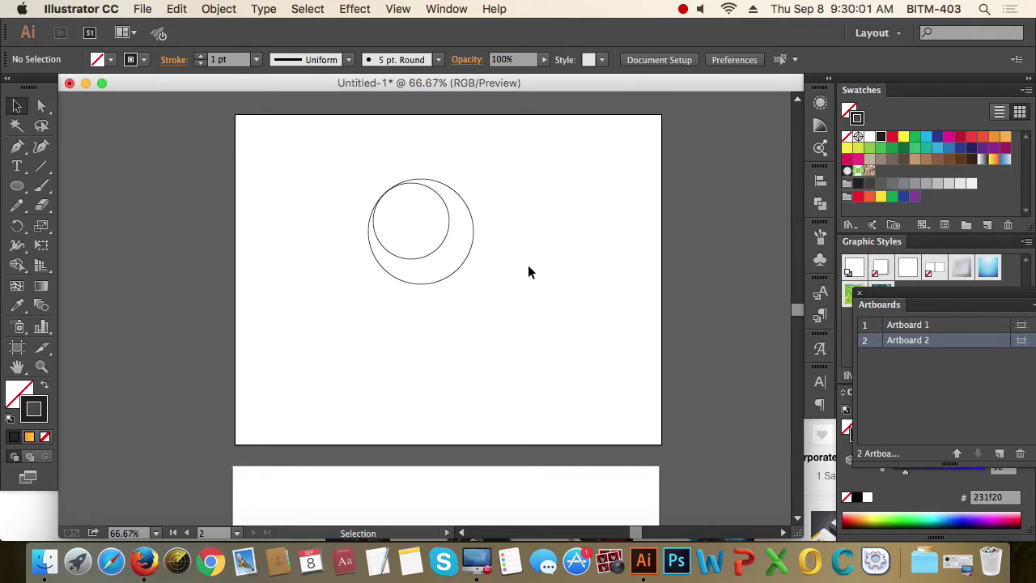
- Delete the circle group and zoom in on the artboard
drag(340, 179, 554, 338)
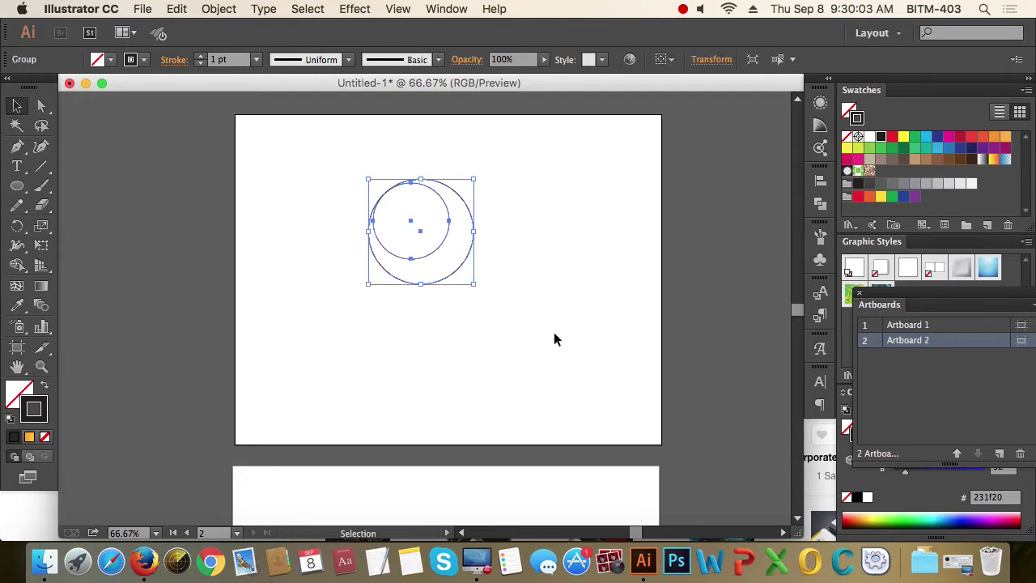
key(Delete)
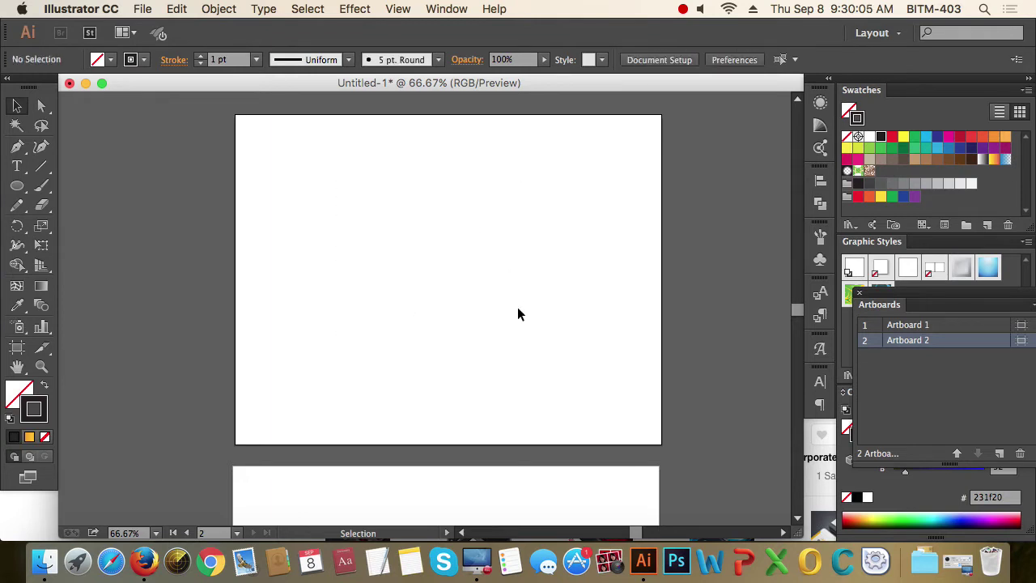
key(super+equal)
key(space)
drag(497, 287, 477, 289)
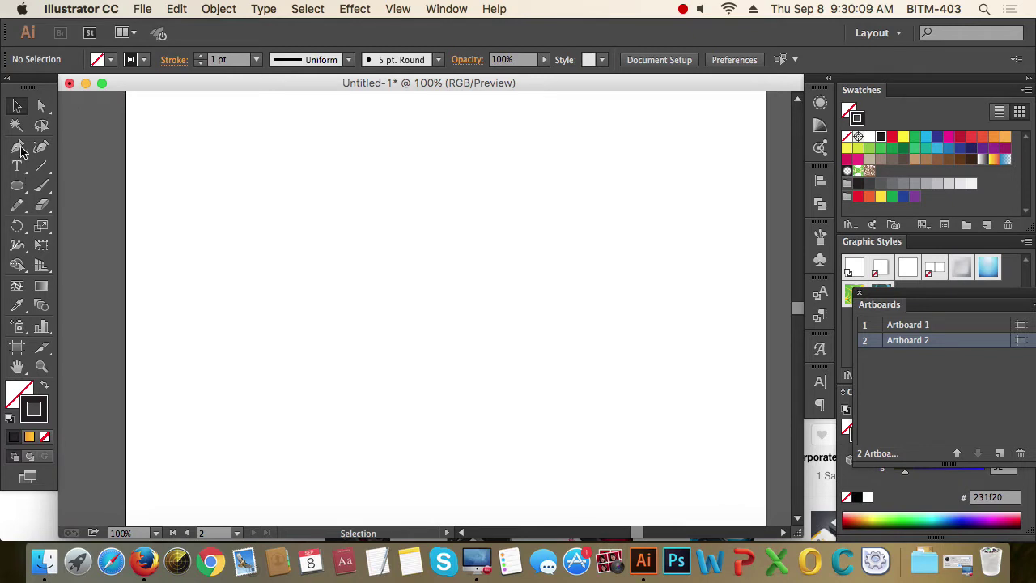
- Draw a closed five-cornered pentagon outline with the Pen tool
click(17, 146)
click(403, 184)
click(350, 244)
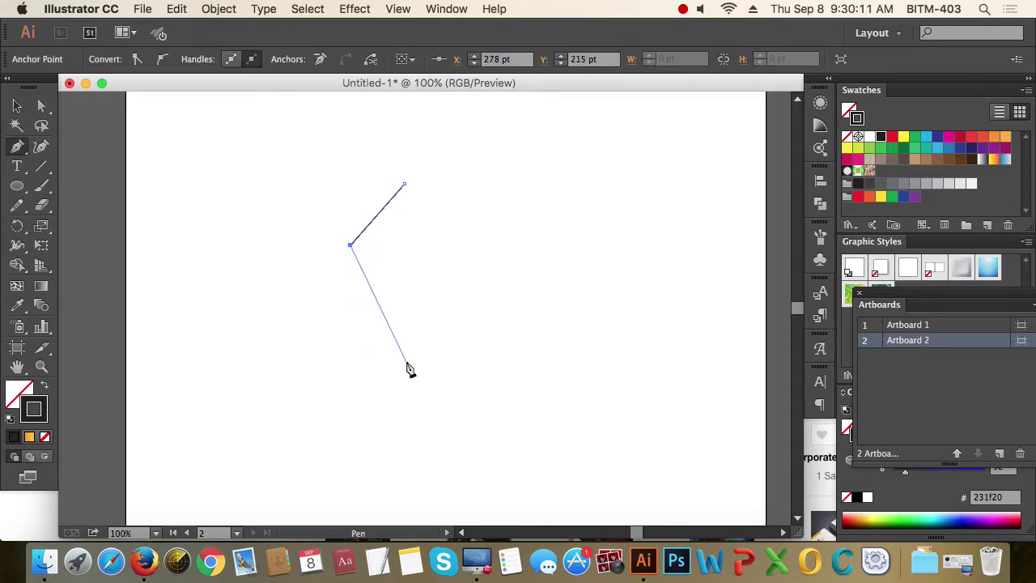
click(400, 350)
click(520, 331)
click(569, 221)
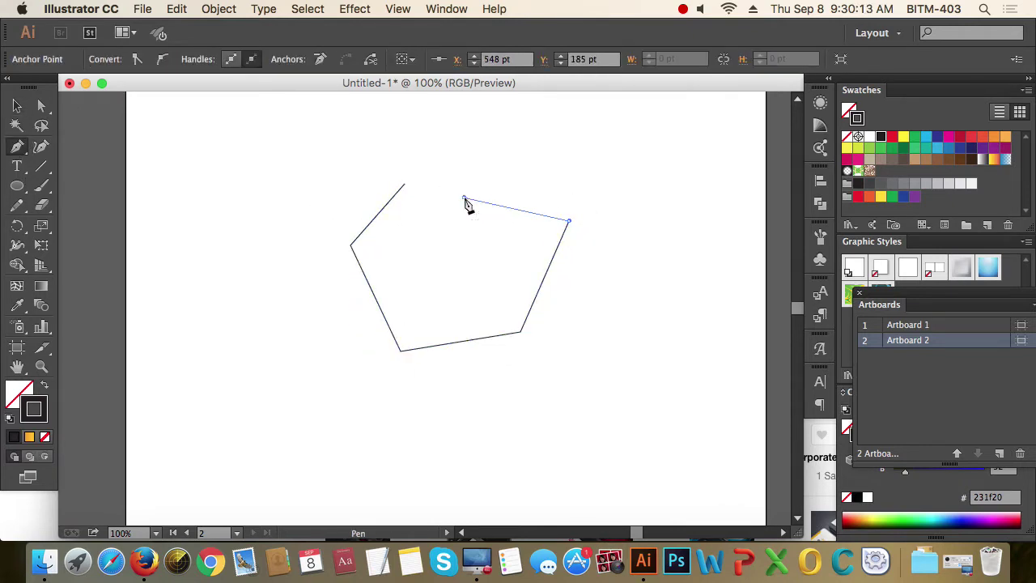
click(404, 184)
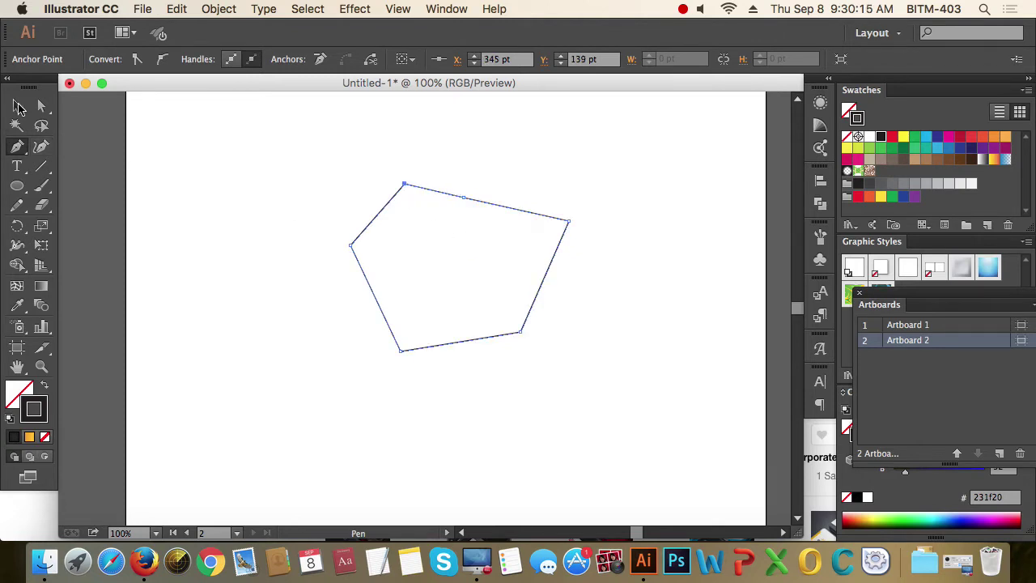
click(20, 107)
drag(303, 139, 638, 382)
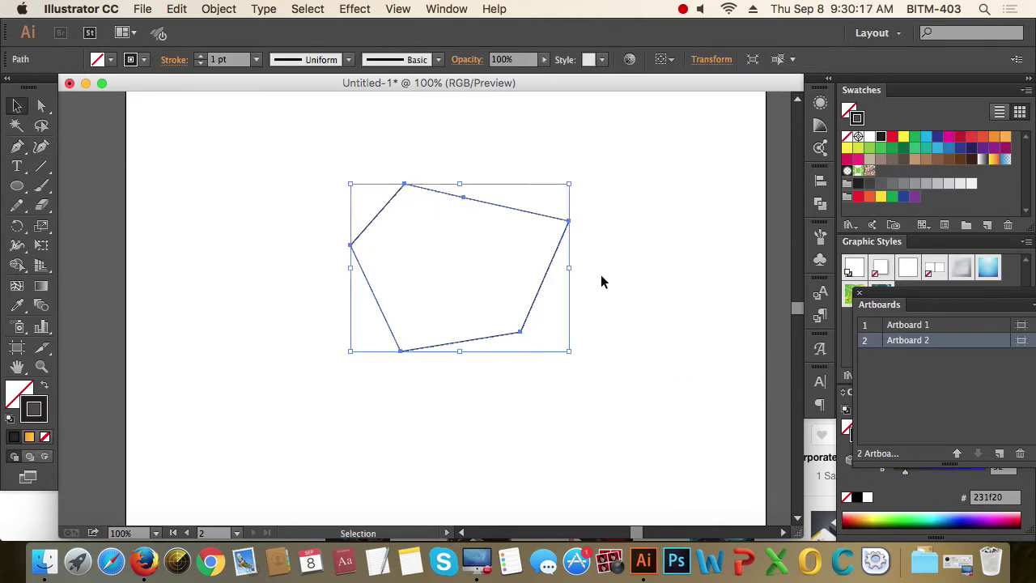
click(415, 264)
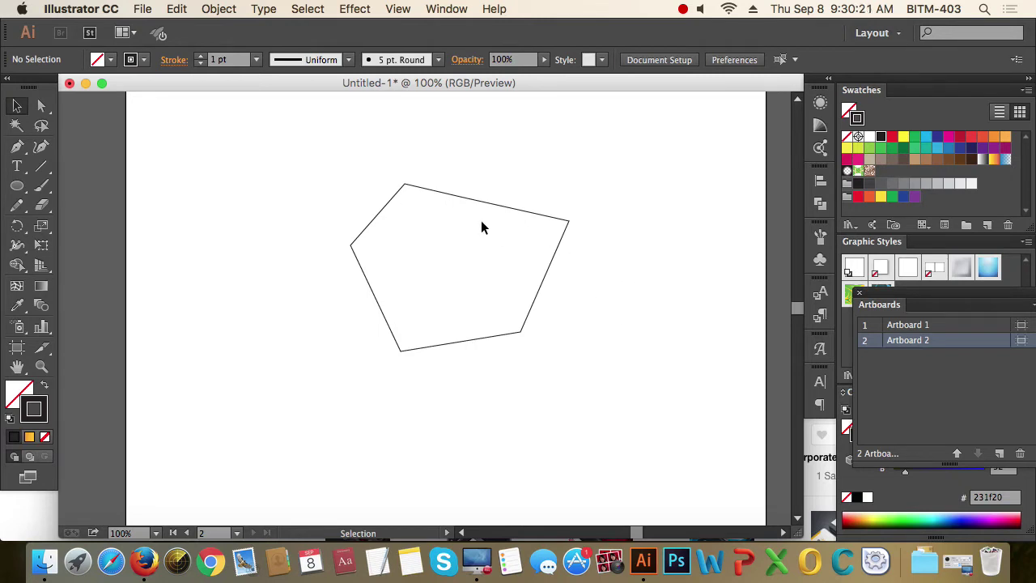
- Drag a top-edge anchor upward with Direct Selection, turning the pentagon into a hexagon
key(a)
drag(465, 199, 492, 175)
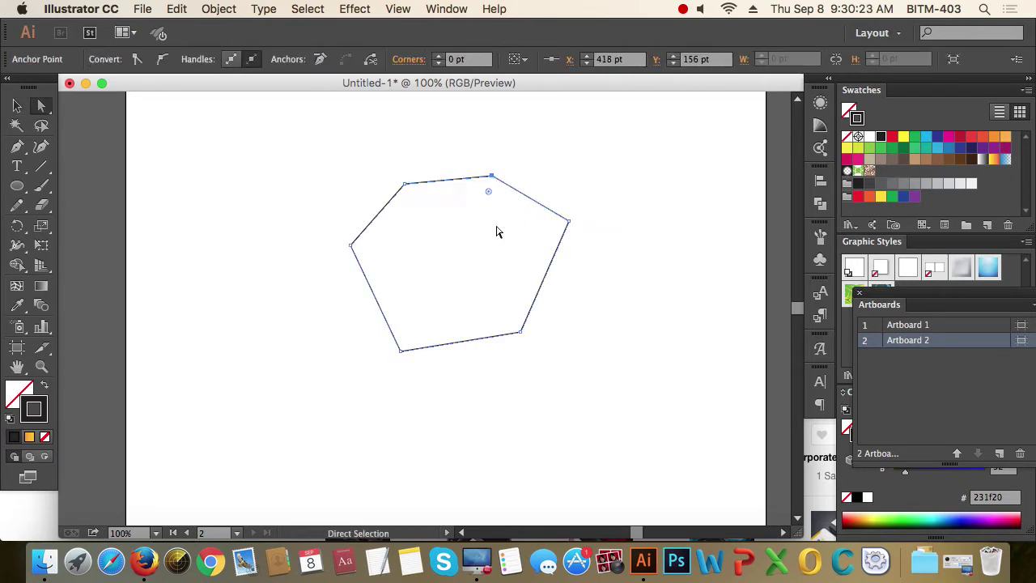
click(664, 294)
- Zoom in and marquee-select the two top anchors of the hexagon
key(super+equal)
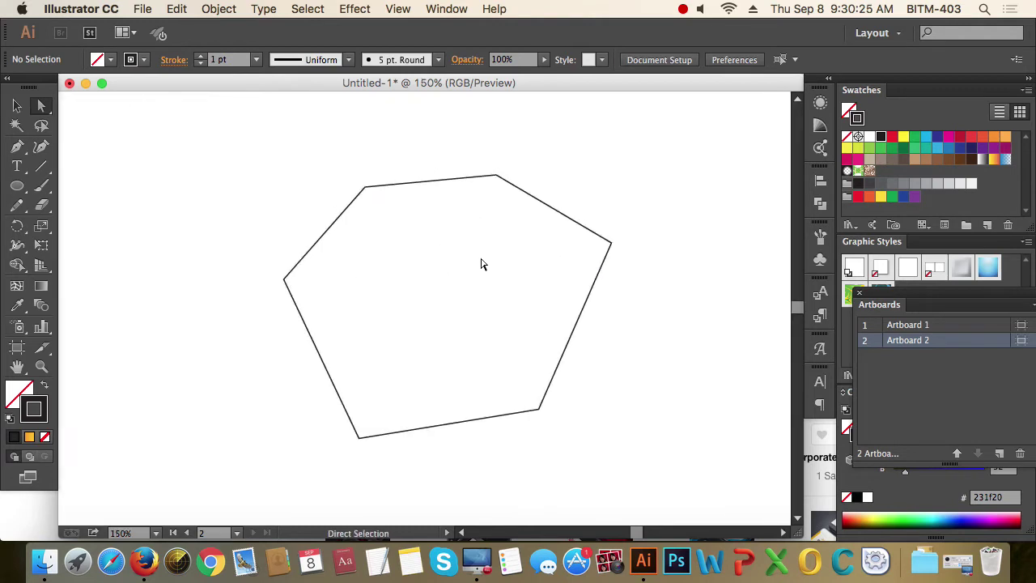
click(481, 264)
drag(317, 160, 543, 201)
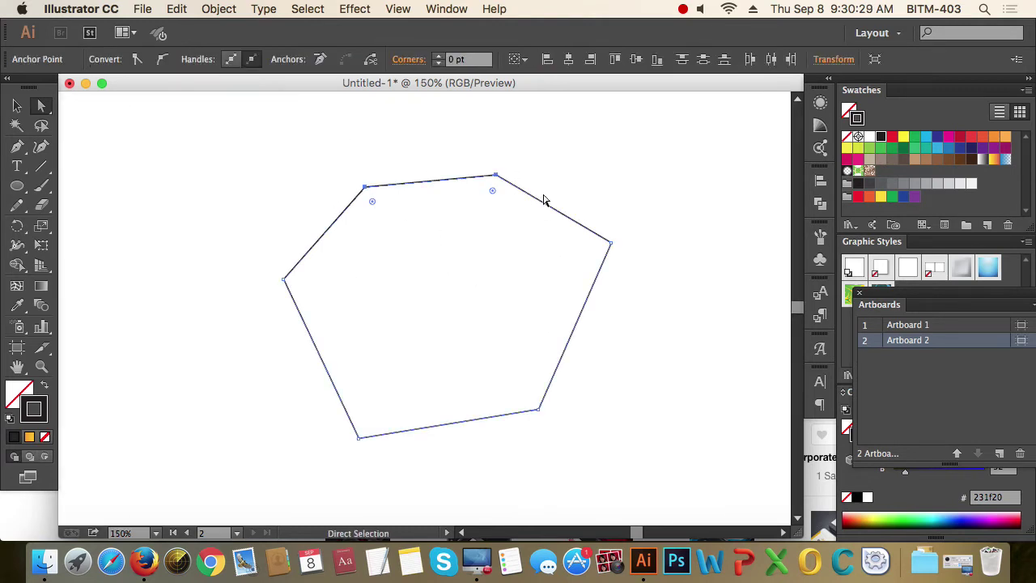
click(595, 189)
drag(304, 165, 566, 208)
- Level the top edge by averaging its selected anchors horizontally
key(super+alt+j)
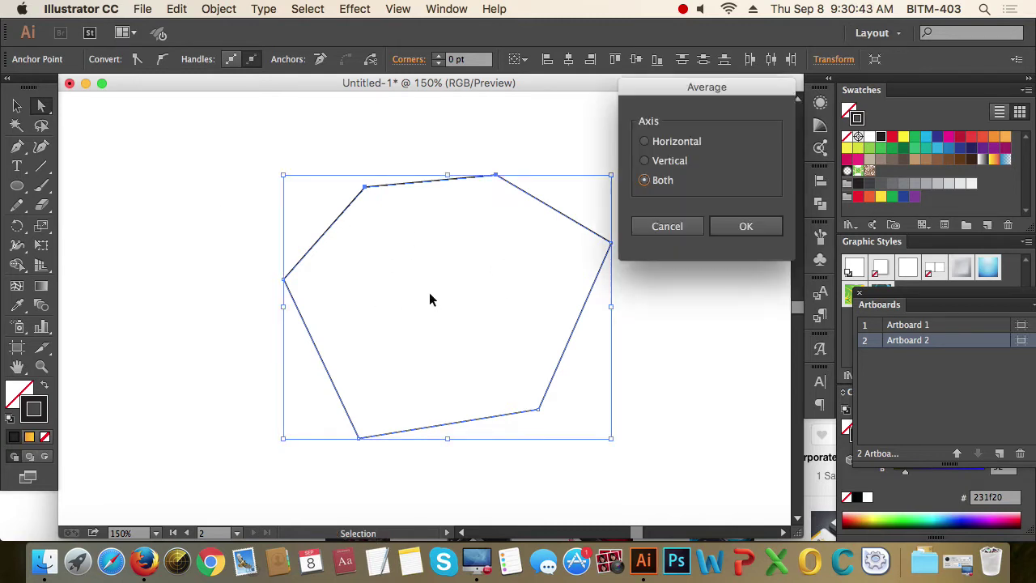
click(646, 143)
click(747, 229)
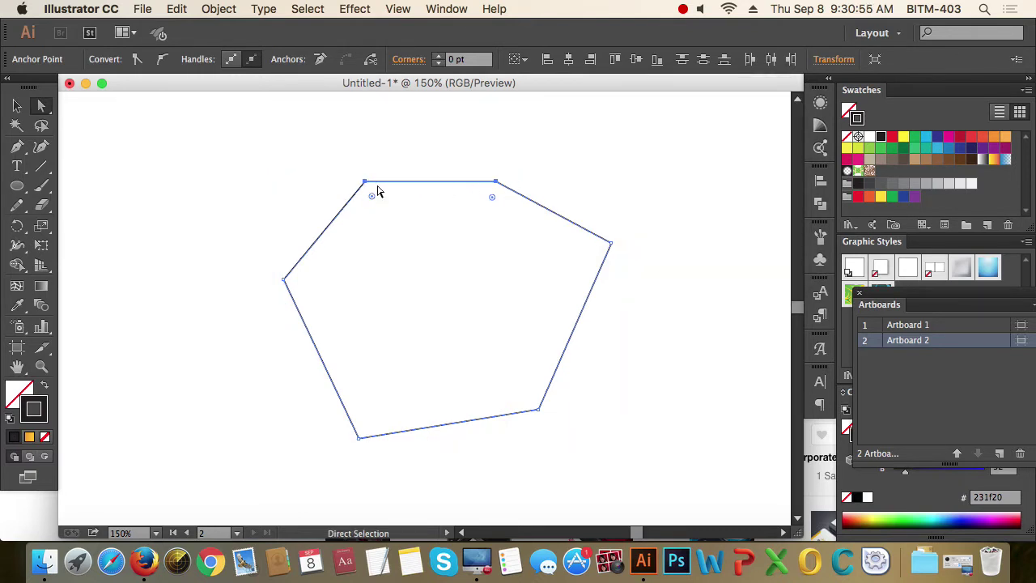
- Select the three right-side anchors and average them vertically to straighten the right edge
click(644, 188)
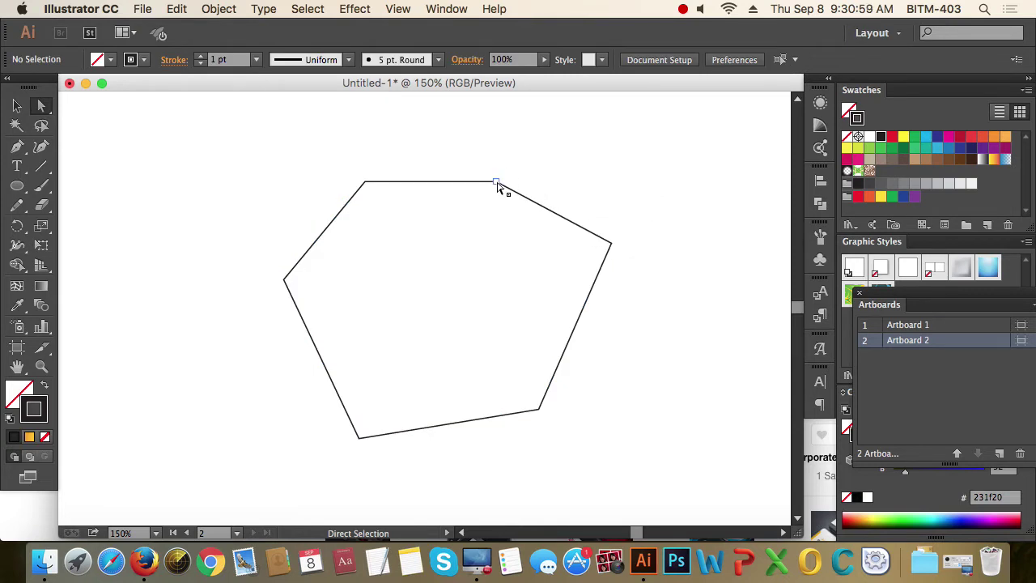
click(611, 243)
click(539, 409)
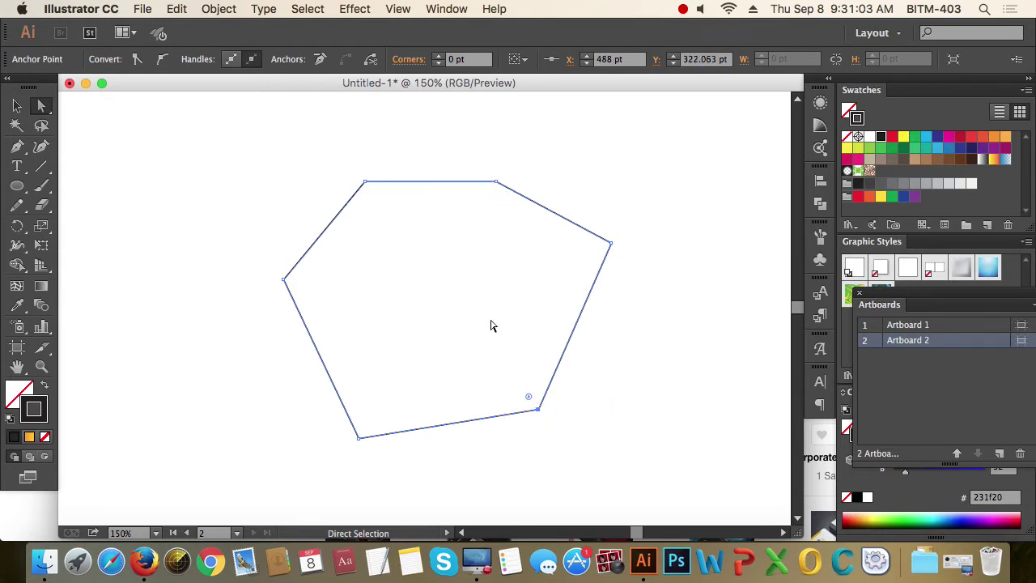
click(636, 307)
drag(490, 168, 652, 441)
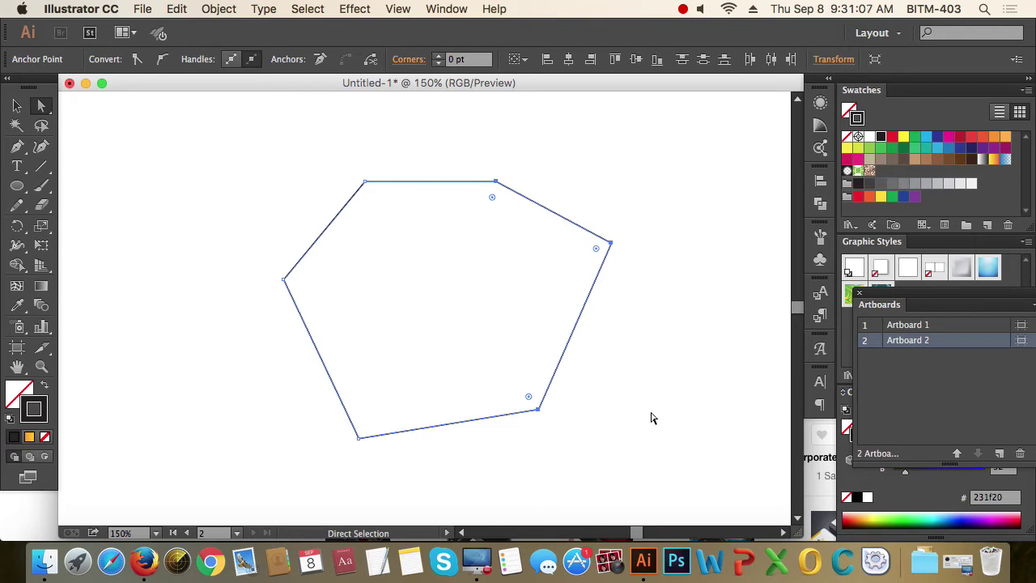
key(super+alt+j)
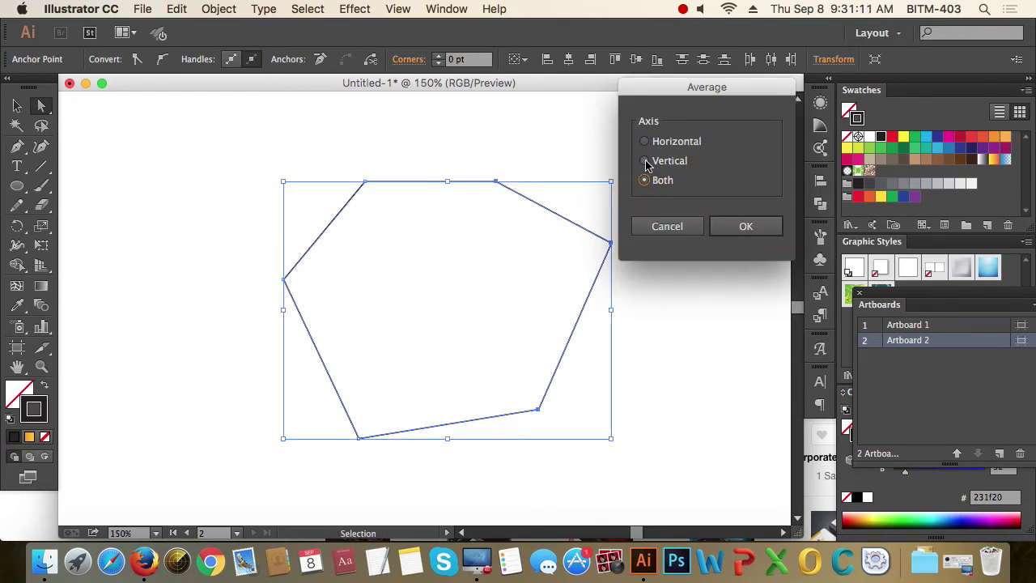
click(645, 161)
click(717, 228)
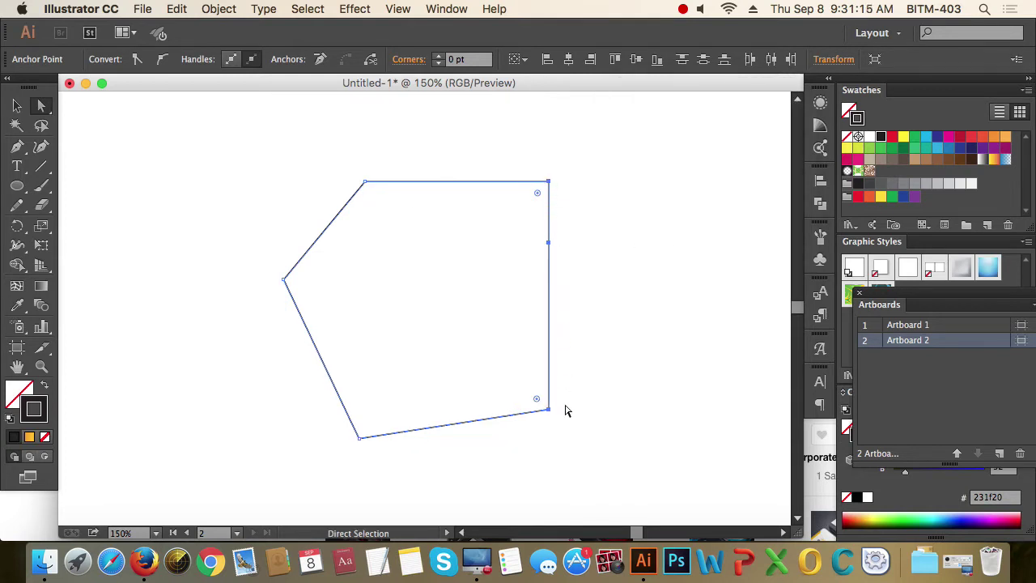
- Average the two bottom anchors horizontally so the bottom edge is level
click(675, 319)
drag(623, 431, 587, 453)
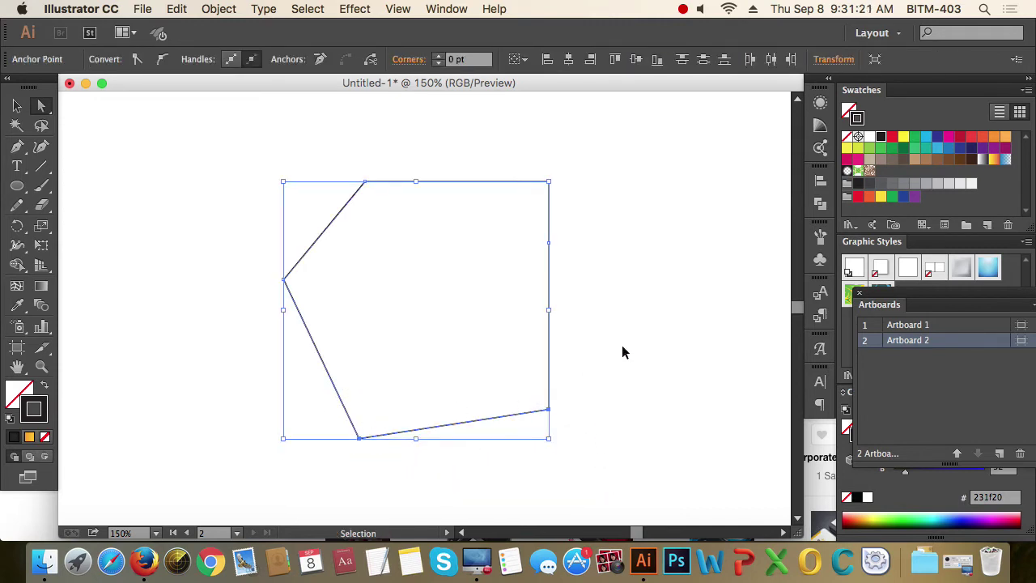
key(alt+super+j)
key(Up)
key(Up)
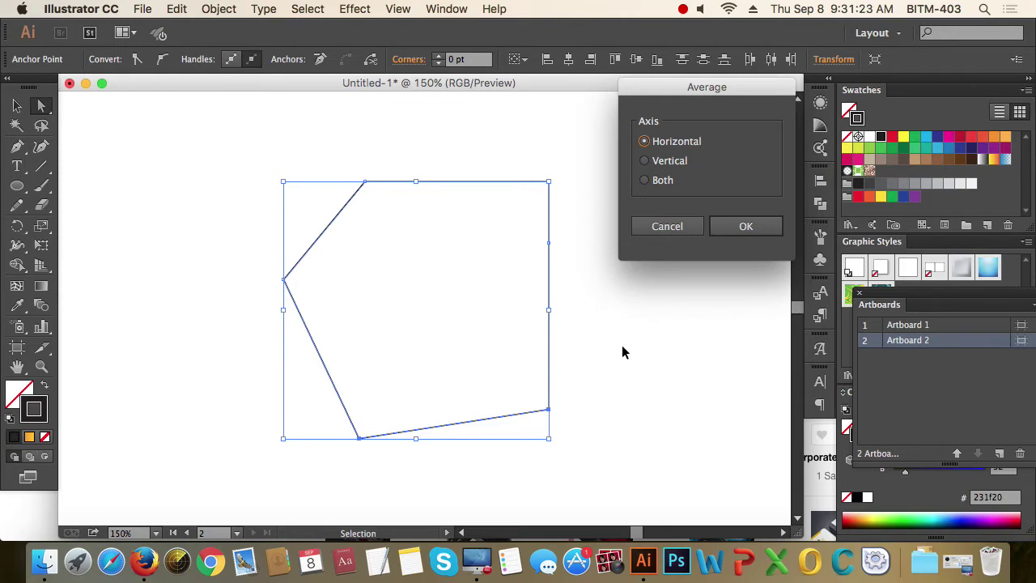
key(Return)
- Average the three left-side anchors vertically to straighten the left edge
click(626, 345)
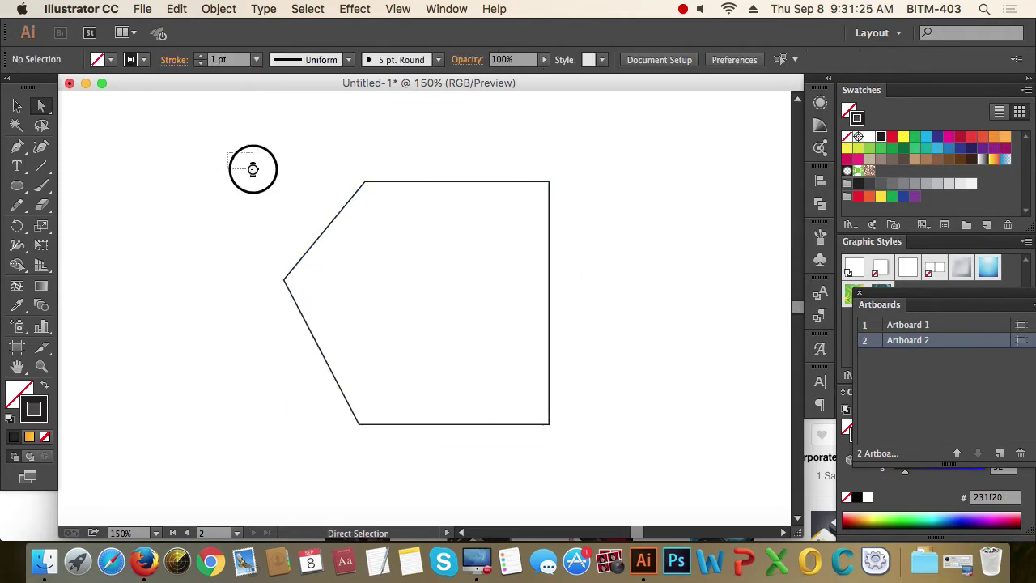
drag(228, 154, 434, 474)
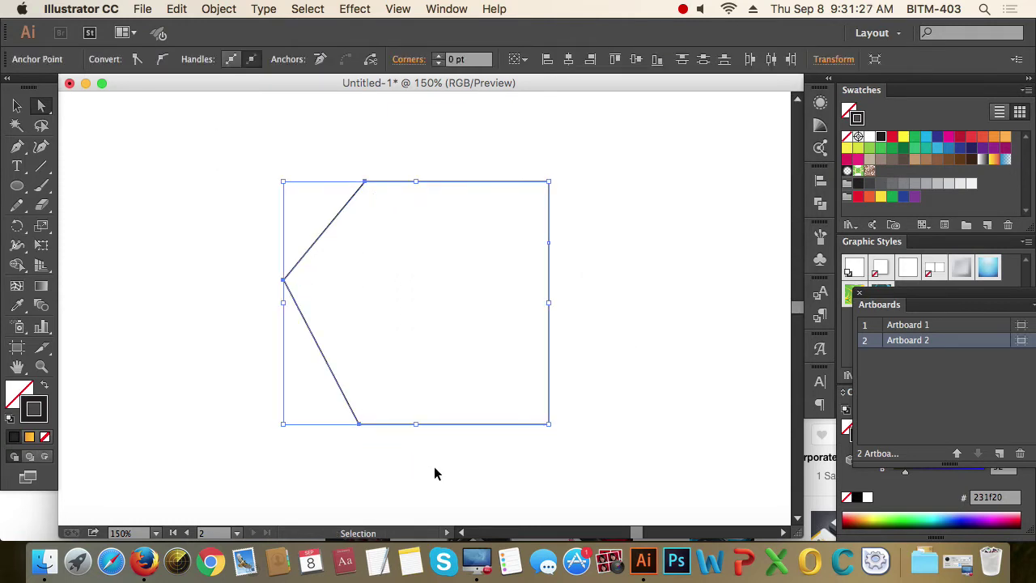
key(alt+super+j)
key(Up)
key(Return)
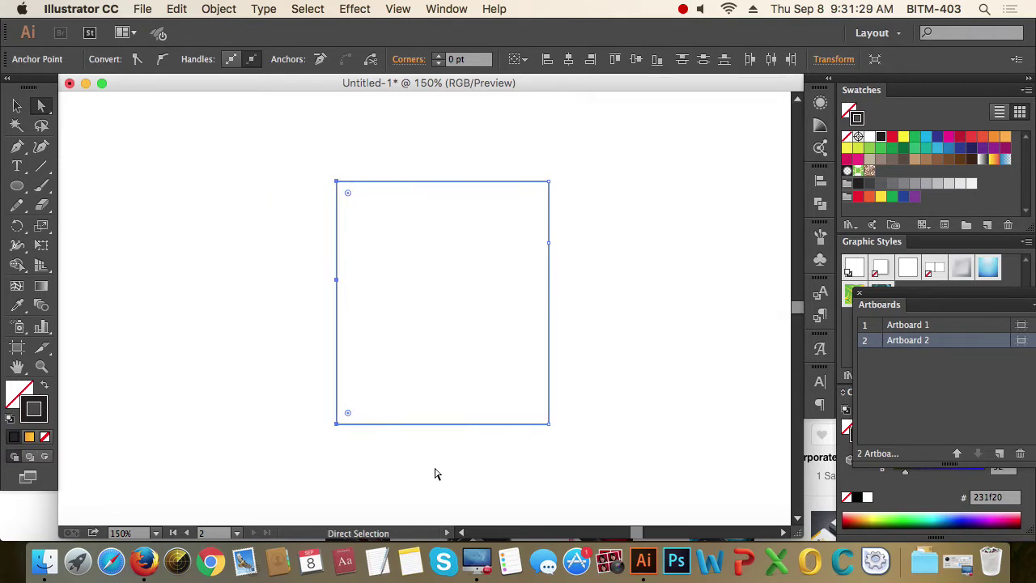
click(602, 347)
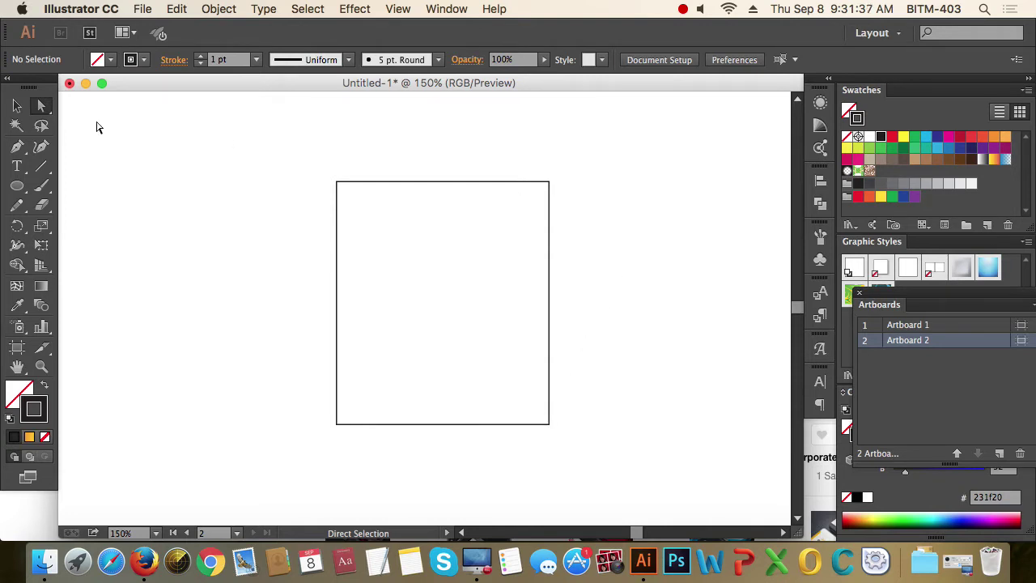
- Draw a new square on Artboard 2 with the Rectangle tool
click(17, 105)
drag(292, 152, 422, 242)
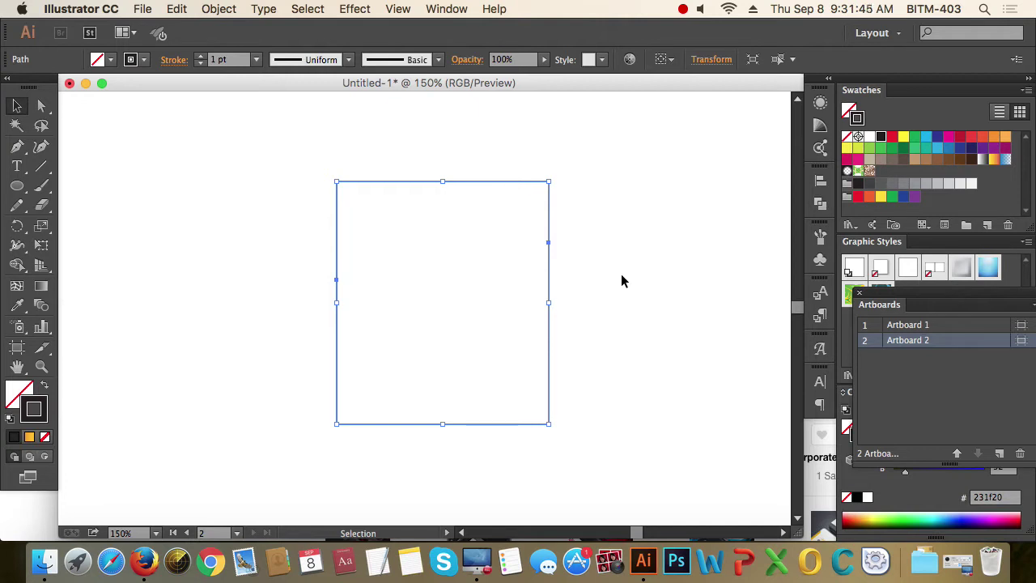
key(super+equal)
drag(315, 234, 450, 286)
drag(17, 185, 81, 186)
drag(342, 230, 521, 409)
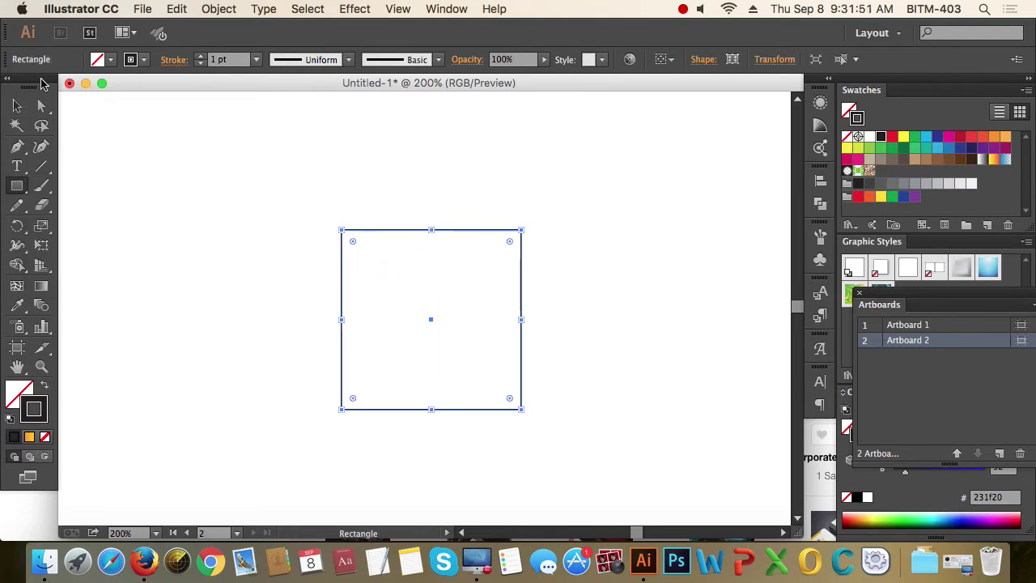
key(v)
click(418, 321)
- Raise the square's black stroke weight to 9 pt in the Control bar
super+click(342, 219)
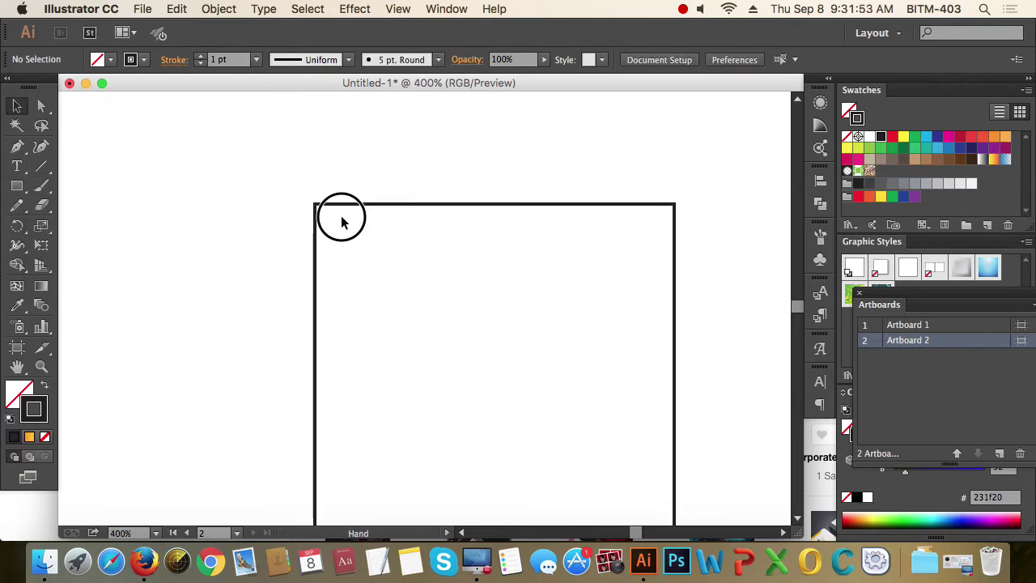
super+click(325, 217)
super+click(332, 243)
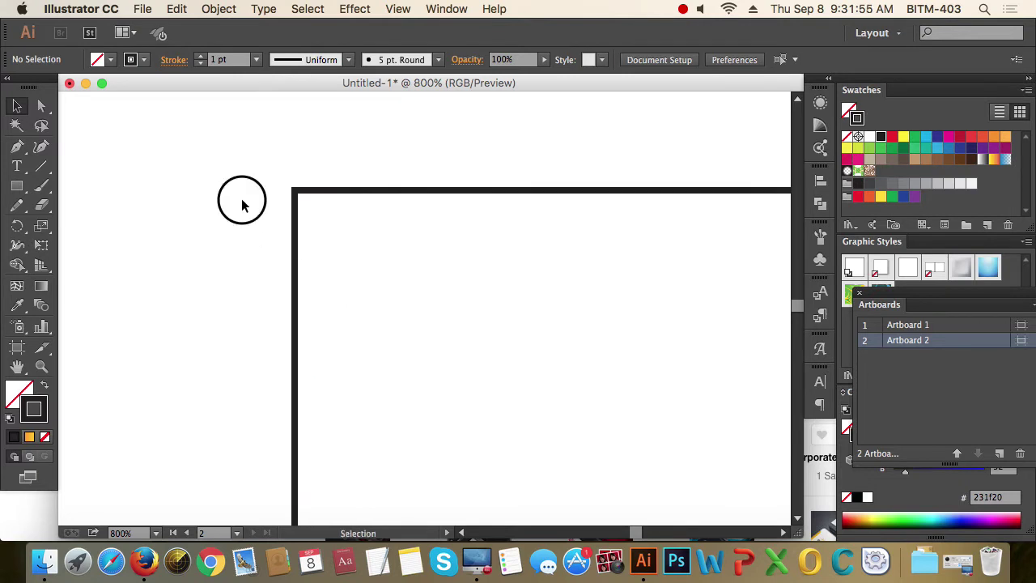
drag(240, 199, 513, 402)
super+click(298, 281)
alt+super+click(402, 285)
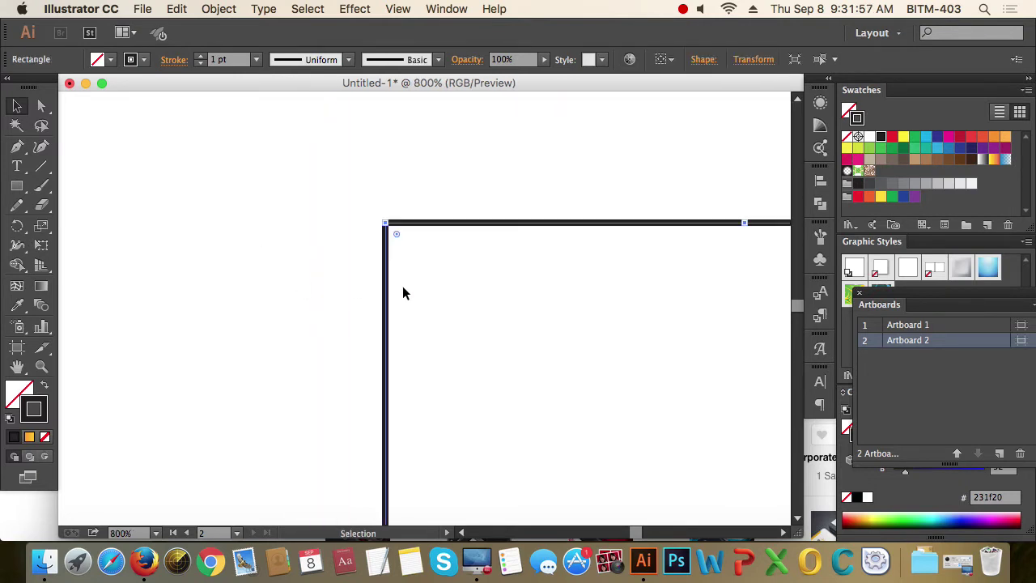
drag(472, 278, 447, 266)
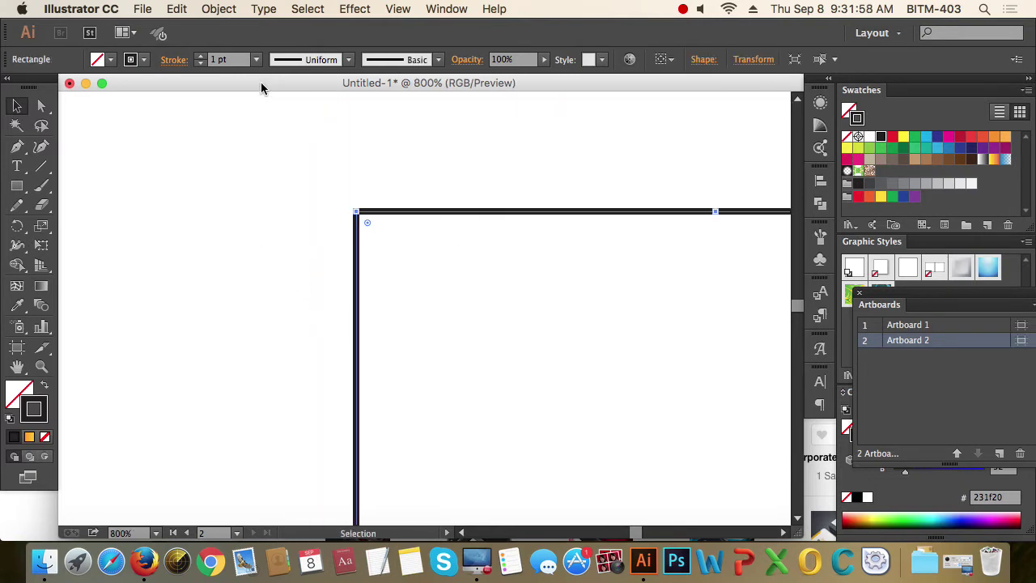
click(200, 57)
click(200, 57)
click(200, 59)
click(236, 301)
alt+super+click(374, 323)
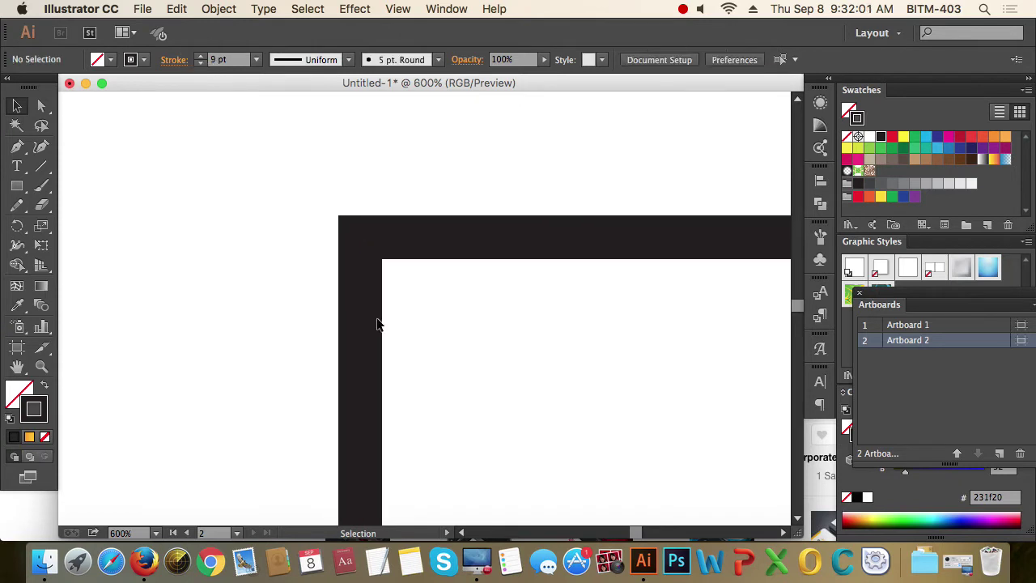
alt+super+click(378, 323)
alt+super+click(378, 323)
drag(428, 329, 336, 238)
drag(427, 271, 426, 264)
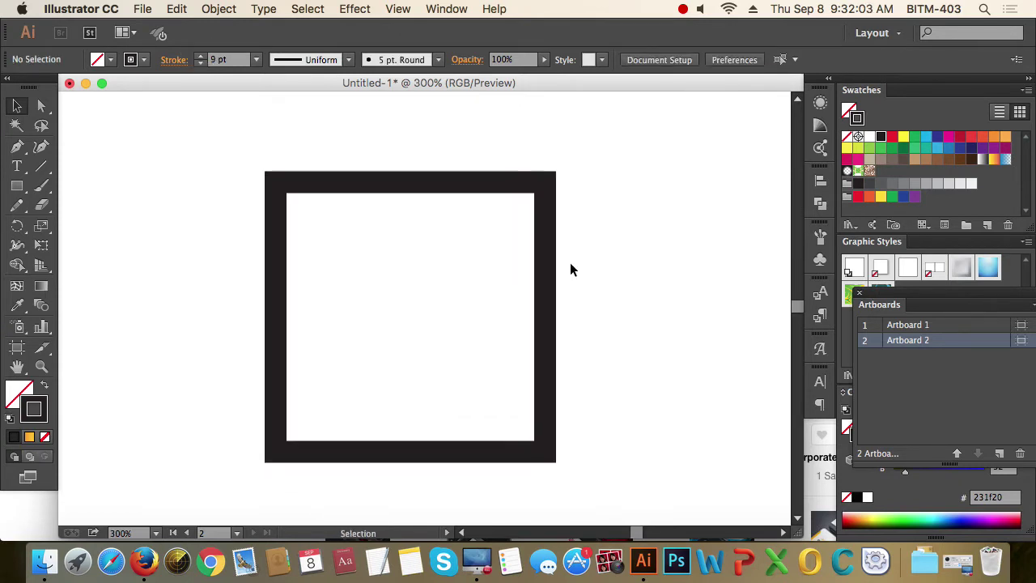
- Set the bordered square's fill to pure red ff0000 in the Color Picker
click(271, 184)
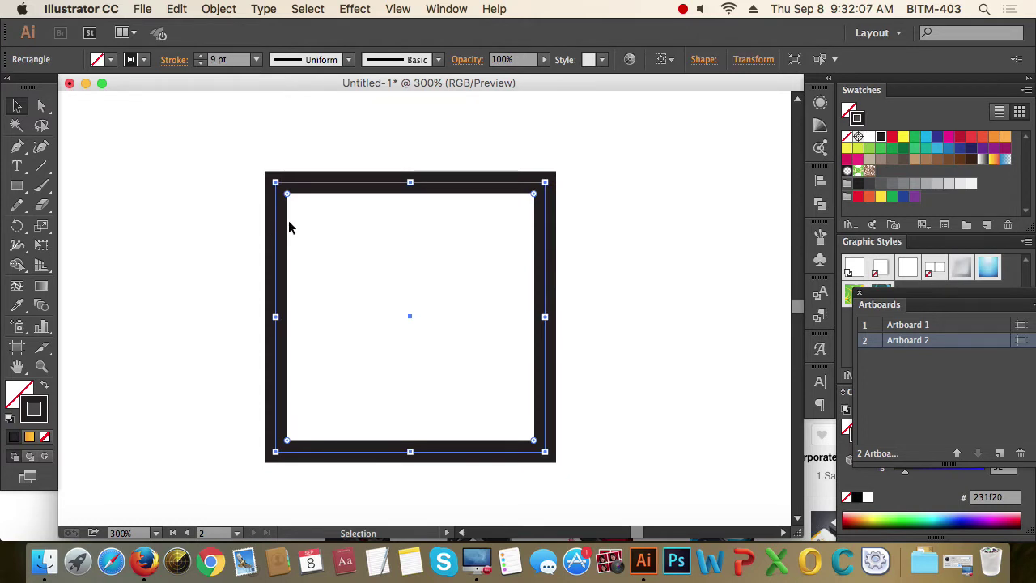
click(18, 392)
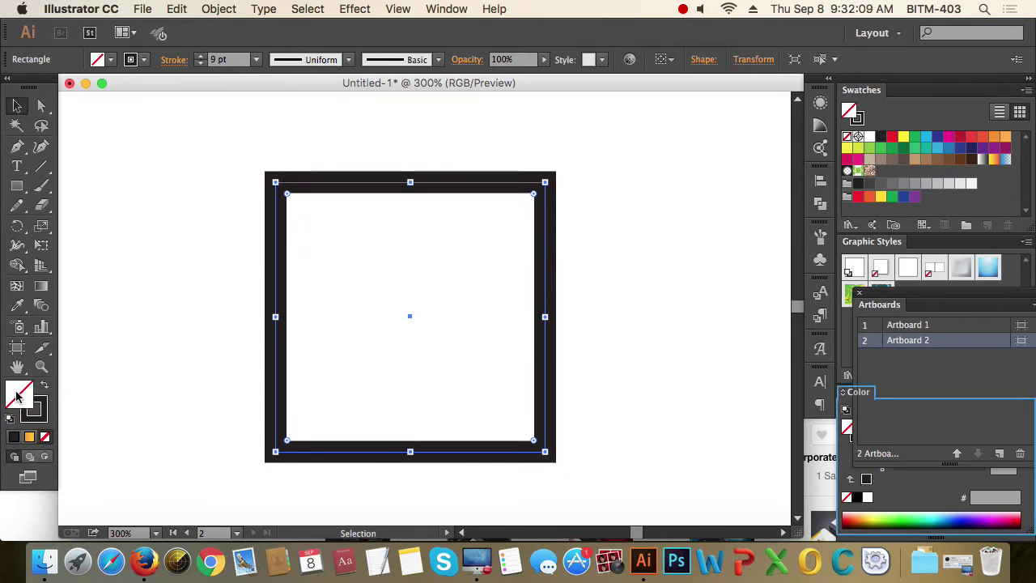
double_click(18, 392)
click(818, 185)
click(822, 176)
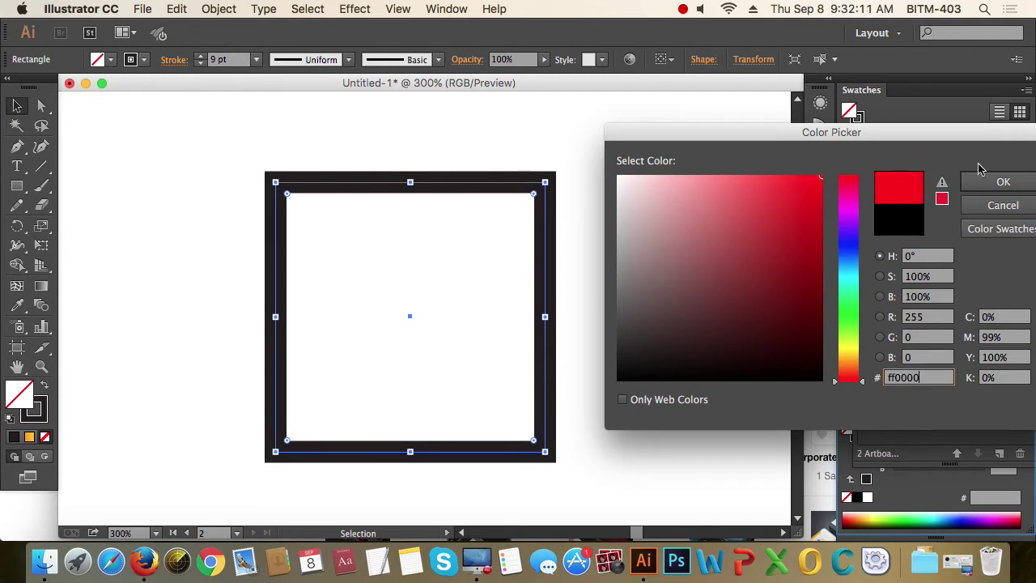
click(1000, 182)
click(678, 199)
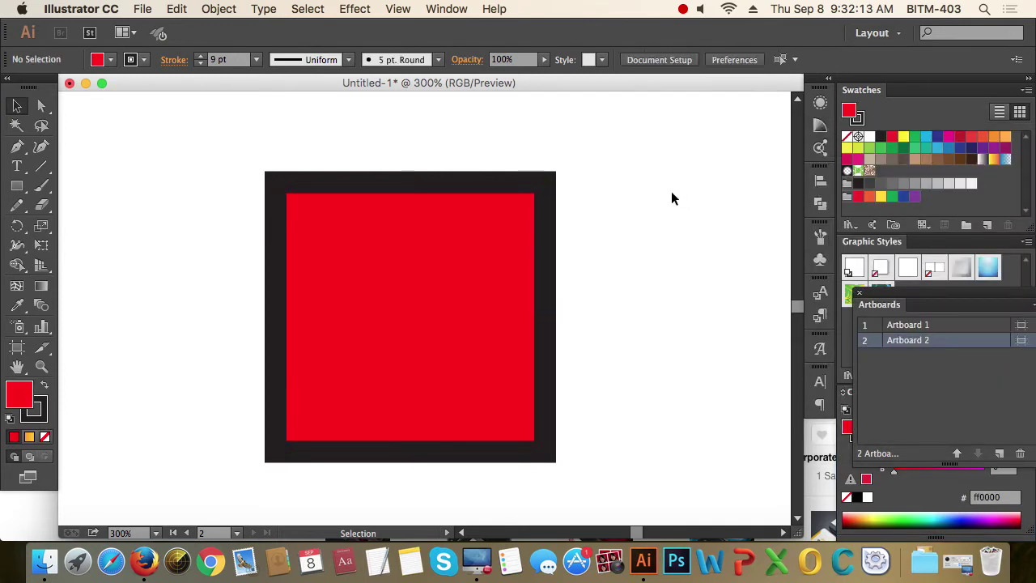
scroll(409, 276, down, 1)
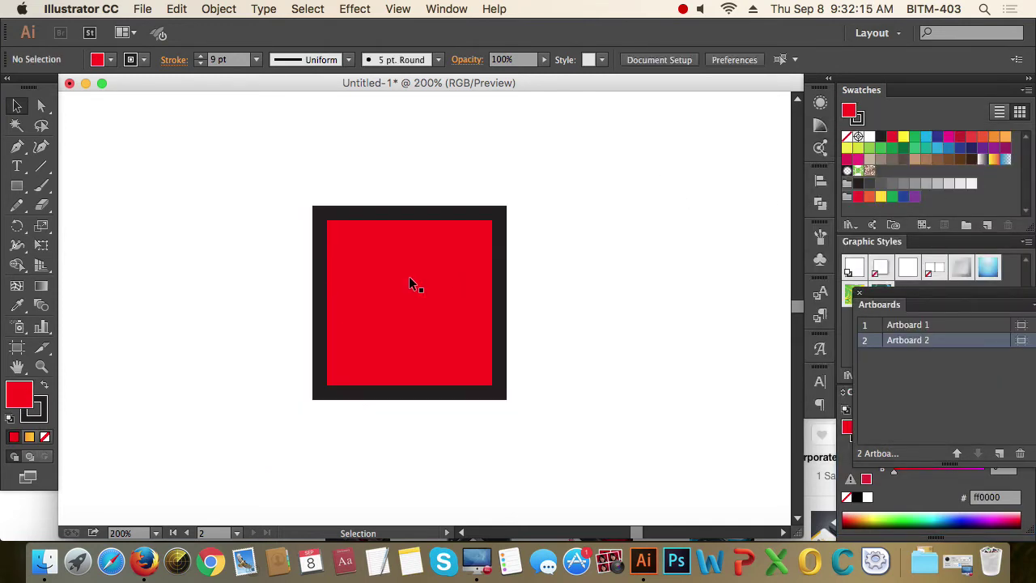
scroll(412, 278, down, 1)
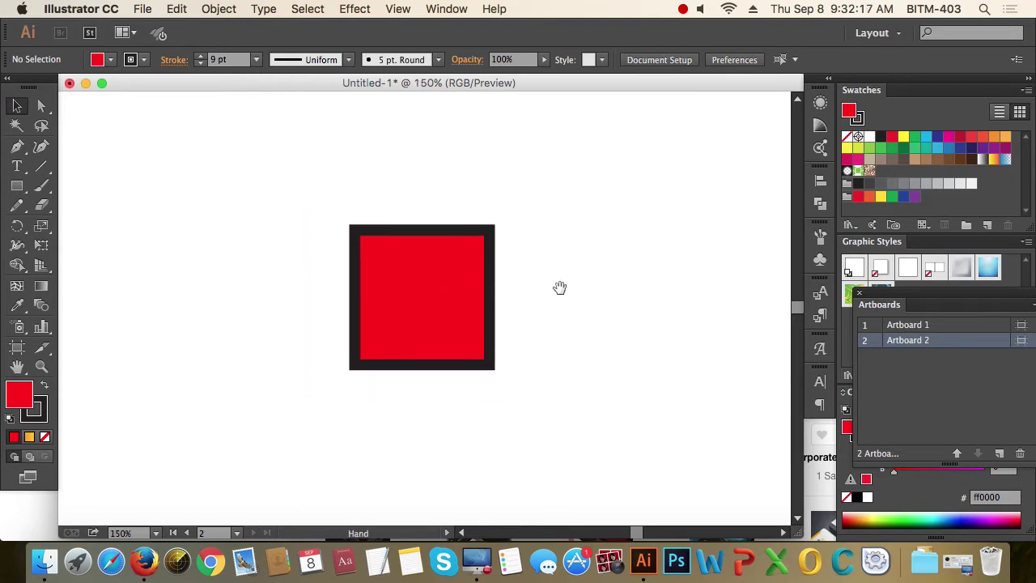
drag(559, 288, 548, 289)
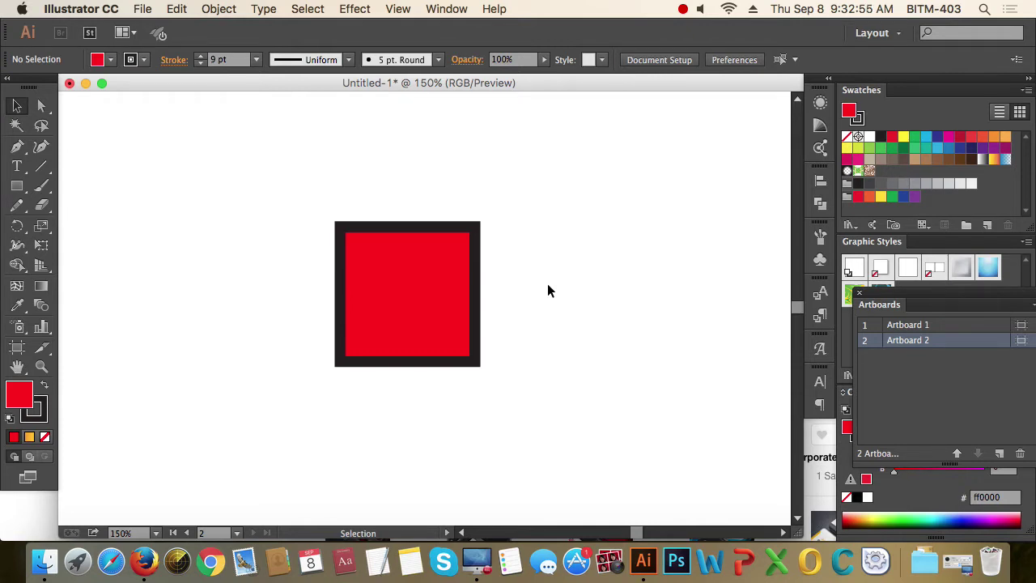
- Scale the red square about its centre to roughly half its size
drag(275, 198, 620, 458)
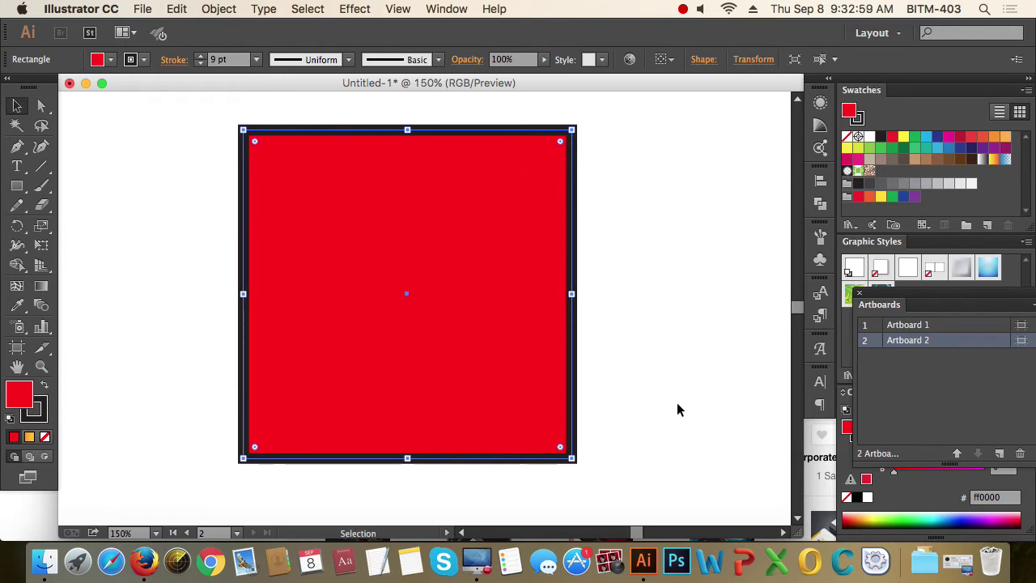
click(678, 409)
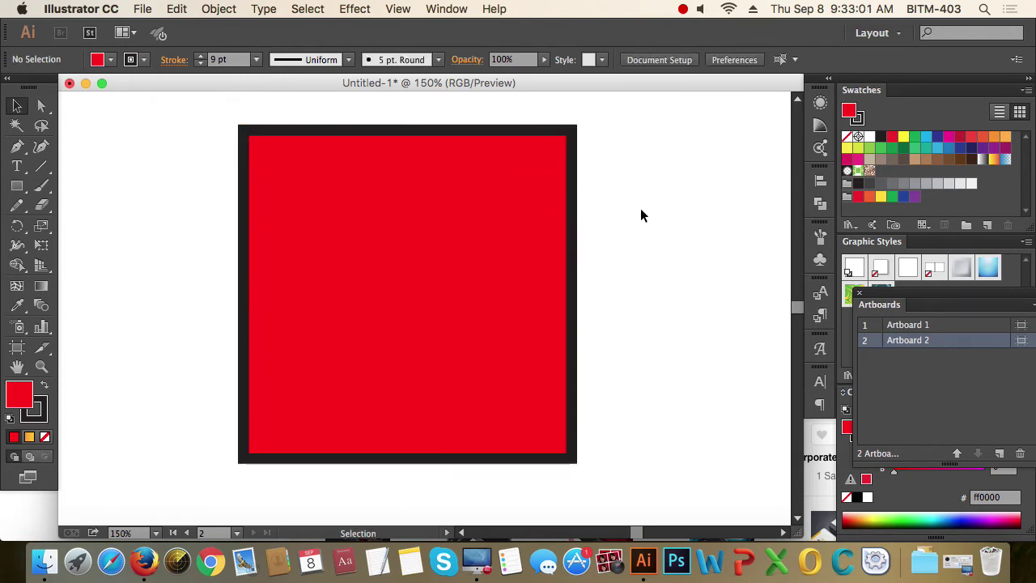
drag(173, 162, 465, 328)
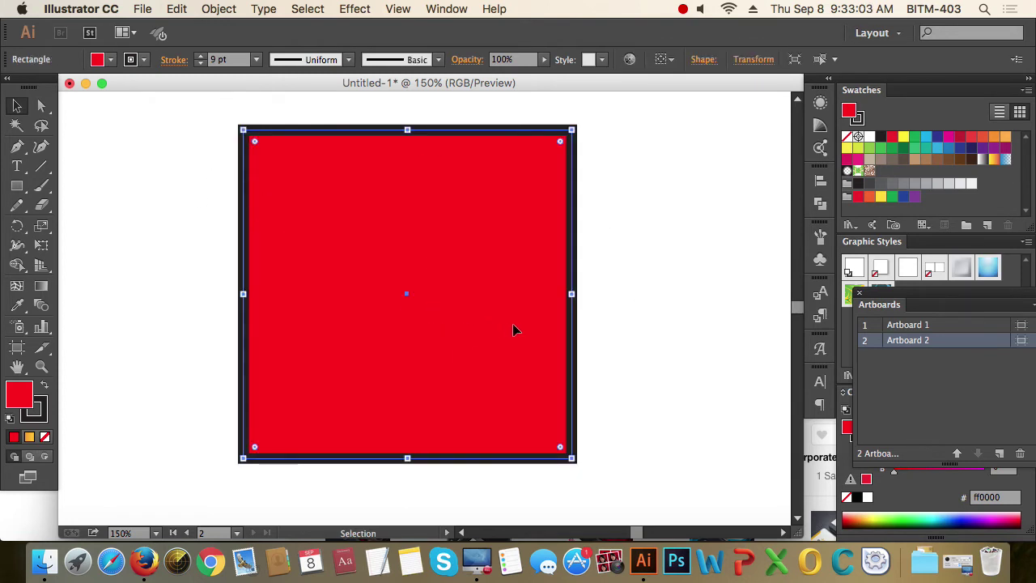
drag(572, 458, 484, 365)
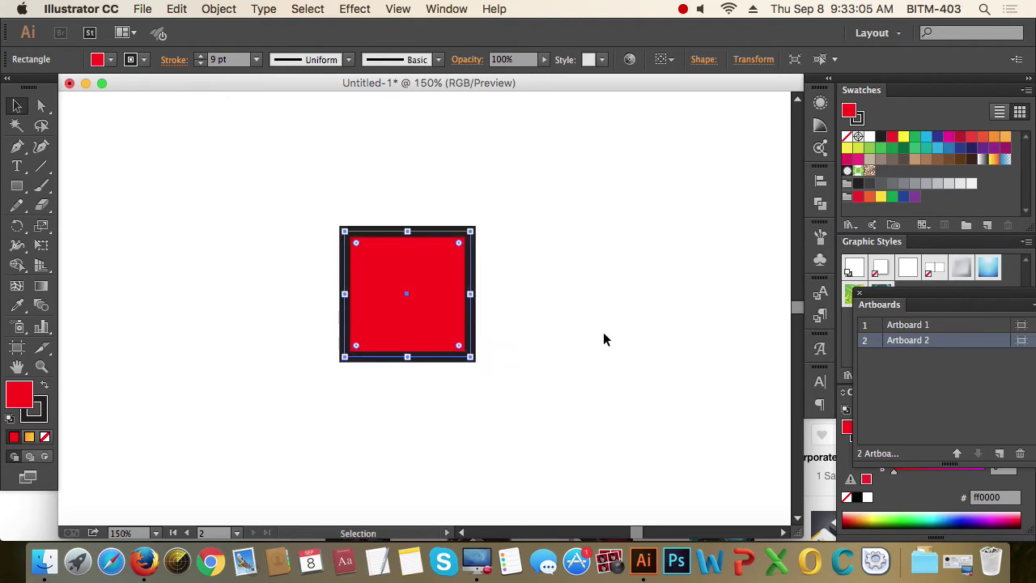
click(604, 340)
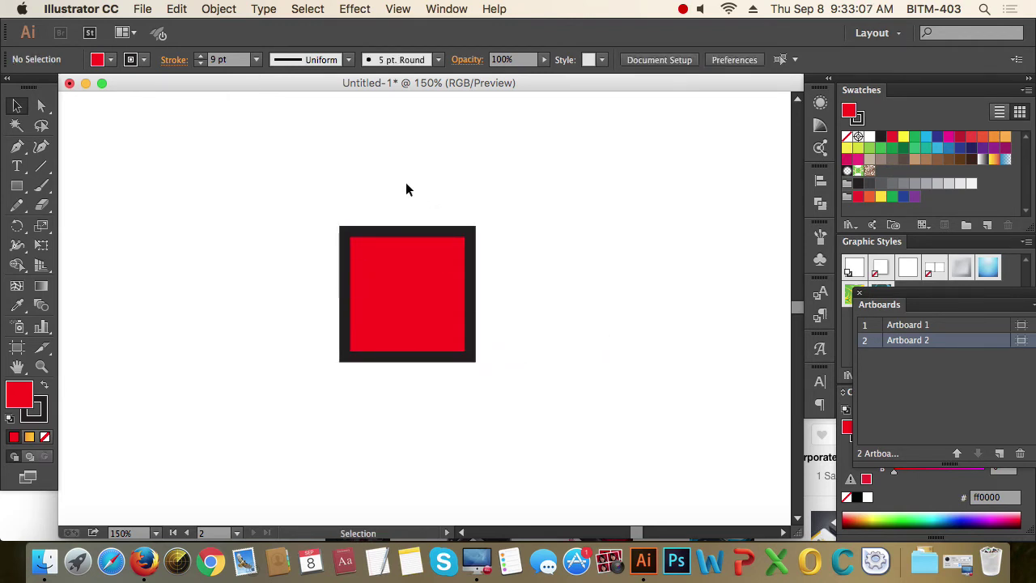
drag(262, 204, 584, 367)
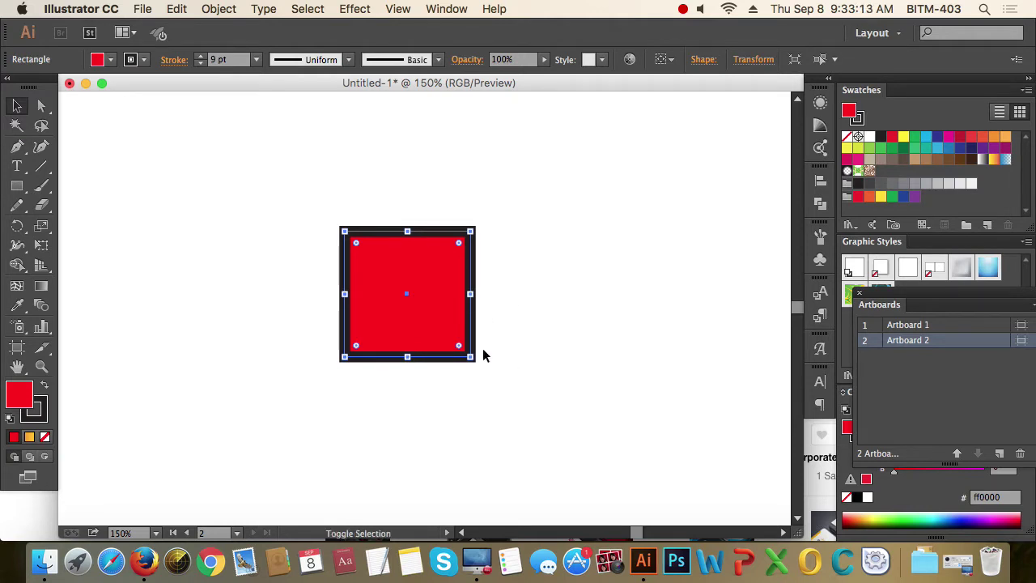
drag(473, 360, 456, 328)
click(621, 263)
click(551, 436)
click(453, 324)
- Zoom to 300% on the resized square and reselect it by its border
key(super+equal)
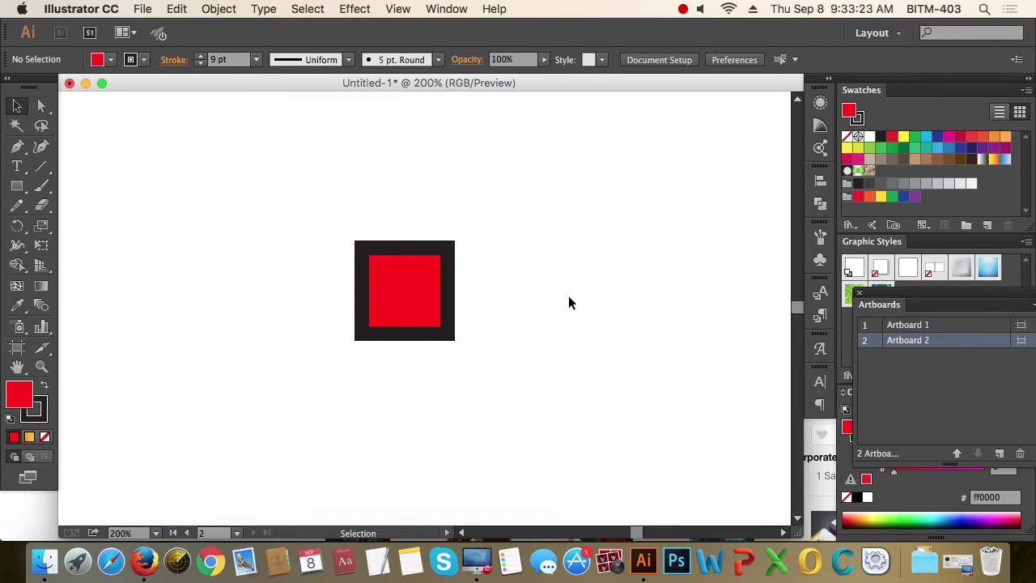
key(super+minus)
key(super+minus)
key(space)
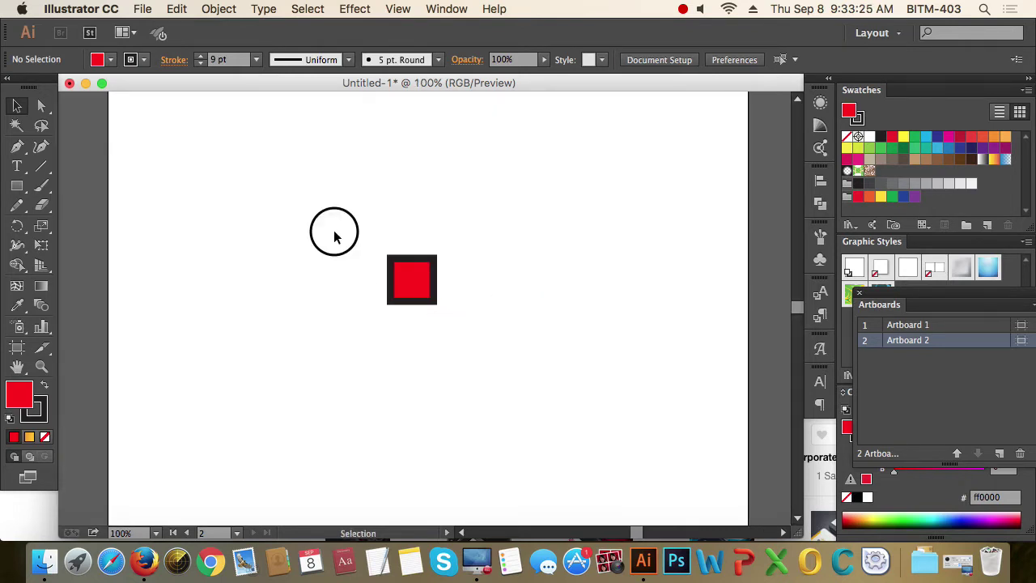
drag(333, 232, 477, 329)
key(super+equal)
key(super+equal)
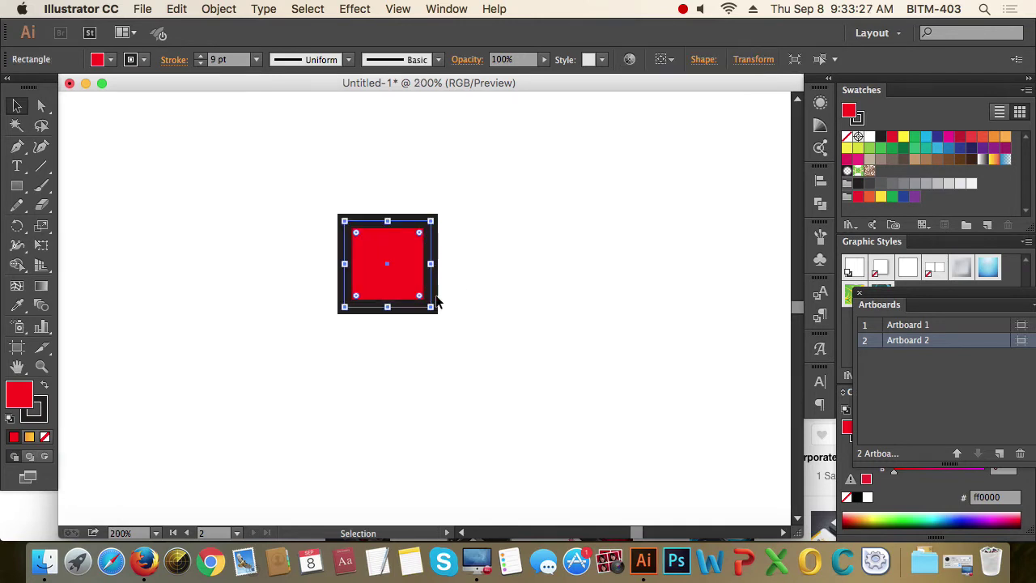
key(space)
key(super+equal)
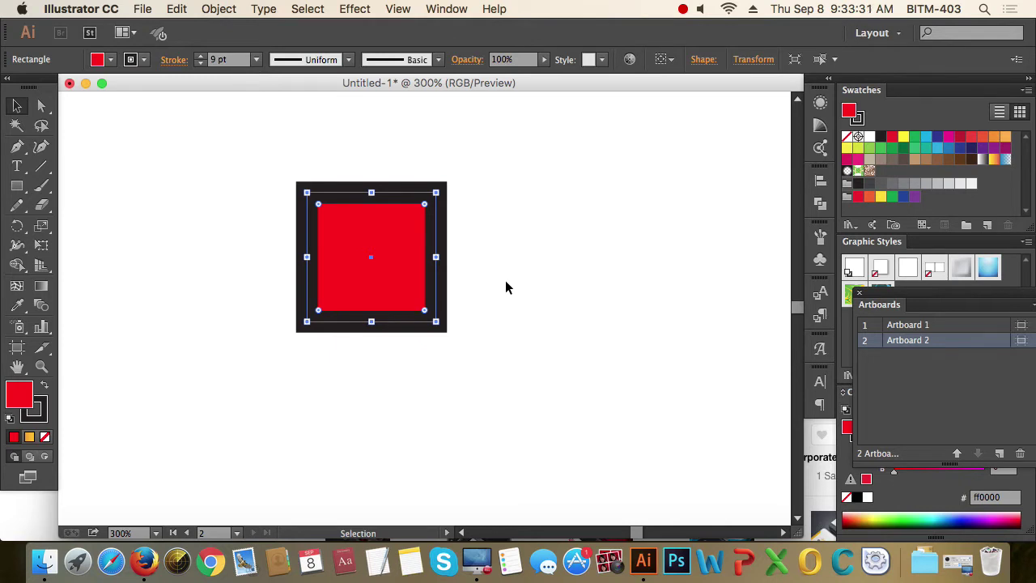
click(507, 278)
click(441, 191)
- Convert the square's 9 pt black border into filled shapes with Outline Stroke
click(220, 9)
mouse_move(203, 314)
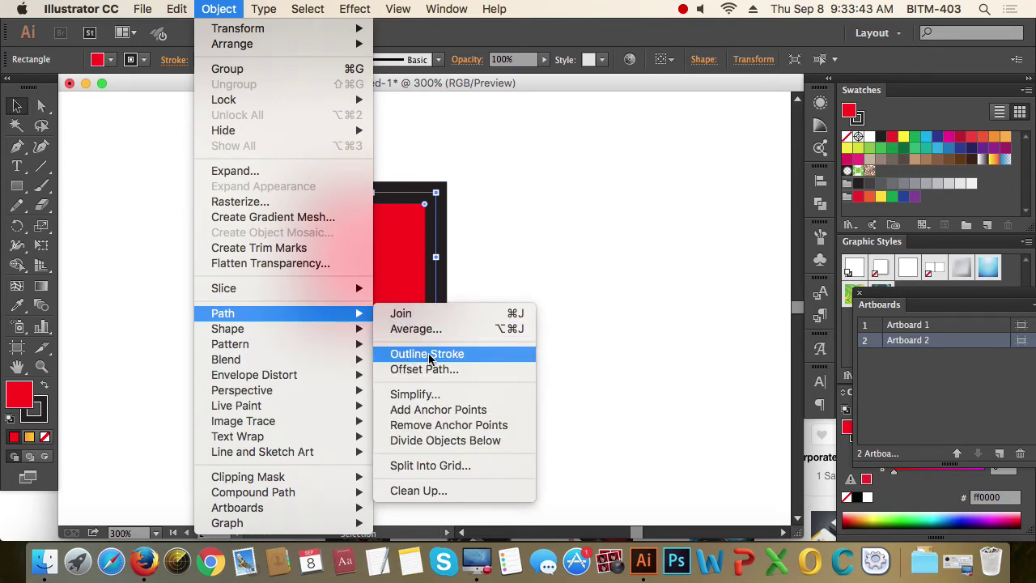
click(458, 356)
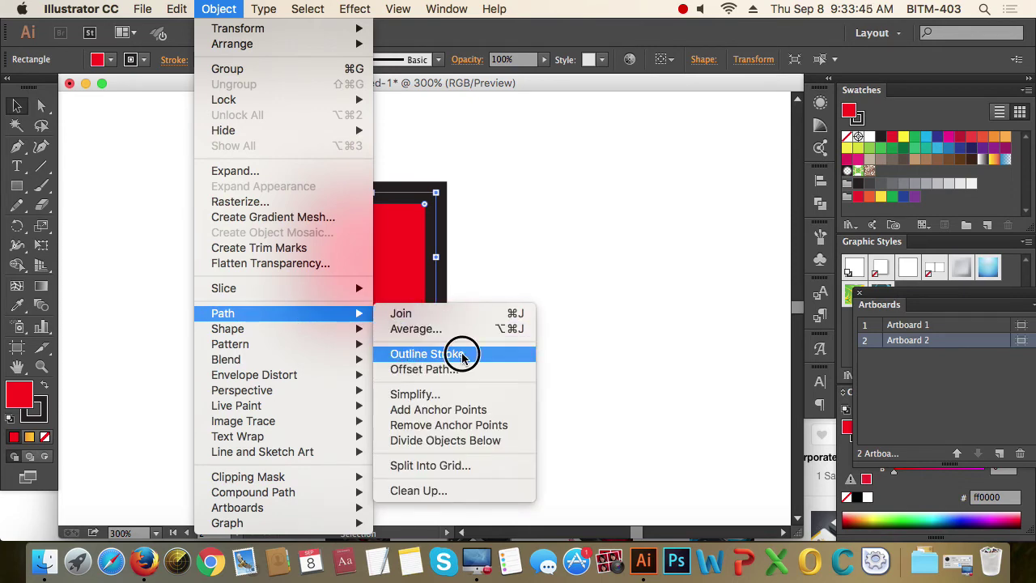
scroll(381, 196, up, 4)
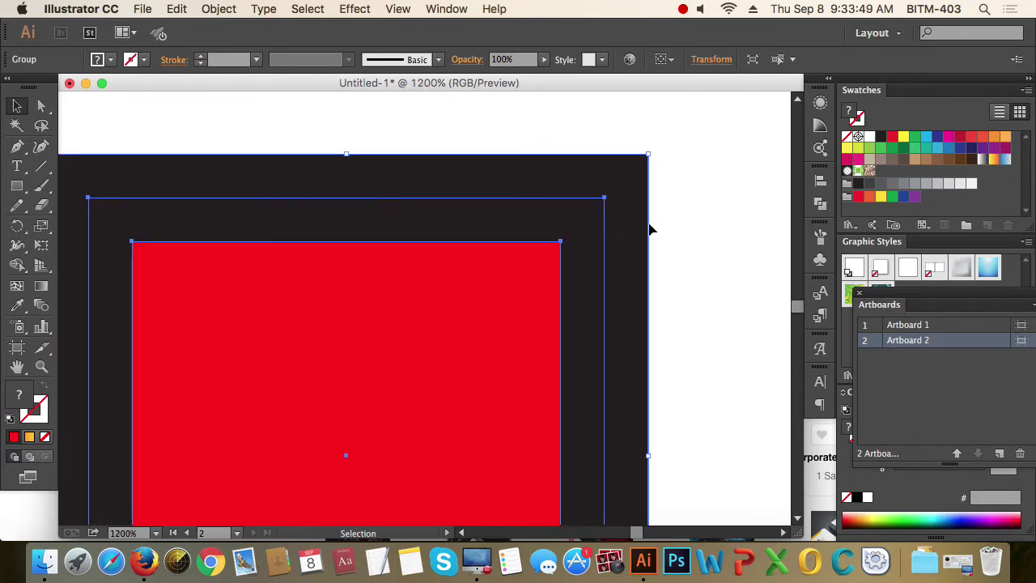
key(a)
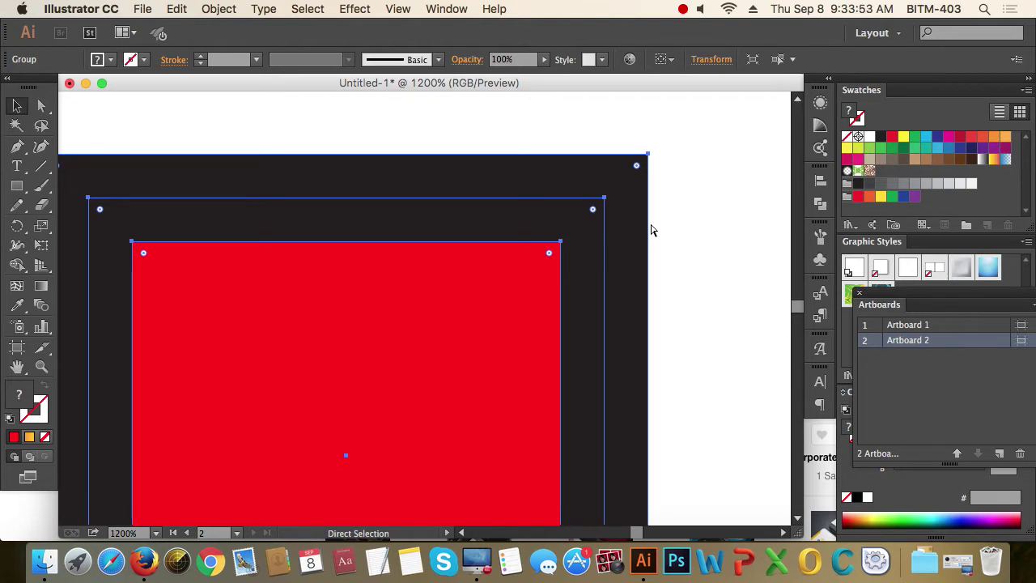
- Switch to Outline view and undo the previous border outlining
key(super+y)
key(v)
click(686, 219)
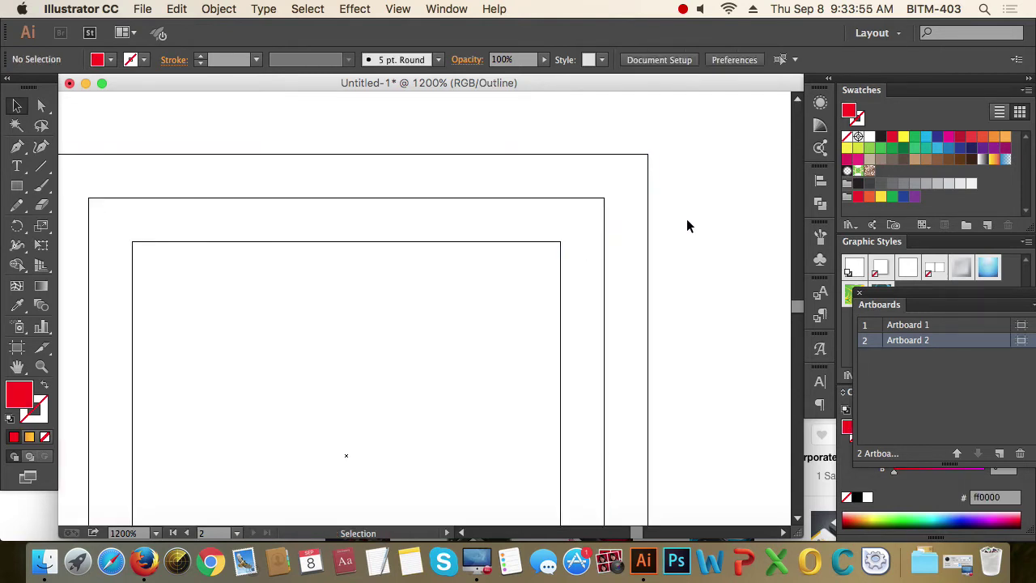
scroll(555, 234, down, 1)
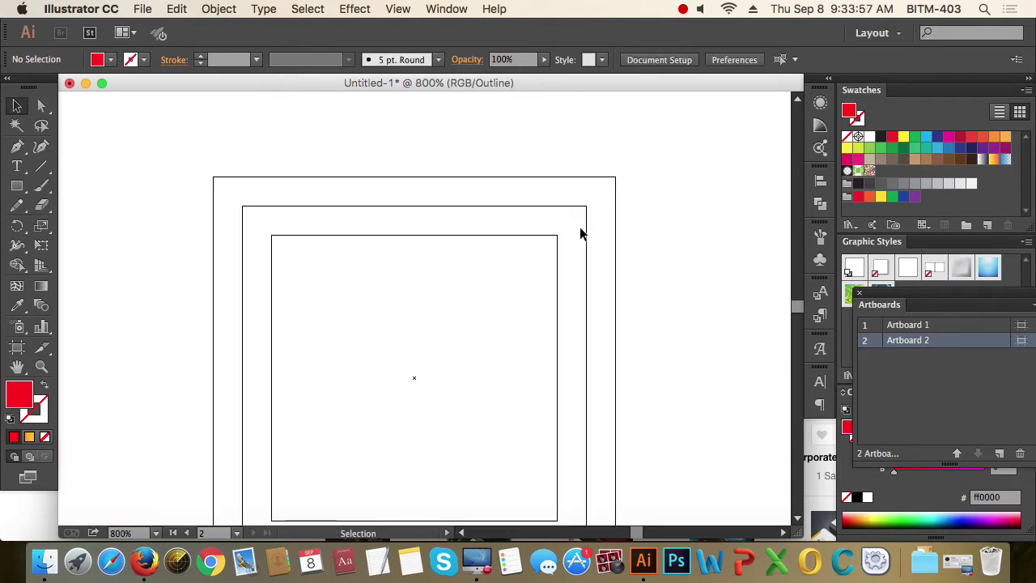
key(super+z)
key(super+z)
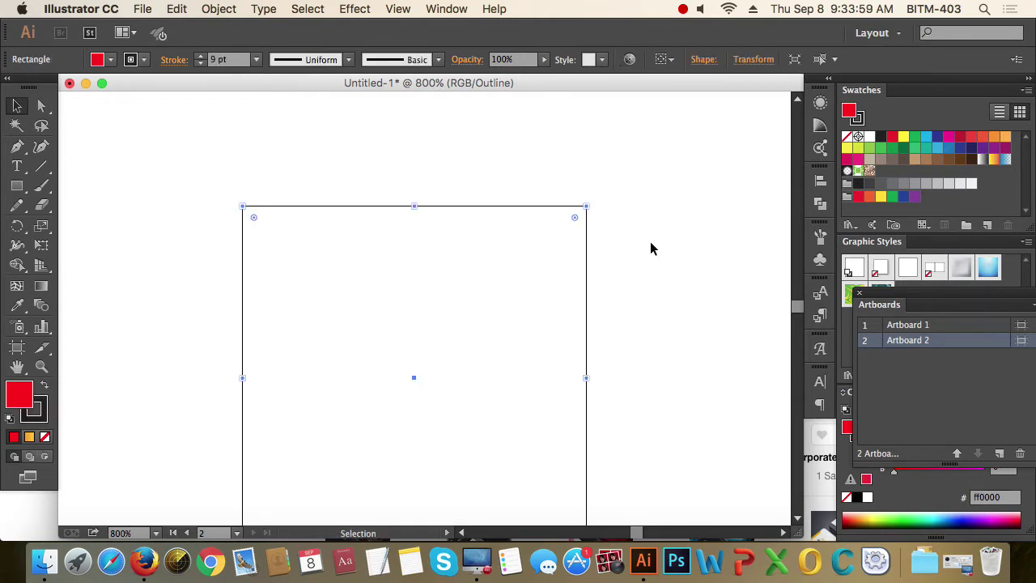
- Apply Outline Stroke to the rectangle again and zoom out to 400%
click(313, 205)
click(225, 9)
mouse_move(235, 315)
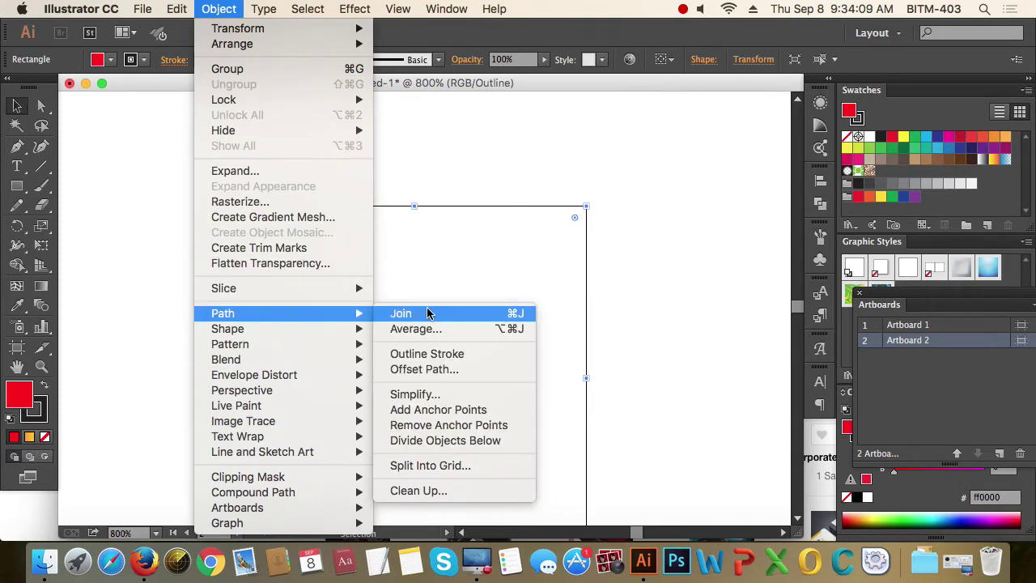
click(426, 354)
click(673, 240)
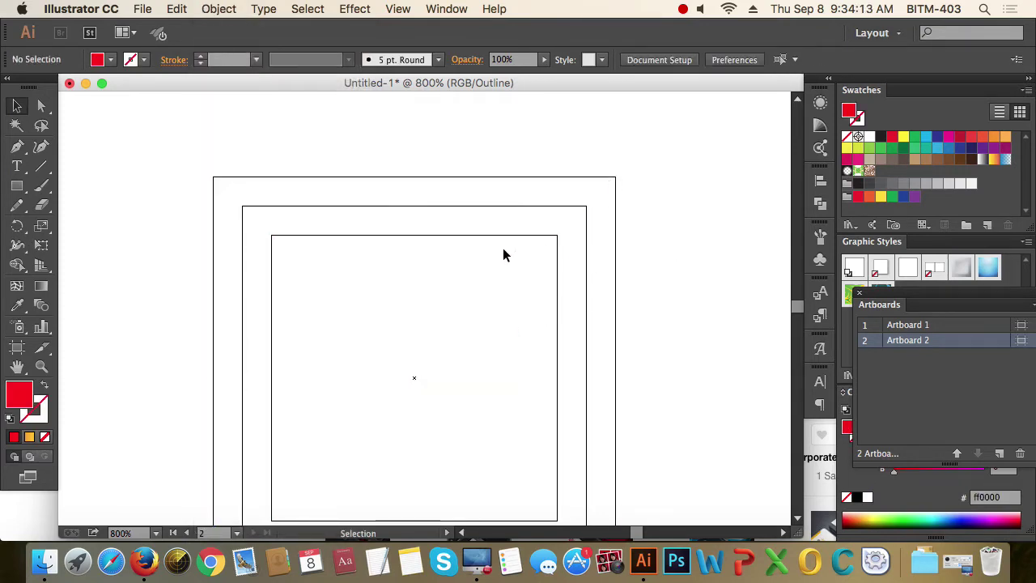
key(super+minus)
key(super+minus)
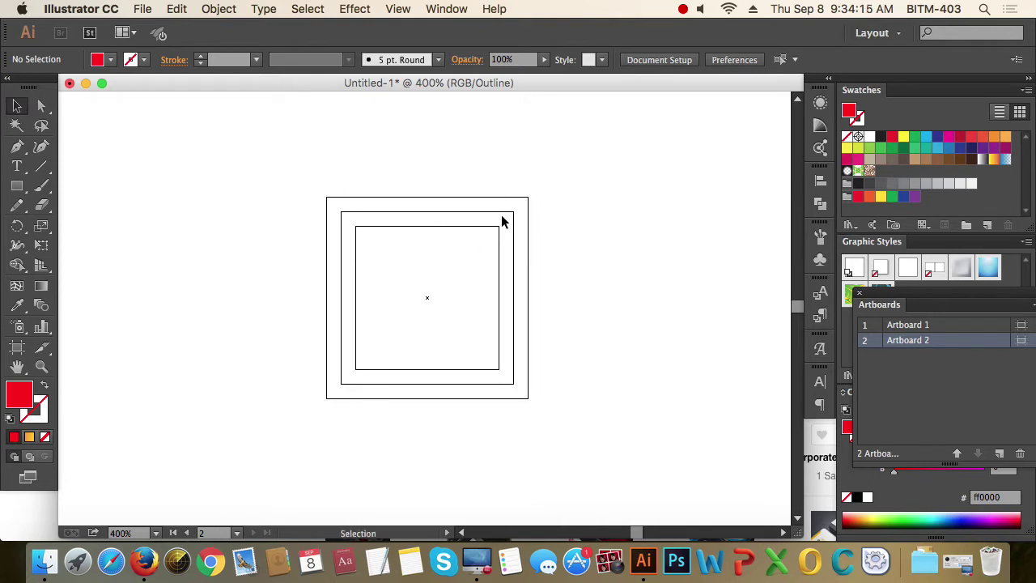
- Ungroup the outlined border and move the square's fill path left of the frame
click(500, 213)
right_click(470, 213)
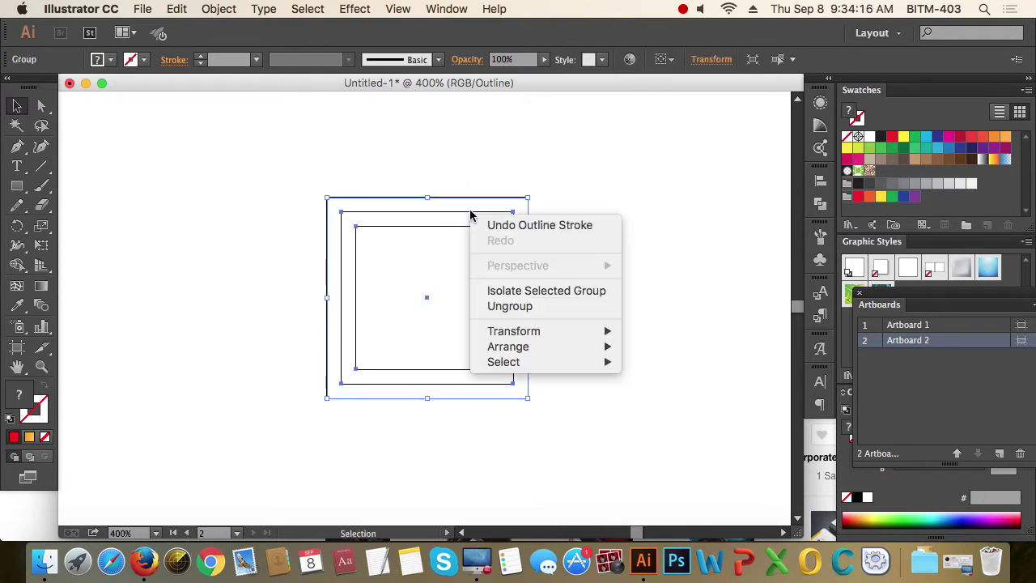
click(511, 306)
click(660, 242)
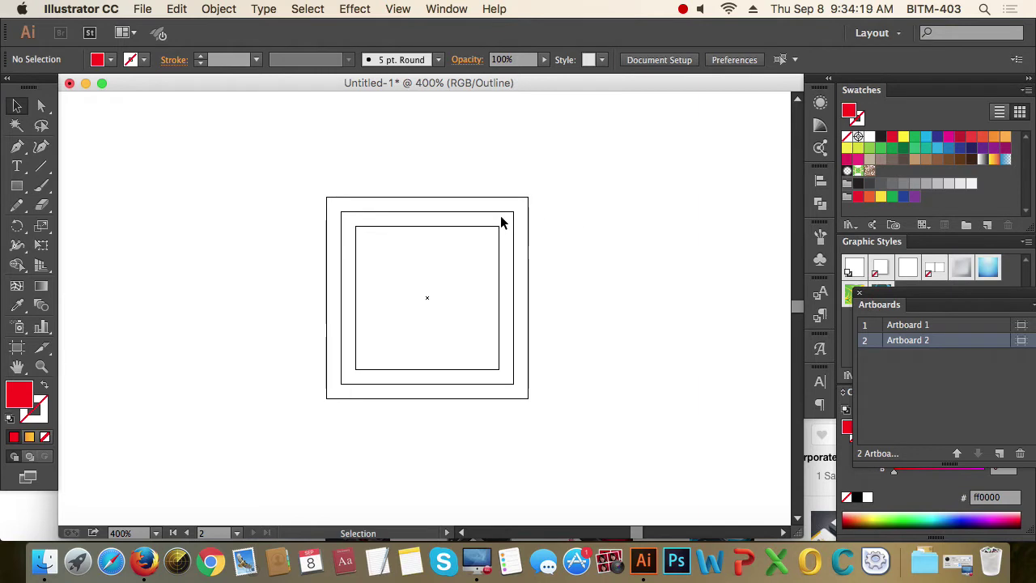
drag(502, 218, 280, 210)
- Select the two-square frame compound path and return to full-colour Preview
click(362, 175)
drag(361, 172, 417, 244)
click(630, 255)
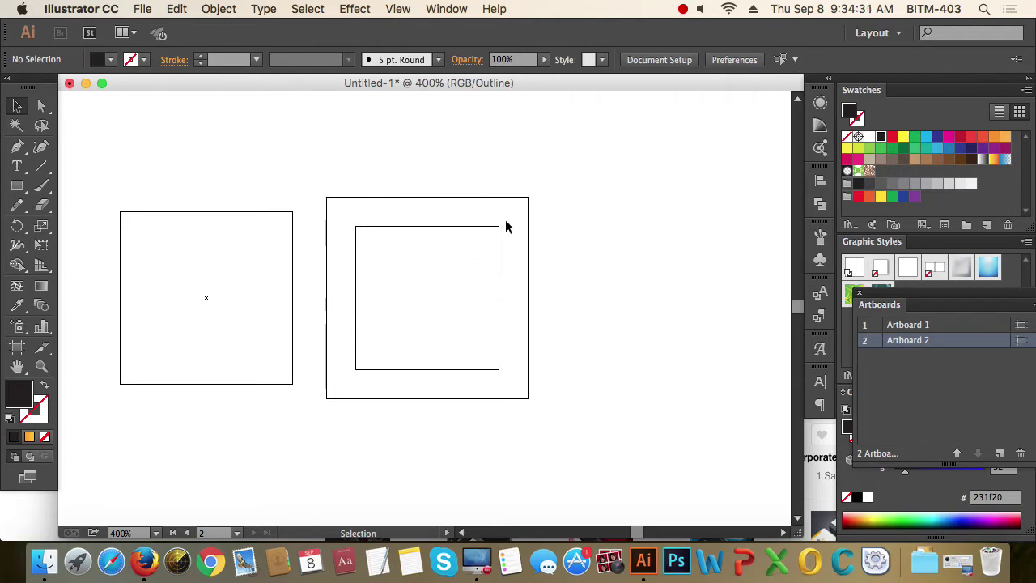
drag(418, 179, 458, 251)
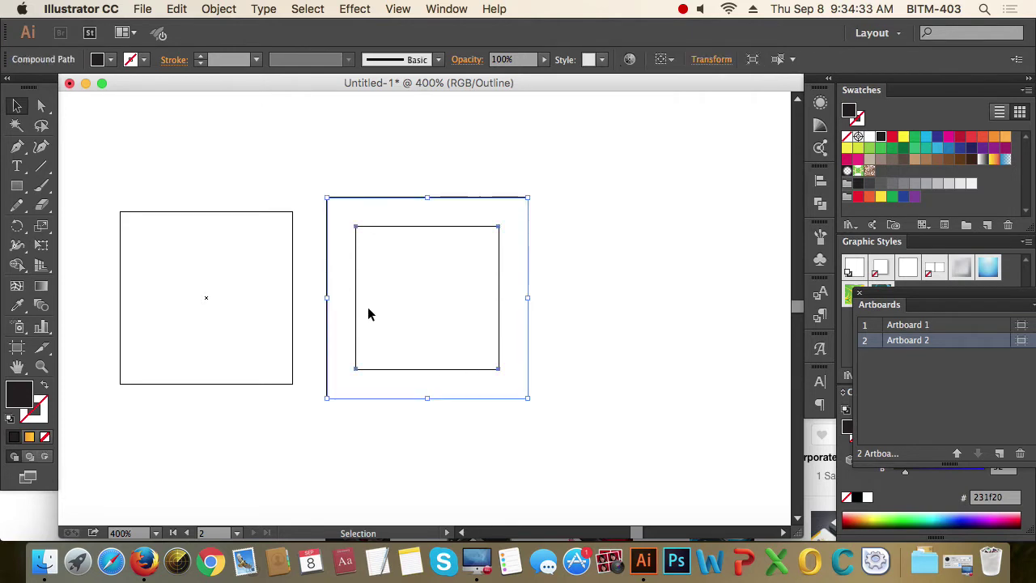
key(a)
key(super+y)
key(v)
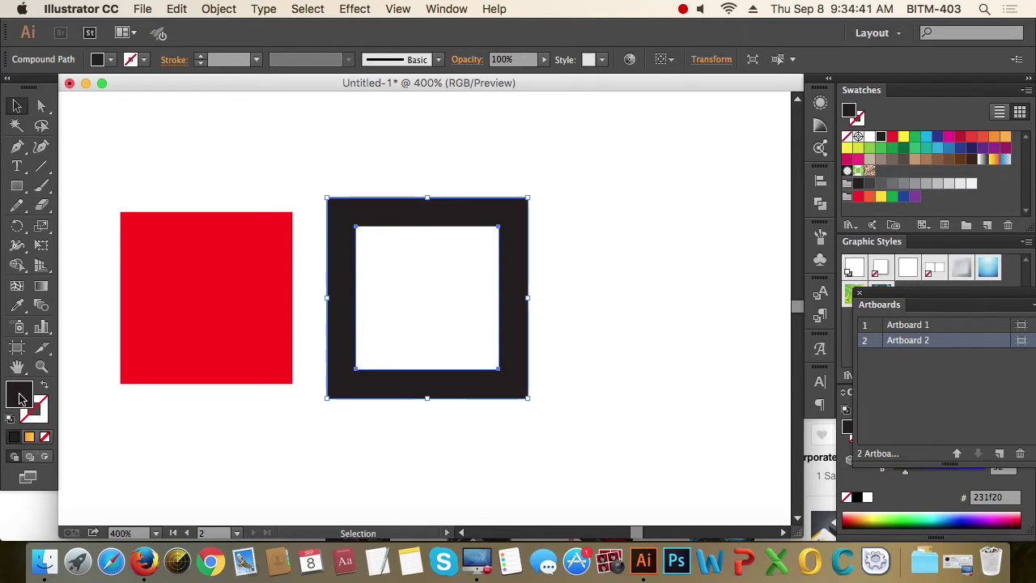
- Bring the red square back inside the black frame and select the rectangle alone
click(220, 323)
drag(197, 194, 398, 319)
click(672, 324)
key(super+shift+z)
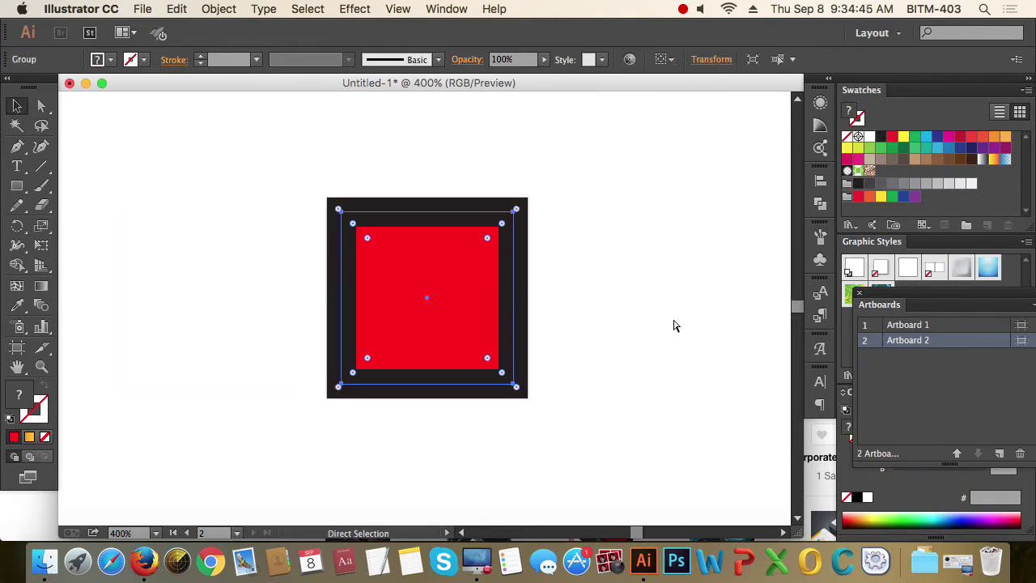
click(590, 347)
click(453, 245)
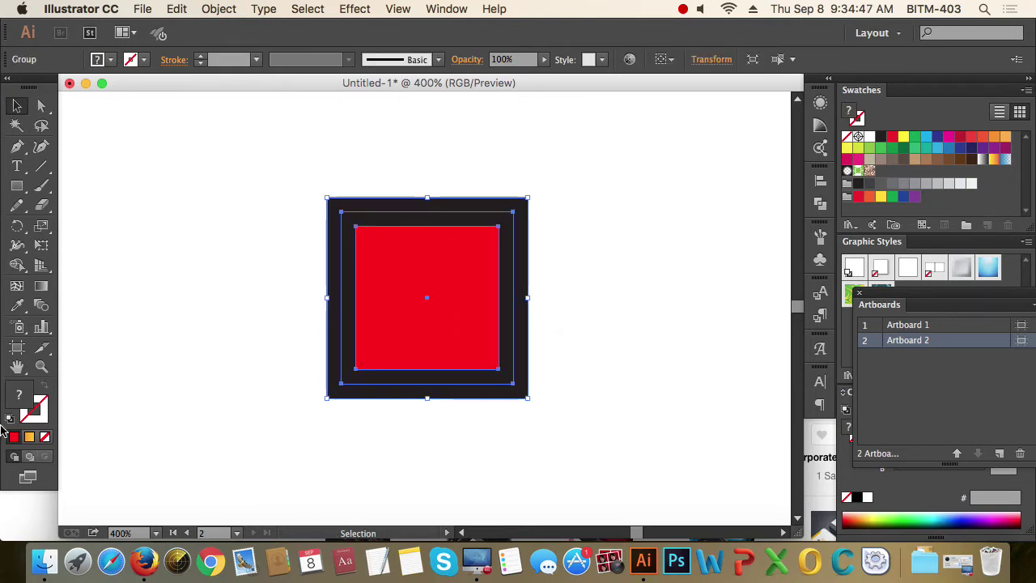
click(245, 278)
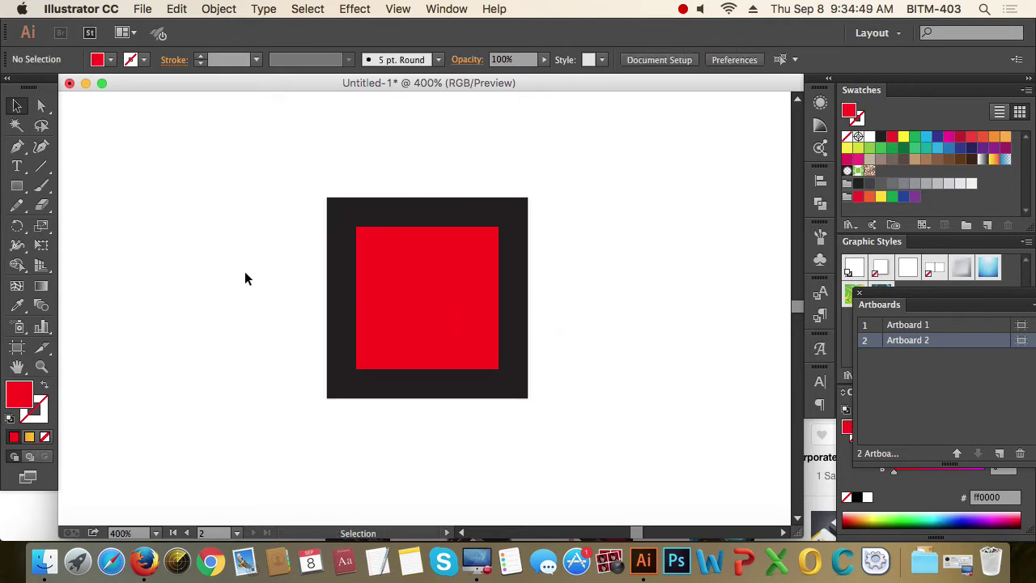
super+click(439, 340)
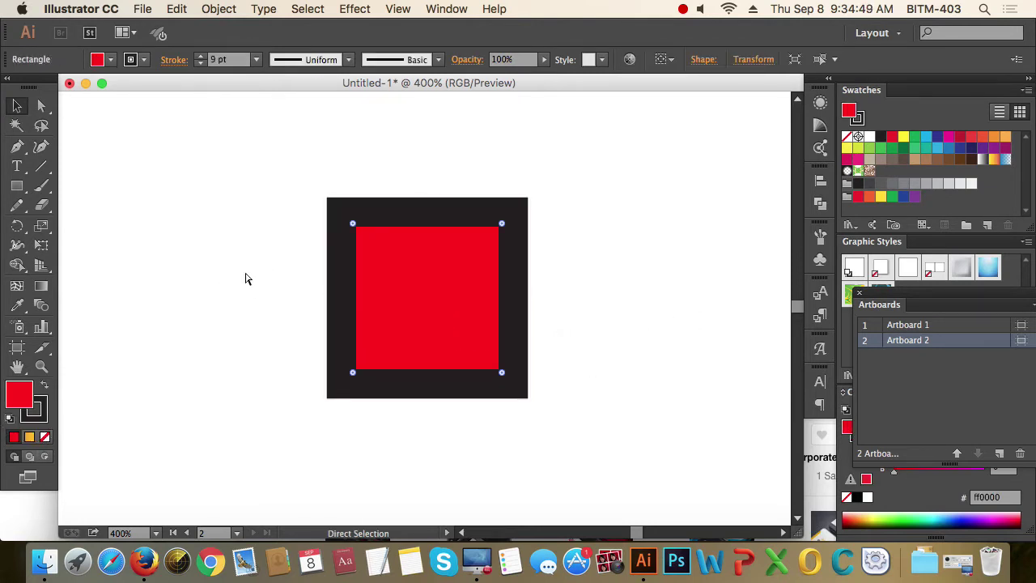
- Set the rectangle's fill to None, keeping its black stroke
click(45, 437)
click(33, 409)
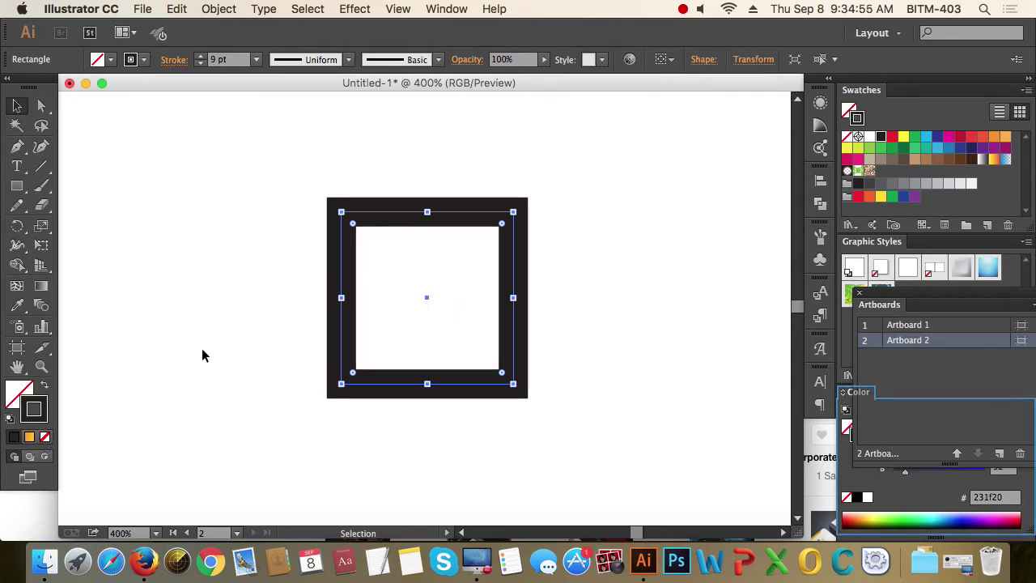
click(245, 287)
drag(222, 222, 582, 338)
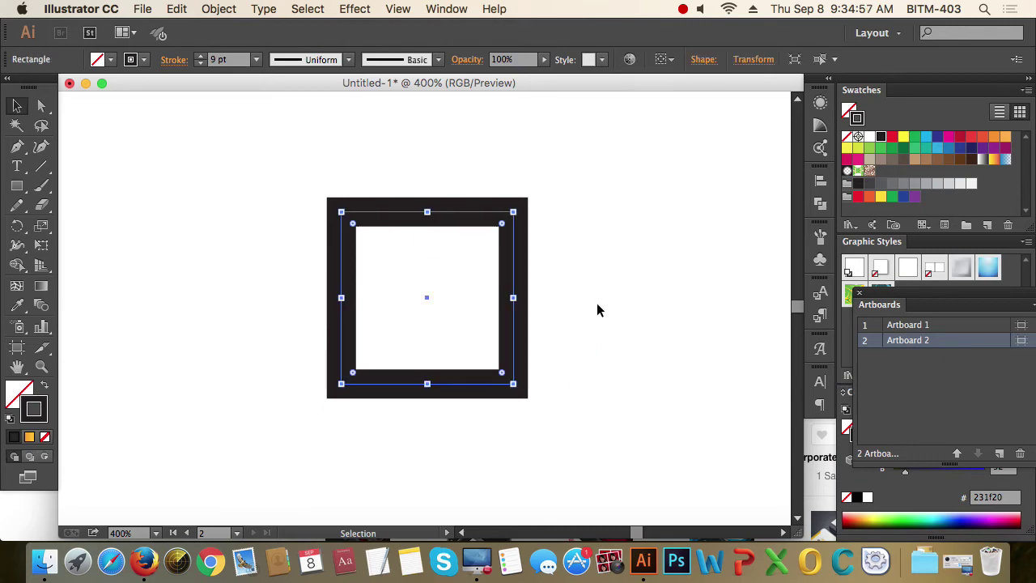
- Outline the thick black stroke into a hollow compound-path frame and select it
click(220, 10)
mouse_move(230, 313)
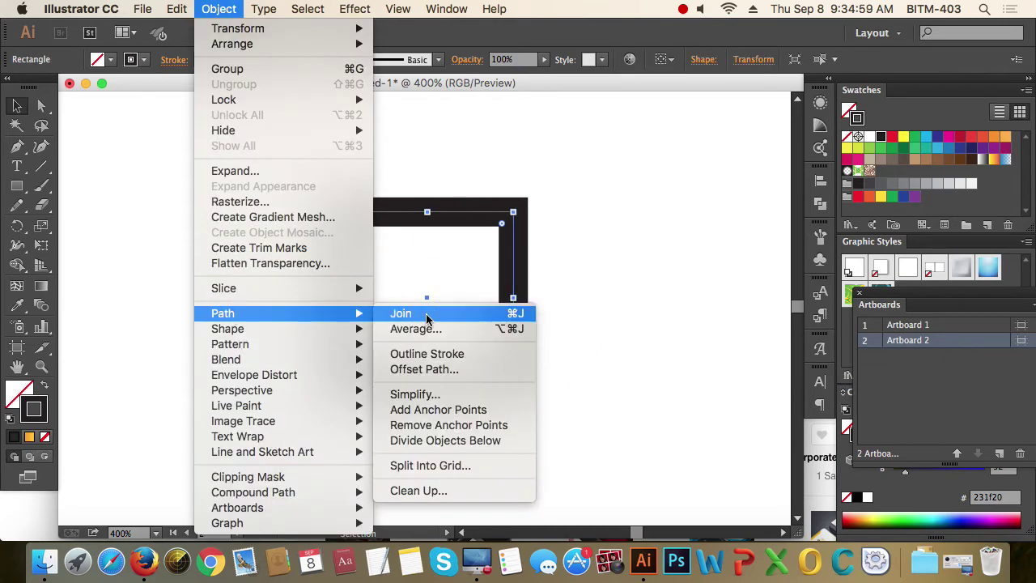
click(420, 353)
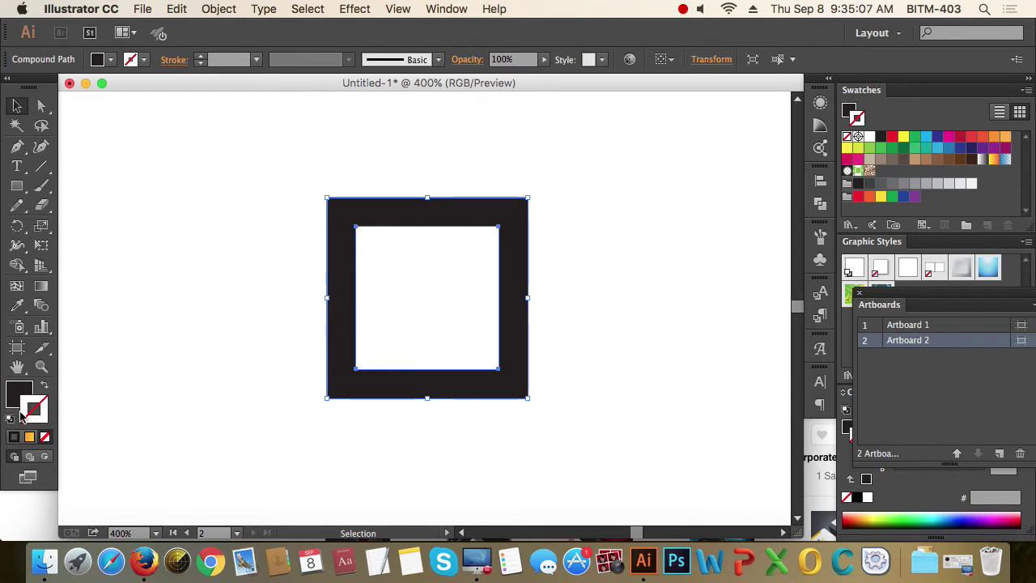
key(super+z)
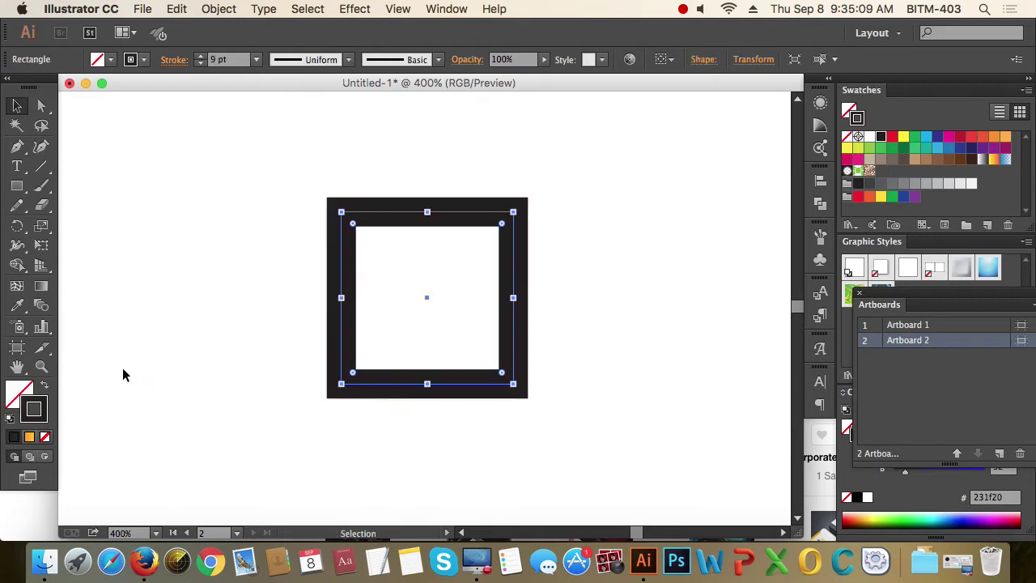
click(219, 9)
mouse_move(222, 314)
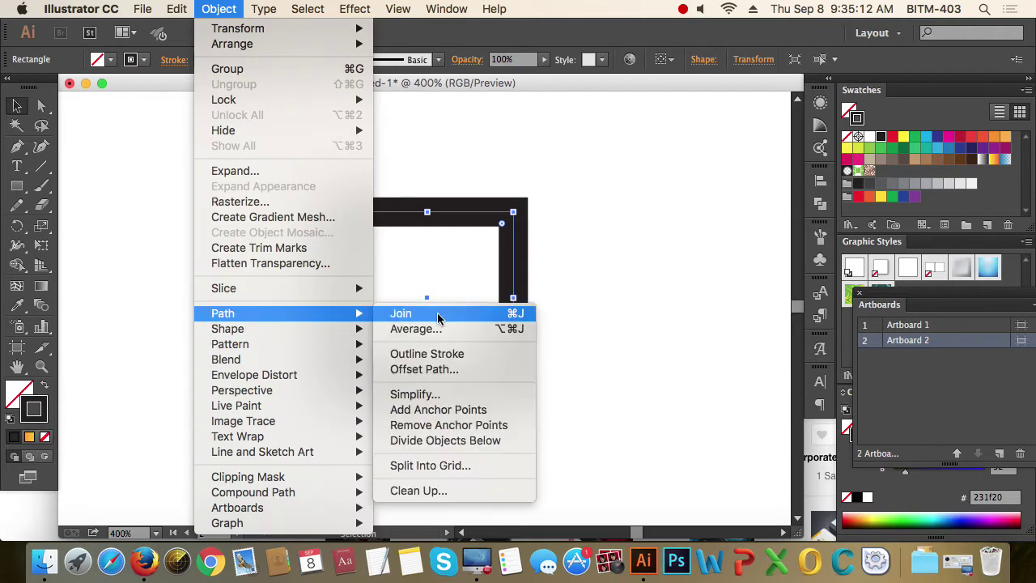
click(429, 354)
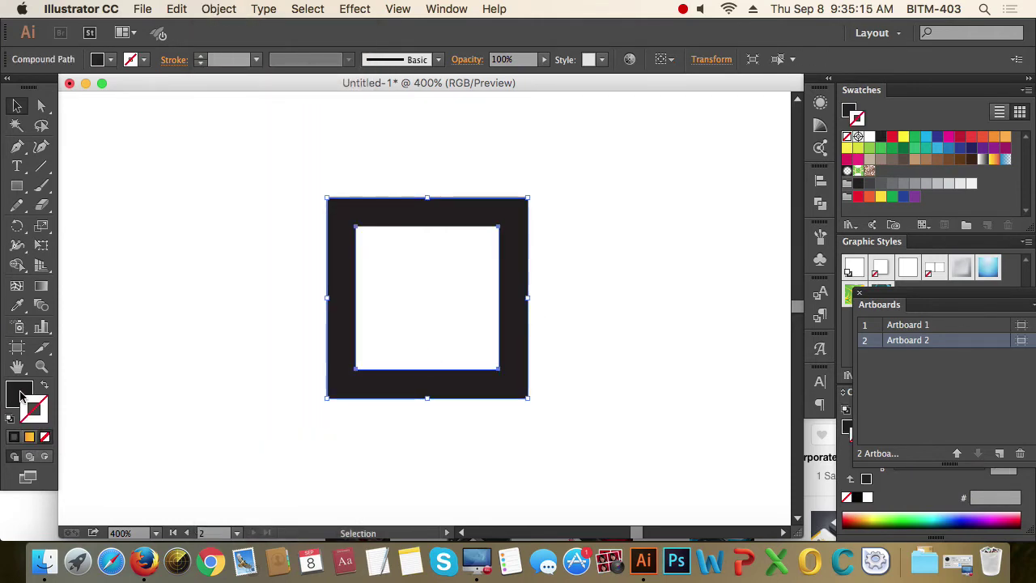
click(446, 317)
click(504, 340)
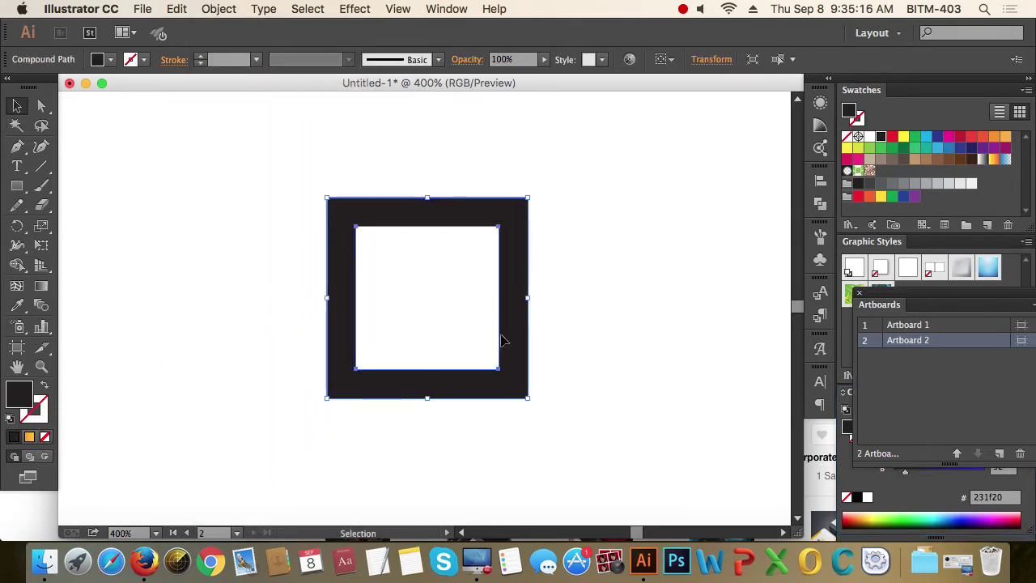
click(609, 286)
drag(629, 377, 623, 399)
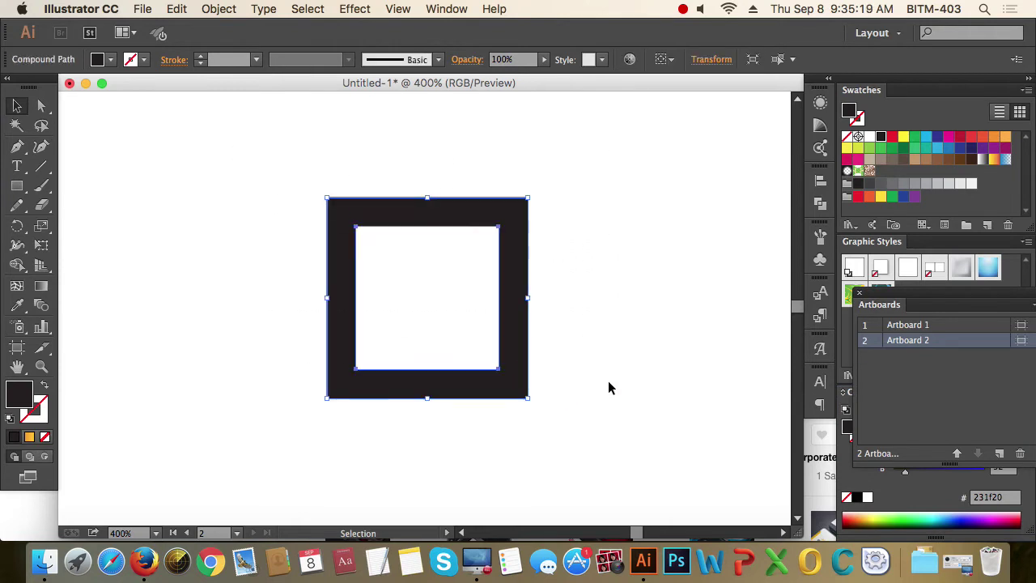
click(603, 340)
drag(315, 185, 552, 361)
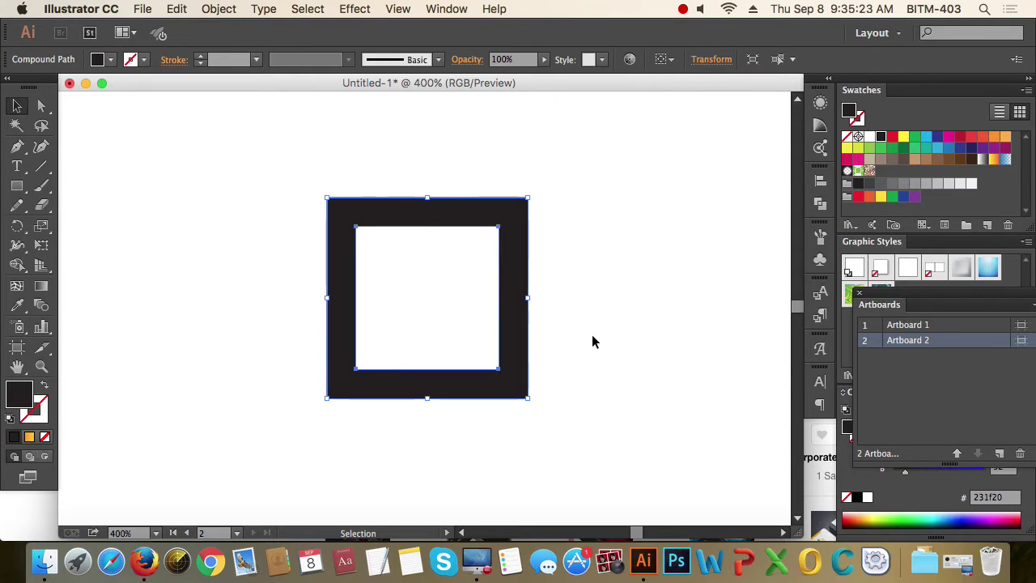
scroll(482, 293, down, 1)
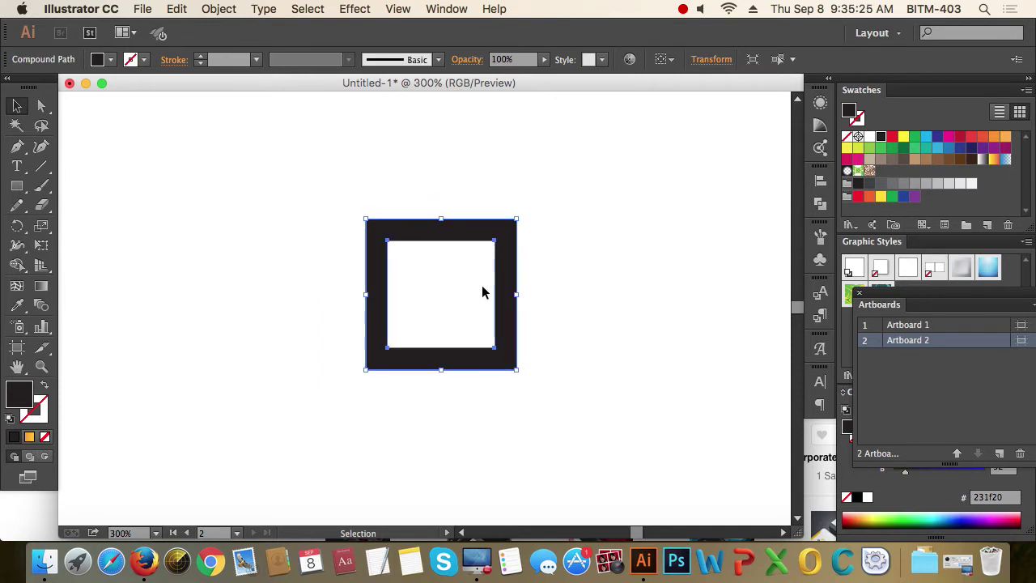
scroll(482, 293, down, 1)
scroll(504, 283, up, 1)
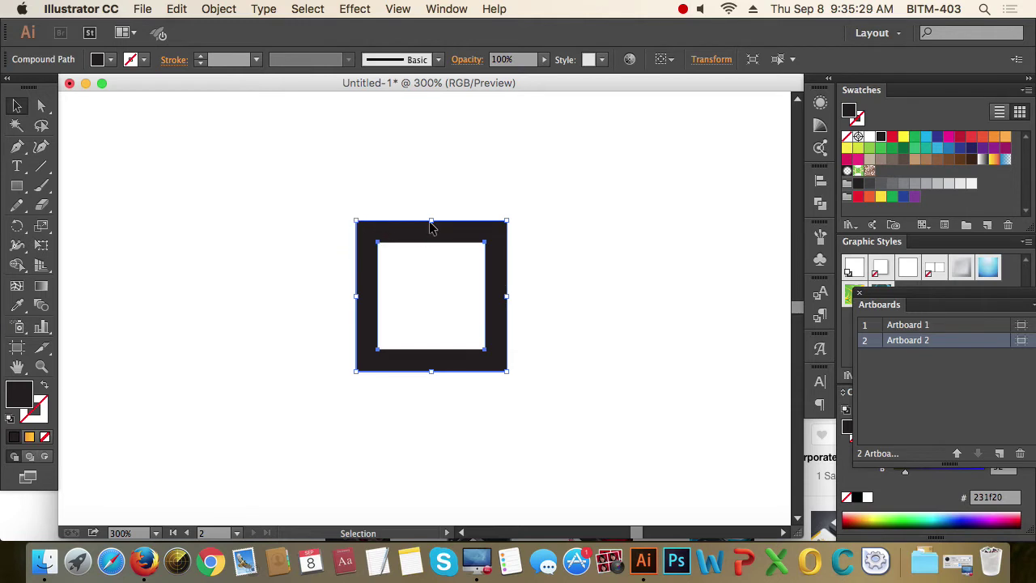
click(572, 268)
drag(270, 205, 397, 300)
click(591, 229)
drag(300, 208, 621, 346)
click(604, 331)
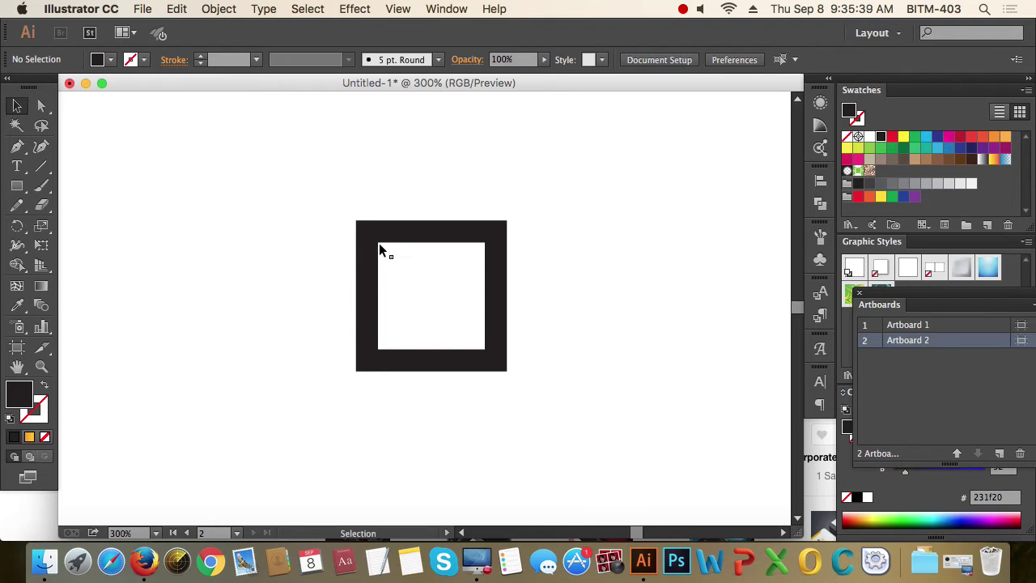
drag(308, 203, 599, 294)
click(599, 294)
drag(339, 210, 589, 364)
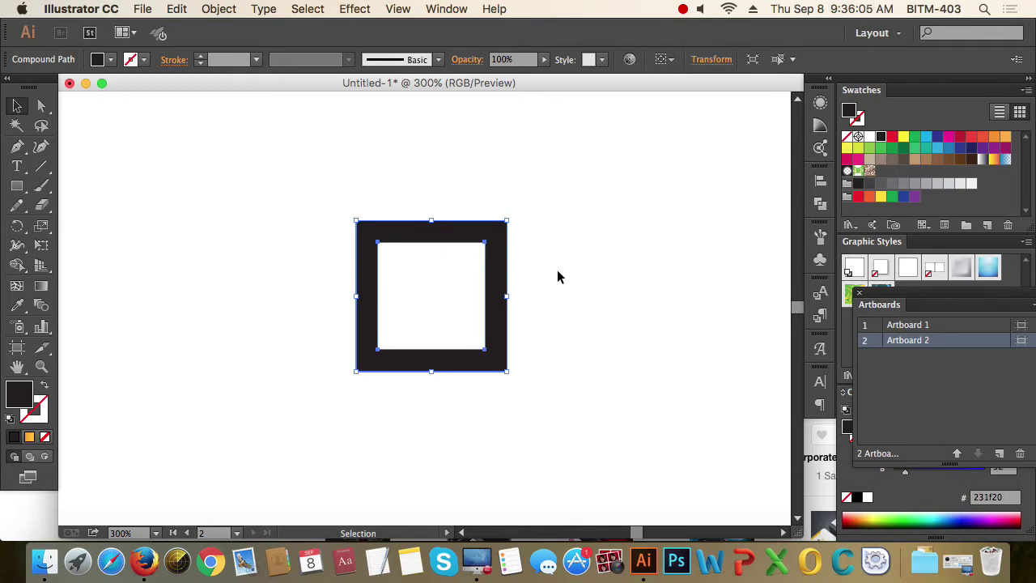
click(291, 233)
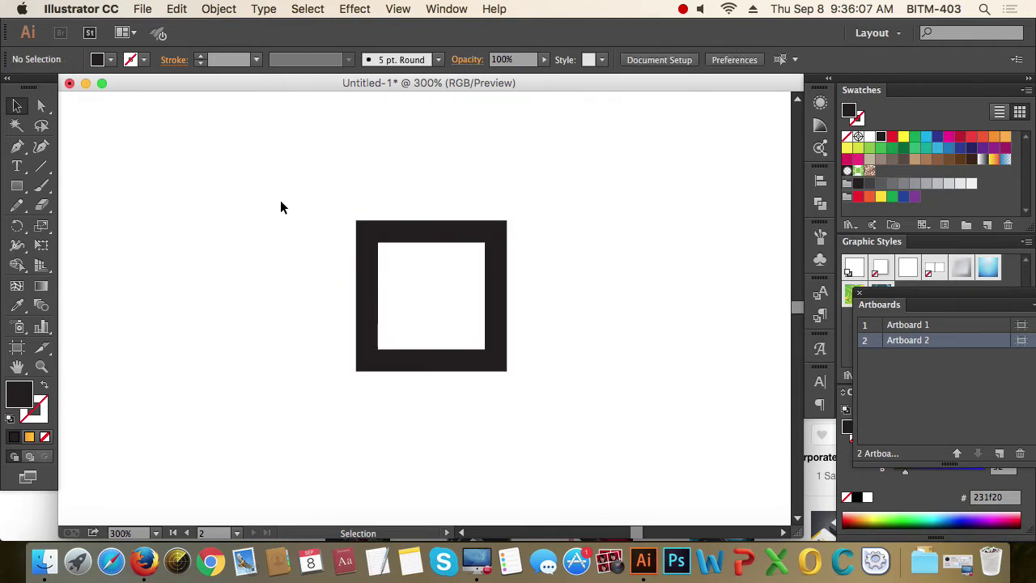
drag(280, 206, 563, 382)
click(615, 380)
drag(407, 285, 463, 321)
scroll(549, 302, down, 4)
- Drag the black frame so it straddles Artboard 2's left edge
click(523, 302)
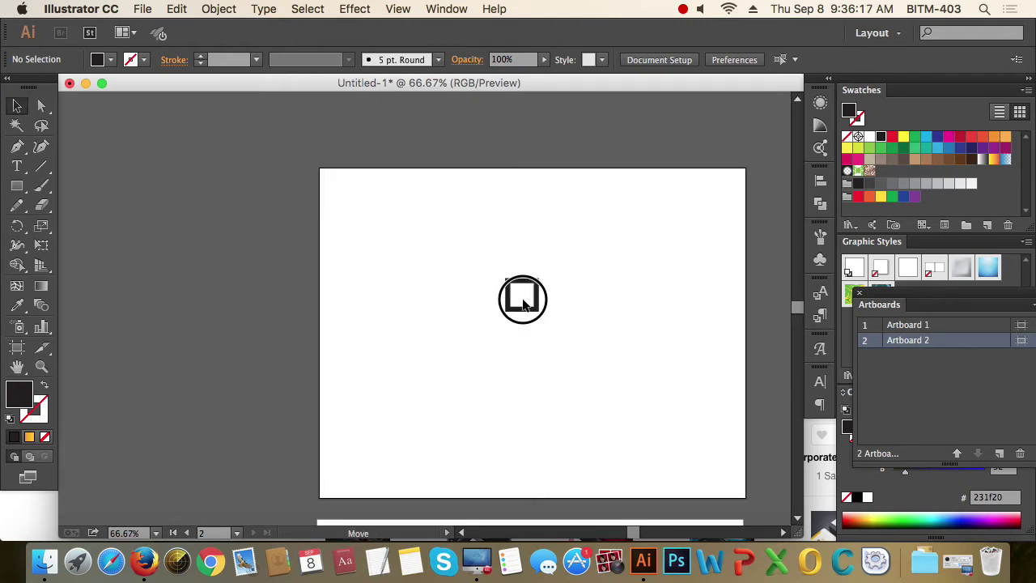
drag(523, 302, 338, 299)
click(496, 319)
click(594, 350)
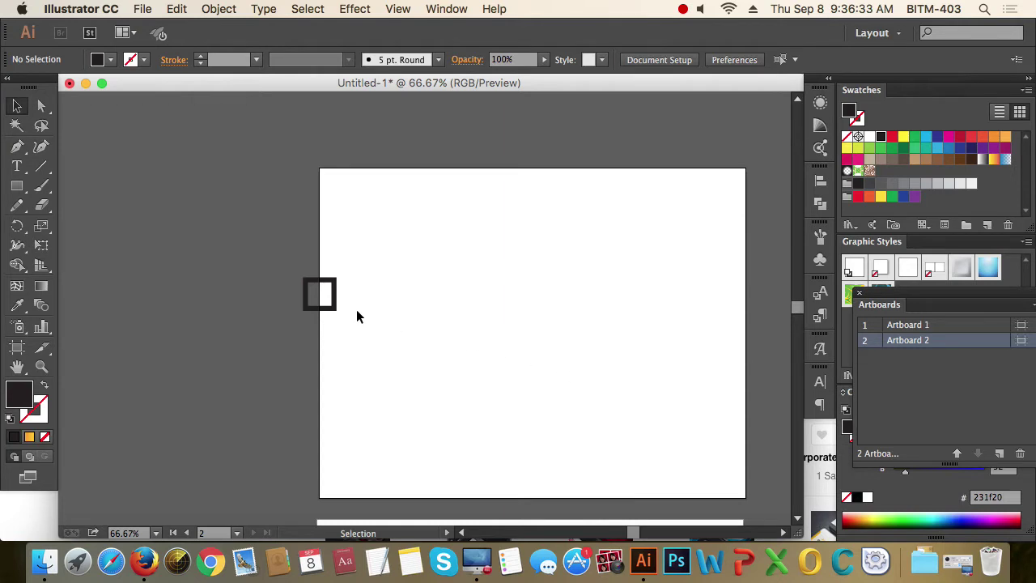
scroll(357, 316, up, 3)
scroll(377, 316, right, 3)
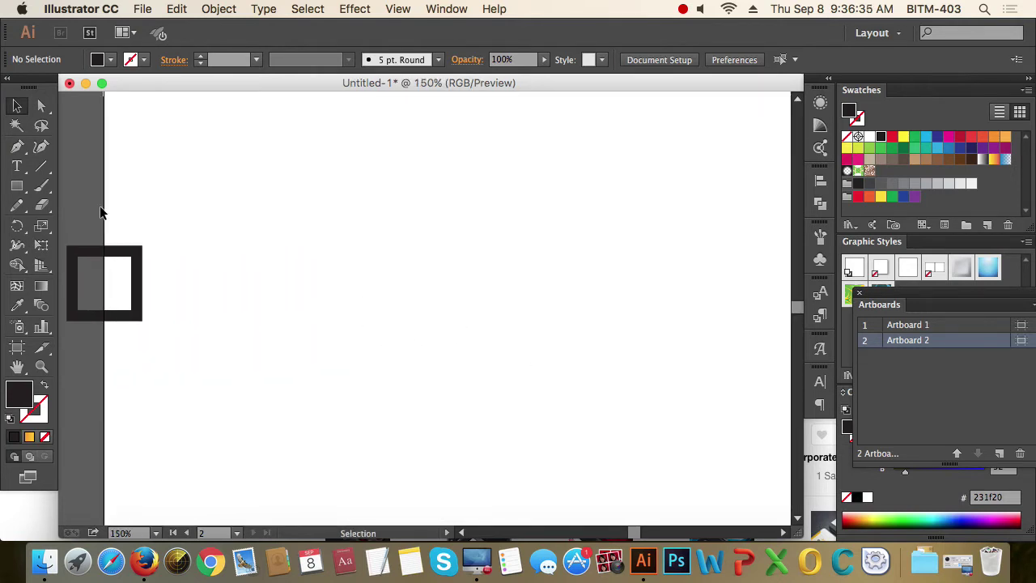
click(17, 185)
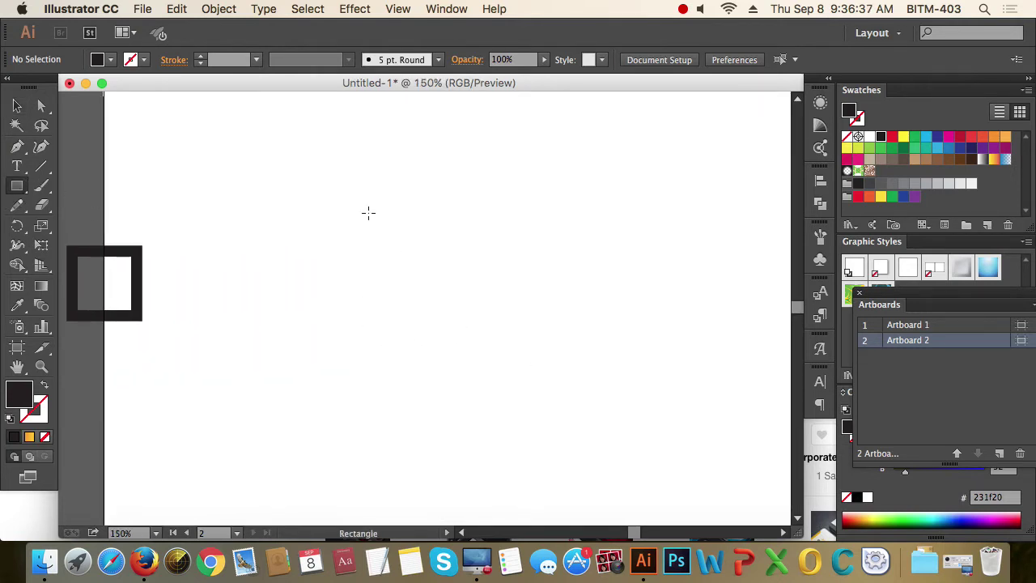
- Draw a square right of the frame and swap its fill and stroke so it's an unfilled outline
drag(368, 212, 580, 425)
click(17, 106)
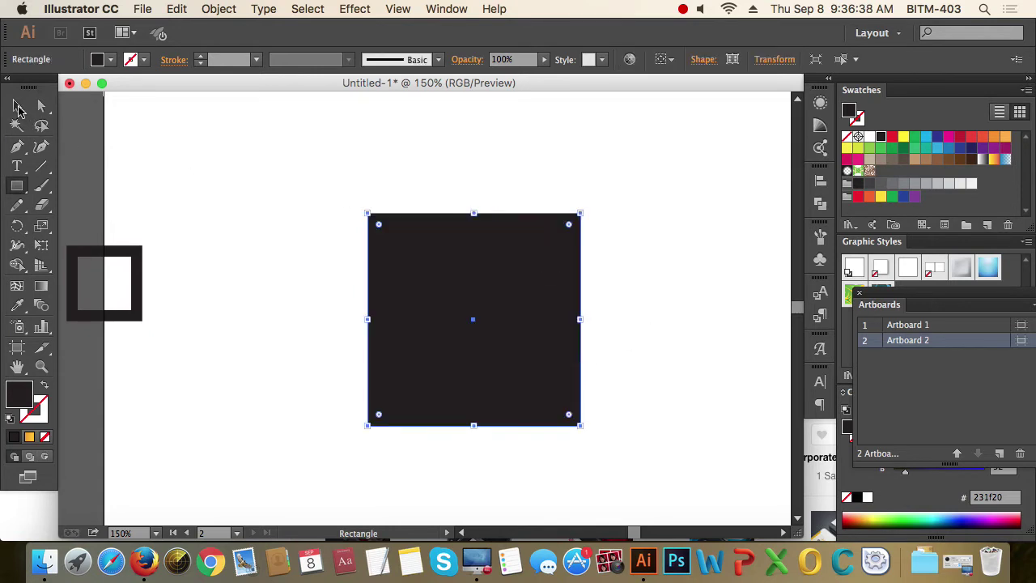
click(46, 384)
click(315, 259)
drag(315, 259, 515, 354)
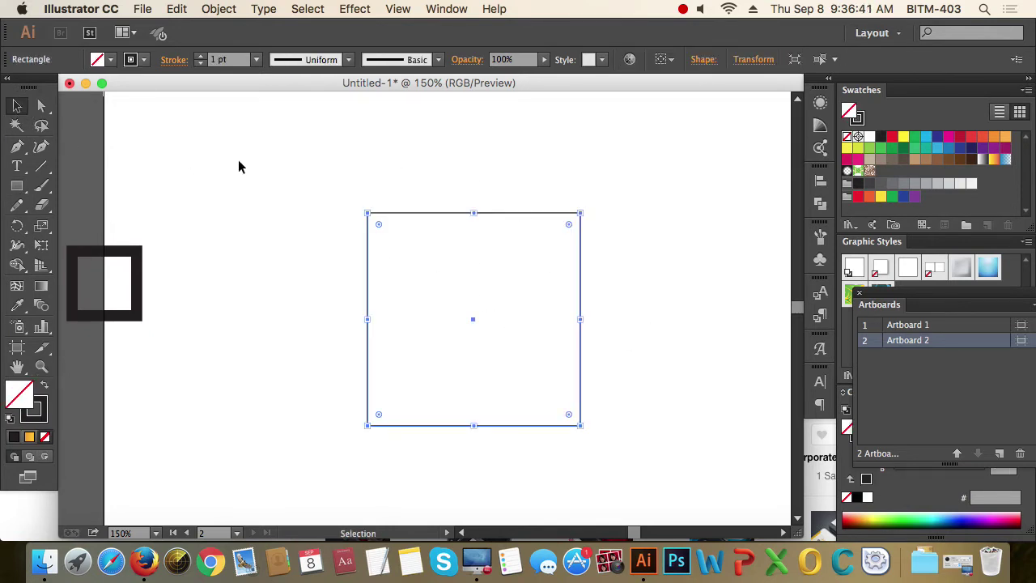
- Add anchor points on the square's top, right and left edges
click(17, 146)
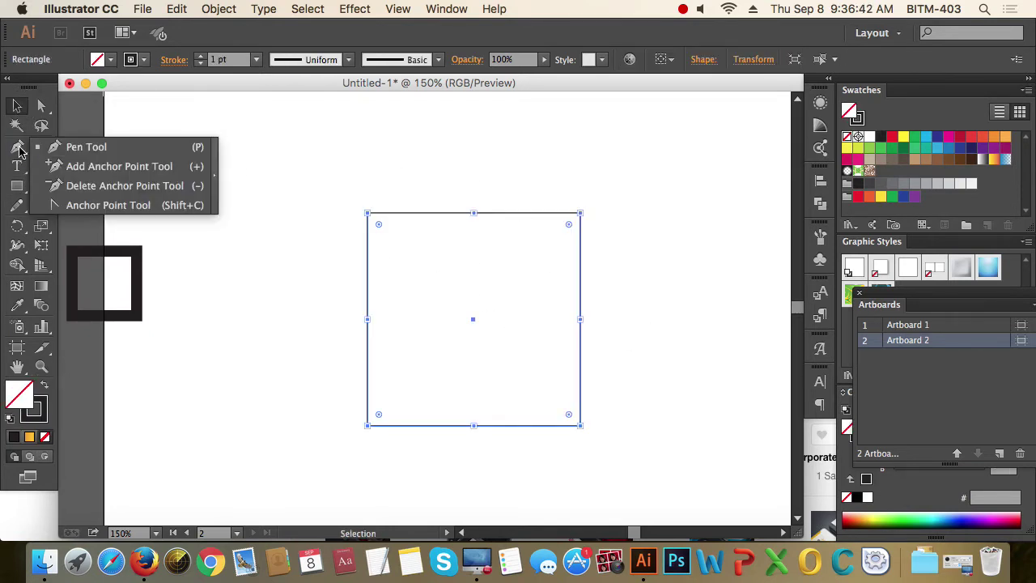
click(139, 173)
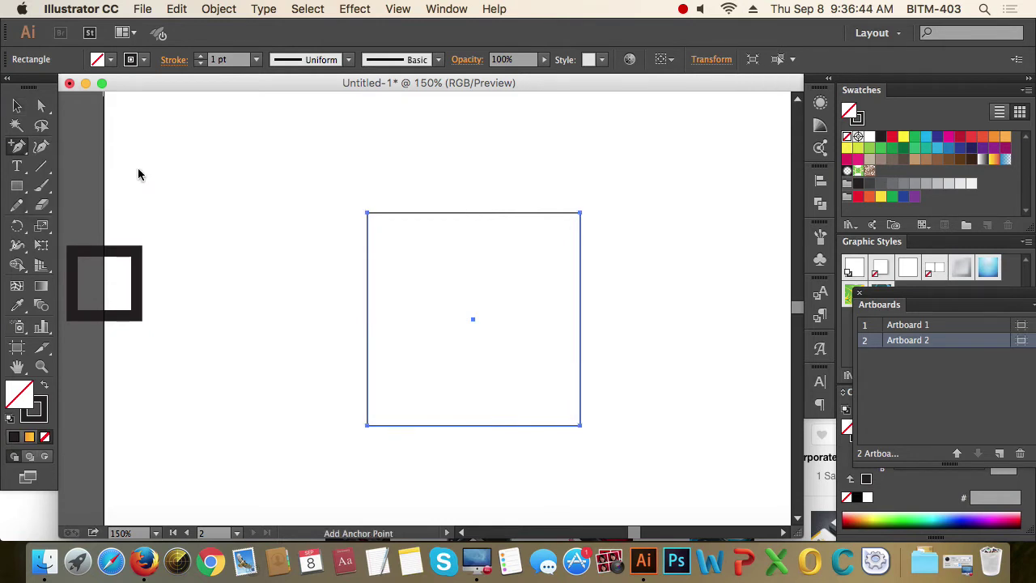
click(434, 213)
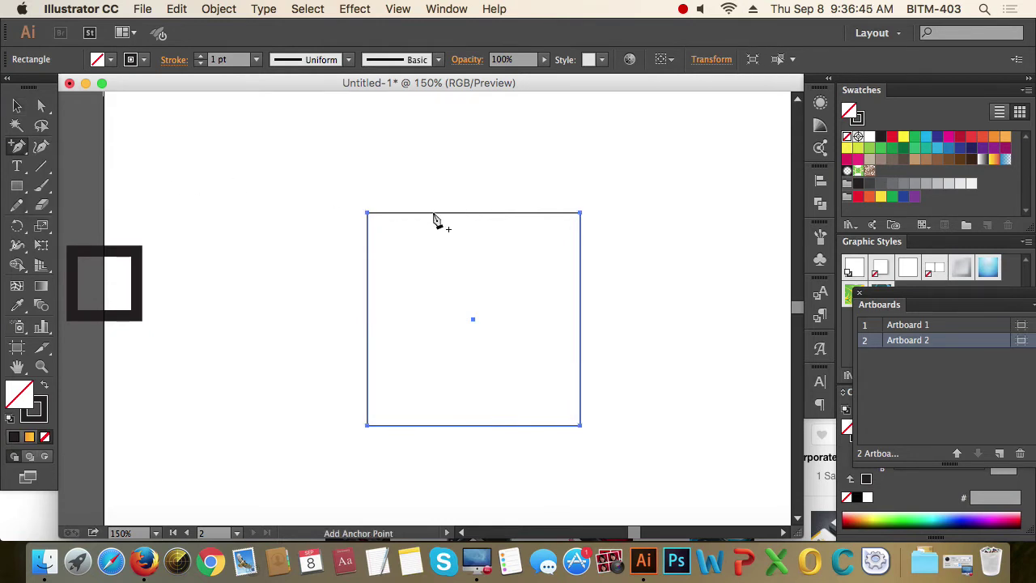
click(580, 266)
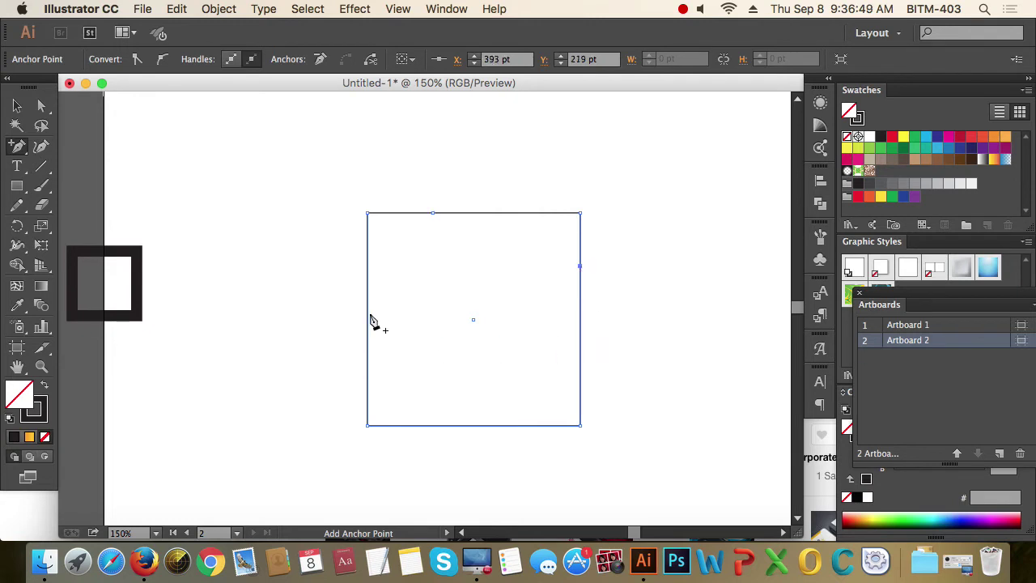
click(367, 313)
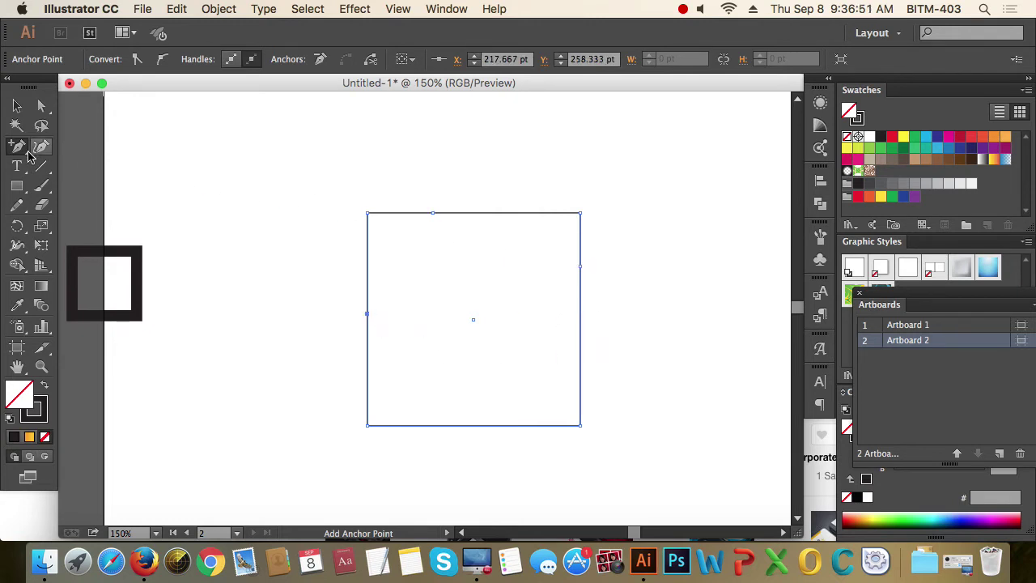
- Delete the three added anchor points again and reselect the outlined square
drag(28, 155, 164, 188)
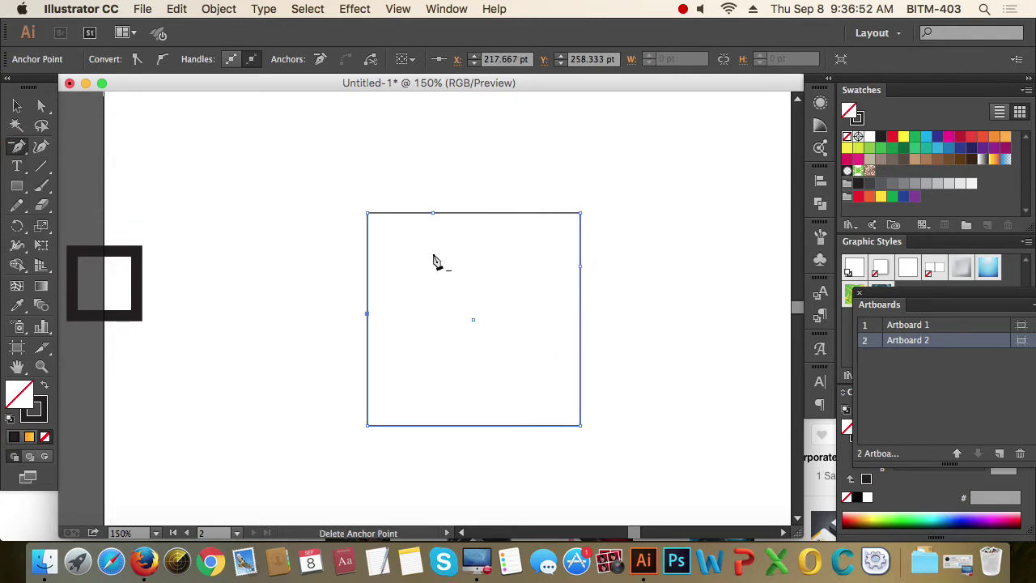
click(434, 214)
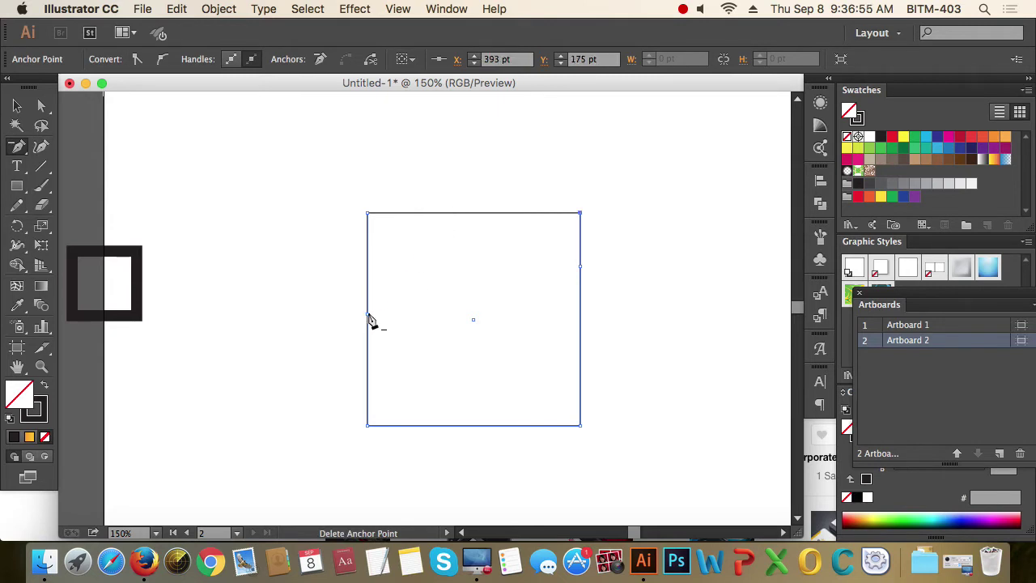
click(368, 316)
click(580, 267)
click(17, 106)
drag(297, 160, 716, 354)
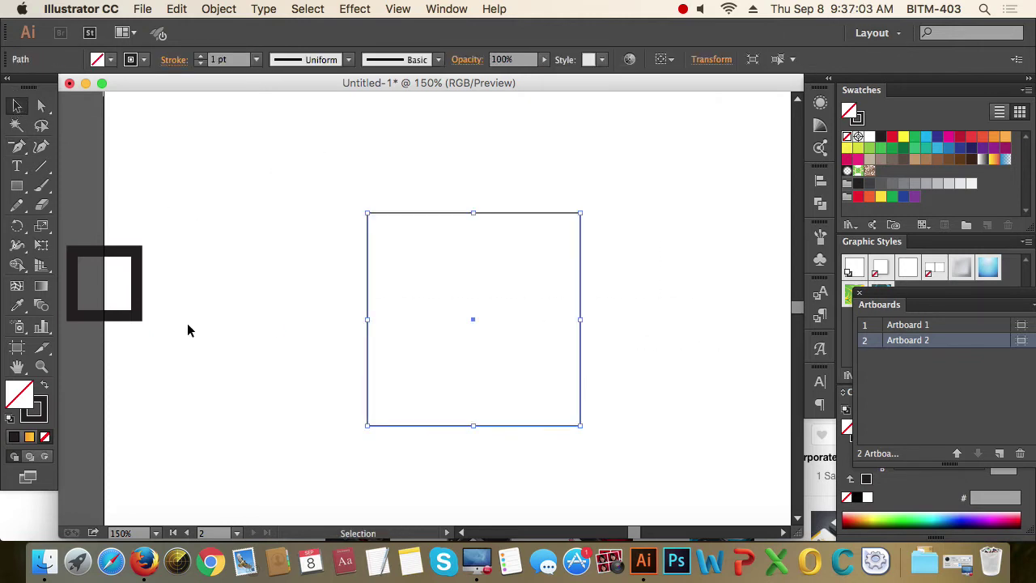
- Fill the square solid black, zoom to 100%, and move it to the right
click(46, 386)
click(284, 351)
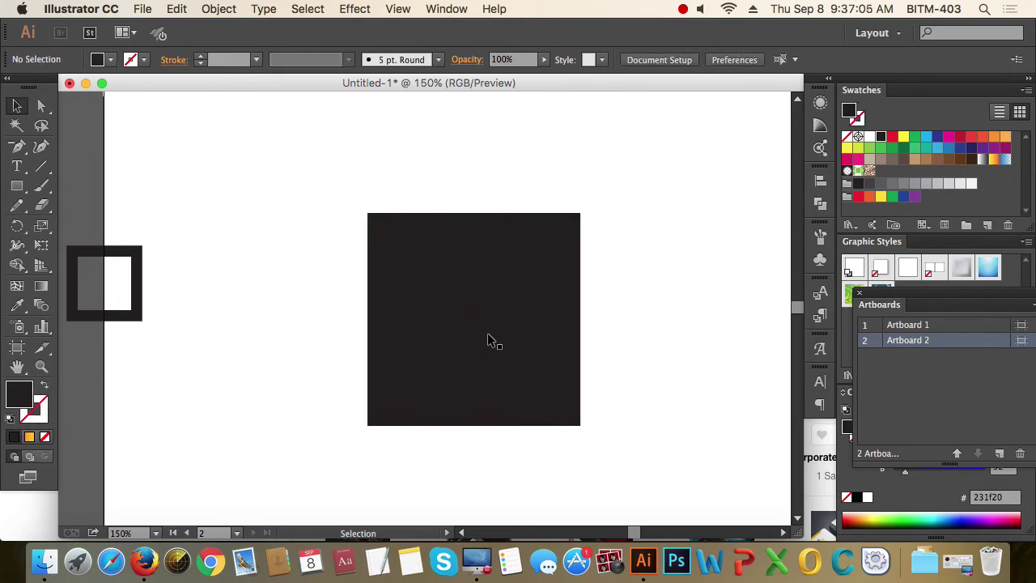
key(ctrl+1)
scroll(486, 331, down, 2)
scroll(530, 312, right, 3)
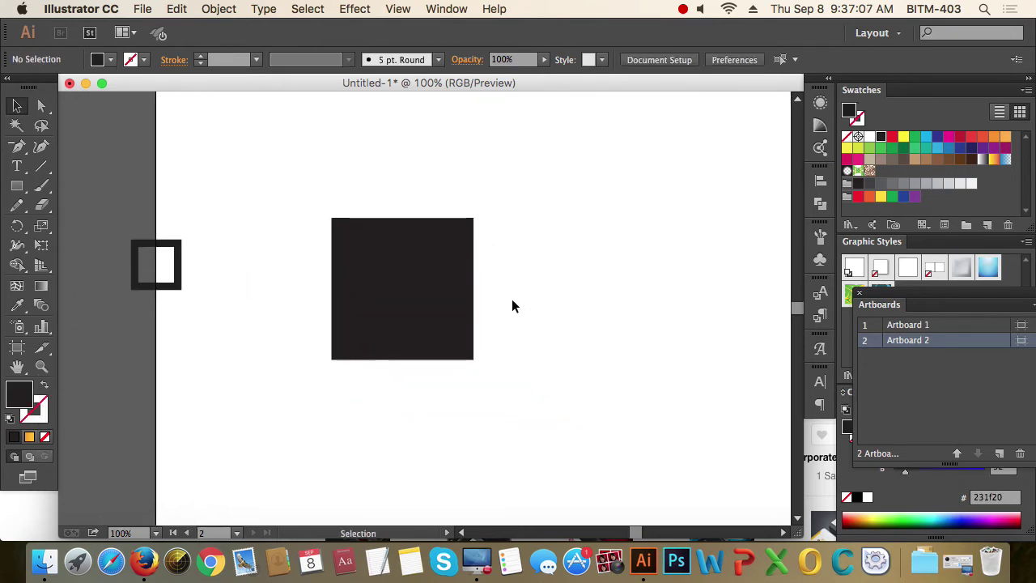
drag(421, 273, 494, 274)
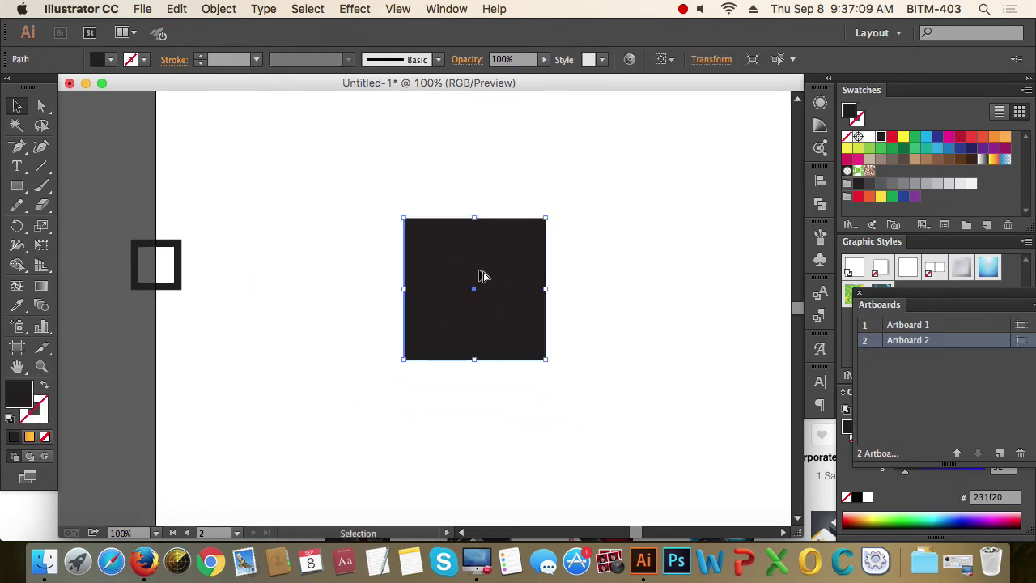
ctrl+click(480, 276)
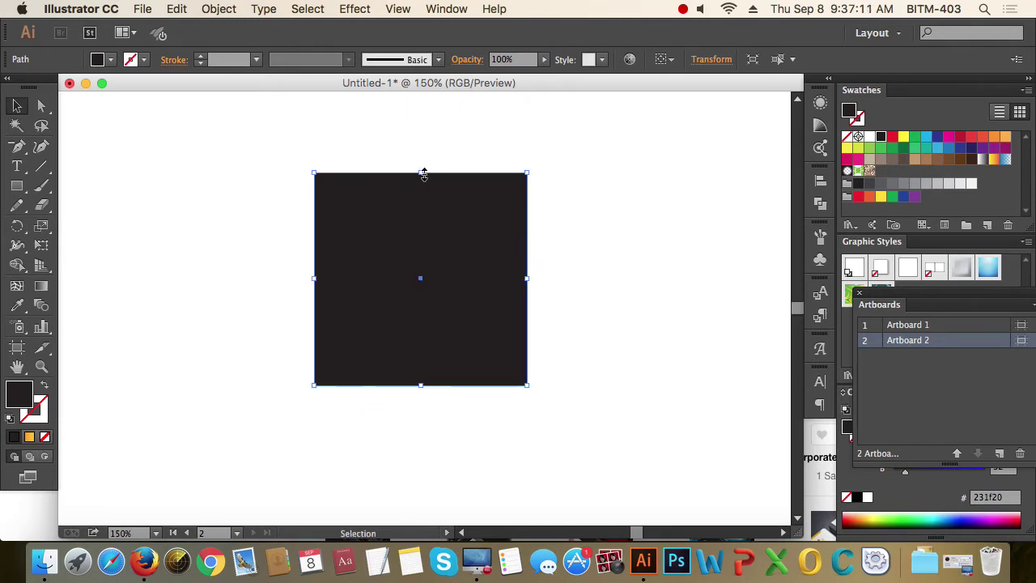
- Shorten the square from its top edge into a wide dark rectangle and nudge it into place
drag(422, 172, 423, 229)
drag(474, 300, 483, 288)
click(625, 272)
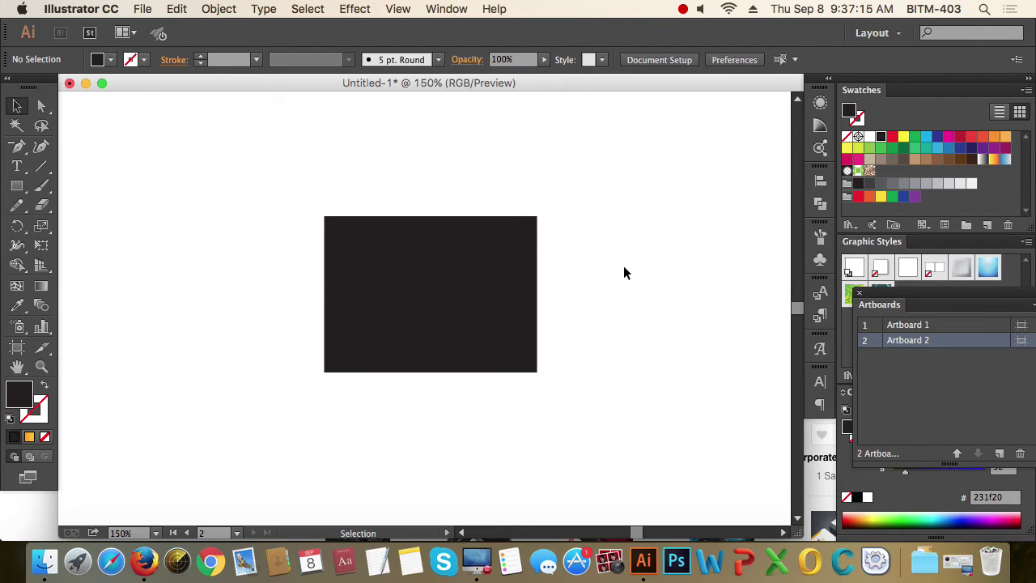
drag(623, 273, 269, 314)
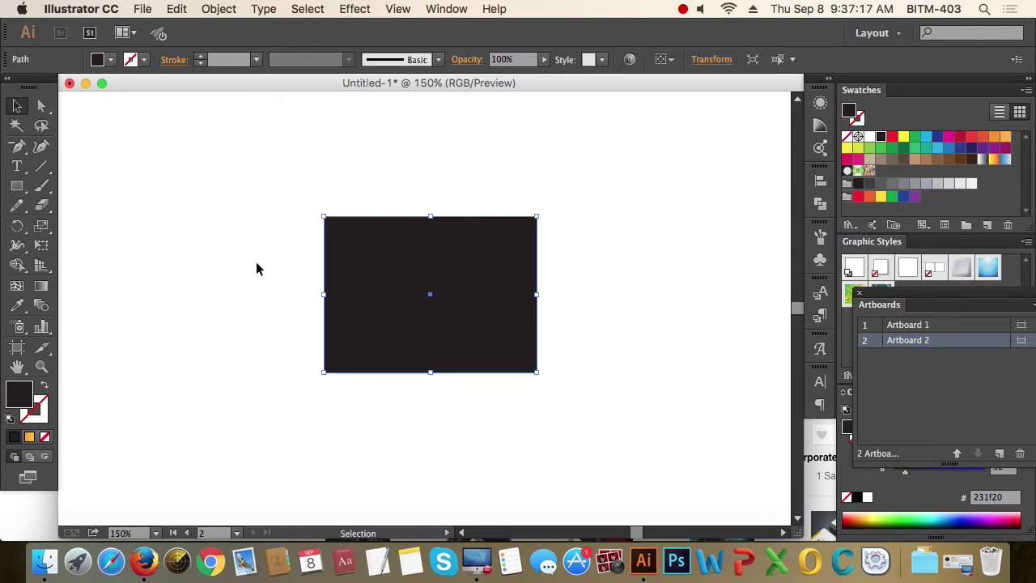
drag(256, 269, 610, 413)
click(600, 275)
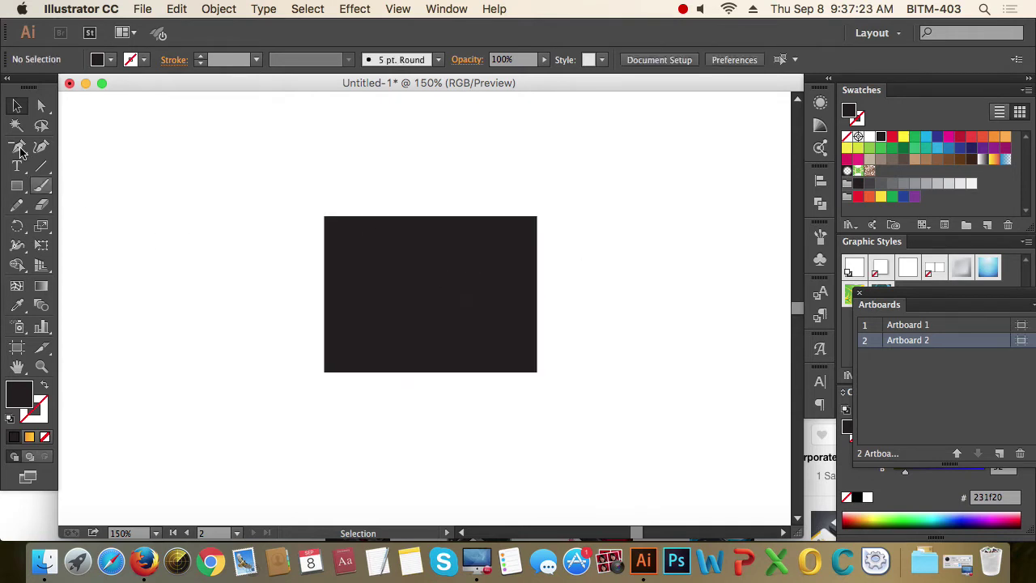
drag(19, 150, 85, 147)
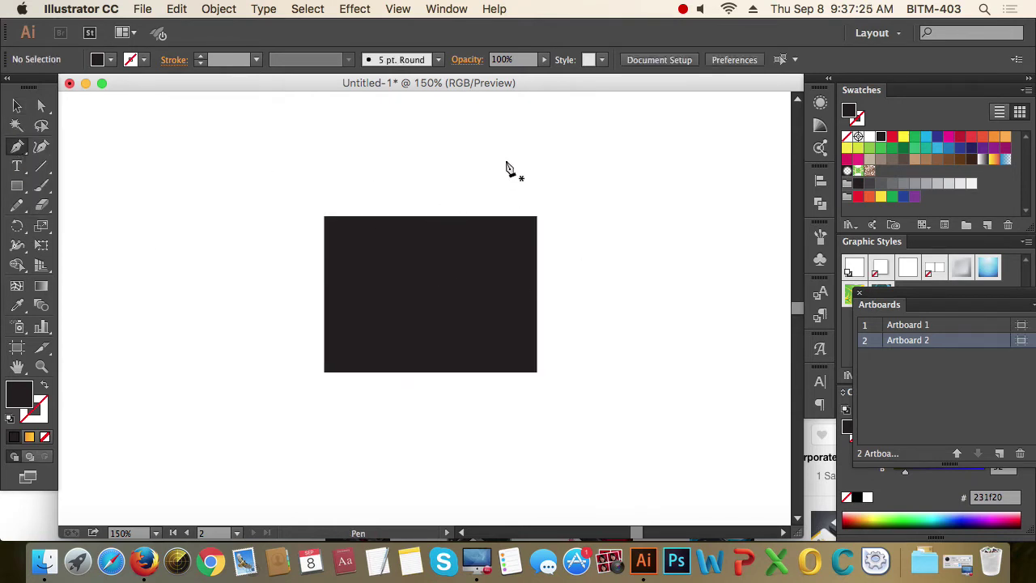
- Draw a straight diagonal line from above the rectangle to below it
drag(491, 167, 494, 152)
click(434, 436)
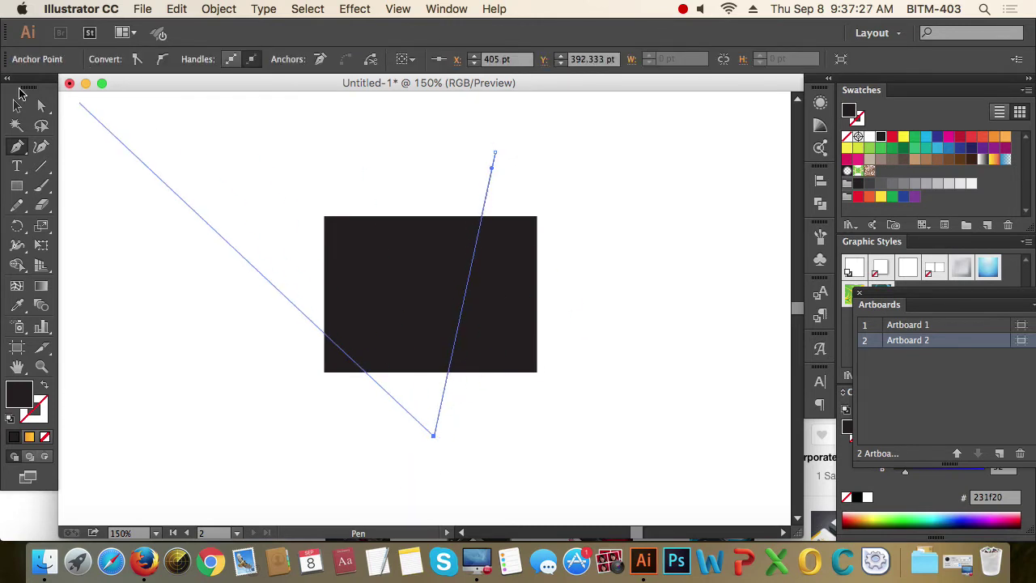
click(17, 106)
click(199, 139)
drag(442, 132, 556, 187)
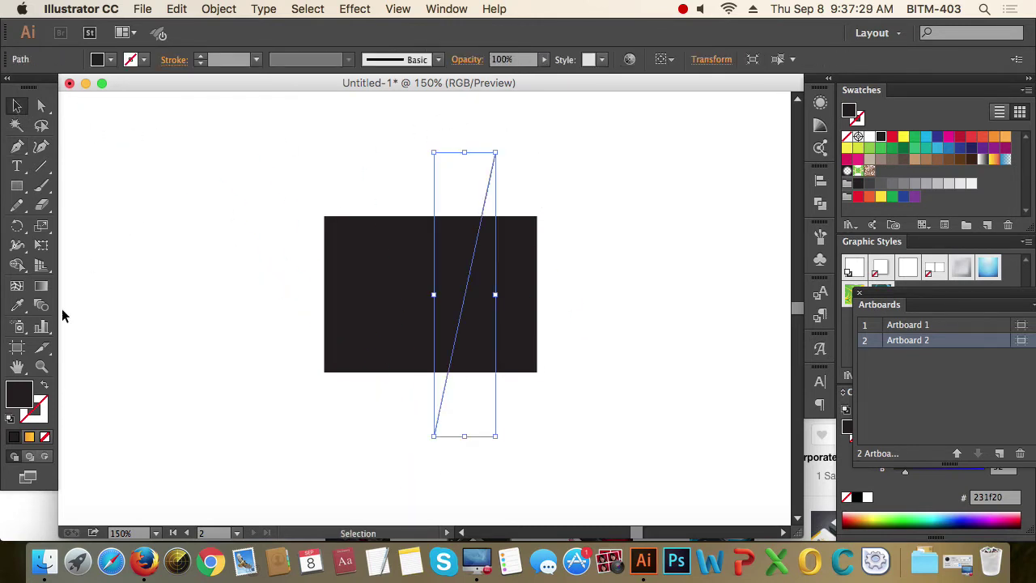
- Swap fill and stroke so the line has a black stroke, then select the line alone
click(45, 385)
click(224, 289)
drag(457, 139, 517, 188)
click(612, 218)
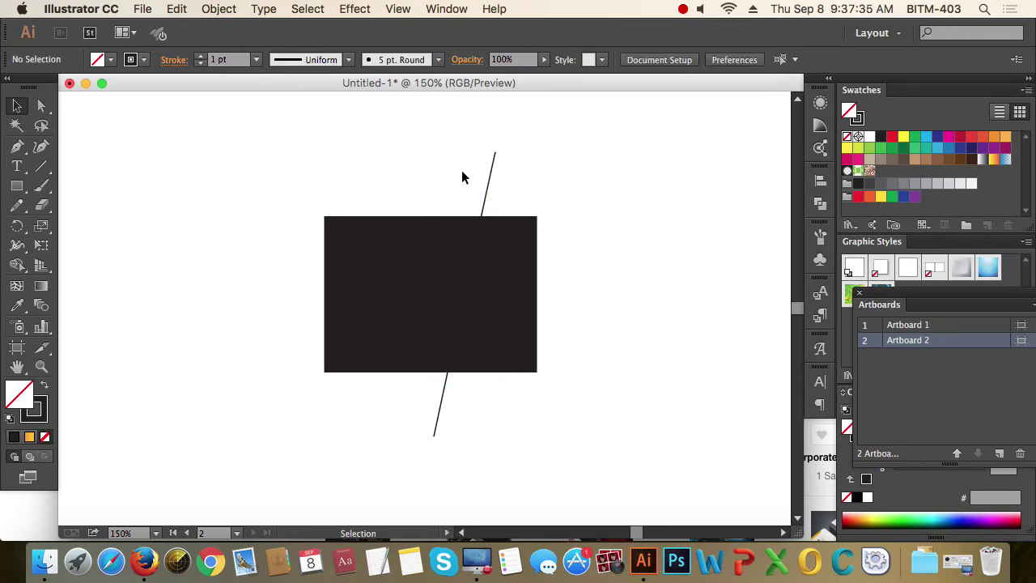
drag(280, 180, 540, 331)
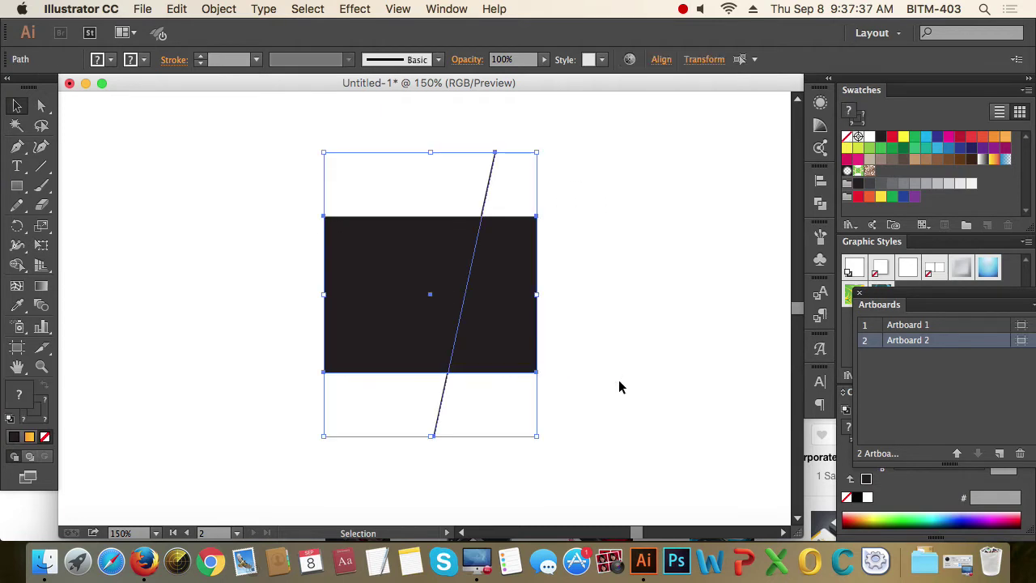
click(625, 360)
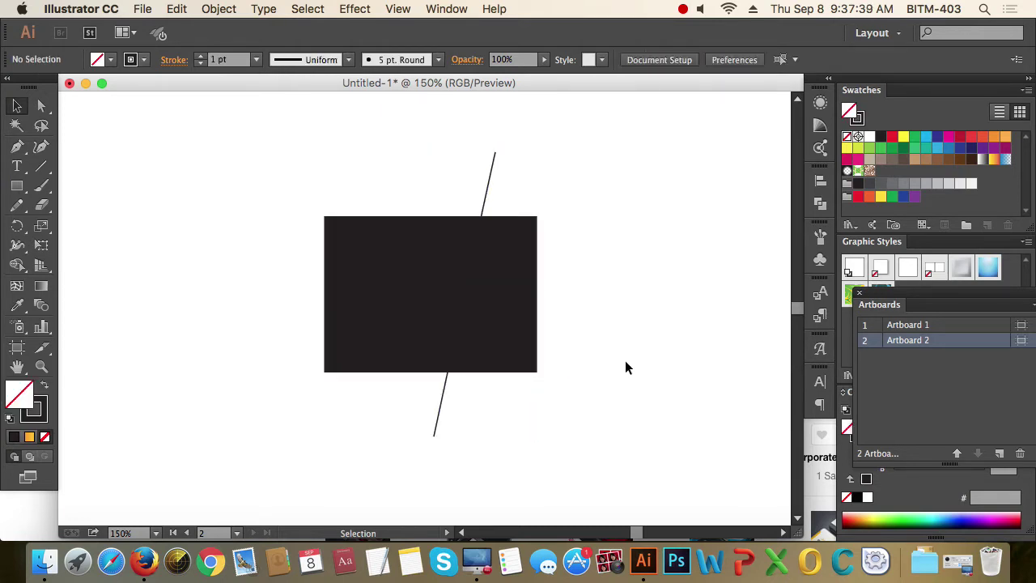
drag(458, 136, 539, 196)
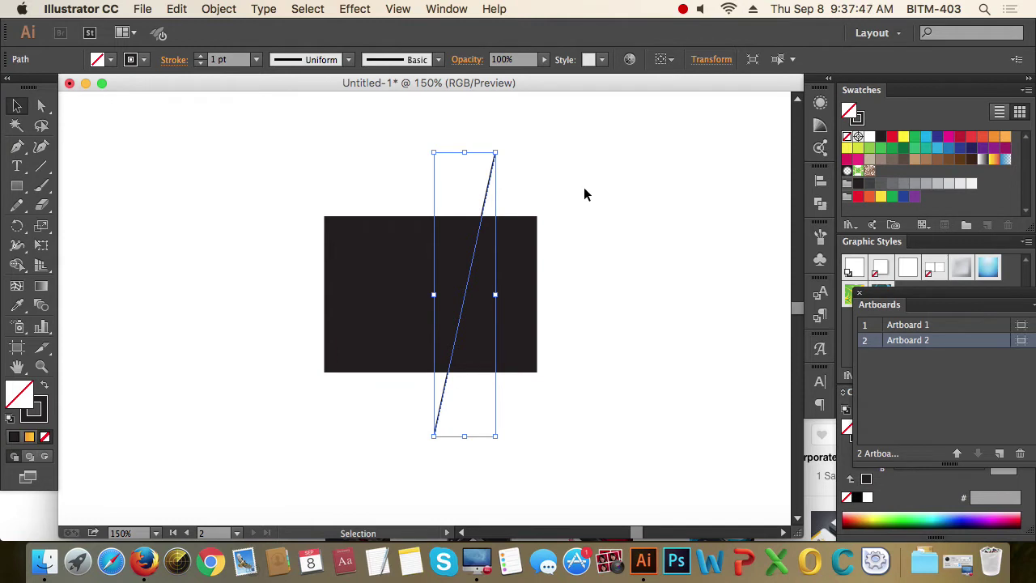
- Set the diagonal line's stroke to pink-red f40348 in the Color Picker and reselect the line
click(37, 408)
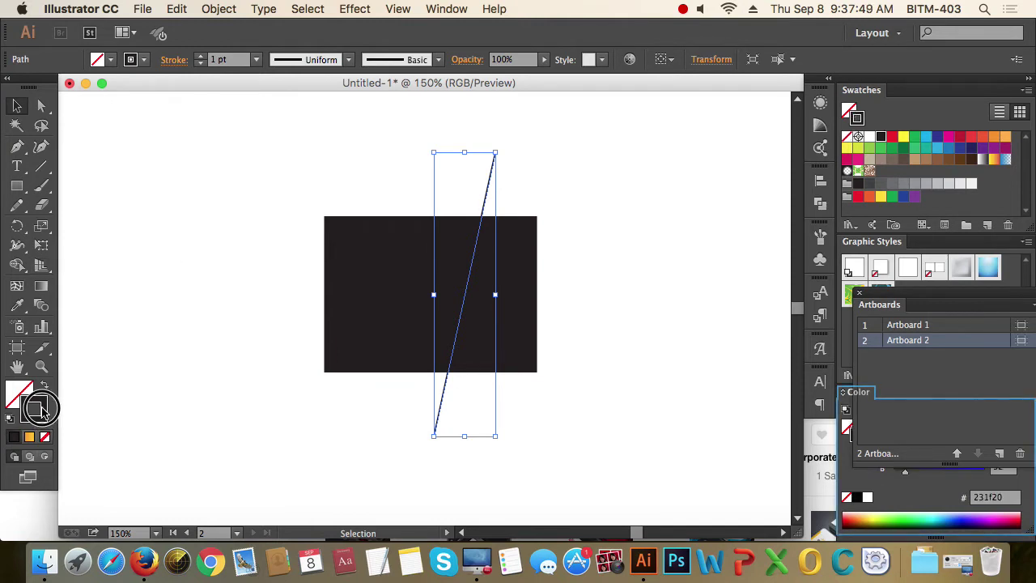
double_click(37, 408)
click(816, 188)
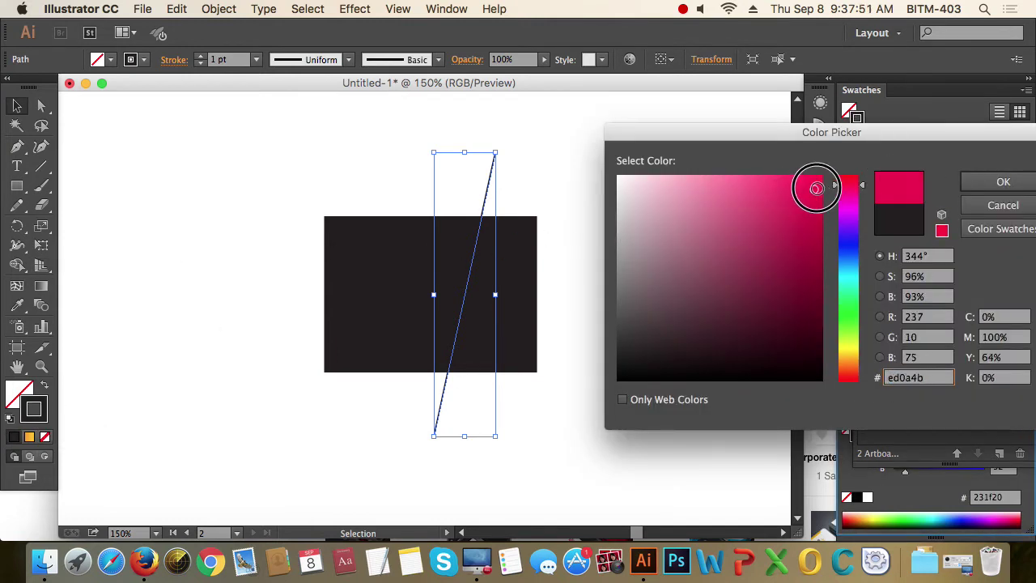
drag(816, 187, 821, 182)
click(1002, 182)
click(648, 201)
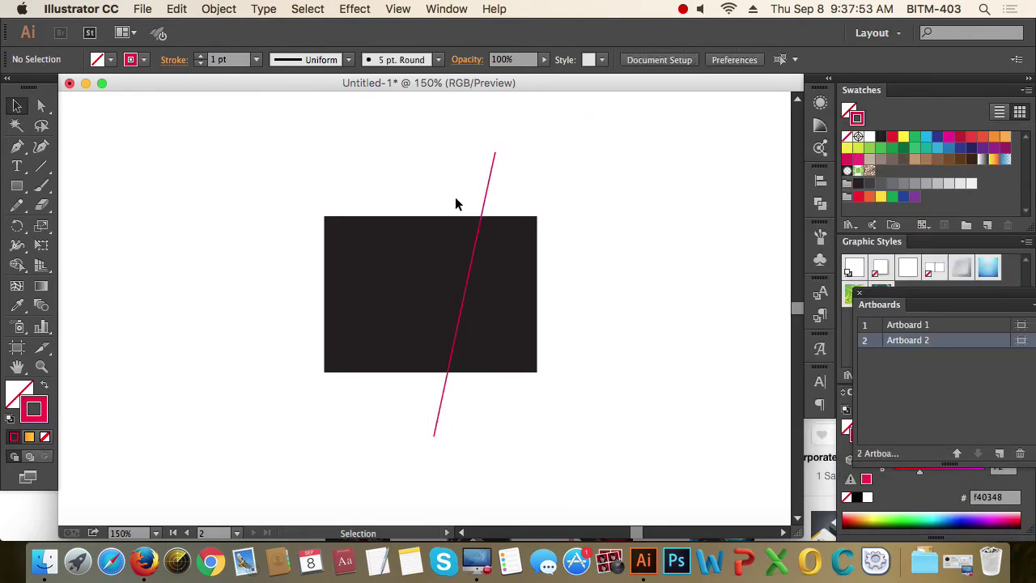
drag(427, 139, 577, 184)
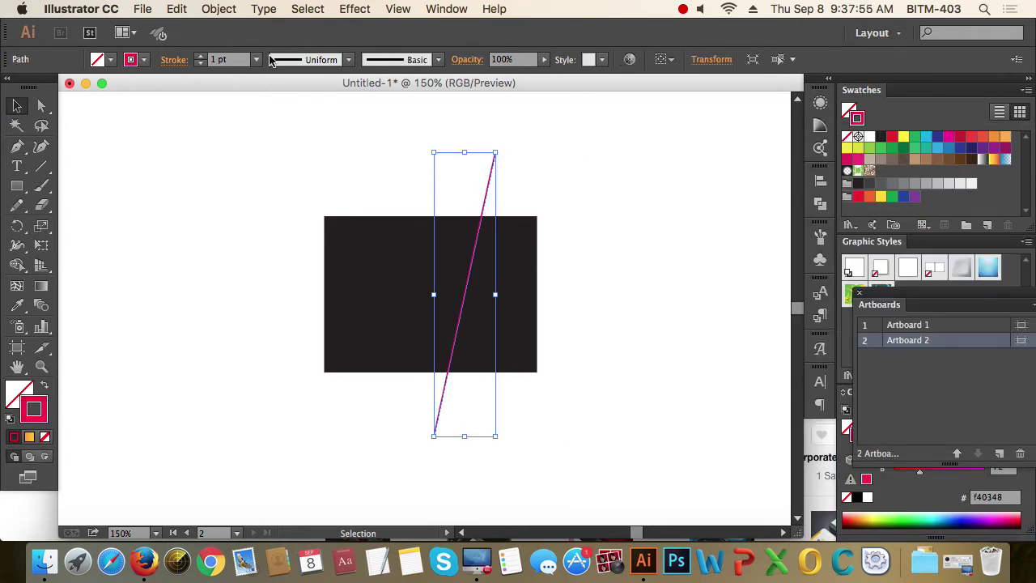
click(219, 9)
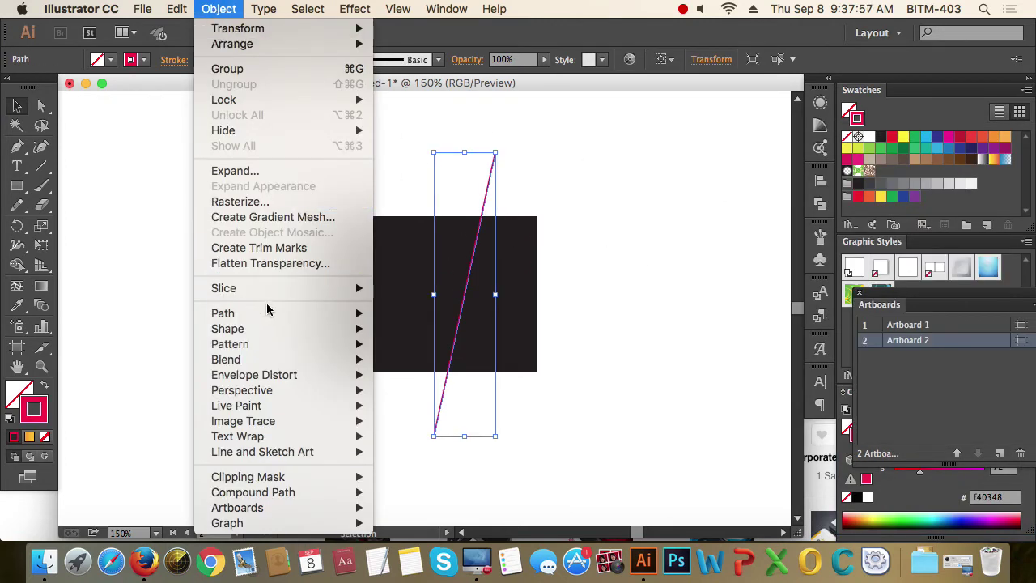
- Cut the rectangle along the pink line with Divide Objects Below and pull the two pieces apart
mouse_move(271, 313)
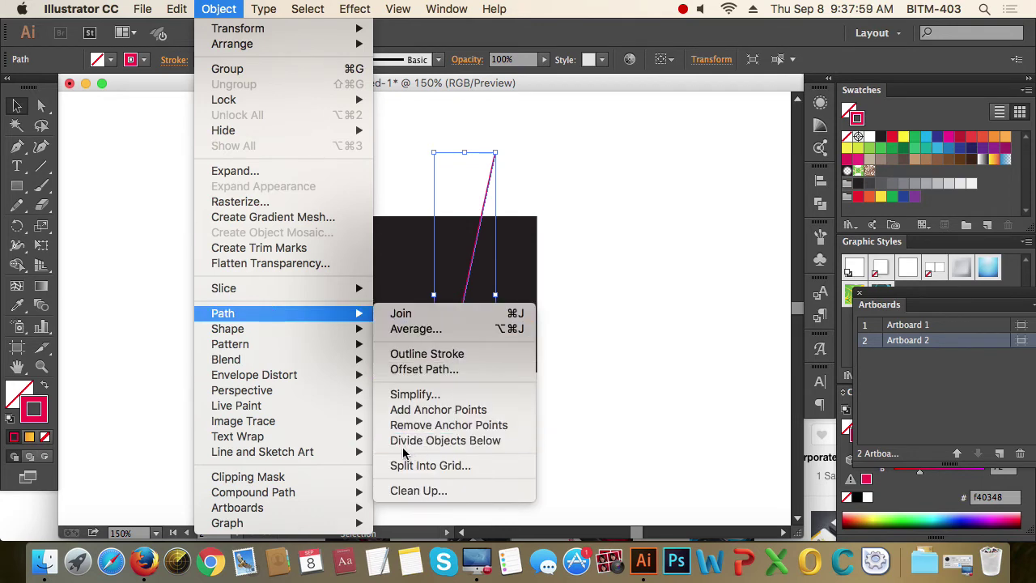
click(475, 444)
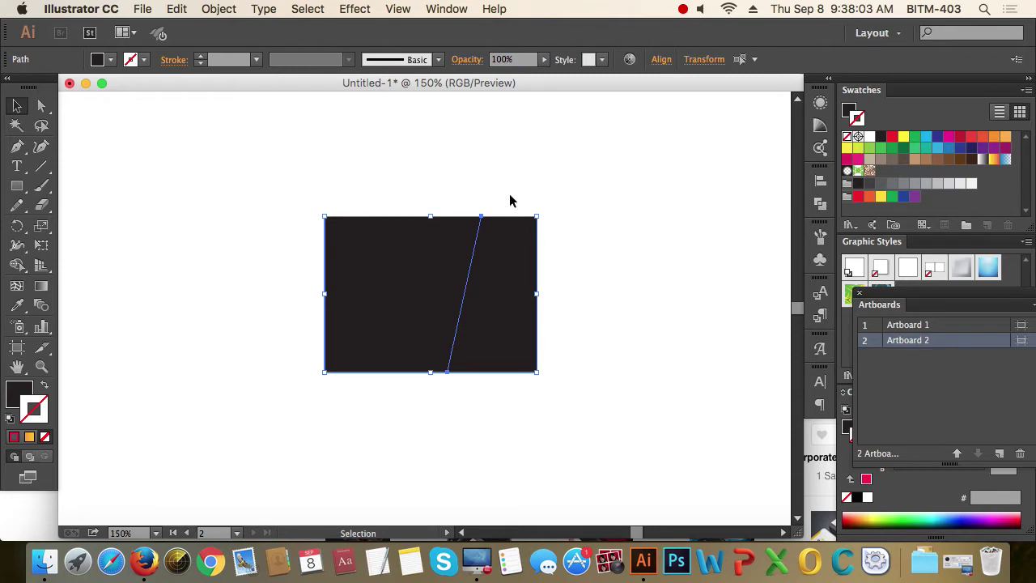
click(571, 267)
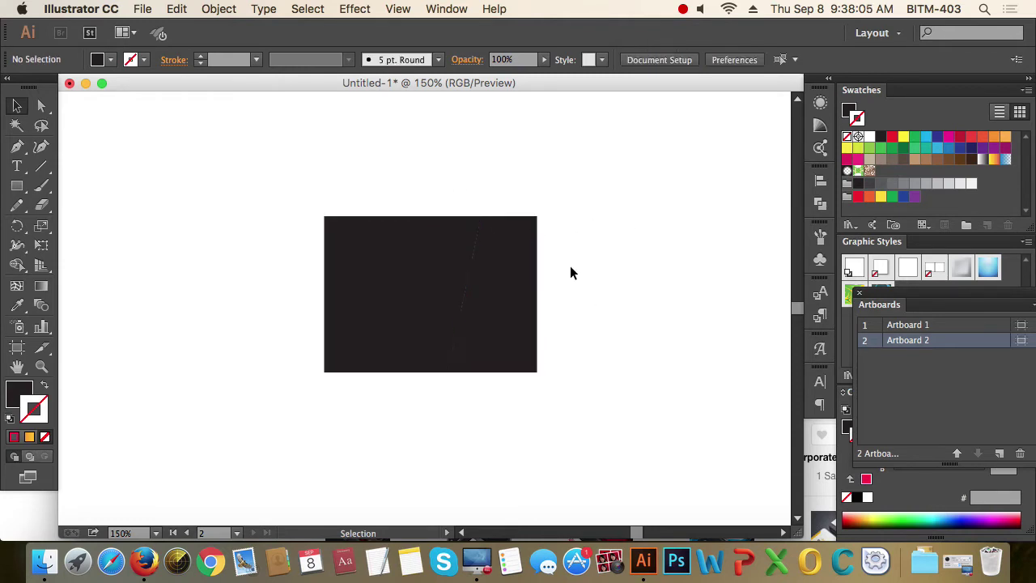
drag(499, 283, 637, 276)
drag(432, 289, 383, 280)
click(500, 285)
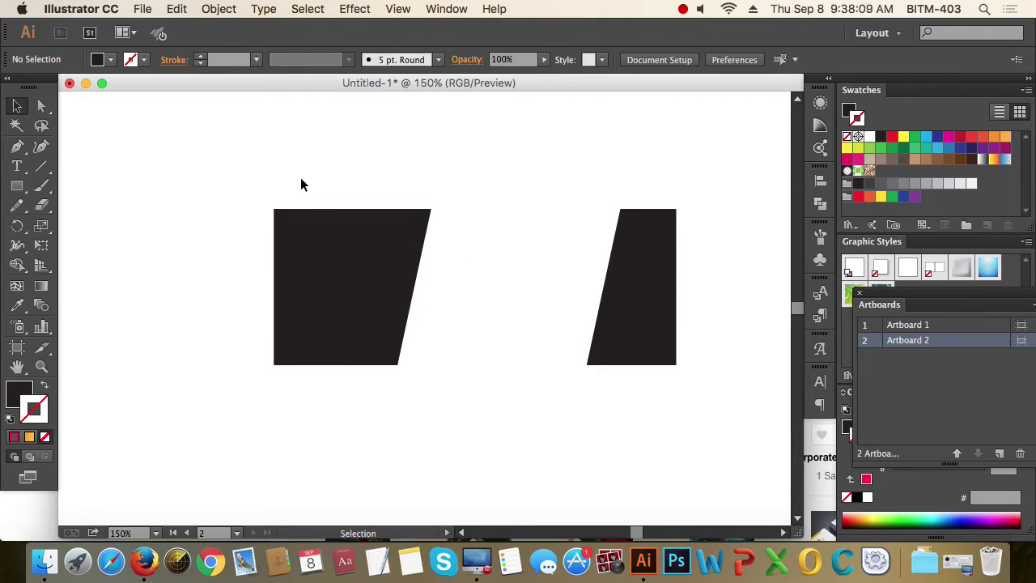
drag(301, 171, 353, 304)
click(596, 445)
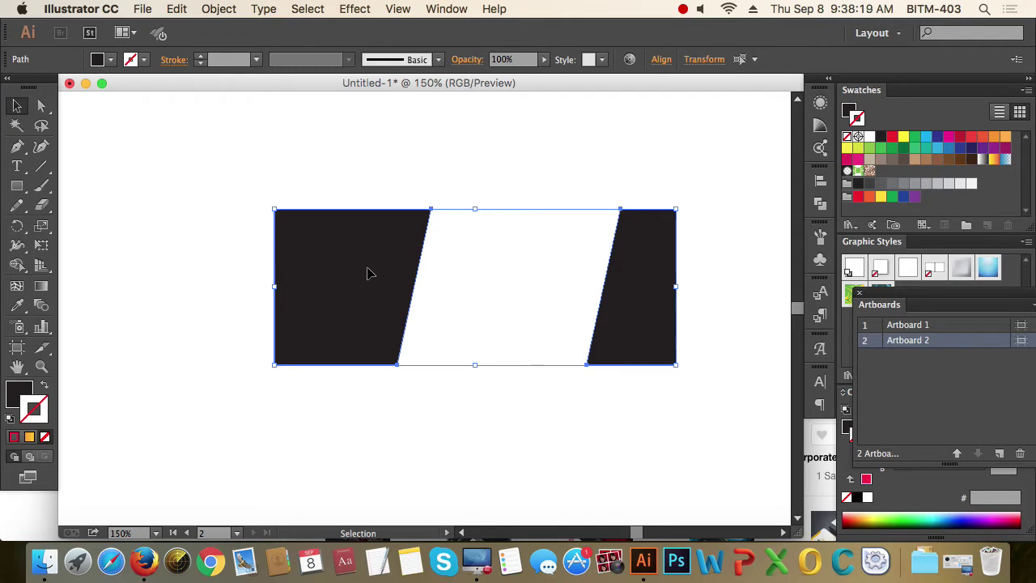
click(476, 172)
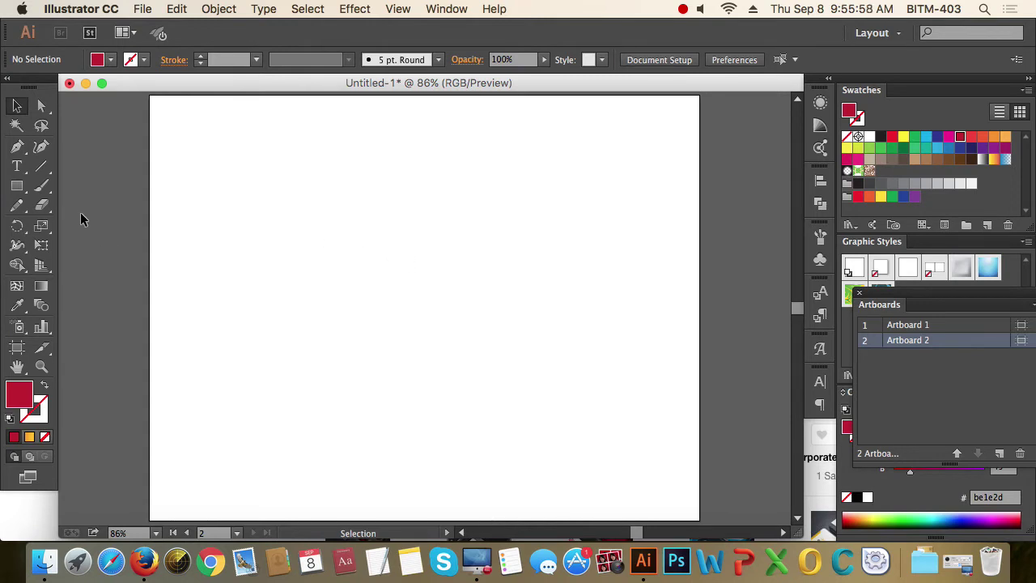
- Draw one large red rectangle and seven smaller red rectangles scattered around it
click(17, 185)
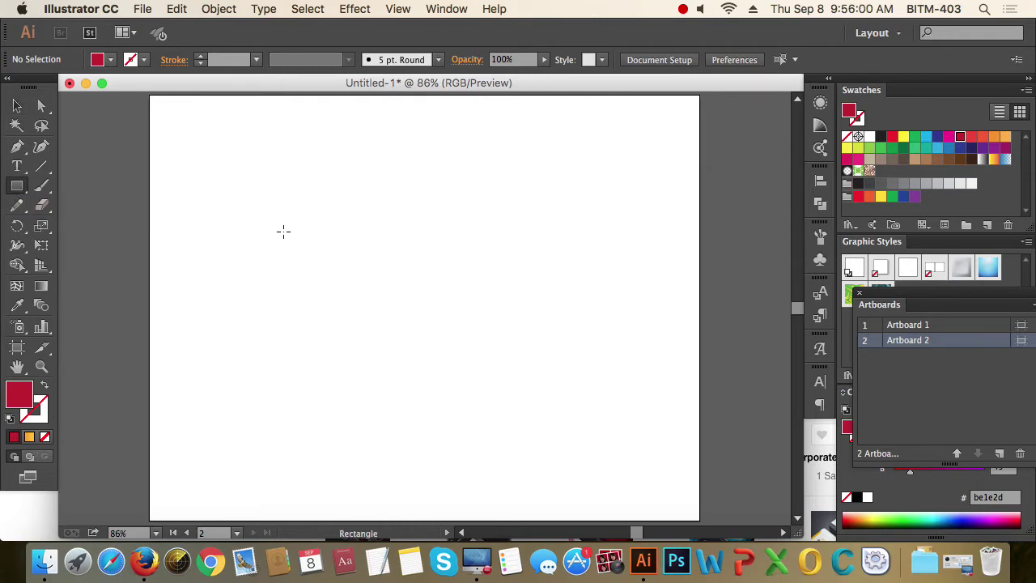
drag(229, 145, 499, 391)
drag(549, 161, 592, 218)
drag(615, 315, 586, 397)
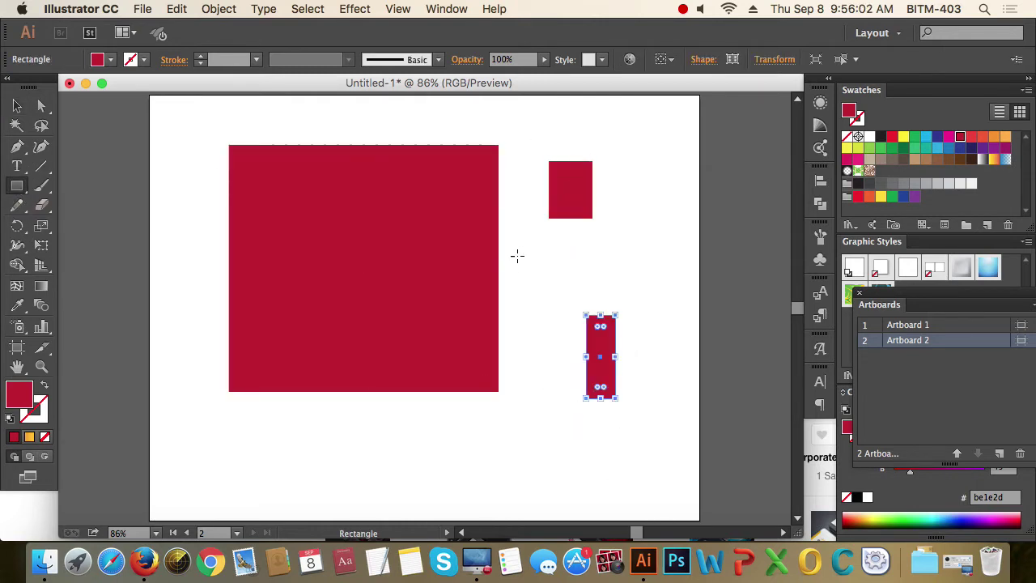
drag(516, 245, 575, 287)
drag(653, 260, 654, 302)
drag(316, 417, 455, 467)
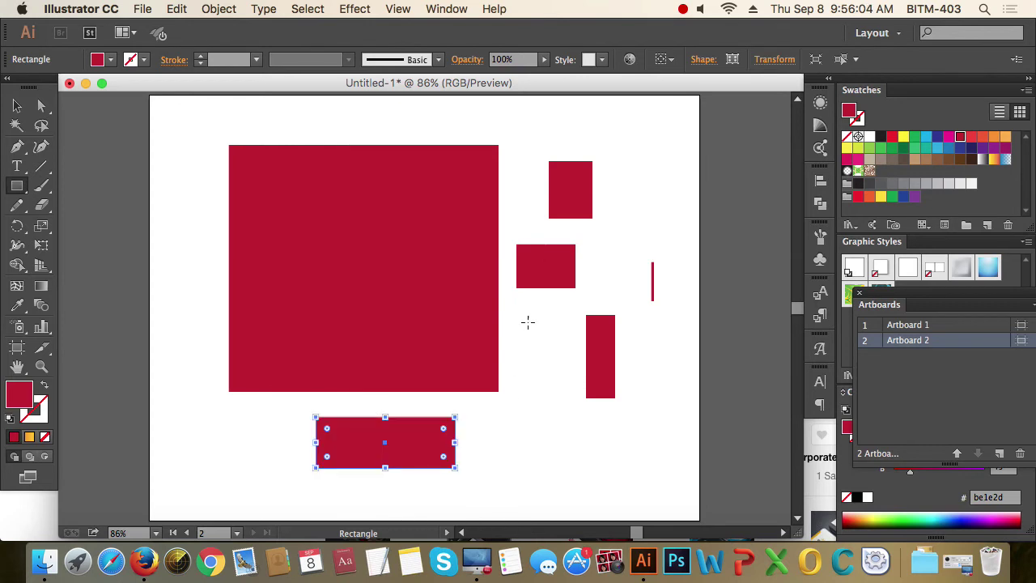
drag(541, 301, 520, 370)
drag(189, 229, 230, 283)
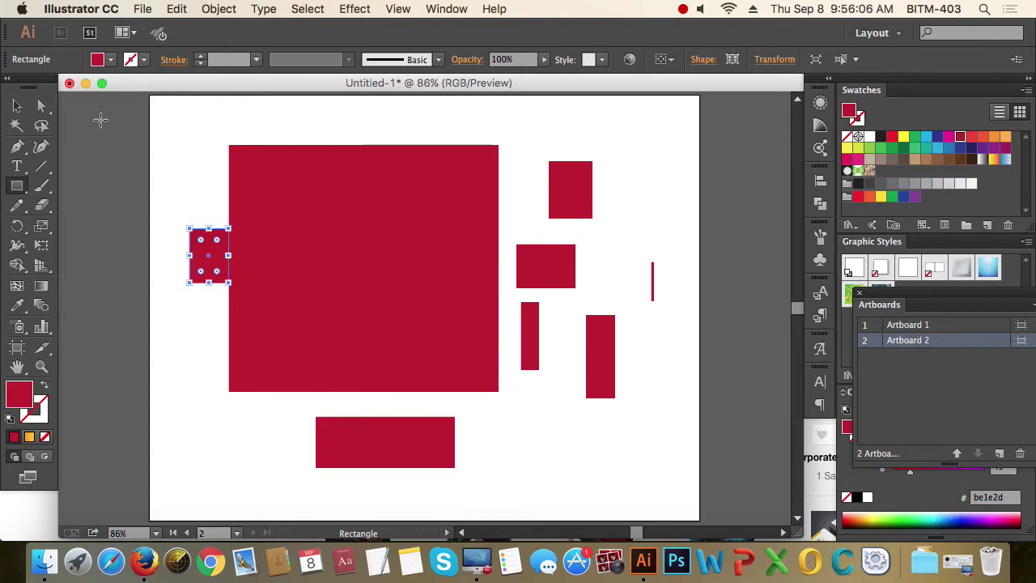
- Nudge the big red rectangle slightly right and select the small rectangle to its left
click(16, 105)
drag(340, 218, 348, 217)
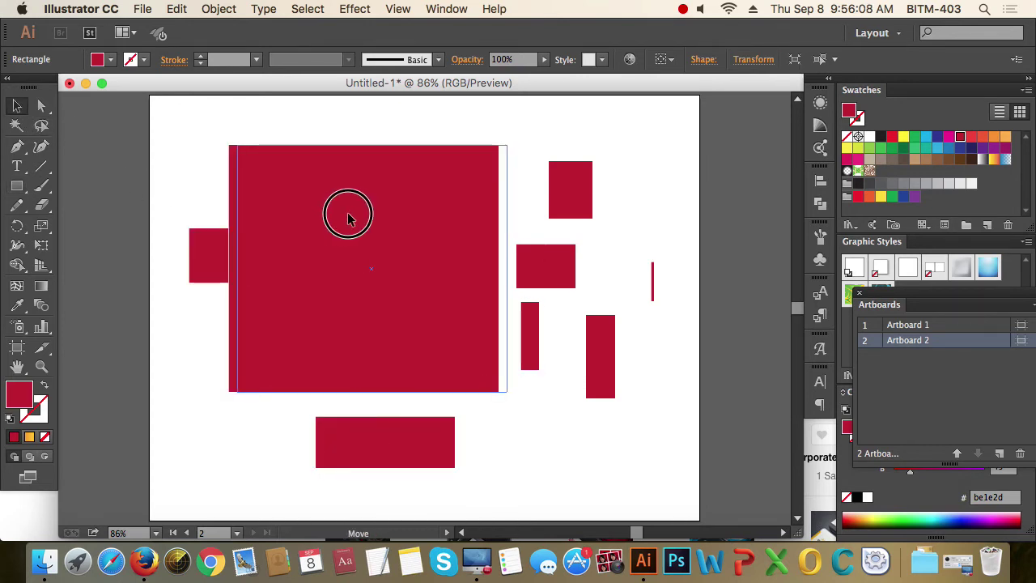
click(225, 199)
click(208, 255)
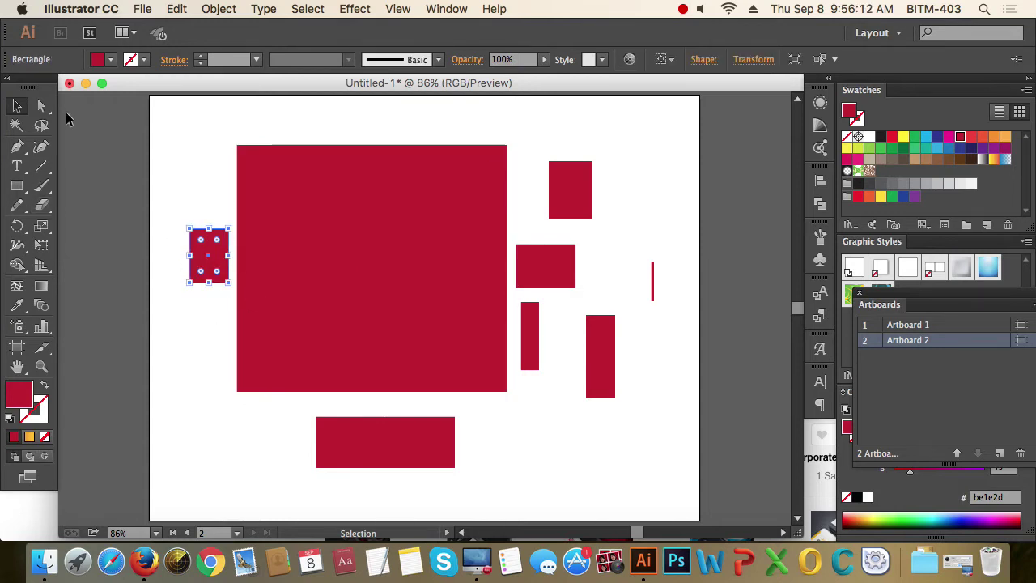
click(41, 105)
- Delete the small rectangle left of the big square, including its leftover segment
click(203, 303)
drag(179, 273, 239, 300)
key(Delete)
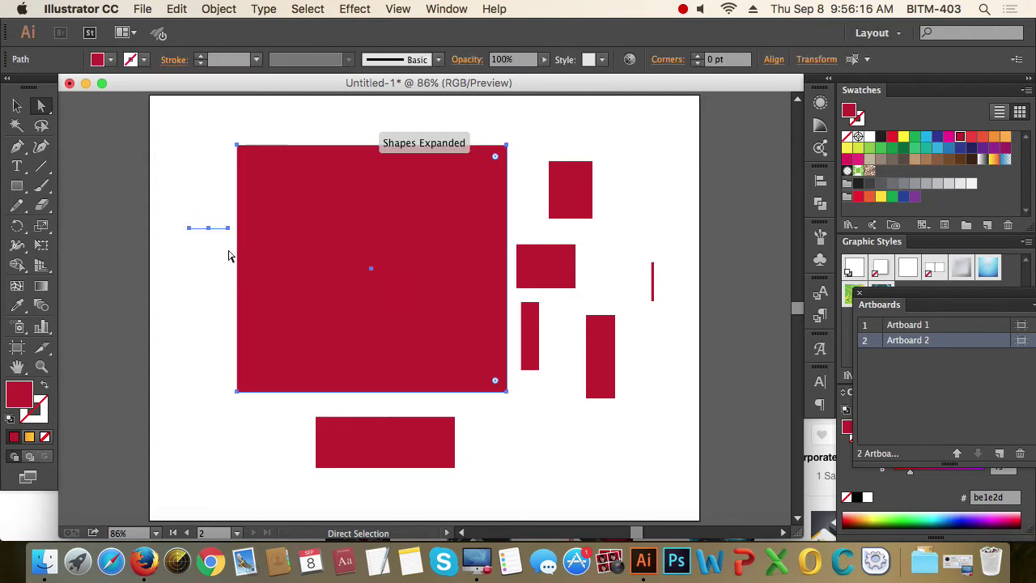
click(199, 243)
drag(168, 221, 196, 254)
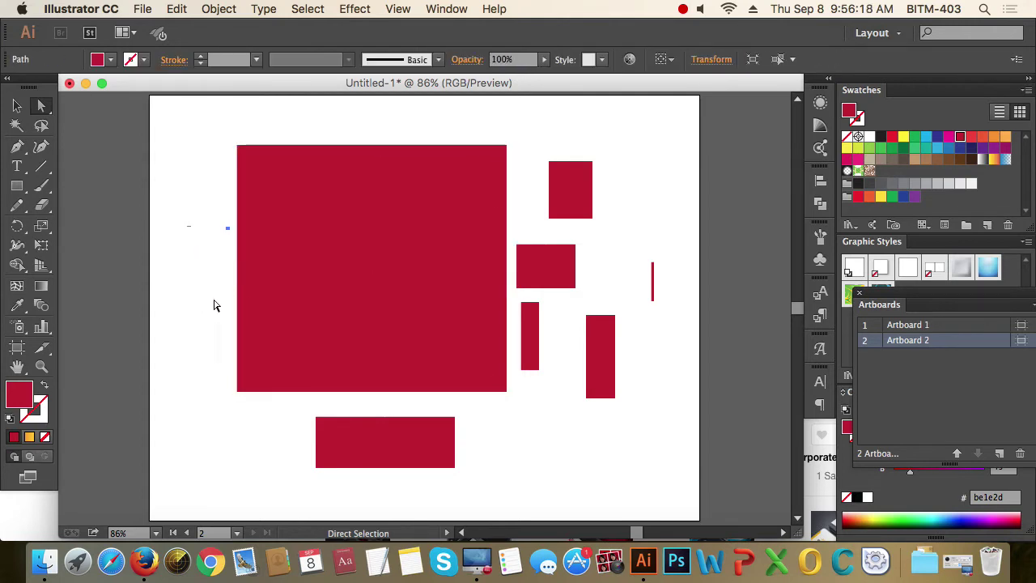
key(Delete)
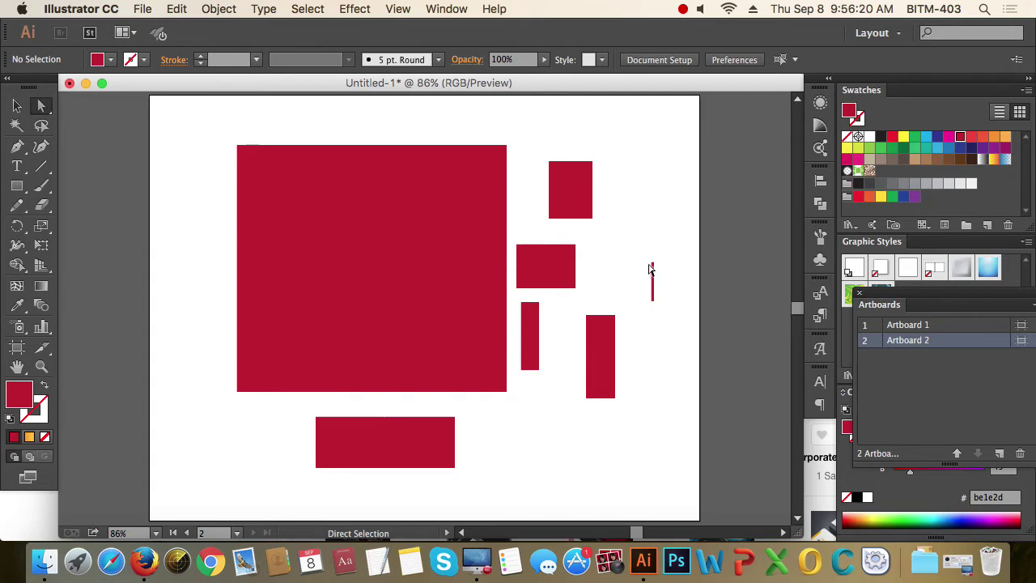
- Delete the thin vertical sliver rectangle and its remaining fragments
drag(641, 245, 670, 286)
key(Delete)
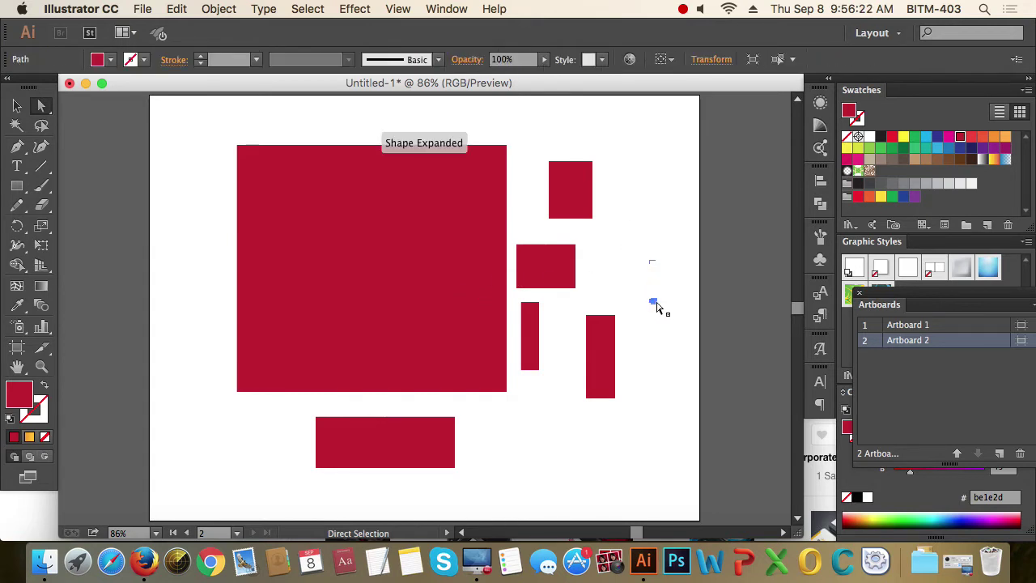
click(658, 307)
key(Delete)
- Delete the small upper-right square and the leftover triangle pieces near it, then deselect everything
key(Delete)
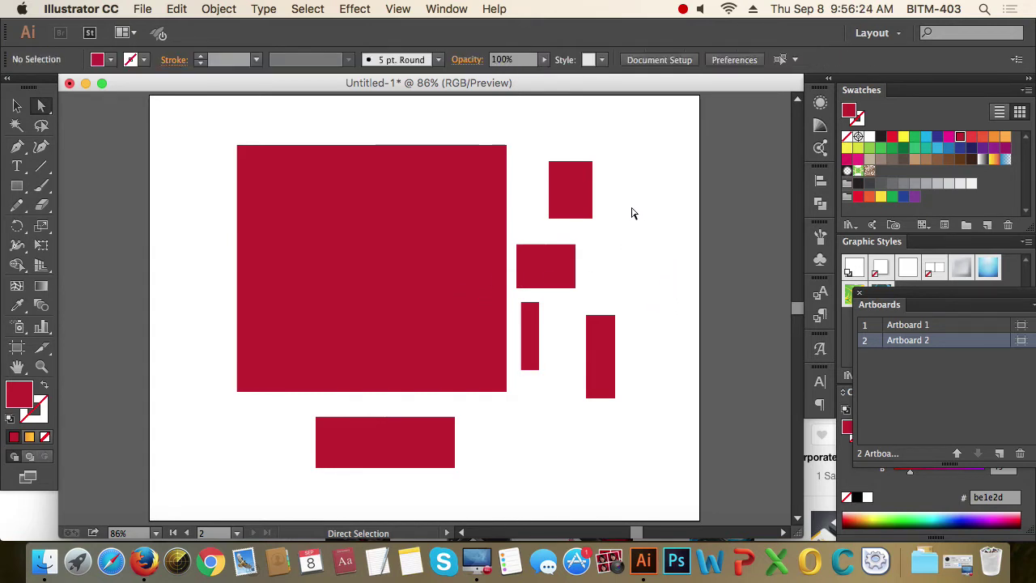
drag(536, 150, 607, 194)
key(Delete)
drag(526, 209, 607, 272)
key(Delete)
key(Delete)
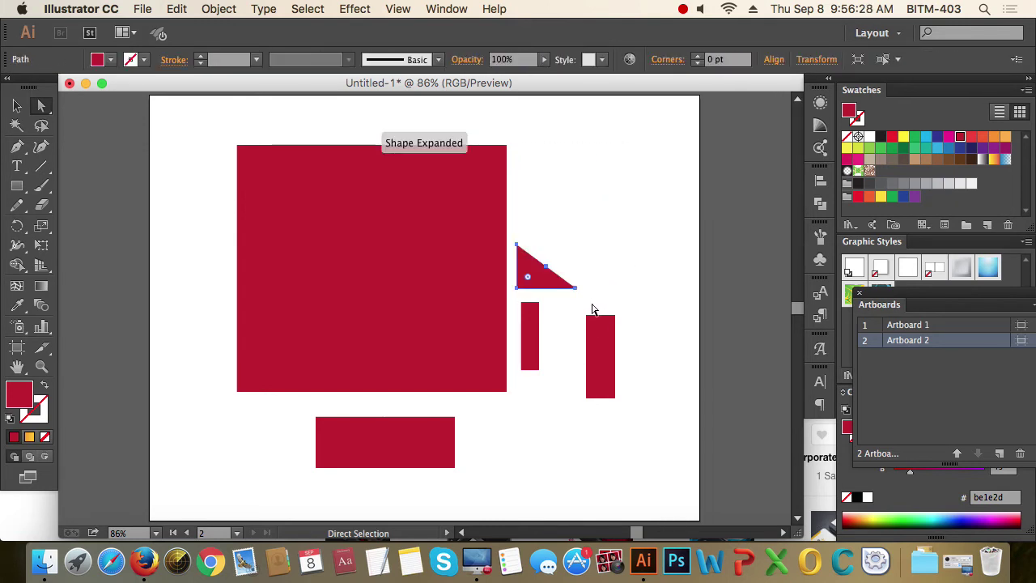
drag(591, 308, 571, 280)
key(Delete)
click(527, 254)
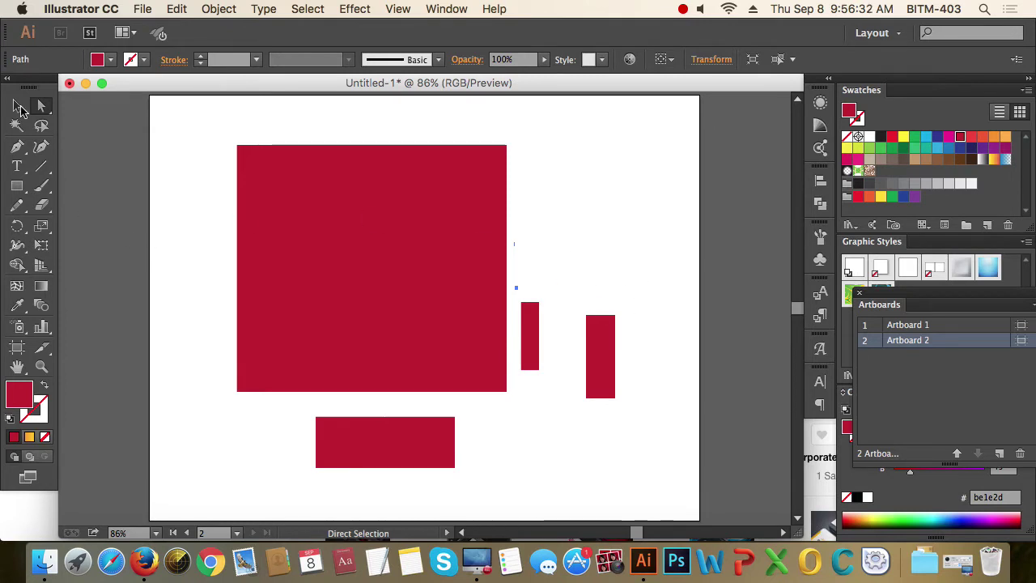
click(19, 108)
click(545, 301)
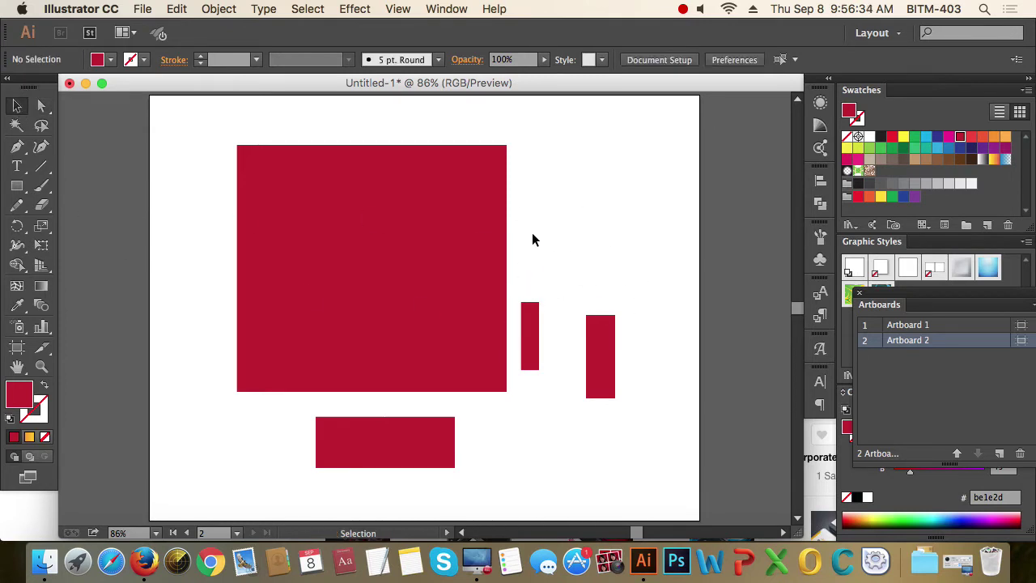
- Switch to Outline view (Cmd+Y) and click the stray points around the big square to check them
key(super+y)
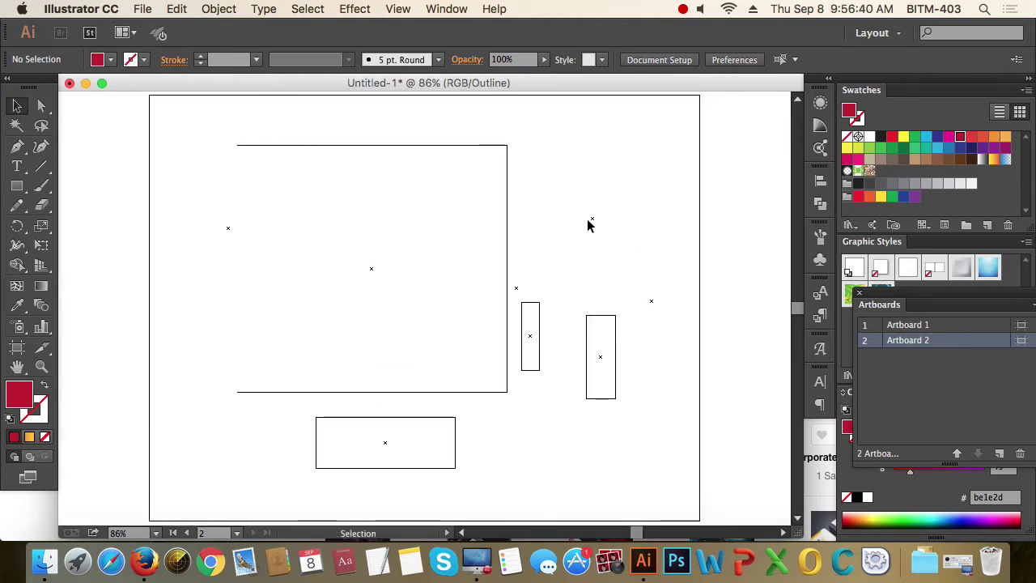
drag(210, 123, 312, 218)
click(643, 204)
click(592, 218)
click(650, 296)
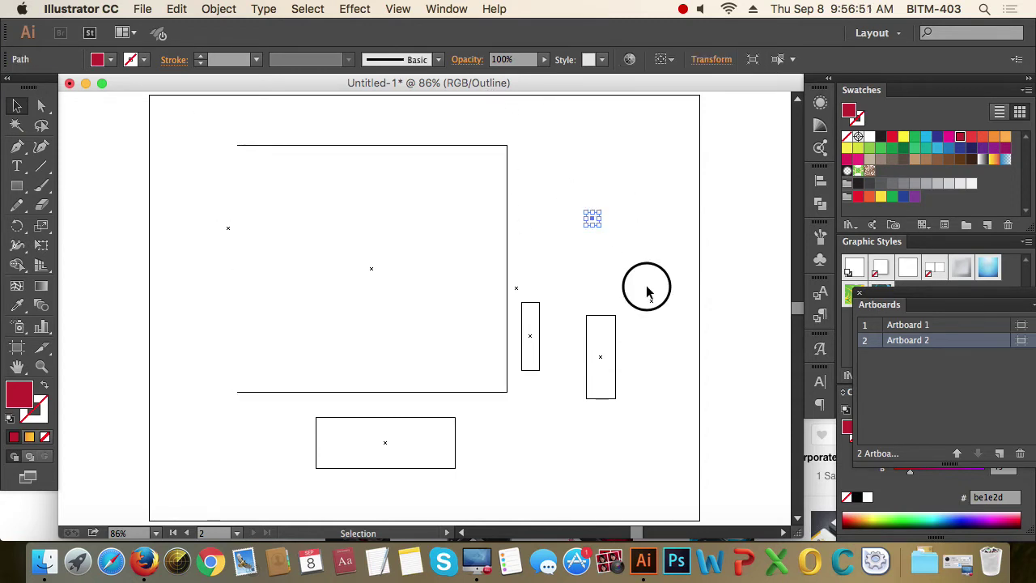
click(517, 287)
click(229, 229)
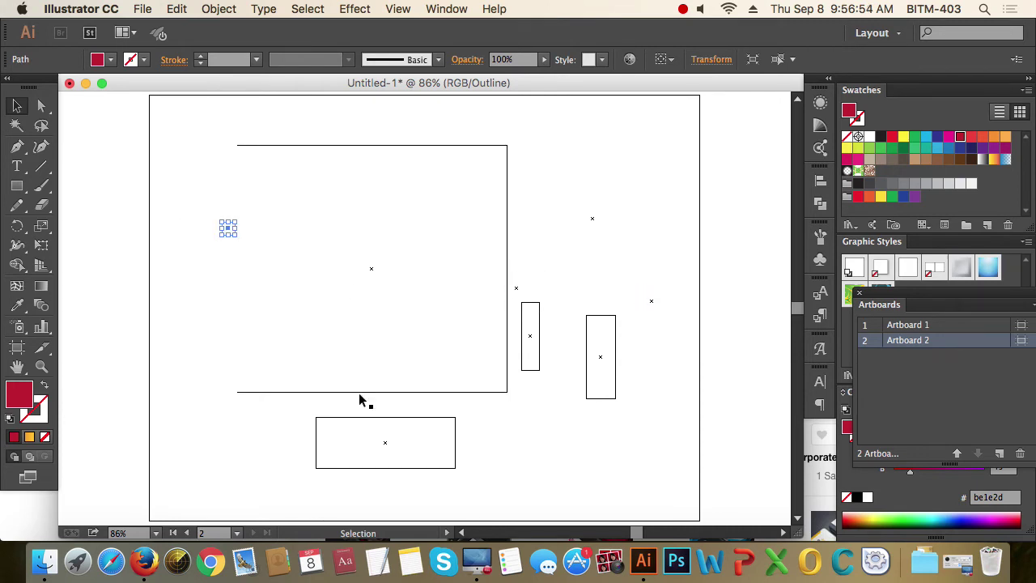
click(535, 409)
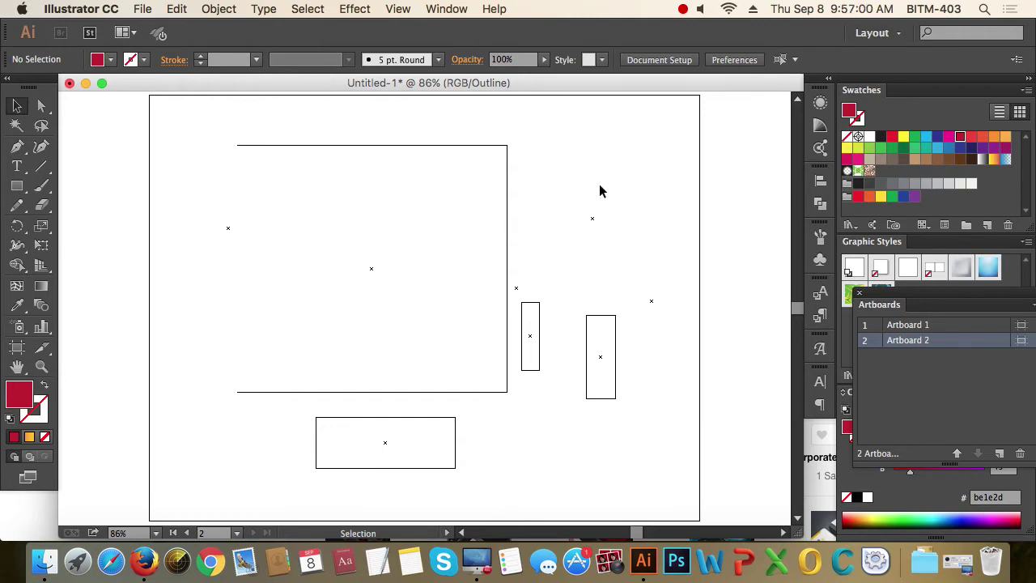
- Marquee the stray points right of the square and the big rectangle to inspect them
drag(573, 185, 669, 316)
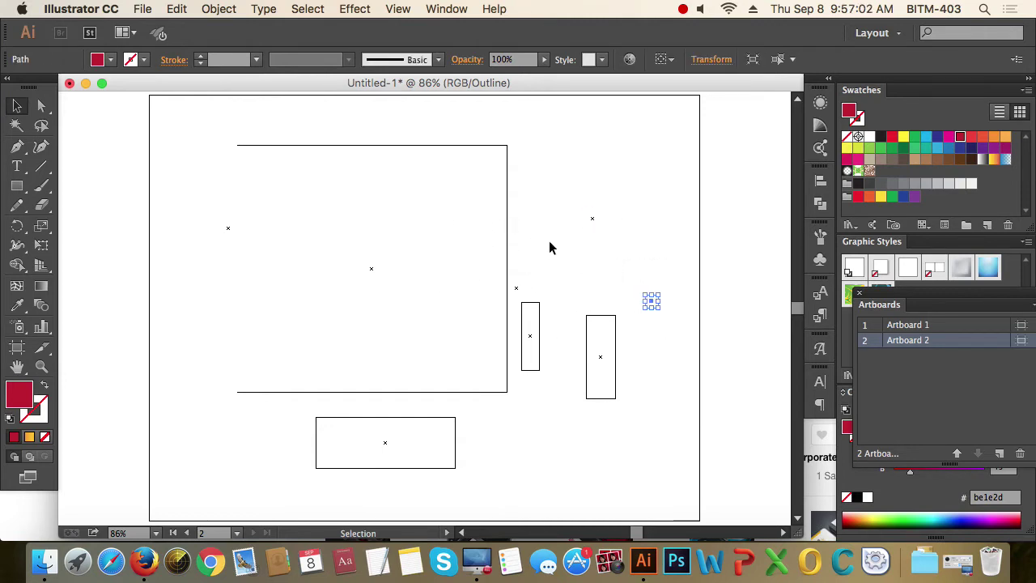
click(558, 243)
drag(223, 142, 300, 191)
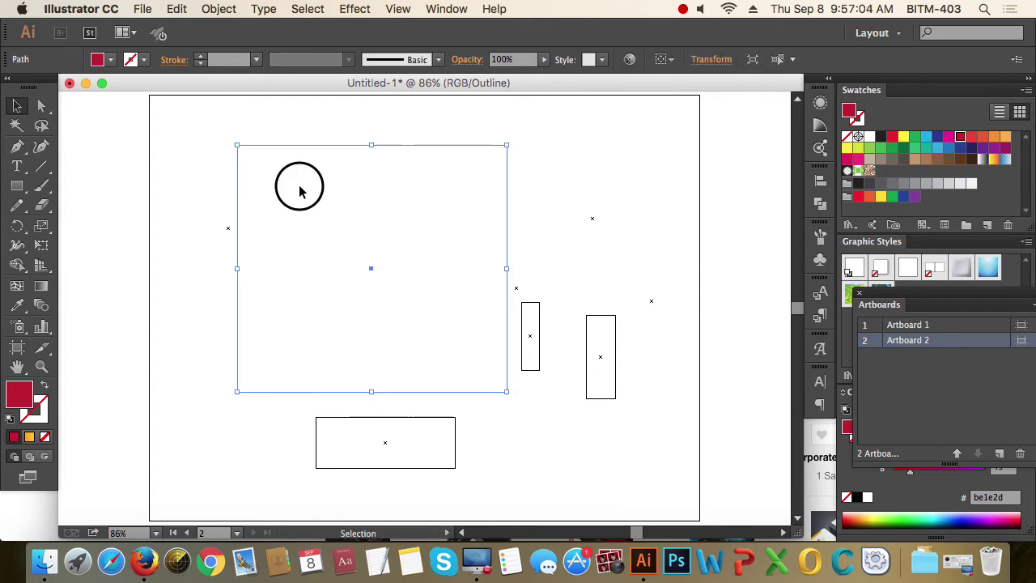
click(299, 191)
click(614, 166)
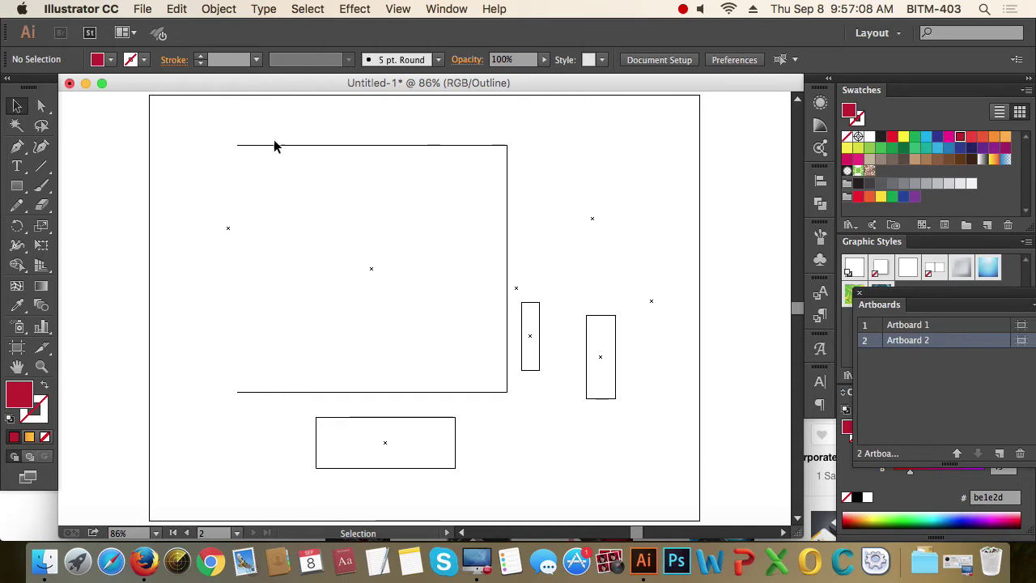
click(219, 9)
mouse_move(245, 314)
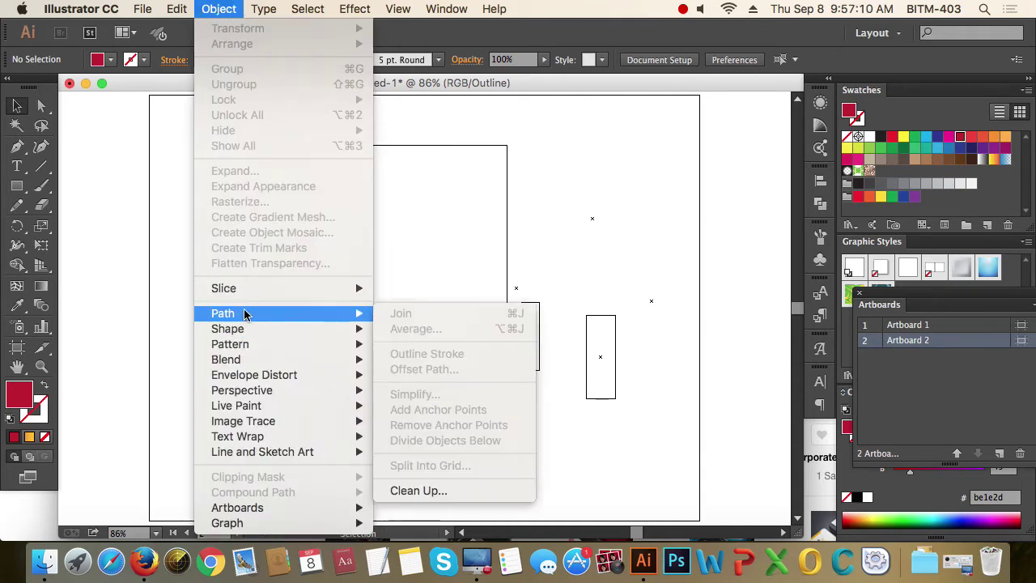
- Run Object > Path > Clean Up with Stray Points checked to delete the lone points
click(416, 491)
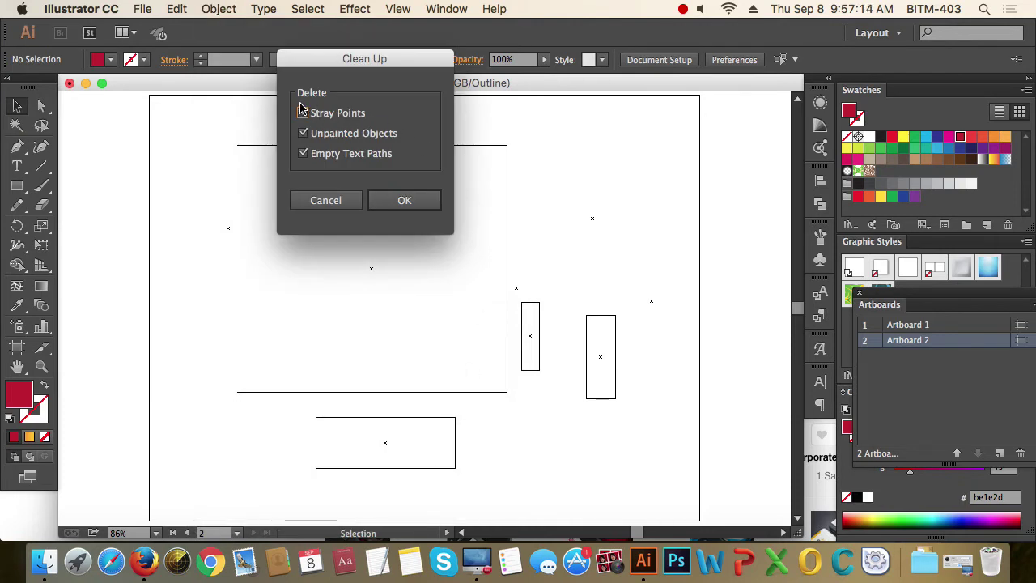
click(304, 113)
drag(385, 67, 719, 81)
click(743, 223)
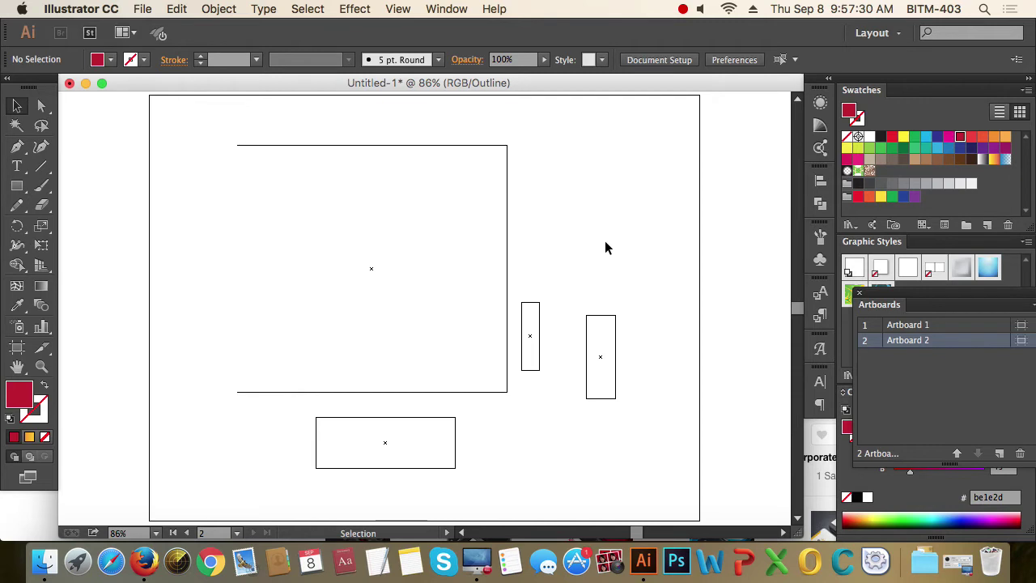
- Return to Preview and delete the two upright bars and the wide bar below the big square
key(super+y)
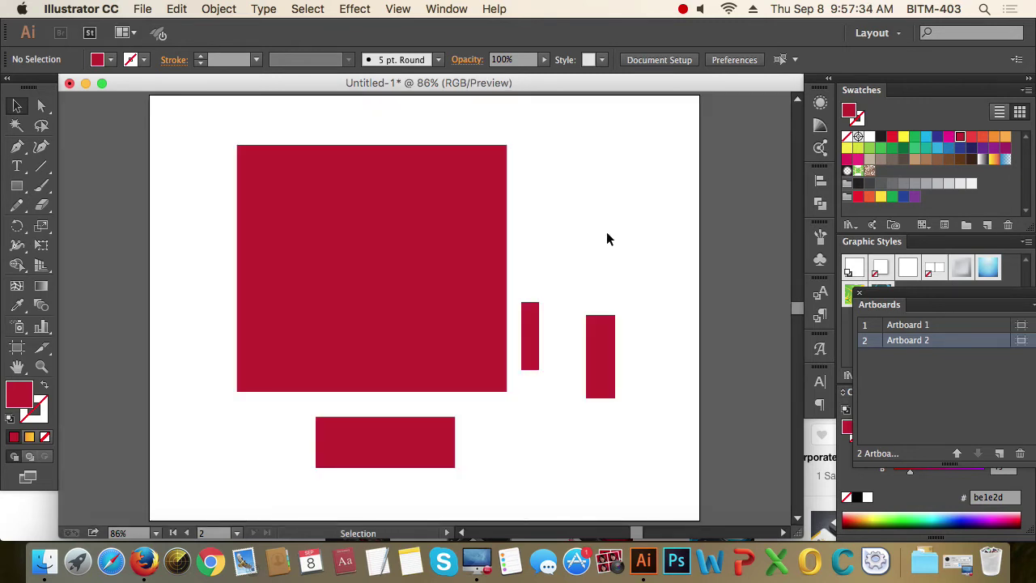
drag(526, 244, 658, 395)
click(637, 272)
drag(525, 289, 635, 443)
key(Delete)
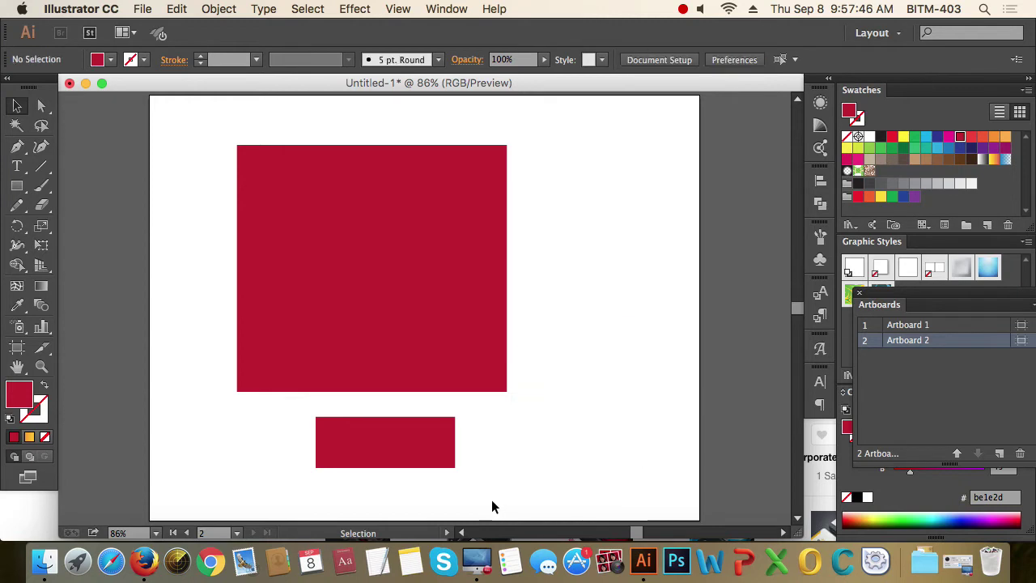
click(419, 437)
key(Delete)
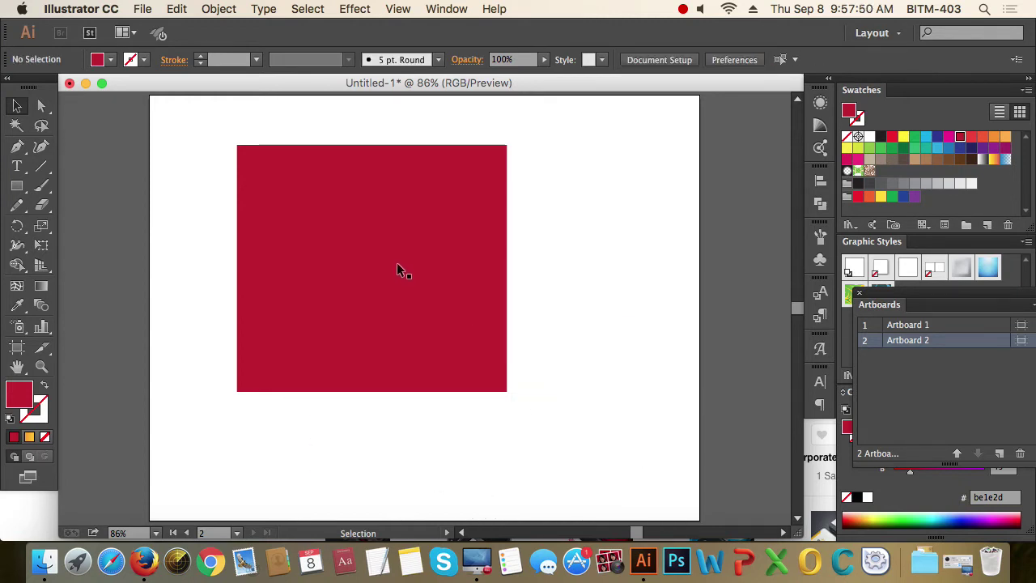
- Nudge the red square slightly and draw a smaller square inside it
drag(405, 234, 454, 250)
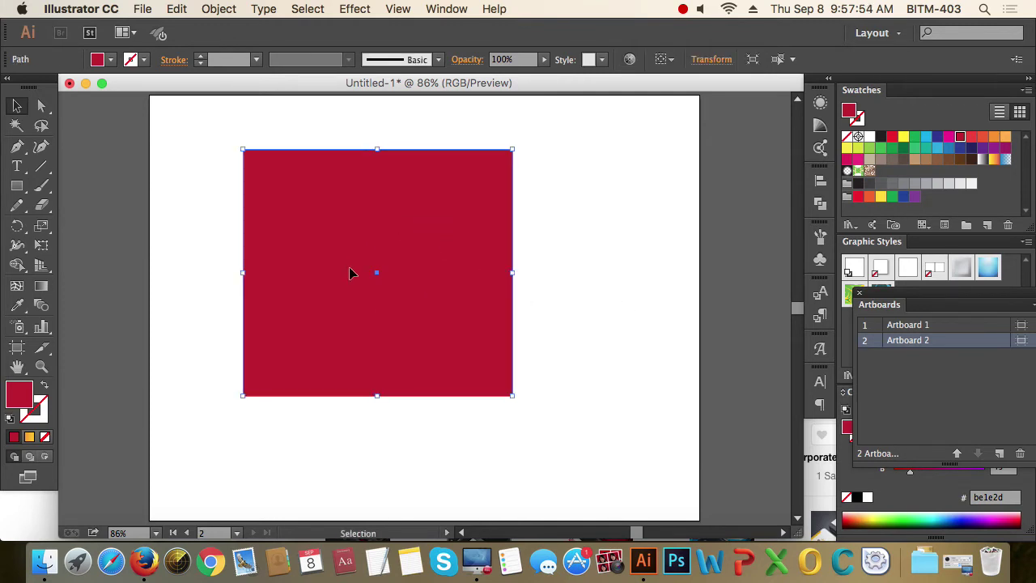
click(17, 187)
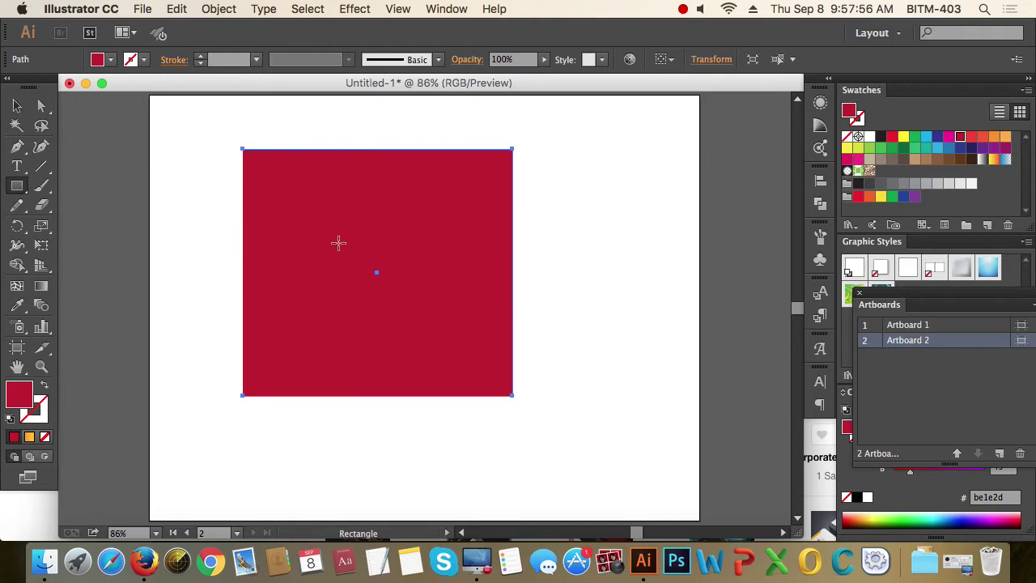
drag(330, 231, 450, 351)
- Fill the inner square with dark maroon 4f181f
click(18, 107)
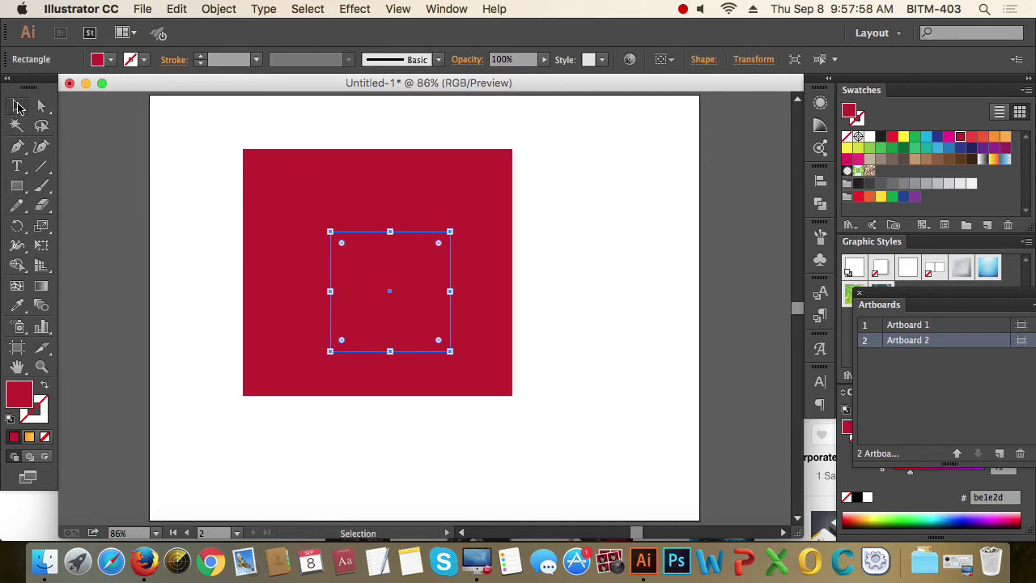
click(270, 196)
click(394, 298)
double_click(19, 394)
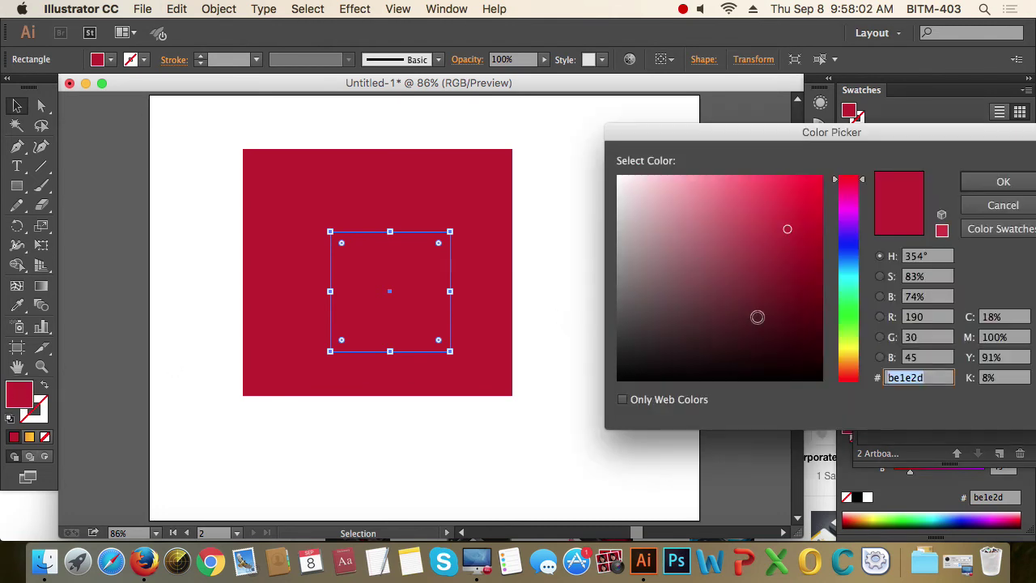
click(756, 316)
click(1003, 183)
- Marquee-select both squares and shift them slightly up and right
click(685, 221)
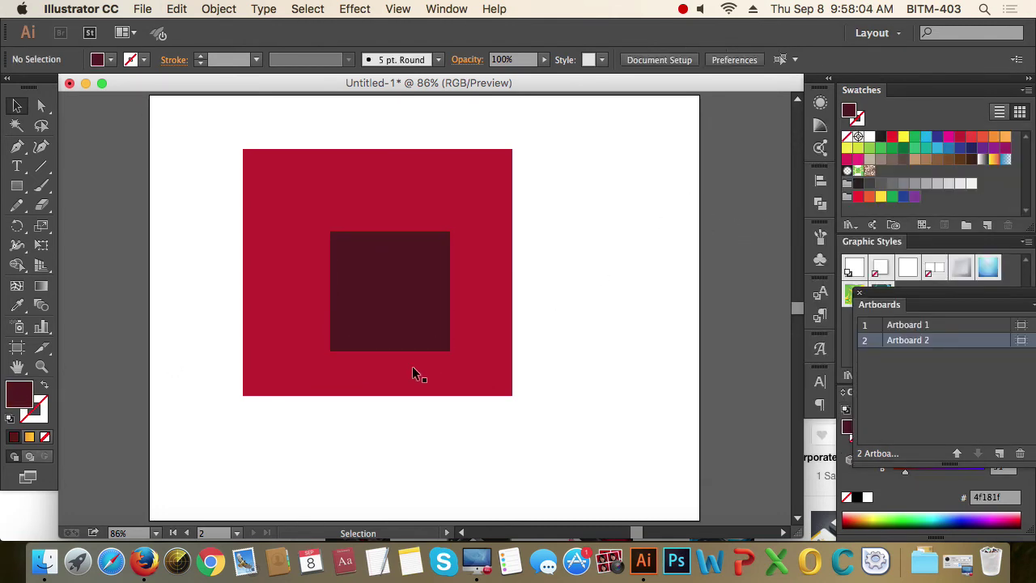
drag(612, 427, 182, 213)
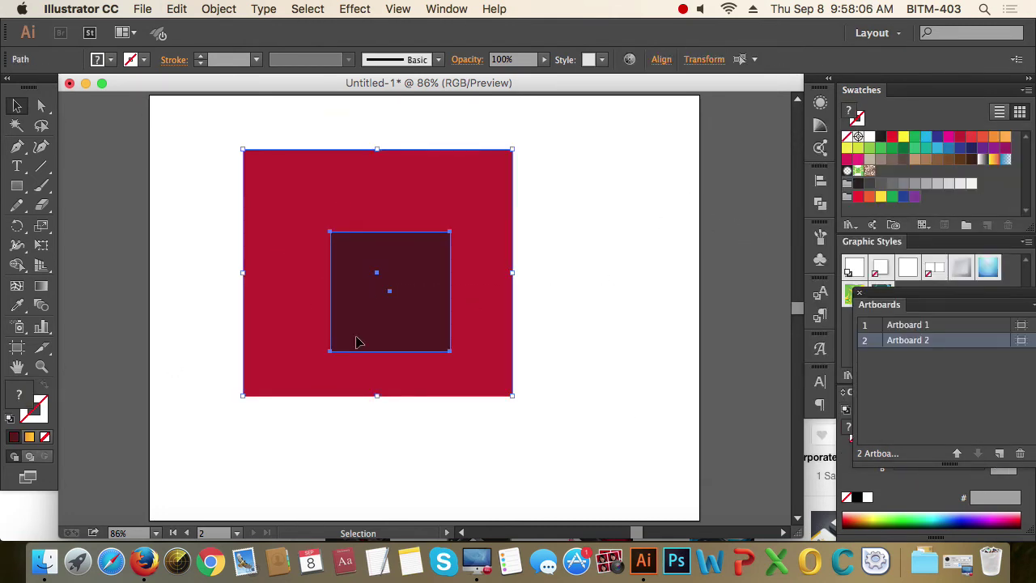
drag(386, 221, 393, 217)
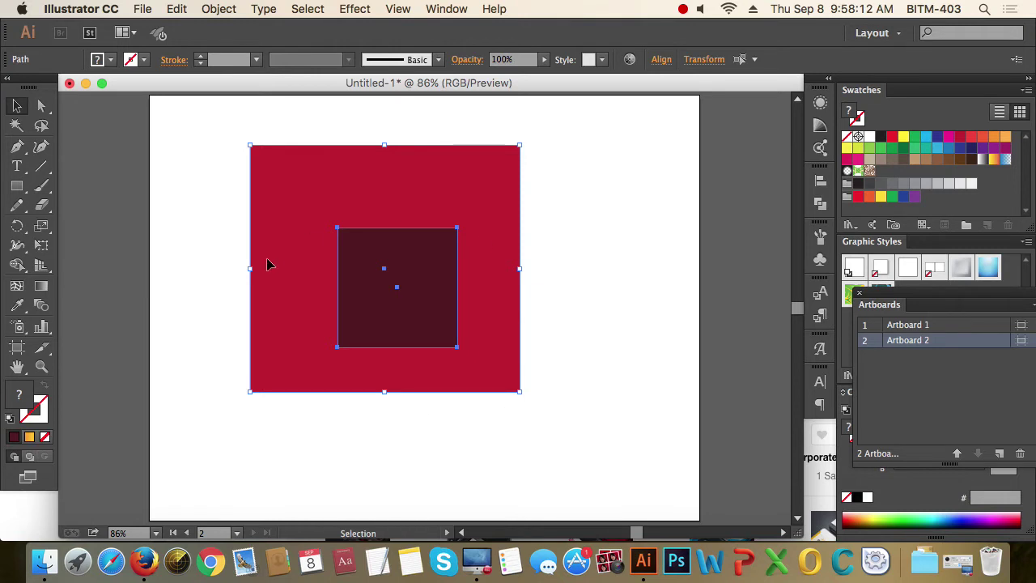
- Combine both squares with Object > Compound Path > Make so the inner square becomes a hole
right_click(419, 247)
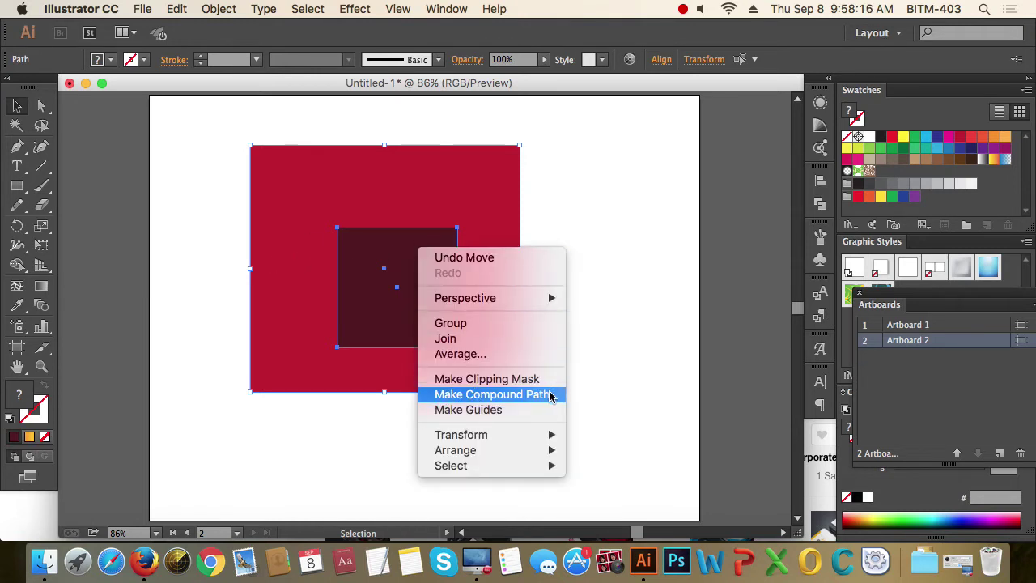
click(336, 238)
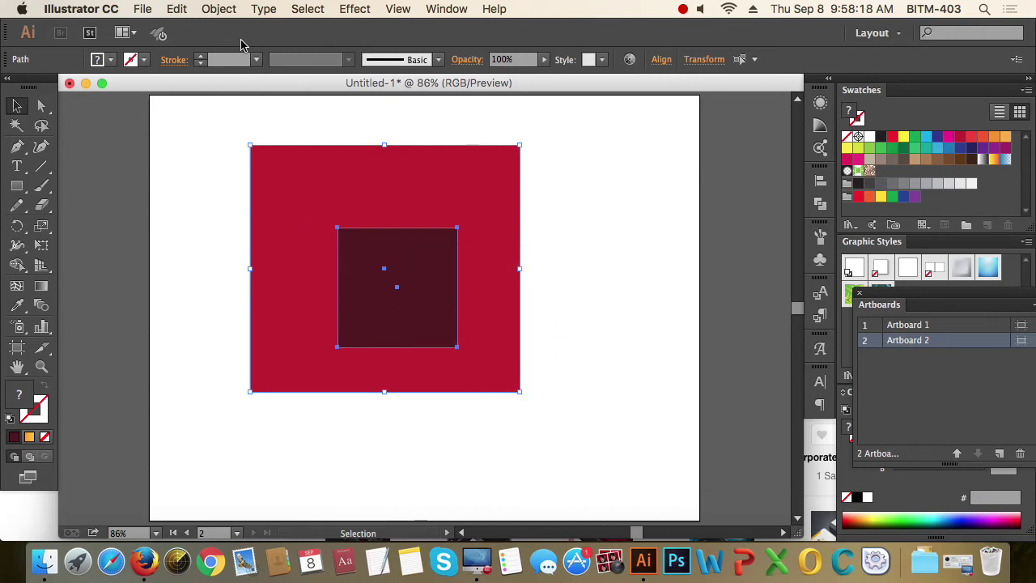
click(212, 9)
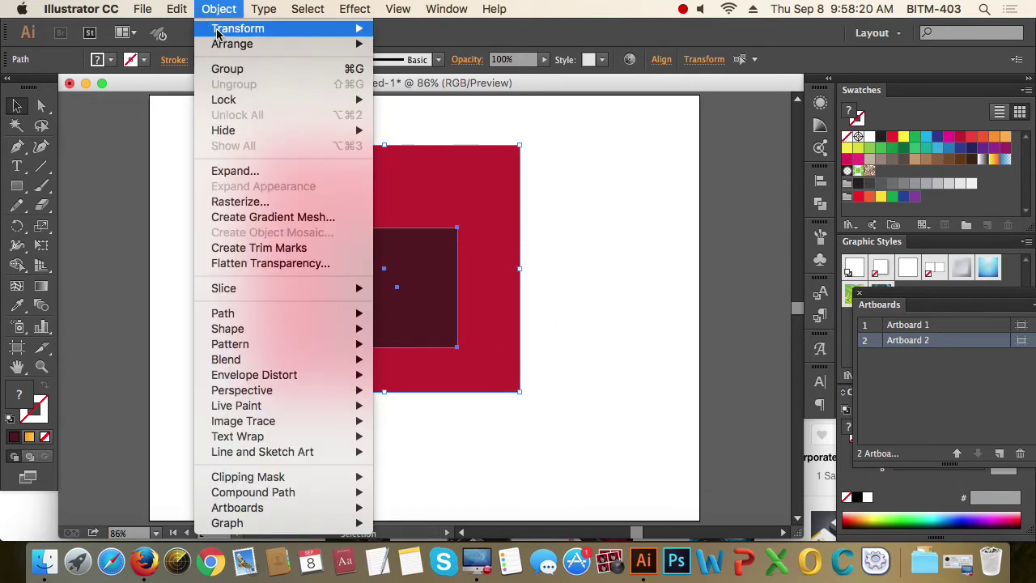
mouse_move(288, 498)
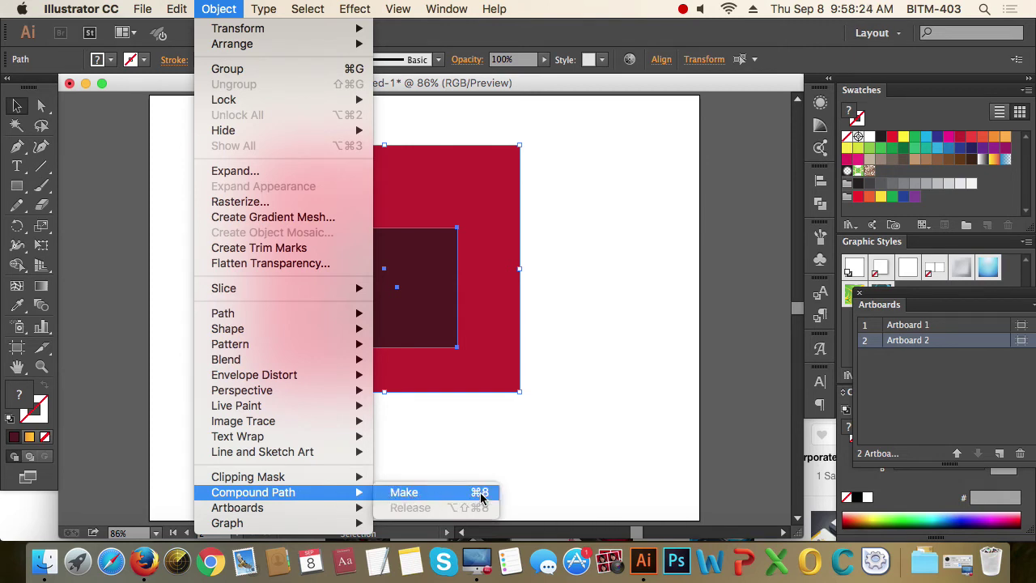
click(437, 492)
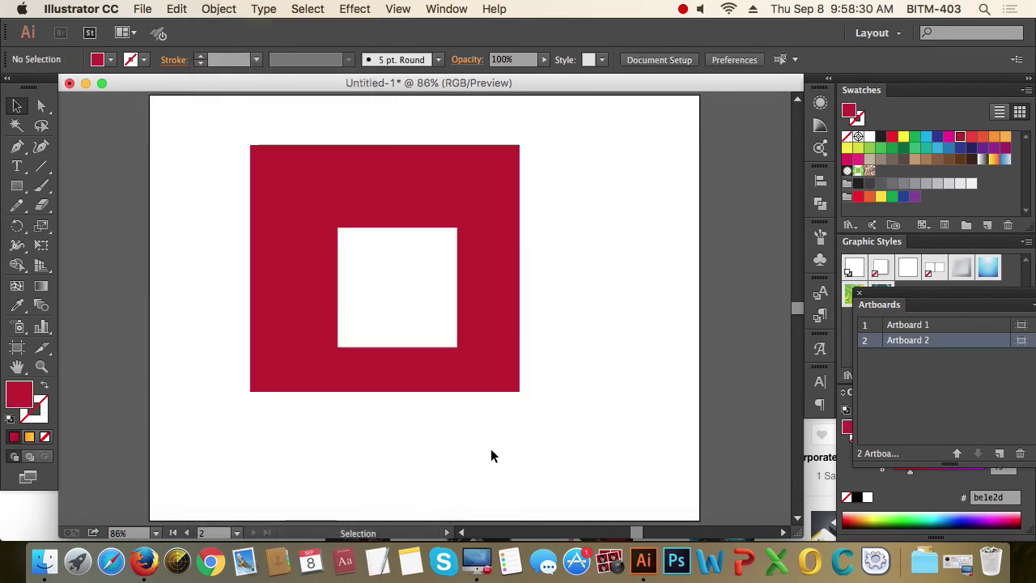
- Select the holed red square and bring up the Object menu for its Compound Path options
click(325, 283)
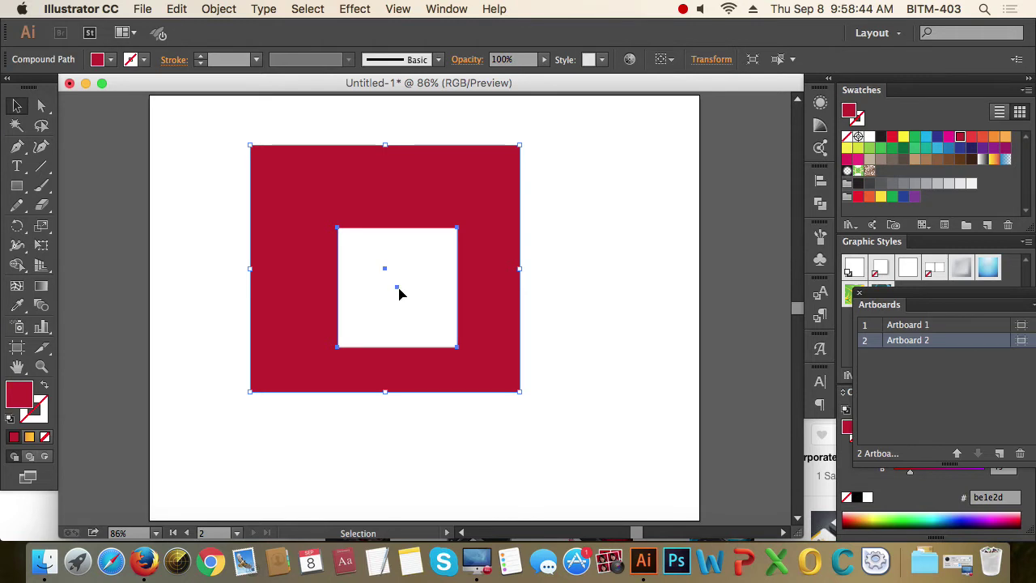
click(549, 322)
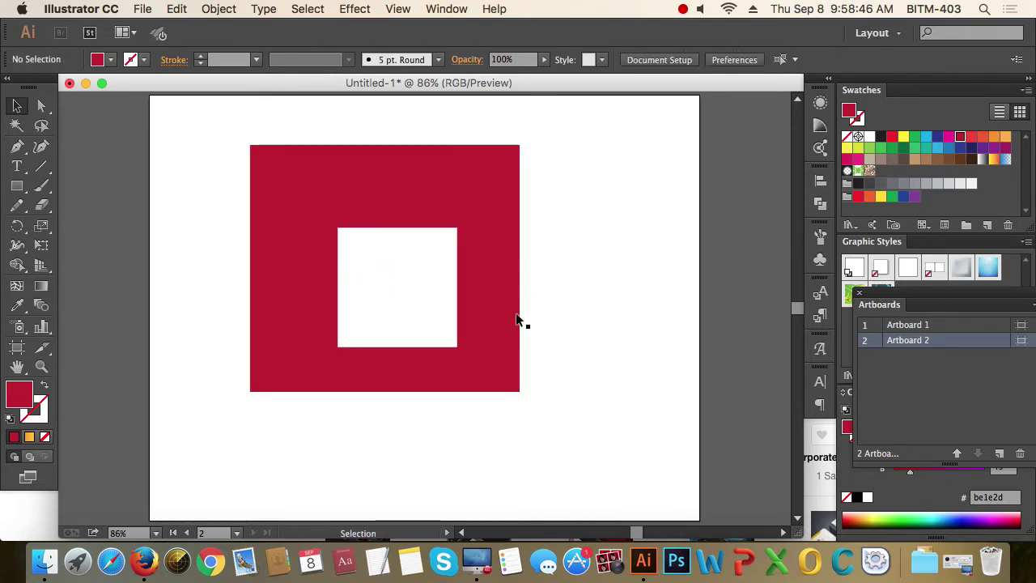
click(503, 309)
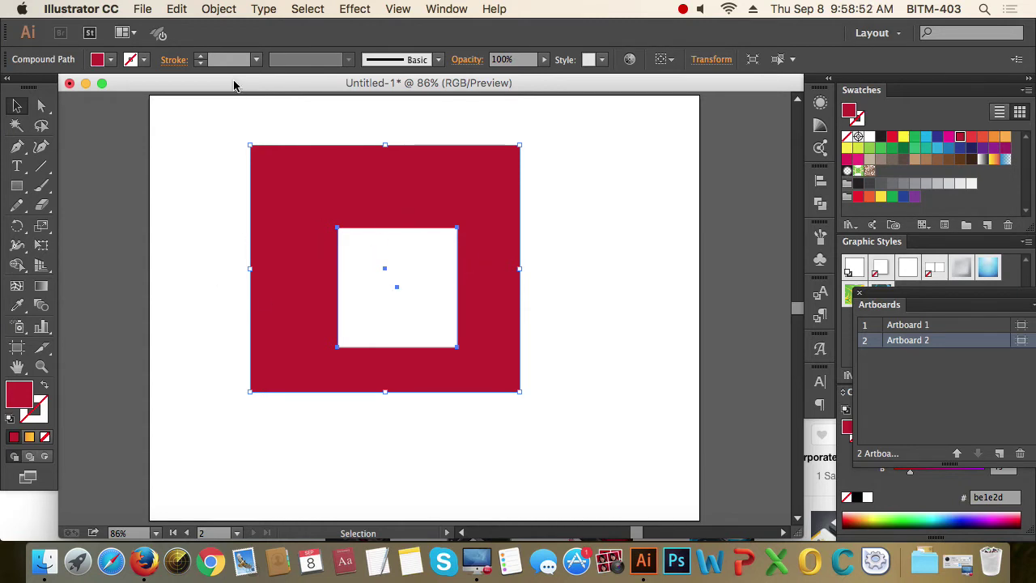
click(220, 9)
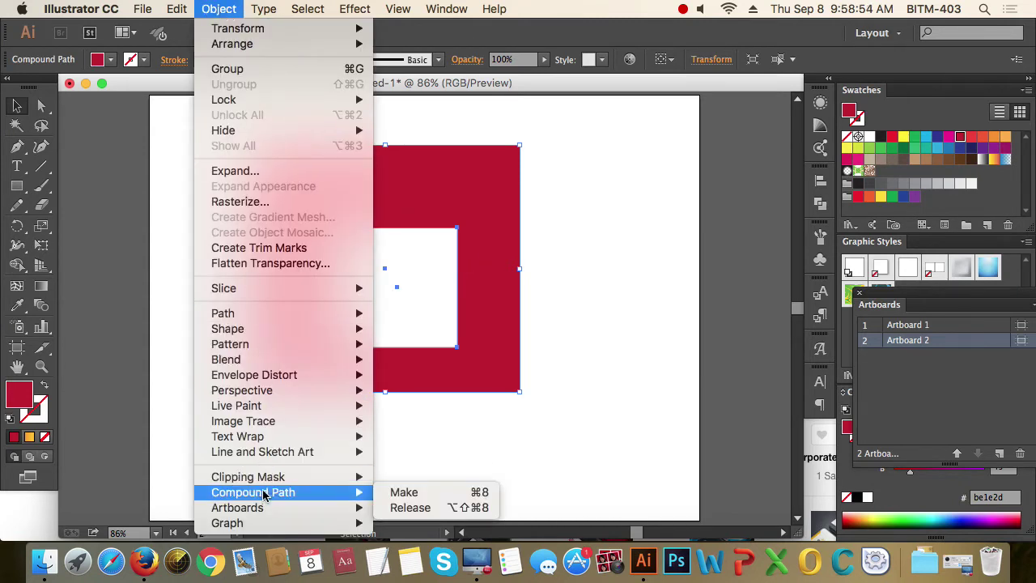
- Release the compound path and drag the freed inner square out to the right
click(457, 507)
click(592, 373)
drag(420, 306, 701, 328)
click(609, 412)
- Test selecting each square alone and together, then undo to restore the centred hole
click(648, 365)
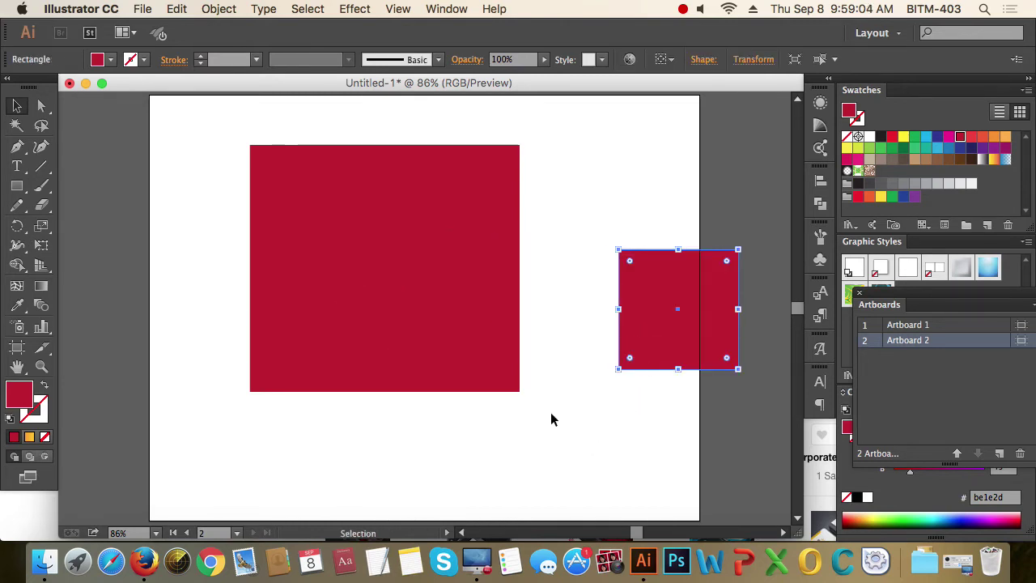
click(444, 352)
click(640, 324)
click(573, 455)
drag(483, 435, 653, 322)
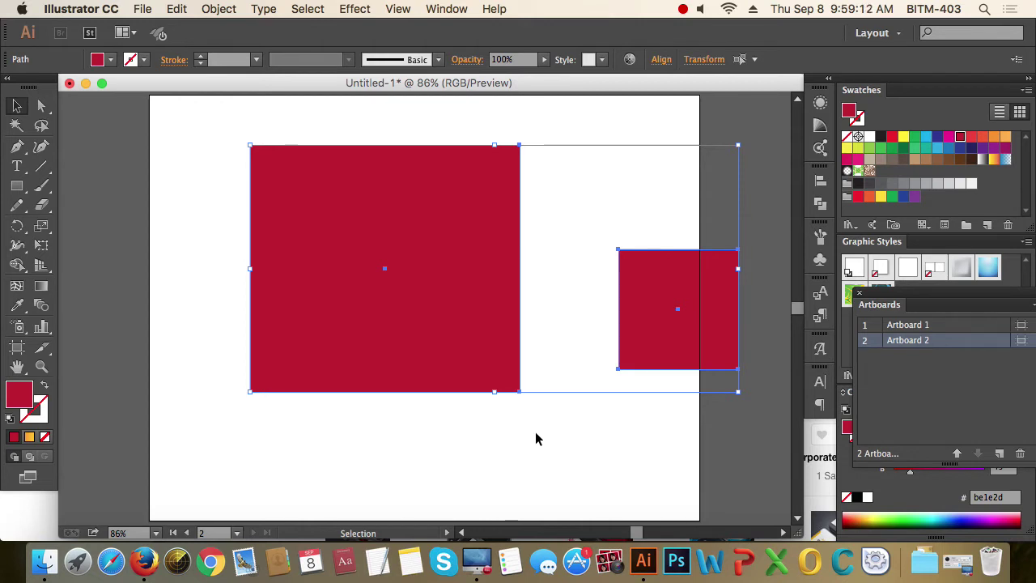
click(595, 393)
click(652, 360)
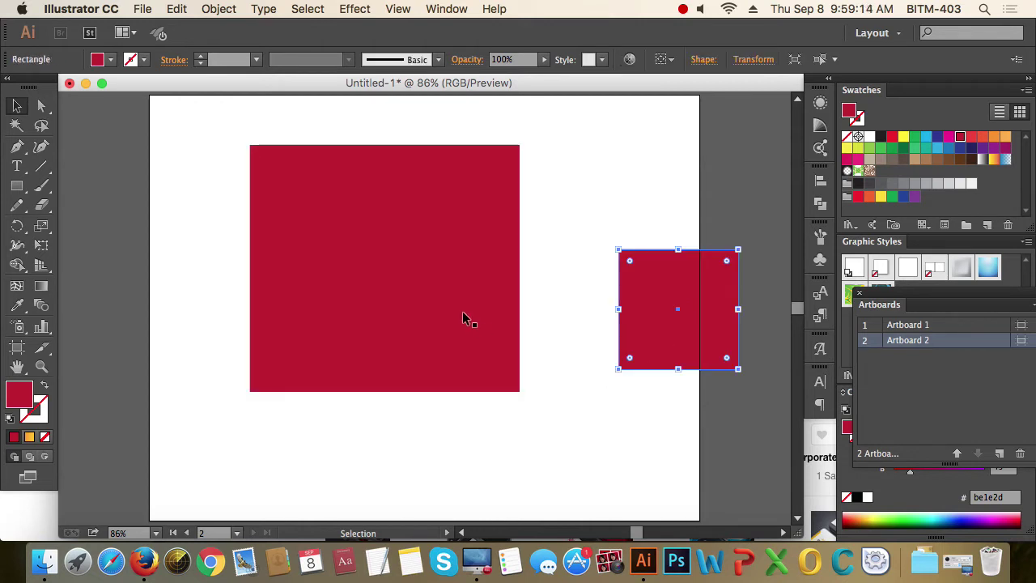
click(420, 315)
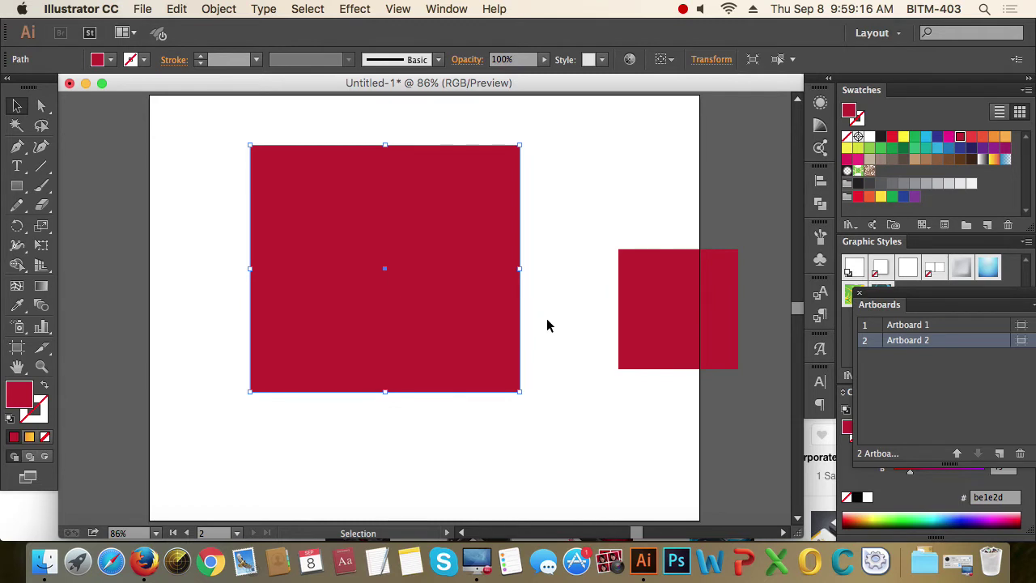
click(568, 264)
click(633, 268)
click(614, 429)
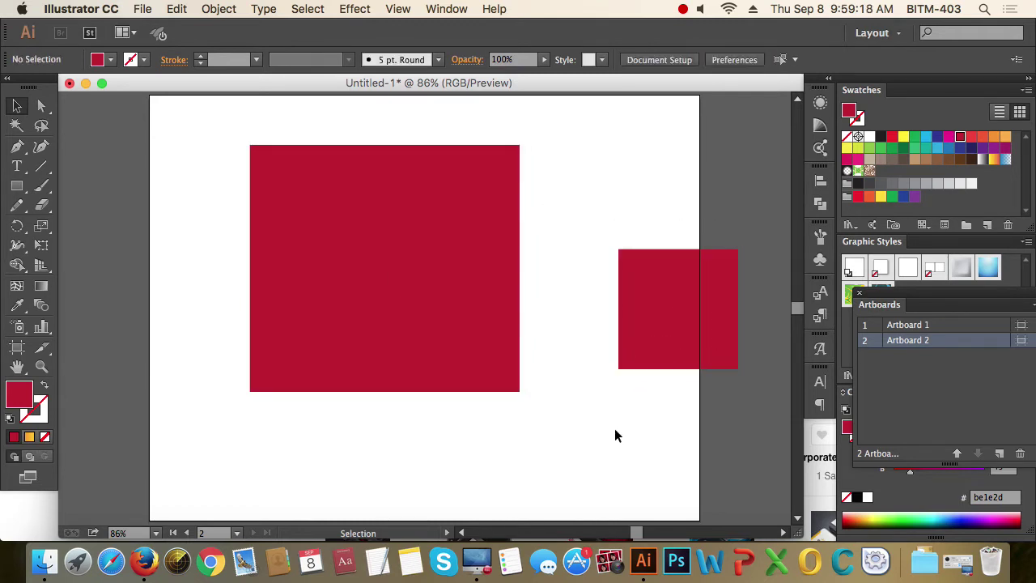
key(super+z)
key(super+z)
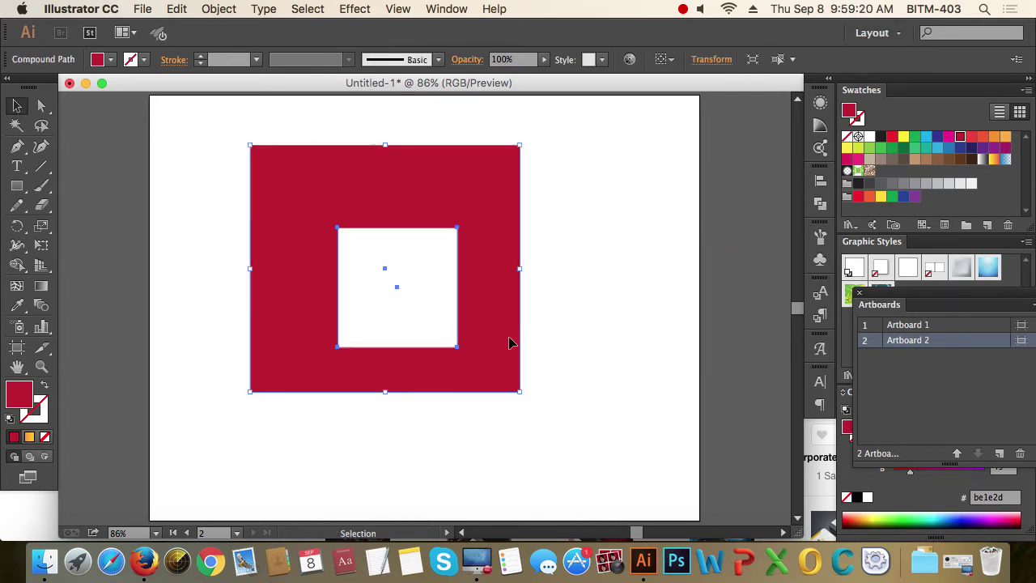
- Nudge the holed red square slightly up and right, then marquee-select it again
drag(510, 343, 557, 328)
click(636, 332)
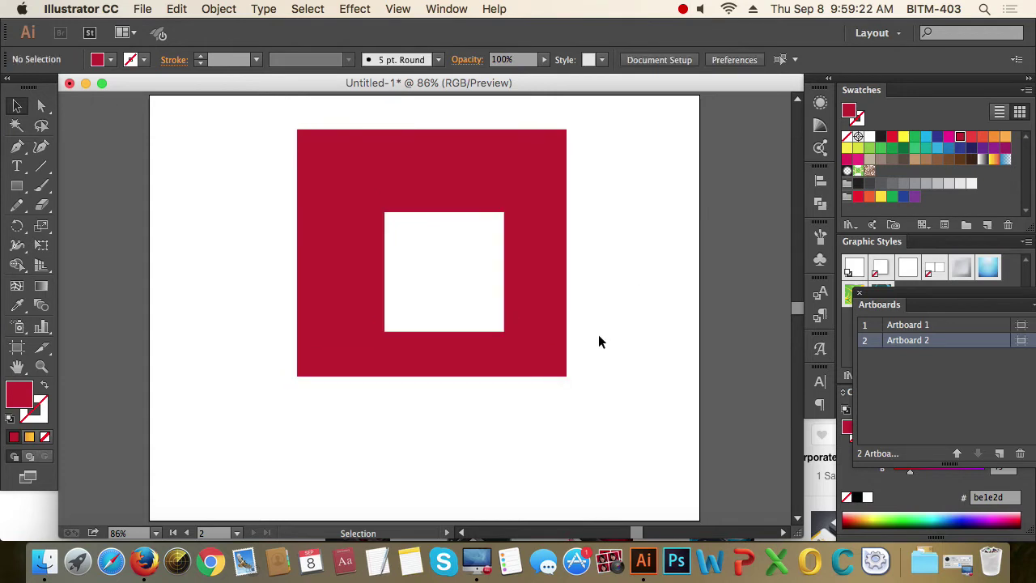
drag(596, 397, 454, 267)
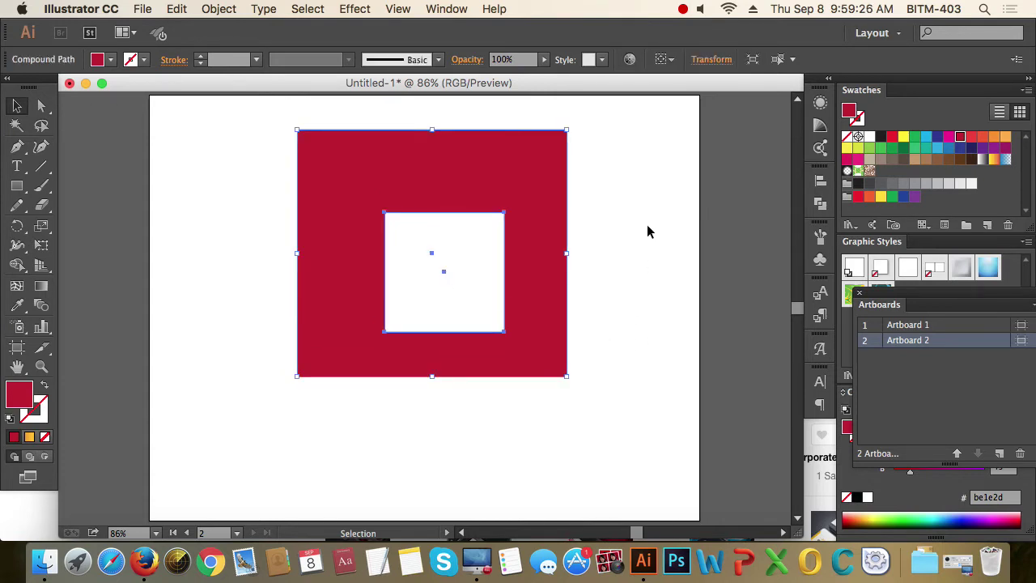
key(super)
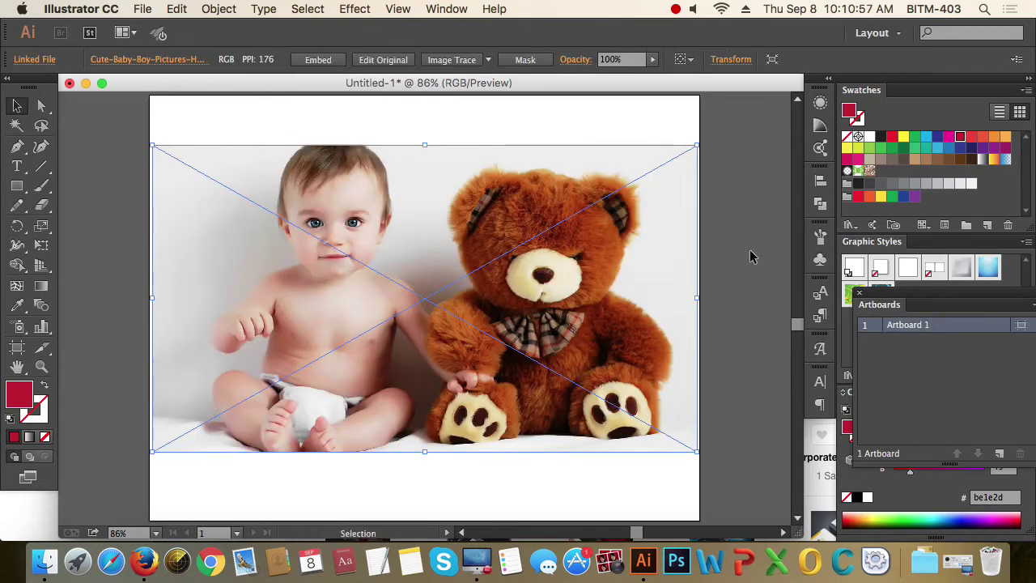
- Select the baby-and-teddy photo and show the Links panel from the Window menu
click(721, 225)
click(643, 219)
click(446, 8)
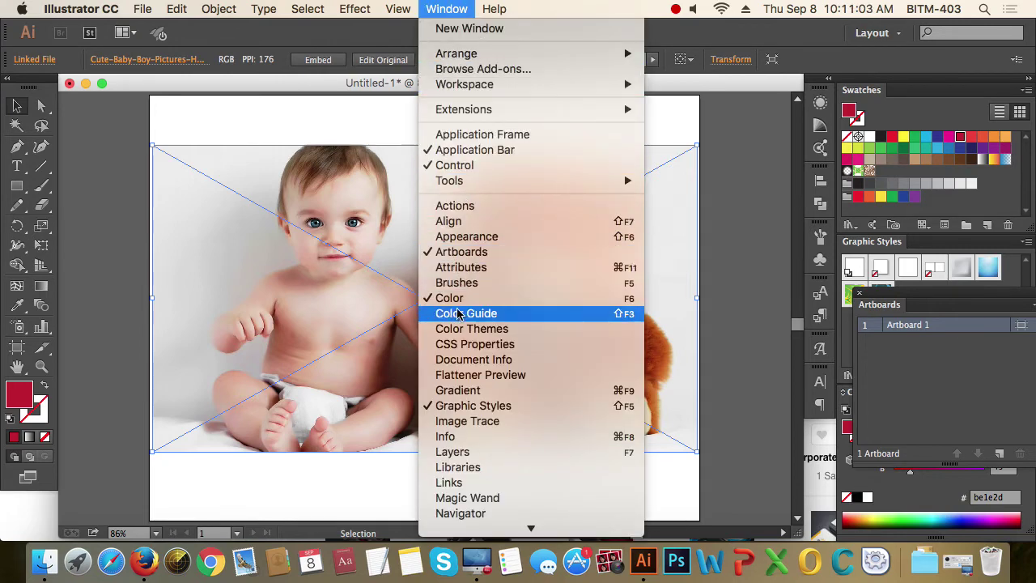
click(453, 484)
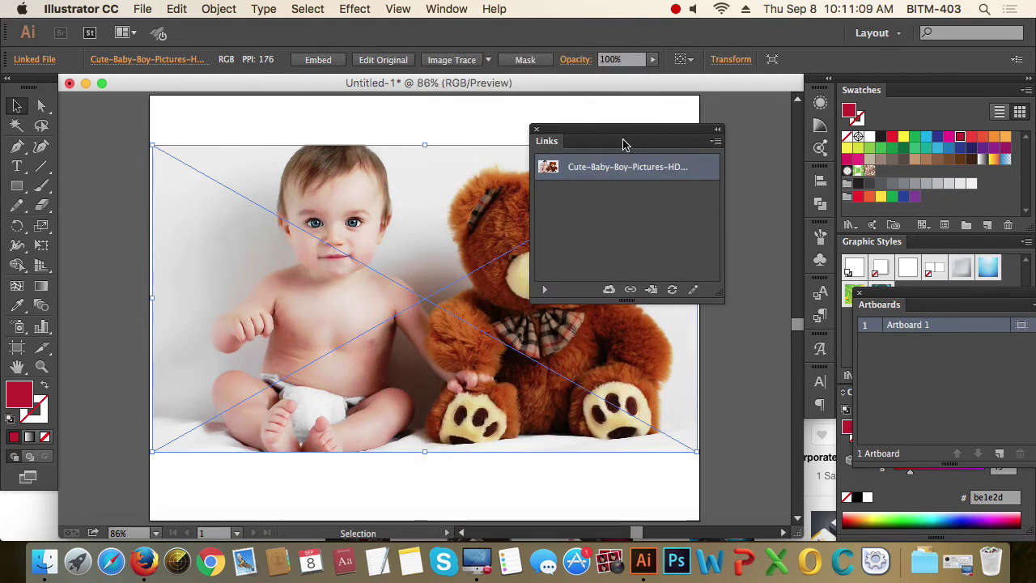
- Move the Links panel aside, select the photo's link row and bring up its flyout menu
drag(623, 144, 769, 99)
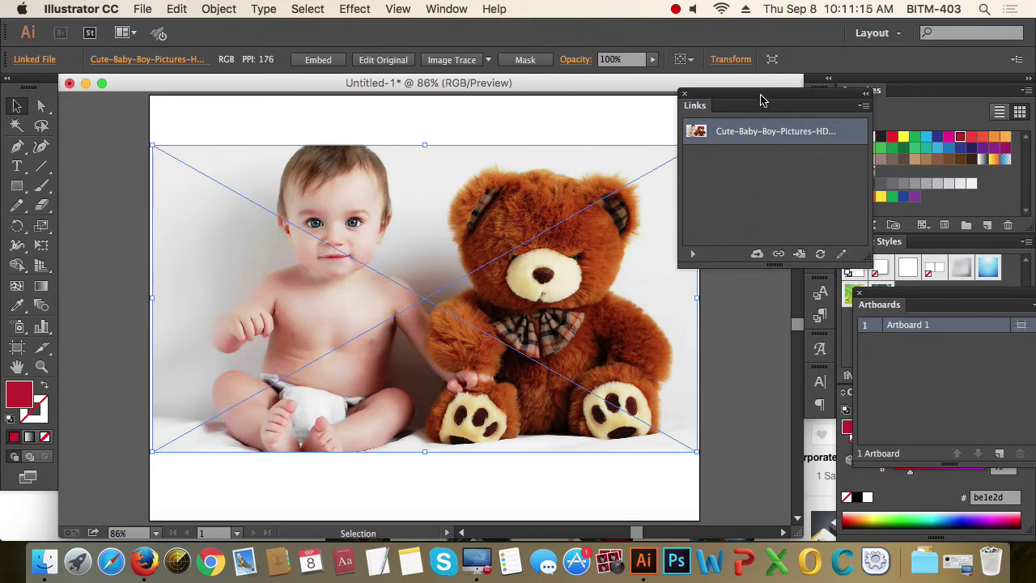
drag(761, 99, 769, 132)
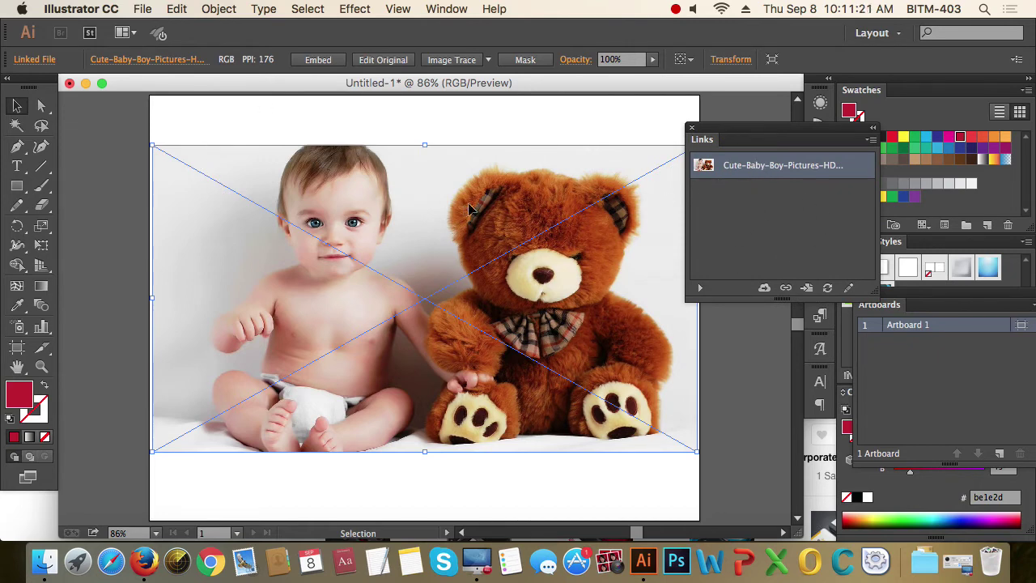
click(769, 207)
click(803, 170)
drag(790, 131, 714, 113)
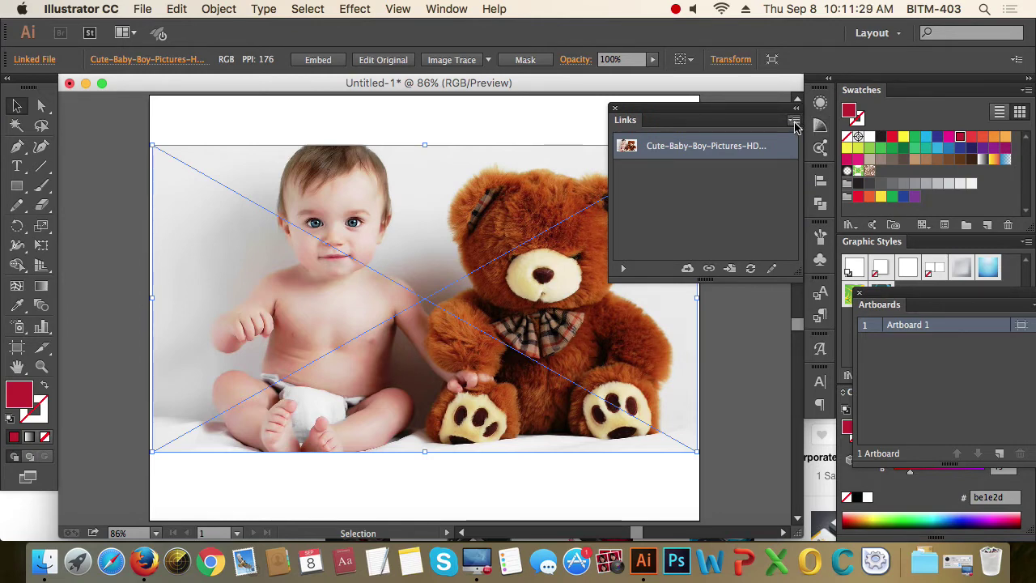
click(794, 122)
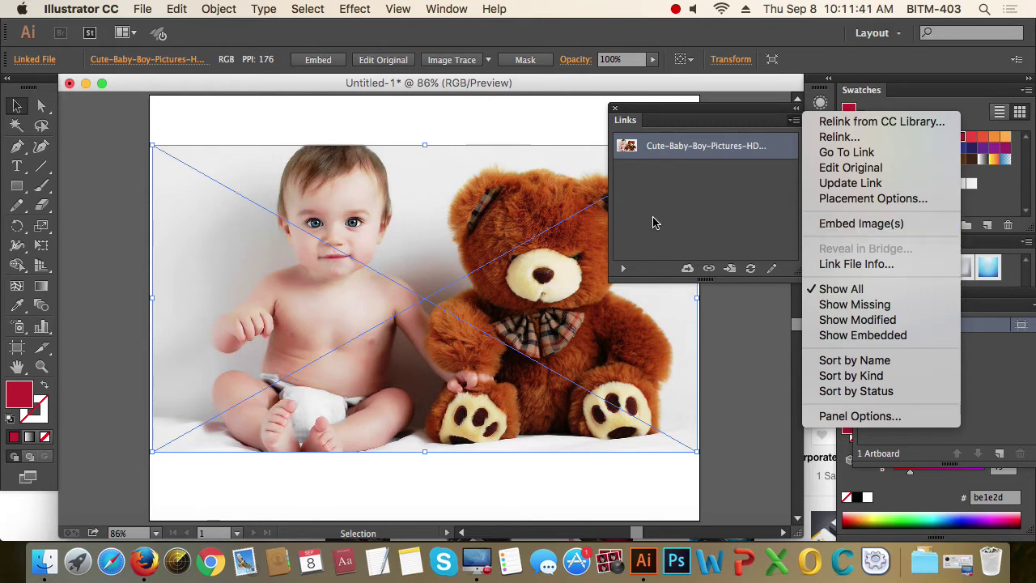
- Choose Embed Image(s) to embed the photo, then move the Links panel out of the way
click(873, 226)
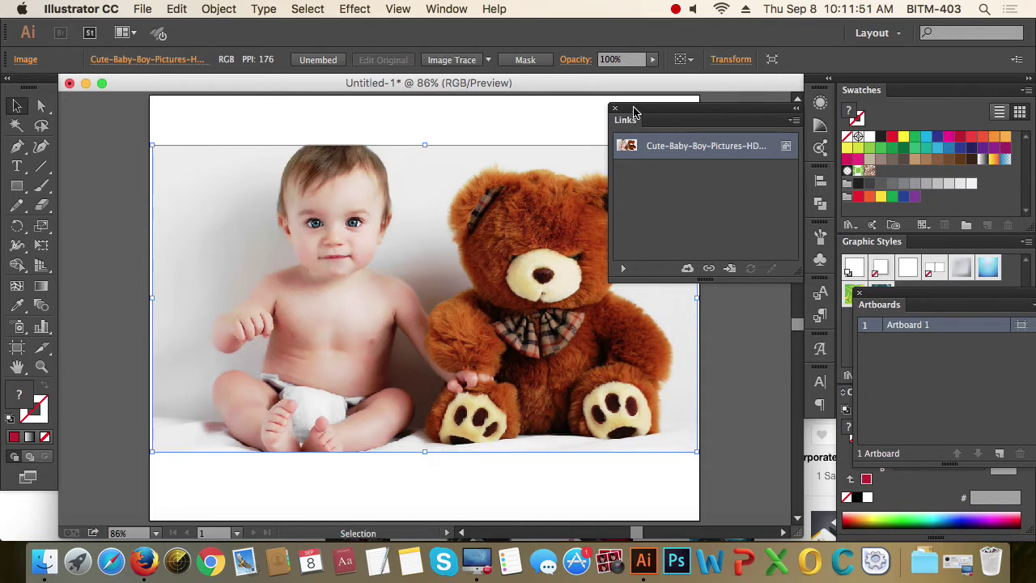
drag(630, 122, 789, 123)
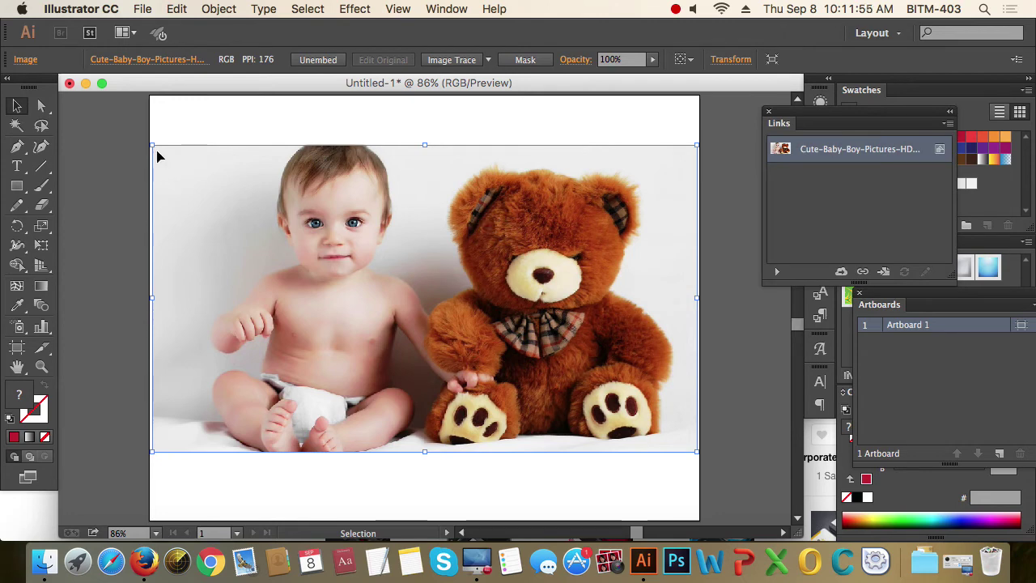
drag(134, 126, 400, 289)
click(504, 137)
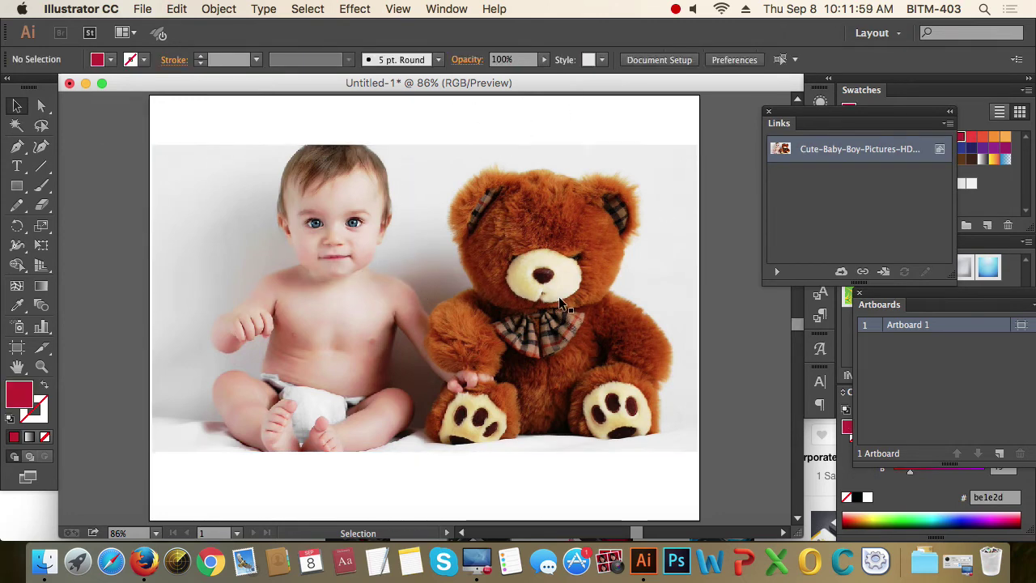
- Drag the embedded photo up until its top edge snaps to the artboard's top edge
click(559, 296)
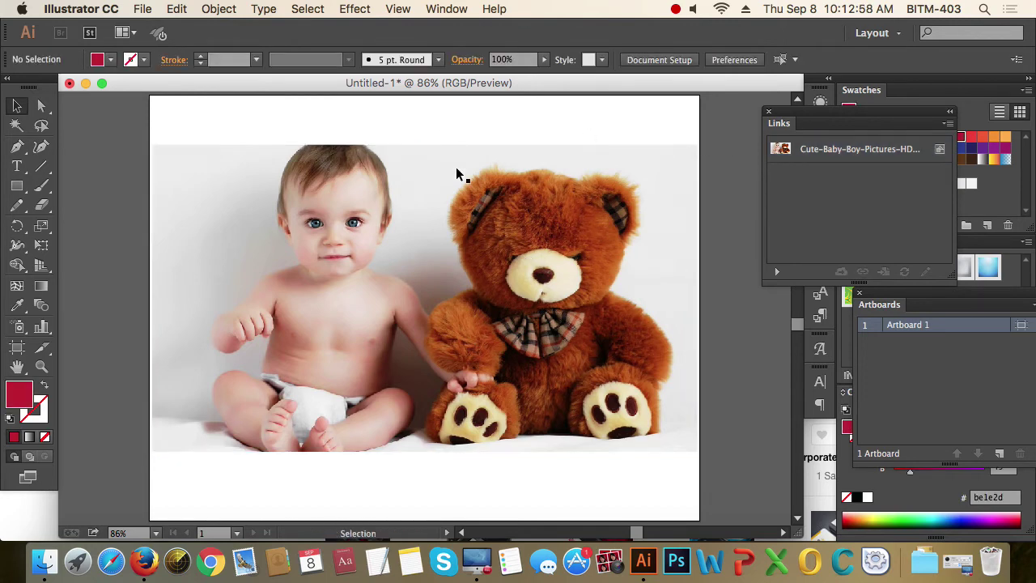
click(398, 244)
drag(430, 227, 399, 213)
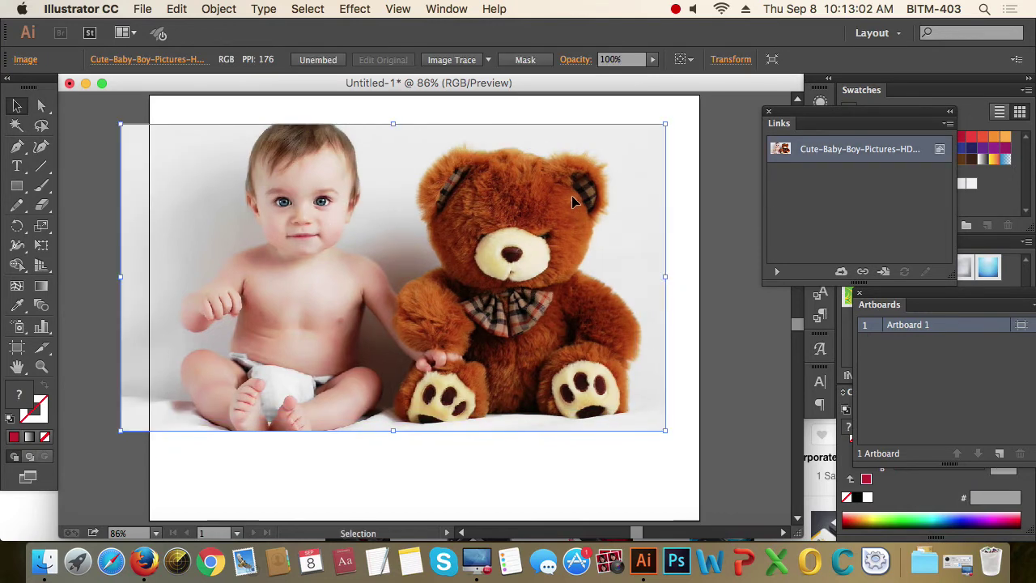
drag(572, 196, 604, 170)
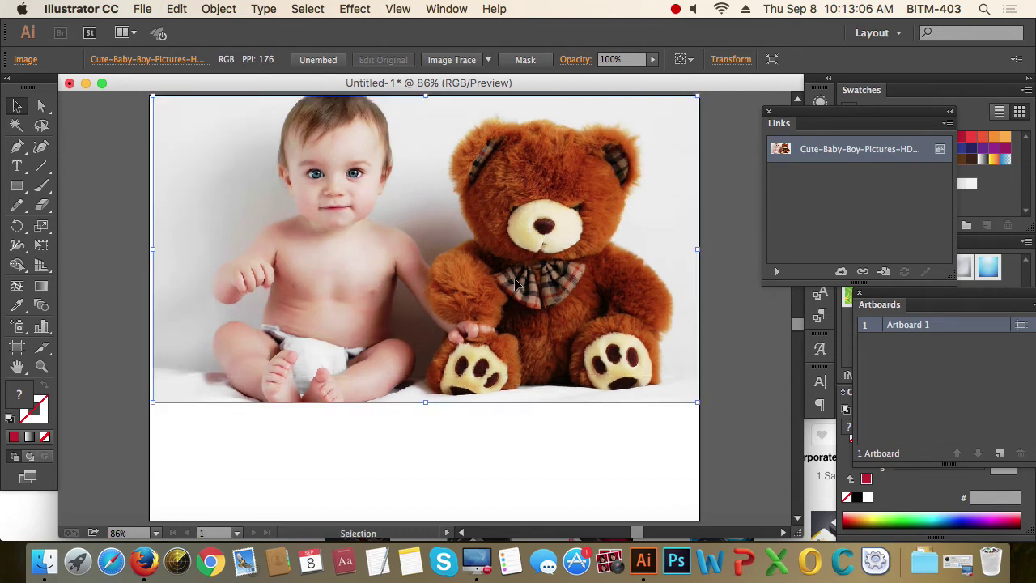
click(394, 454)
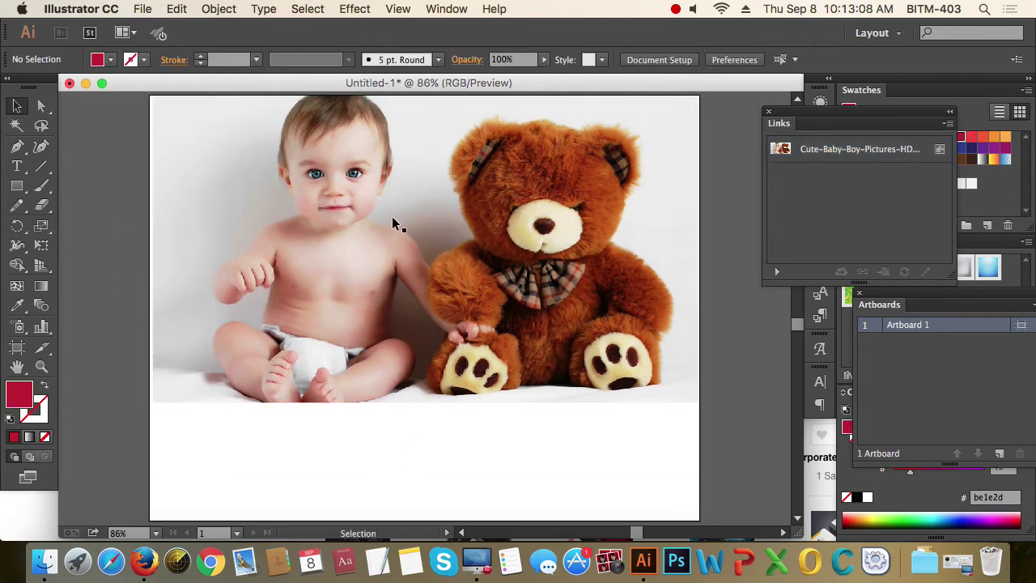
click(392, 216)
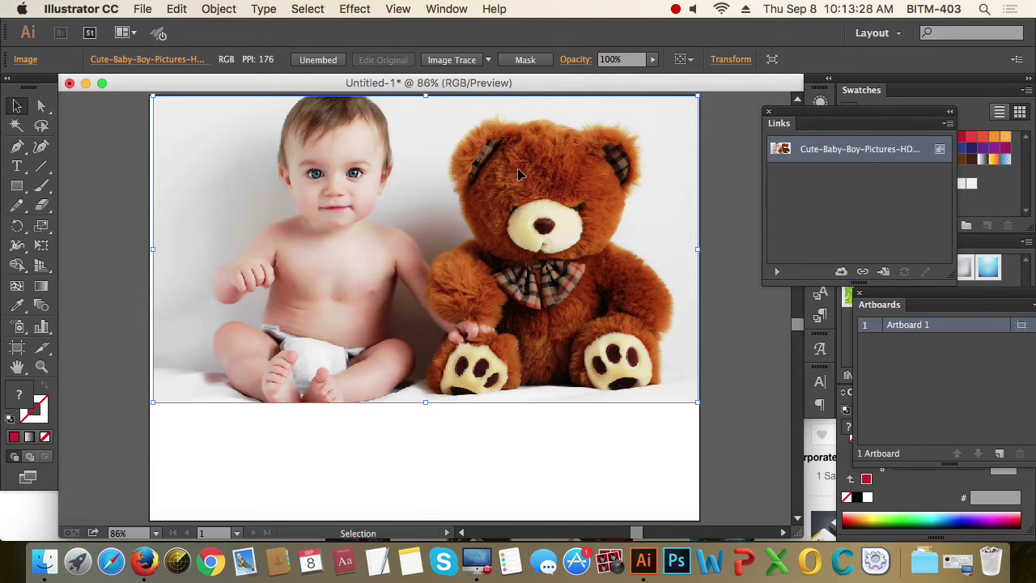
- Draw a rectangle over the baby's side of the photo, extending its left edge slightly
click(497, 427)
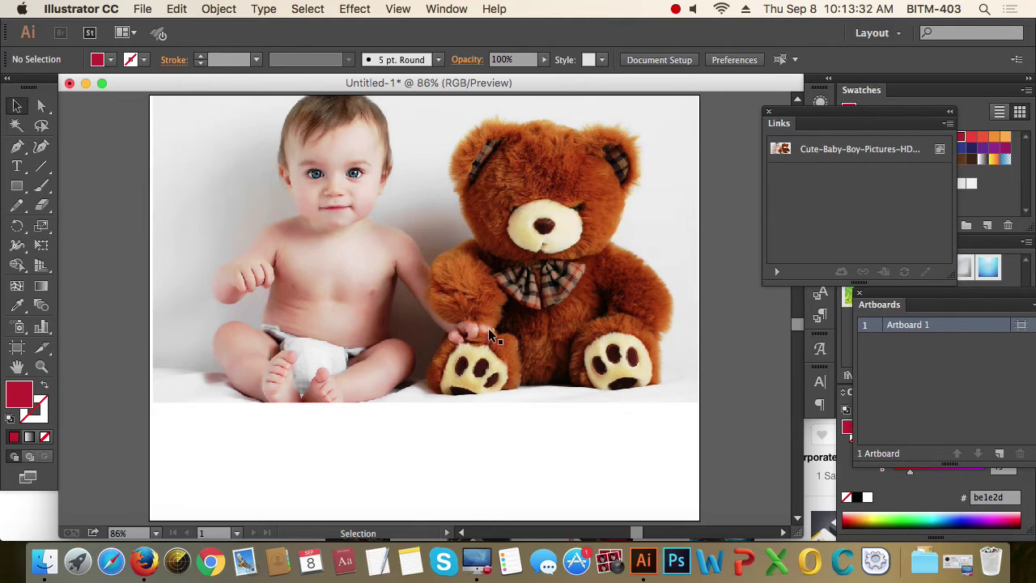
click(548, 274)
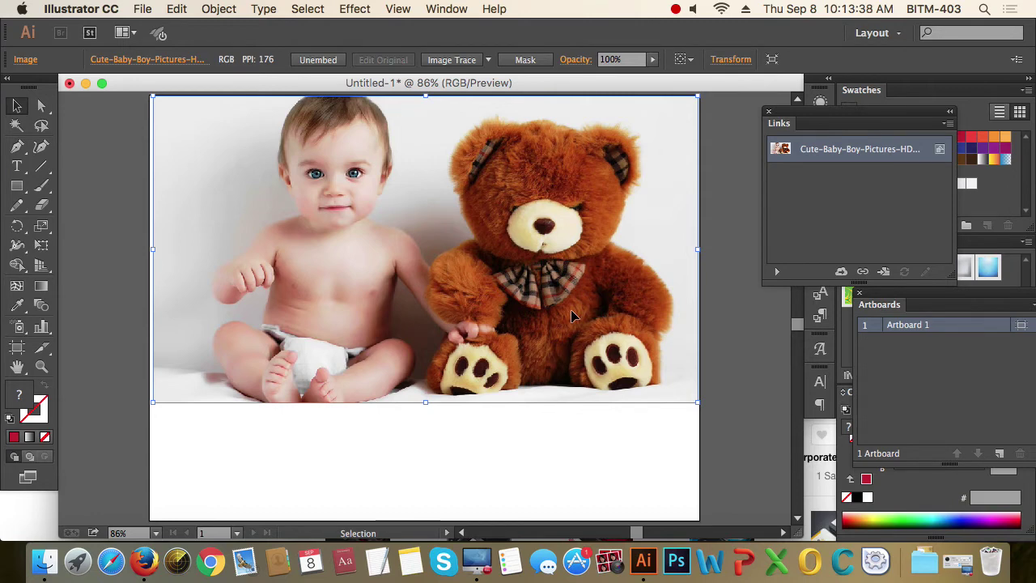
scroll(572, 315, down, 1)
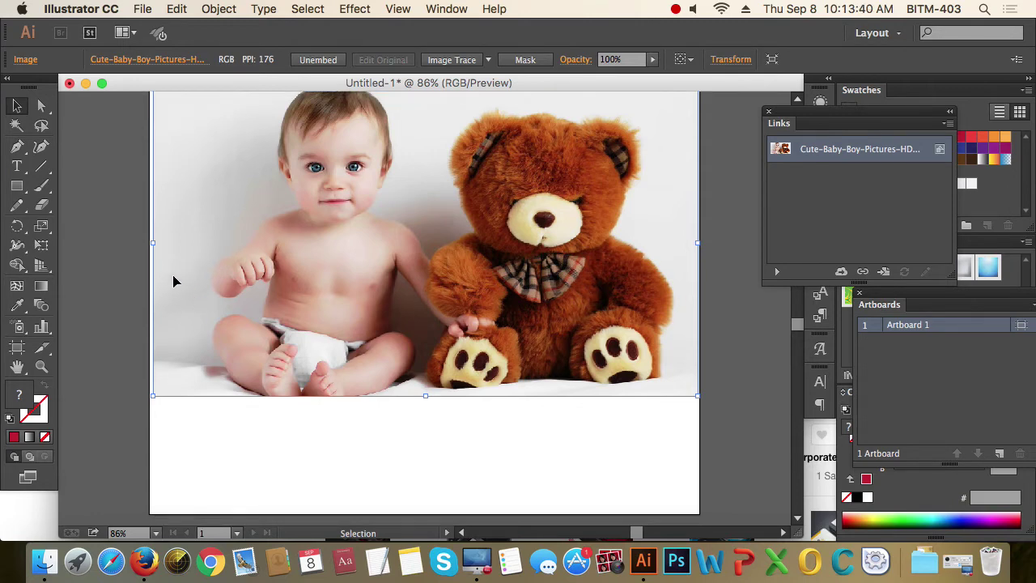
click(17, 185)
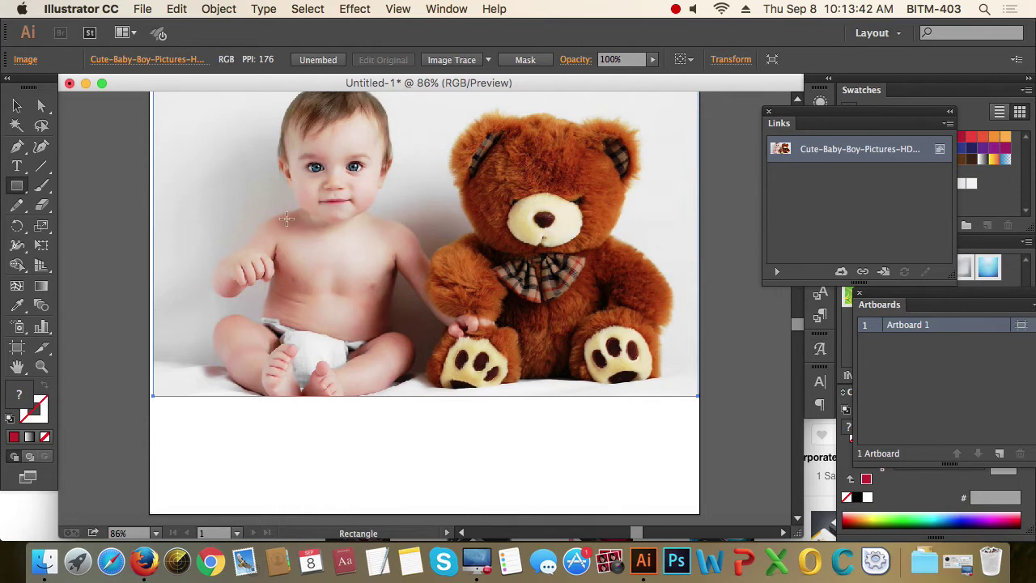
scroll(286, 218, up, 4)
drag(223, 108, 429, 472)
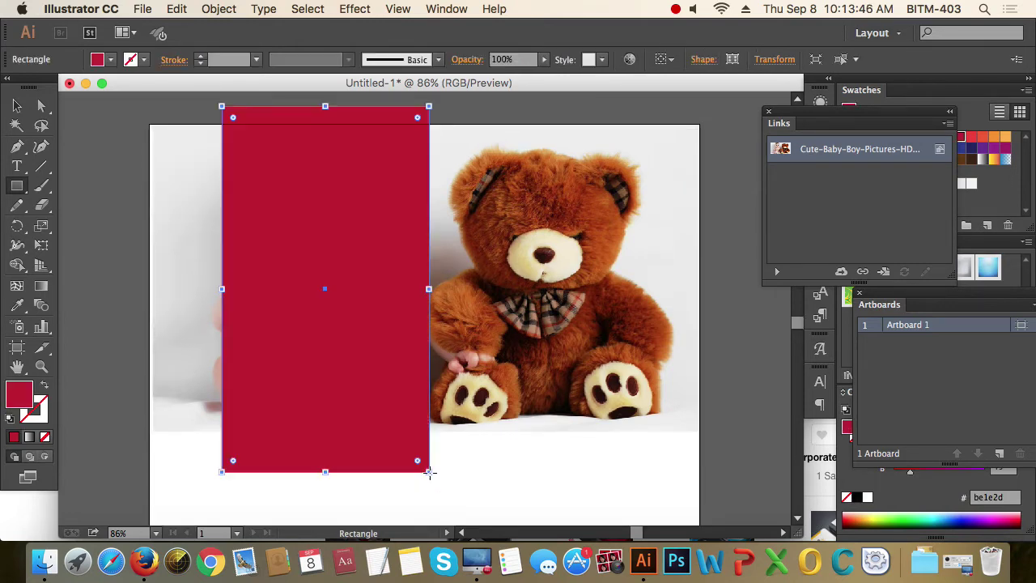
drag(210, 289, 201, 289)
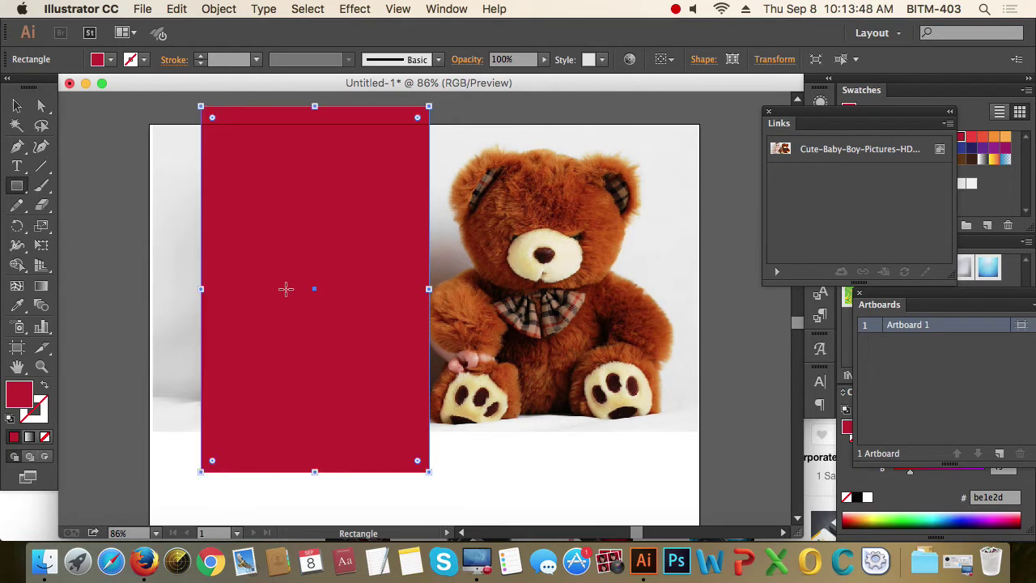
- Align the rectangle's top and bottom edges with the photo, then select both objects
click(18, 108)
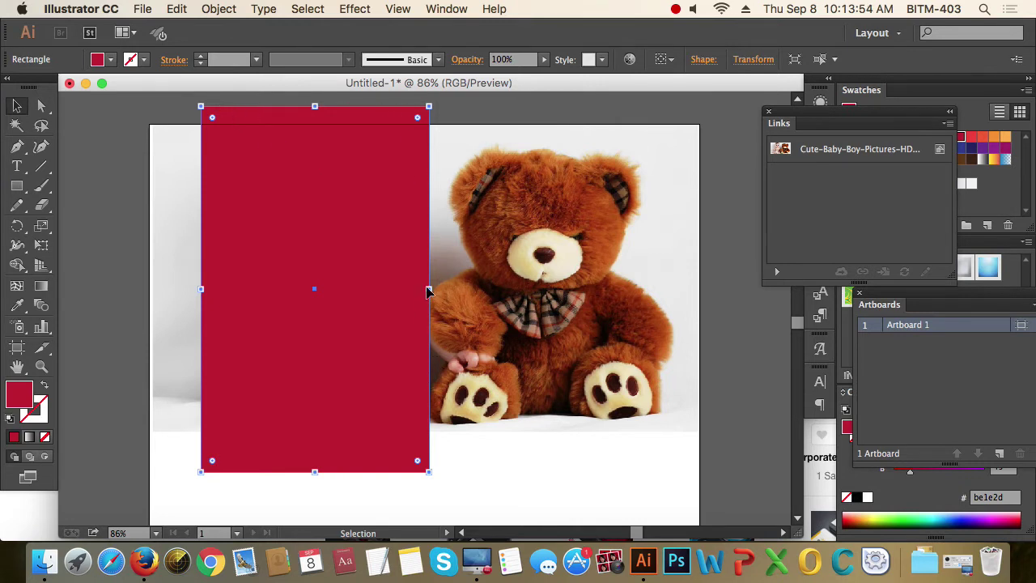
drag(113, 176, 312, 263)
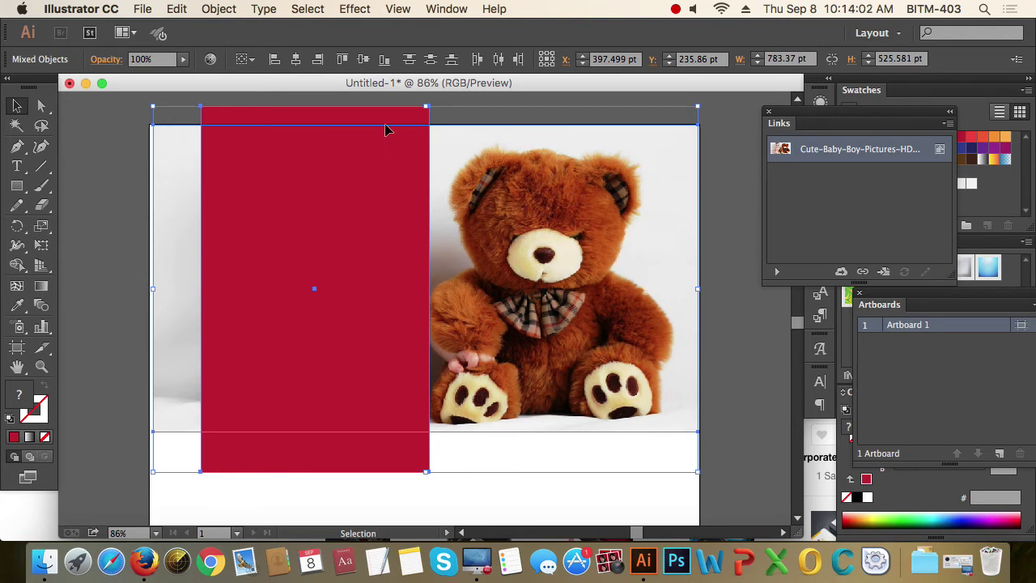
shift+click(499, 124)
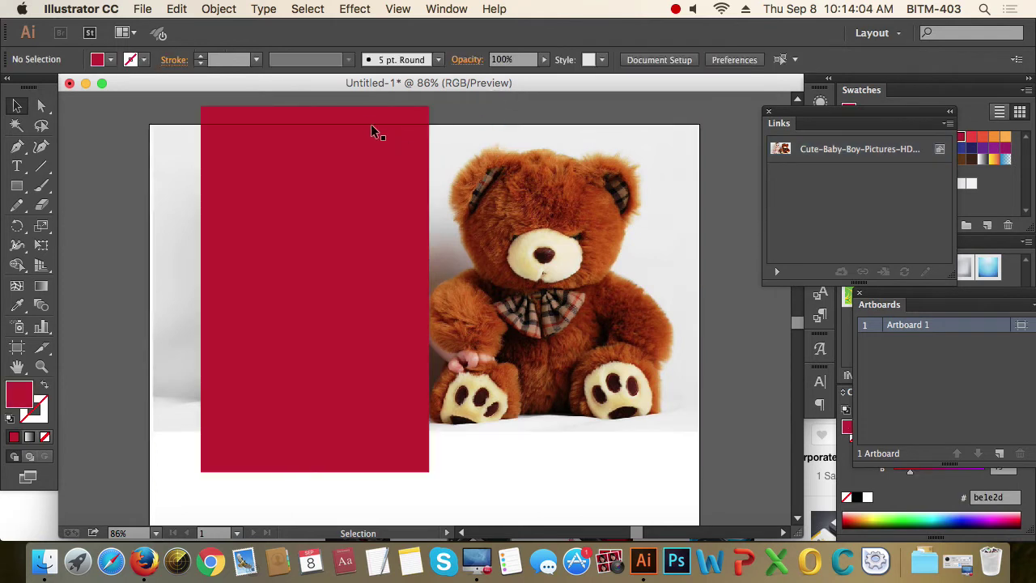
drag(315, 107, 316, 125)
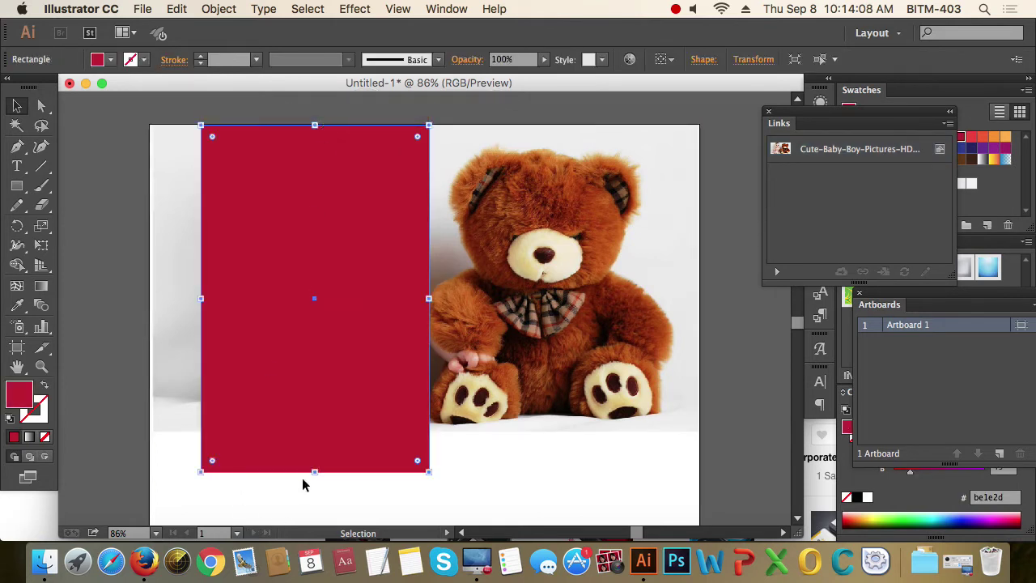
drag(316, 473, 313, 429)
click(536, 462)
drag(535, 461, 396, 360)
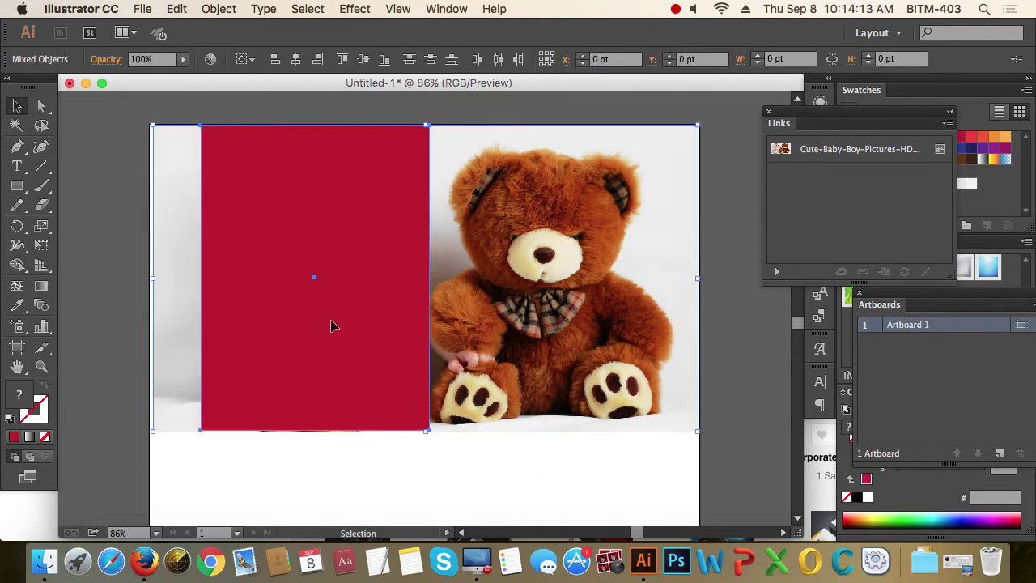
- Crop the photo to the rectangle with Make Clipping Mask
right_click(385, 168)
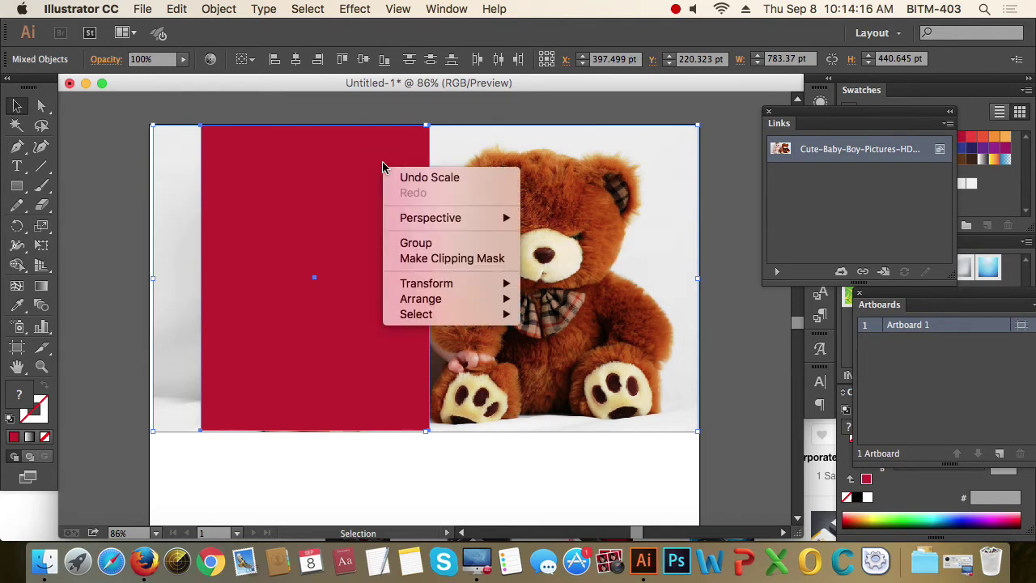
click(478, 258)
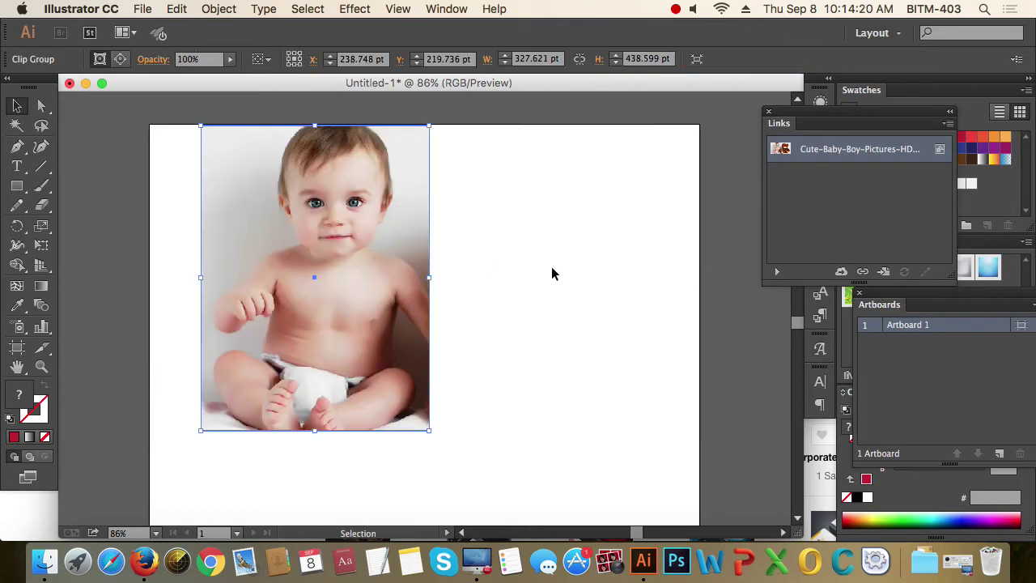
click(698, 297)
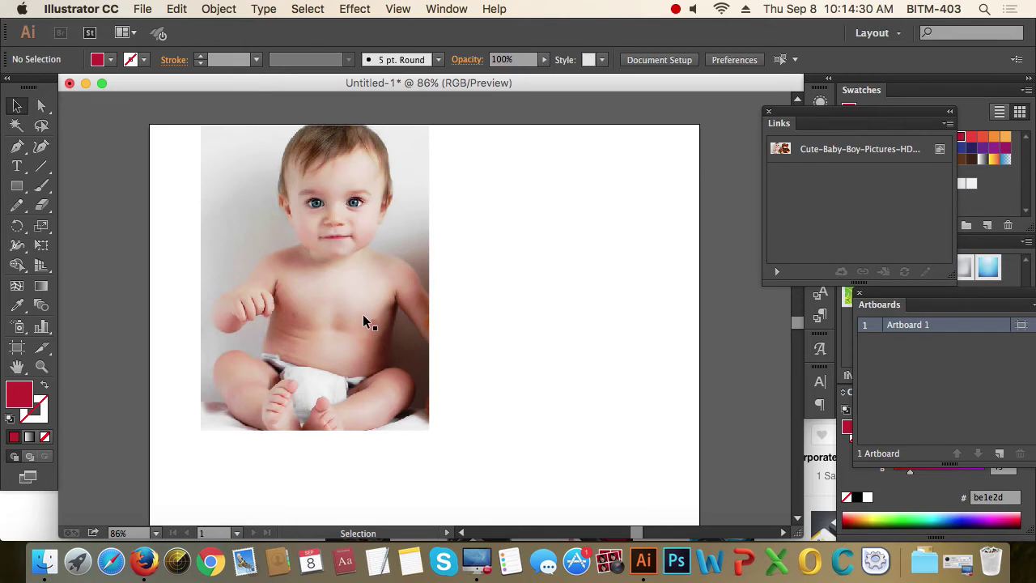
- Release the clipping mask on the cropped photo to restore it, then deselect
click(324, 213)
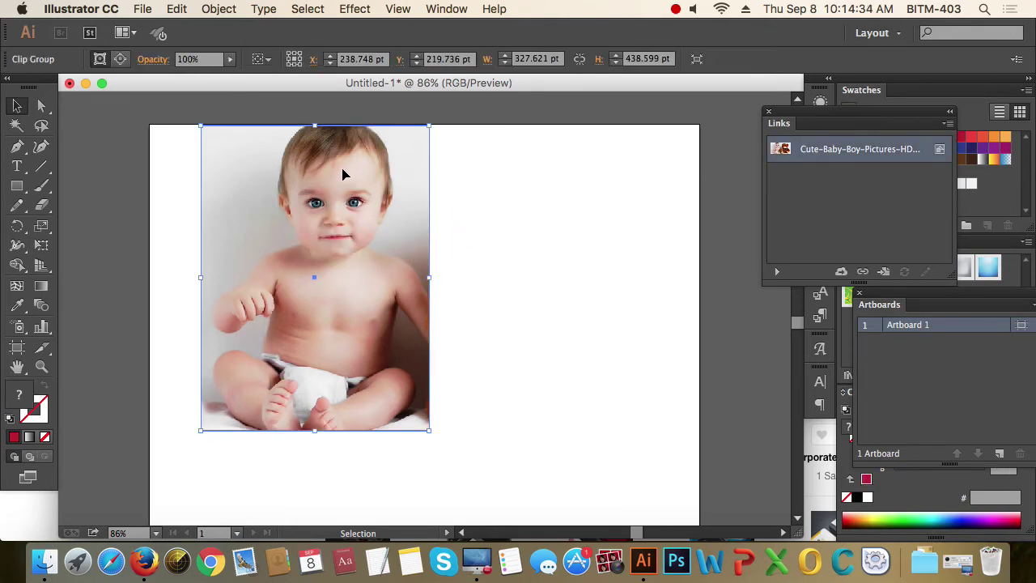
right_click(361, 182)
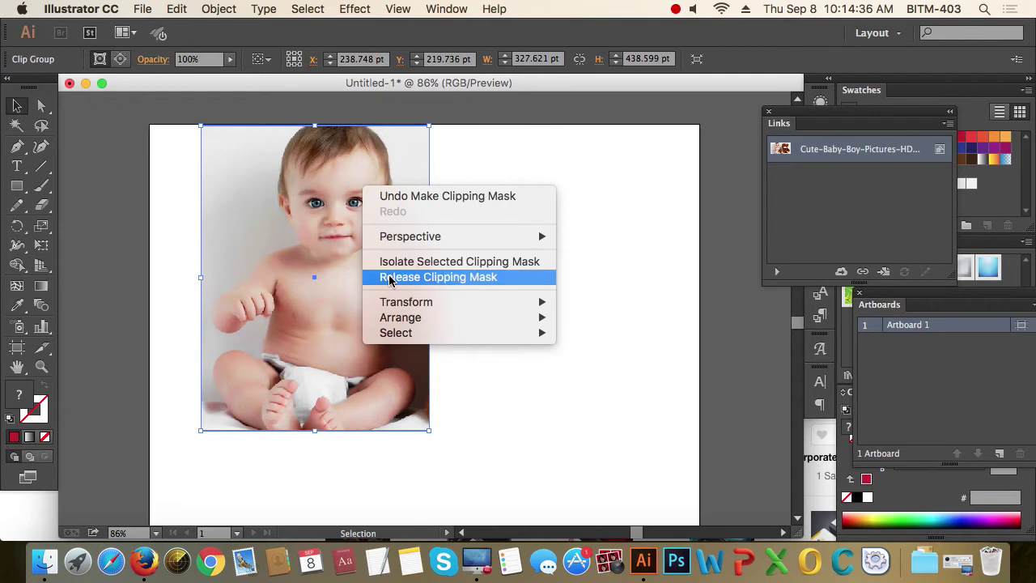
click(467, 276)
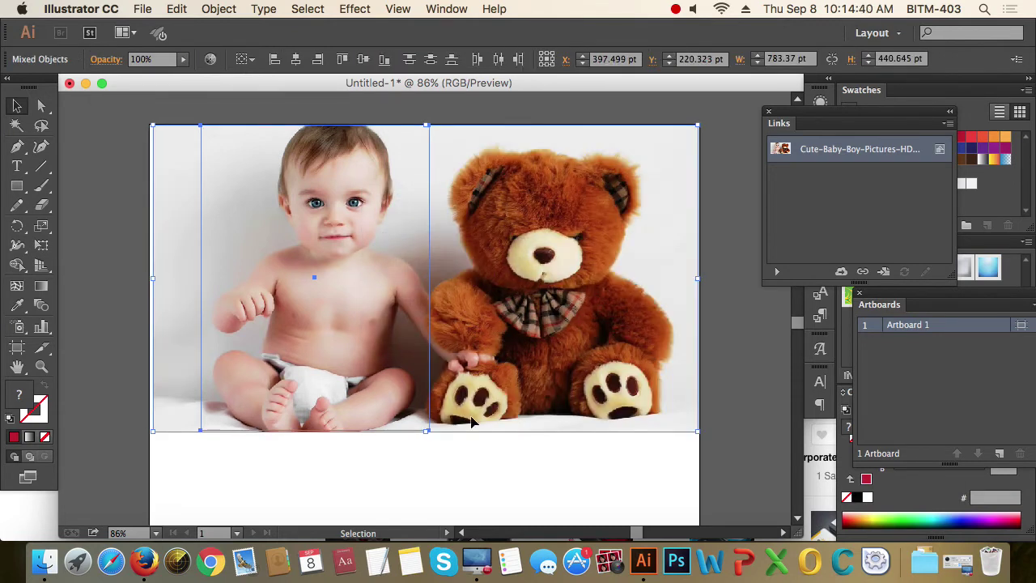
click(348, 446)
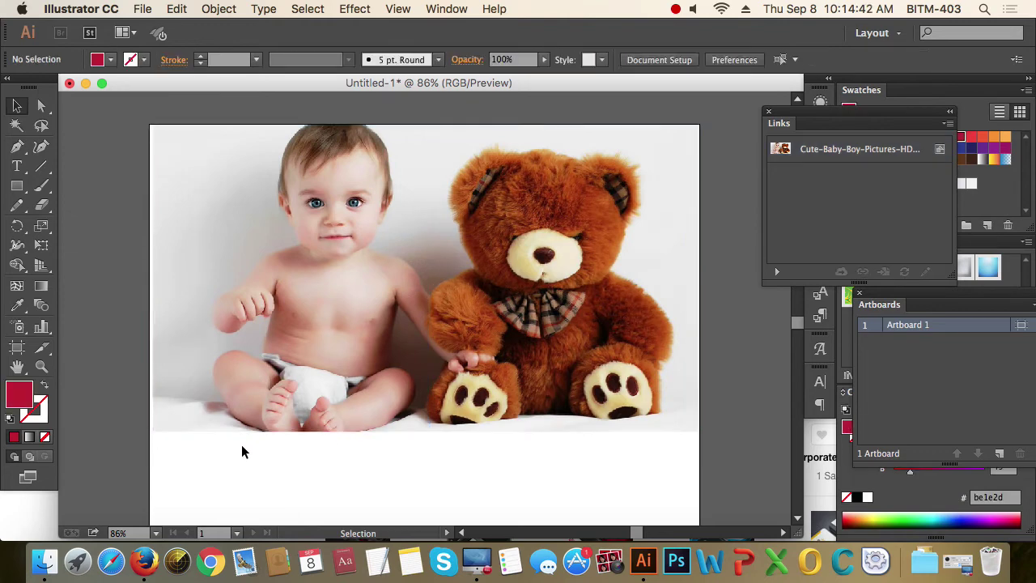
- Refill the rectangle red, move it over the teddy bear and widen it to cover the bear
drag(191, 464, 291, 318)
shift+click(182, 349)
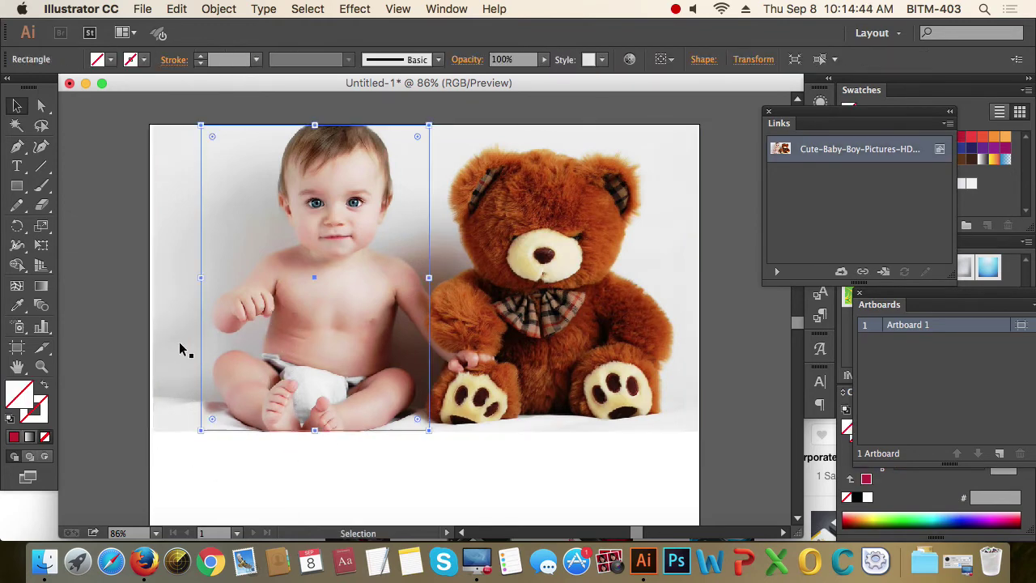
click(14, 437)
click(513, 469)
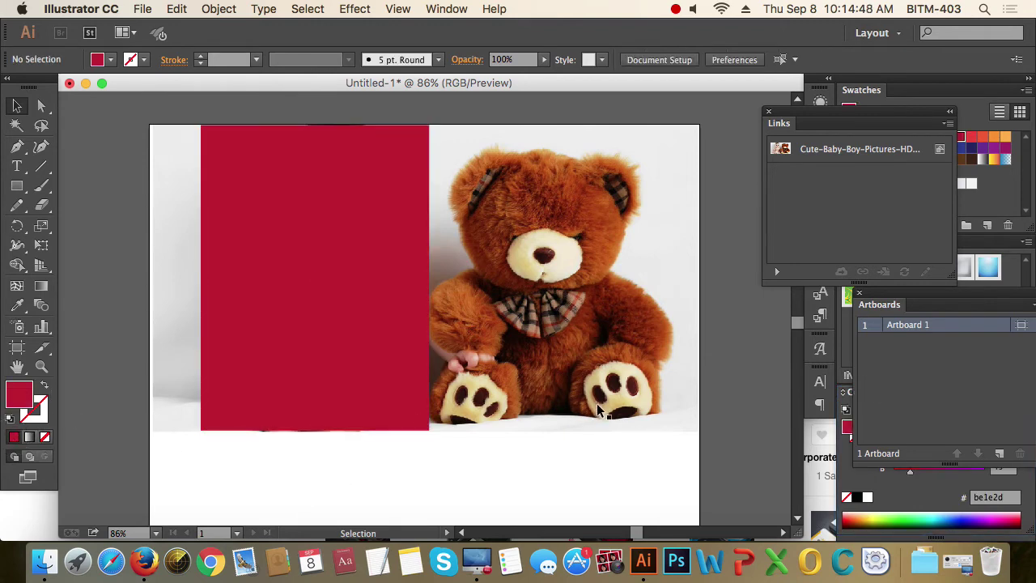
drag(254, 299, 482, 305)
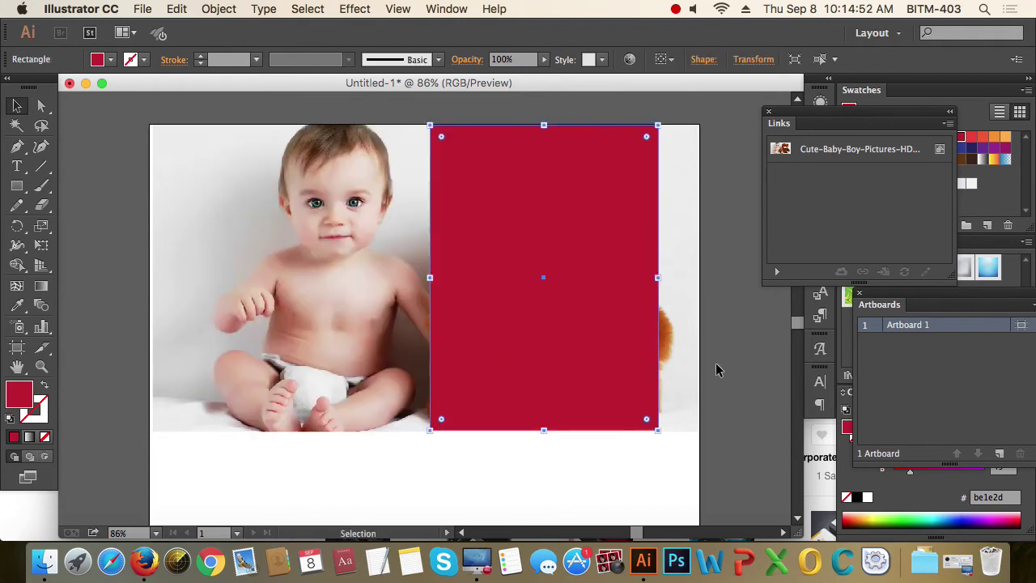
drag(659, 278, 675, 280)
- Mask the photo with the rectangle via Object > Clipping Mask > Make, leaving only the bear
drag(620, 463, 476, 224)
right_click(476, 224)
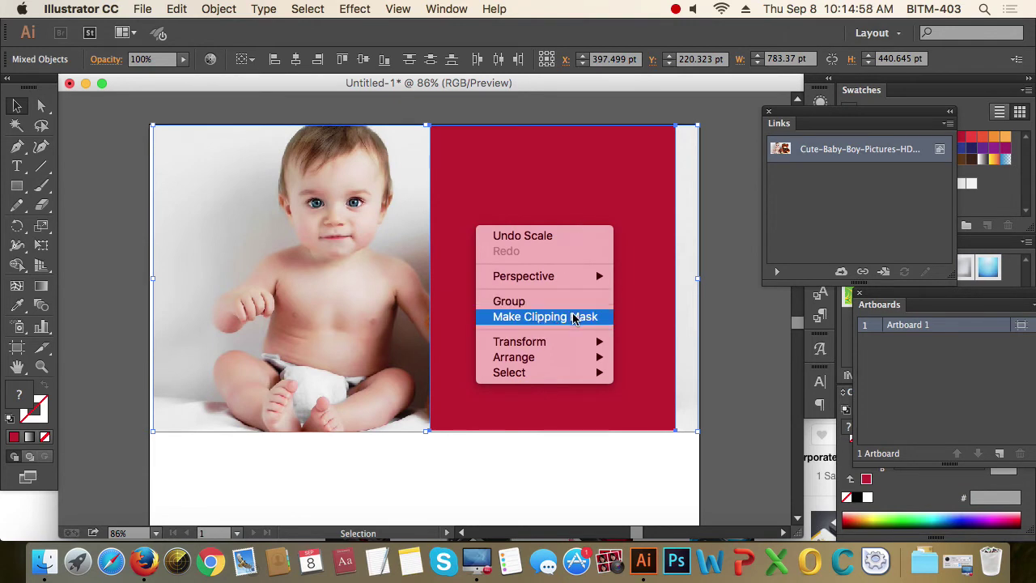
click(571, 416)
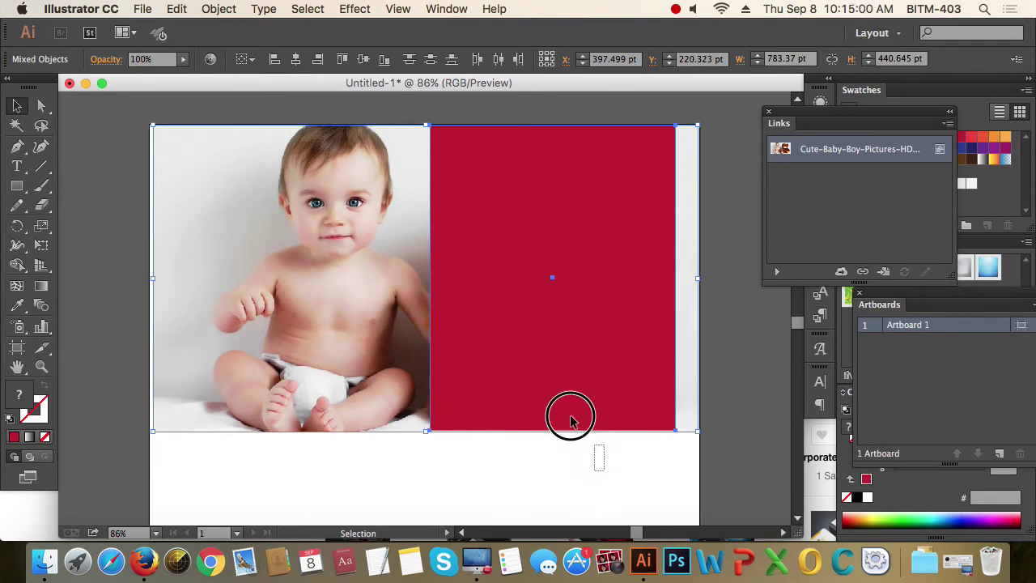
click(234, 8)
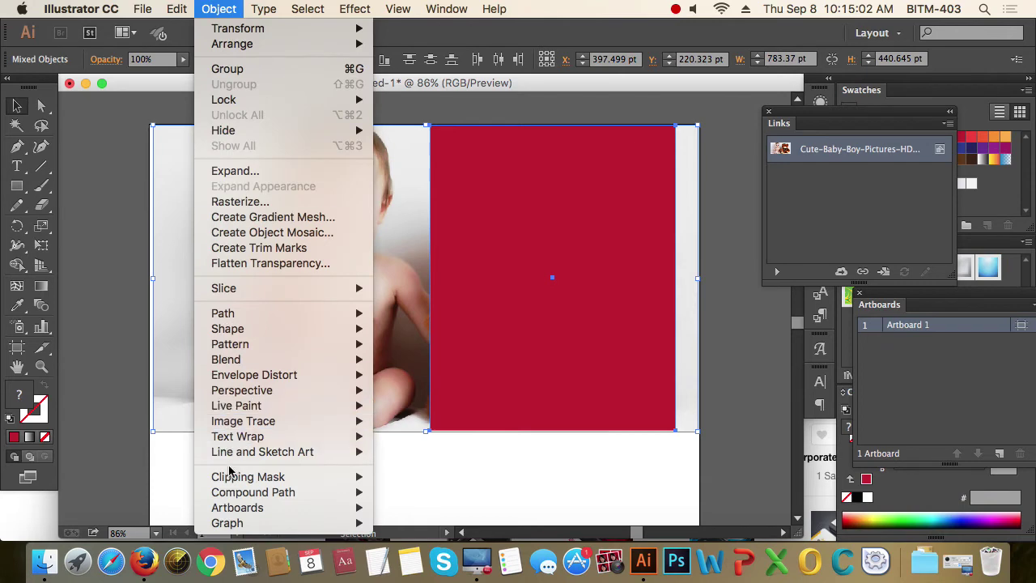
mouse_move(225, 478)
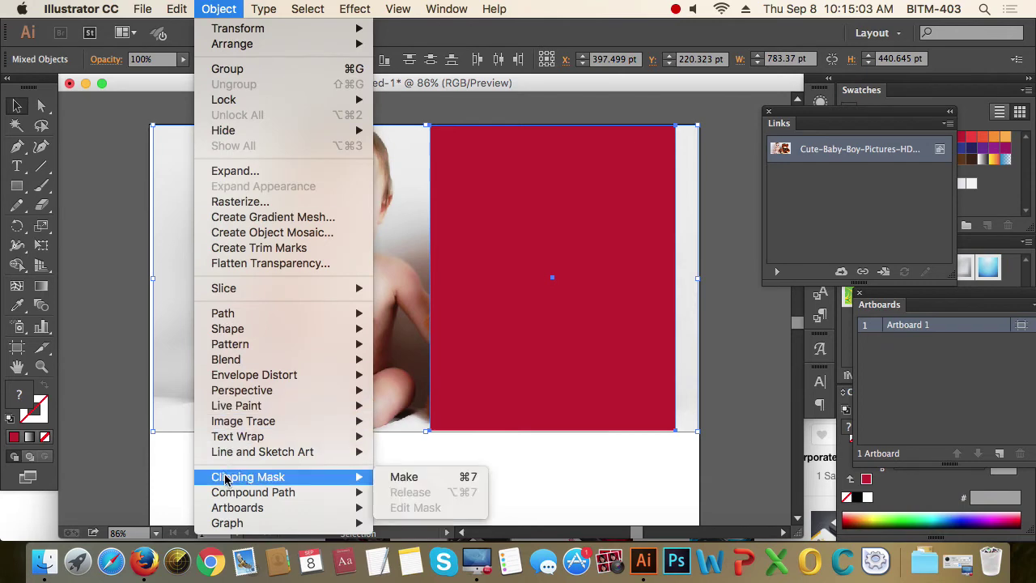
click(458, 478)
click(518, 471)
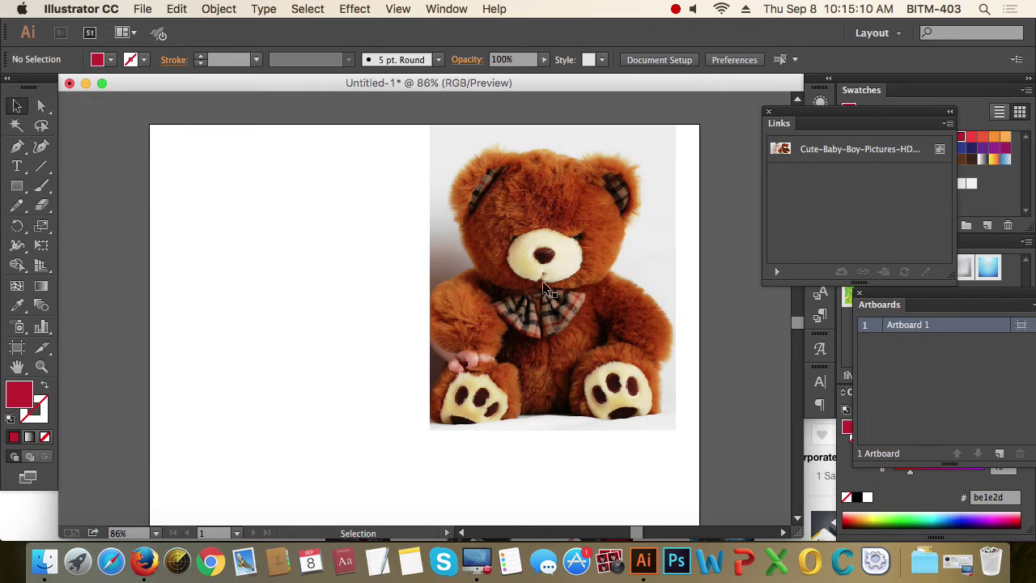
drag(847, 115, 858, 114)
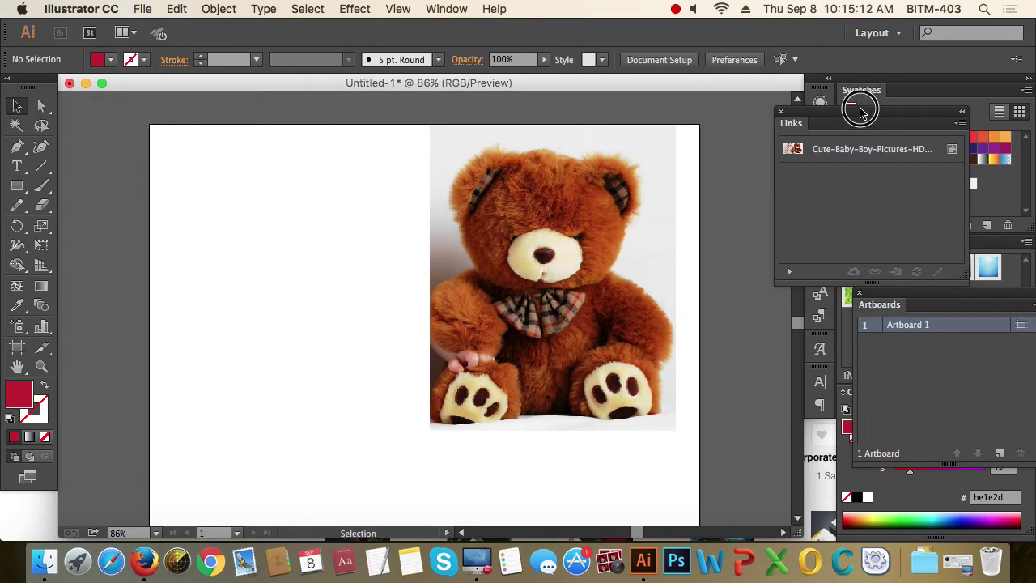
- Create a text object with three lines of random gibberish and exit text editing
click(781, 113)
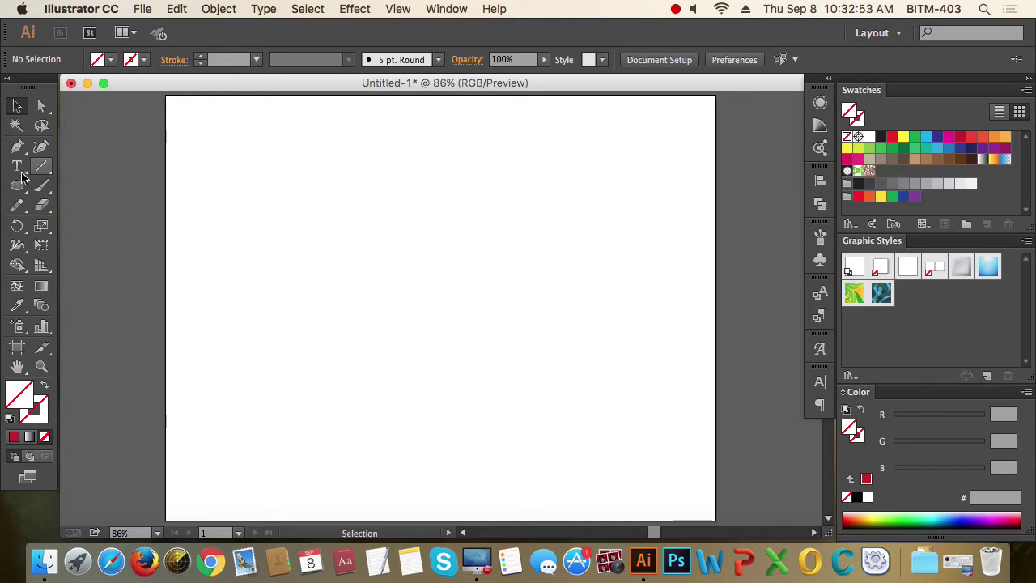
click(19, 167)
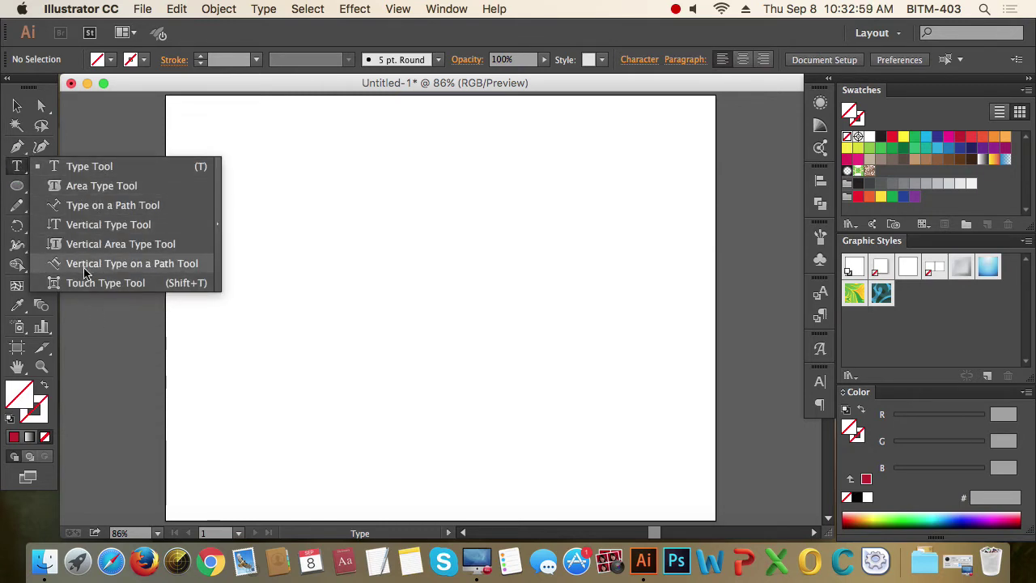
click(17, 167)
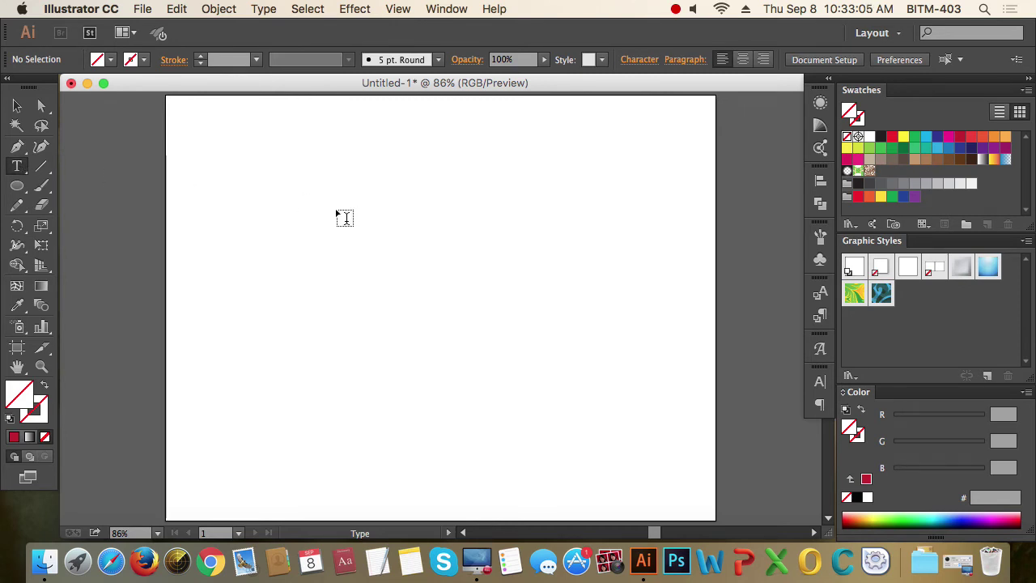
click(345, 217)
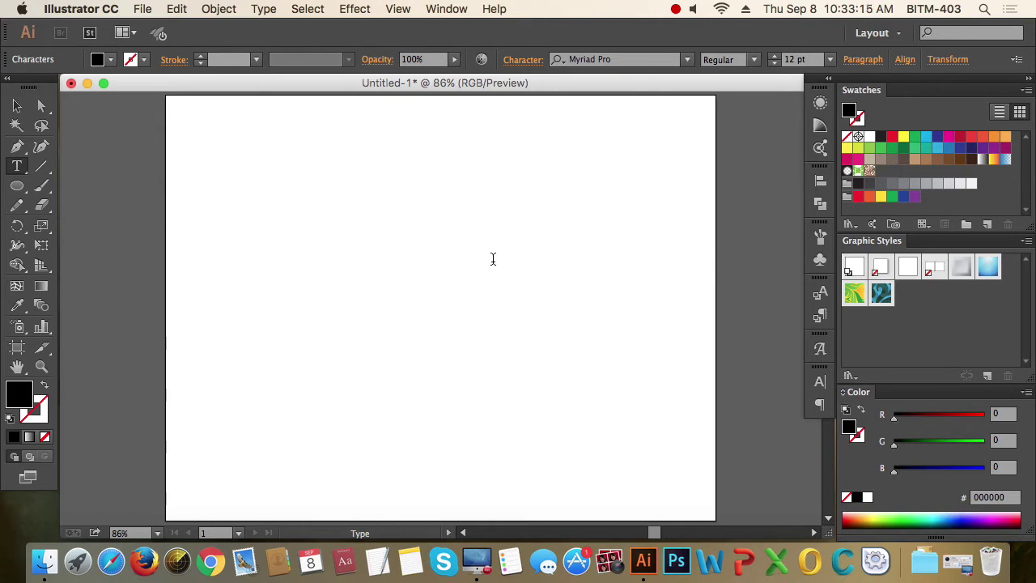
text(fjbnl;dgkjbnzldkg;bn;skgdj;a)
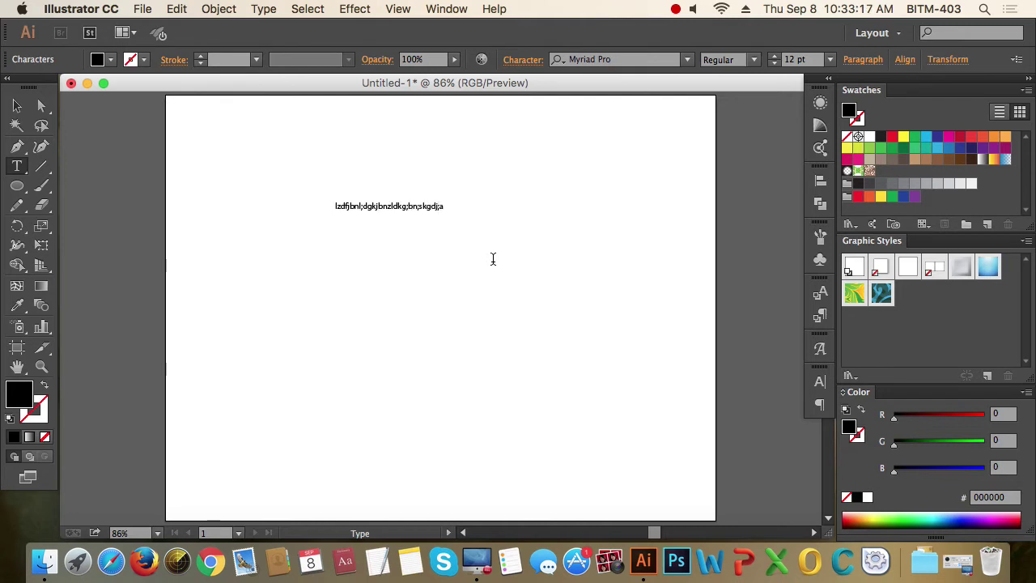
text(eroh'aer[og mh)
key(Return)
text(kdxzjhbn;zfdohnz;fhoijzdf;iohbj;fdijo)
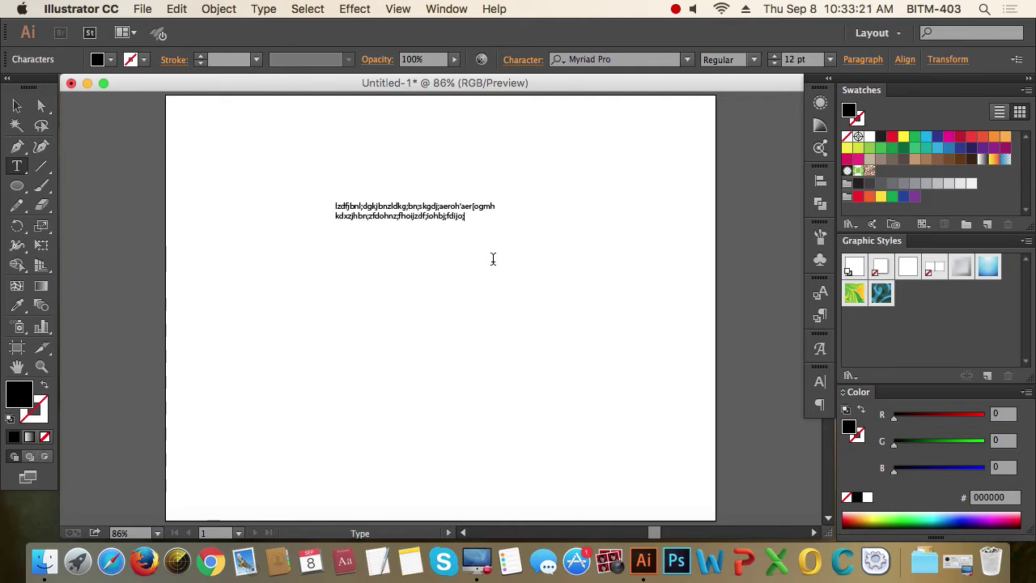
text(;)
key(Return)
text('gjdz;gx;bn;dgxzlbn;d)
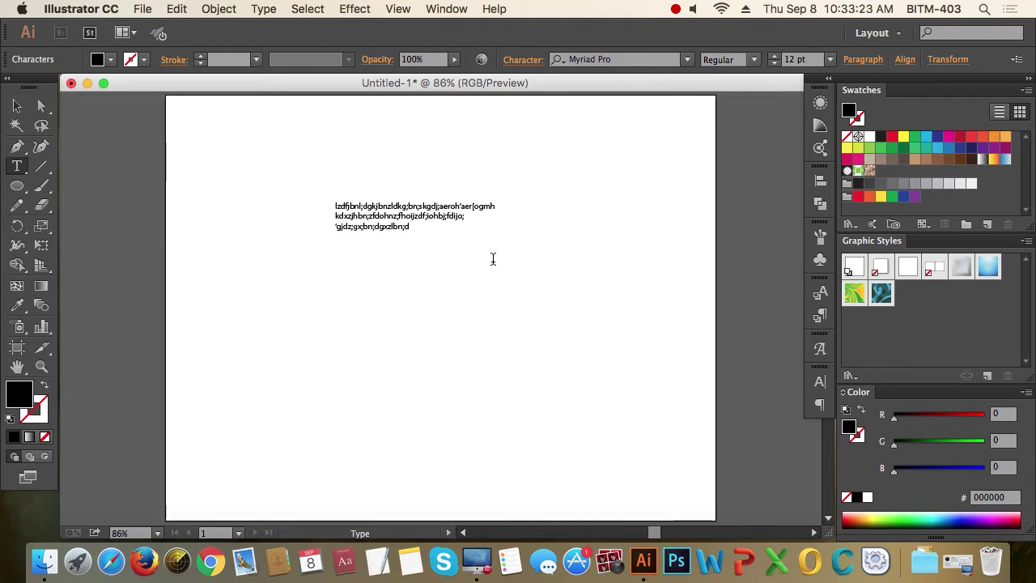
text(goiofgixnj)
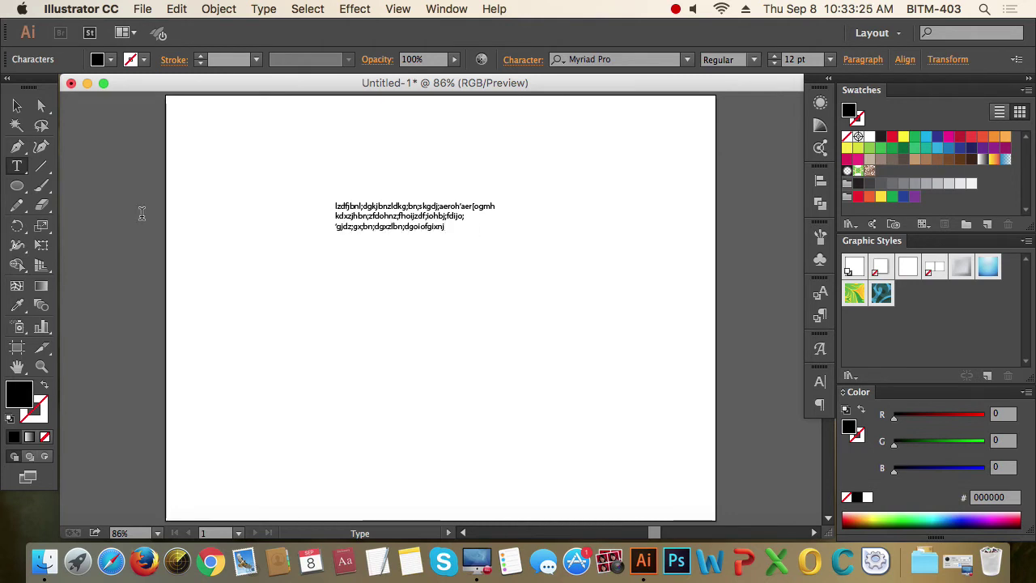
click(17, 106)
scroll(452, 233, up, 3)
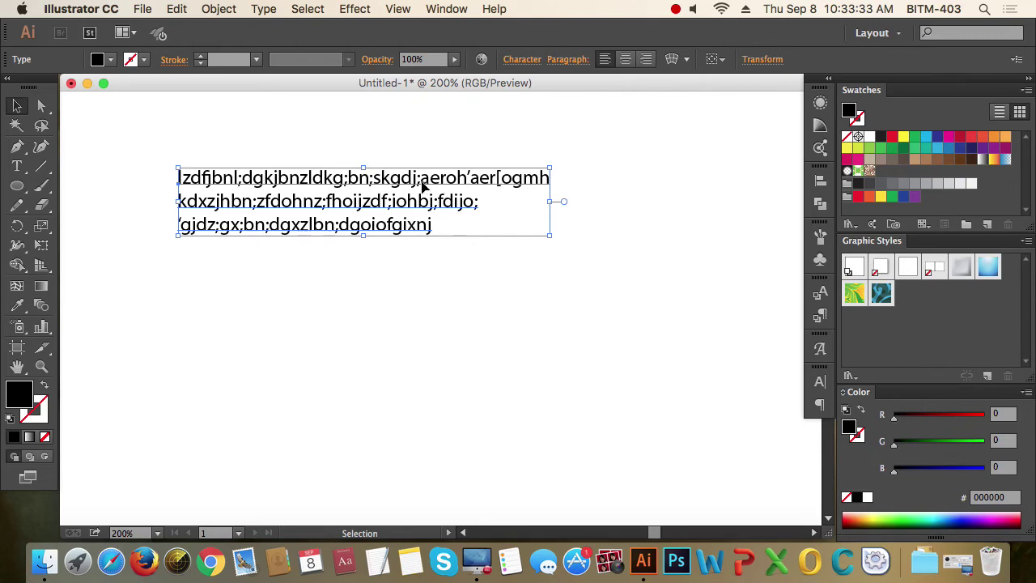
- Shift the text block right, nudge it back left, then highlight all three lines of text
drag(379, 181, 425, 188)
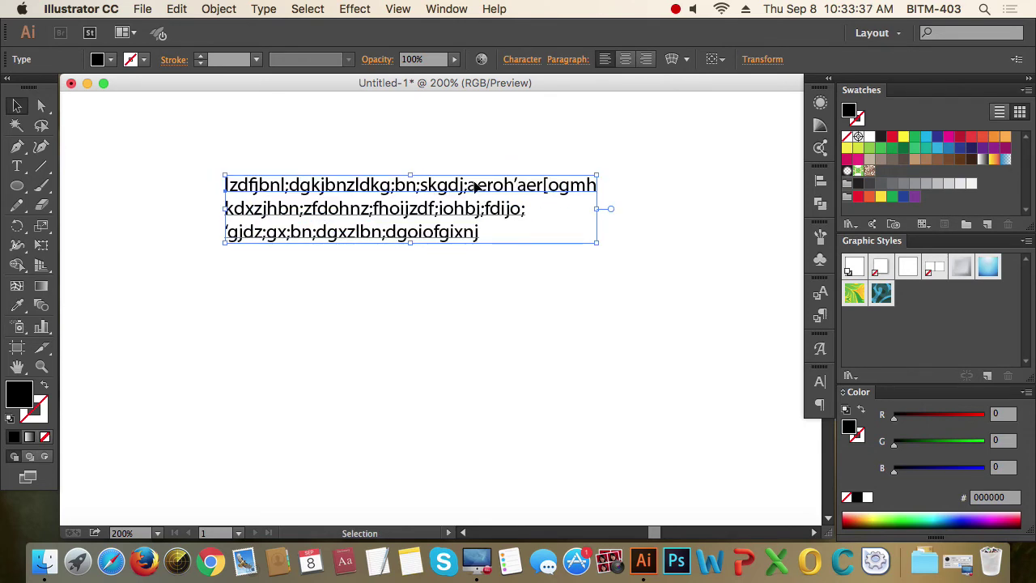
key(shift+Left)
click(541, 280)
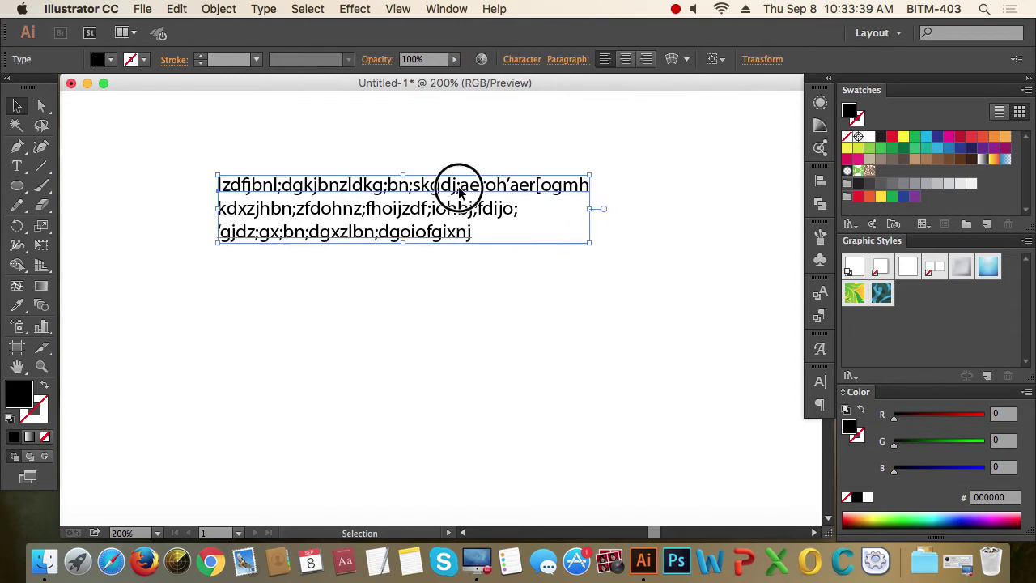
double_click(461, 191)
drag(469, 246, 199, 178)
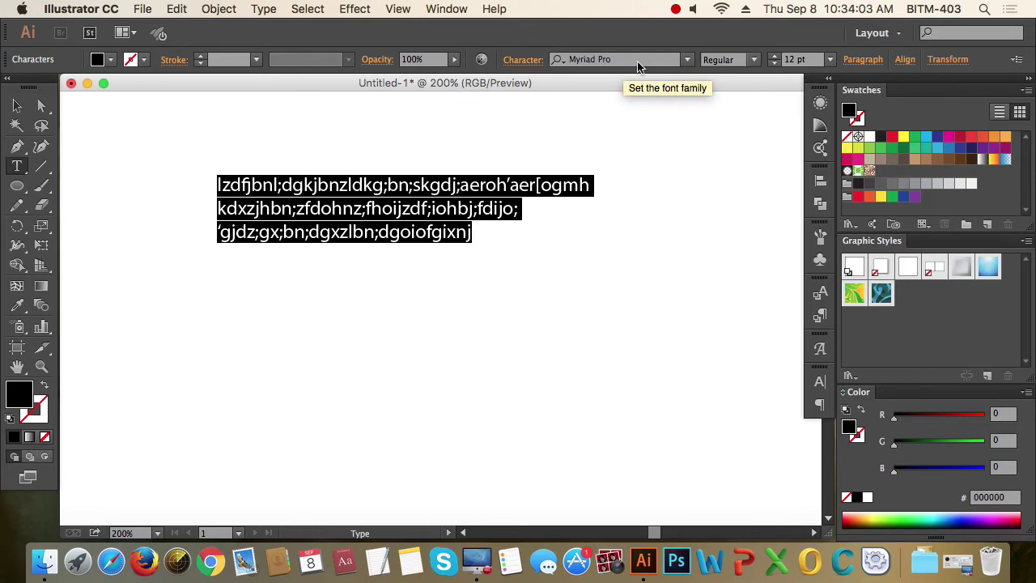
- Browse the font family and style lists, leaving the text in Myriad Pro
click(686, 60)
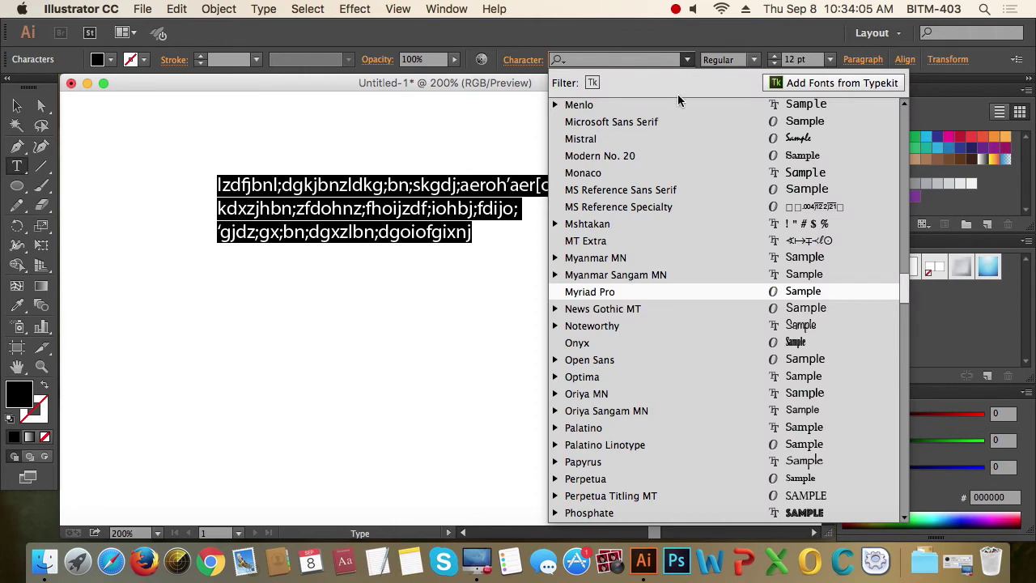
scroll(694, 350, down, 1)
scroll(694, 350, down, 8)
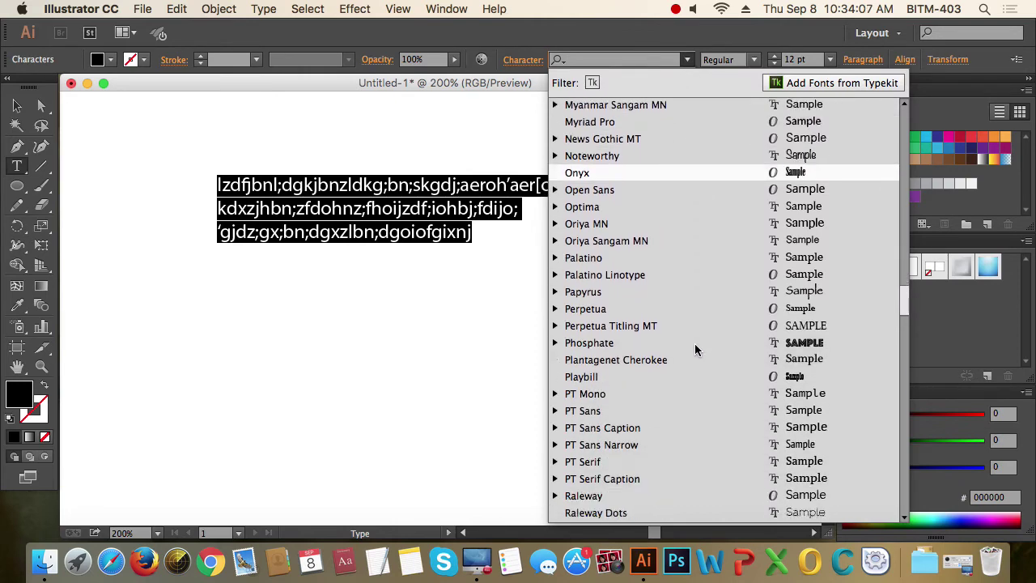
scroll(694, 349, up, 9)
scroll(695, 343, up, 15)
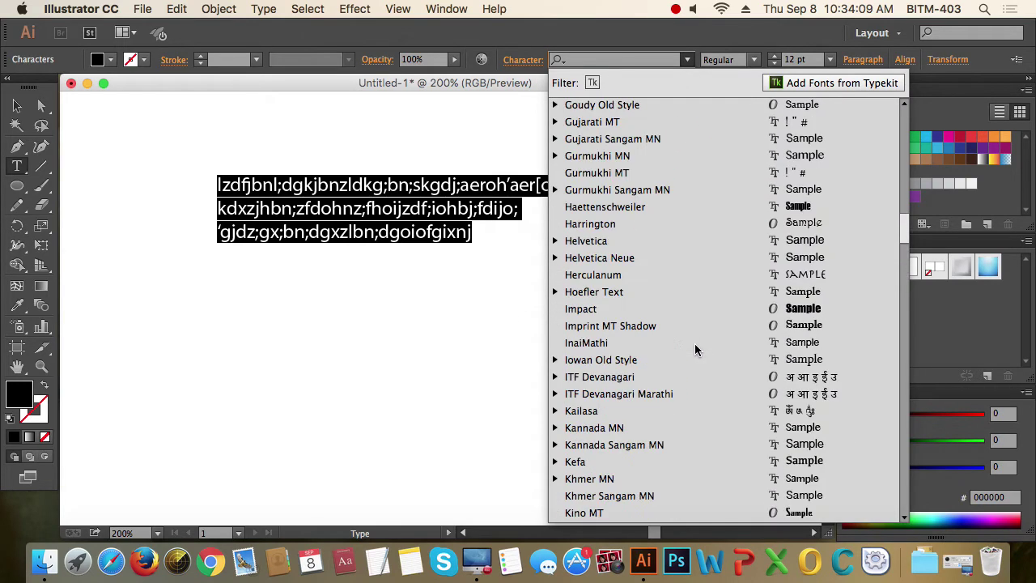
scroll(695, 342, up, 14)
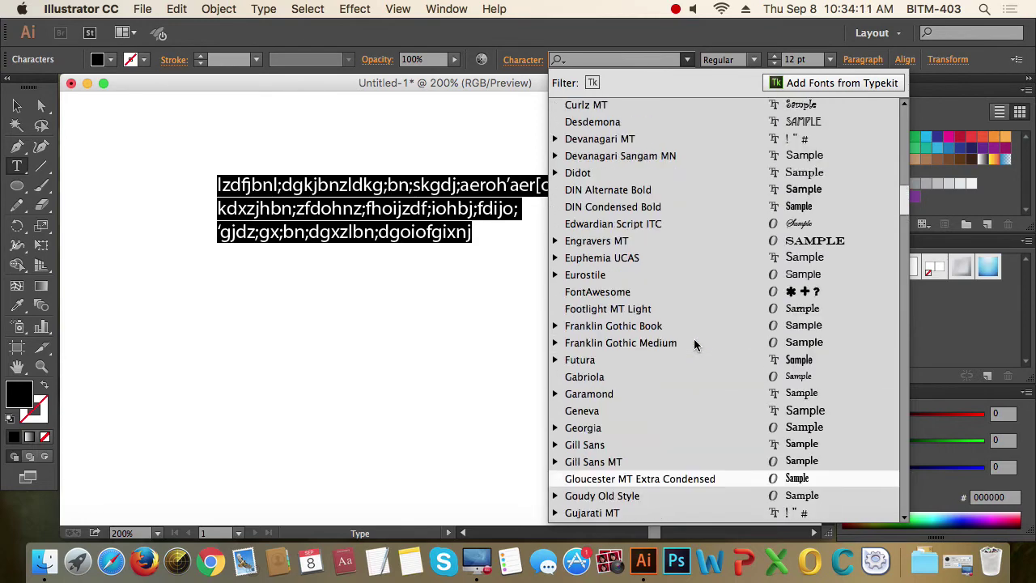
scroll(694, 344, up, 10)
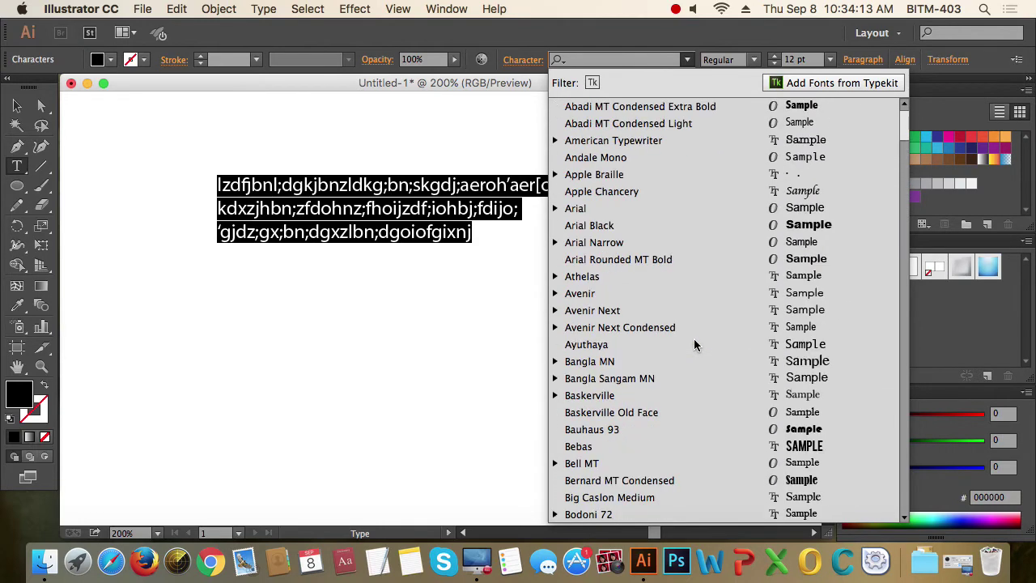
click(687, 60)
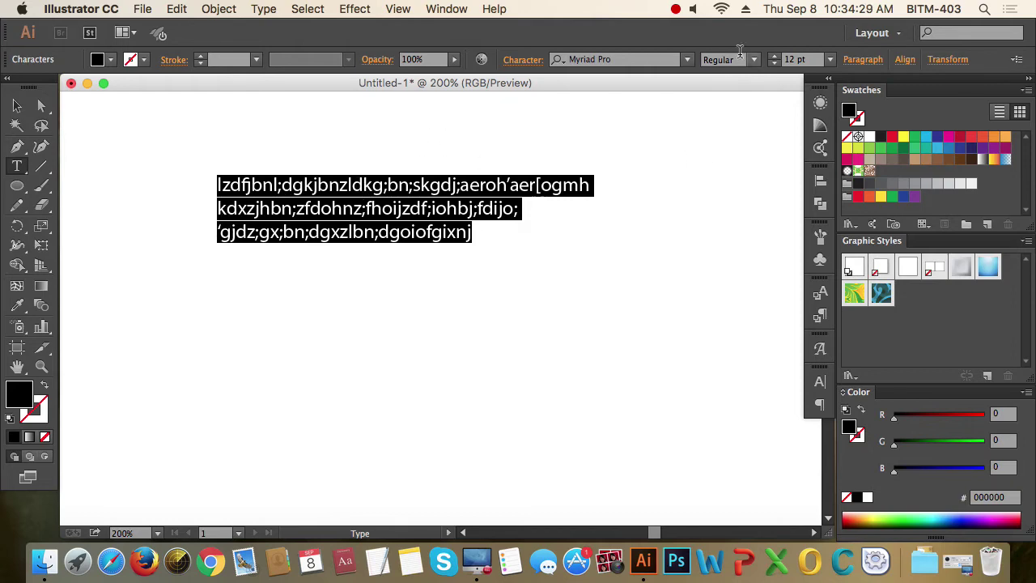
click(686, 60)
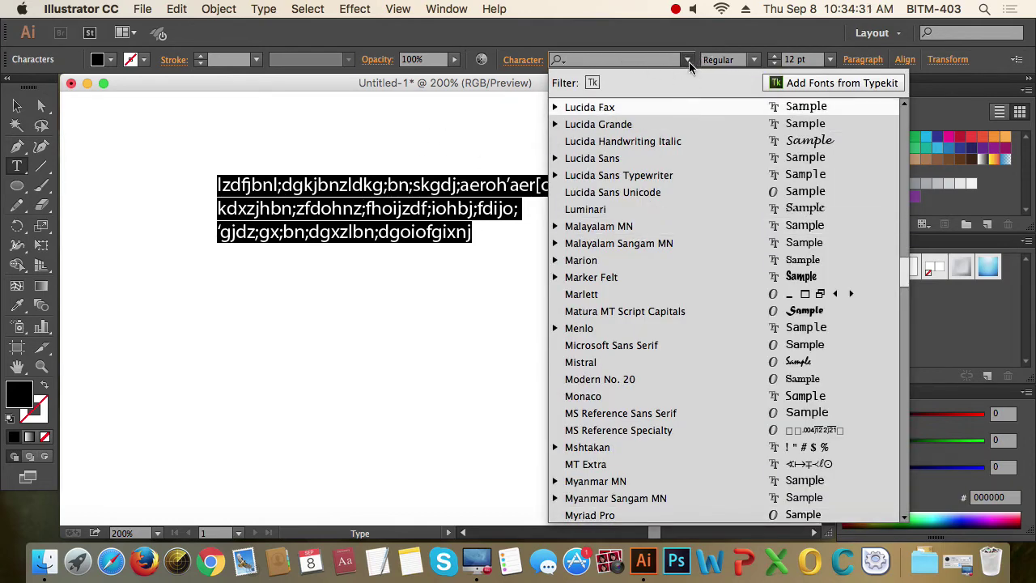
click(688, 60)
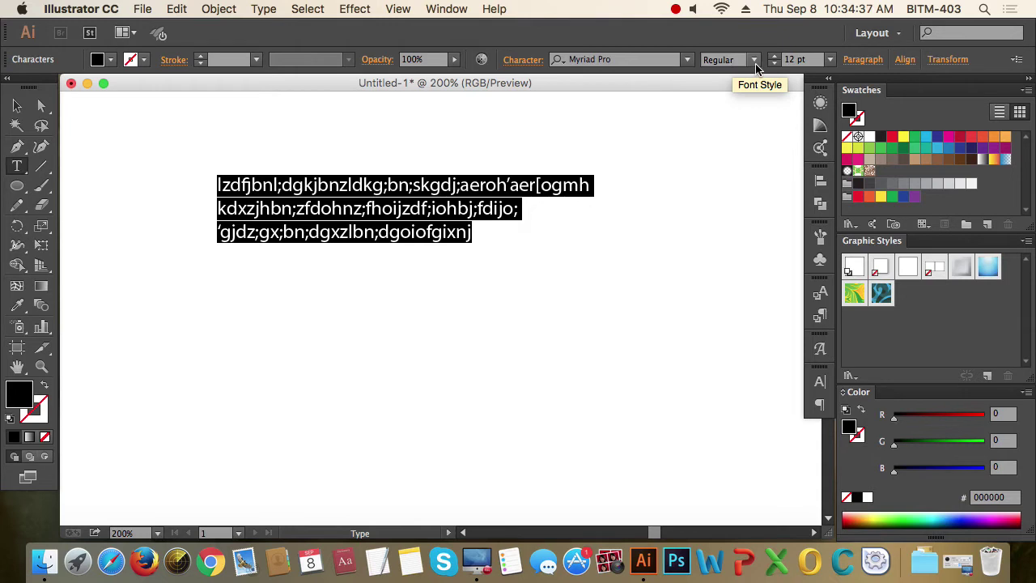
click(755, 65)
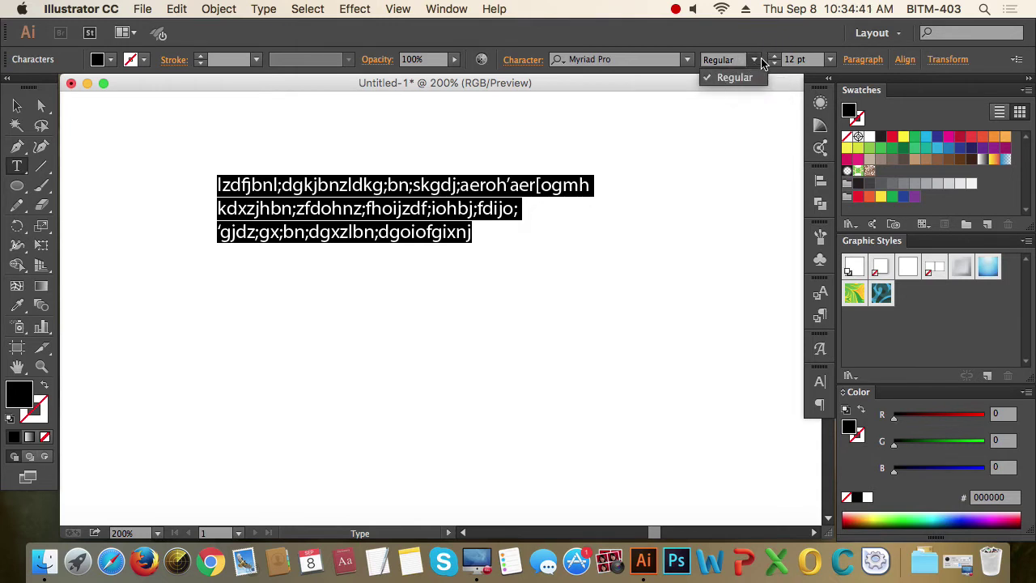
click(755, 73)
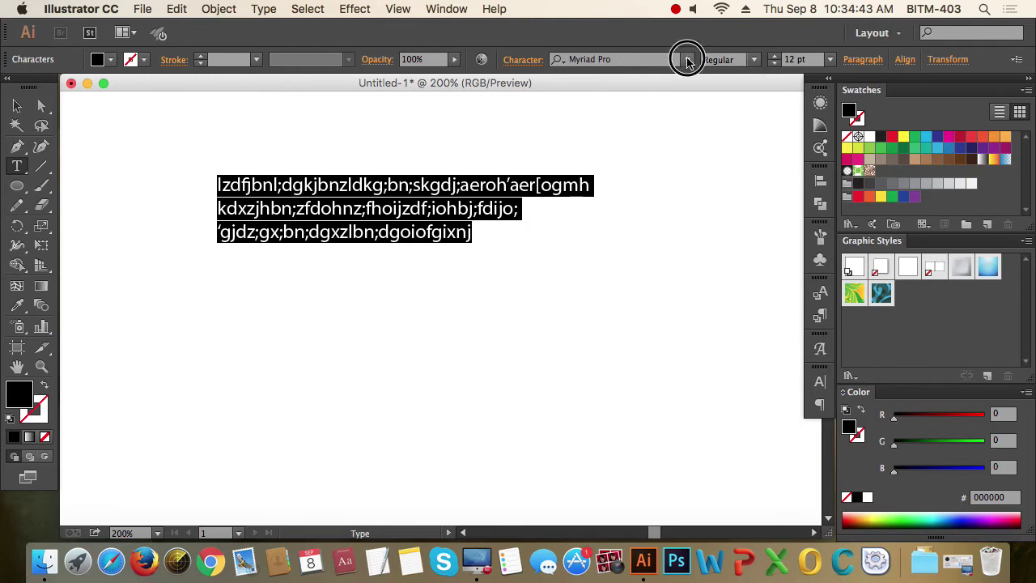
- Pick Century Gothic from the font family list for the selected text
click(686, 59)
scroll(621, 301, down, 10)
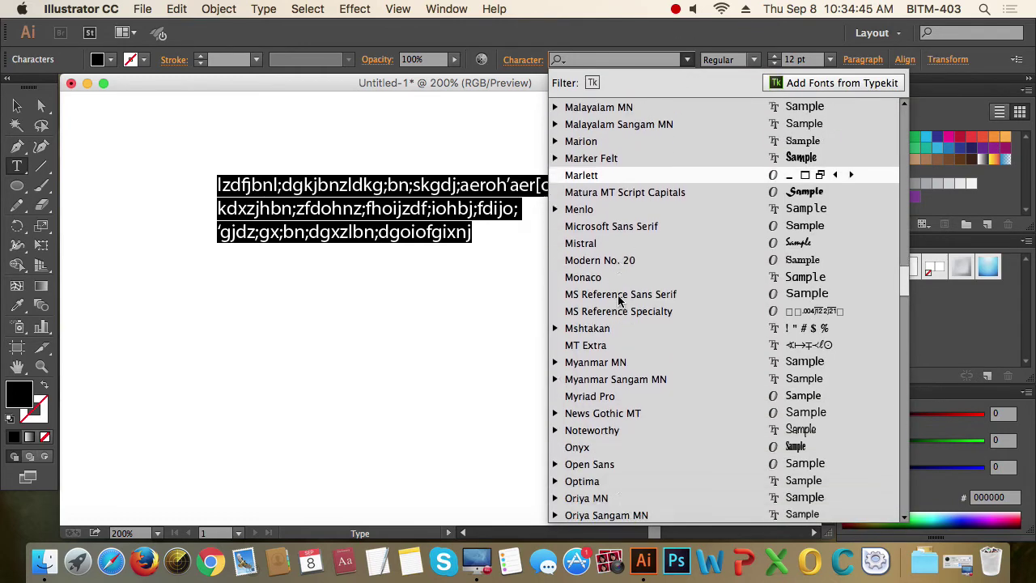
scroll(619, 295, up, 15)
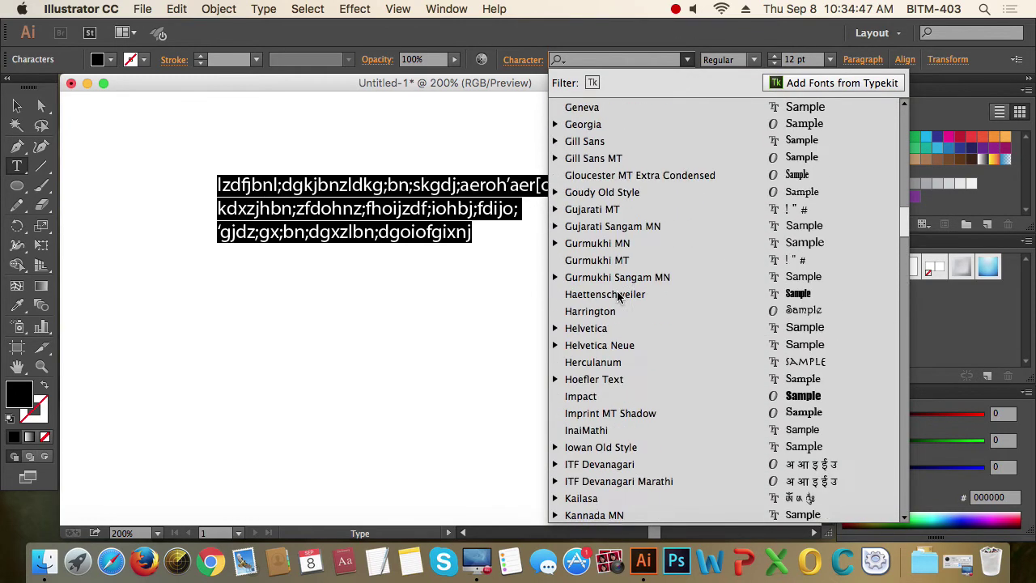
scroll(619, 293, down, 2)
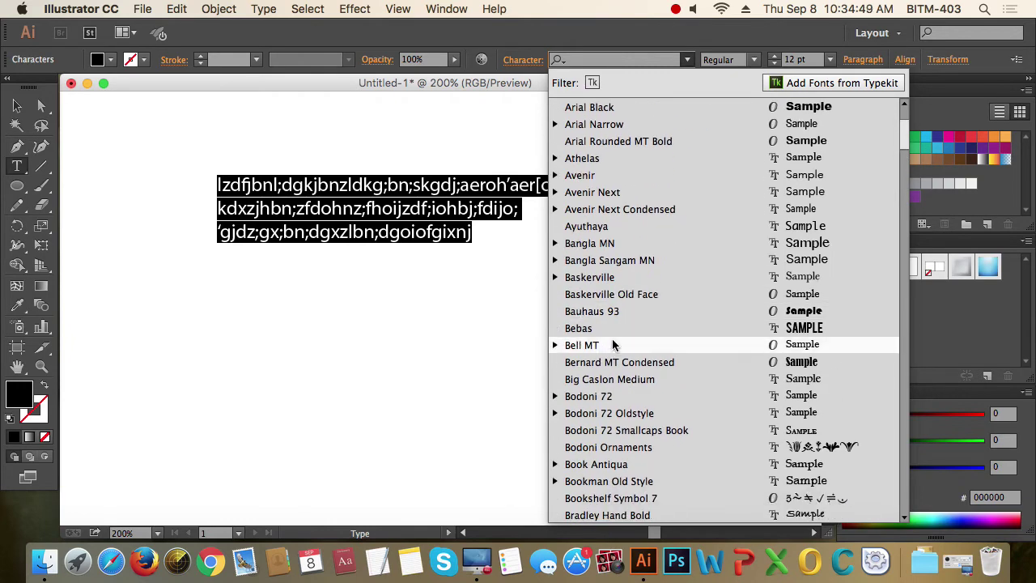
scroll(614, 344, down, 5)
scroll(614, 343, down, 10)
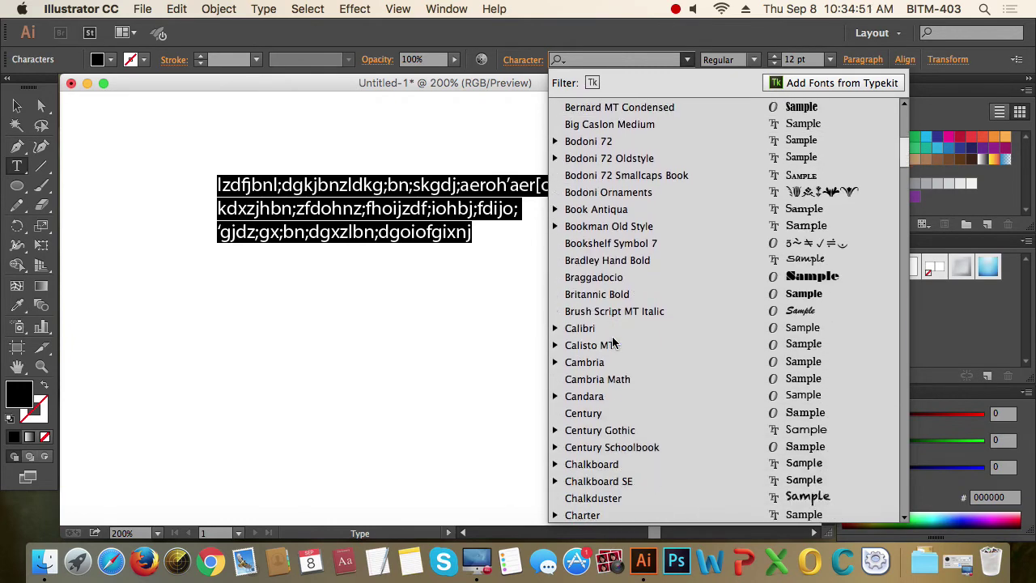
click(609, 430)
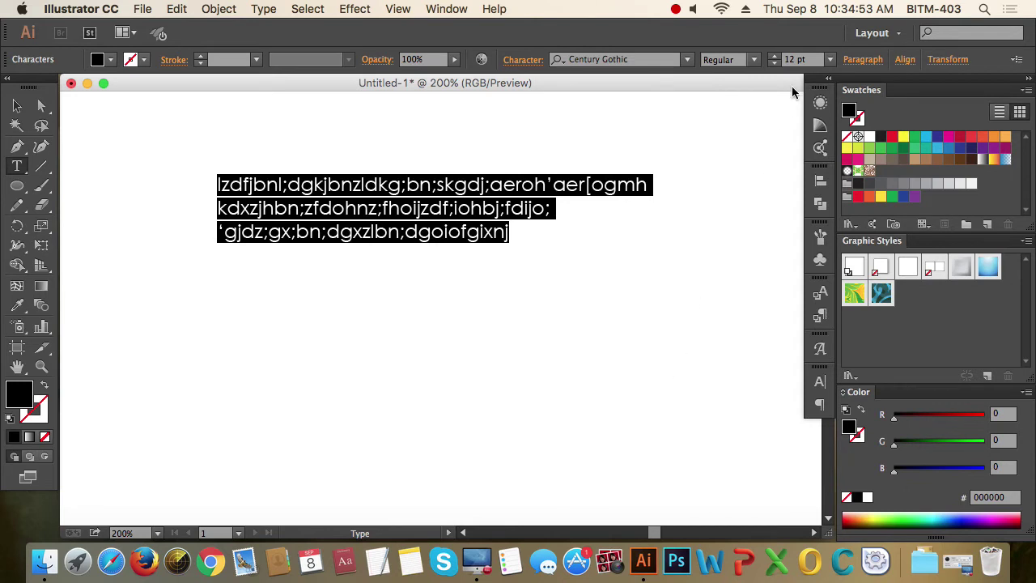
- Set the Century Gothic style to Bold, then change it to Bold Italic
click(757, 64)
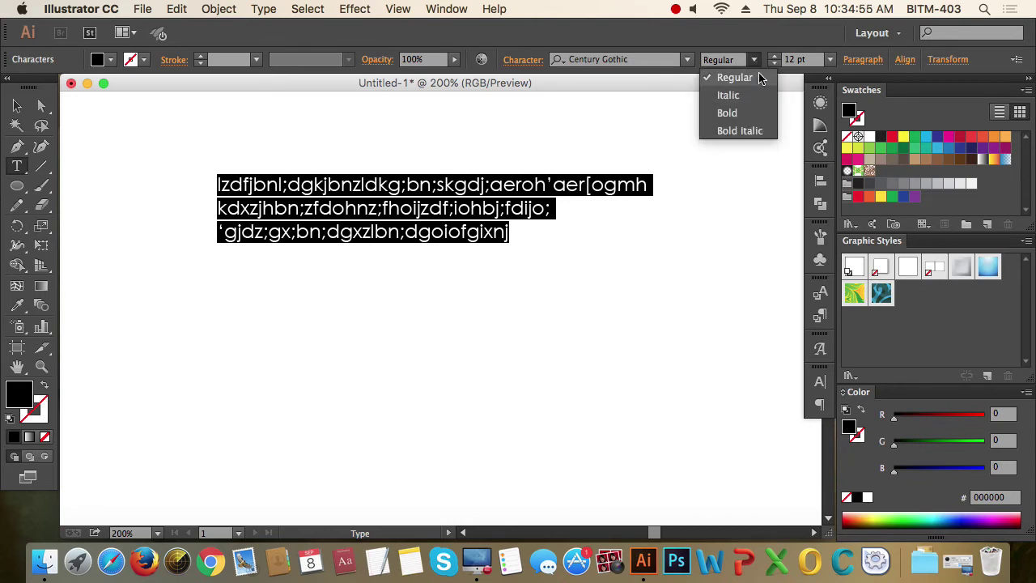
click(728, 115)
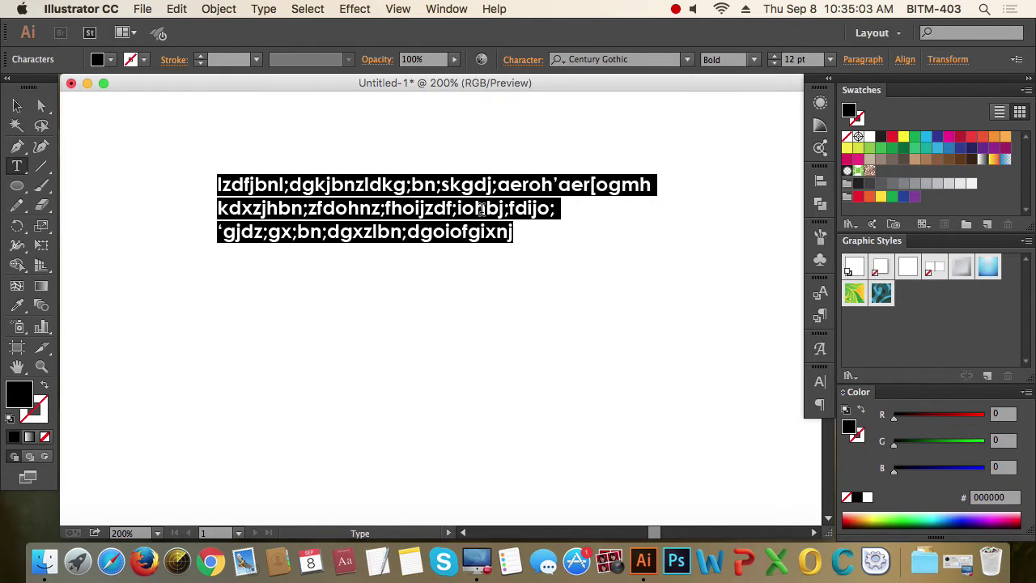
click(754, 59)
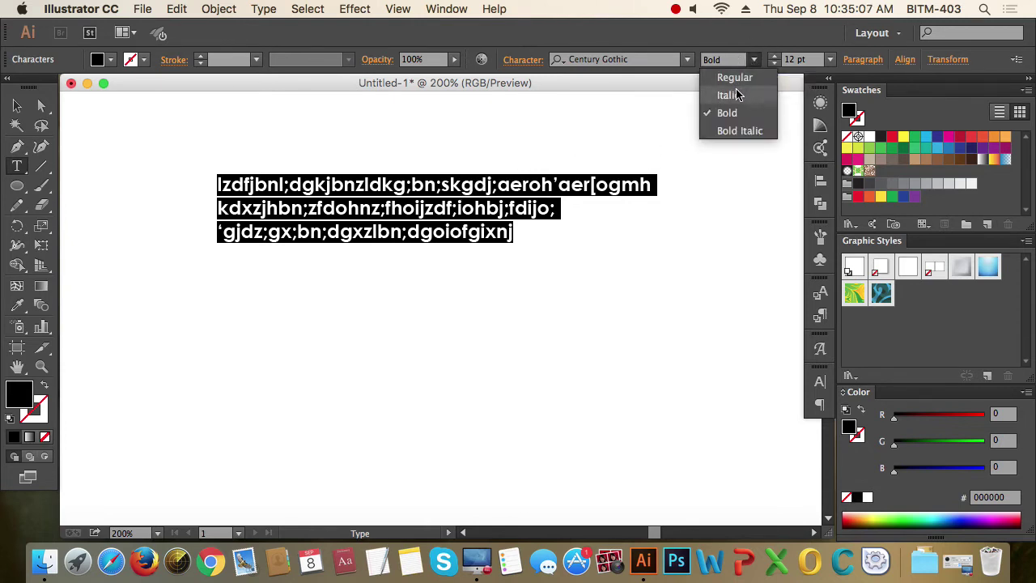
click(739, 131)
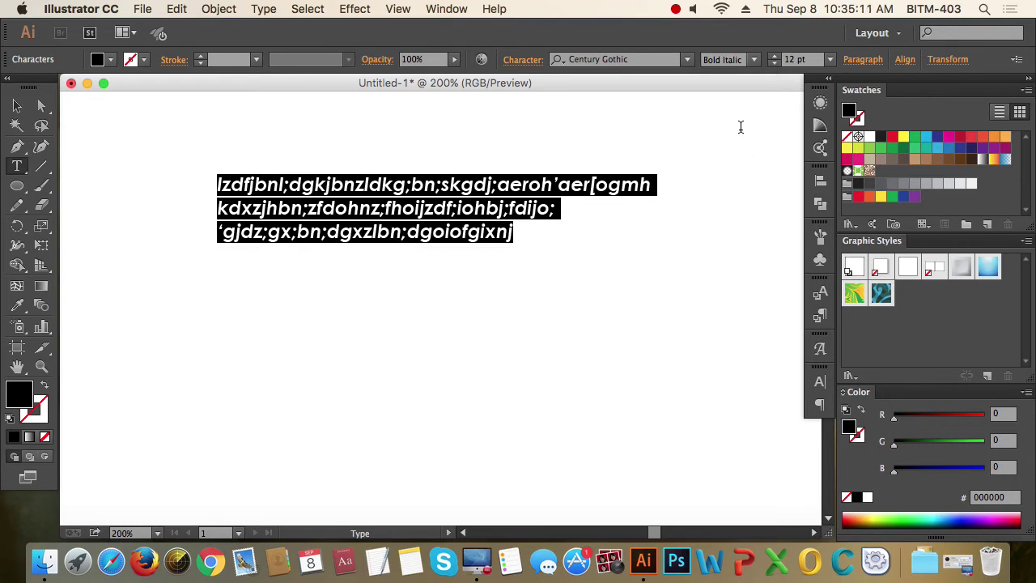
click(754, 60)
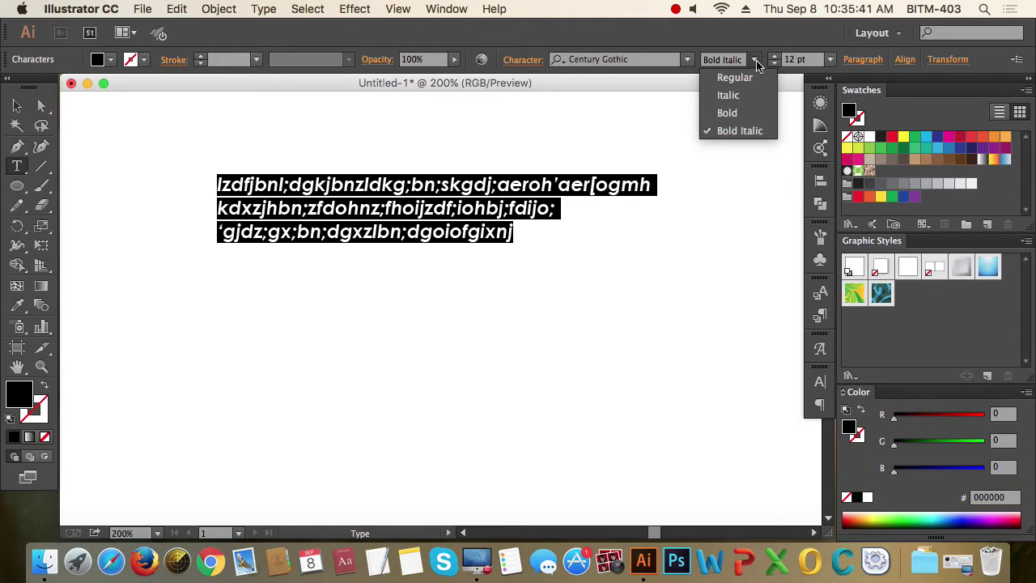
click(640, 58)
- Type 'rale' in the font field to apply Raleway Thin, keep the Thin style, then deselect
click(644, 60)
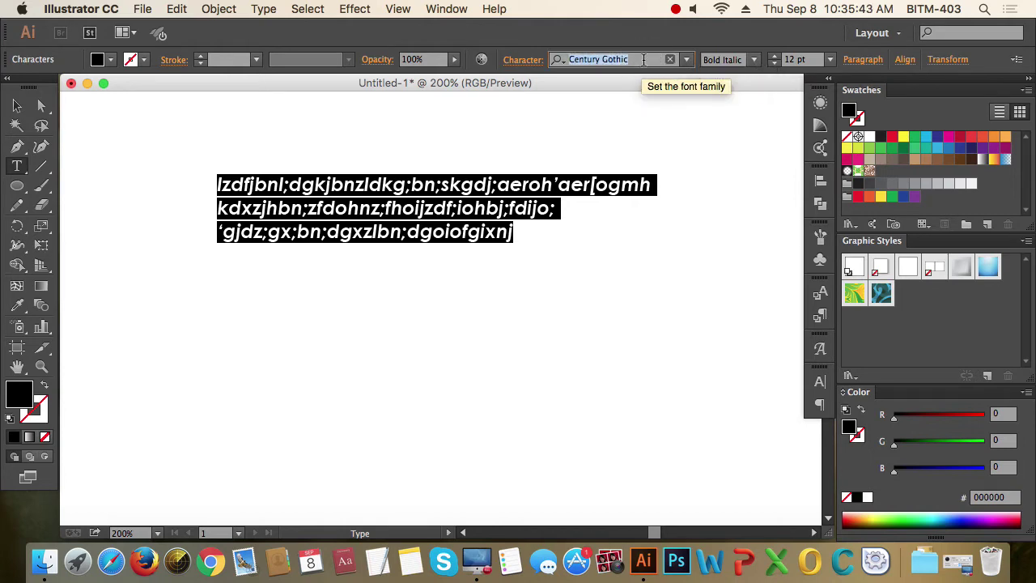
text(rale)
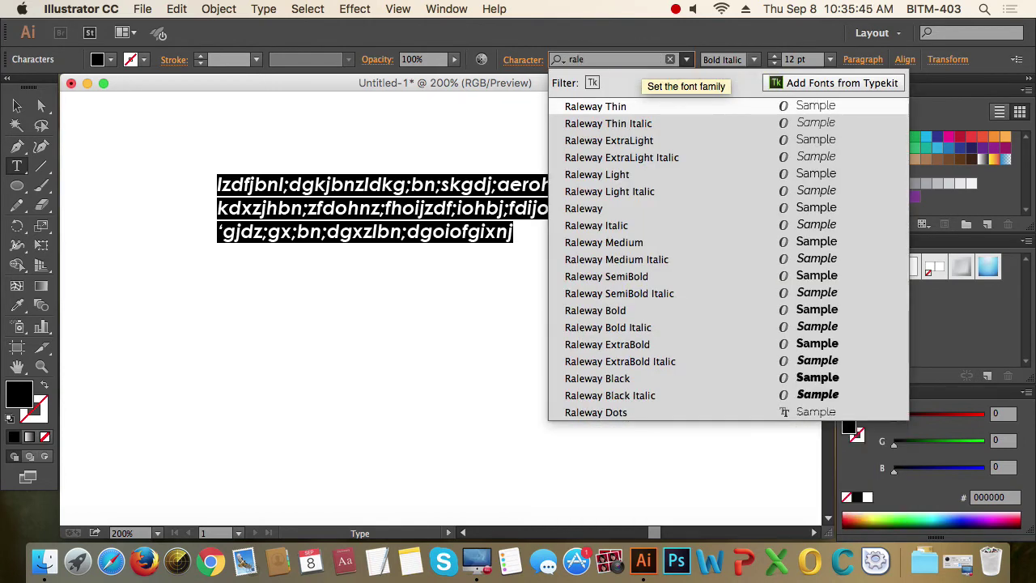
click(652, 106)
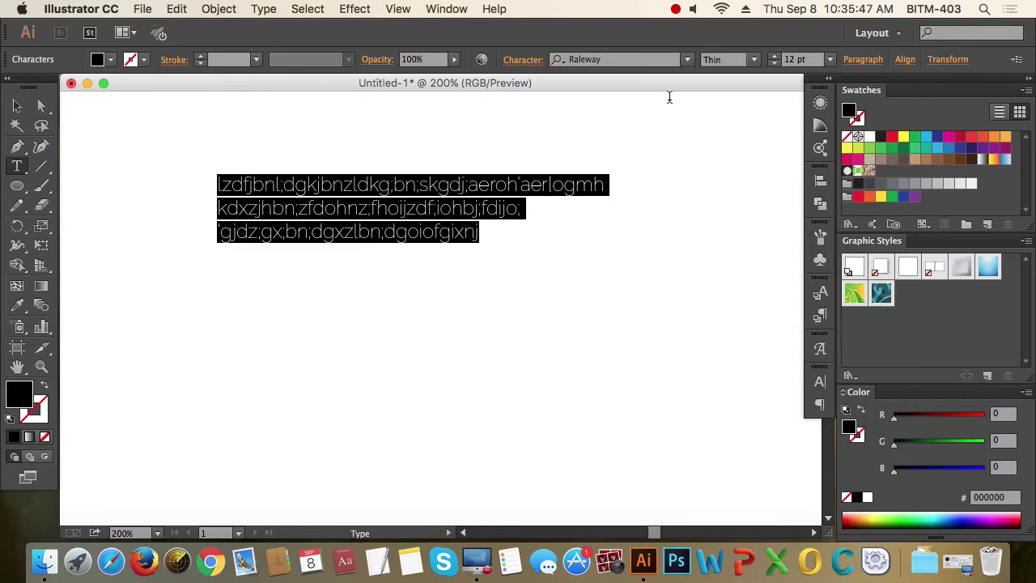
click(754, 60)
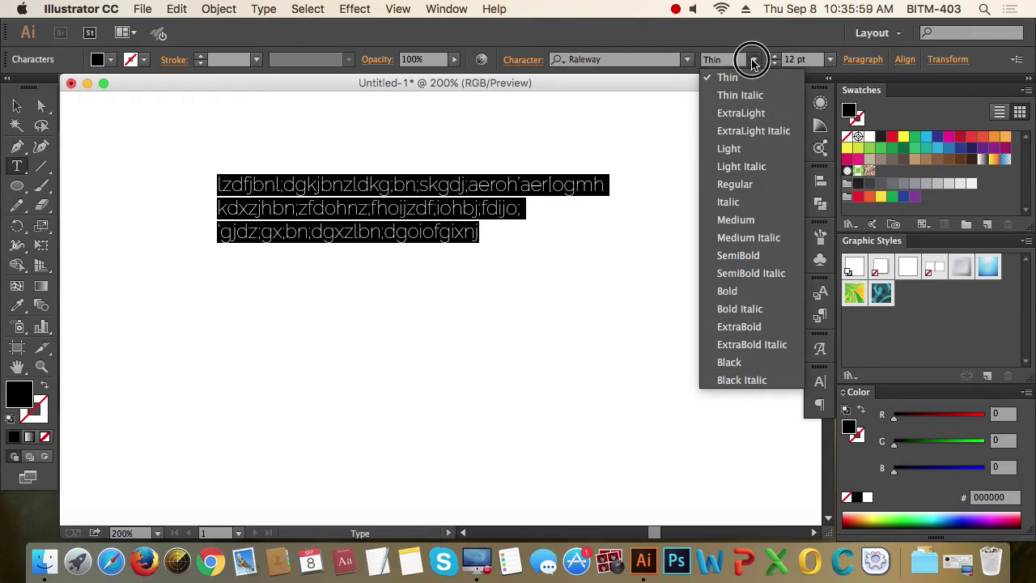
click(746, 58)
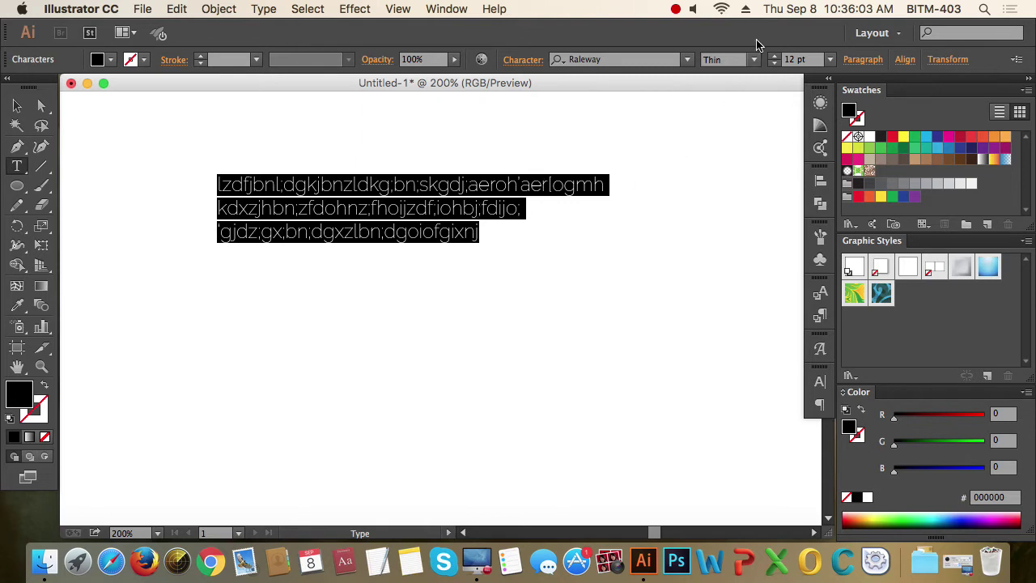
click(376, 218)
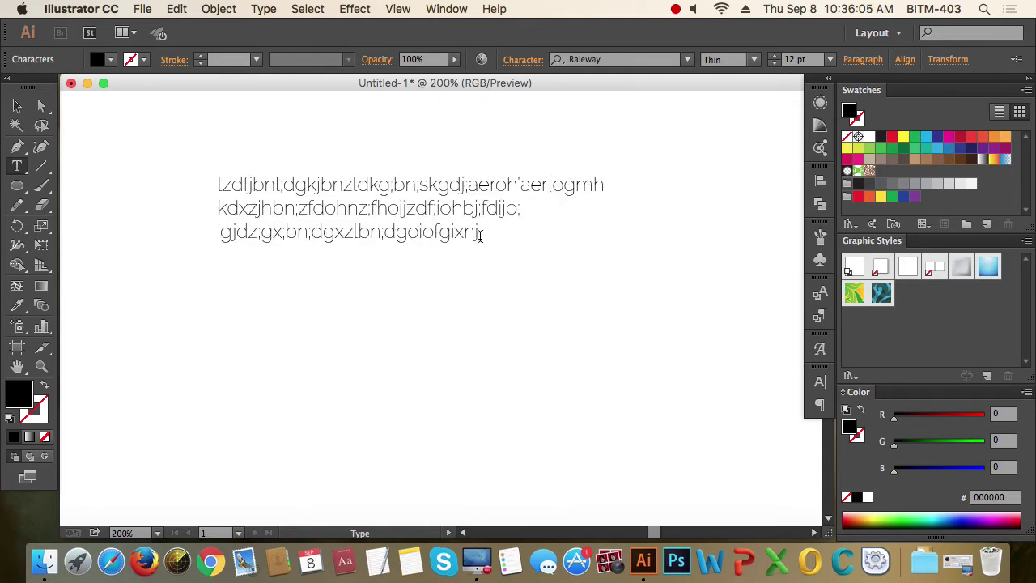
- Select the paragraph text and raise the font size to 19 pt, then return it to 12 pt
drag(480, 233, 200, 145)
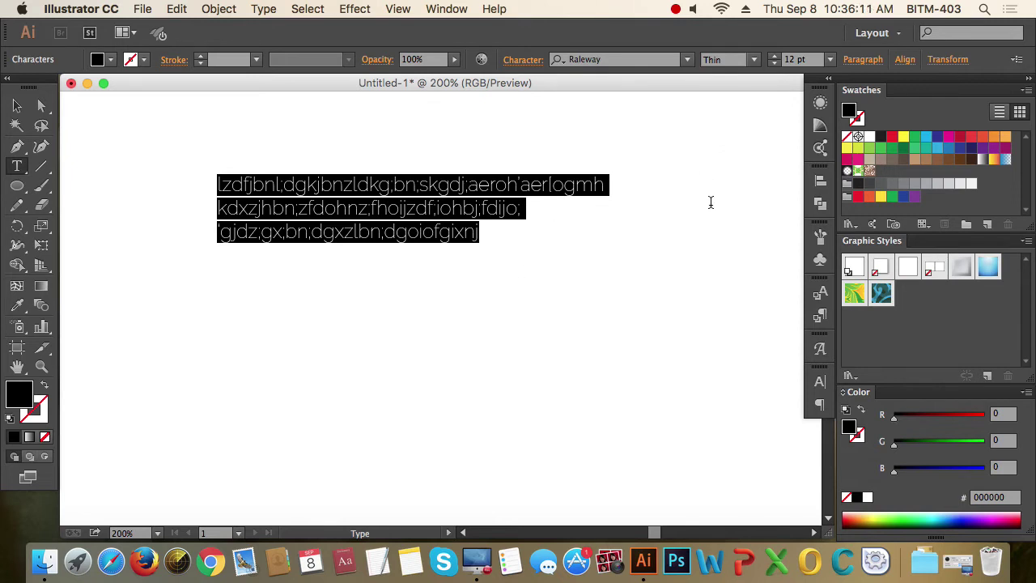
click(774, 56)
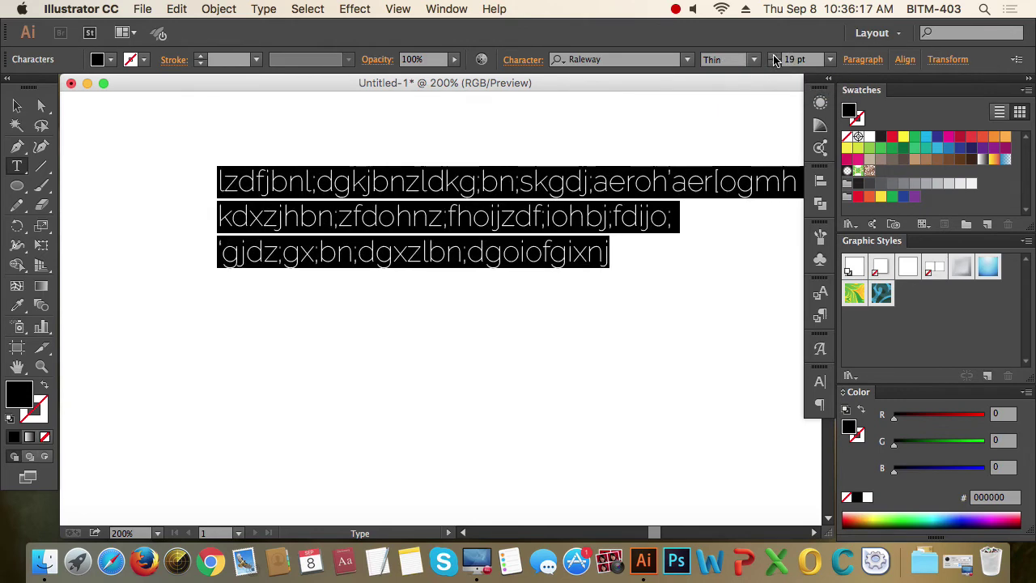
click(773, 63)
click(773, 63)
click(773, 63)
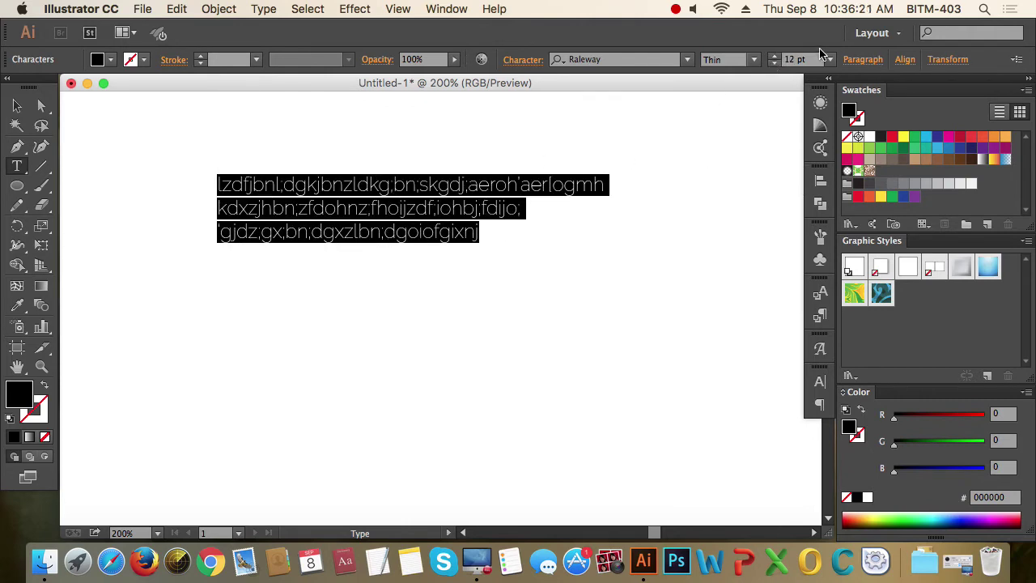
- Drag the text block up and to the left on the artboard with the Selection tool
click(425, 215)
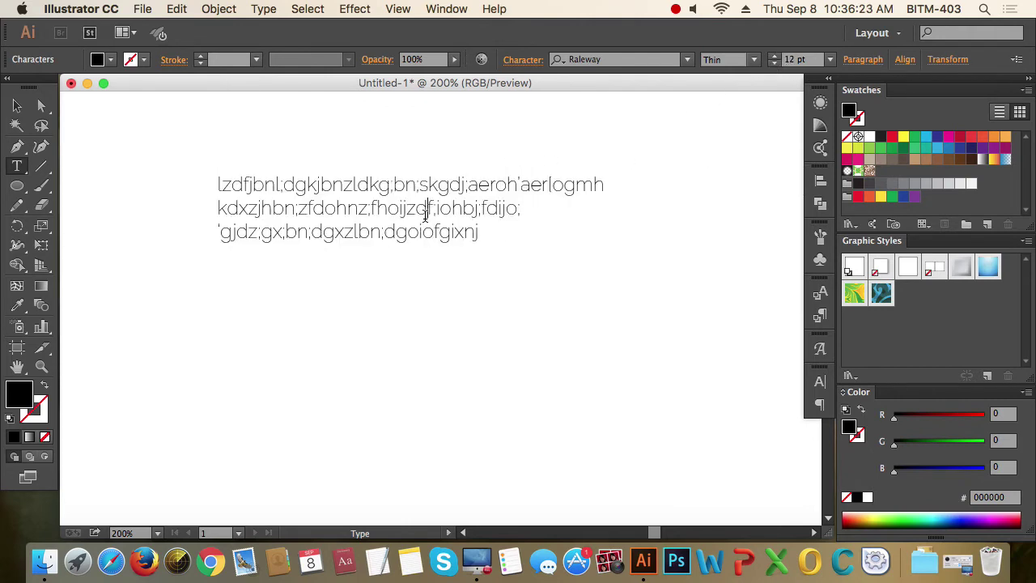
drag(478, 233, 208, 174)
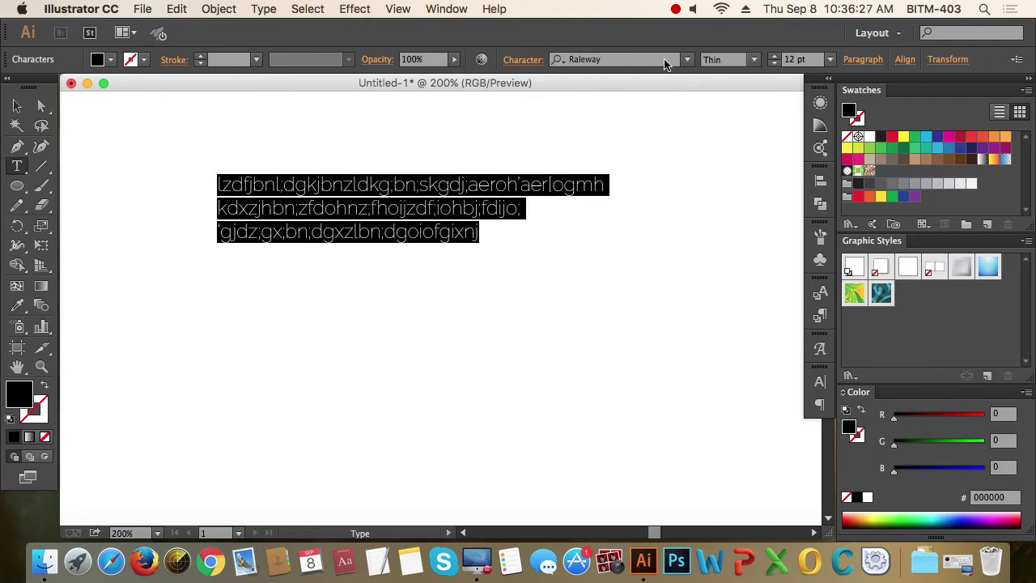
click(18, 107)
drag(316, 189, 227, 149)
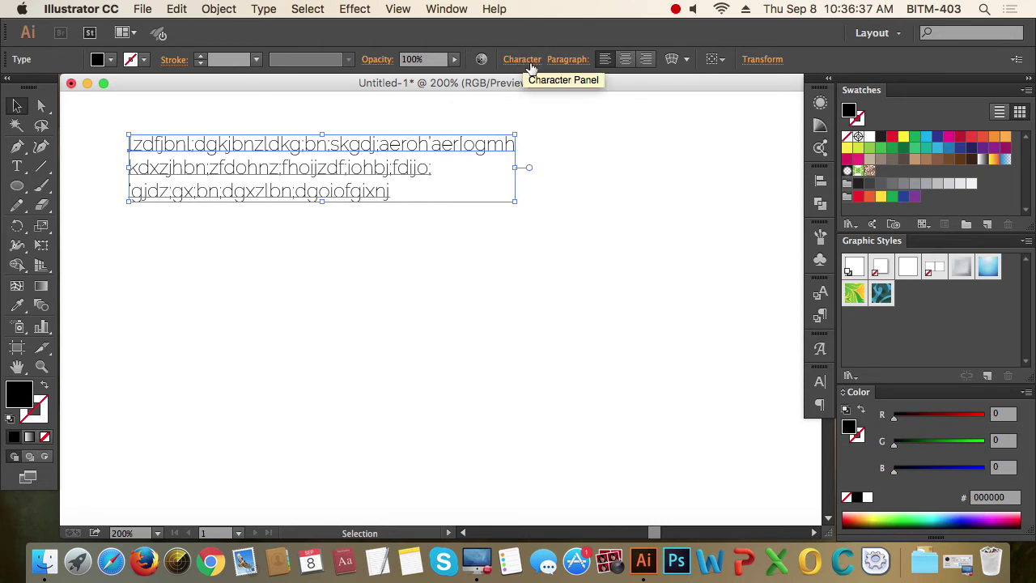
- Open Window > Type > Character, move the panel up, and turn on Show Options
click(447, 9)
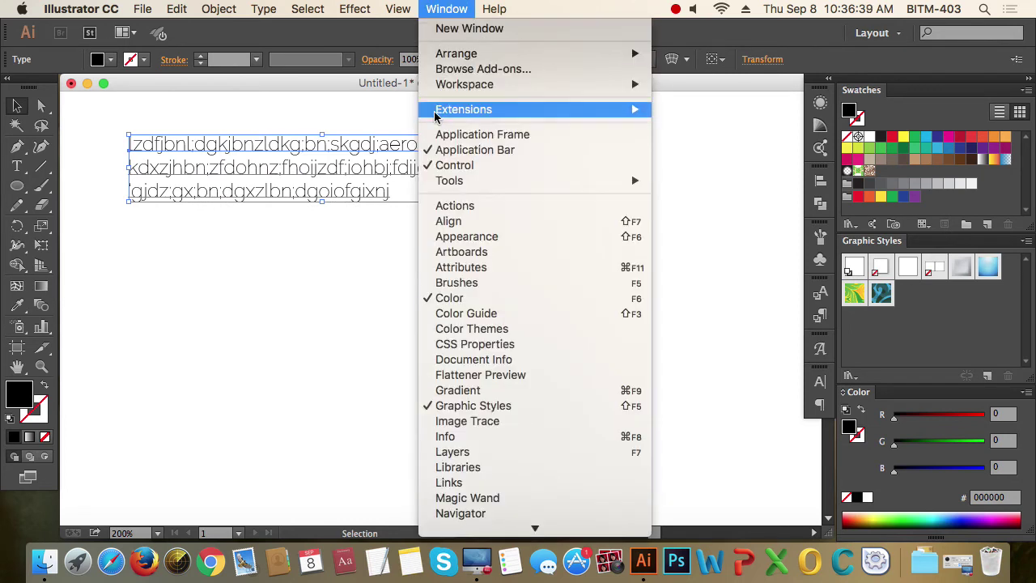
scroll(506, 328, down, 5)
scroll(510, 329, down, 11)
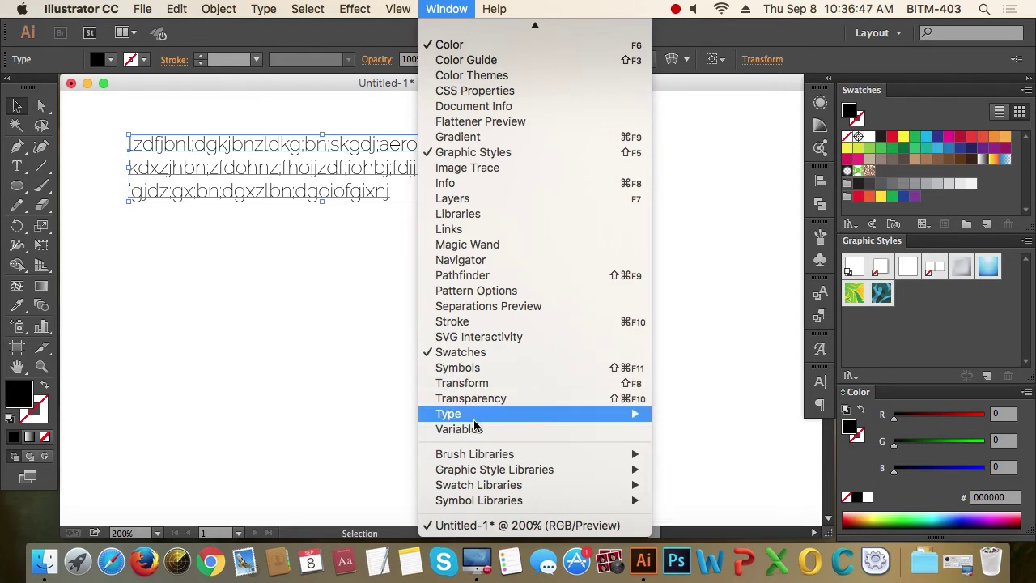
mouse_move(475, 422)
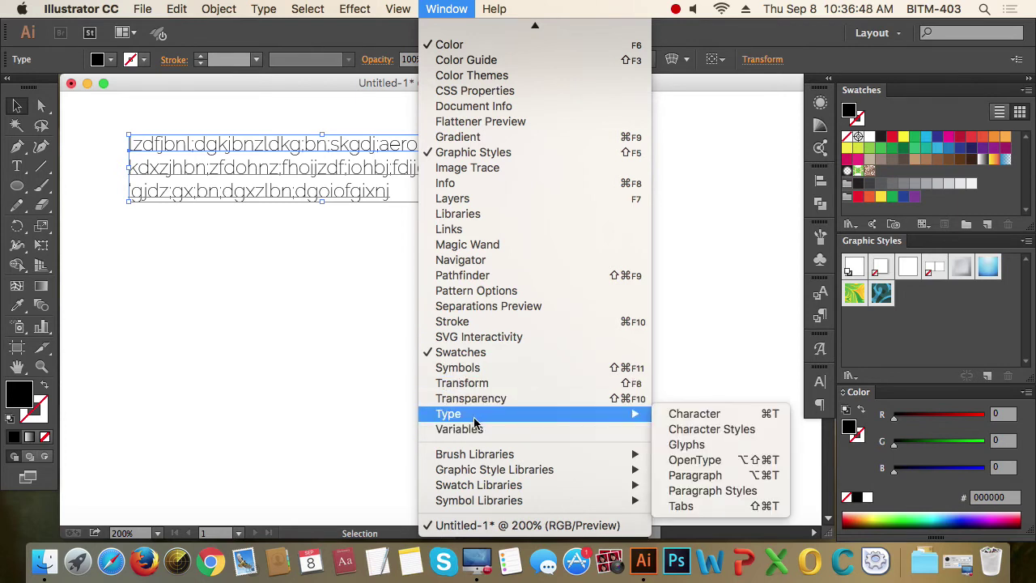
click(694, 414)
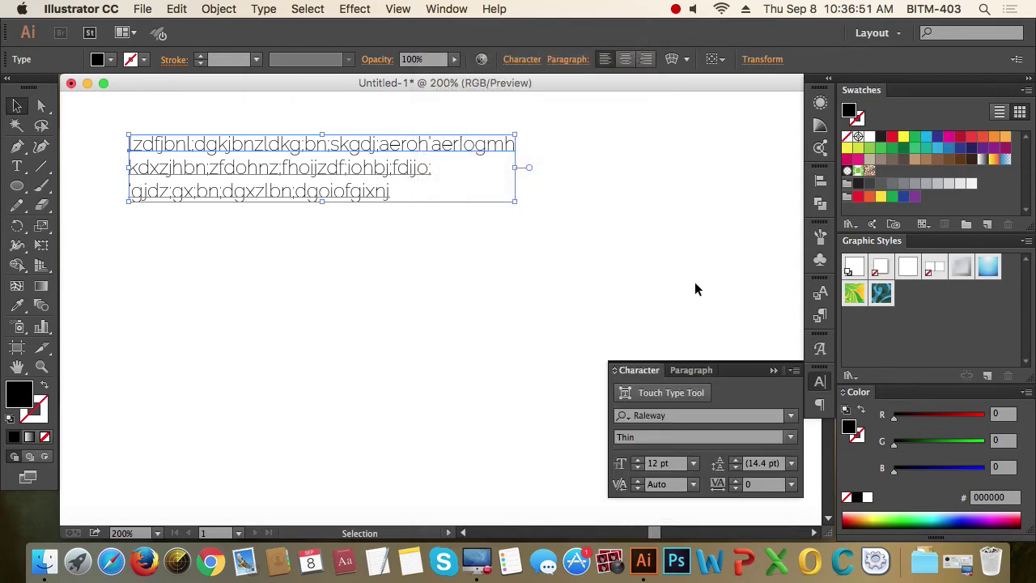
drag(737, 368, 721, 107)
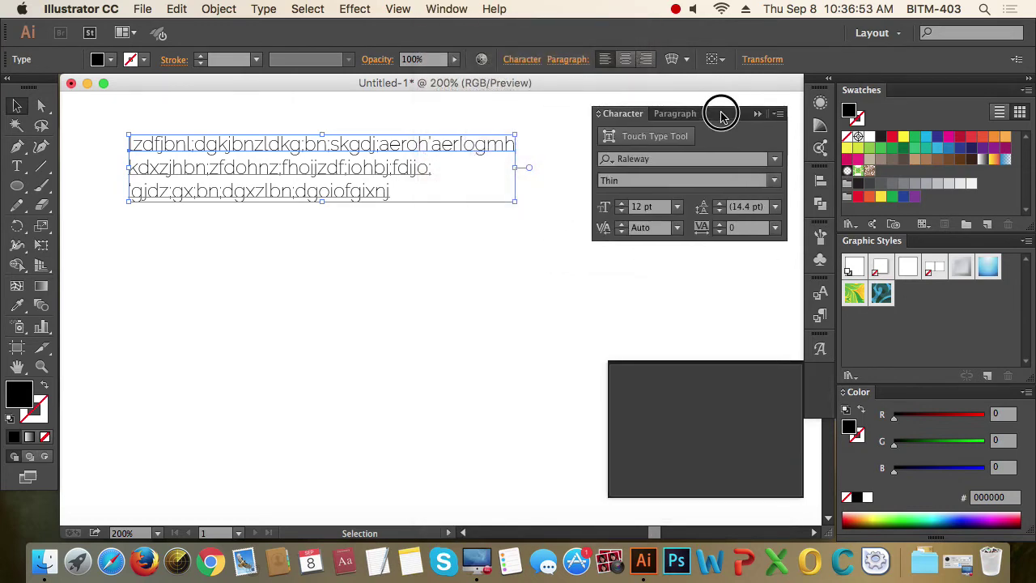
click(778, 114)
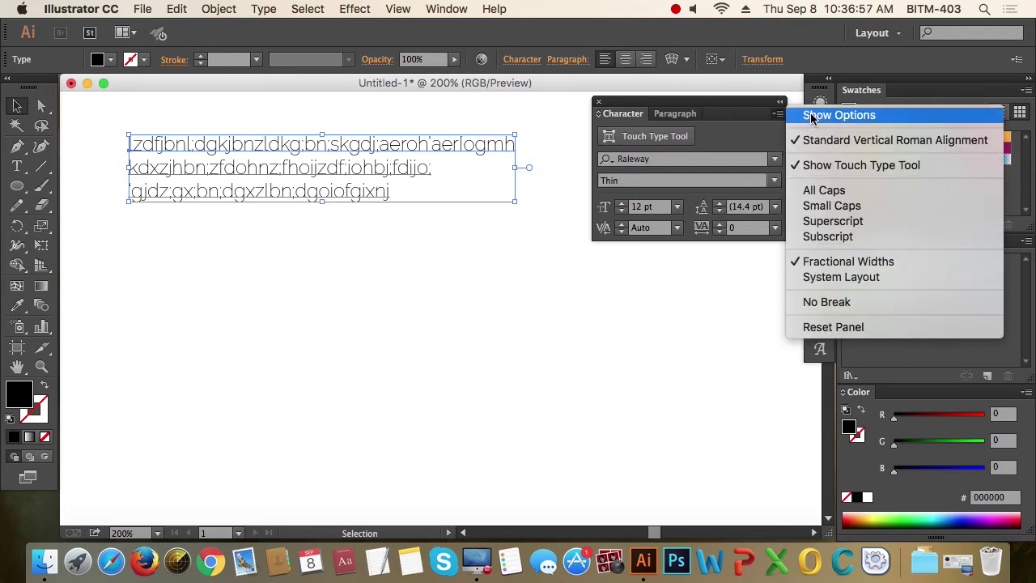
click(804, 119)
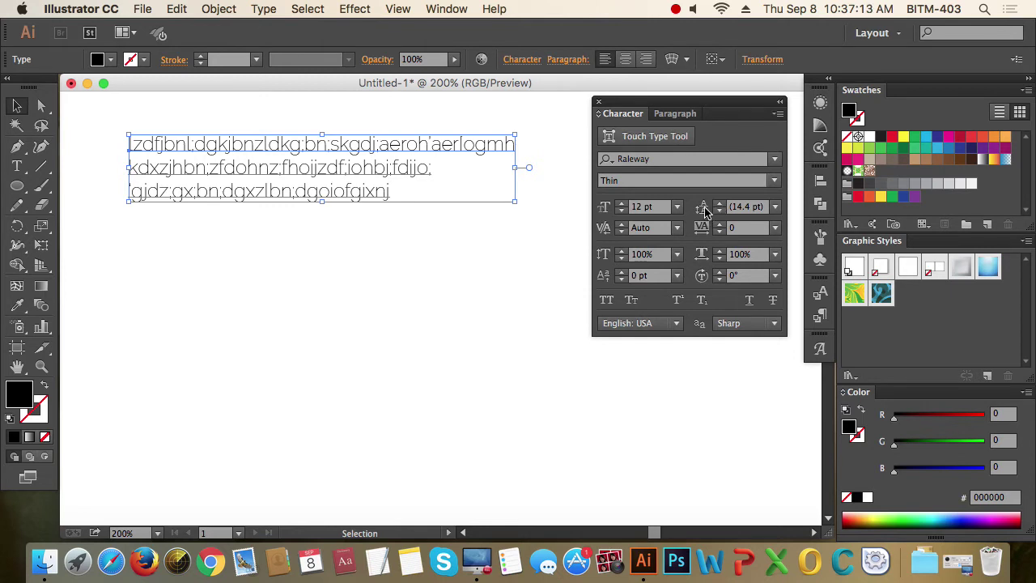
- Set the leading to 30 pt, then use the arrow keys to settle on 23 pt
click(760, 207)
drag(756, 203, 716, 203)
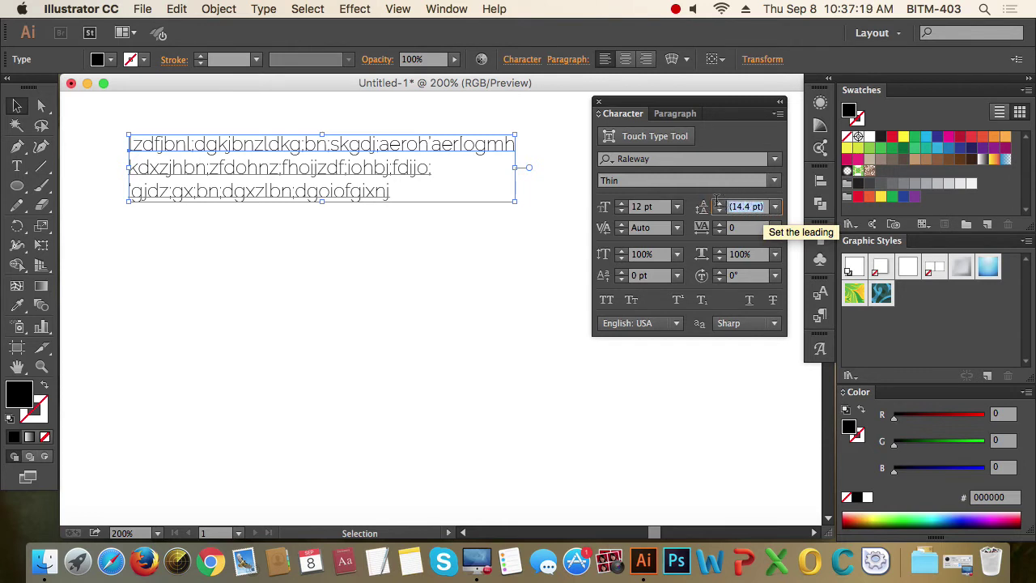
text(30)
key(Tab)
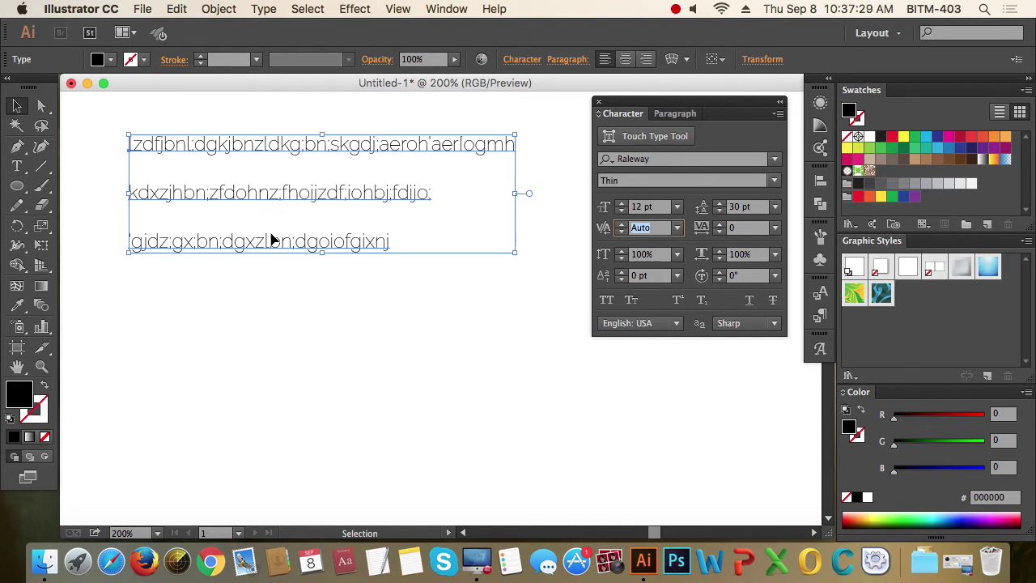
click(755, 207)
key(Down)
key(Down)
key(Down)
key(Down)
key(Down)
key(Down)
key(Down)
key(Down)
key(Down)
key(Down)
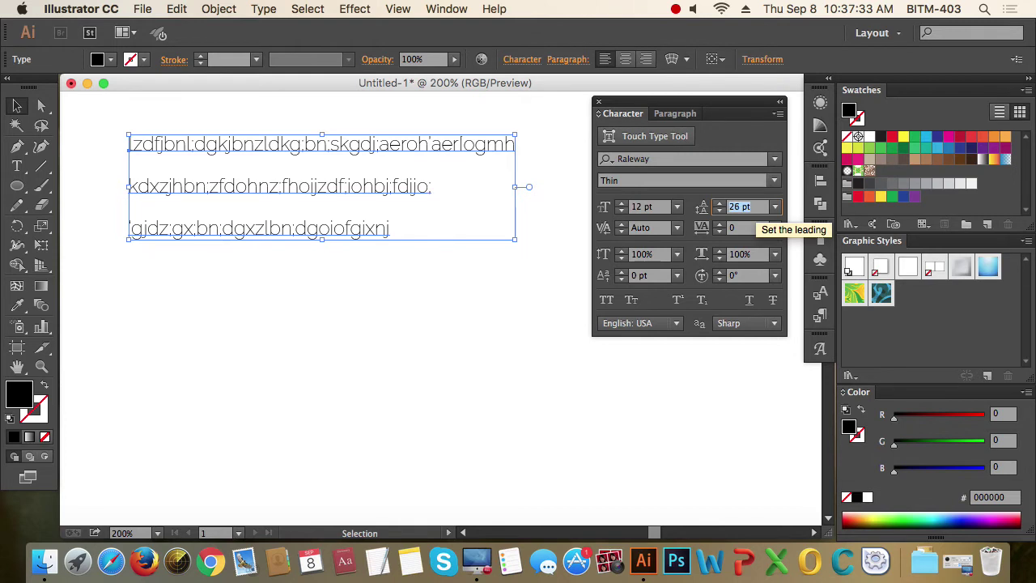
key(Down)
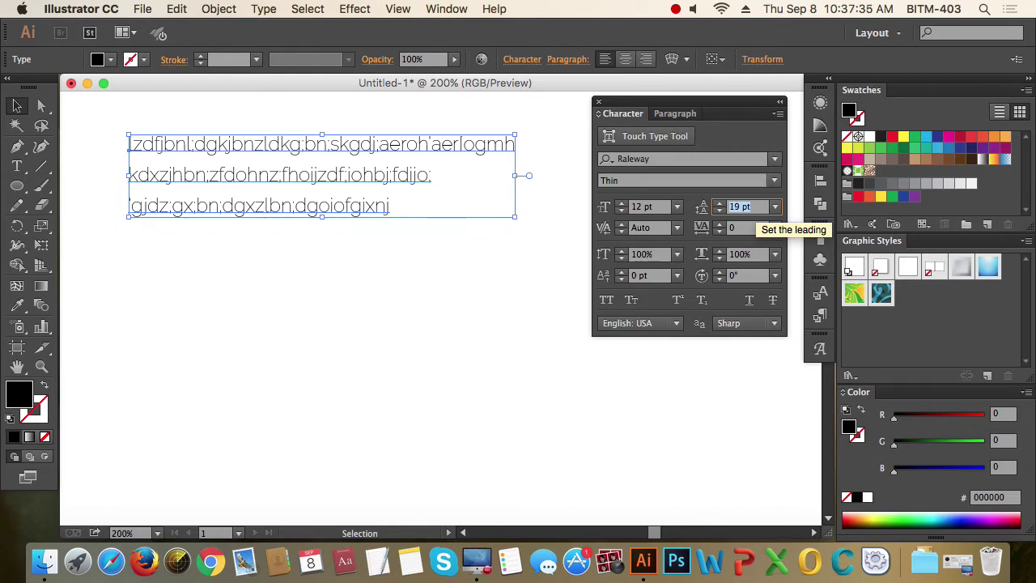
key(Up)
key(Up)
key(Up)
key(Up)
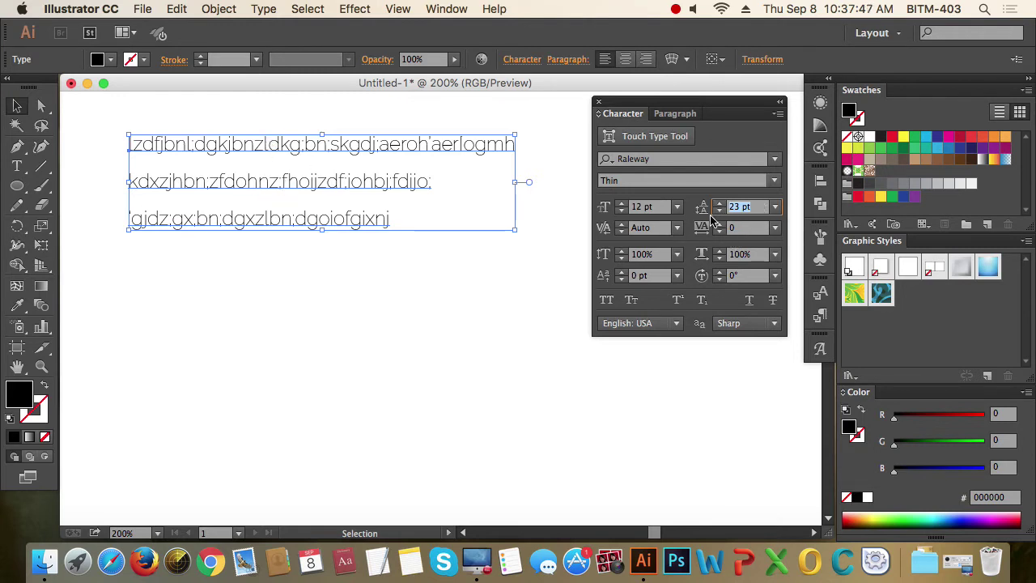
click(403, 181)
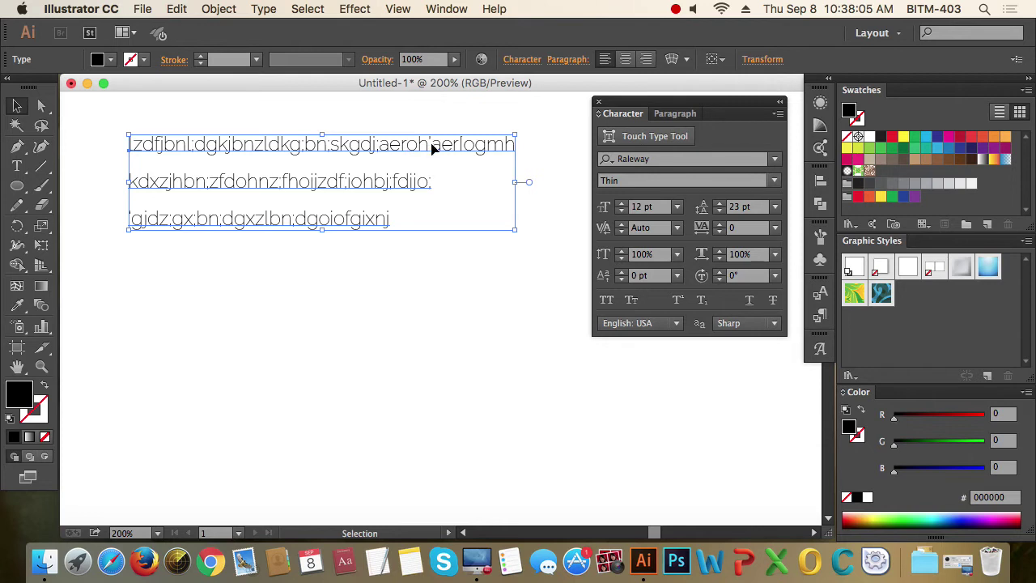
click(746, 228)
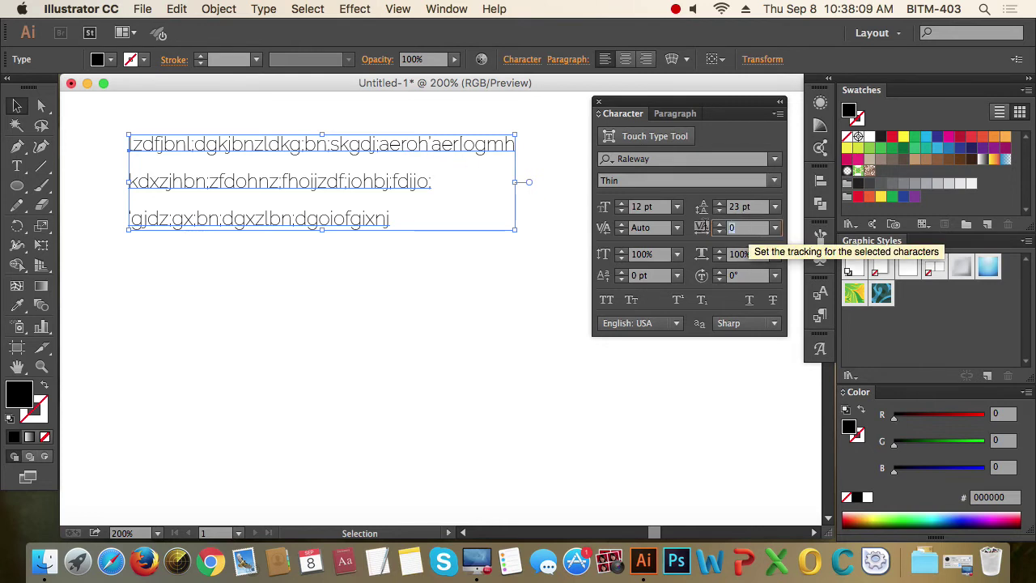
text(50)
key(Tab)
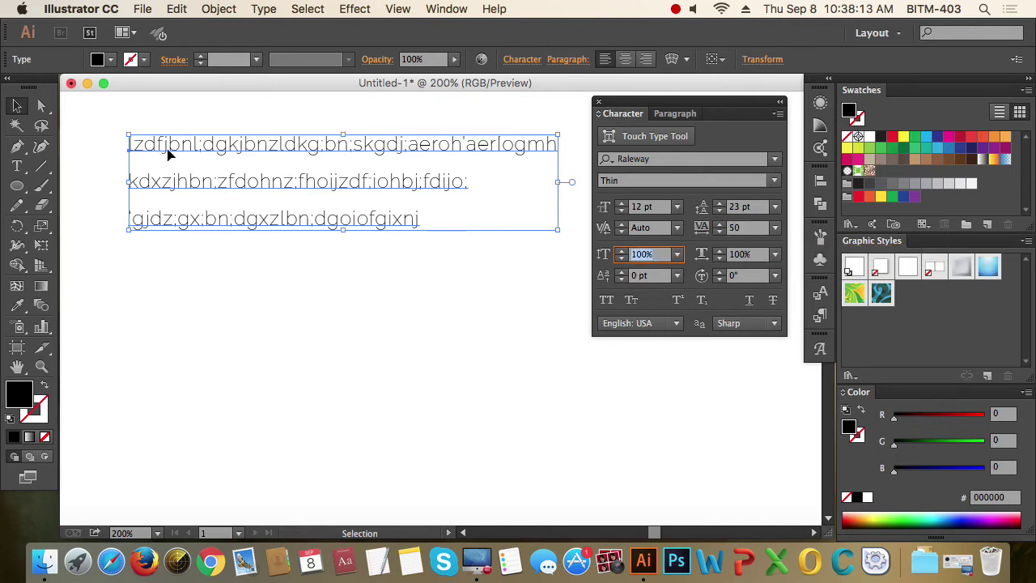
click(747, 228)
key(BackSpace)
key(BackSpace)
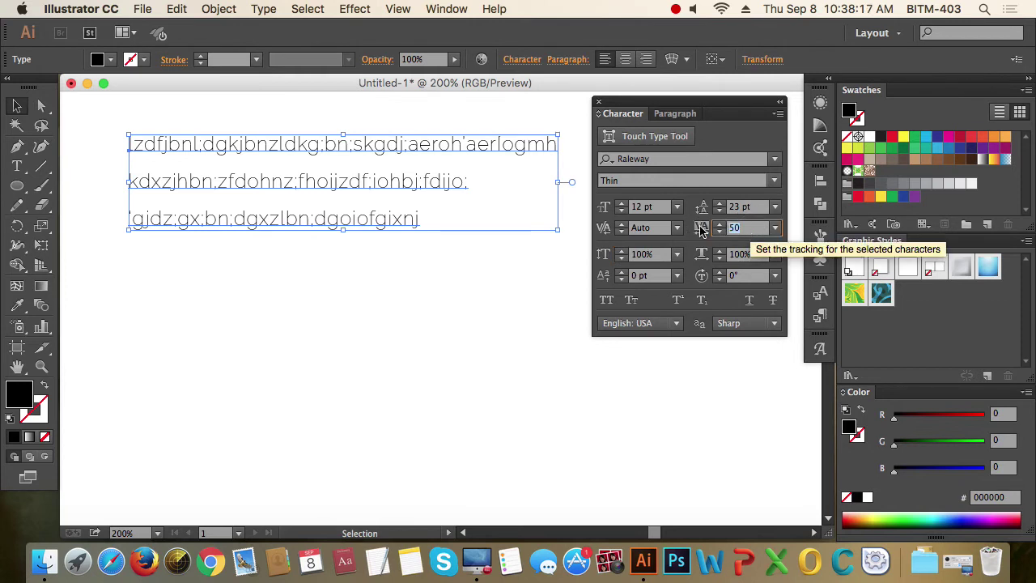
text(100)
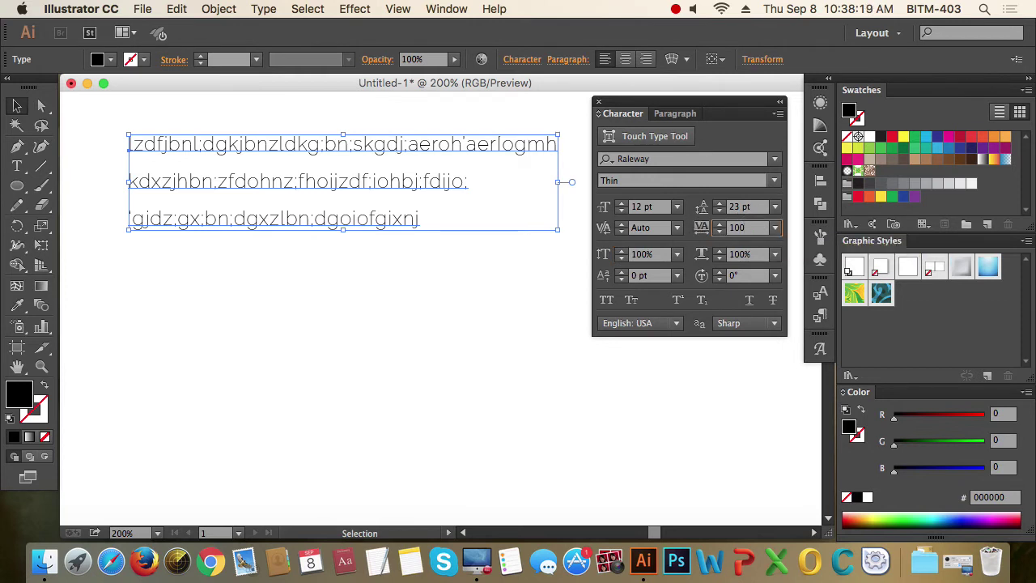
key(Tab)
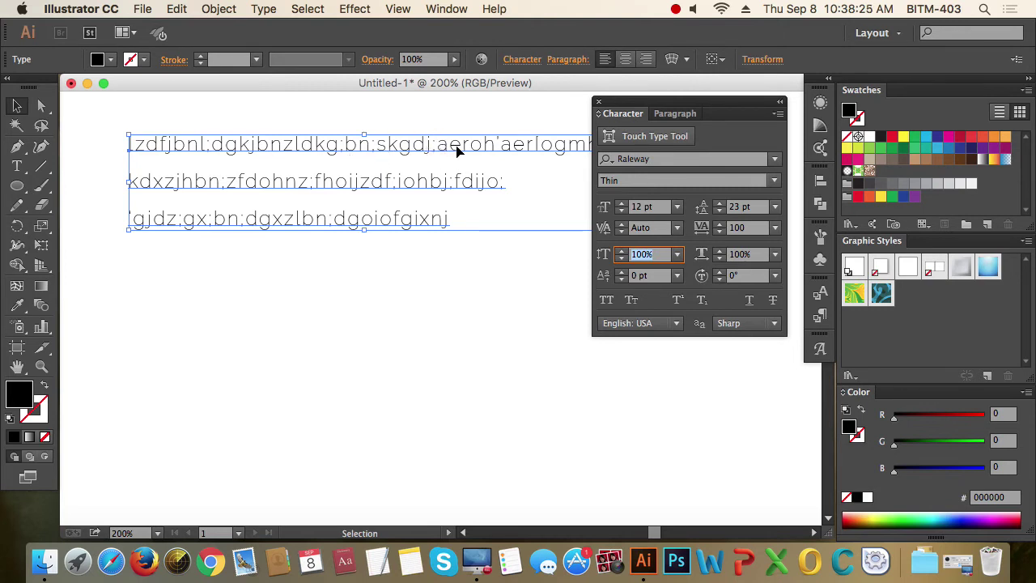
click(755, 227)
text(0)
key(Return)
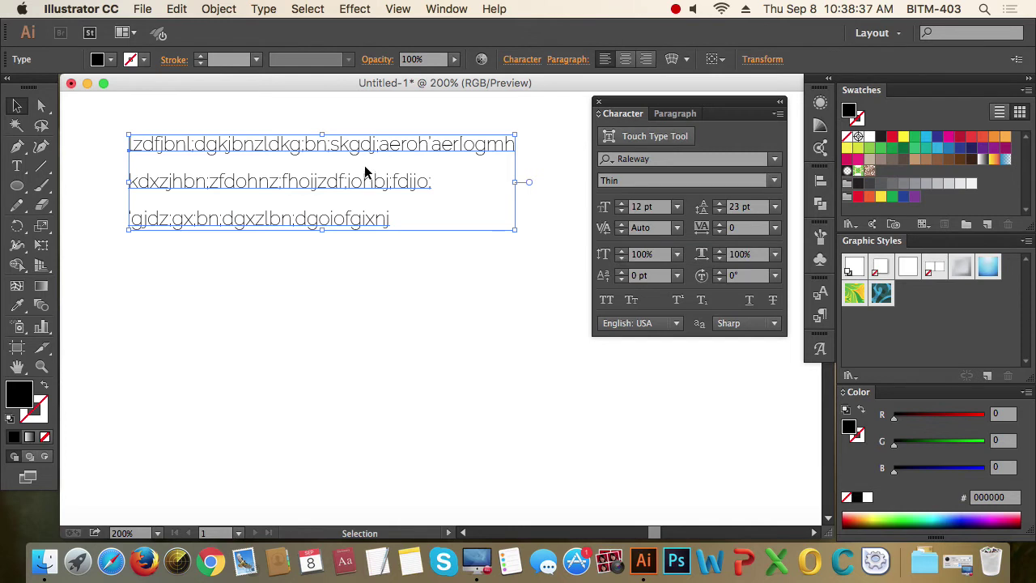
- Check the kerning presets and set a 200 kerning preset inside the paragraph
click(676, 228)
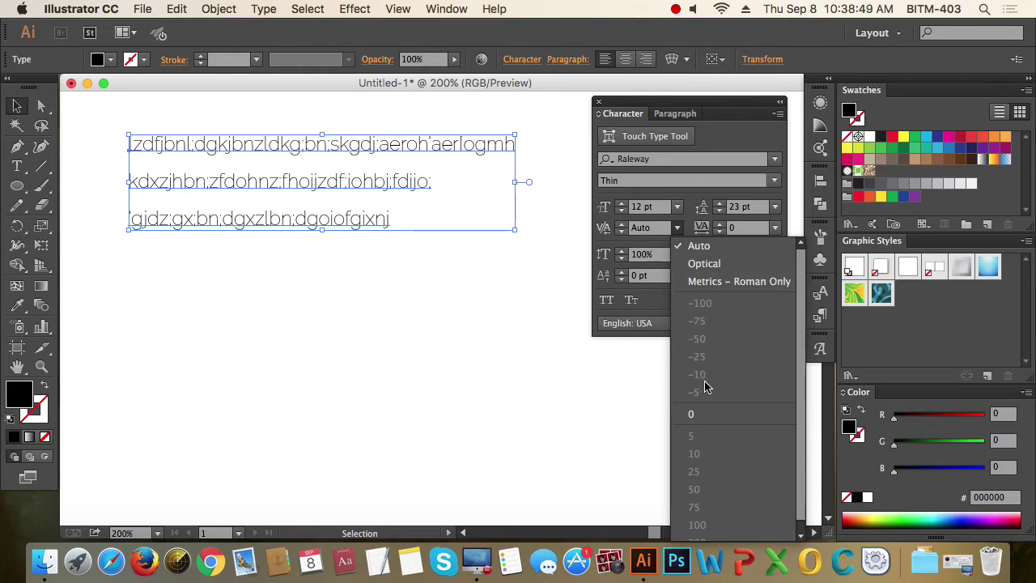
click(676, 226)
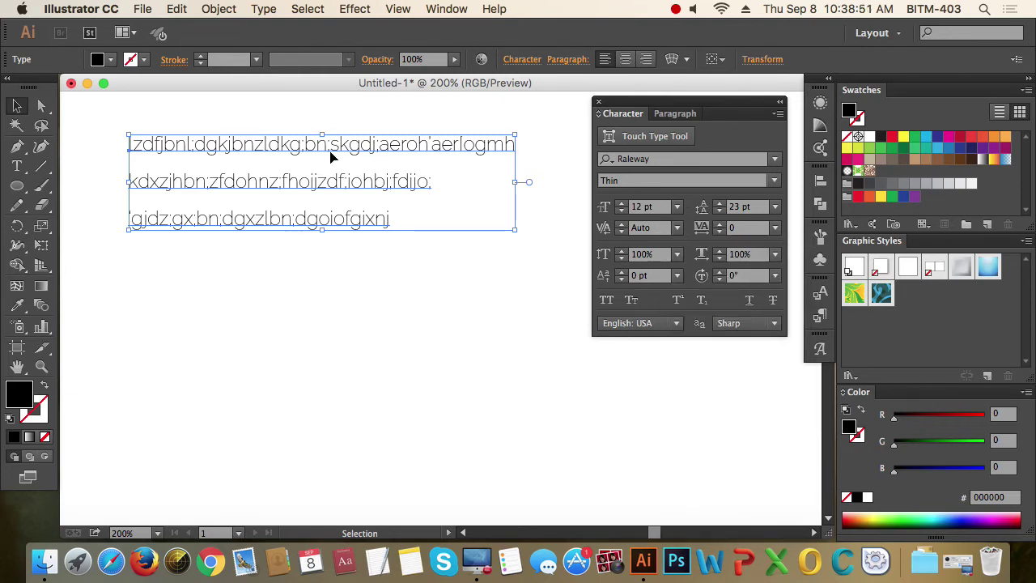
click(347, 184)
double_click(271, 187)
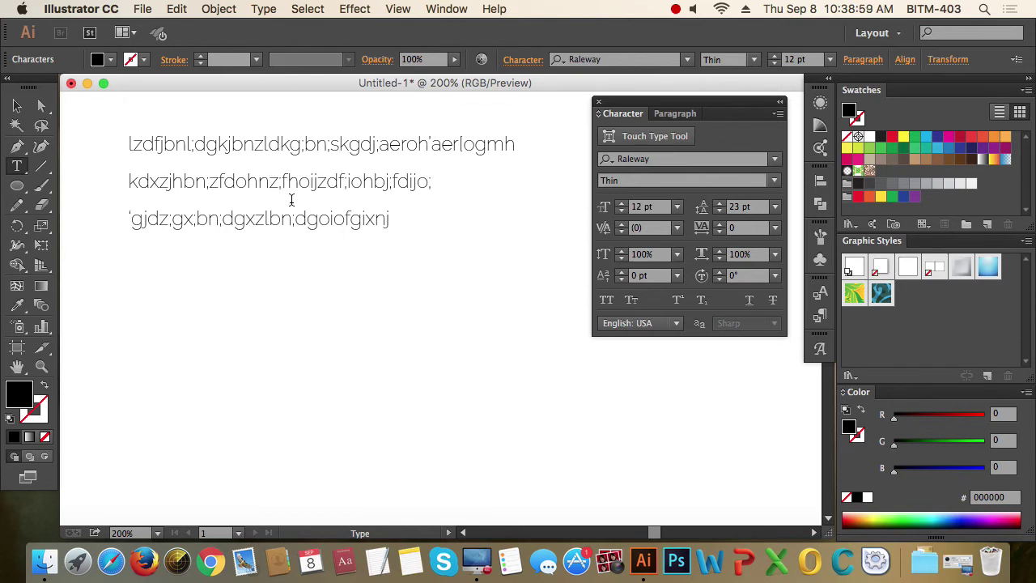
click(676, 229)
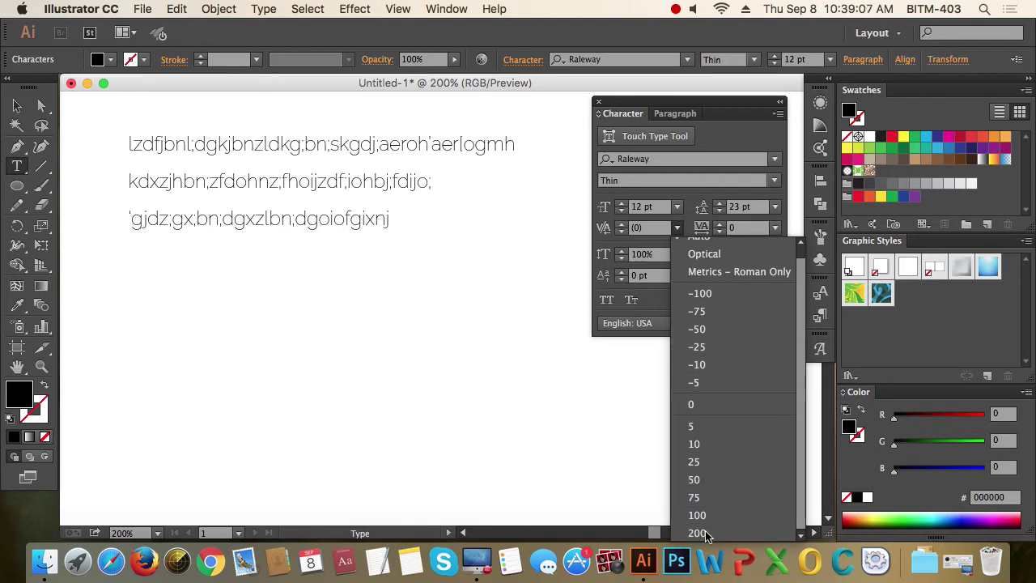
click(697, 532)
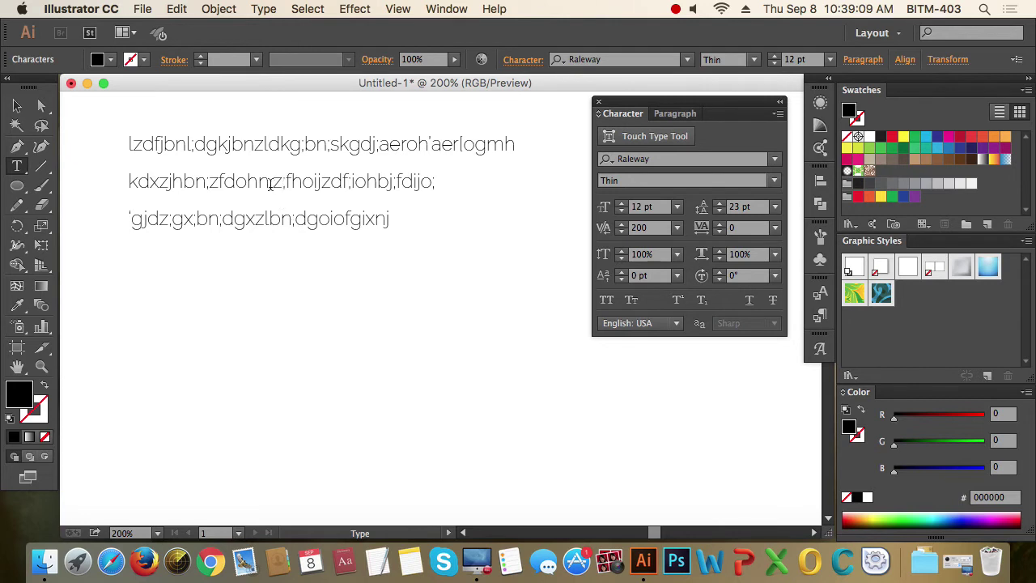
- Set kerning between n and z to 500, reset it to 0, and select all text
click(271, 182)
click(639, 228)
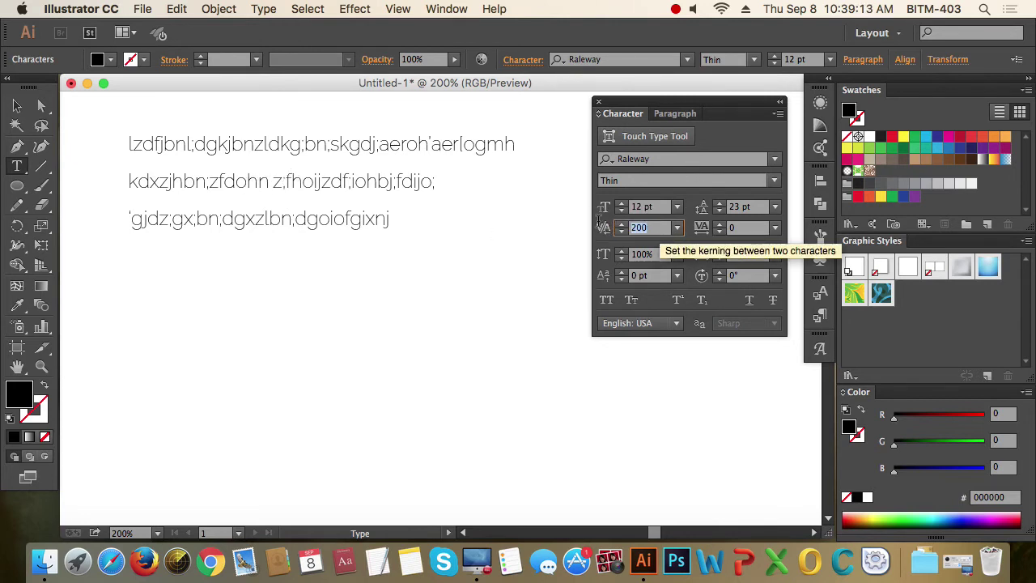
text(500)
key(Return)
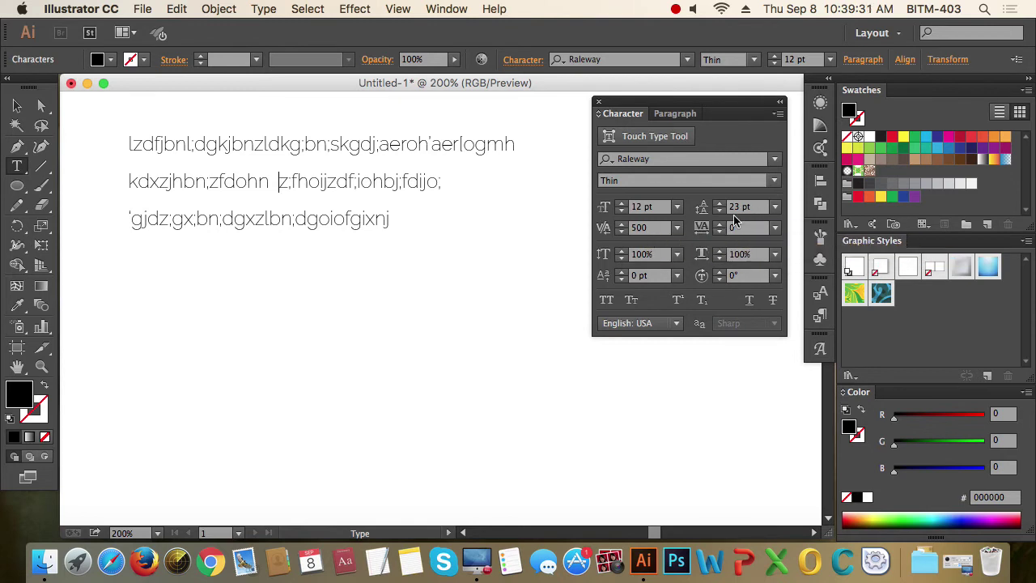
click(643, 227)
text(0)
key(Return)
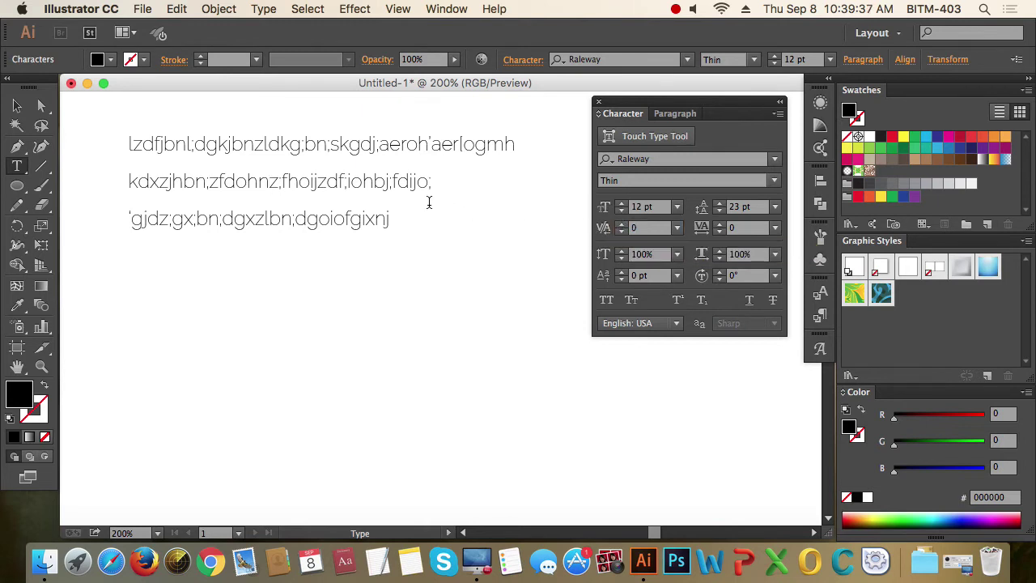
click(400, 191)
key(ctrl+a)
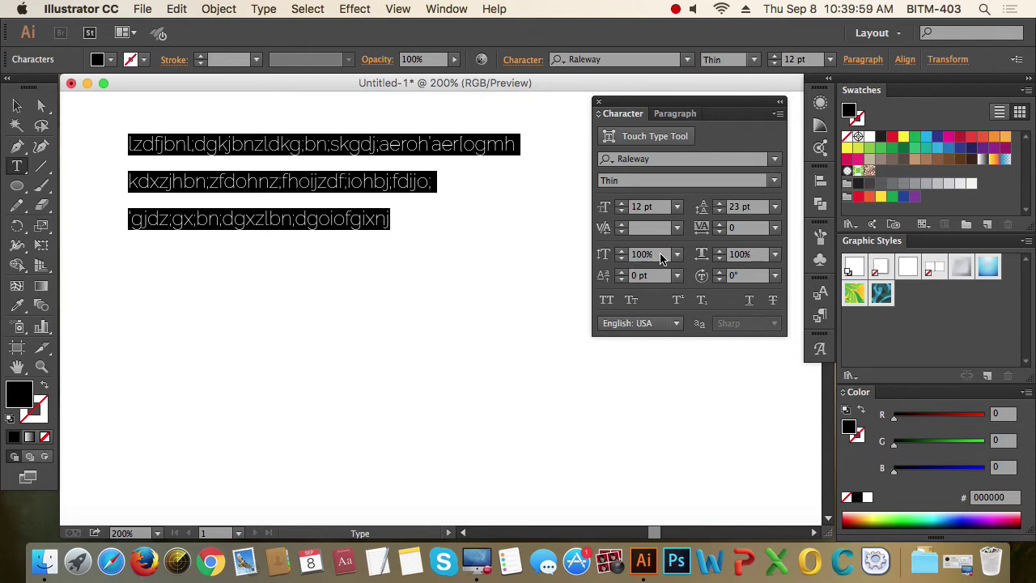
click(611, 255)
text(200)
key(Return)
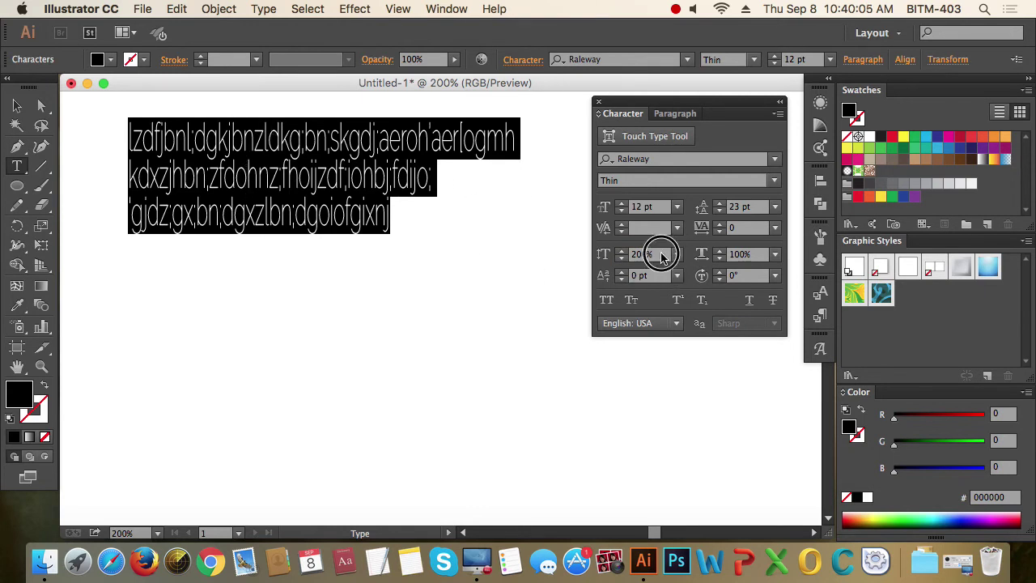
click(603, 255)
text(50)
key(Return)
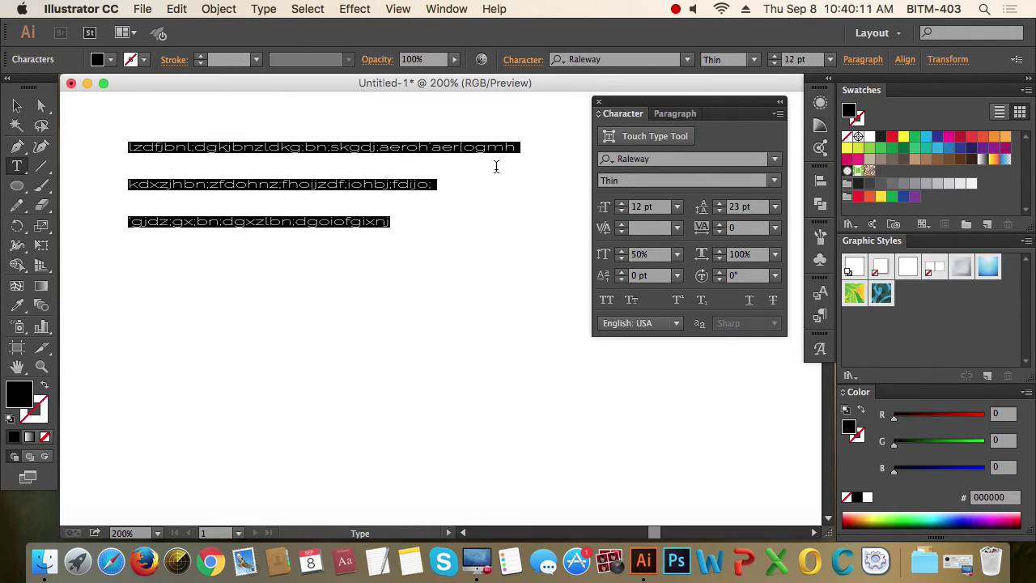
click(604, 254)
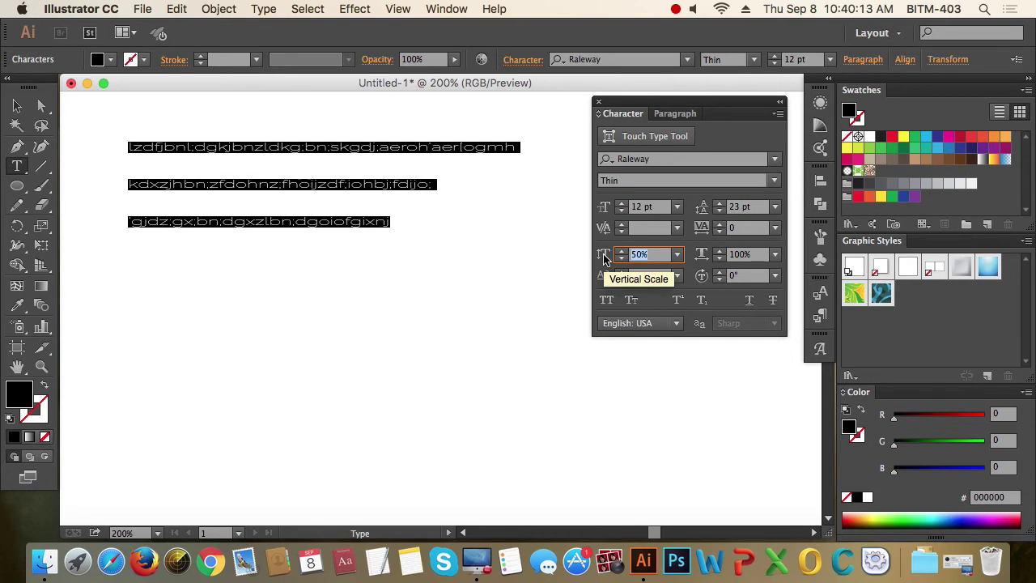
text(100)
key(Return)
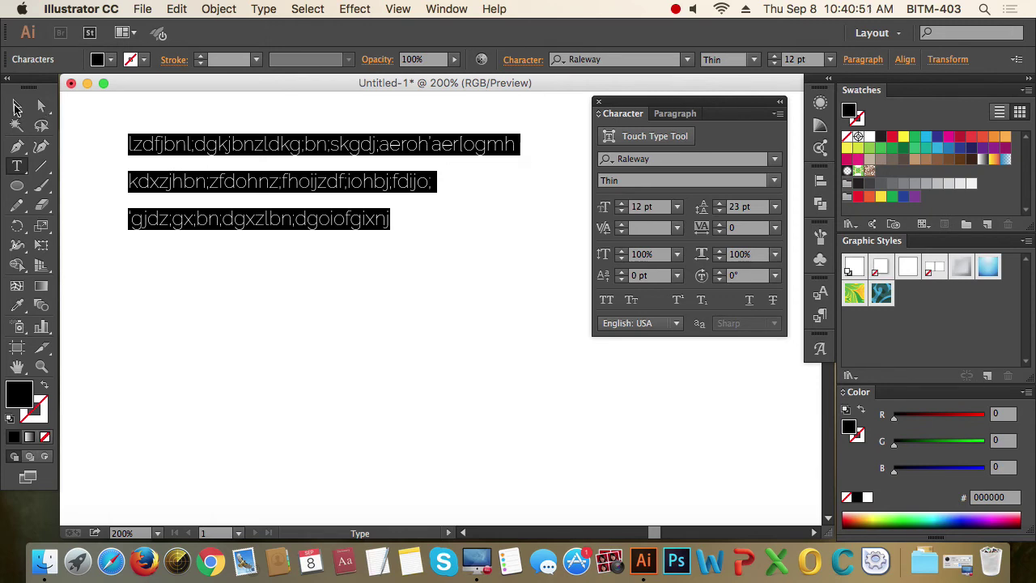
- Scale the text frame up to 18.56 pt type and 35.57 pt leading, then nudge it left
click(17, 107)
click(515, 231)
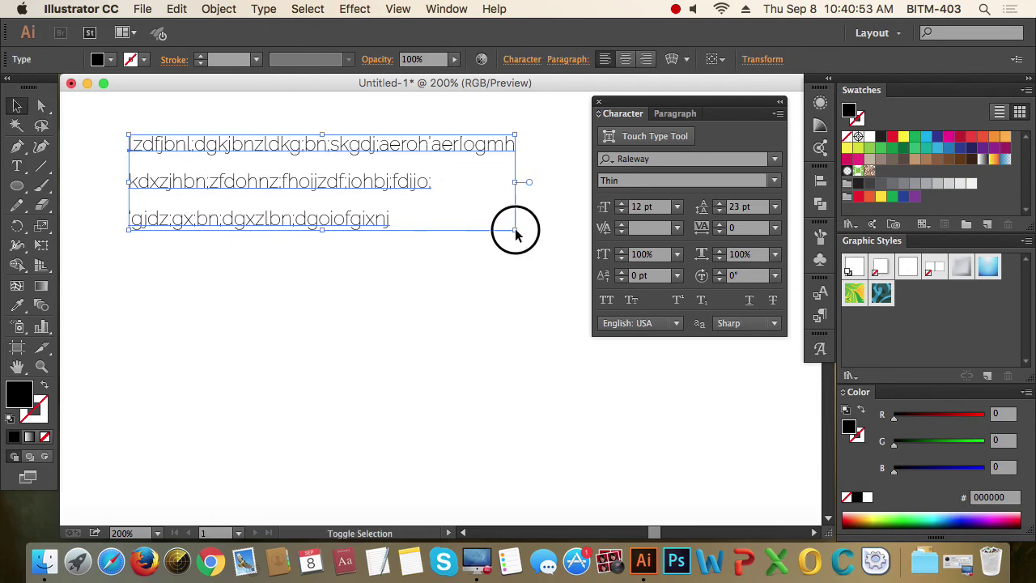
drag(514, 231, 727, 363)
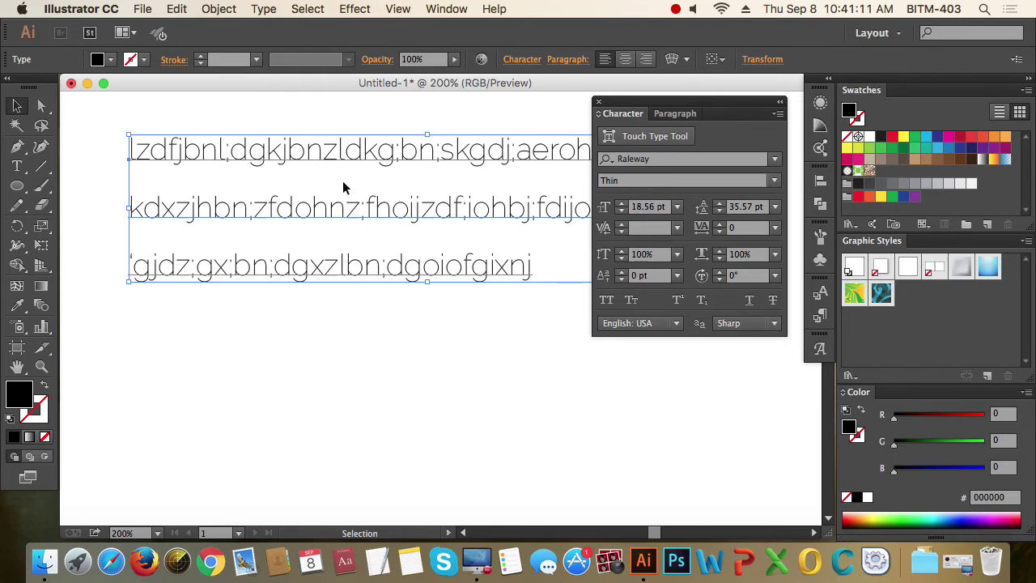
click(347, 149)
click(650, 208)
drag(472, 157, 461, 156)
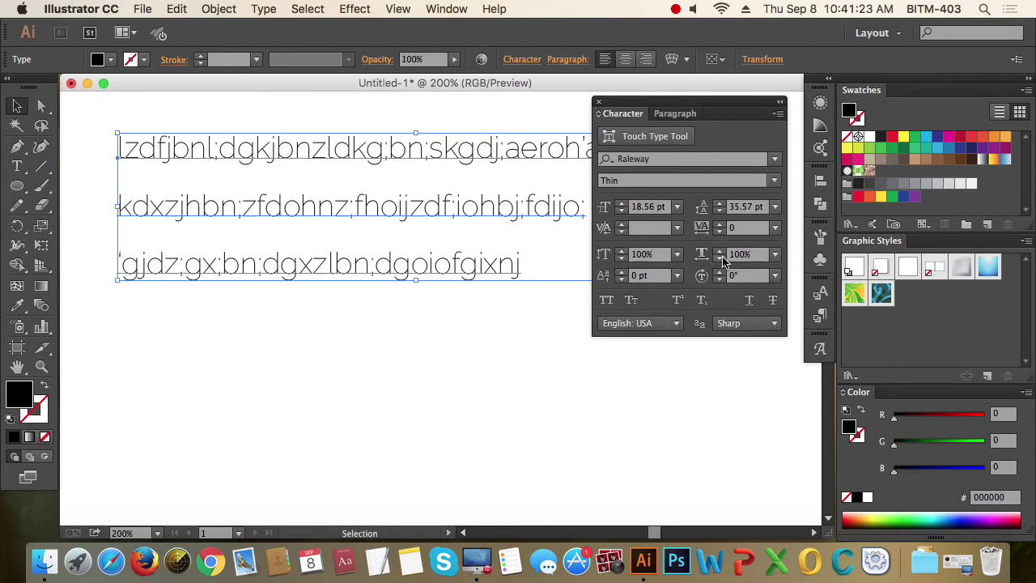
click(750, 255)
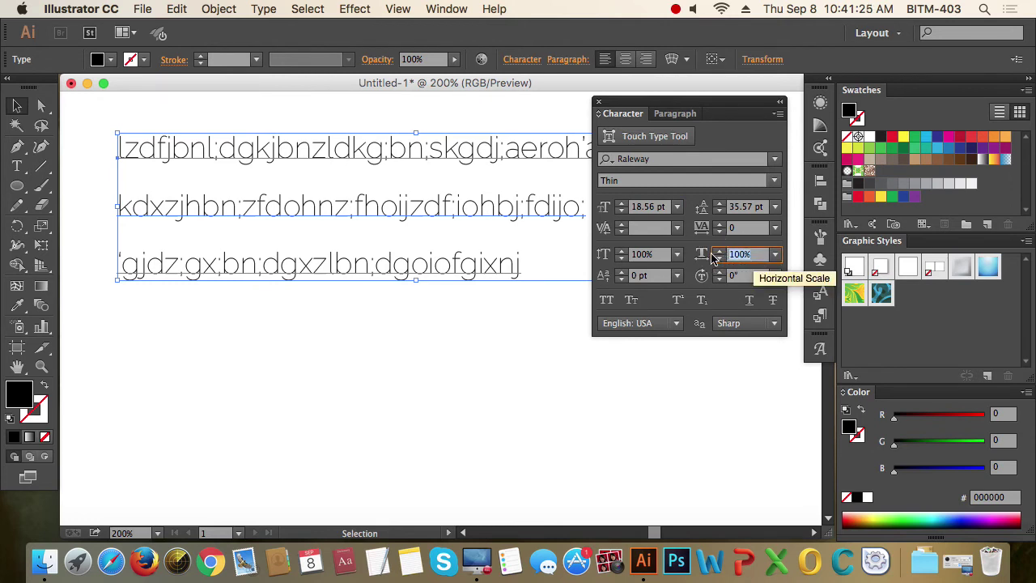
text(230)
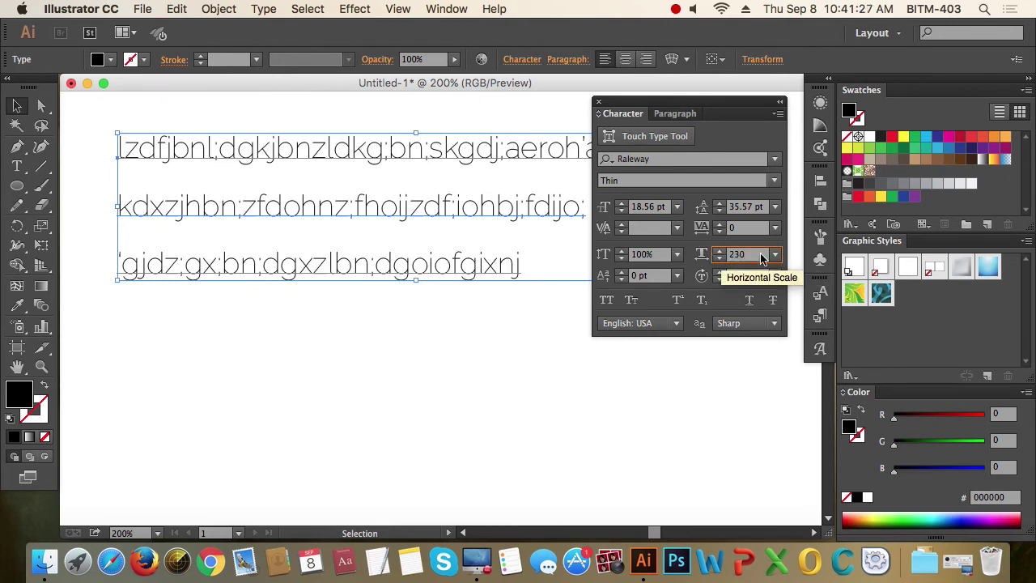
key(Return)
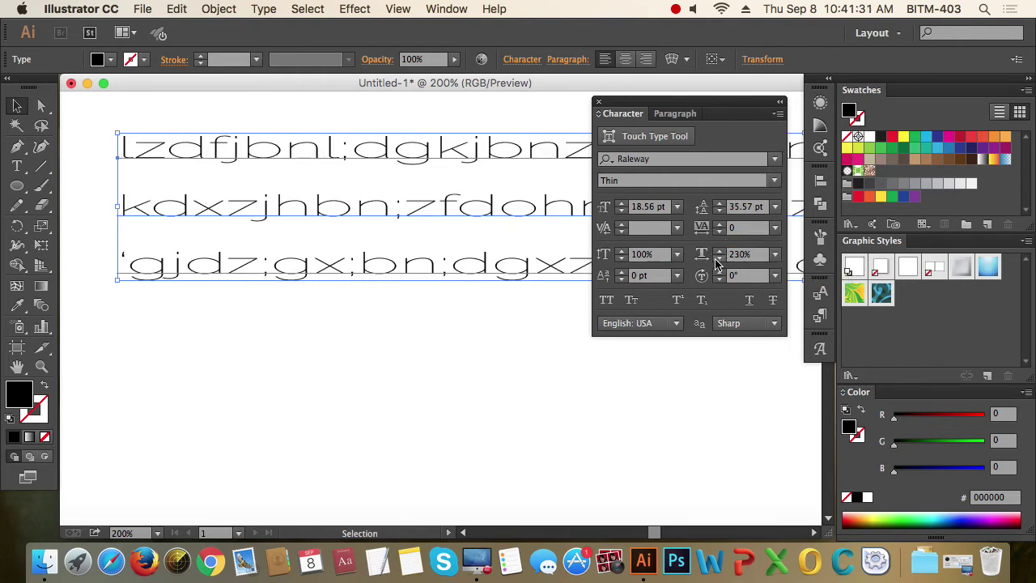
click(749, 254)
text(100)
key(Return)
key(Return)
click(299, 331)
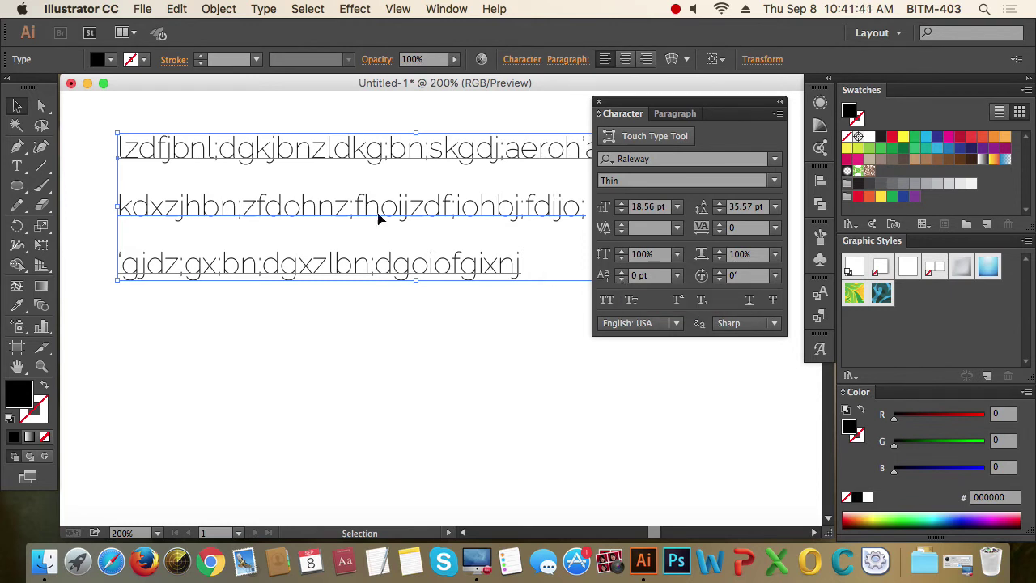
- Select the letter b in the first line, then select the whole text frame
click(369, 153)
click(273, 152)
double_click(294, 150)
drag(294, 149, 277, 150)
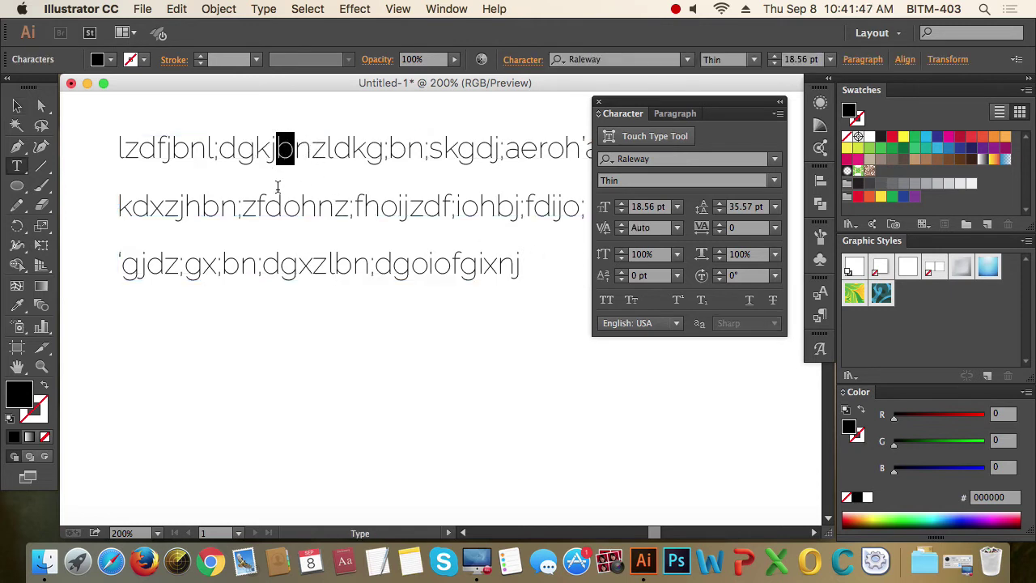
click(17, 107)
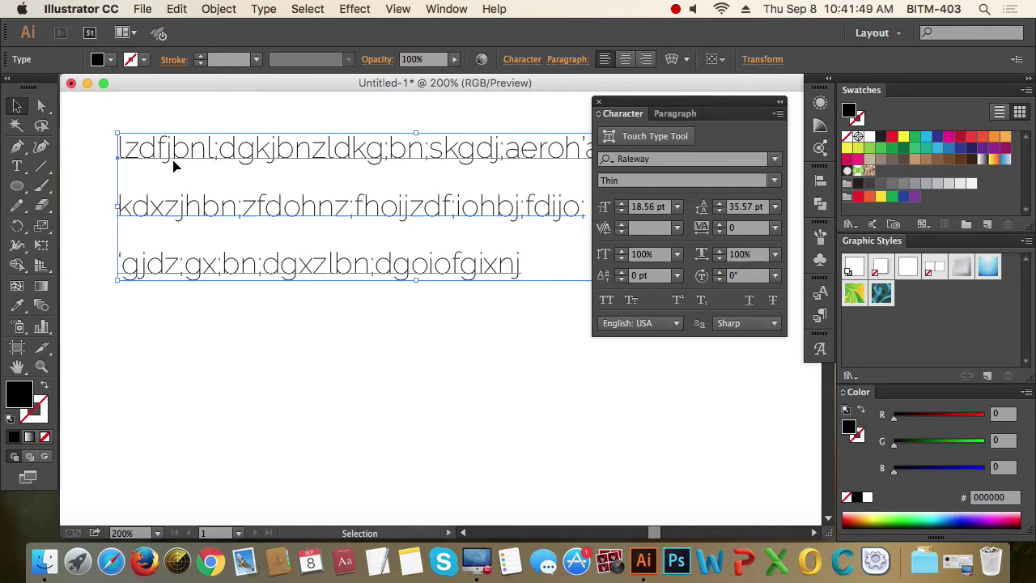
- Zoom in to 1600% on the letters' baseline, then back out to 300%
super+click(204, 155)
super+click(207, 159)
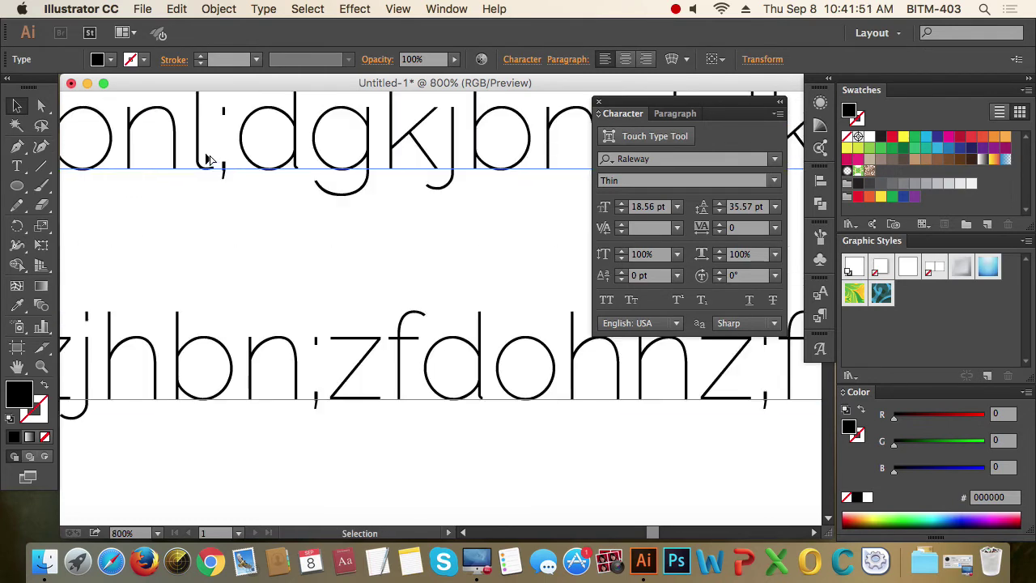
super+click(207, 158)
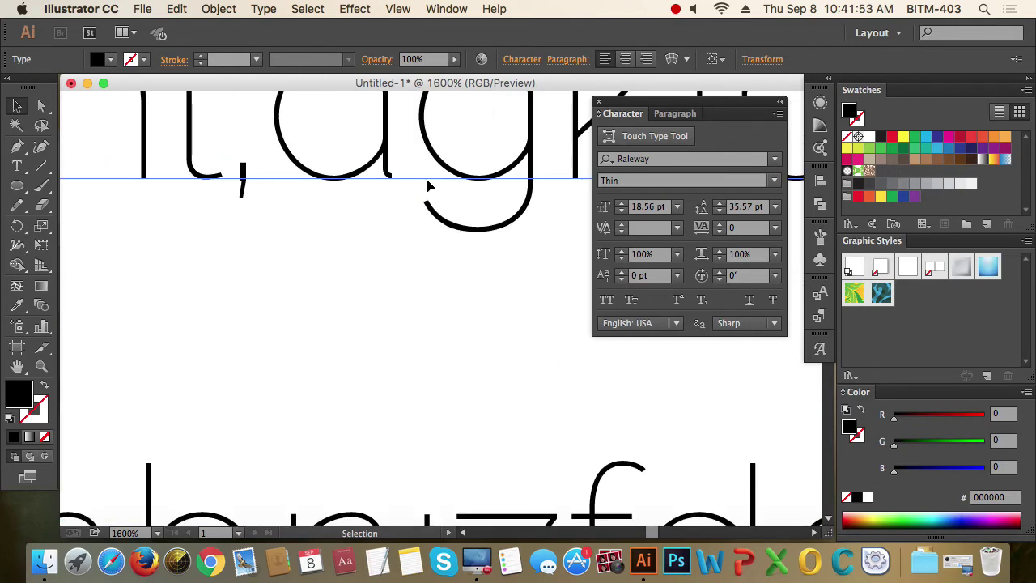
alt+super+click(275, 199)
alt+super+click(276, 199)
alt+super+click(276, 199)
alt+super+click(275, 199)
alt+super+click(275, 199)
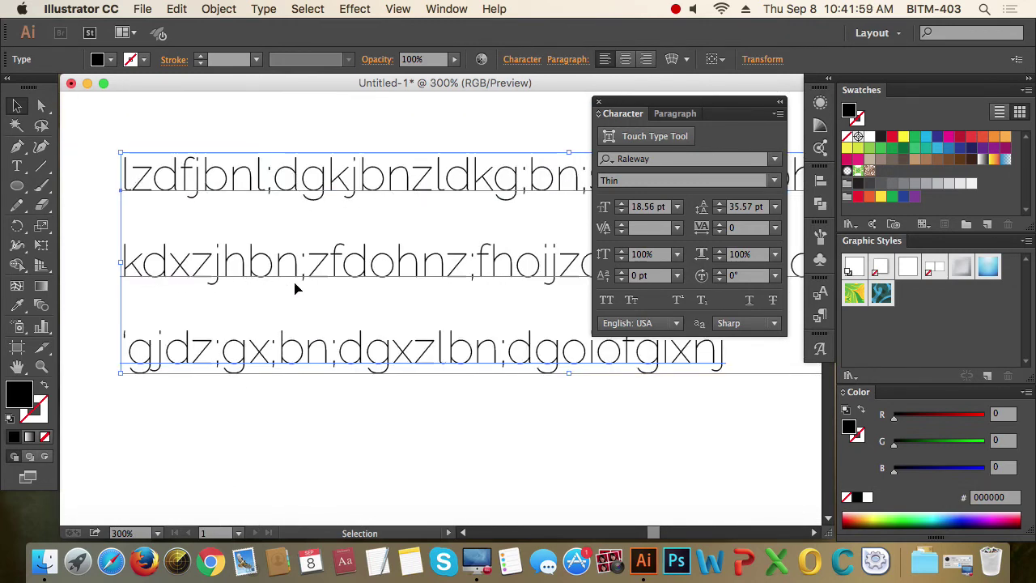
scroll(440, 226, right, 2)
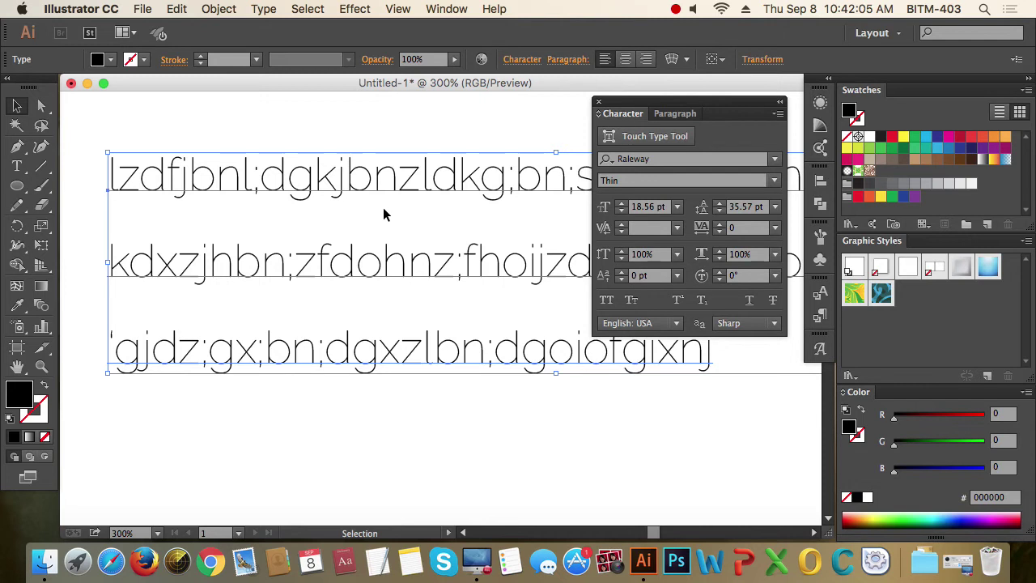
double_click(369, 184)
shift+click(373, 180)
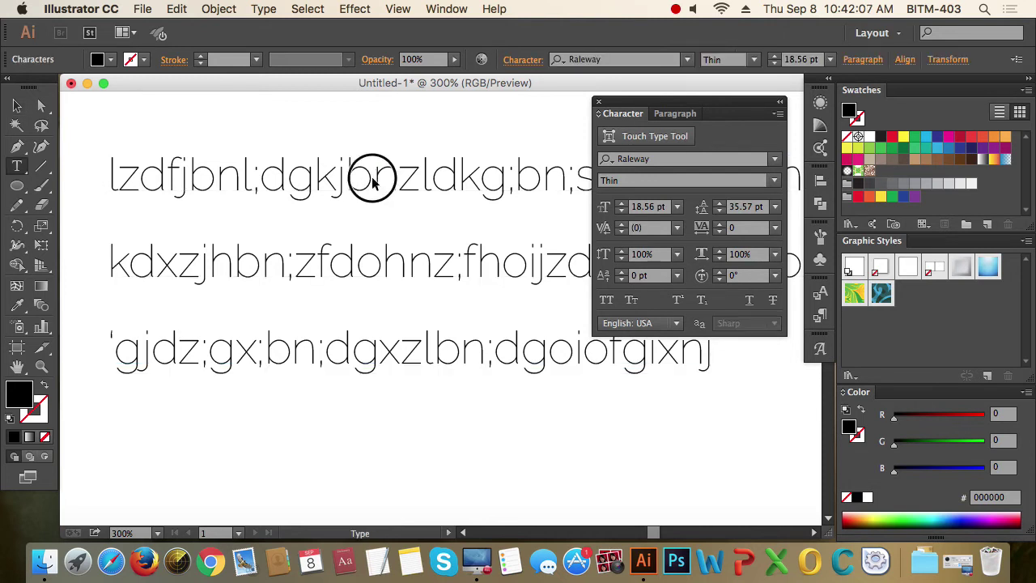
click(620, 273)
click(620, 273)
click(620, 273)
click(621, 273)
click(621, 273)
click(621, 272)
click(621, 272)
click(621, 273)
click(621, 272)
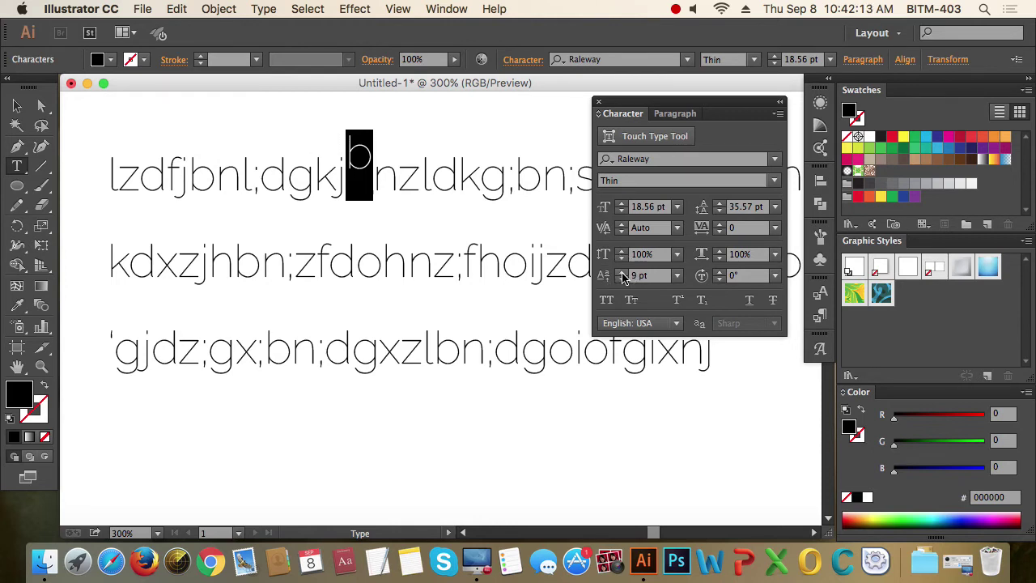
click(622, 281)
click(622, 281)
click(622, 281)
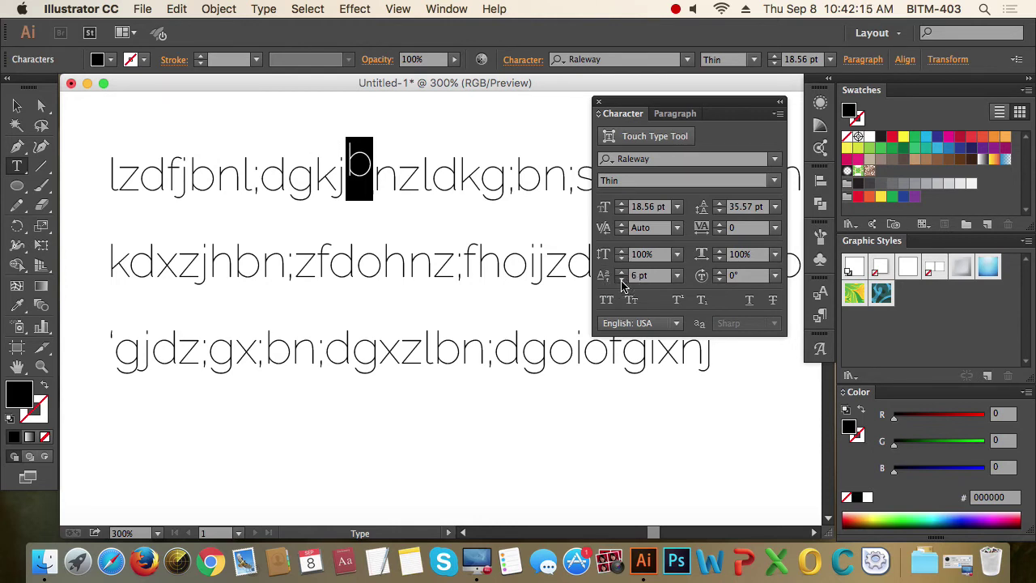
click(622, 281)
click(622, 281)
click(621, 281)
click(622, 280)
click(621, 281)
click(621, 281)
click(622, 281)
click(622, 281)
click(622, 280)
click(622, 281)
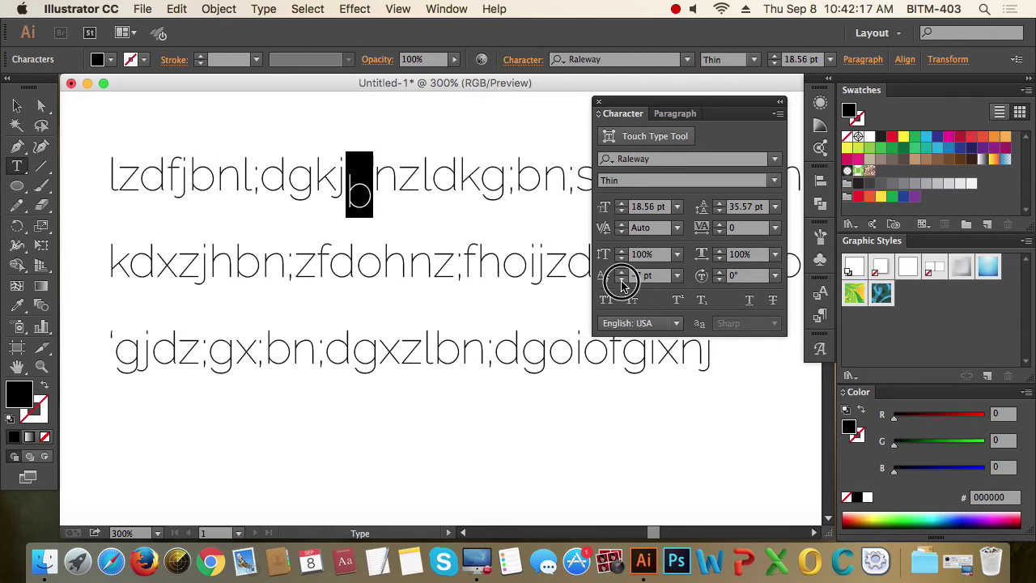
click(621, 280)
click(621, 281)
click(621, 281)
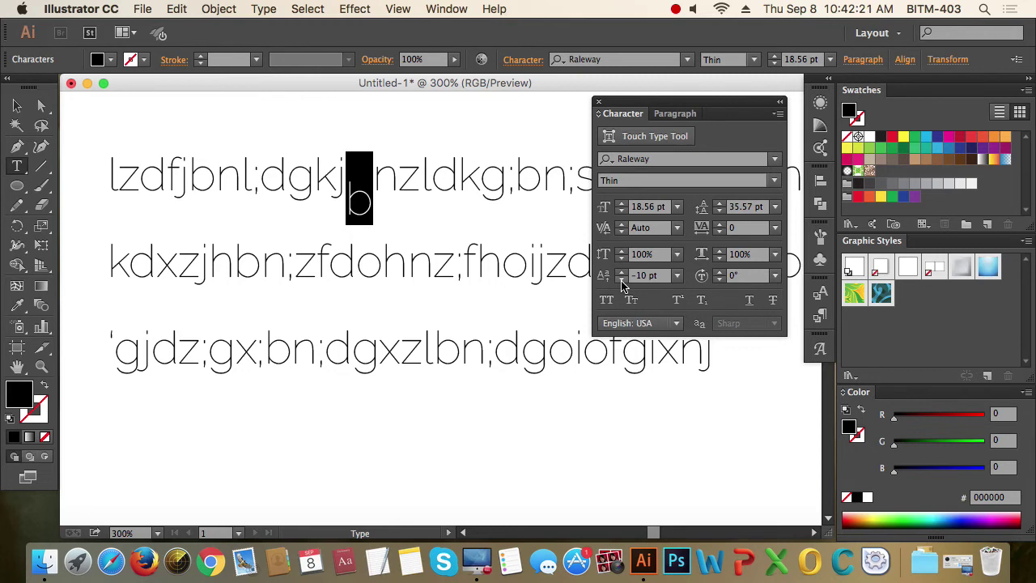
click(637, 275)
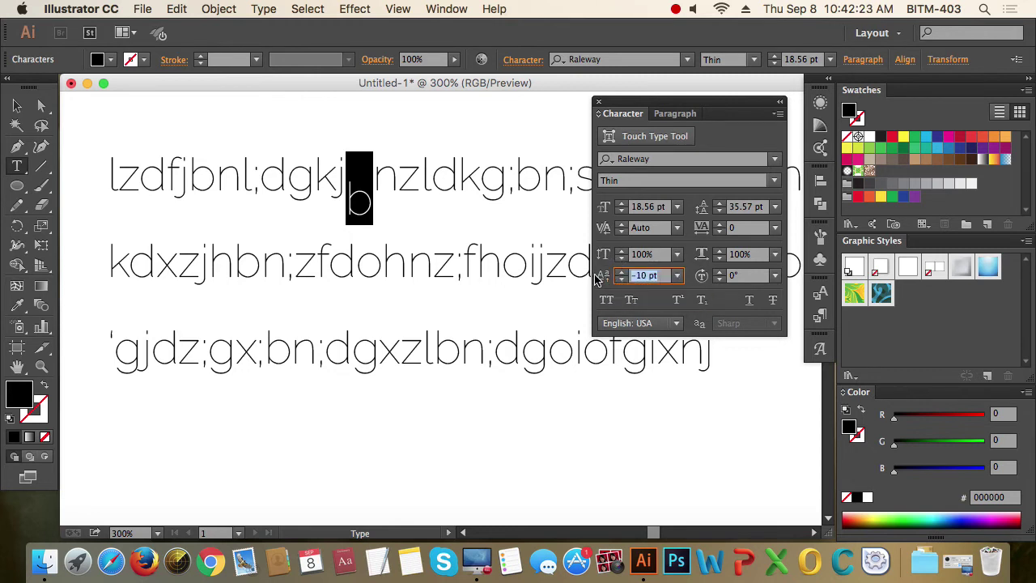
text(0)
key(Return)
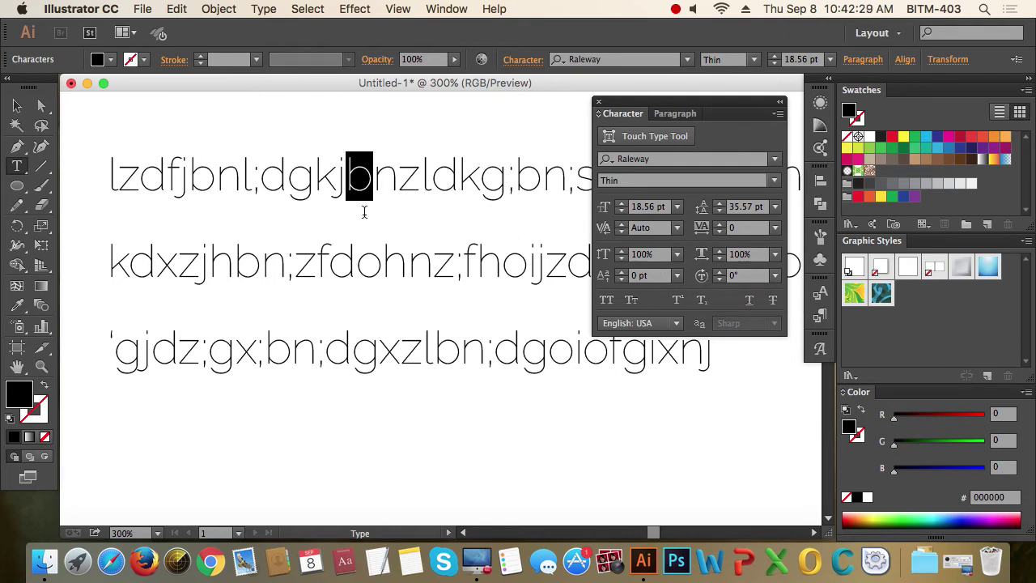
click(273, 182)
key(super+a)
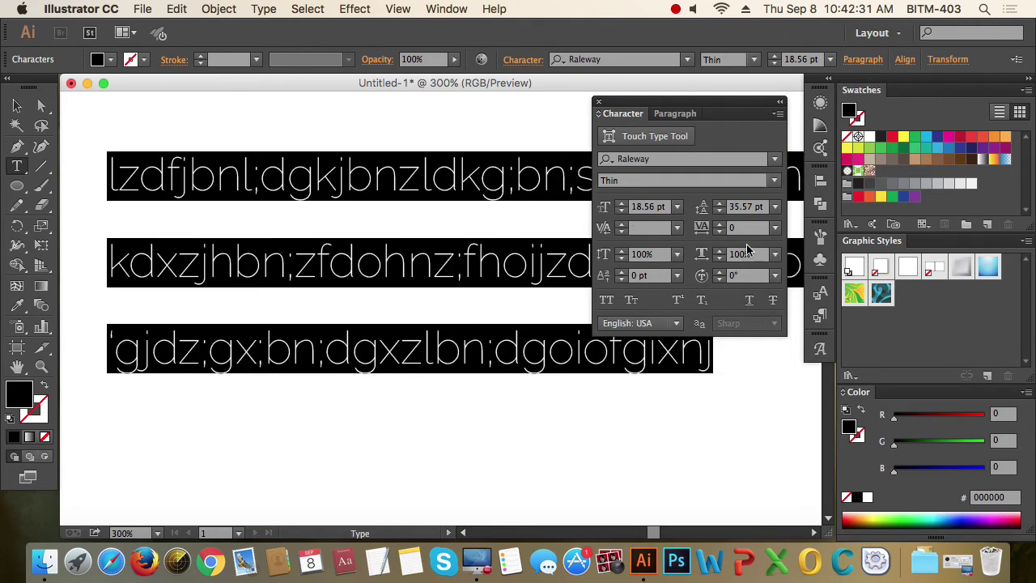
- Step Character Rotation up to 27°, then reset it to 0° so letters stand upright
click(720, 276)
click(721, 276)
click(720, 276)
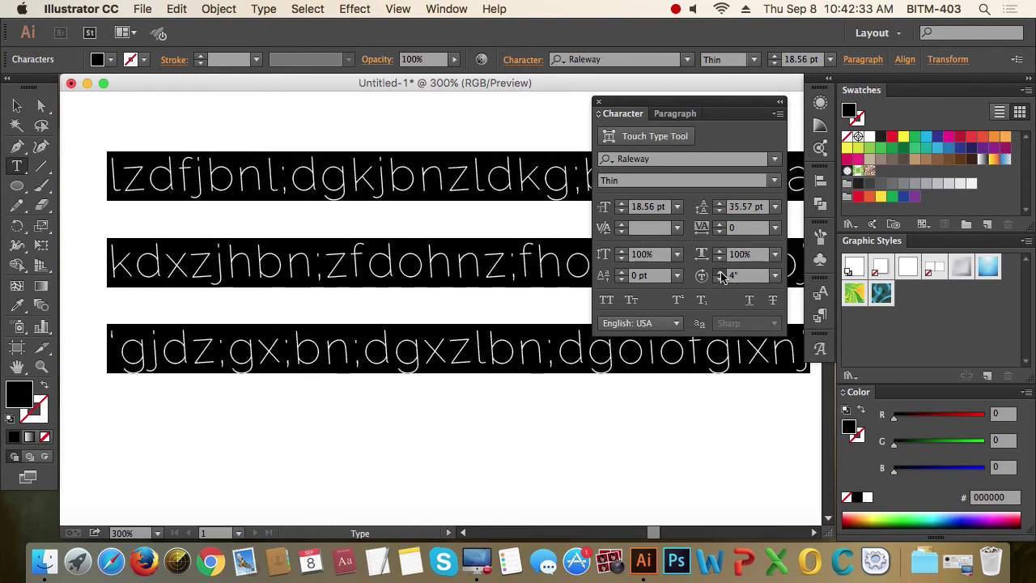
click(720, 276)
click(720, 276)
click(720, 276)
click(720, 276)
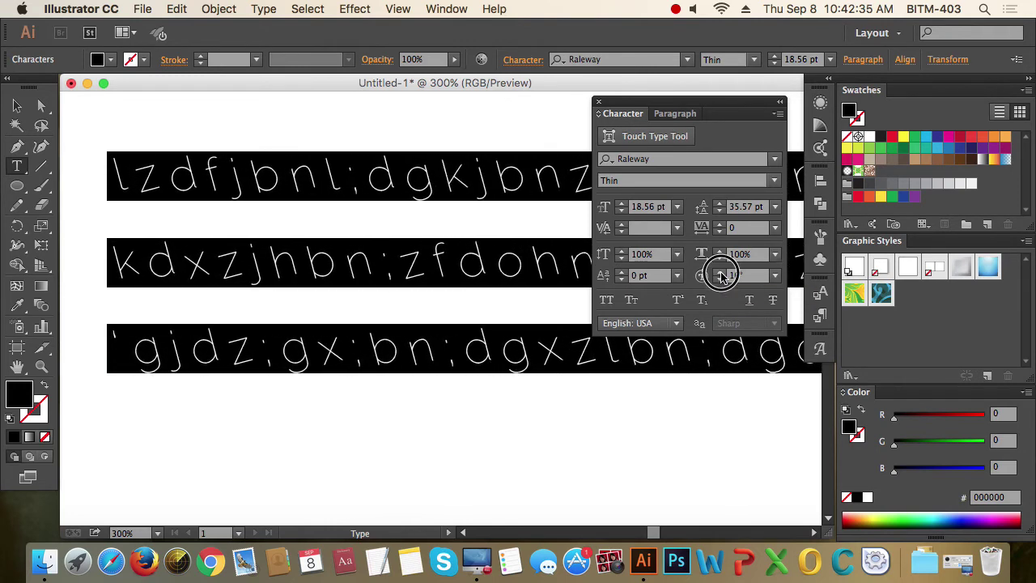
click(721, 276)
click(720, 276)
click(720, 276)
click(720, 276)
click(721, 276)
click(721, 276)
click(720, 276)
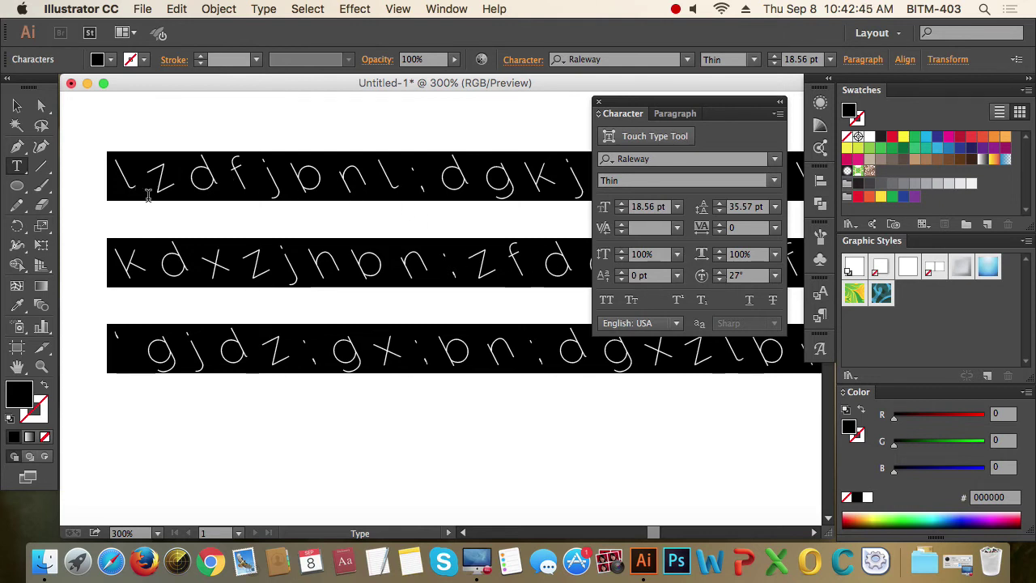
click(748, 276)
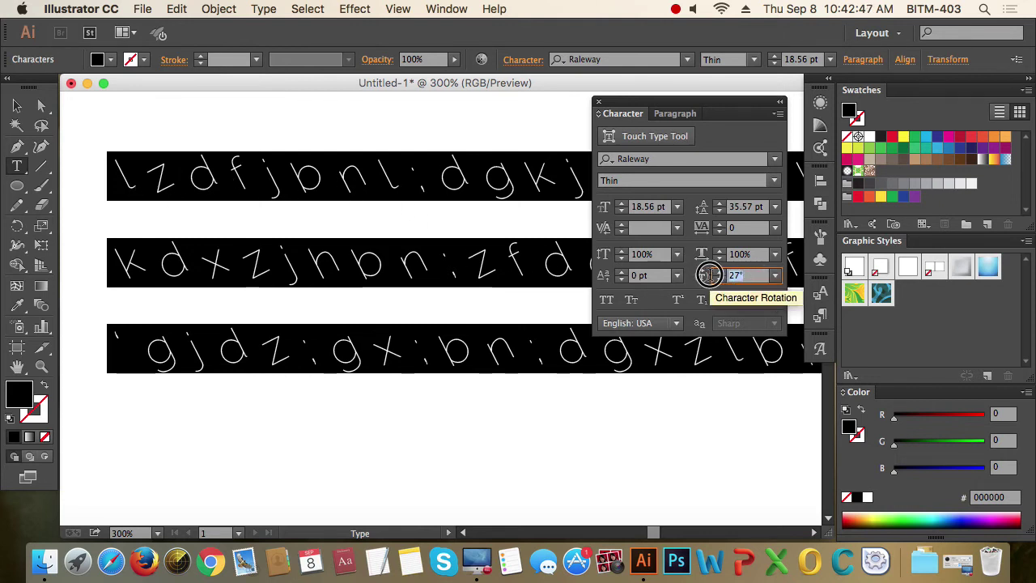
text(0)
key(Return)
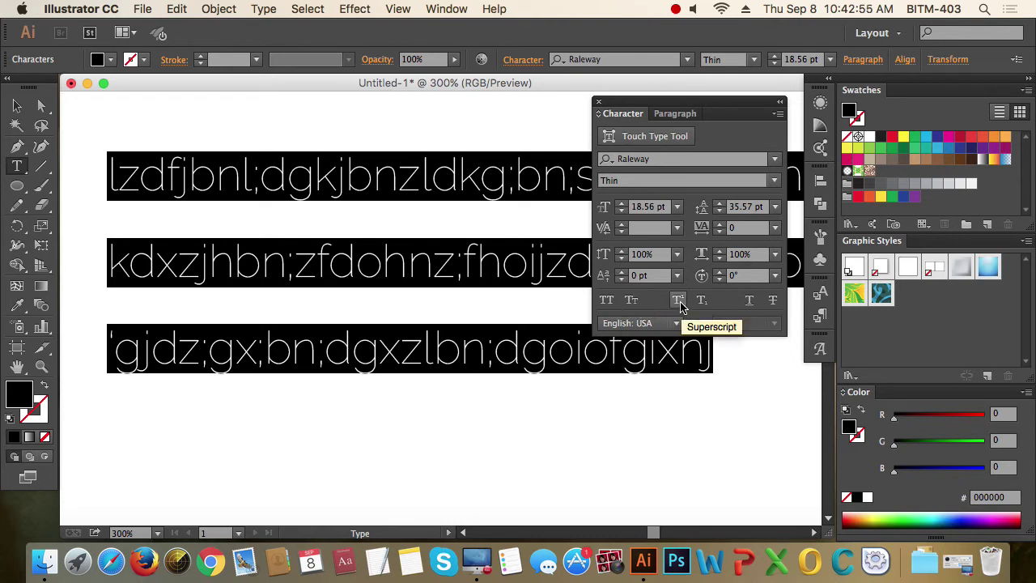
- Toggle All Caps on and off, then apply Small Caps to the text
click(607, 300)
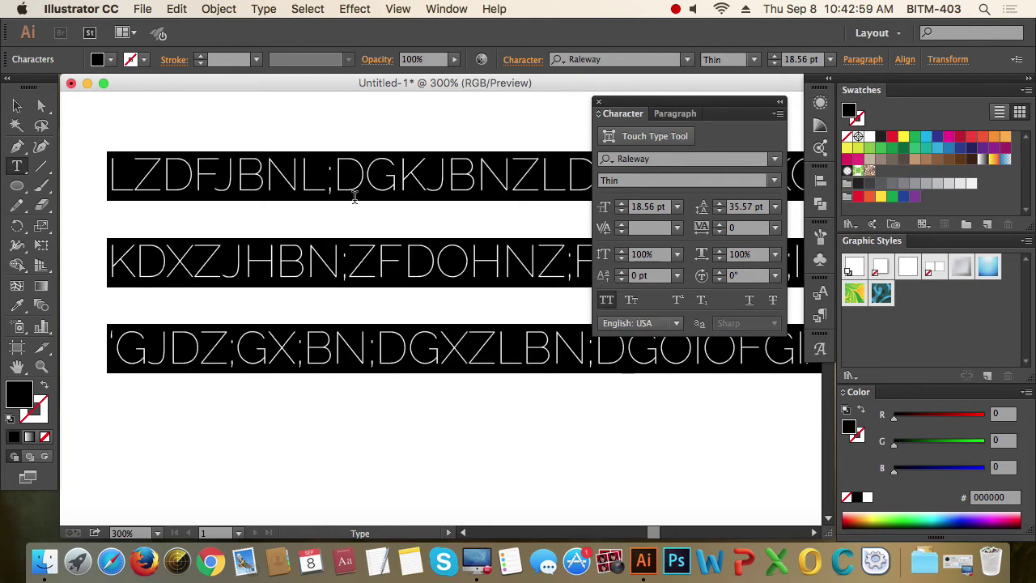
click(607, 299)
click(631, 301)
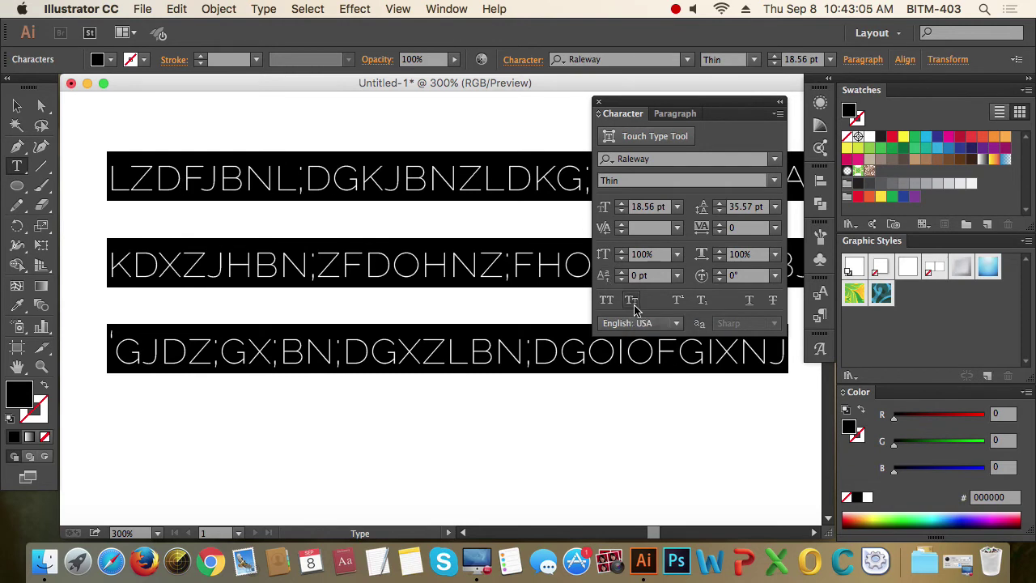
- Turn off Small Caps and make the first line's z superscript
click(631, 299)
click(421, 176)
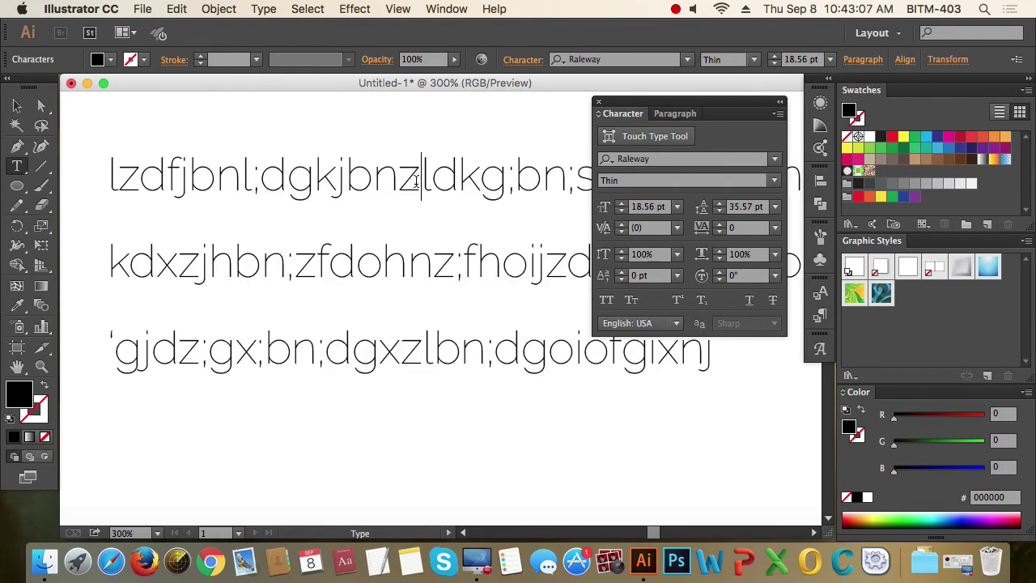
drag(421, 177, 397, 176)
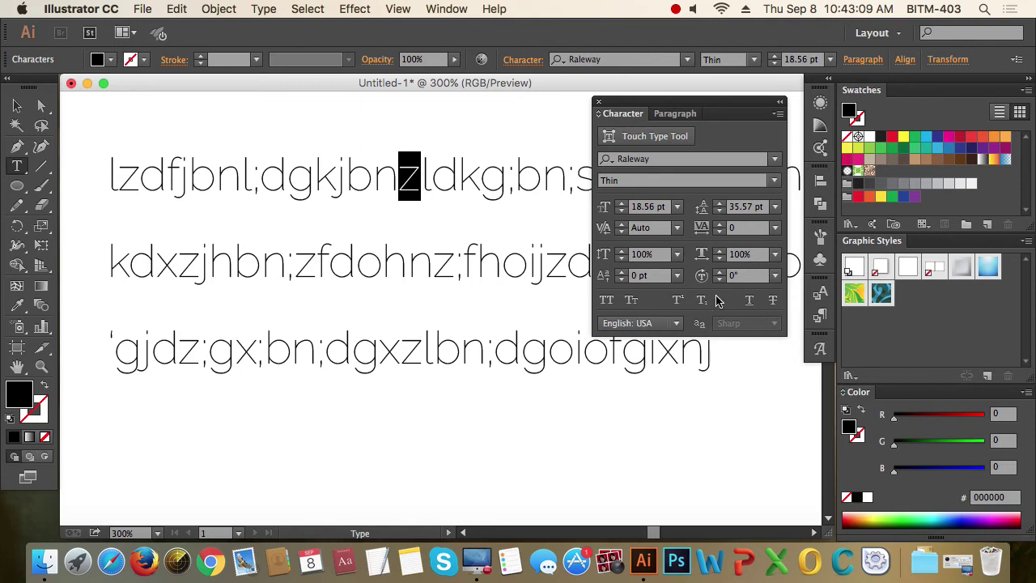
click(678, 299)
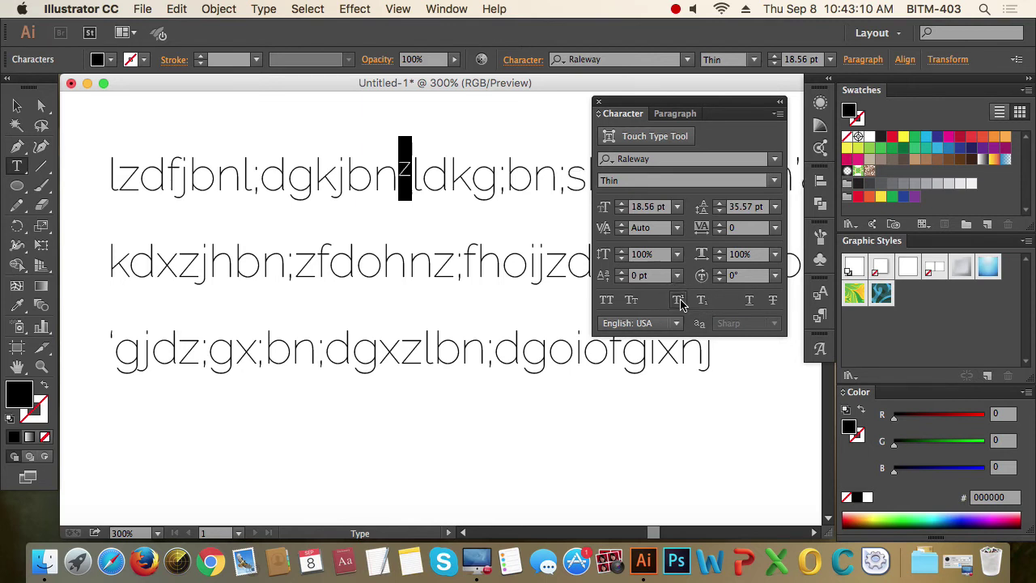
click(405, 182)
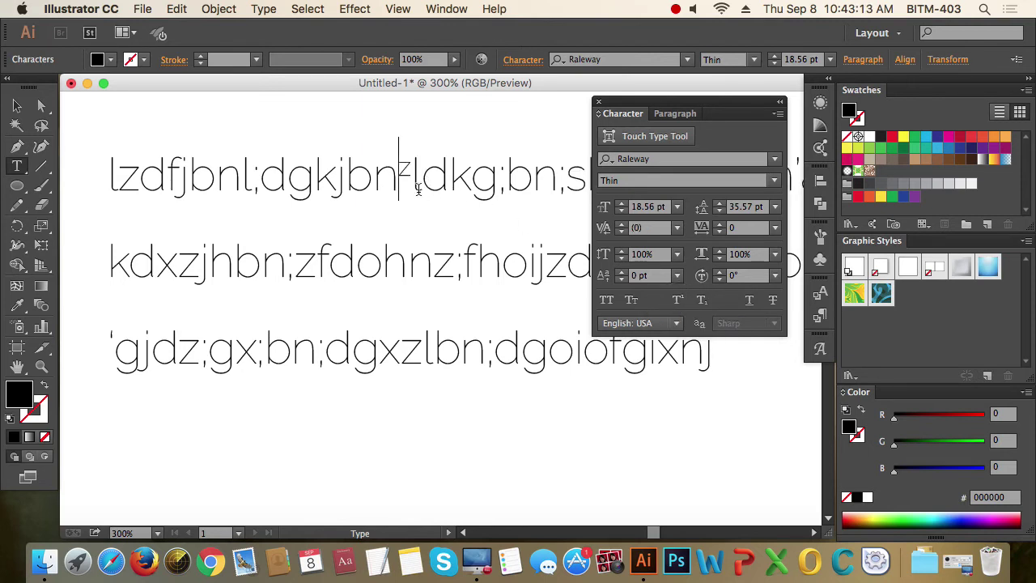
- Return the z to normal, try subscript and revert it, then select the first line's start
click(408, 170)
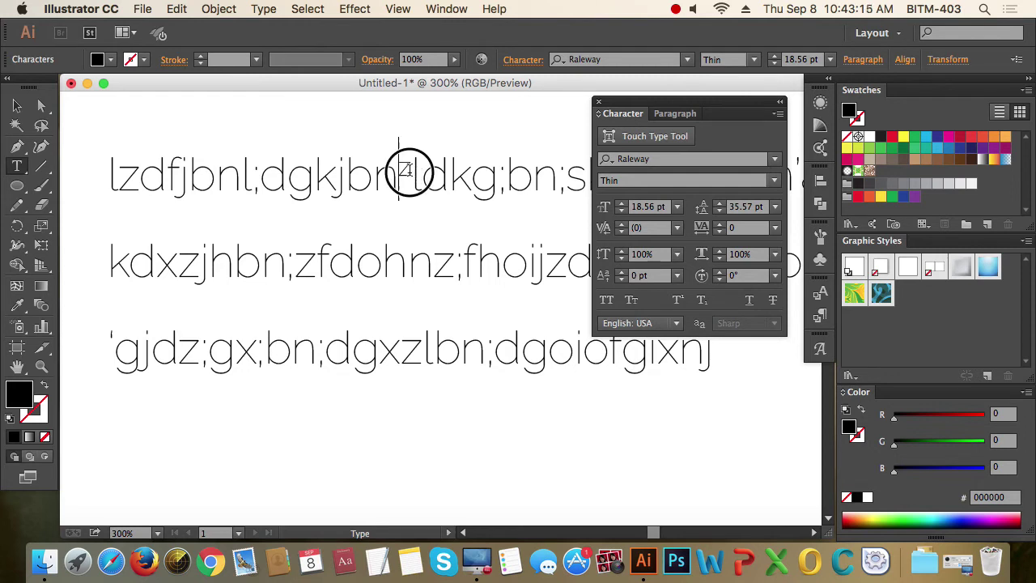
drag(409, 170, 421, 172)
click(677, 300)
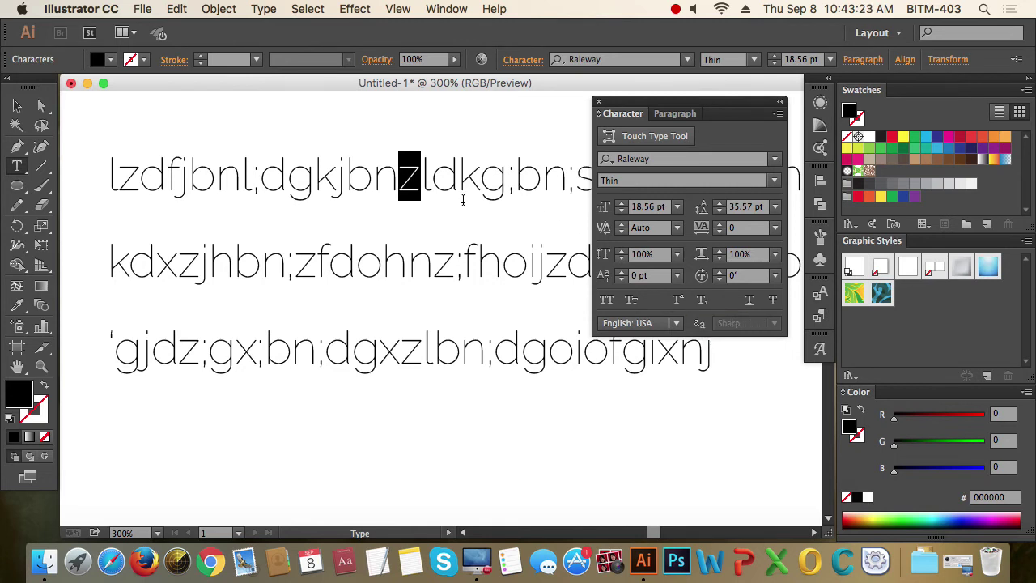
click(702, 301)
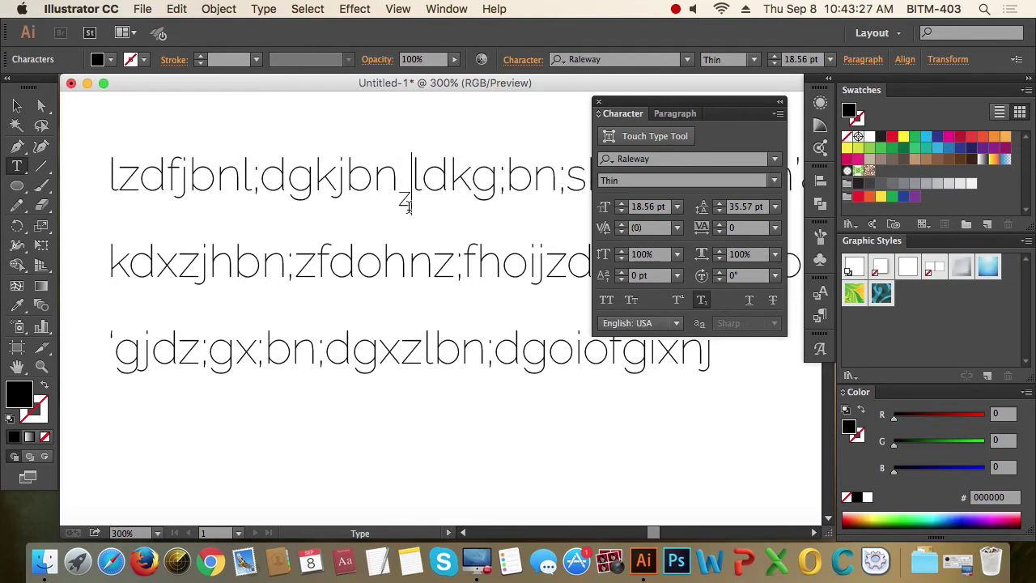
click(700, 303)
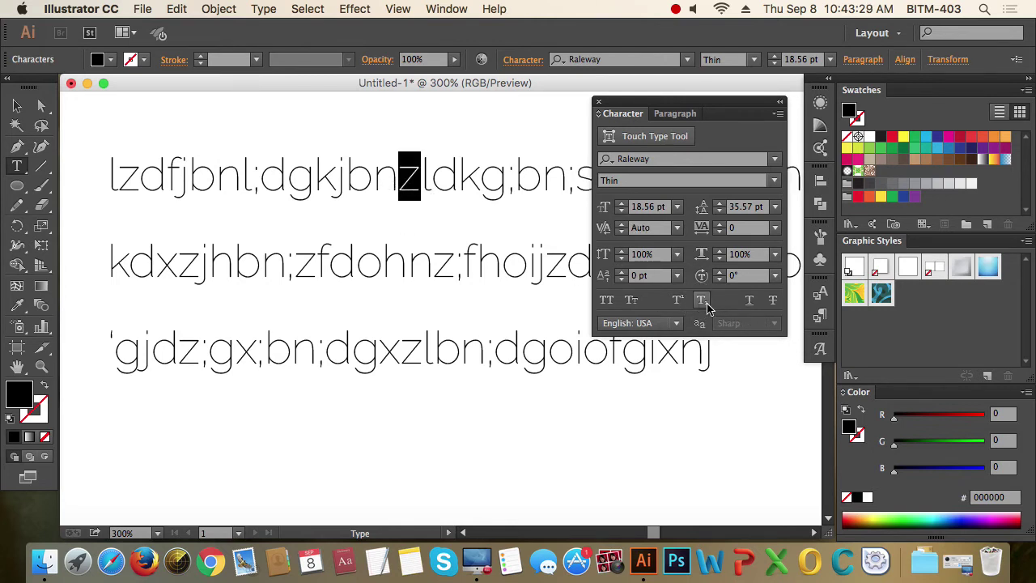
drag(507, 180, 82, 169)
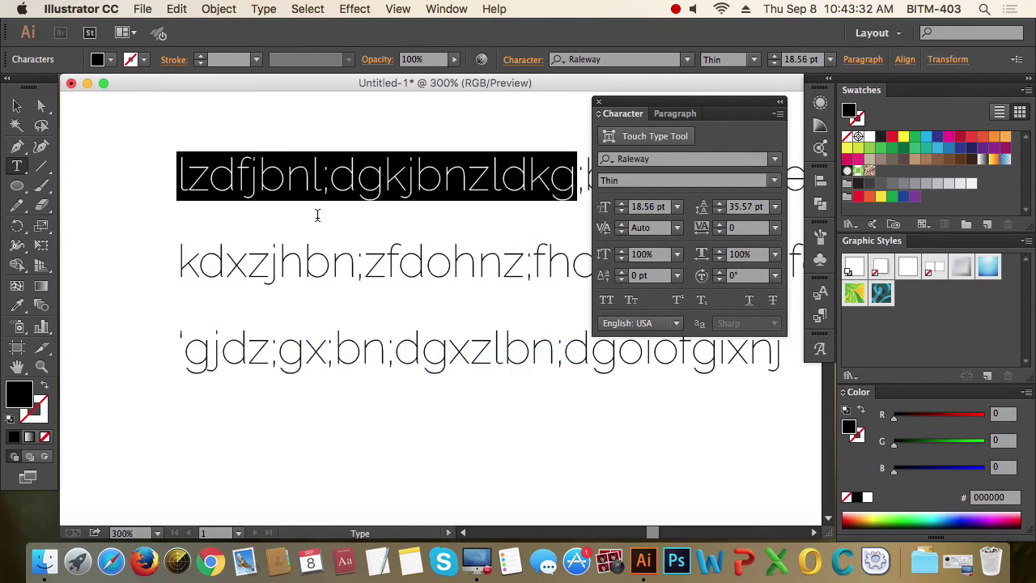
- Underline the start of the first line, undo it, and apply strikethrough instead
click(749, 300)
click(475, 219)
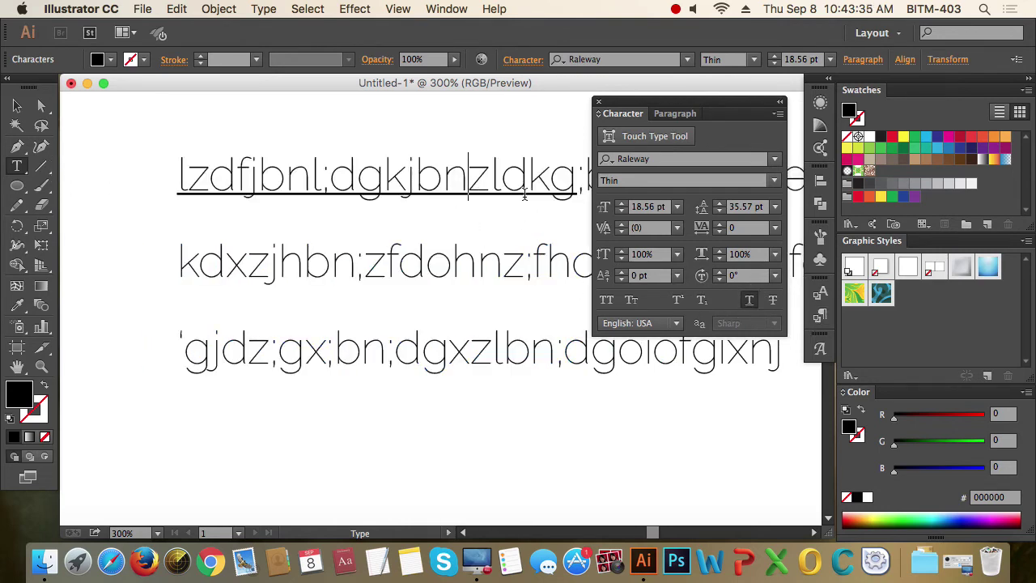
key(super+z)
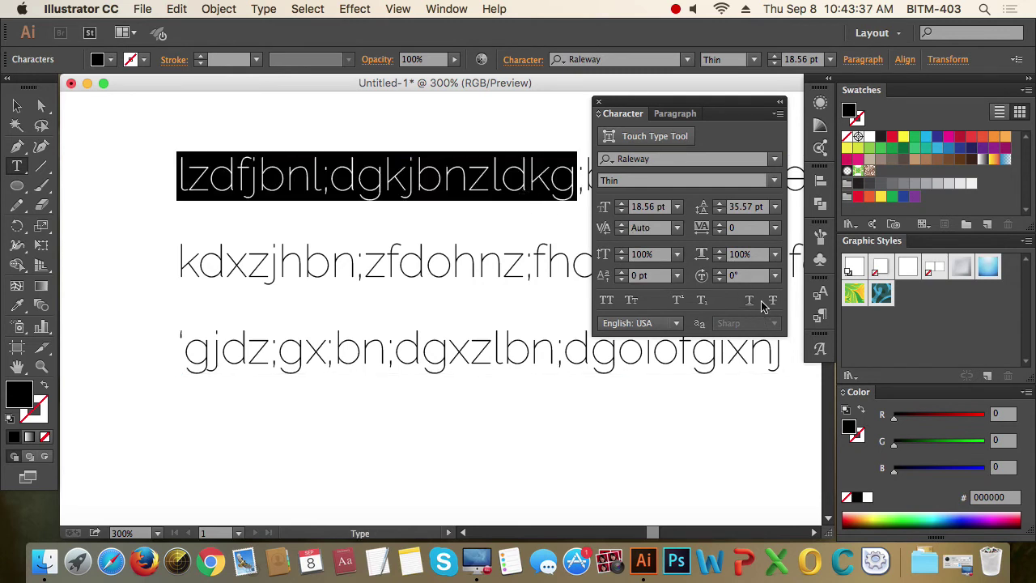
click(773, 300)
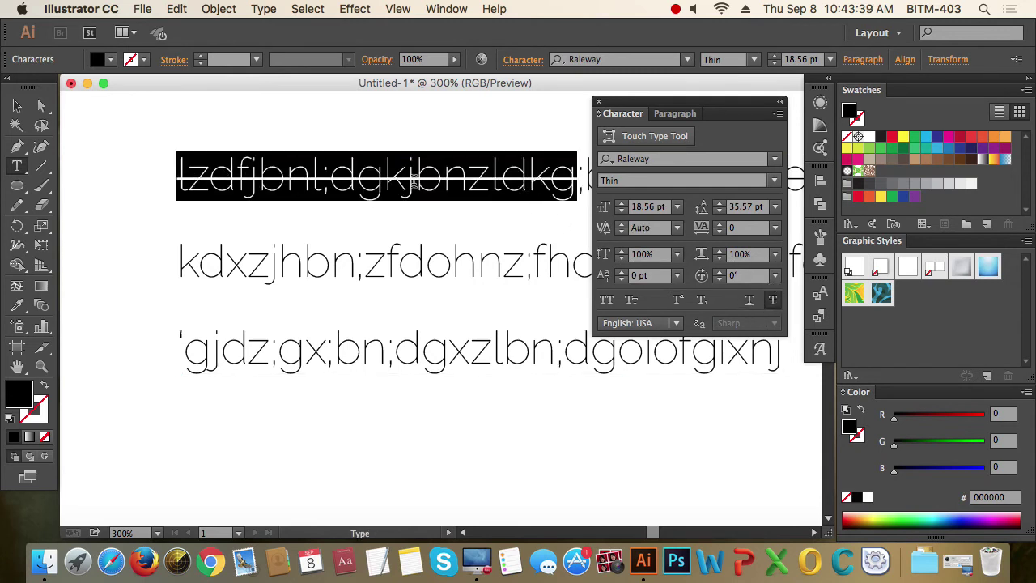
click(415, 181)
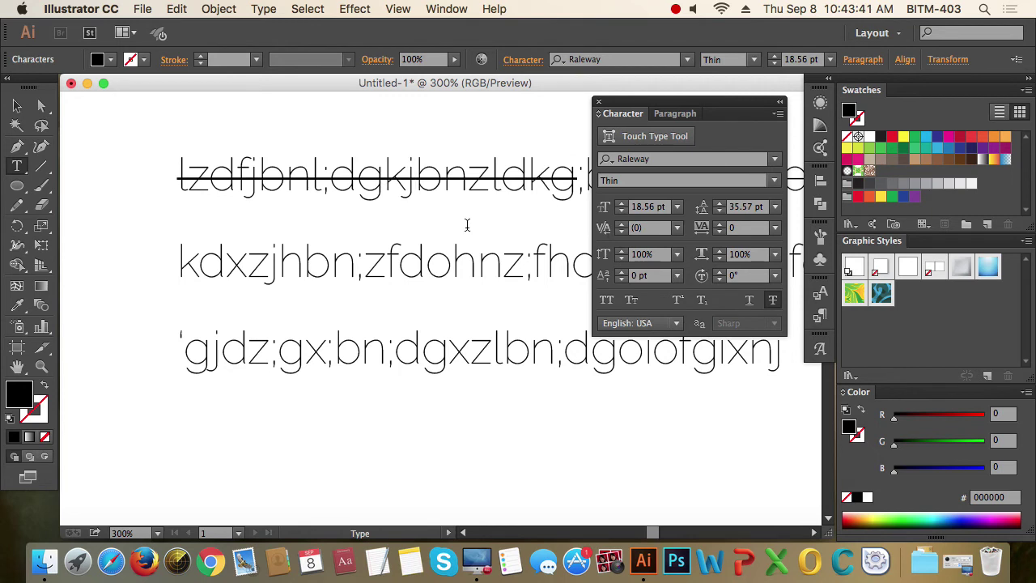
- Delete the j and space before 'bn' and choose the Touch Type Tool
scroll(370, 253, down, 2)
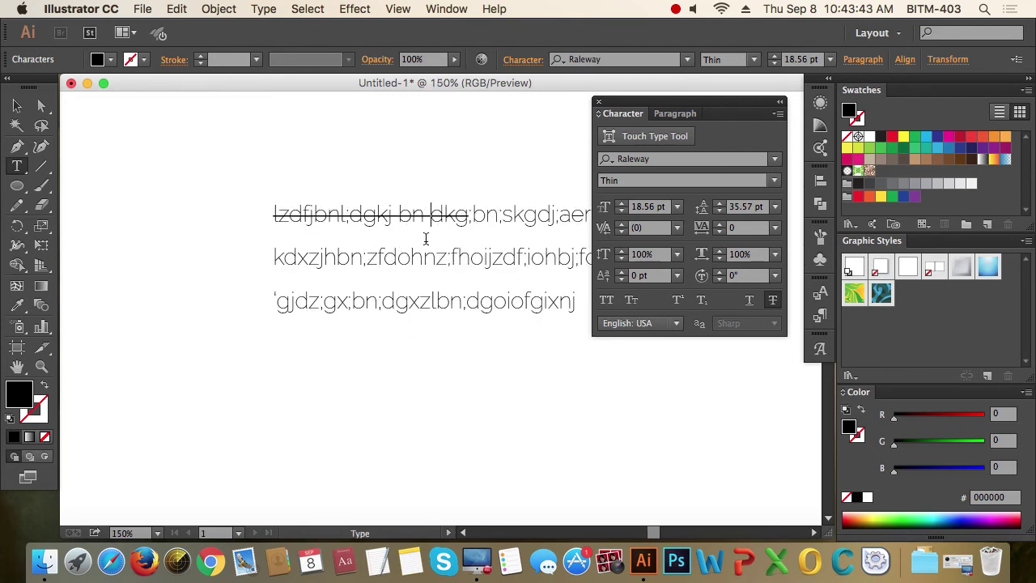
key(BackSpace)
key(BackSpace)
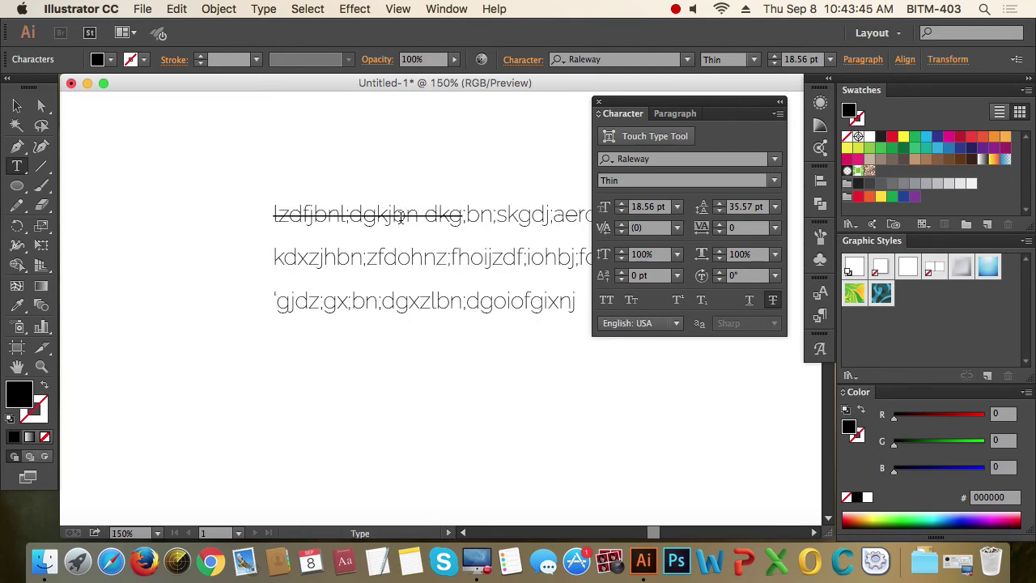
click(665, 139)
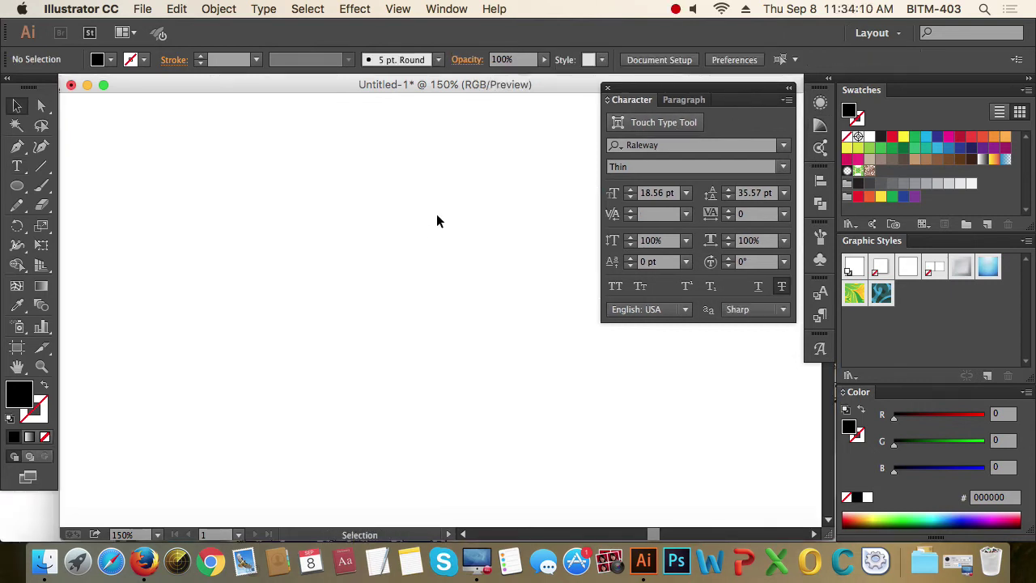
- Draw a rectangular area-type frame on the artboard with the Type tool
click(17, 167)
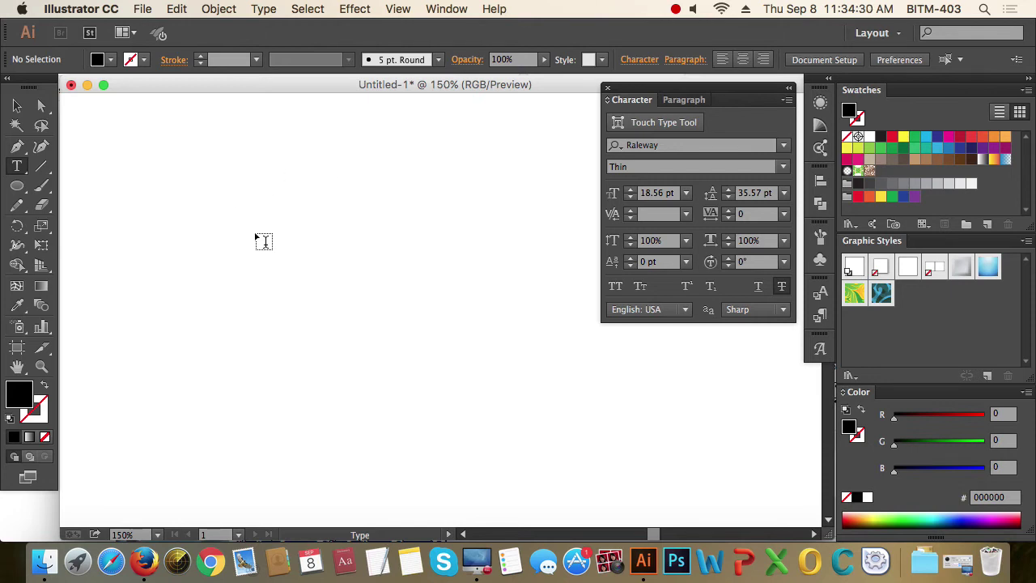
drag(179, 173, 473, 346)
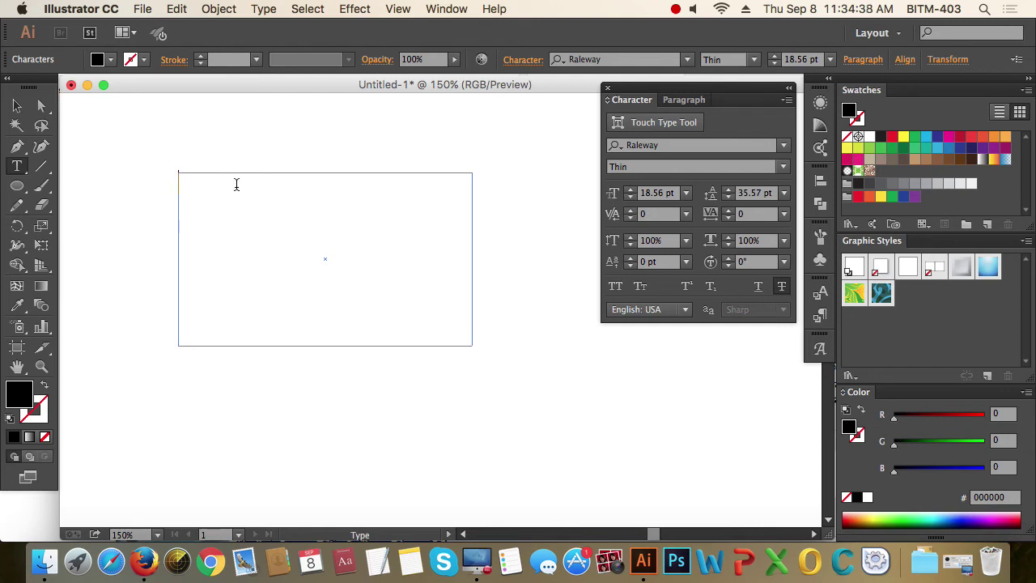
- Type three lines of random letters, select all, and remove the strikethrough
text(sdfiugblzdfigblfidblzifdbgzlfidbg)
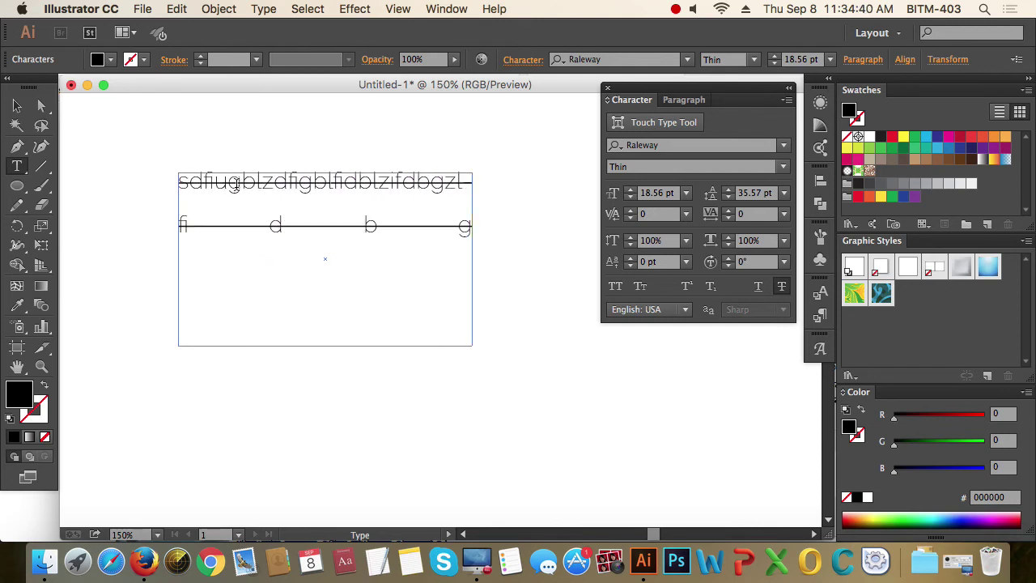
text(lidhfbglzfdigblifdbgzlfidgbllzdfildighzdlfiug)
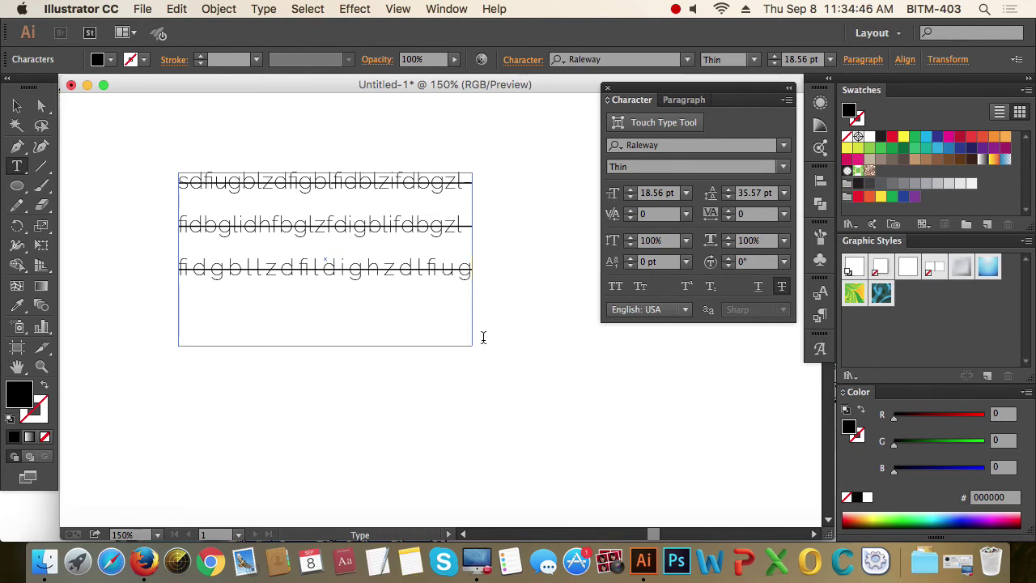
click(392, 272)
key(super+a)
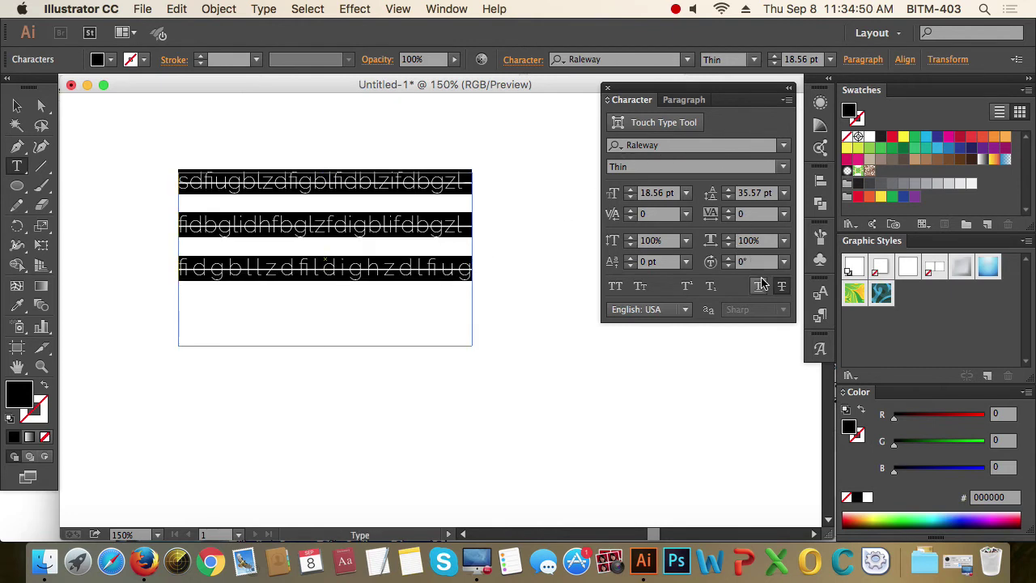
click(781, 285)
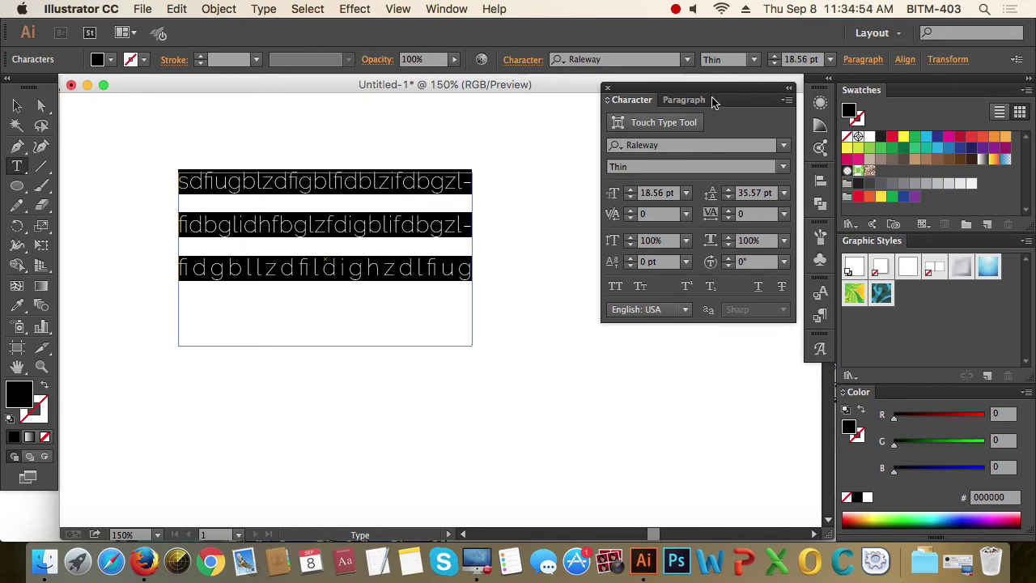
- Align the paragraph left and append 's;kltrbh;sod' at the end of line three
click(673, 101)
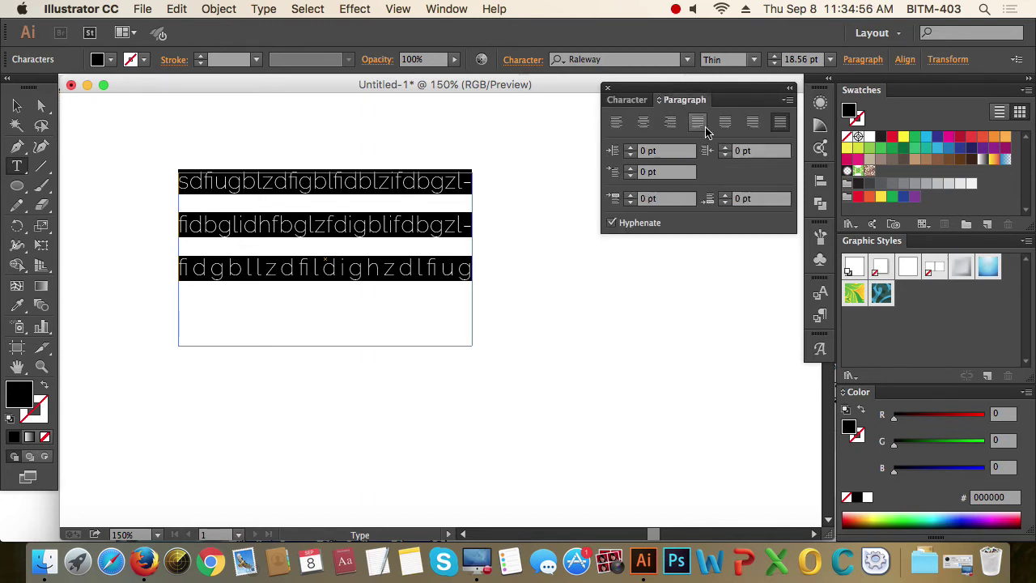
click(616, 121)
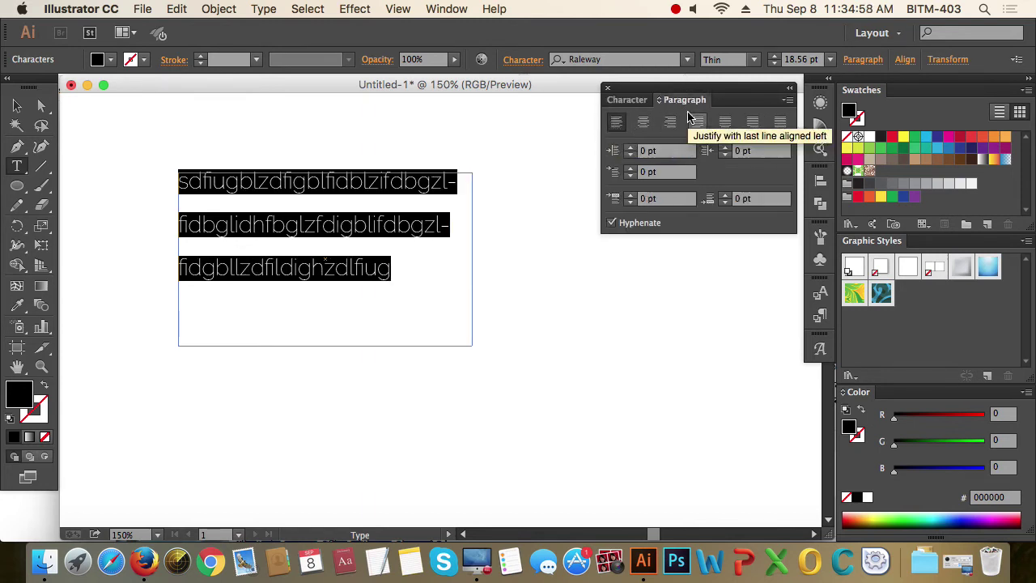
click(631, 99)
click(367, 233)
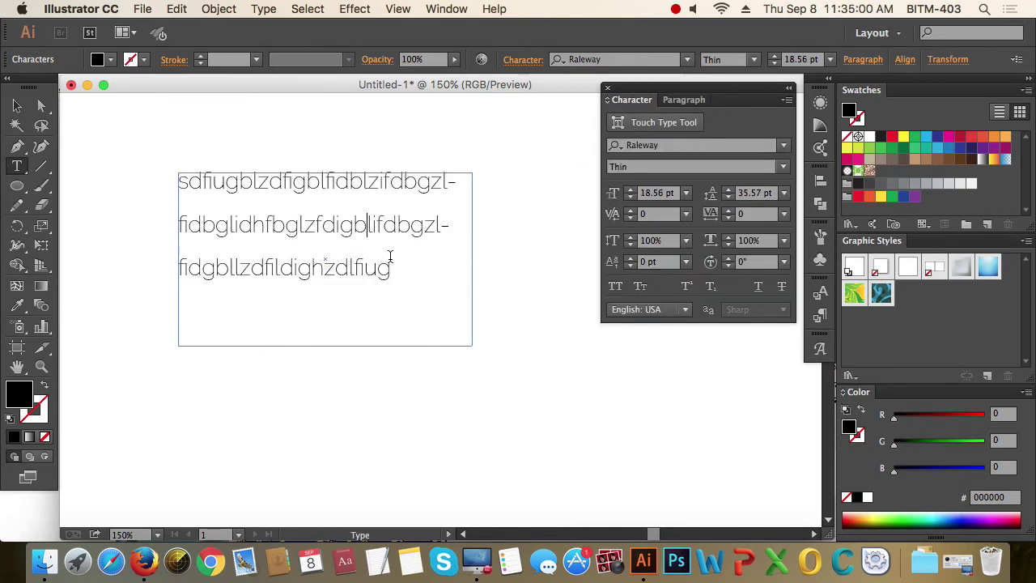
click(391, 272)
text(s;kltrbh;sod)
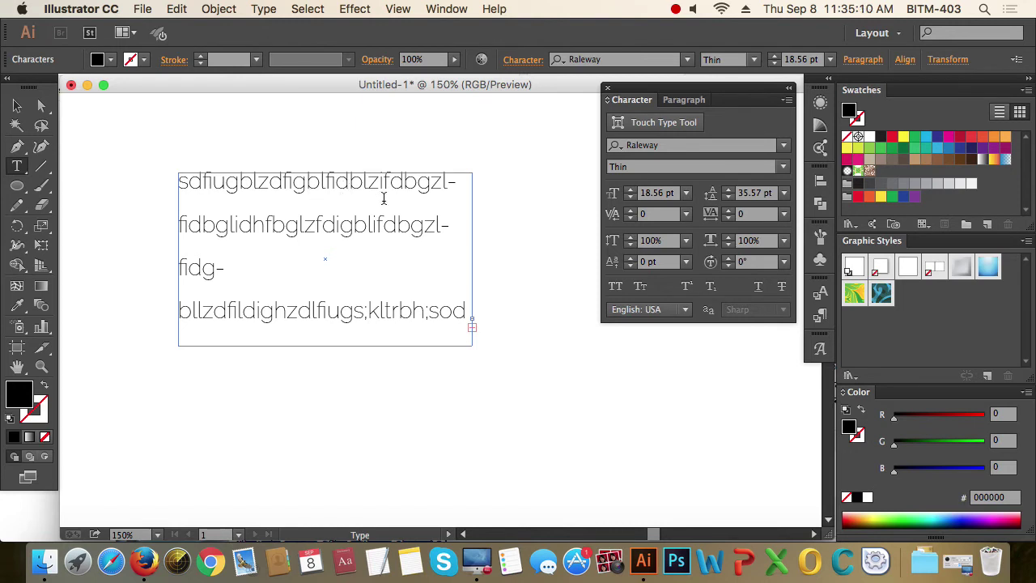
- Delete several letters after 'fidg' in line three, then reselect all the text
drag(468, 314, 150, 174)
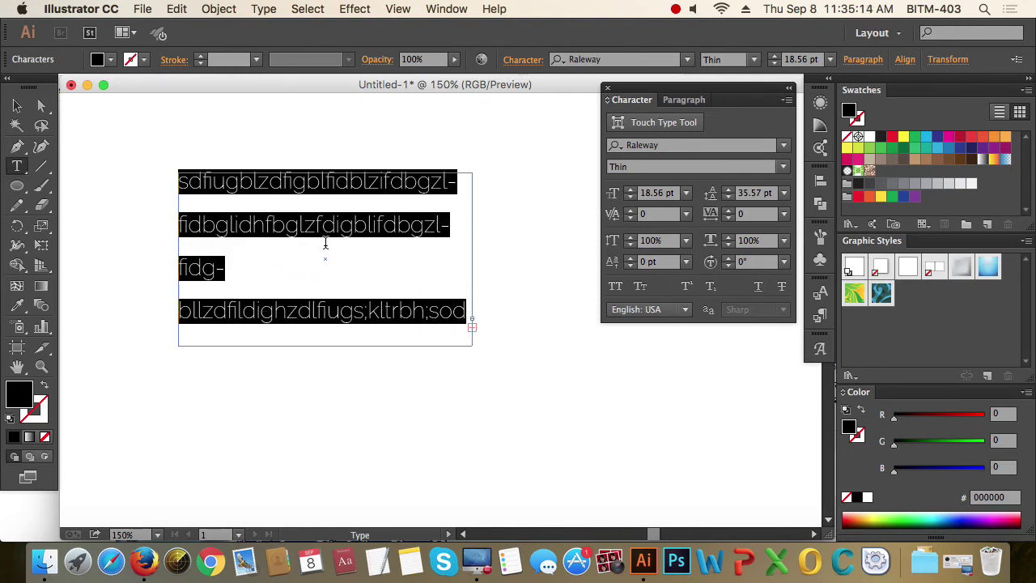
click(245, 270)
key(Left)
key(Left)
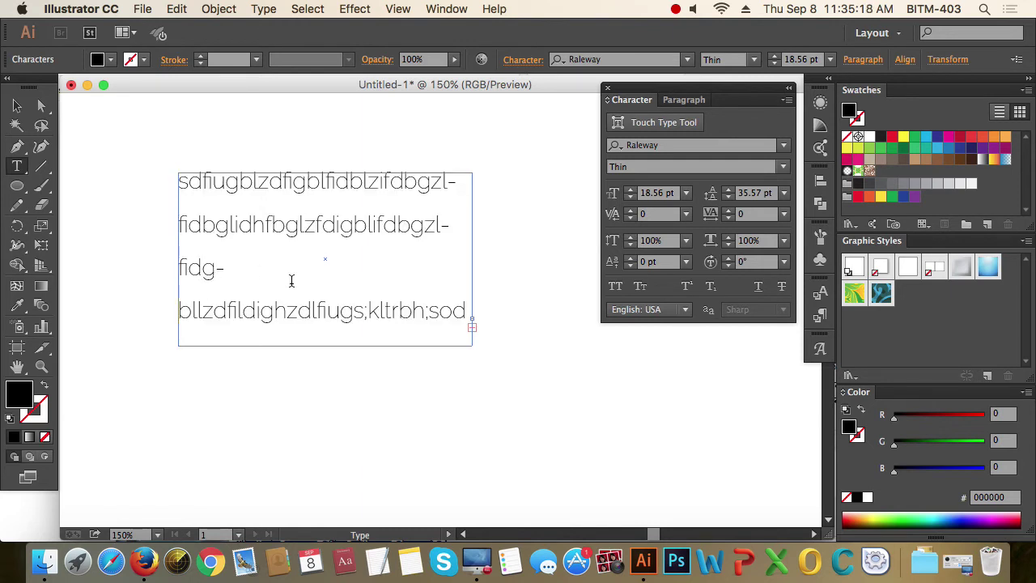
key(Delete)
key(Delete)
key(Delete)
key(Delete)
key(Delete)
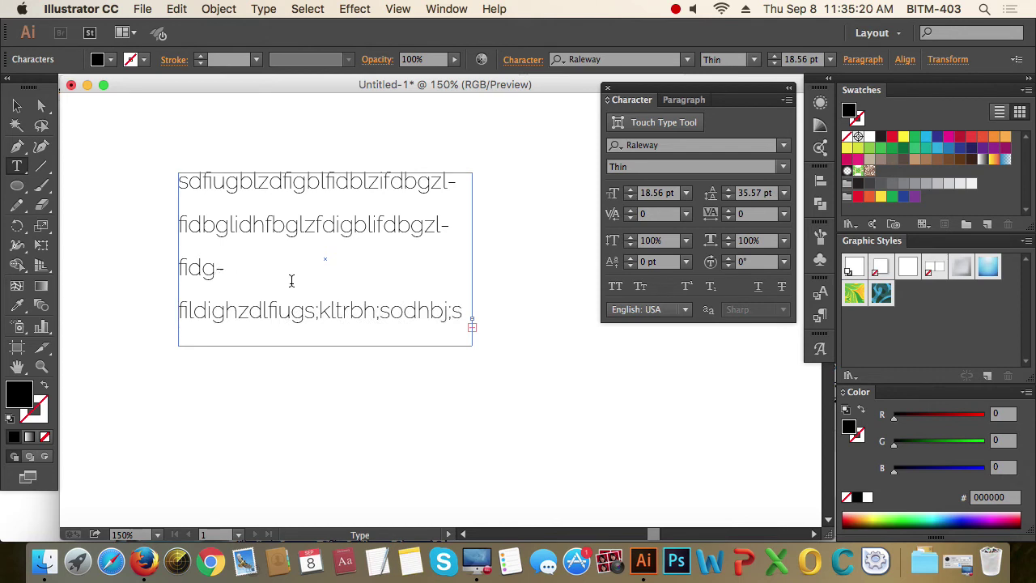
key(Delete)
key(Delete)
key(Delete)
key(Delete)
key(Delete)
key(Delete)
key(Delete)
key(Delete)
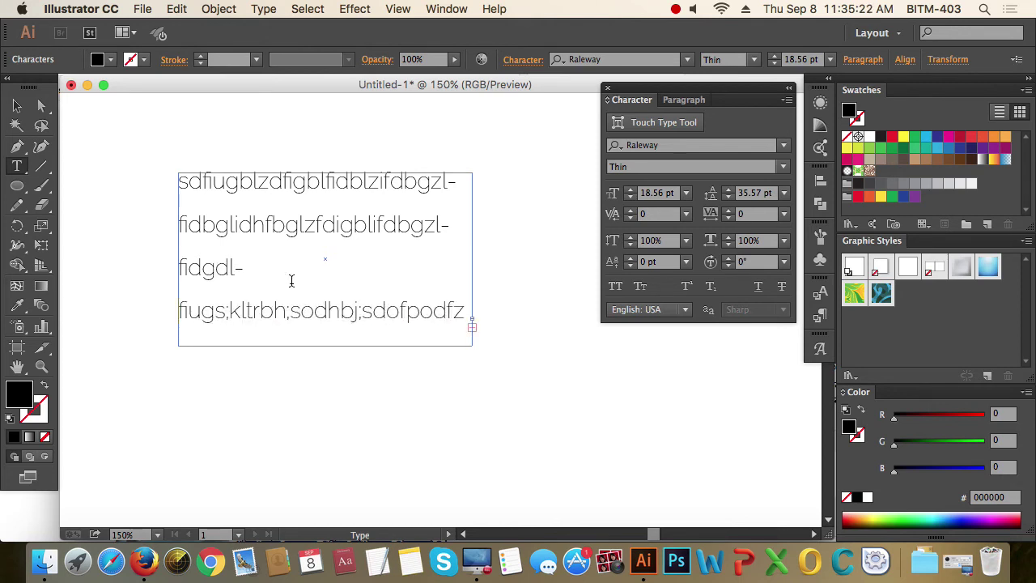
key(Delete)
key(Delete)
key(Delete)
key(Delete)
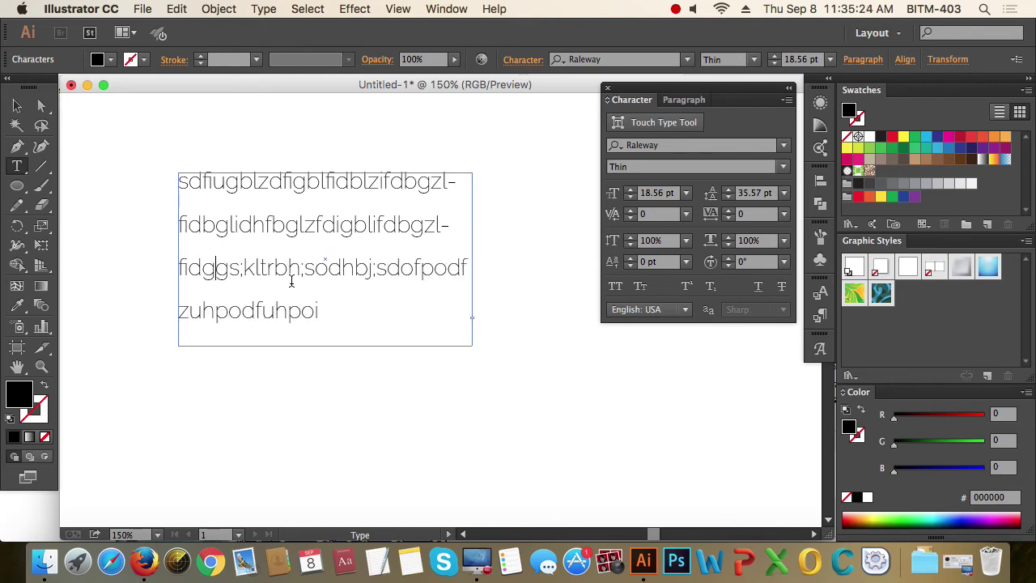
drag(318, 314, 162, 167)
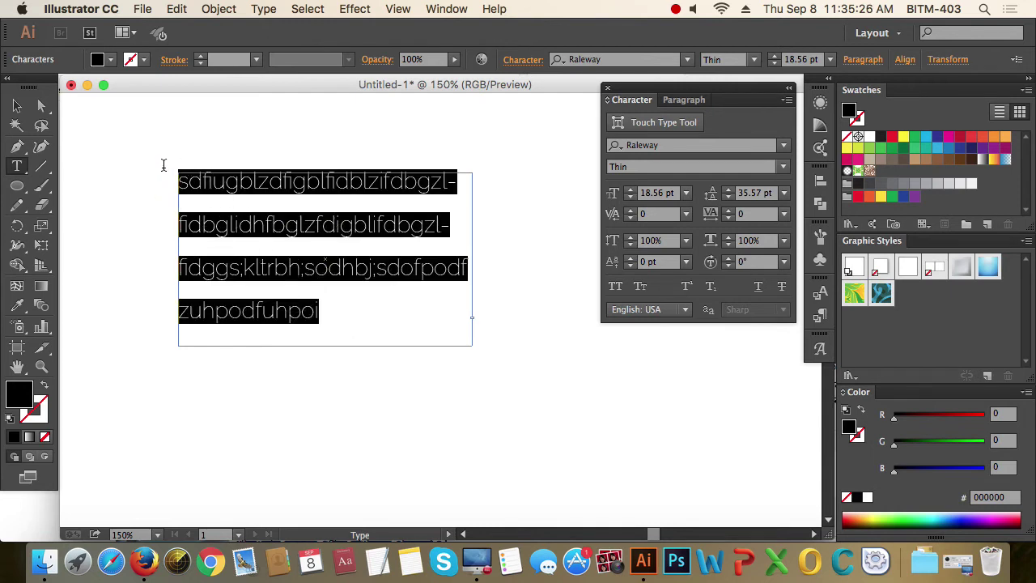
- Set the Raleway Thin text's leading to 24 pt and font size to 14 pt
click(773, 194)
double_click(762, 193)
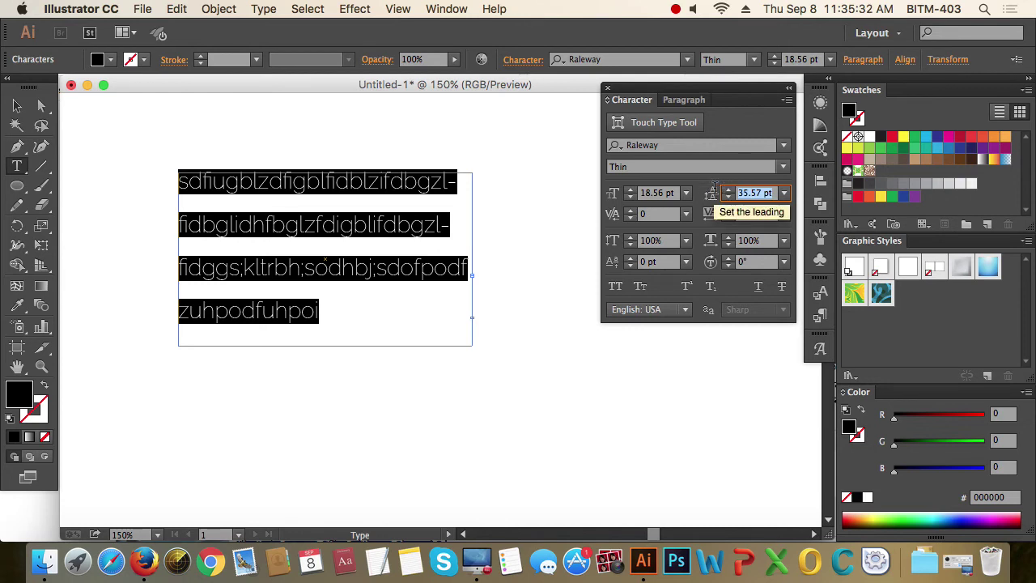
text(24)
key(Return)
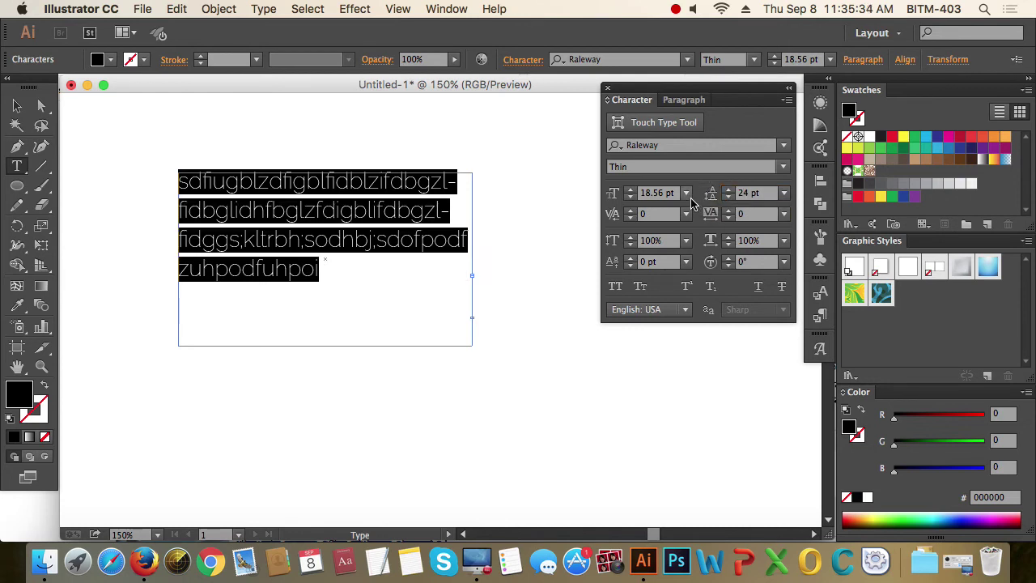
click(660, 193)
double_click(660, 193)
text(1)
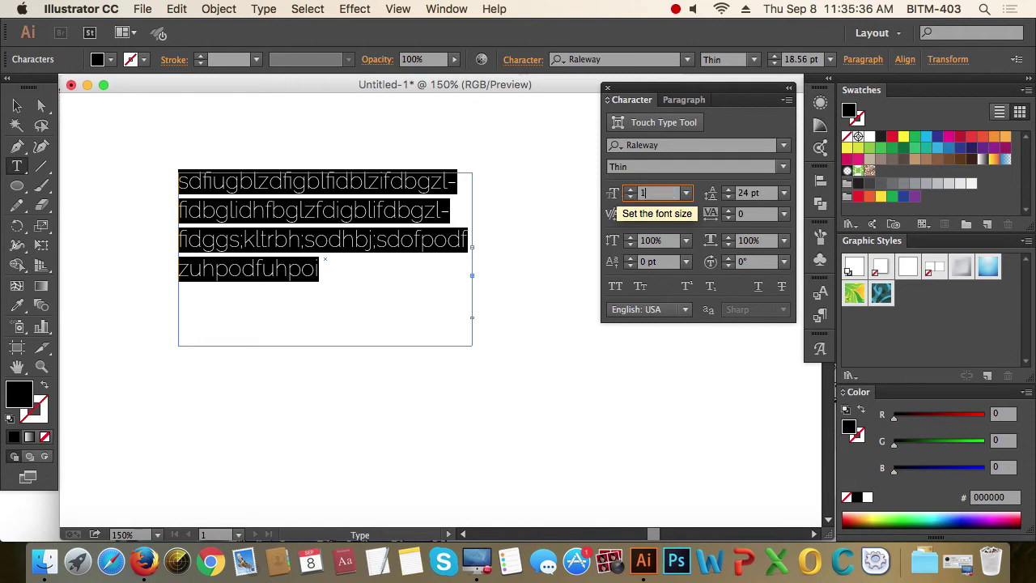
text(4)
key(Return)
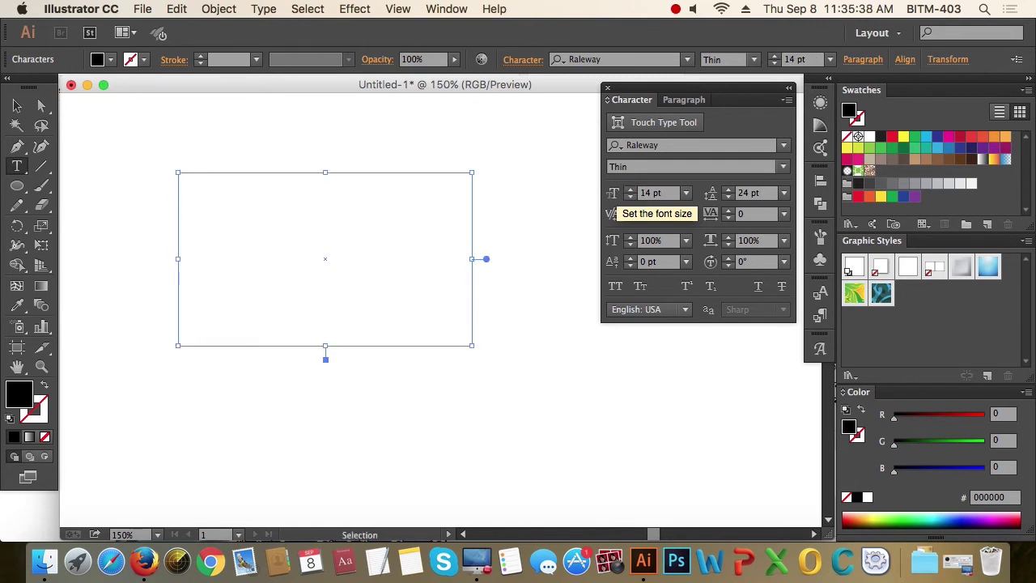
- Delete extra characters so the text fits three lines, then select all of it
click(321, 289)
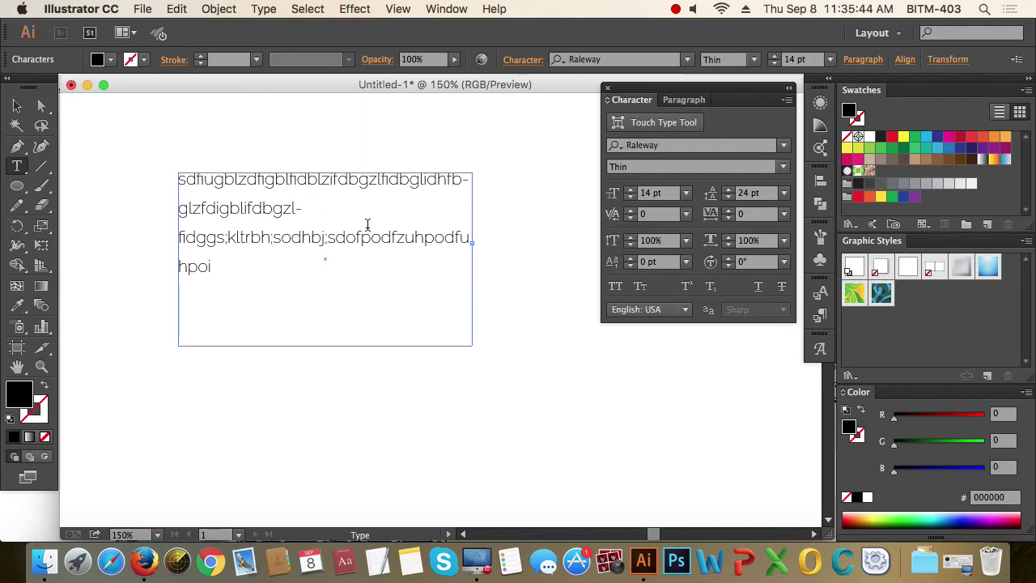
key(BackSpace)
key(BackSpace)
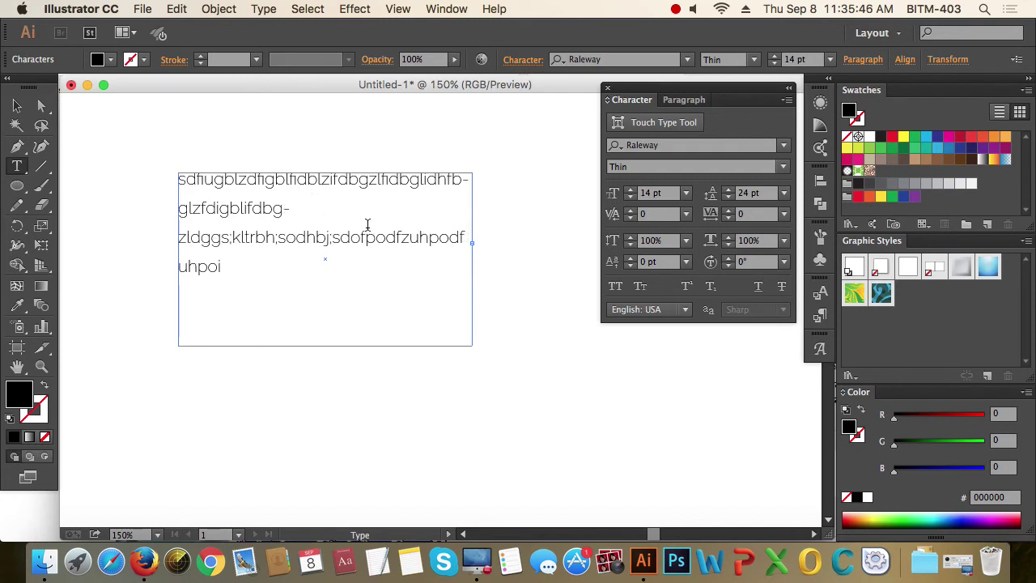
key(Delete)
key(Delete)
key(Delete)
key(Delete)
key(Delete)
key(Delete)
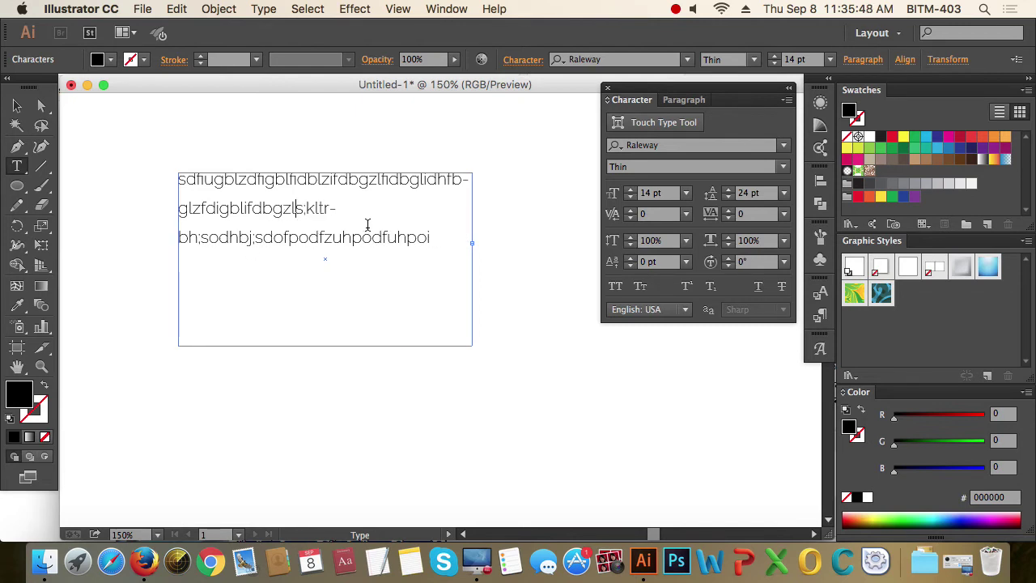
key(Delete)
key(Delete)
key(Delete)
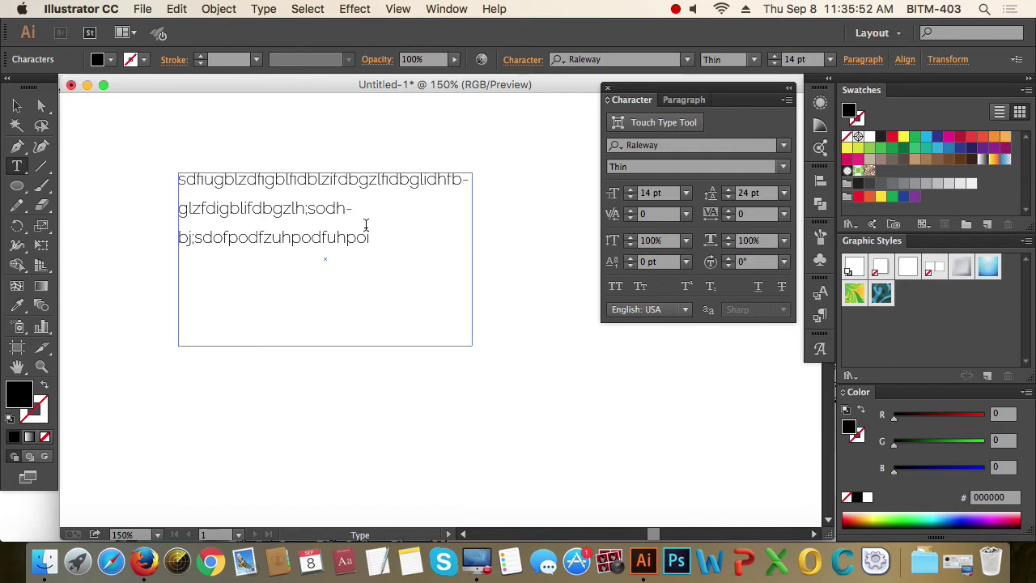
key(Escape)
triple_click(366, 207)
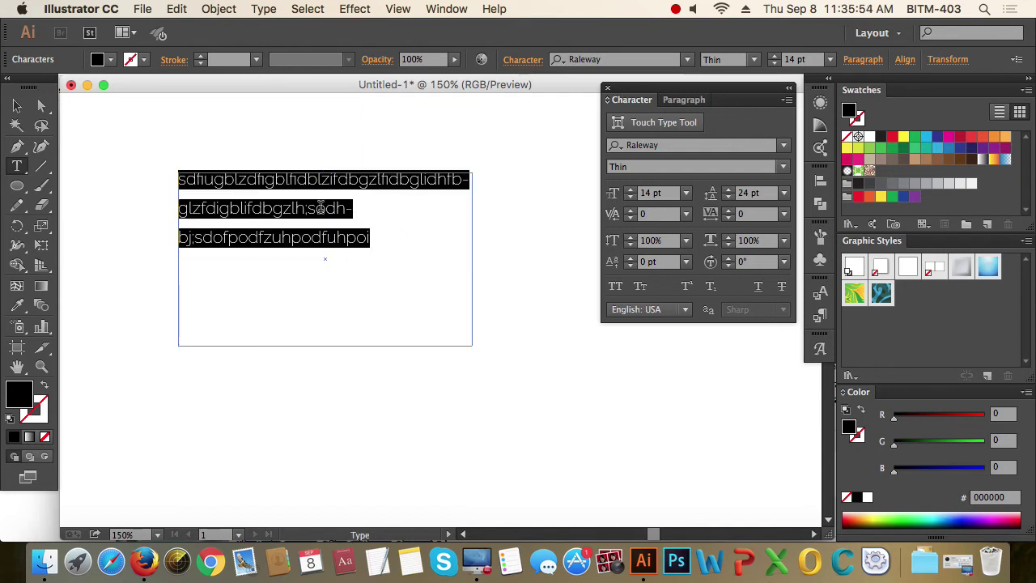
- In the Paragraph panel, compare center, right and left alignment on the text
click(687, 99)
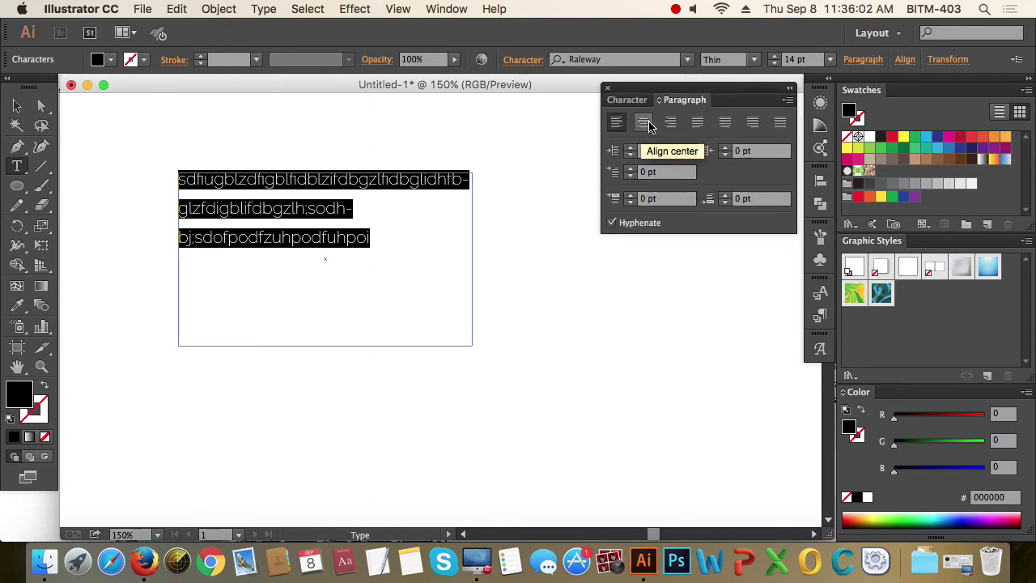
click(643, 122)
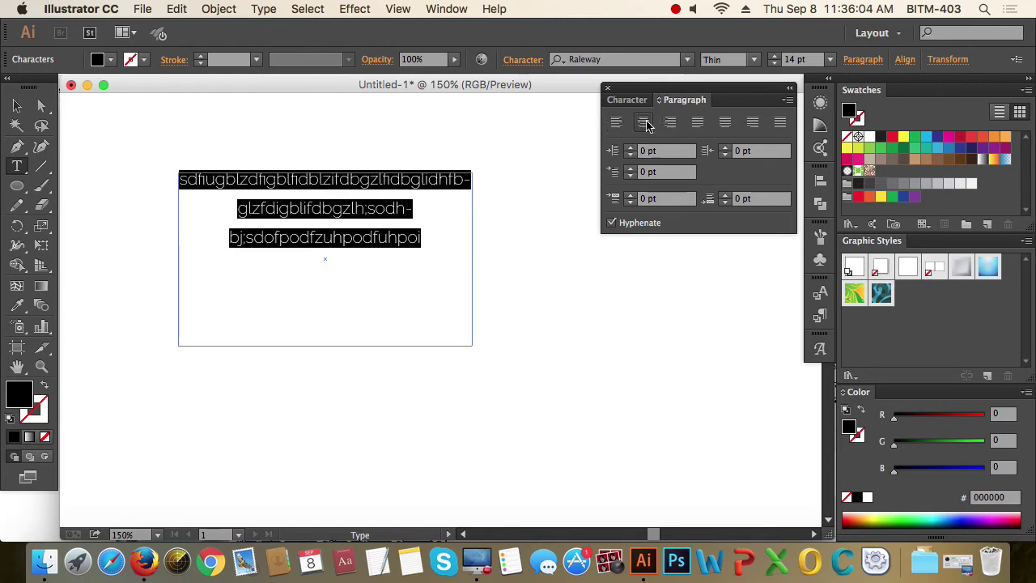
click(670, 122)
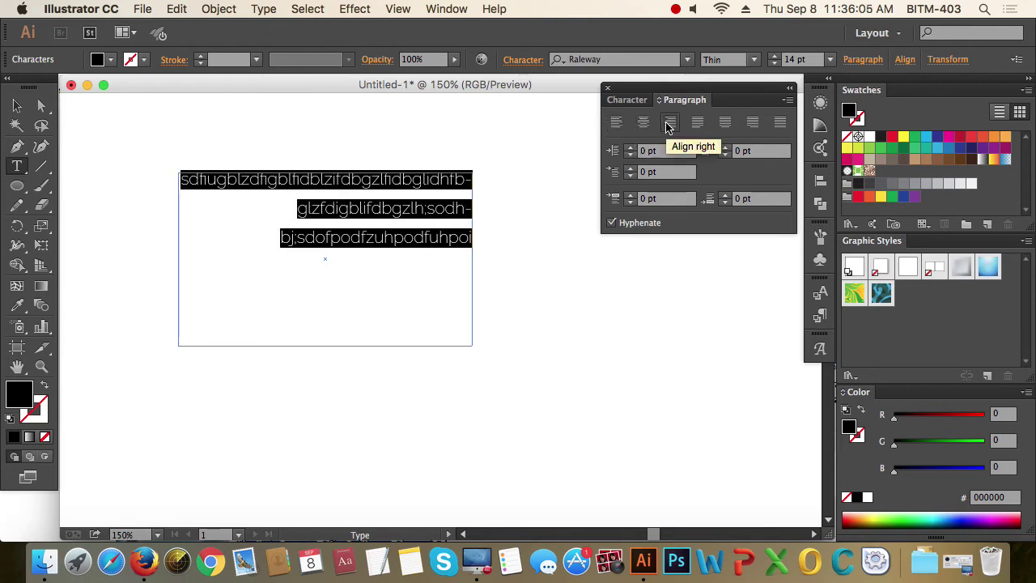
click(616, 123)
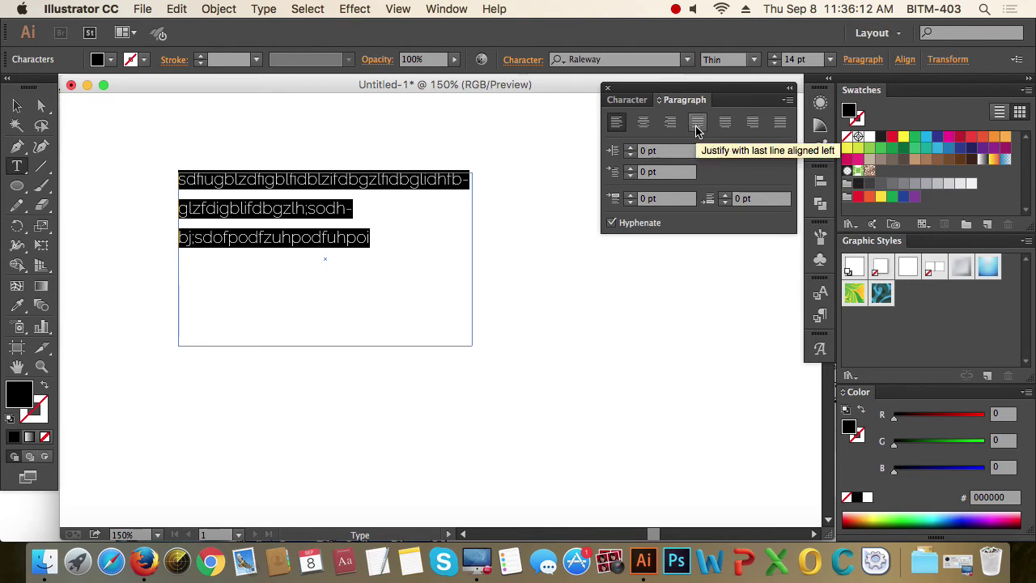
- Justify the paragraph with the last line flush left, then reselect all three lines
click(696, 123)
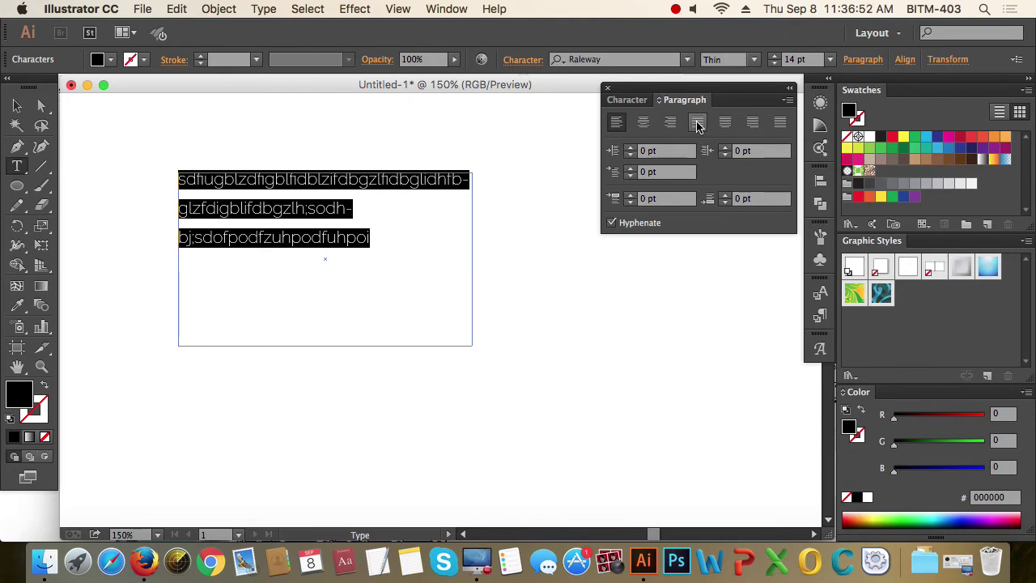
click(698, 123)
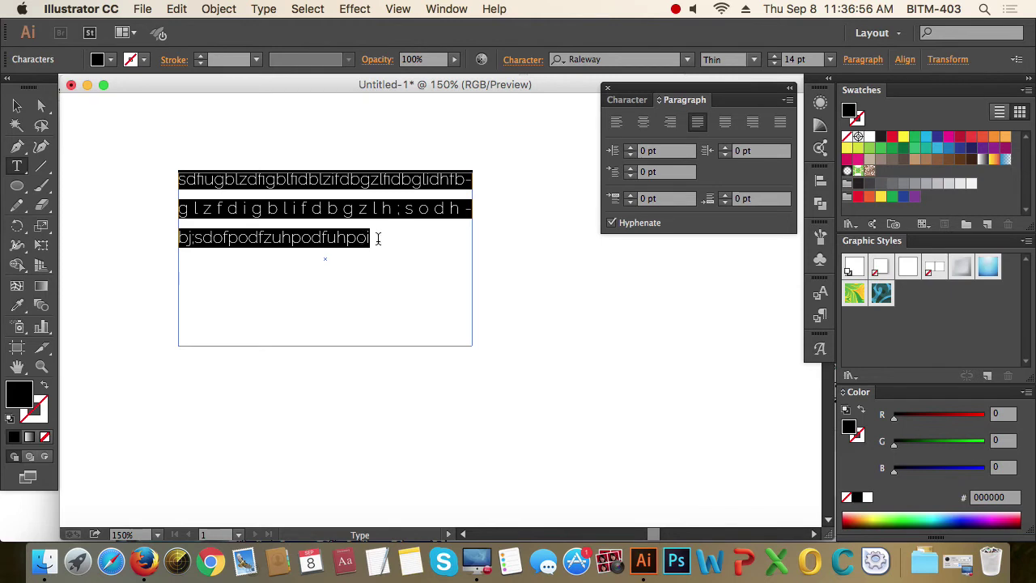
click(444, 212)
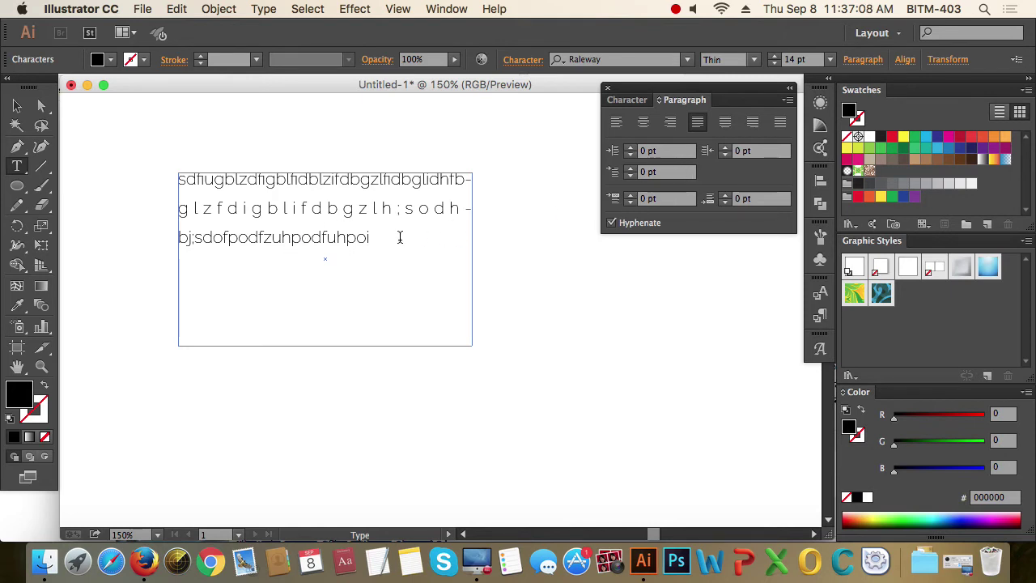
drag(393, 236, 169, 166)
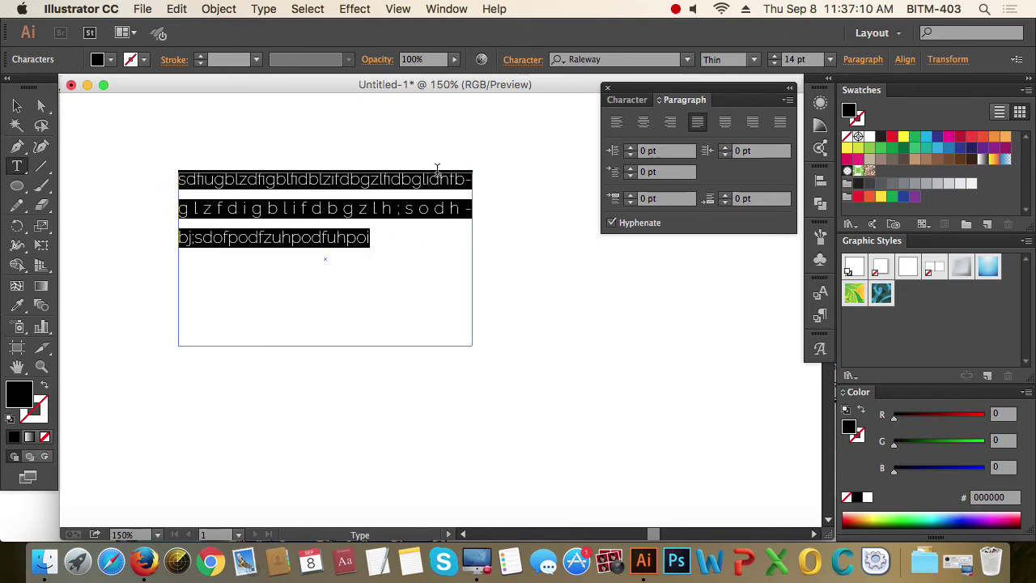
- Try justify with last line centered, last line right, and justify all lines, then align left
click(724, 128)
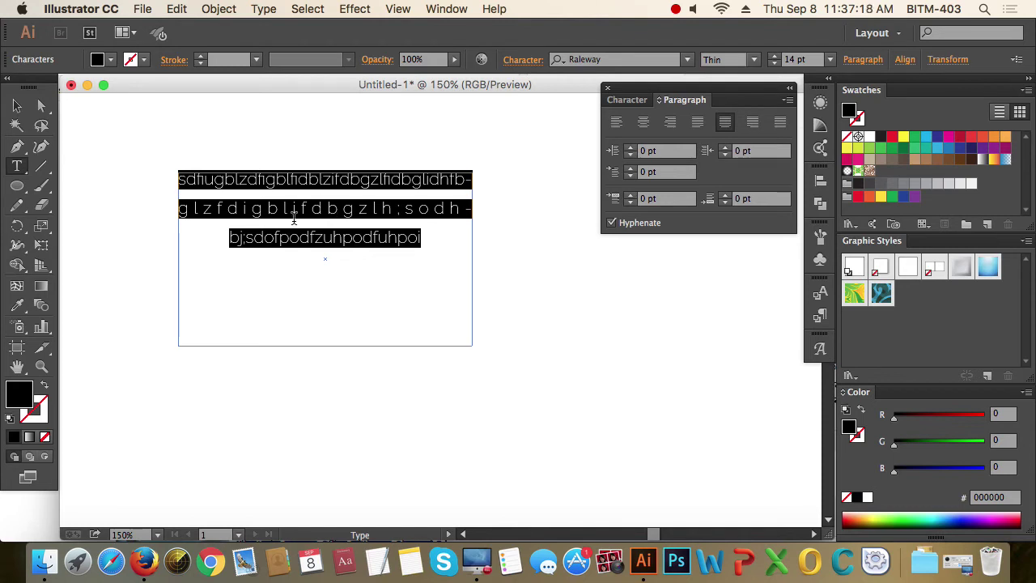
click(753, 123)
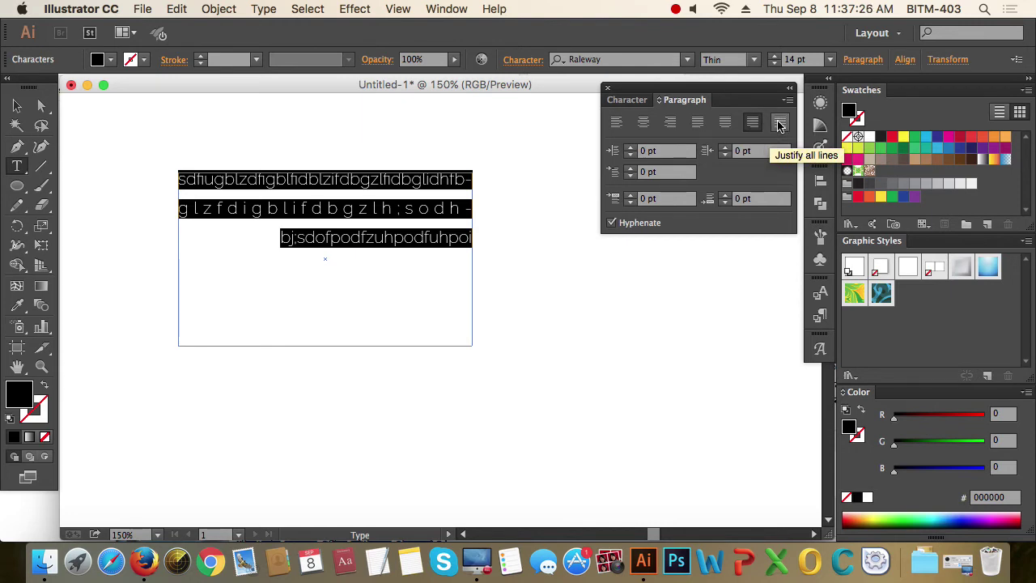
click(780, 123)
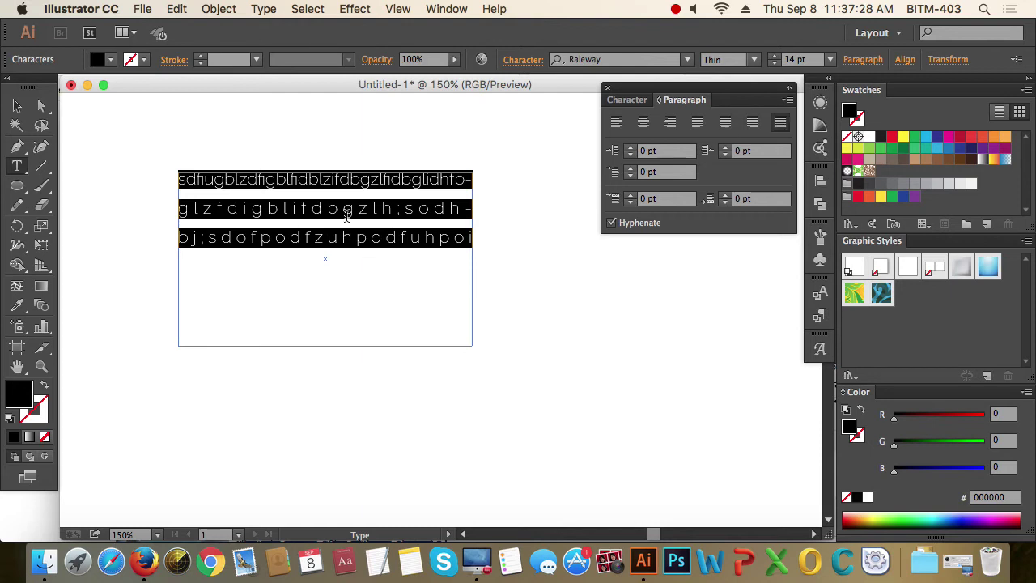
click(617, 122)
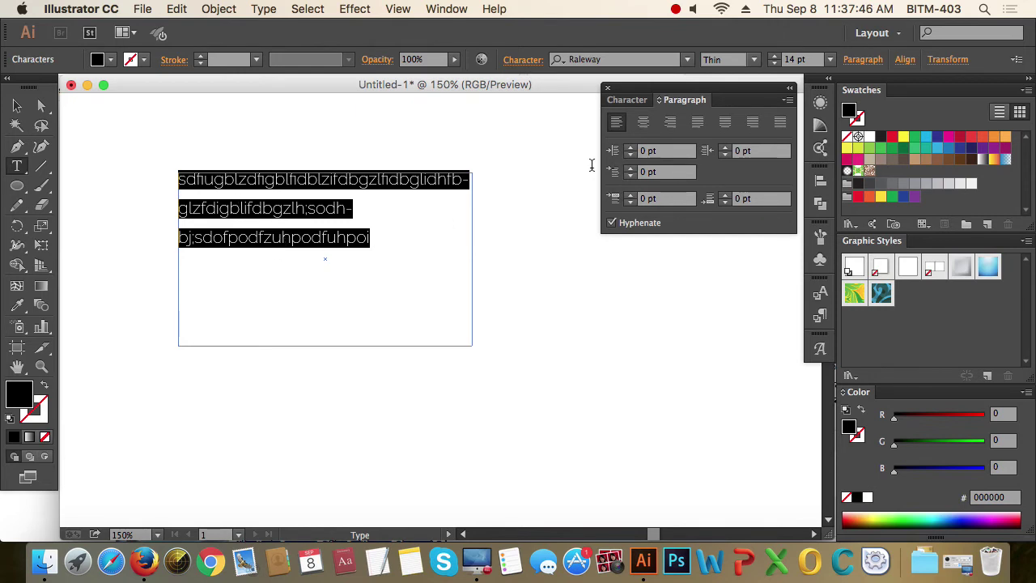
- Raise the left indent to 17 pt, then set it back to 0 pt
click(631, 151)
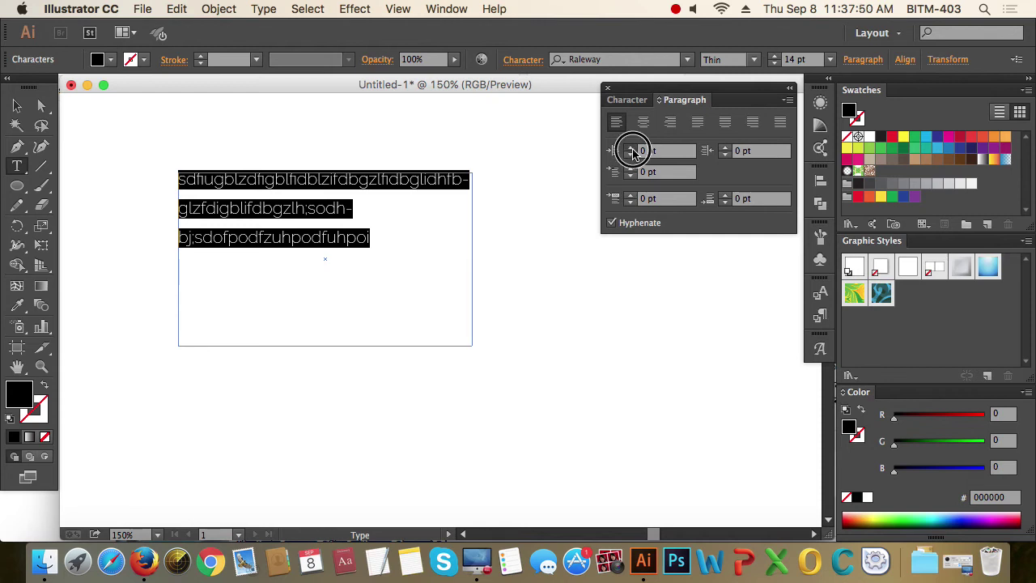
click(631, 151)
click(631, 151)
click(632, 150)
click(631, 151)
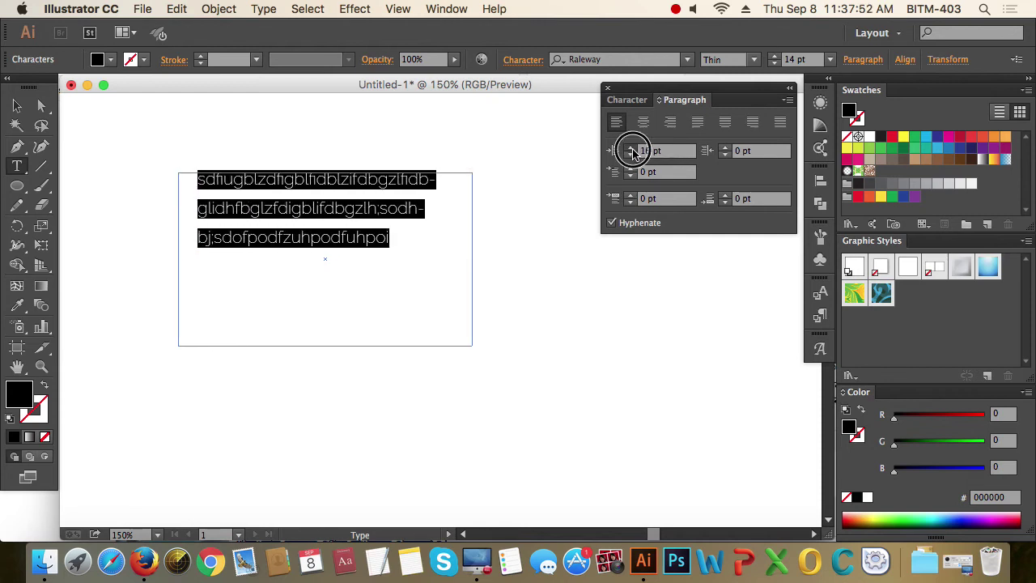
click(631, 150)
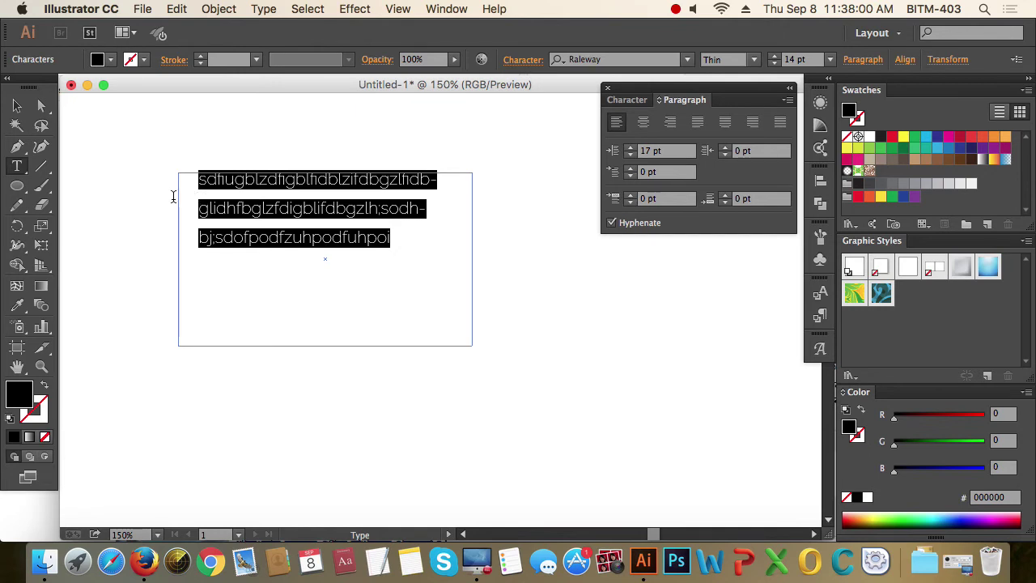
double_click(631, 157)
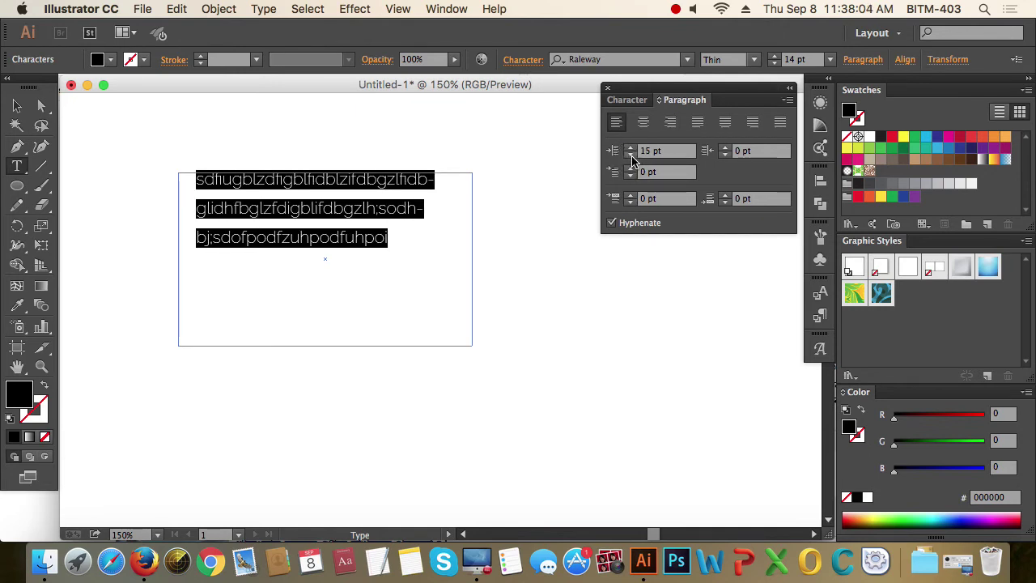
click(659, 150)
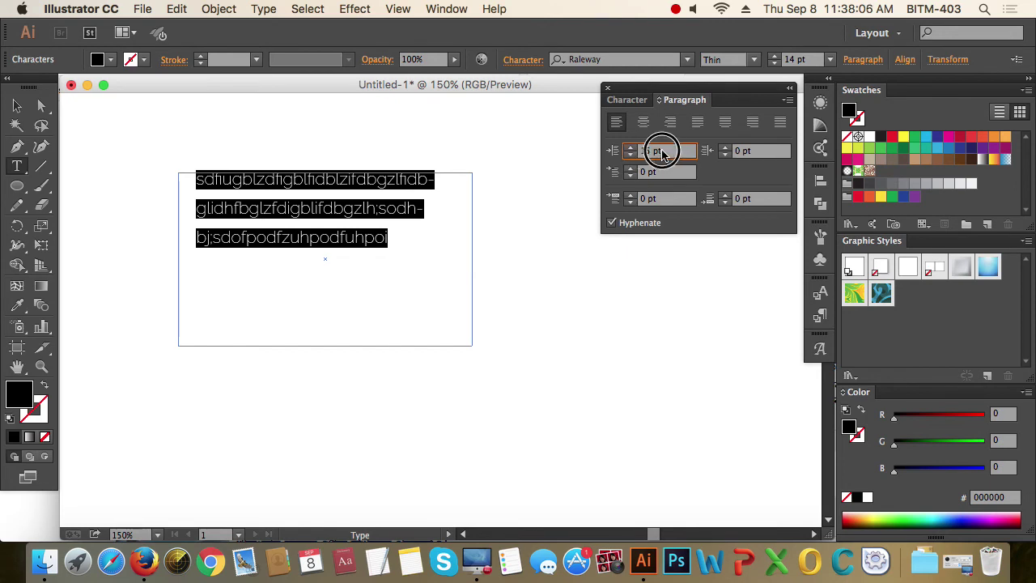
text(0)
key(Return)
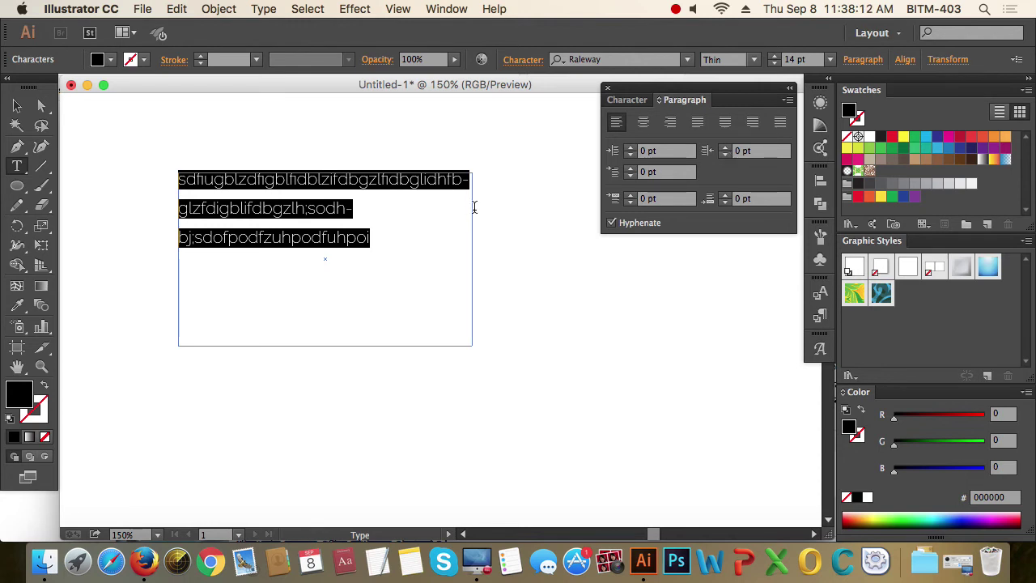
- Right-align with a 14 pt right indent, then reset the indent to 0 and align left
click(670, 121)
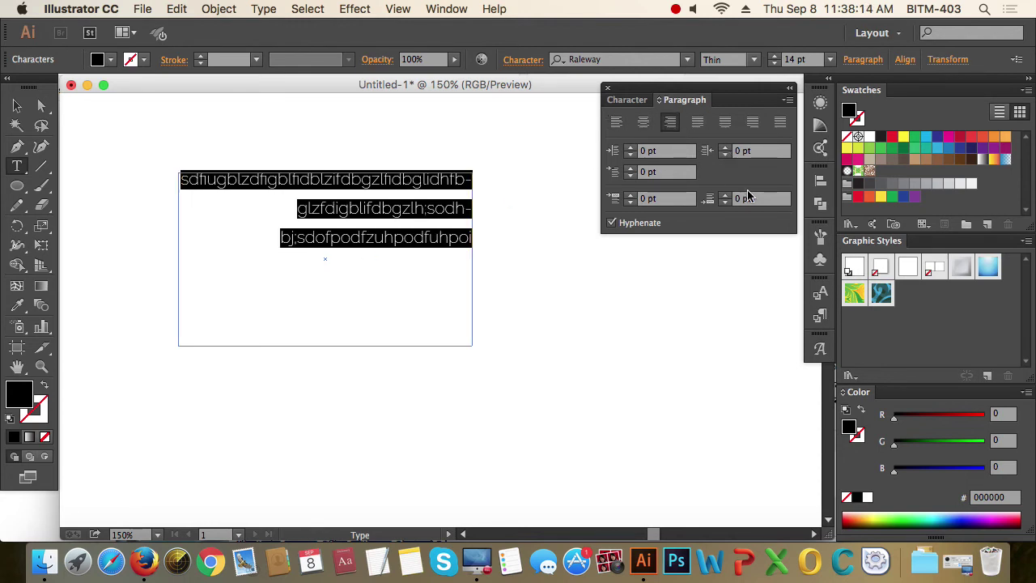
click(726, 149)
click(726, 151)
click(726, 150)
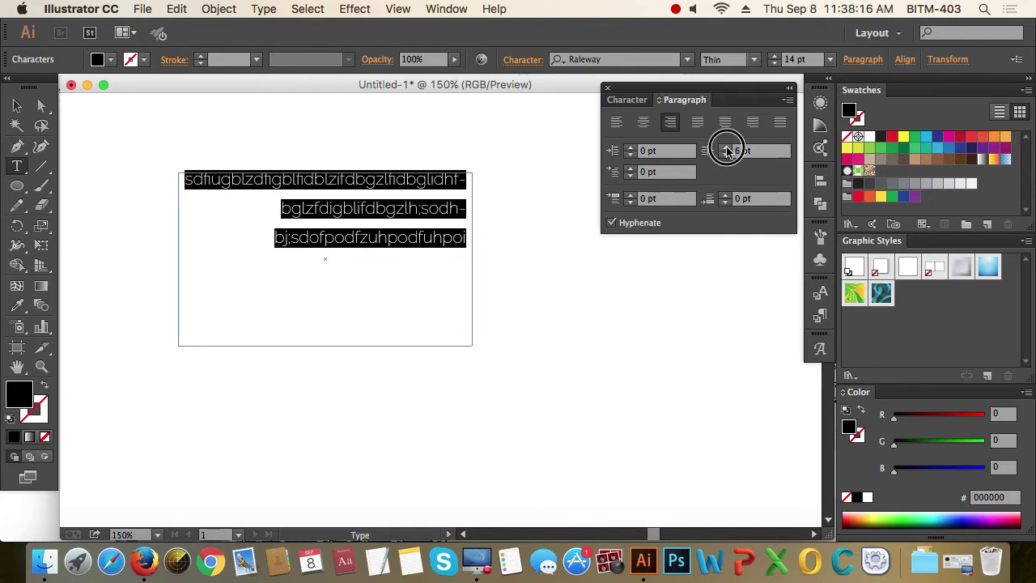
click(726, 150)
click(726, 150)
click(726, 151)
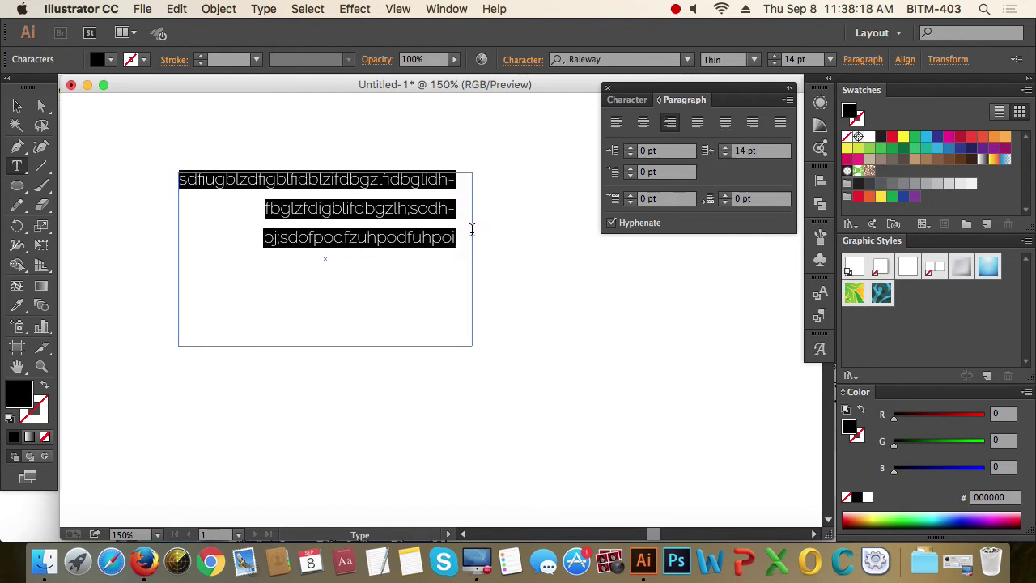
click(765, 152)
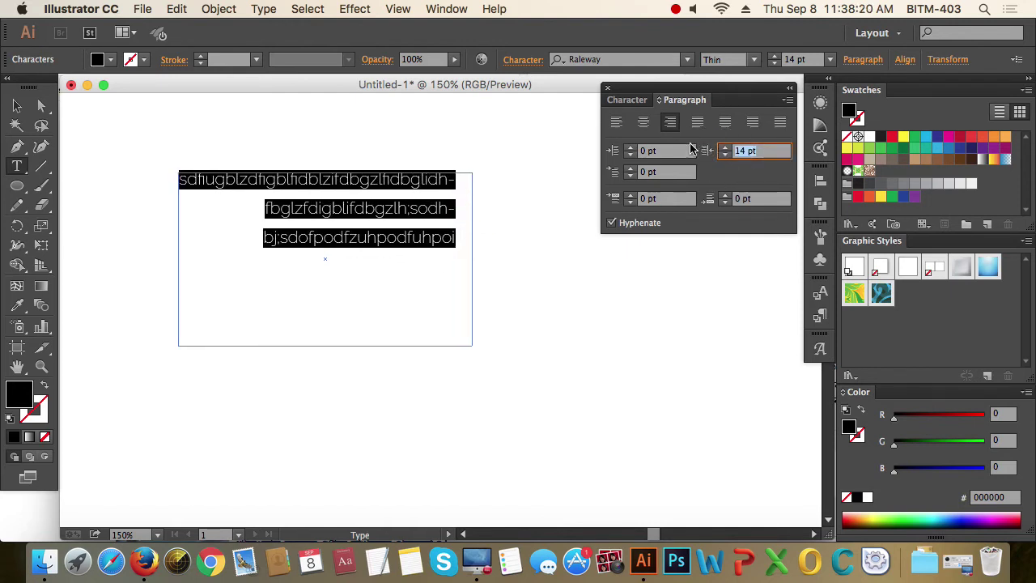
text(0)
key(Return)
click(617, 123)
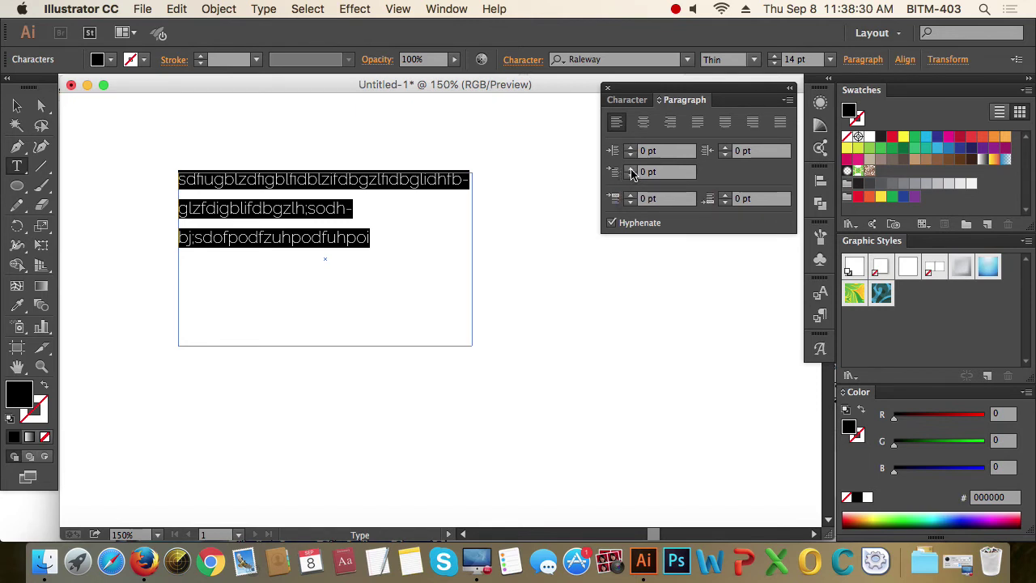
click(631, 170)
click(630, 170)
click(630, 170)
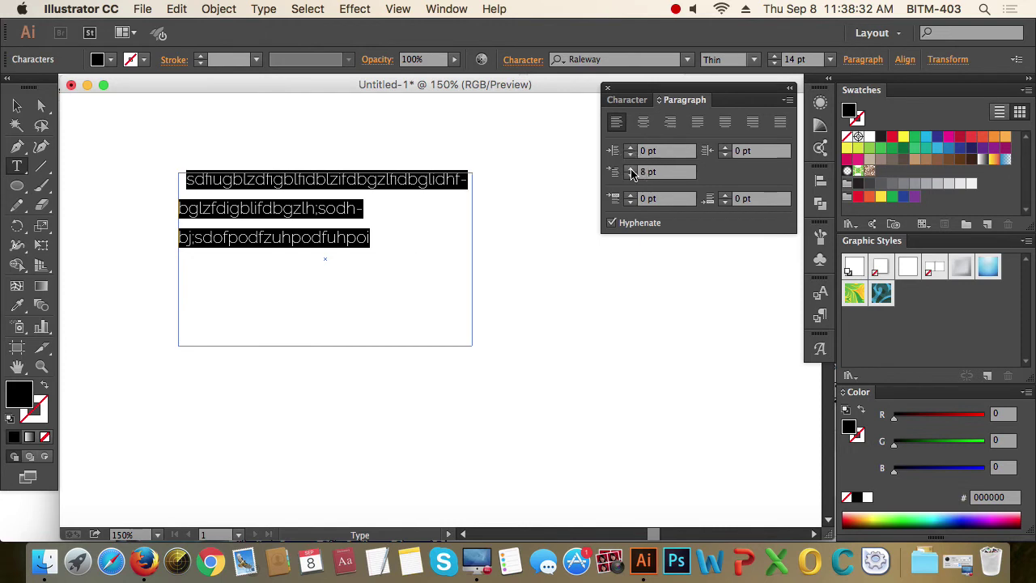
click(631, 170)
click(631, 170)
click(631, 170)
click(631, 169)
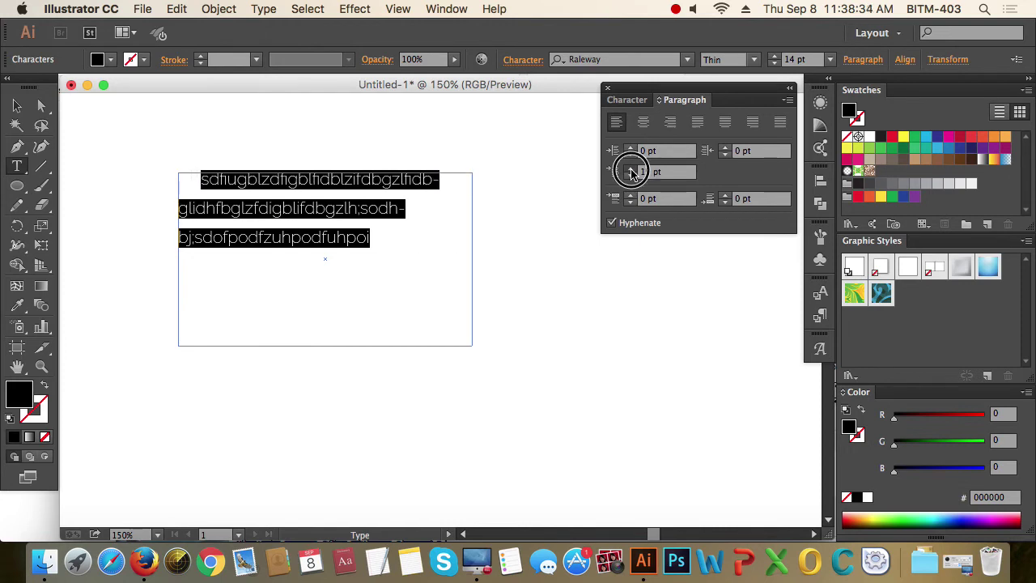
click(630, 170)
click(631, 170)
click(631, 170)
click(630, 170)
click(630, 170)
click(631, 170)
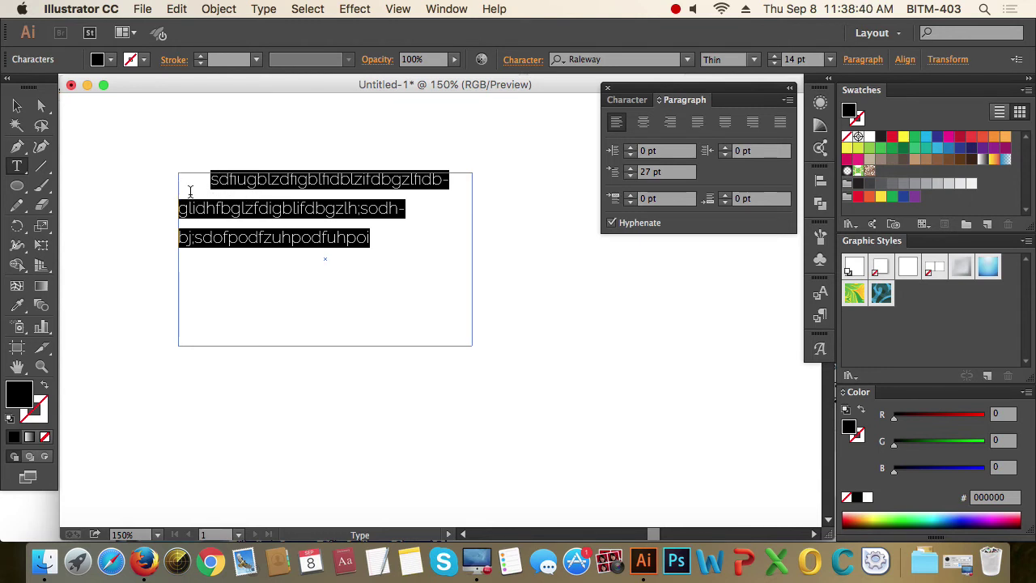
click(659, 171)
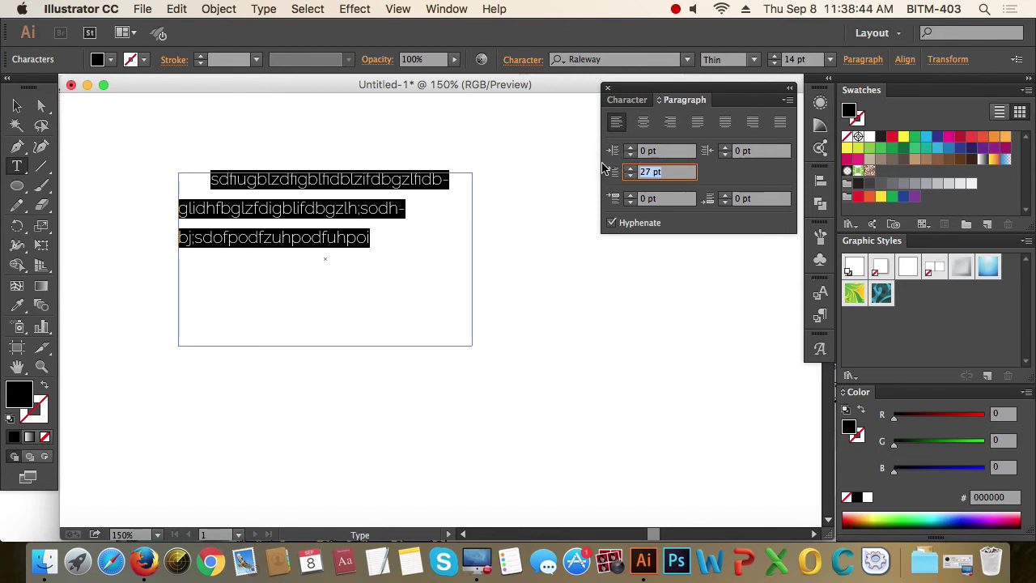
text(0)
key(Return)
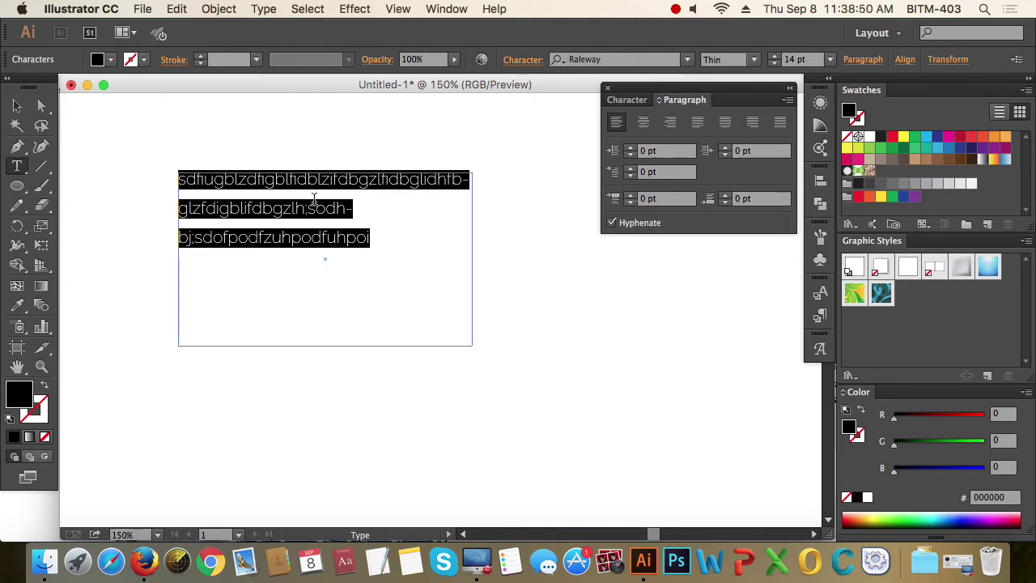
click(377, 240)
drag(379, 240, 181, 157)
- Paste a copy of the paragraph after an empty line and select all the frame's text
click(365, 240)
click(379, 237)
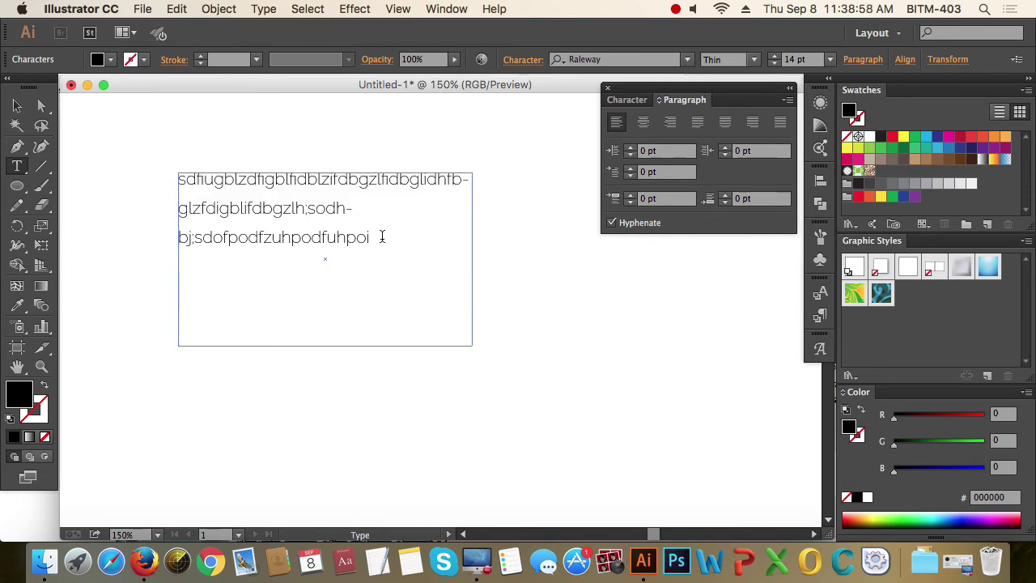
click(382, 237)
key(Escape)
key(super+v)
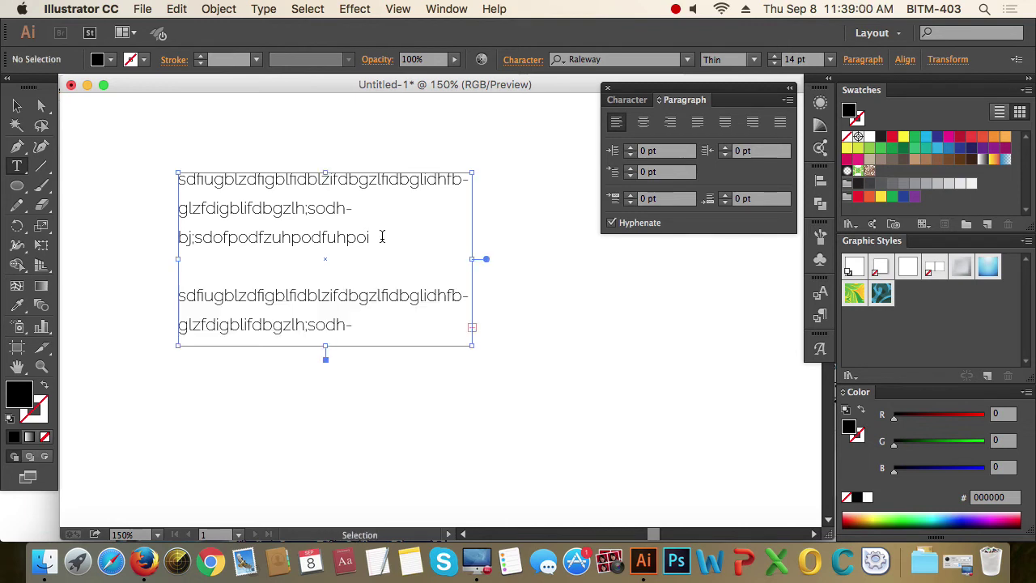
click(422, 230)
key(super+a)
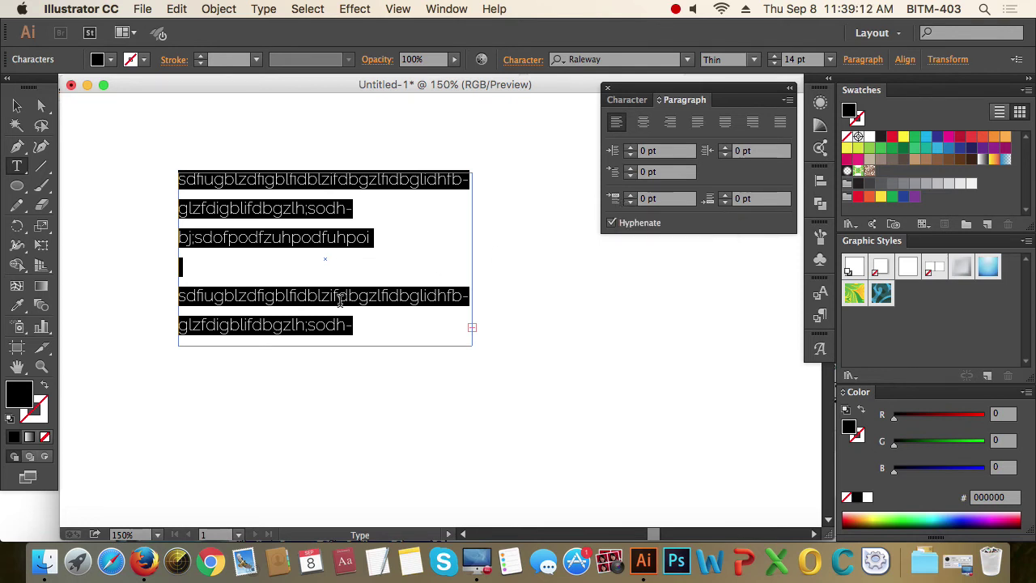
- Lower Space Before Paragraph to -11 pt, then raise it back to 1 pt
click(632, 202)
click(632, 201)
click(631, 201)
click(632, 202)
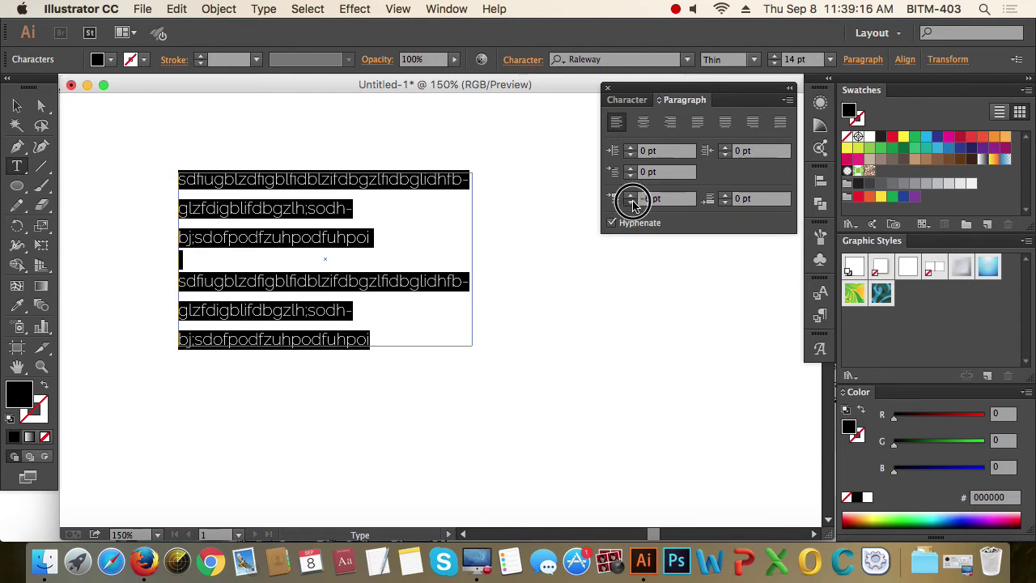
click(631, 201)
click(632, 202)
click(631, 201)
click(632, 202)
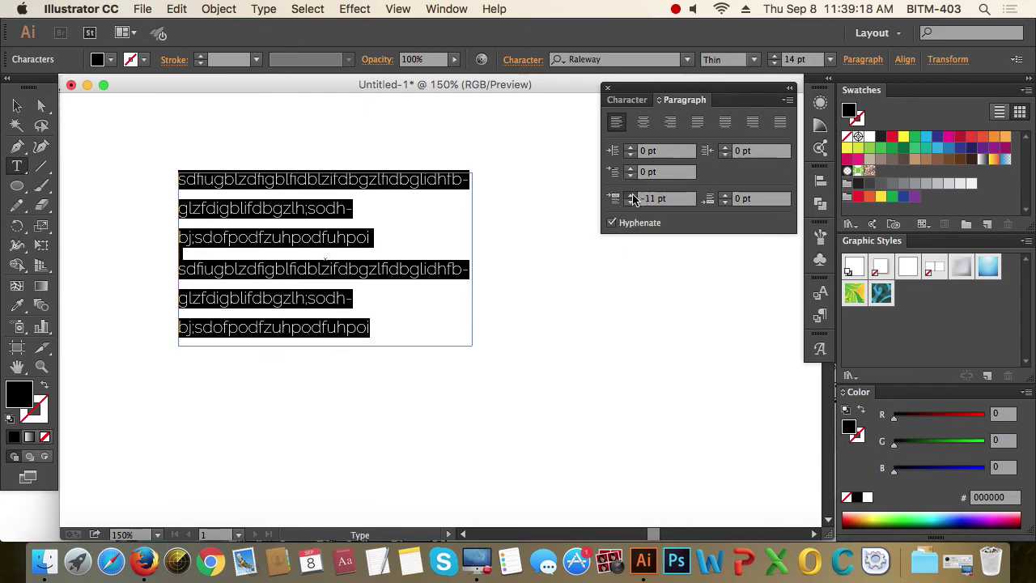
click(632, 195)
click(631, 195)
click(632, 195)
click(631, 196)
click(631, 195)
click(631, 195)
click(632, 195)
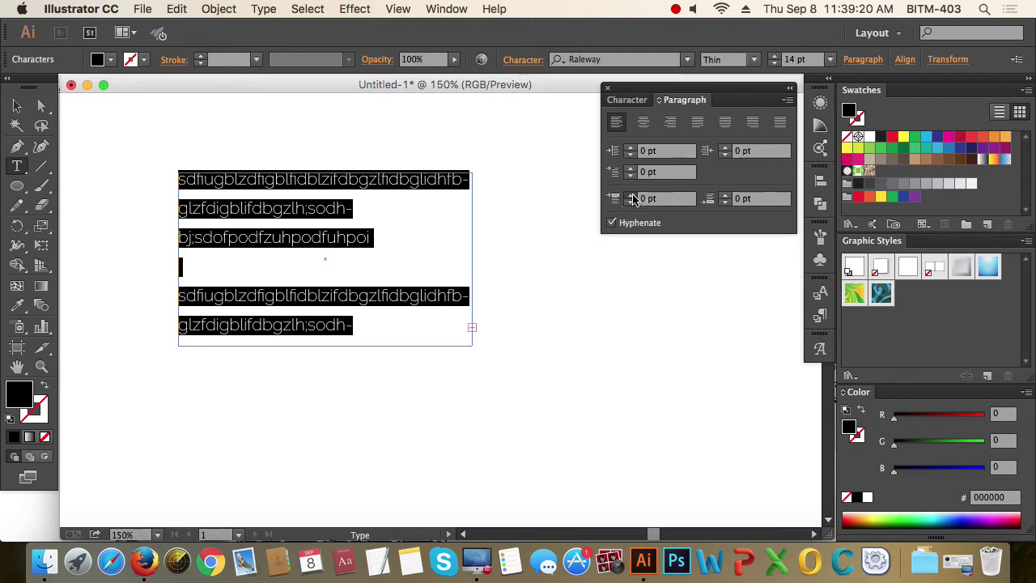
click(631, 195)
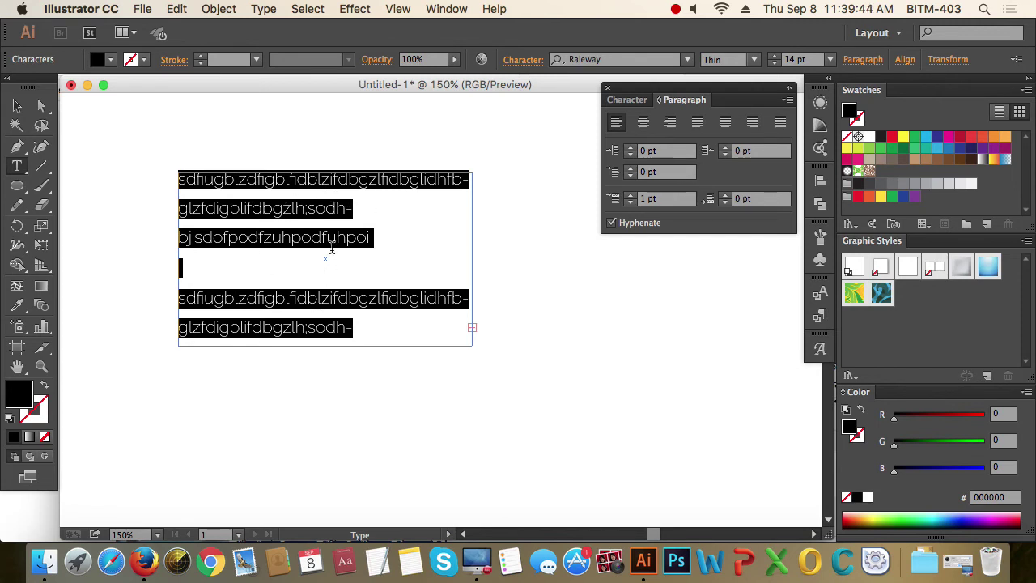
- Reset Space Before Paragraph to 0 pt and select all the text
click(630, 203)
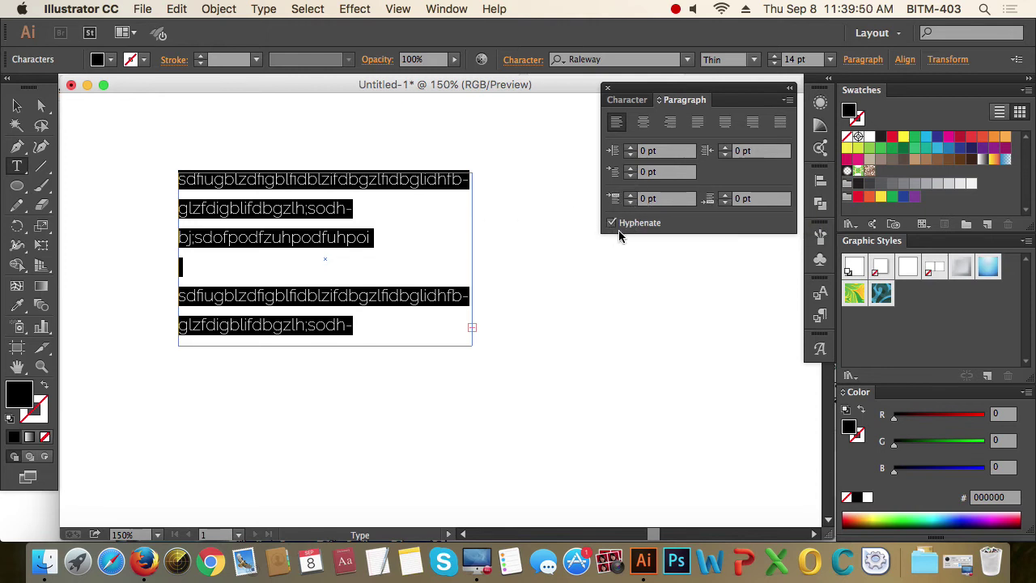
click(451, 208)
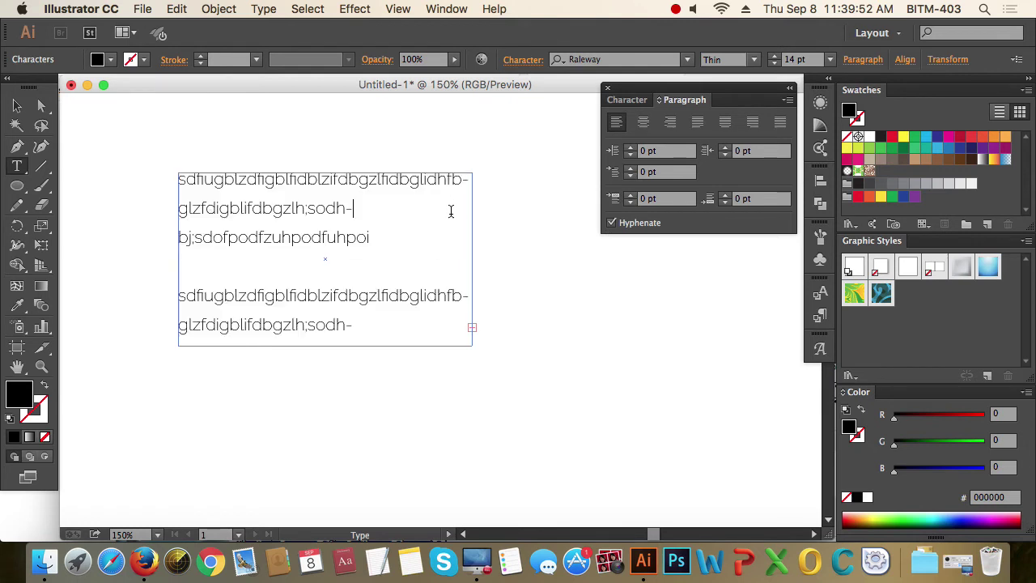
double_click(467, 179)
drag(370, 329, 162, 204)
key(super+a)
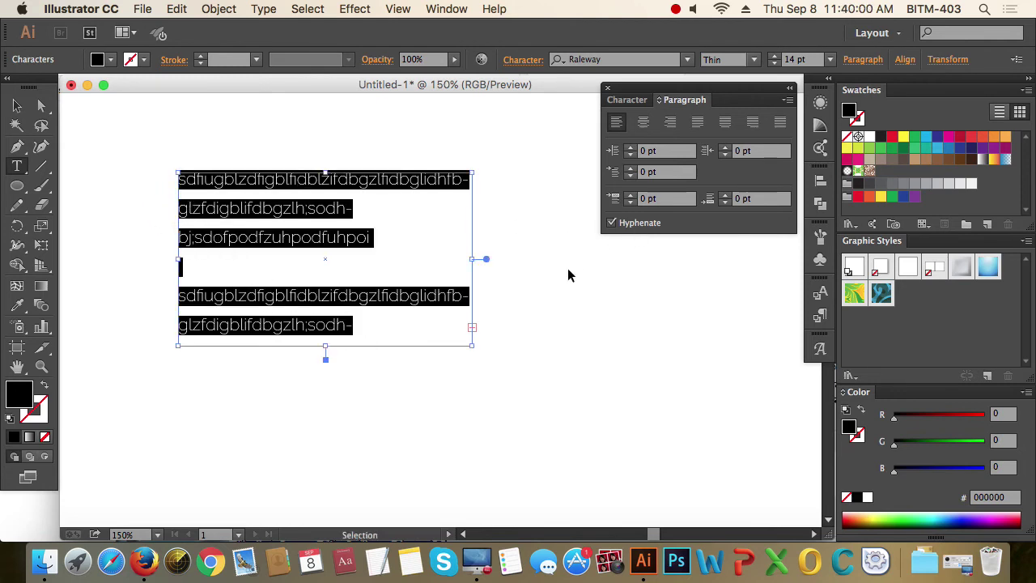
- Turn hyphenation off to compare the wrapping, turn it back on, then select the text frame
click(613, 223)
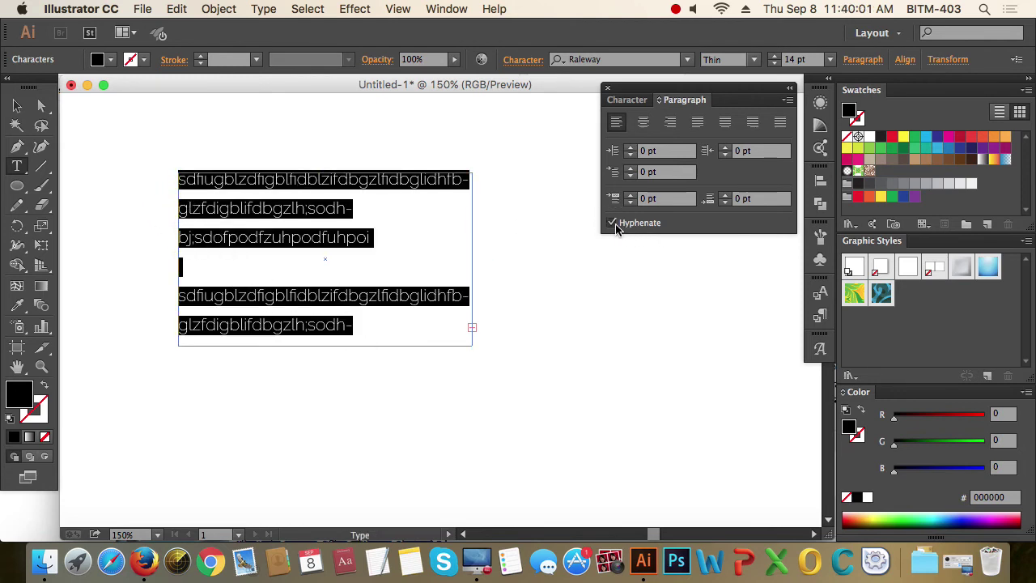
click(462, 179)
key(super+a)
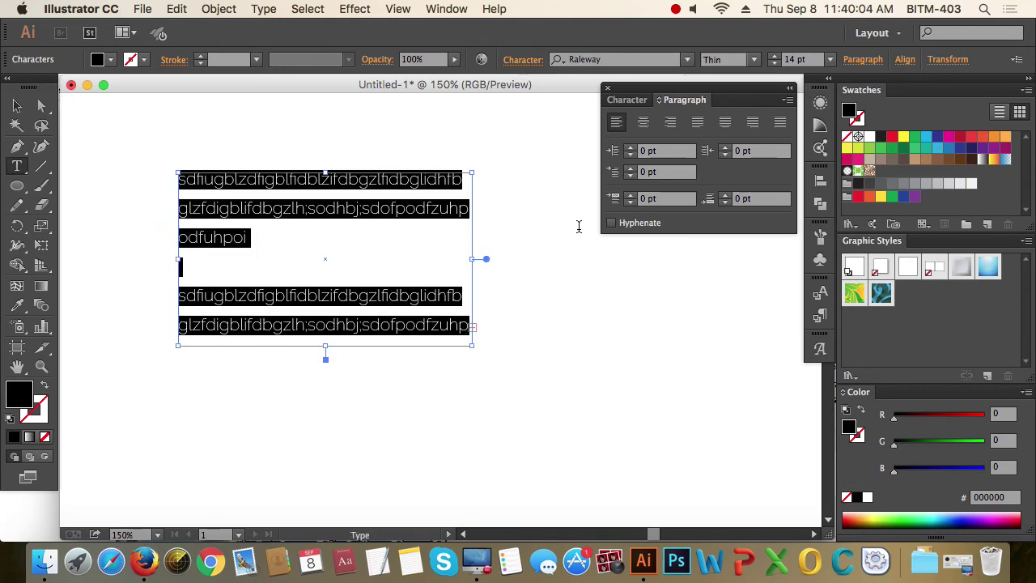
click(612, 223)
key(Up)
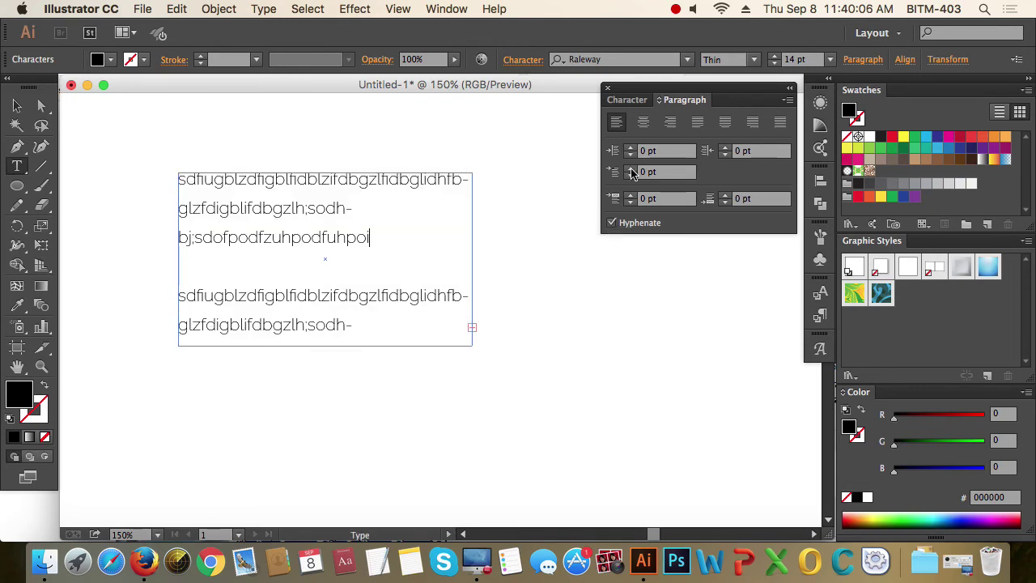
key(super)
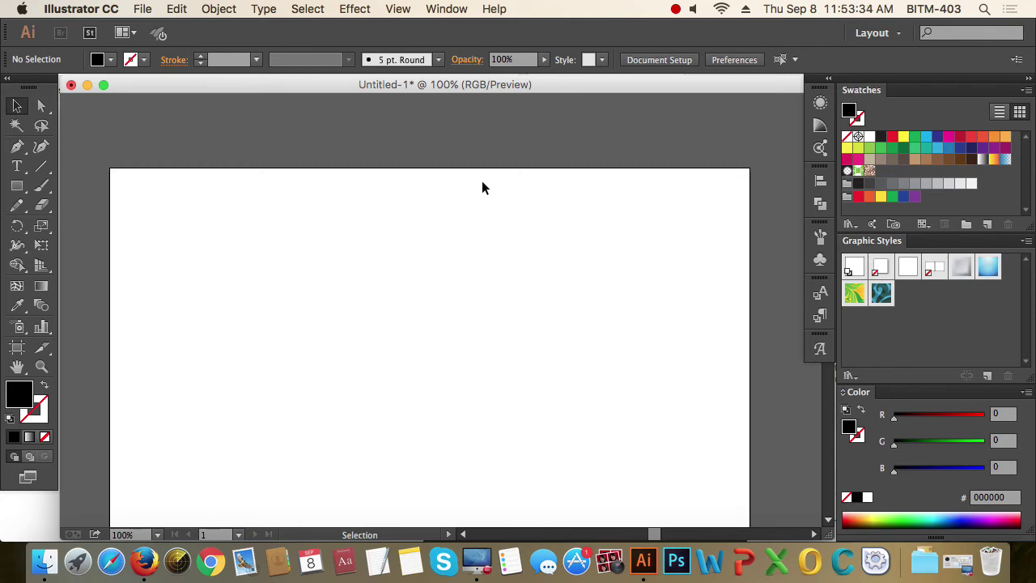
- Type the word BITM on the artboard with the Type tool
click(17, 166)
click(292, 278)
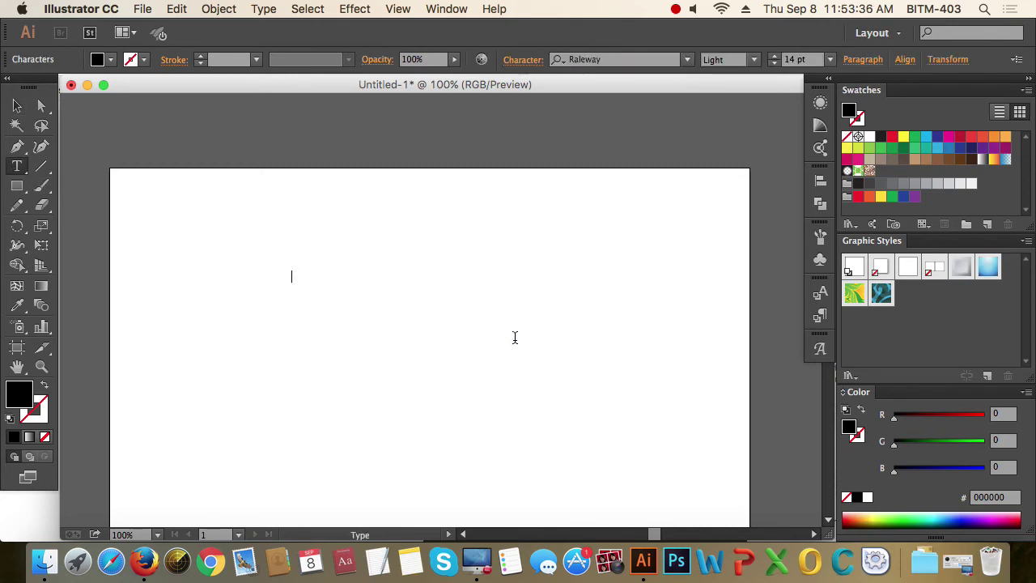
text(BITM)
click(17, 105)
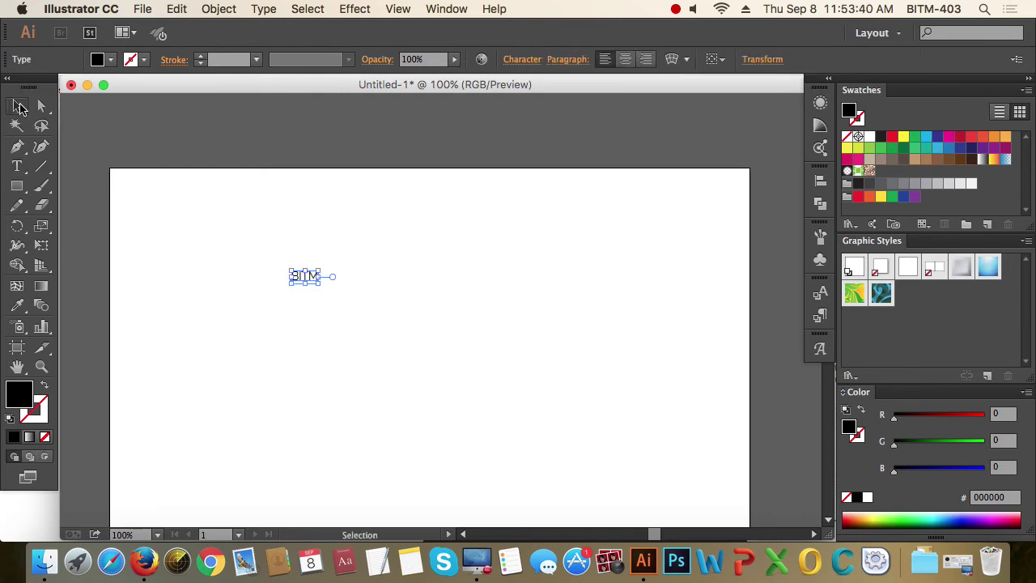
- Set BITM to Raleway Black and scale it up to about twice its size
click(518, 59)
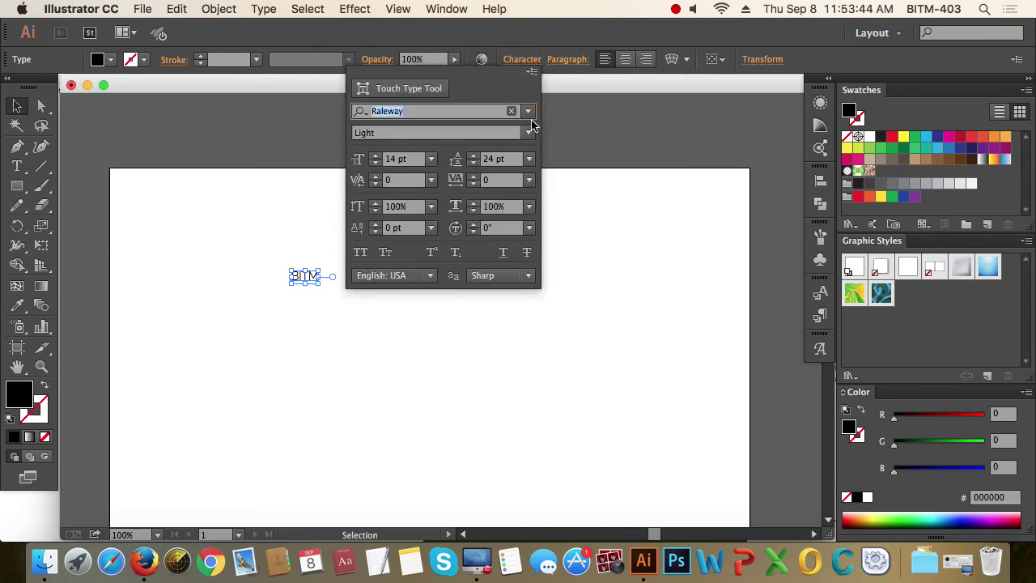
click(527, 132)
click(432, 434)
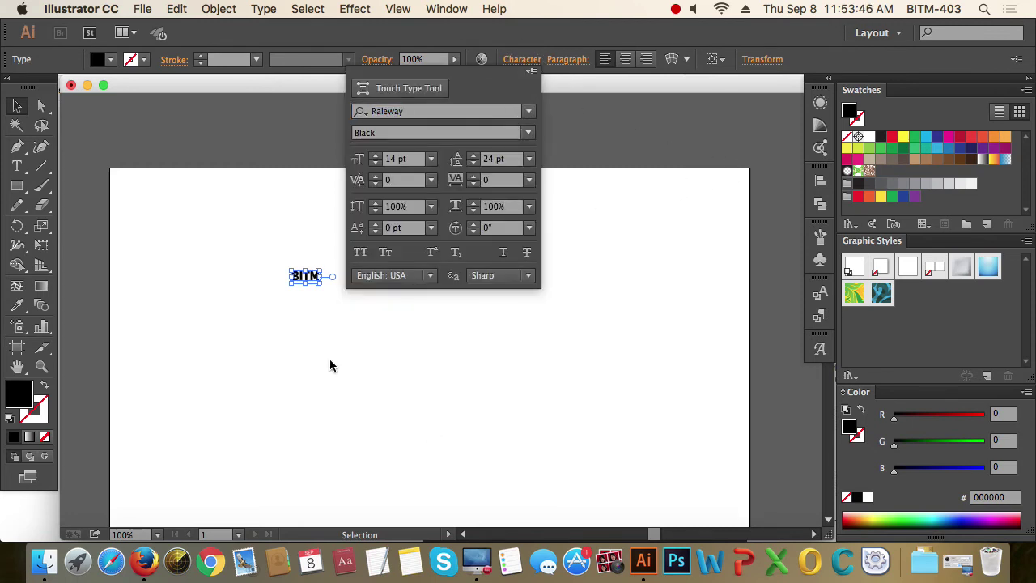
click(622, 175)
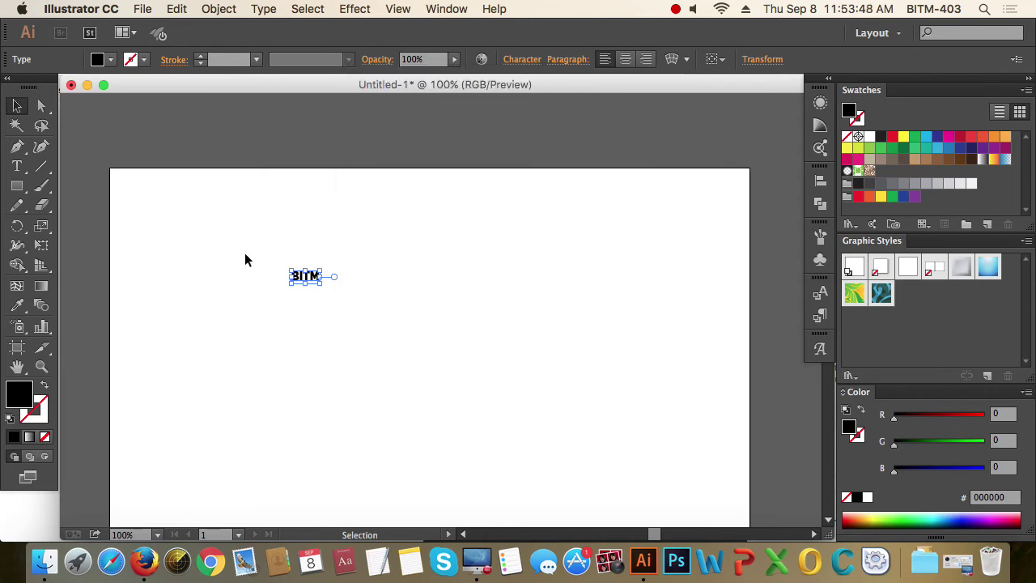
drag(320, 282, 340, 291)
click(414, 326)
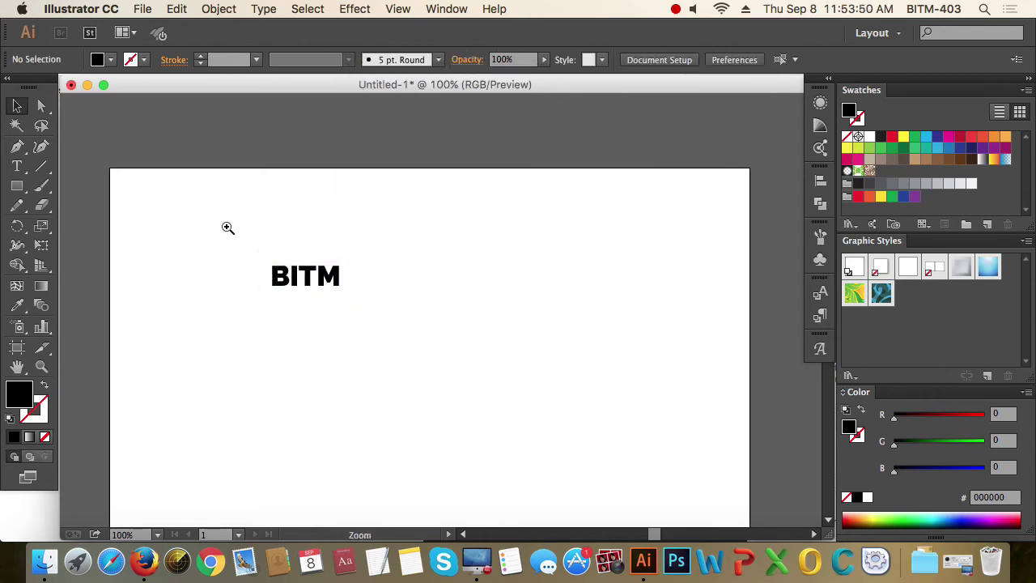
- Drag a duplicate of the BITM text directly below the original
scroll(310, 273, up, 5)
scroll(526, 332, left, 4)
click(506, 276)
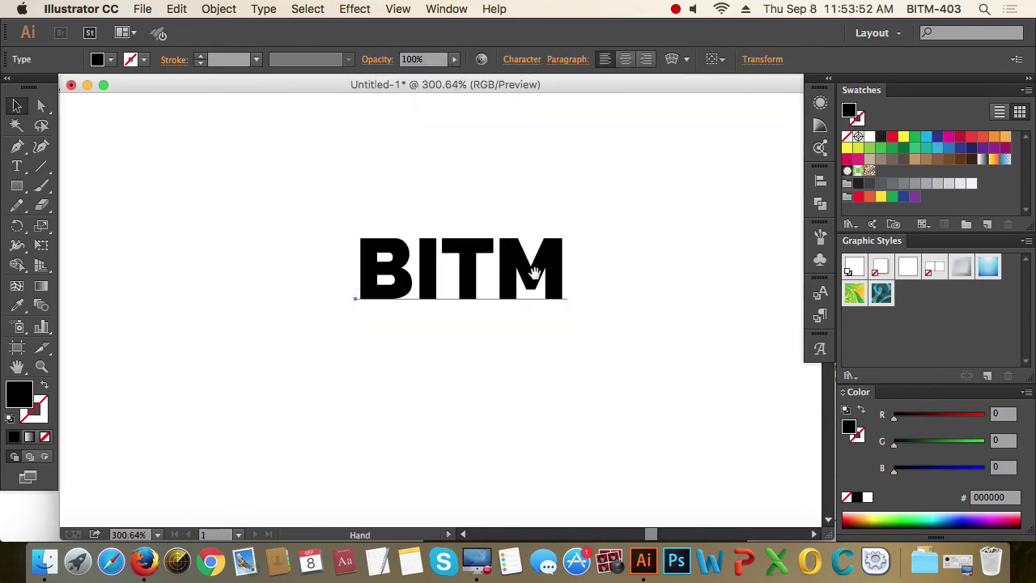
drag(531, 273, 435, 348)
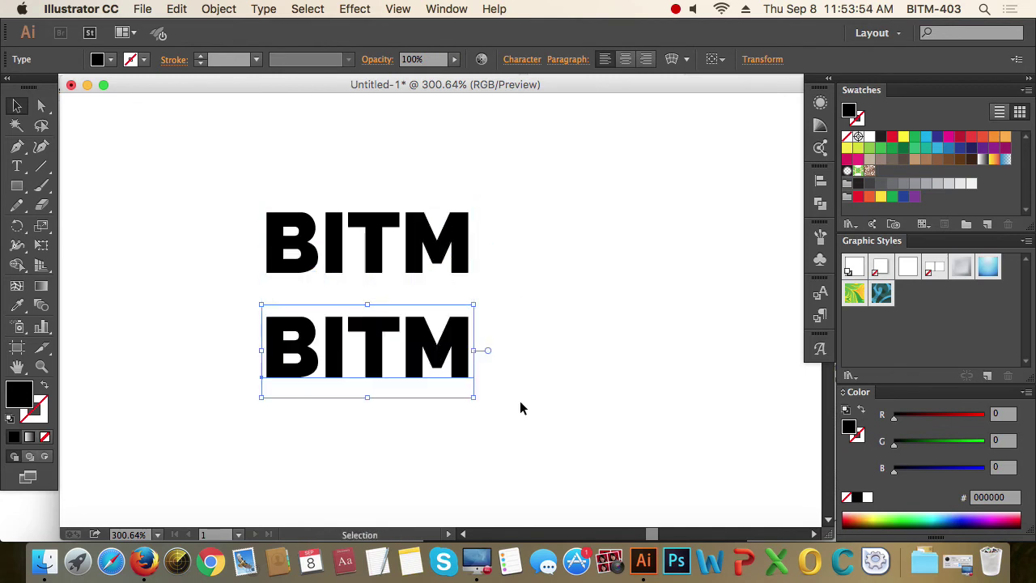
click(263, 9)
click(264, 9)
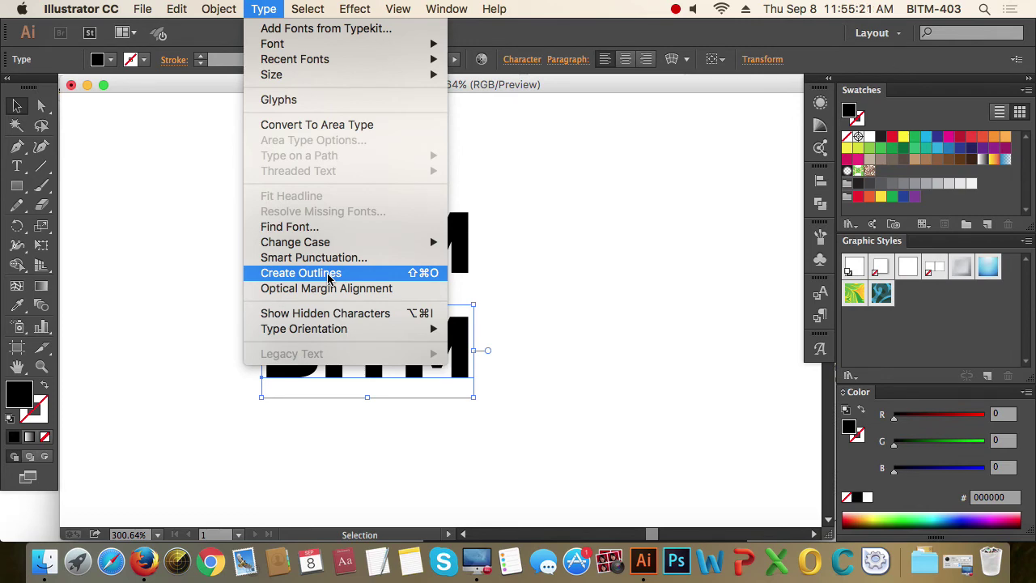
- Raise the top BITM and convert the lower BITM copy to outlines
click(768, 277)
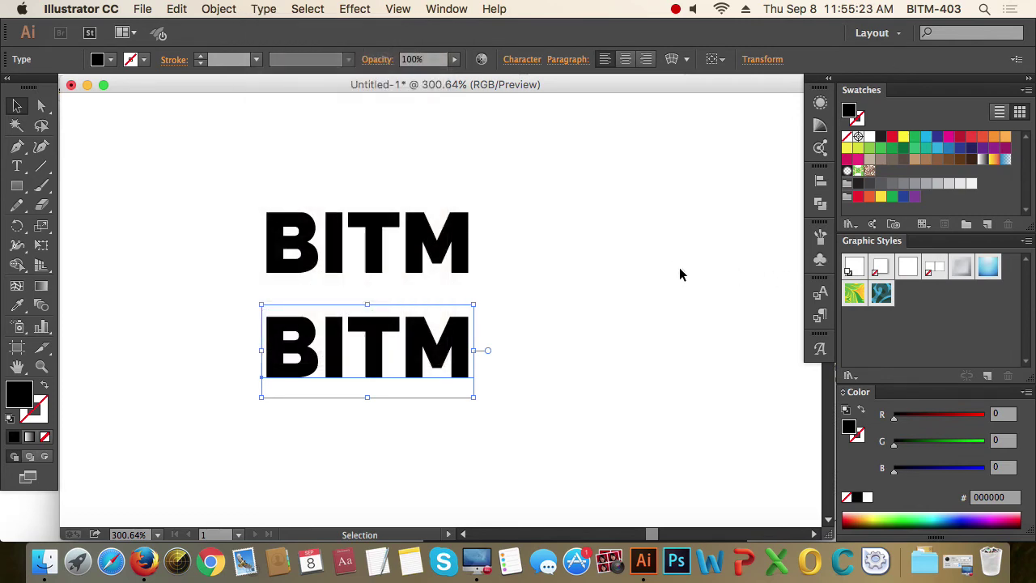
click(437, 233)
drag(420, 249, 418, 188)
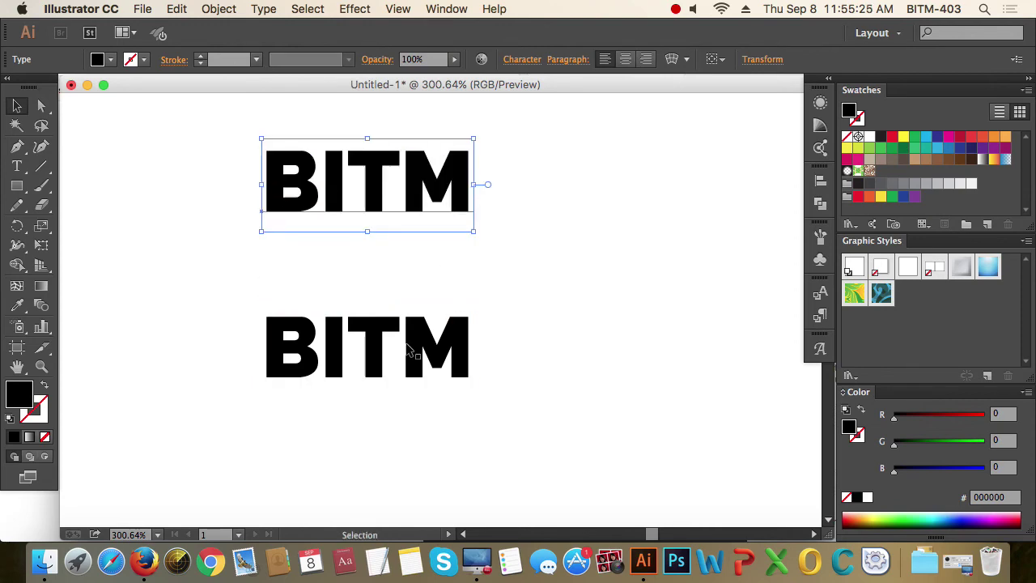
click(418, 346)
click(264, 9)
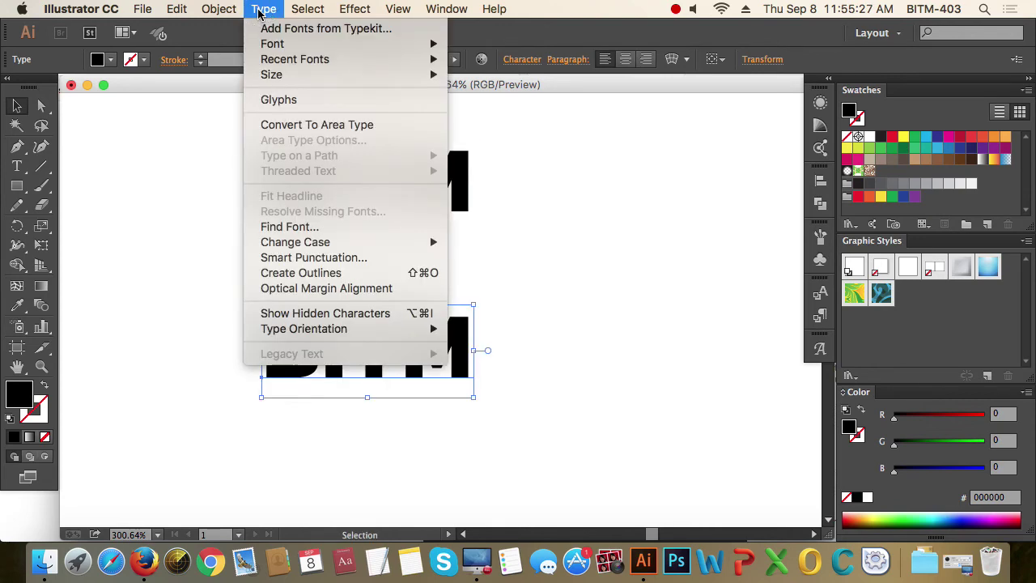
click(345, 273)
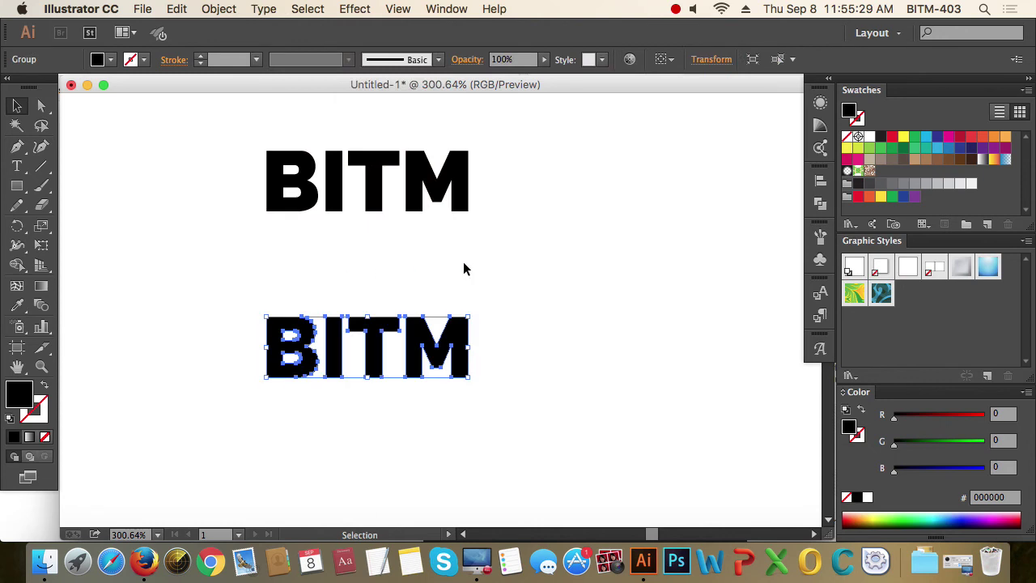
- Pull a corner anchor of the outlined M out into a large triangular wedge
drag(529, 260, 248, 146)
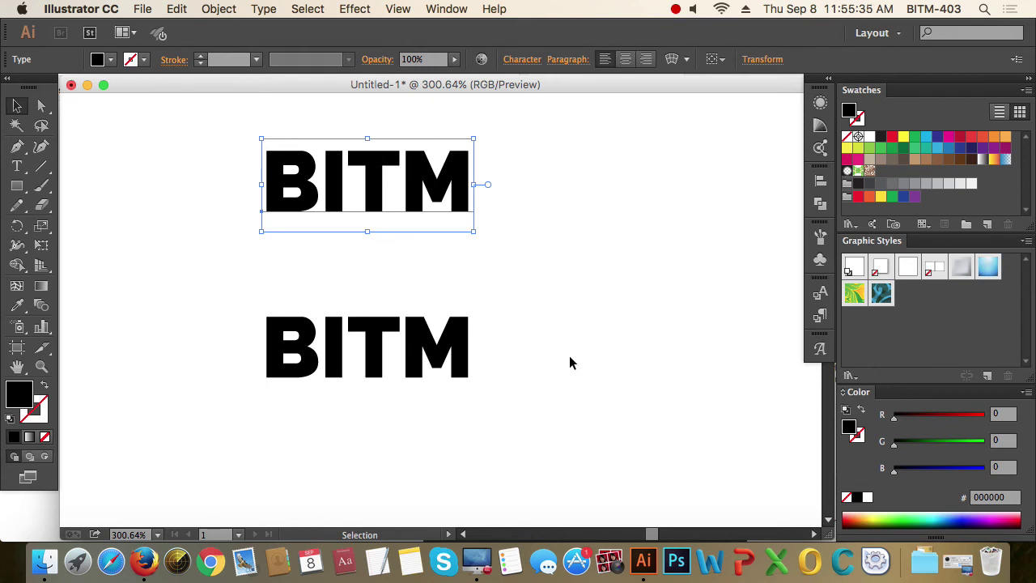
drag(516, 425, 507, 388)
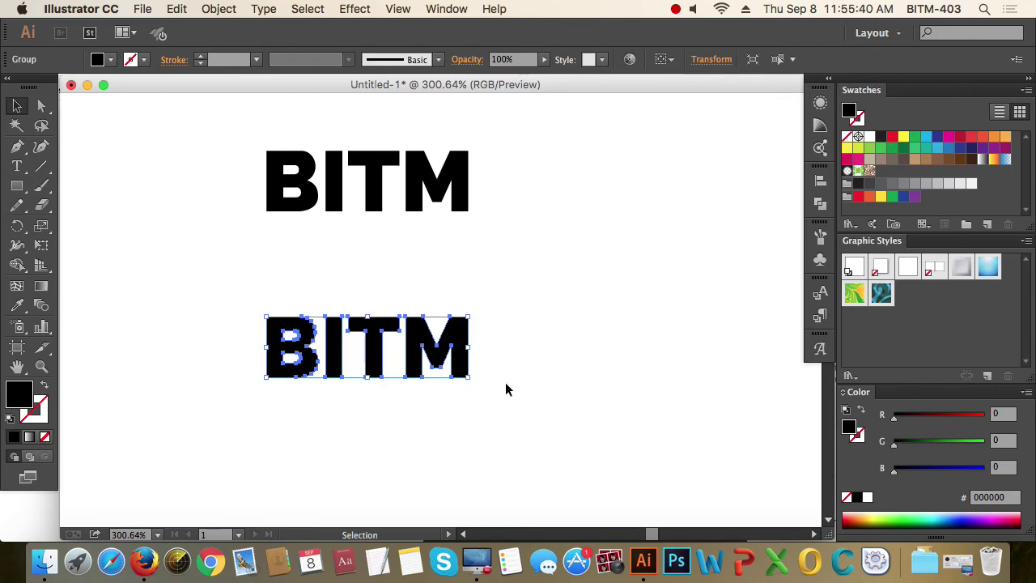
click(41, 105)
drag(495, 292, 531, 280)
drag(523, 444, 523, 443)
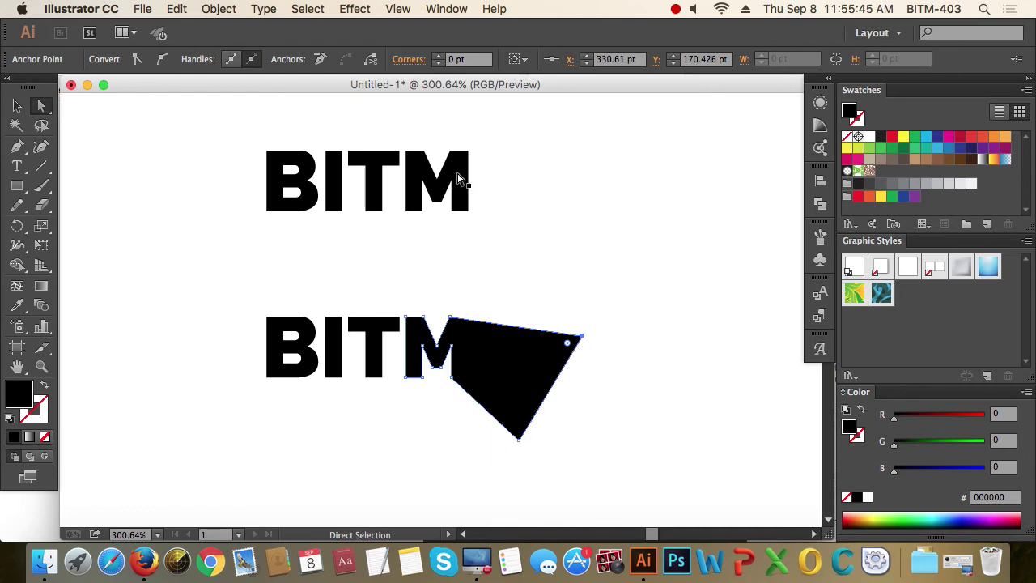
- Reposition the top BITM and select the triangle's top-right anchor
click(462, 180)
drag(437, 195, 483, 207)
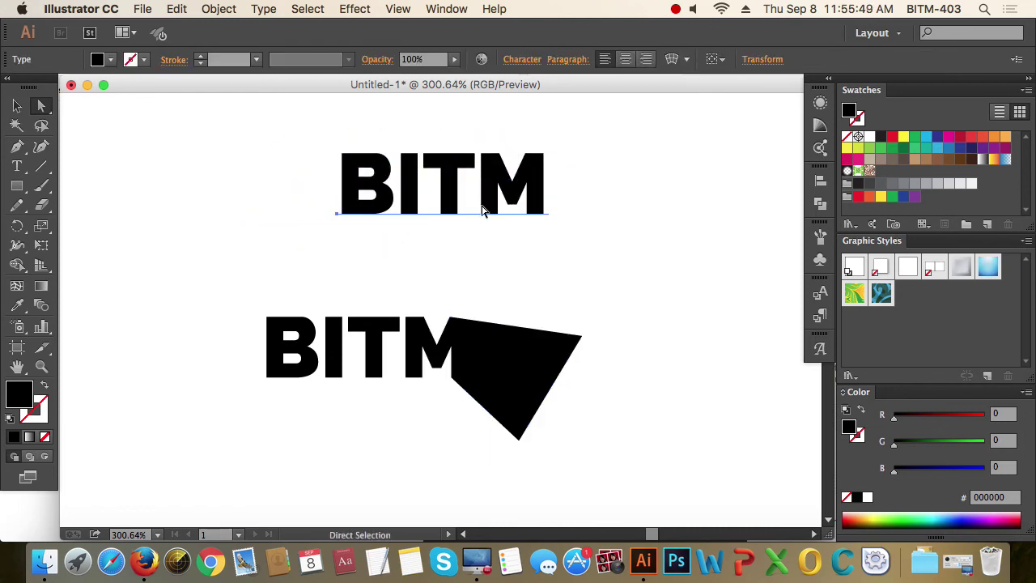
click(526, 358)
drag(604, 334, 471, 310)
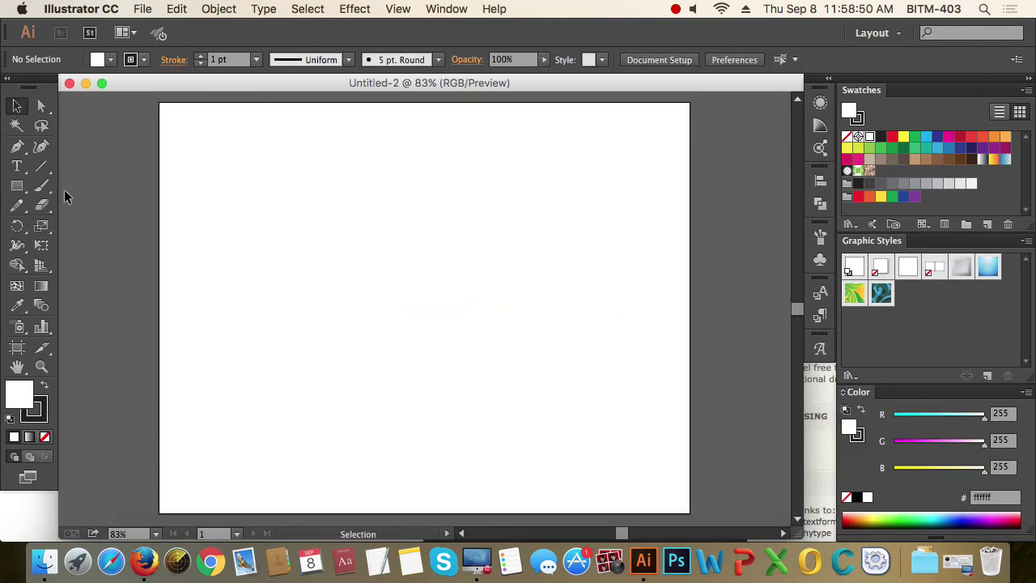
- Switch to the Rectangle tool
click(17, 187)
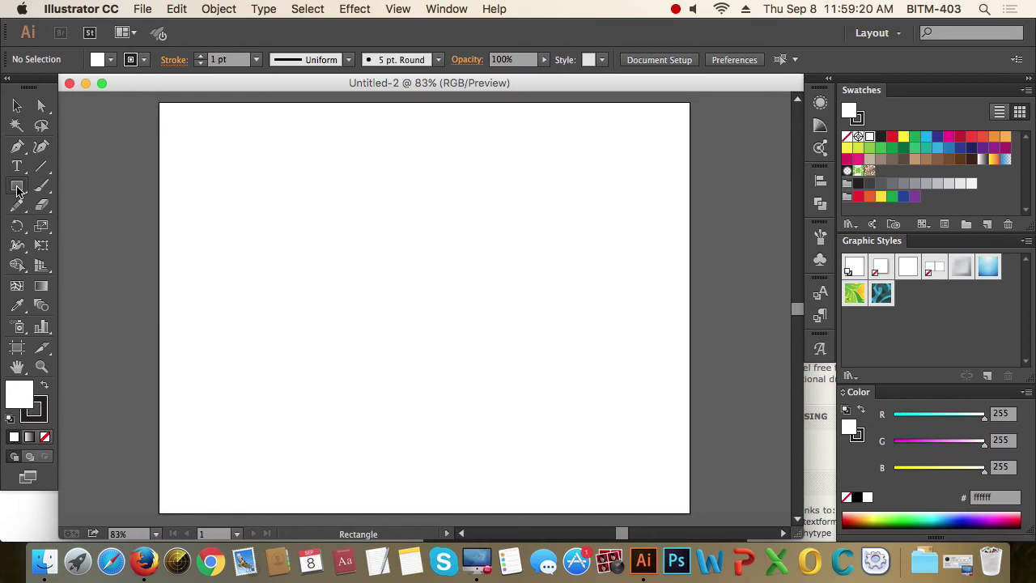
- Show the rulers and set their units to millimetres
click(312, 210)
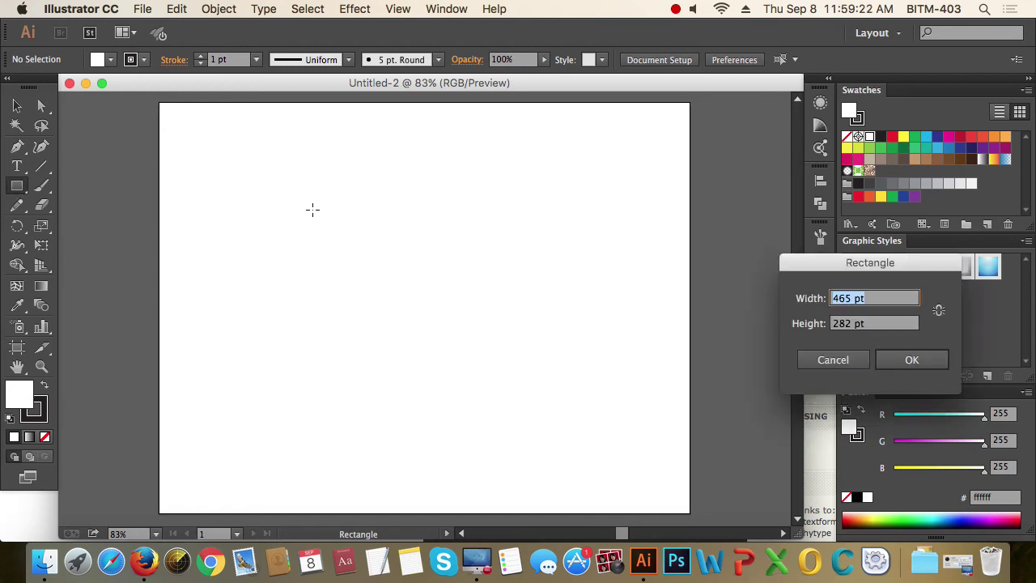
drag(860, 260, 732, 243)
click(707, 341)
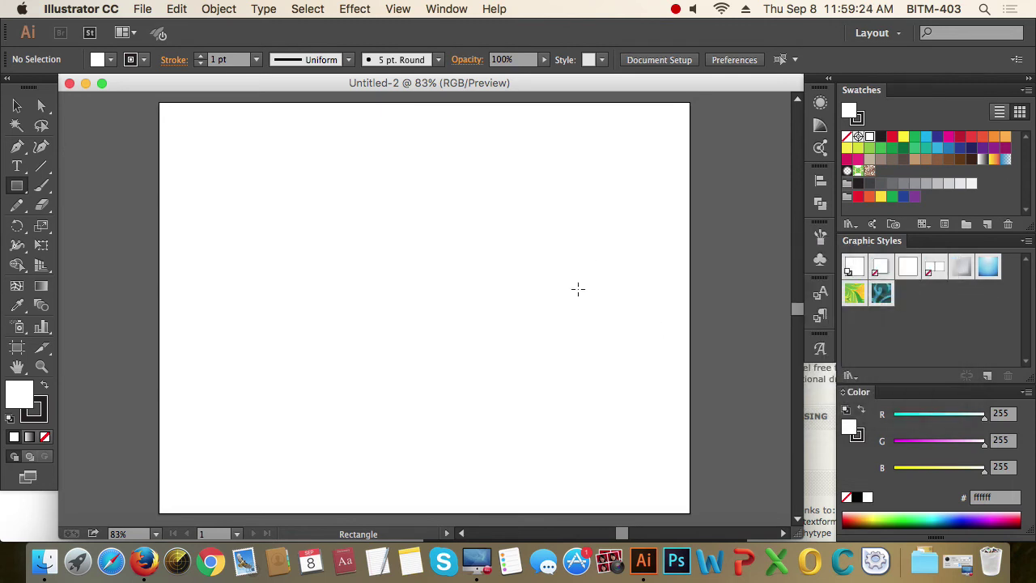
key(super+r)
right_click(455, 102)
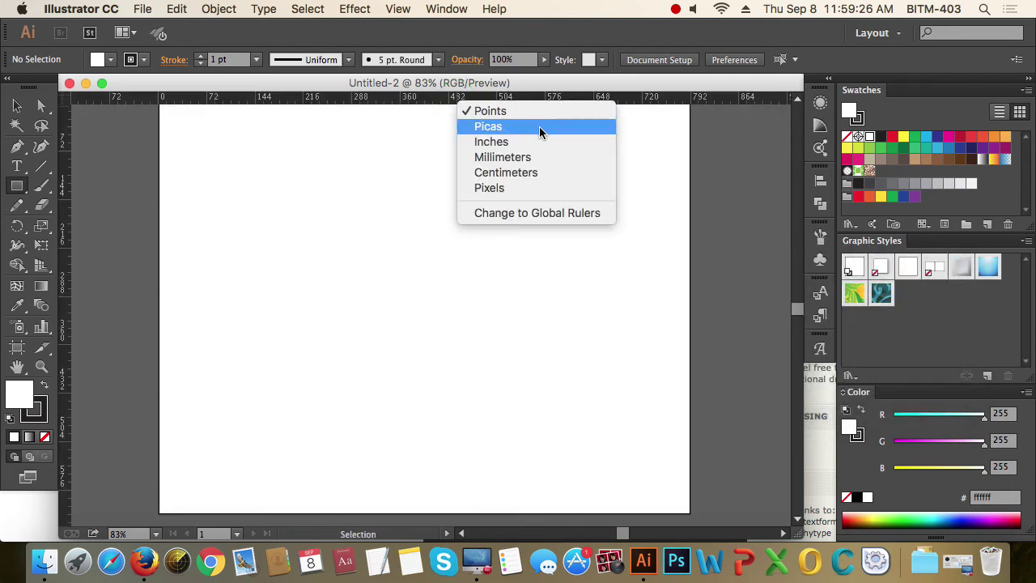
click(529, 158)
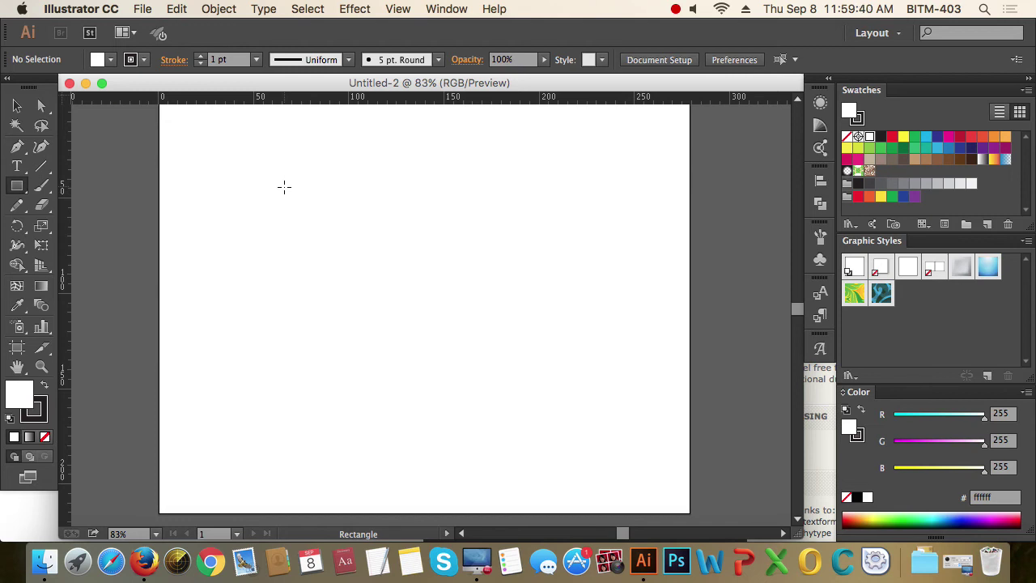
- Create an 85 × 55 mm rectangle on the artboard
click(284, 187)
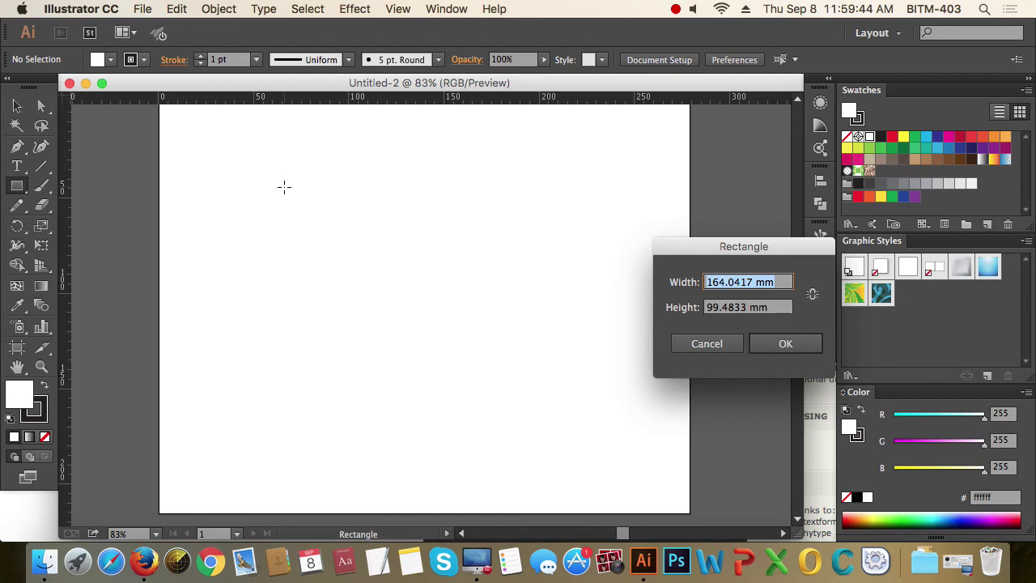
text(85)
key(Tab)
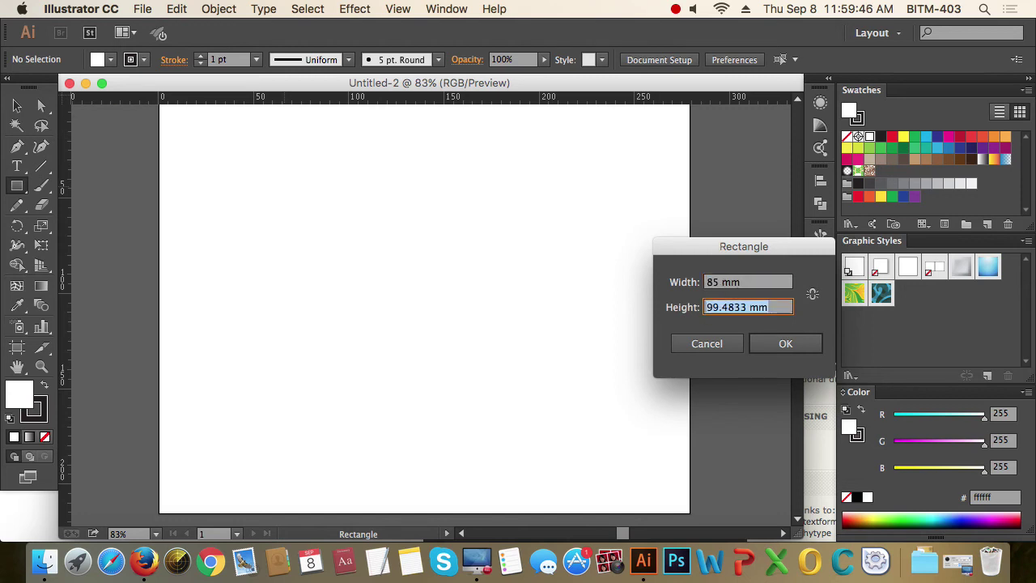
text(55)
key(Return)
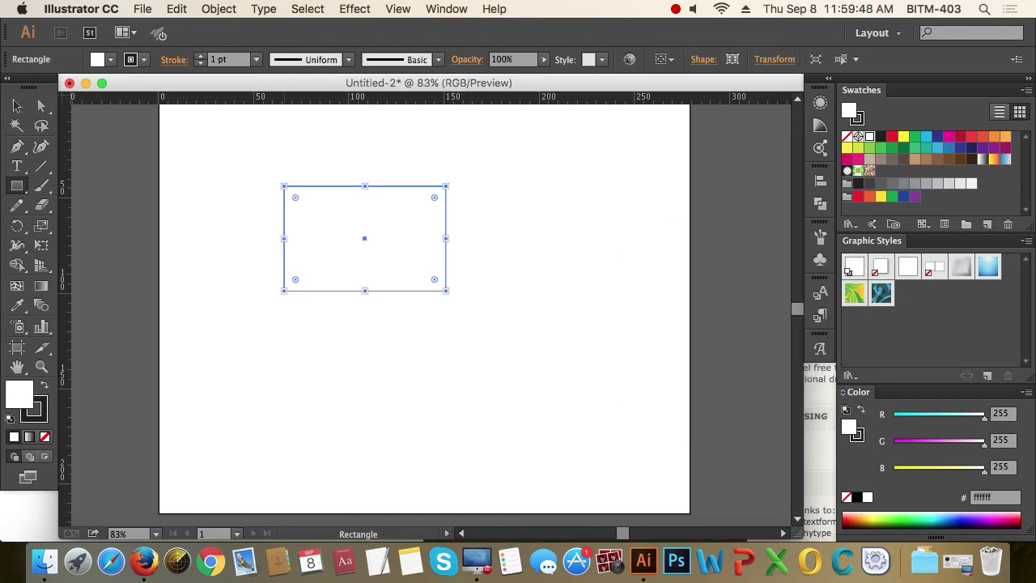
key(v)
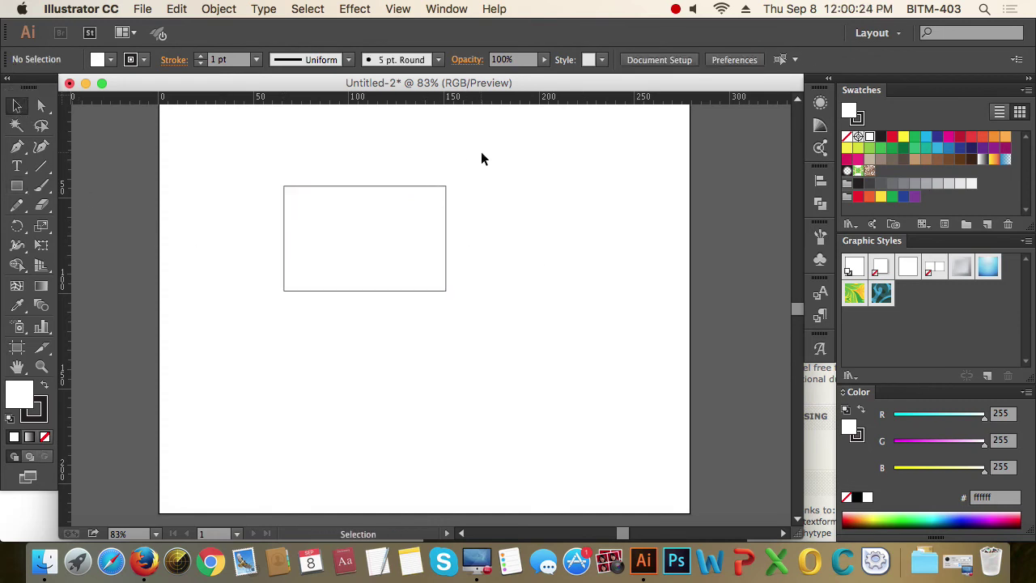
- Select the rectangle and keep the ruler units at millimetres
drag(480, 154, 396, 249)
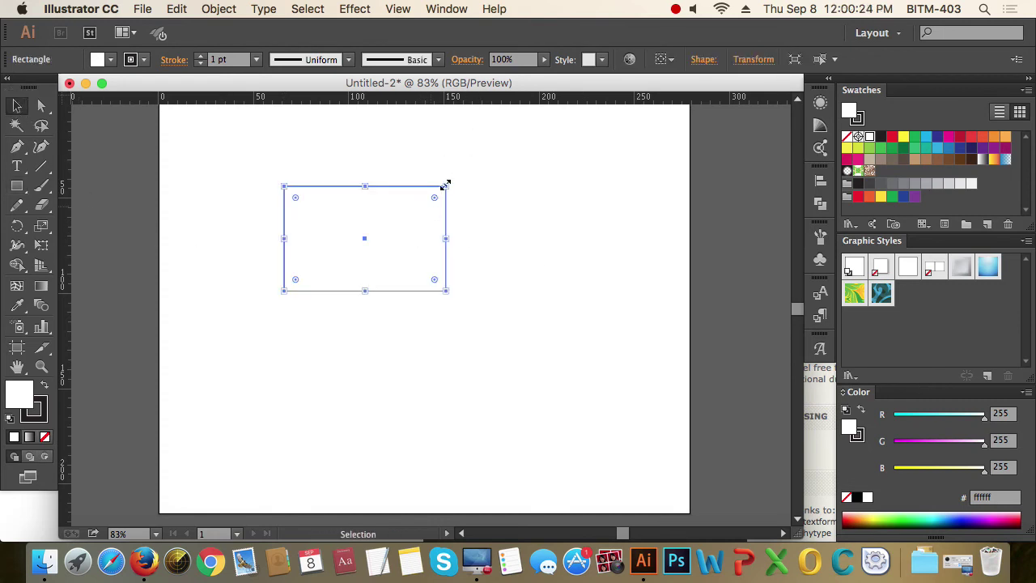
right_click(479, 99)
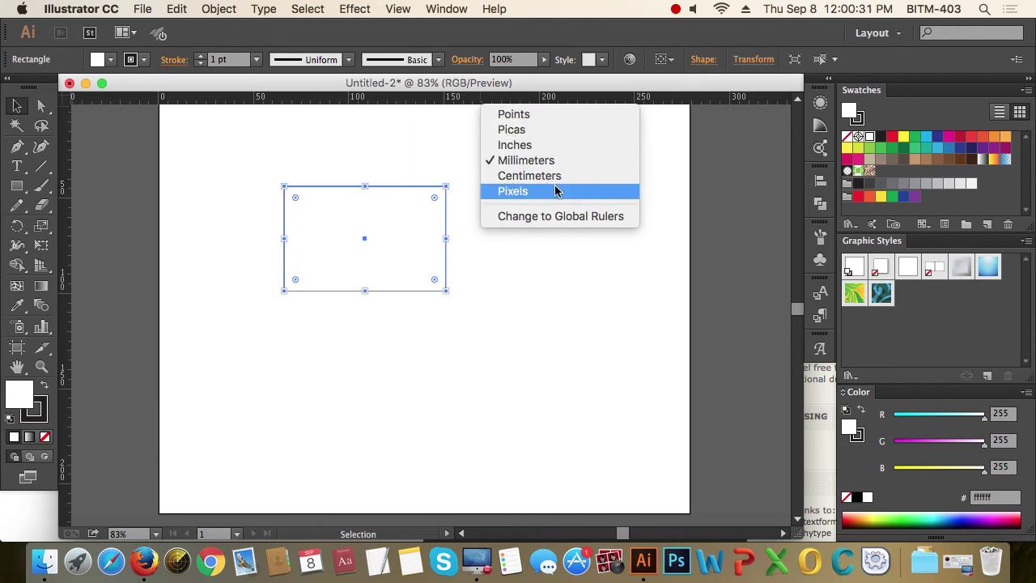
click(612, 97)
right_click(560, 99)
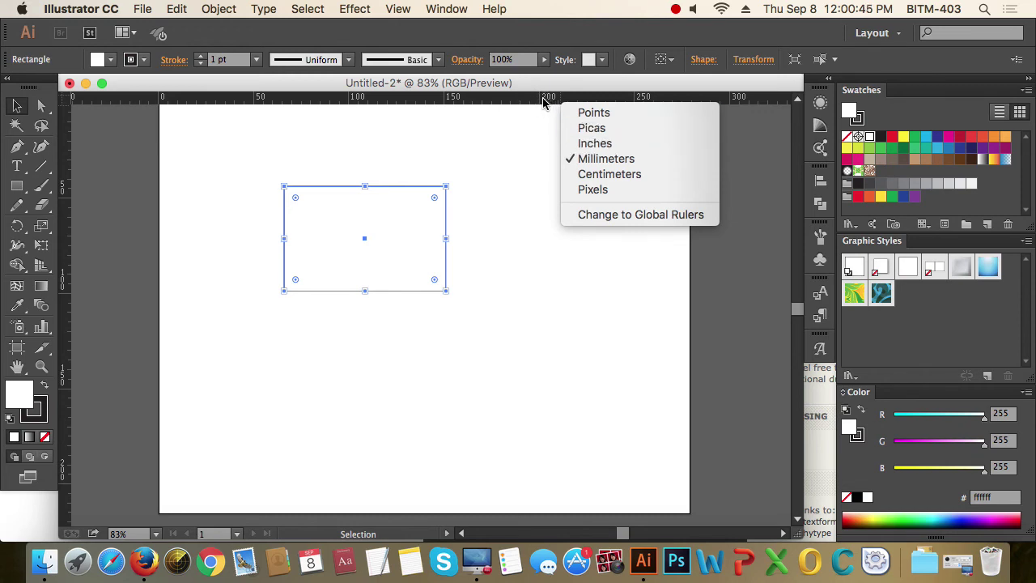
right_click(540, 101)
right_click(535, 99)
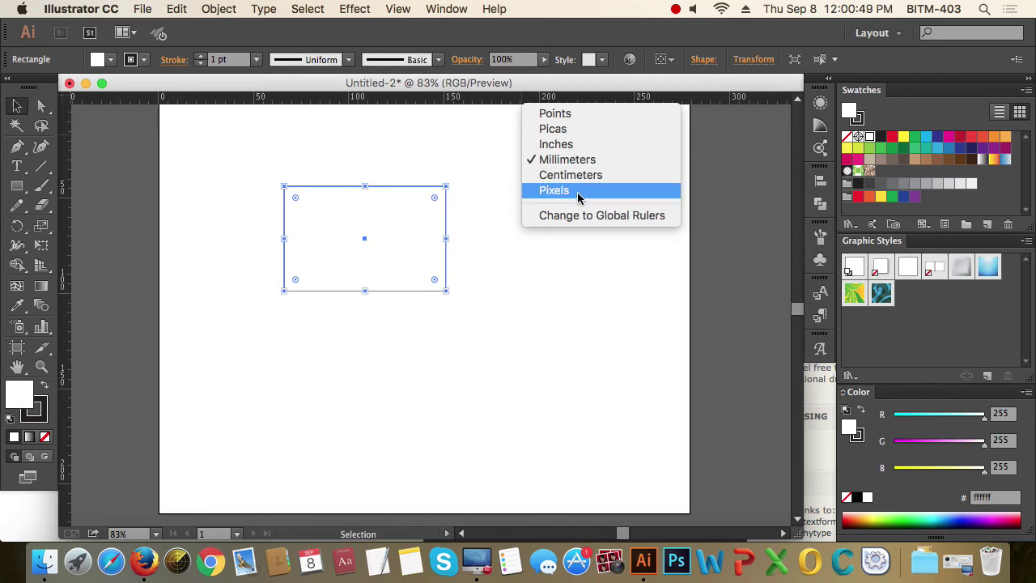
click(603, 85)
- Zoom in around the 85 × 55 mm card rectangle
click(511, 332)
click(359, 266)
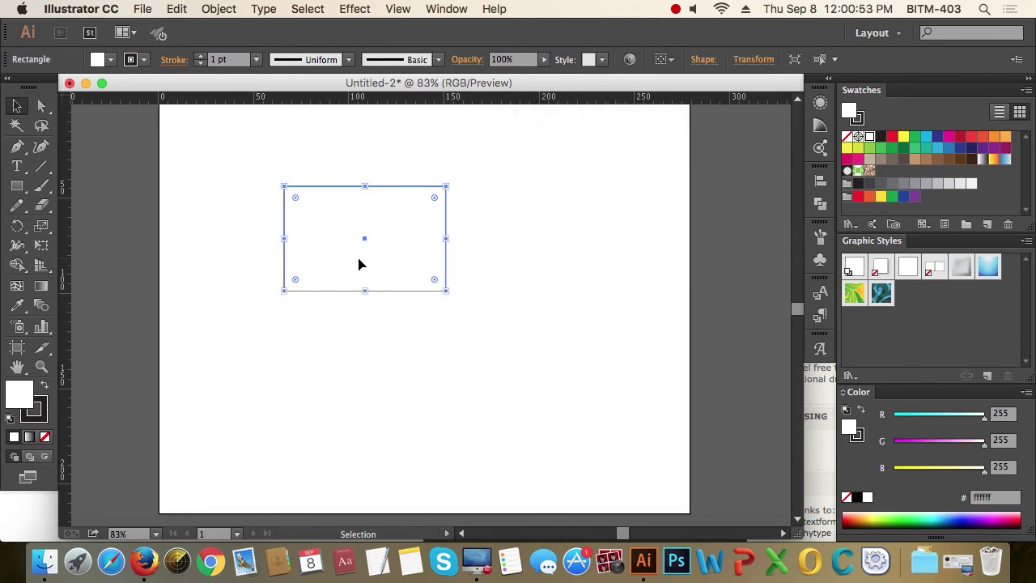
key(super+space)
drag(250, 167, 446, 277)
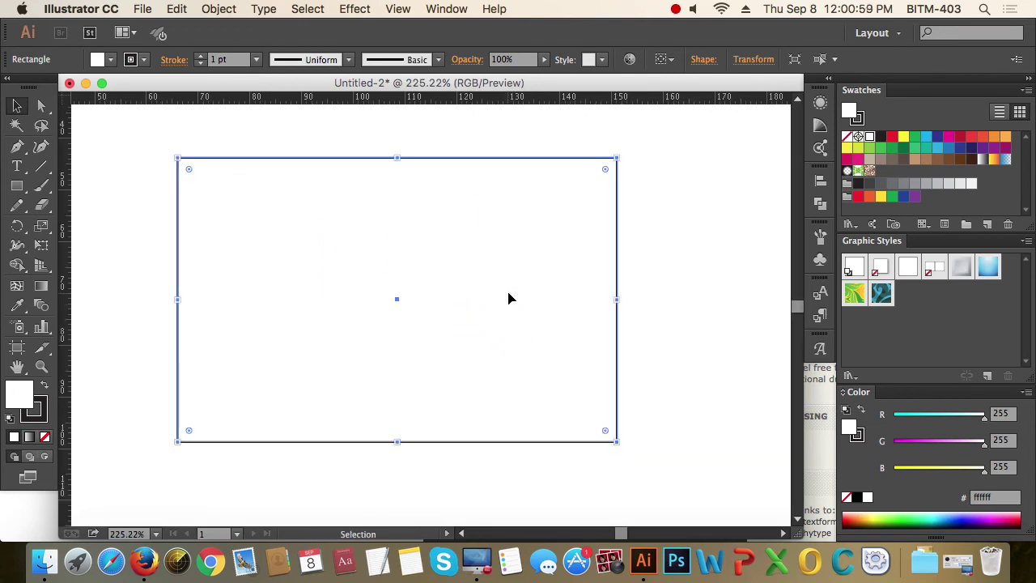
- Set the rectangle's fill to None and trial an Offset Path preview, then cancel
click(44, 437)
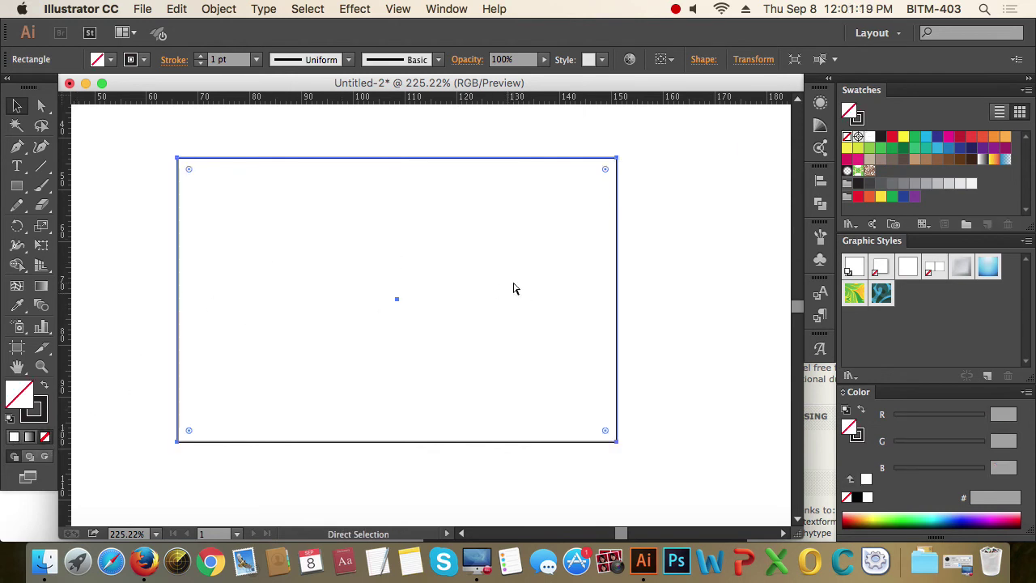
click(219, 9)
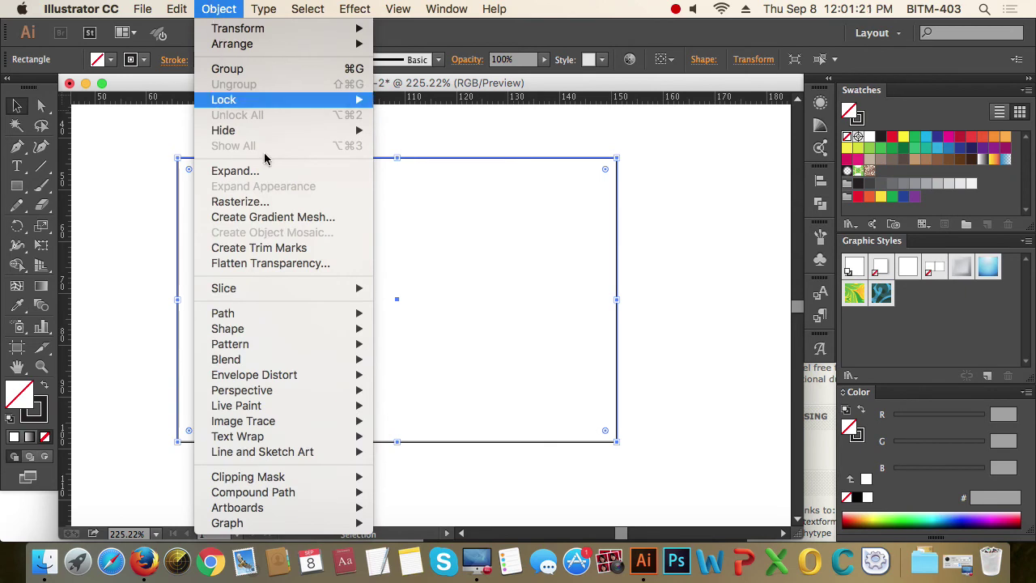
mouse_move(292, 359)
mouse_move(298, 315)
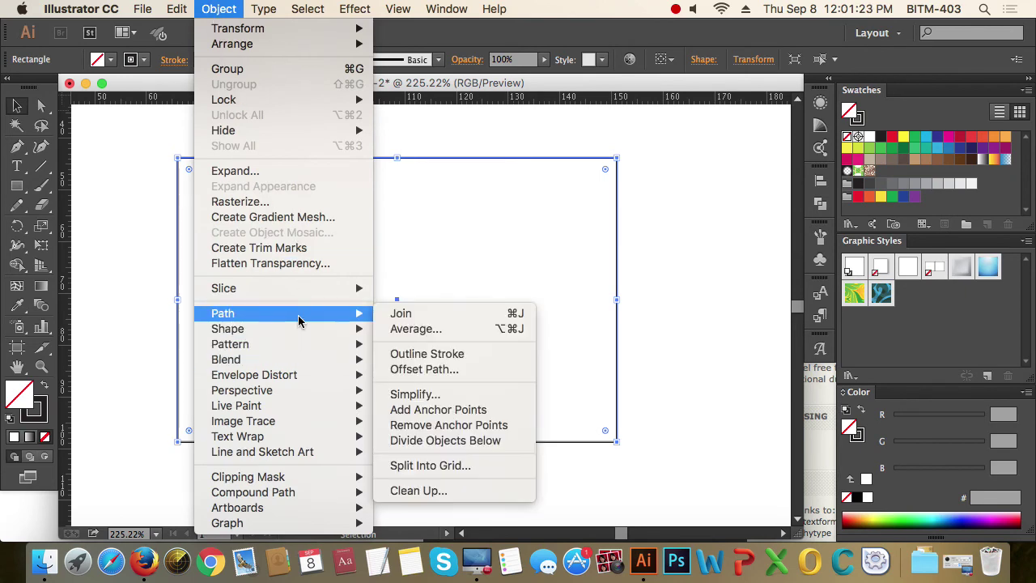
click(486, 378)
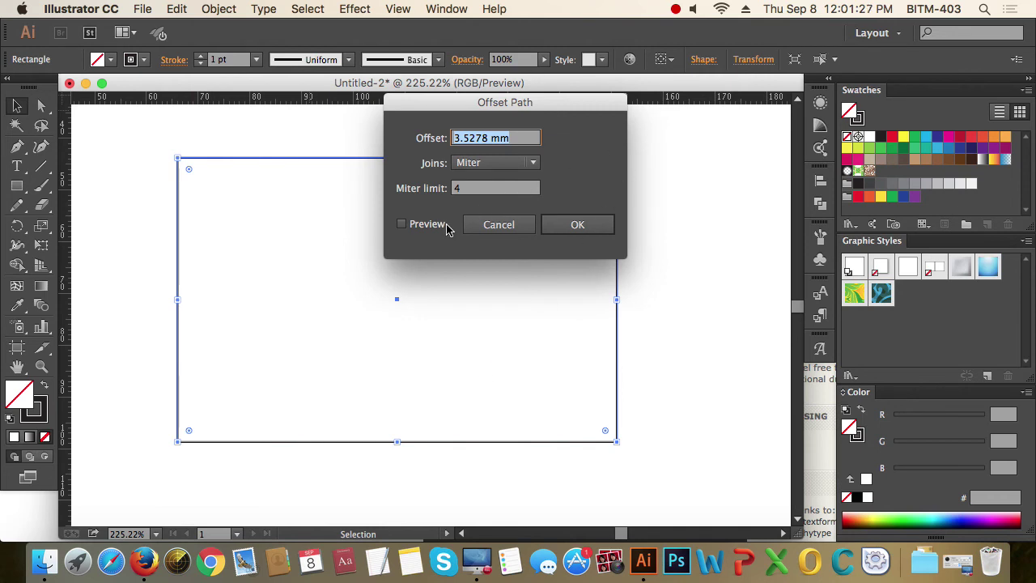
click(427, 224)
drag(528, 107, 629, 130)
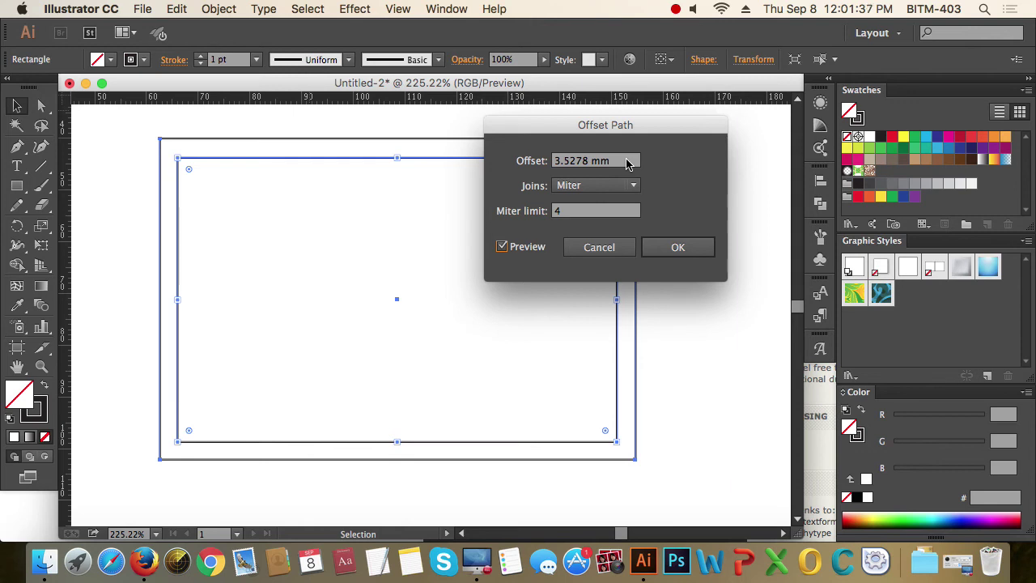
click(605, 247)
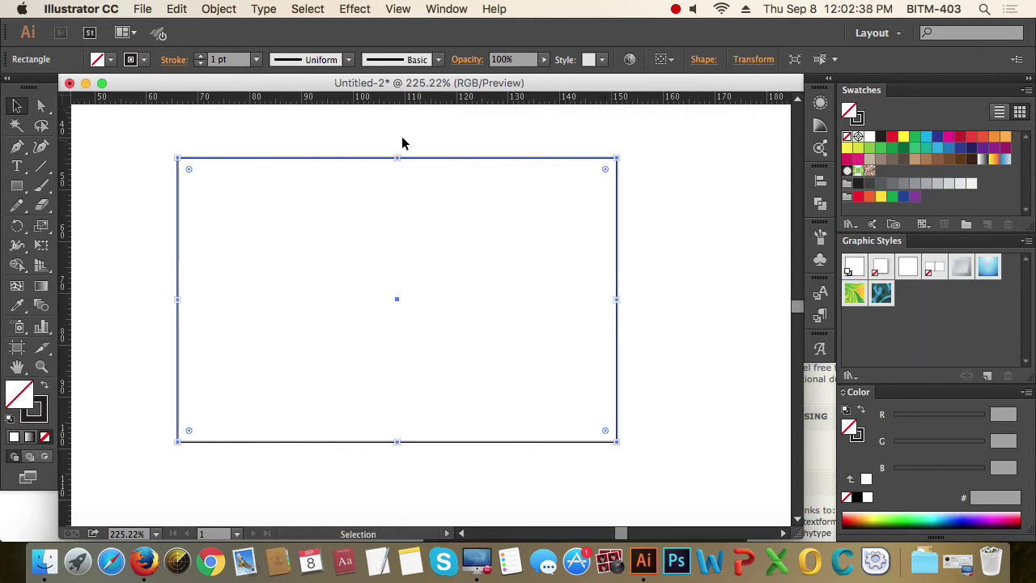
- Create a 3 mm outward offset path around the card rectangle
click(305, 147)
drag(304, 149, 336, 171)
click(216, 9)
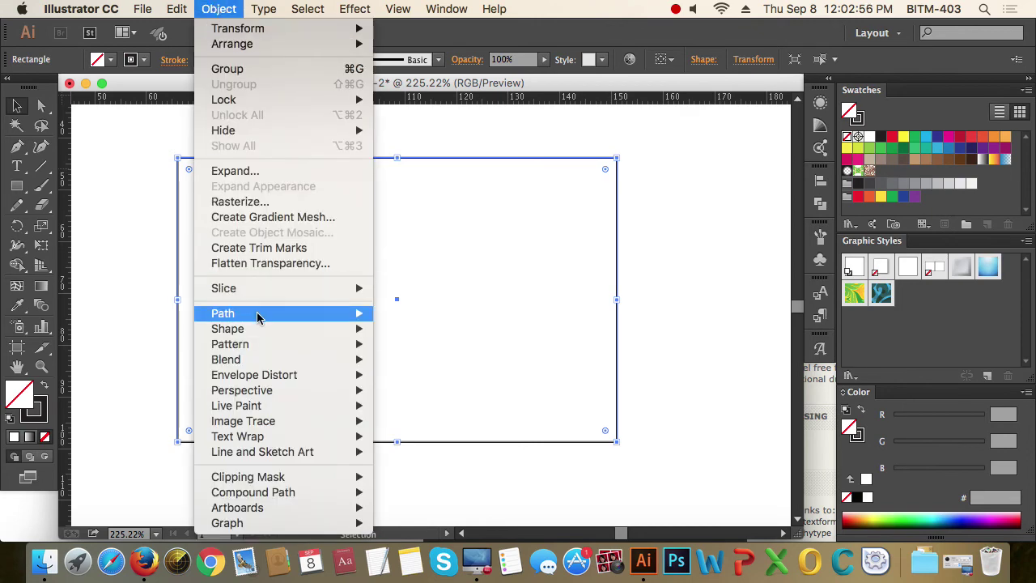
mouse_move(257, 317)
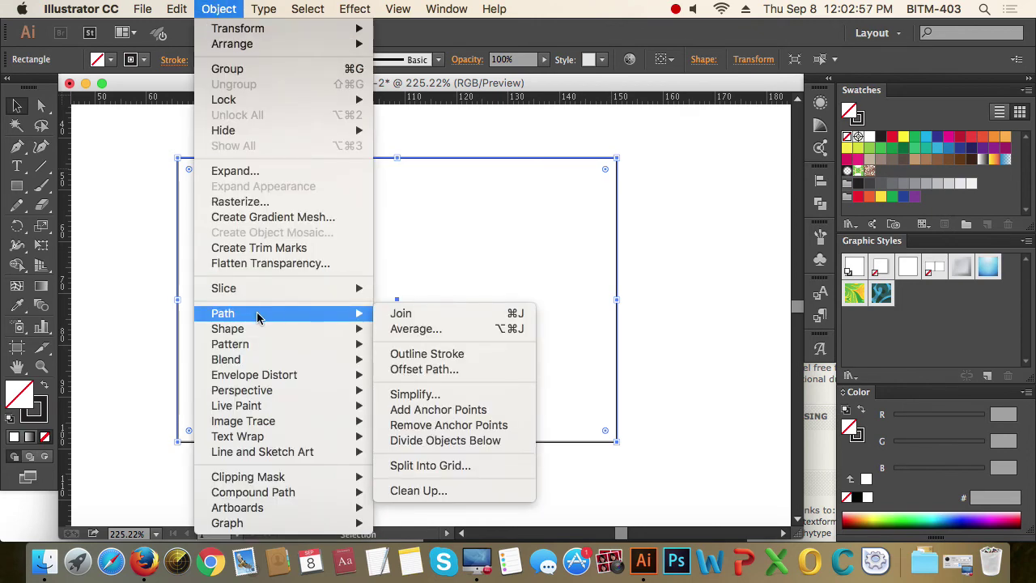
click(460, 370)
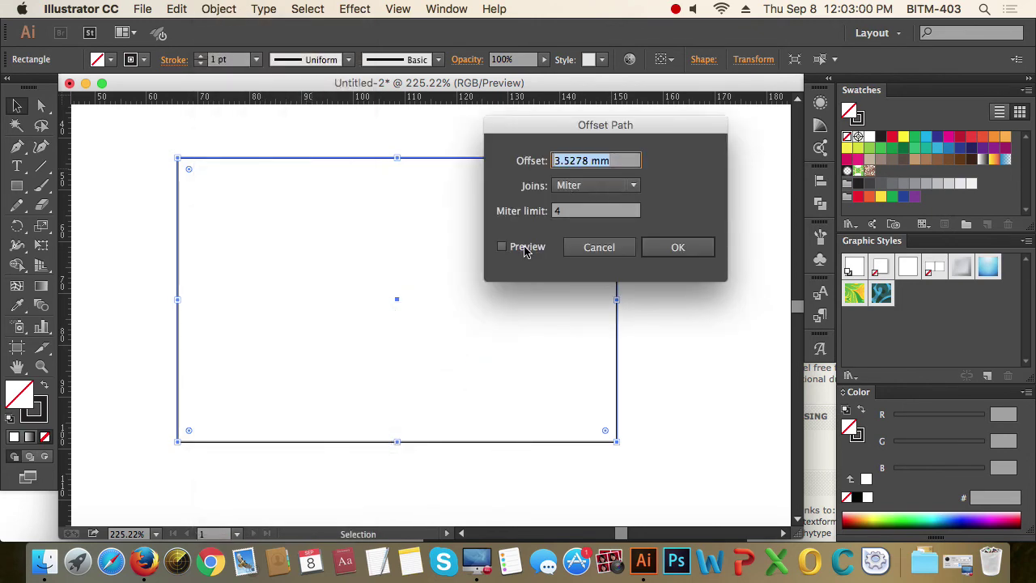
click(526, 247)
drag(566, 131, 719, 185)
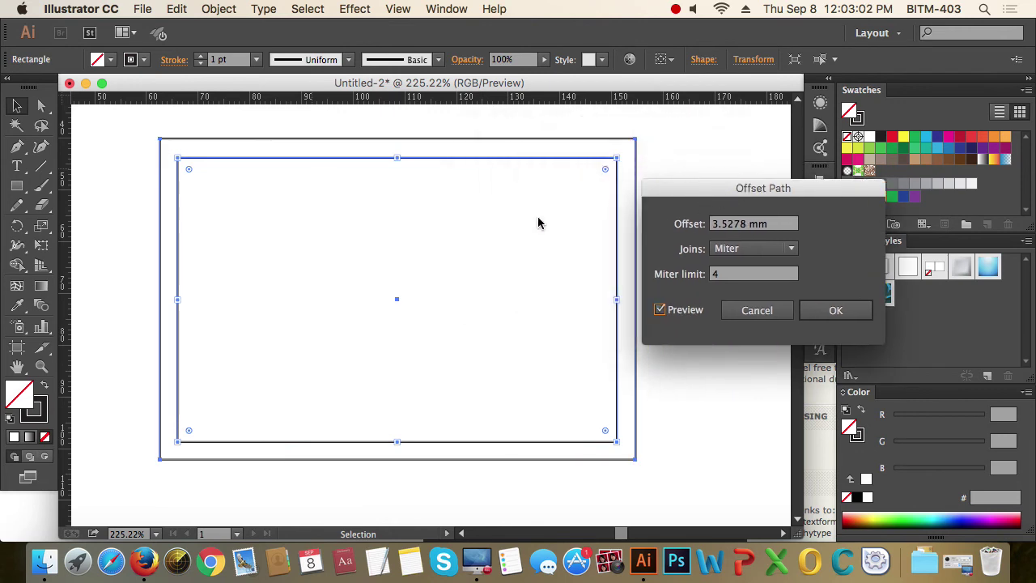
drag(765, 223, 704, 224)
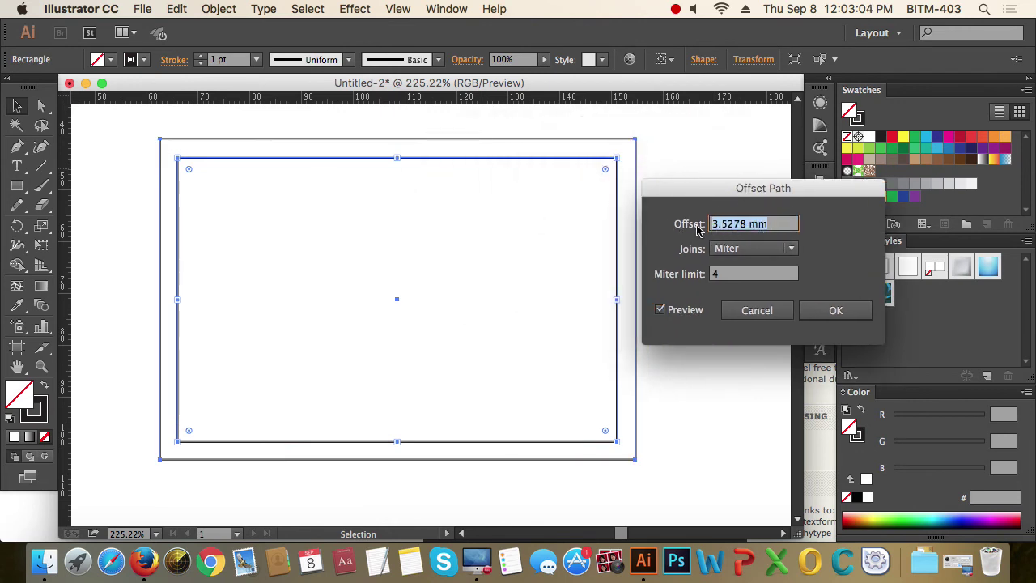
text(3)
key(Tab)
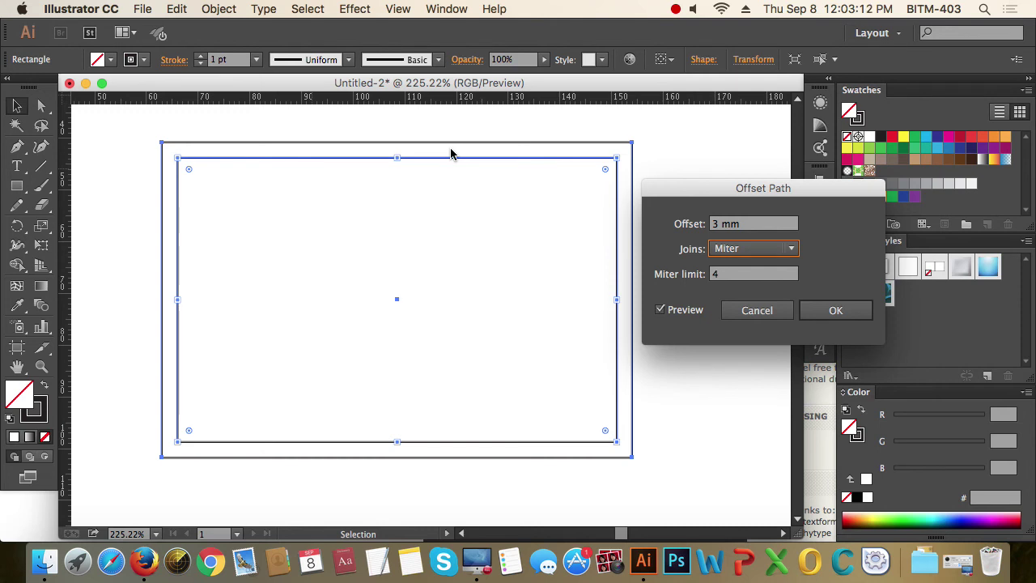
click(844, 313)
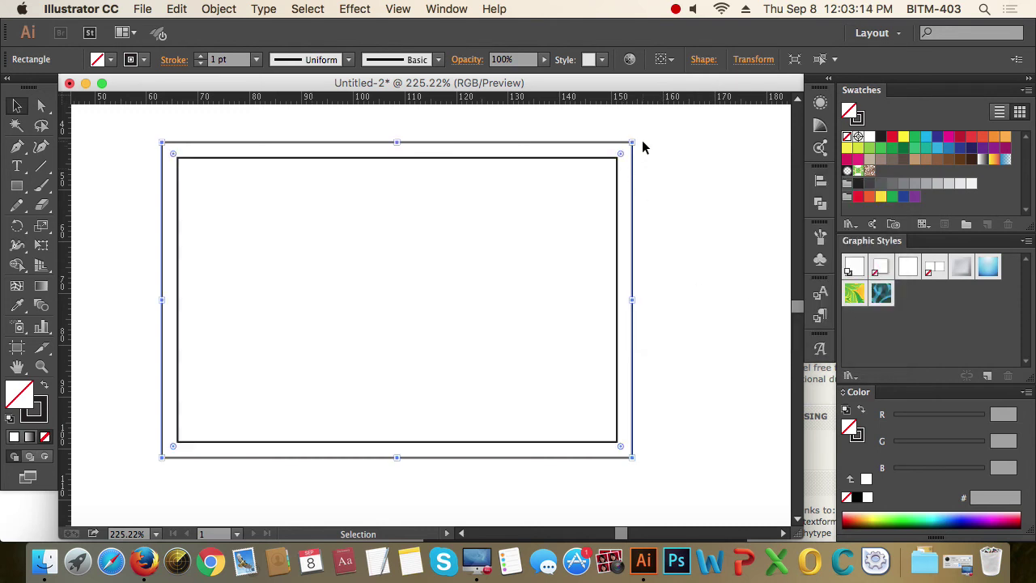
- Turn the 3 mm offset path into a bleed guide and reselect the card
right_click(634, 219)
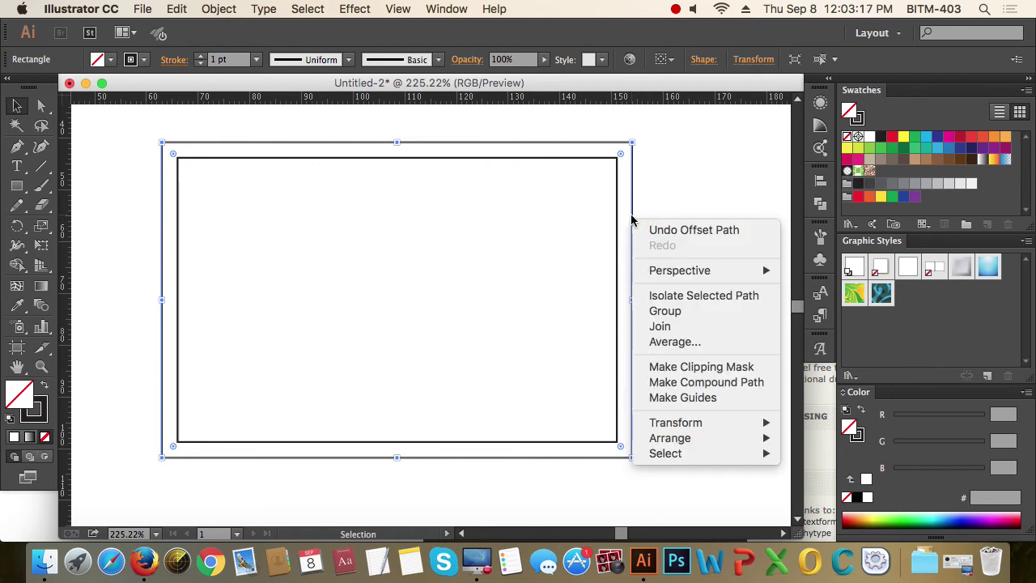
click(699, 400)
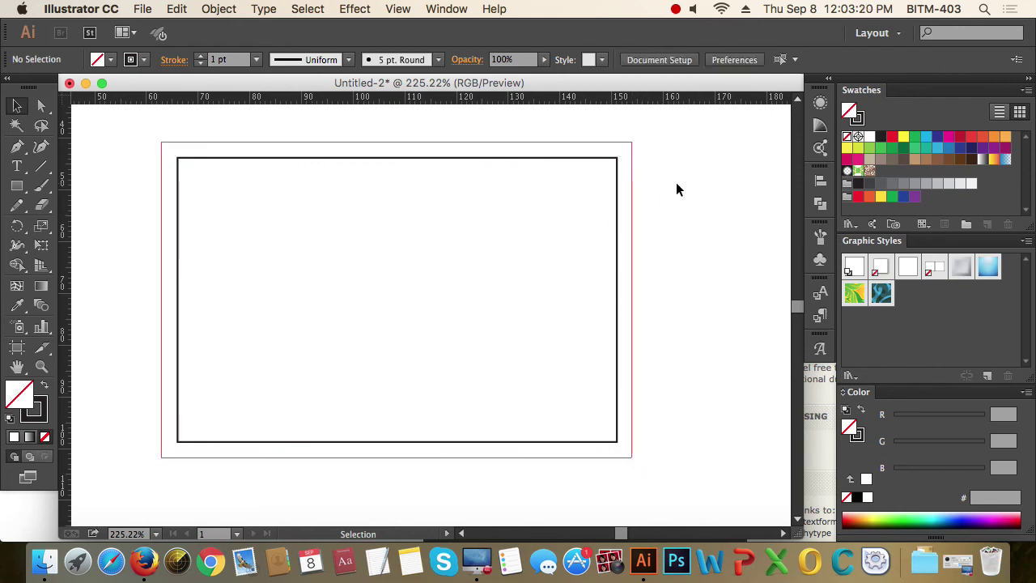
drag(676, 185, 576, 259)
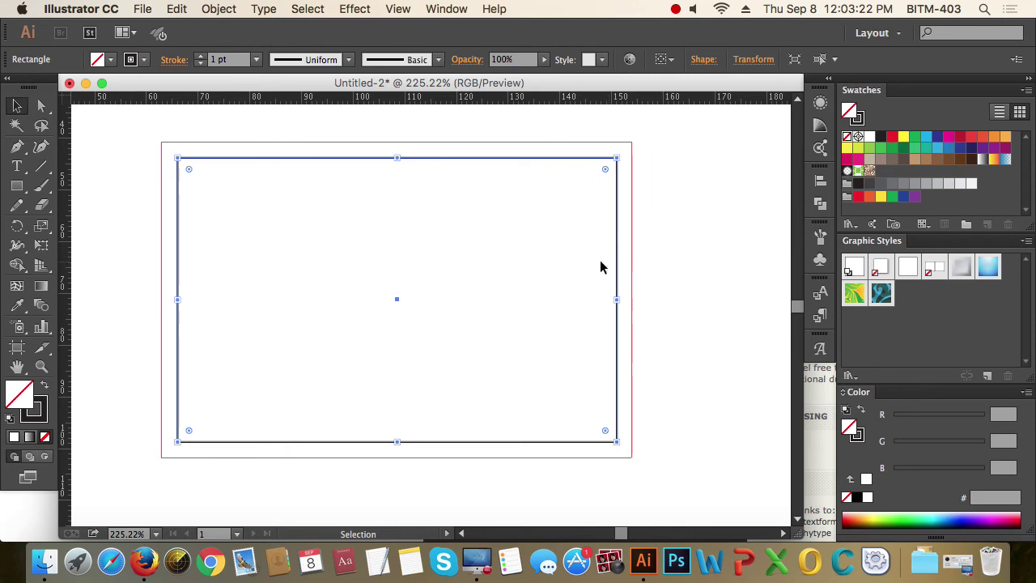
- Offset the card rectangle by -5 mm and convert the inset path into a safe-area guide
click(217, 12)
mouse_move(287, 322)
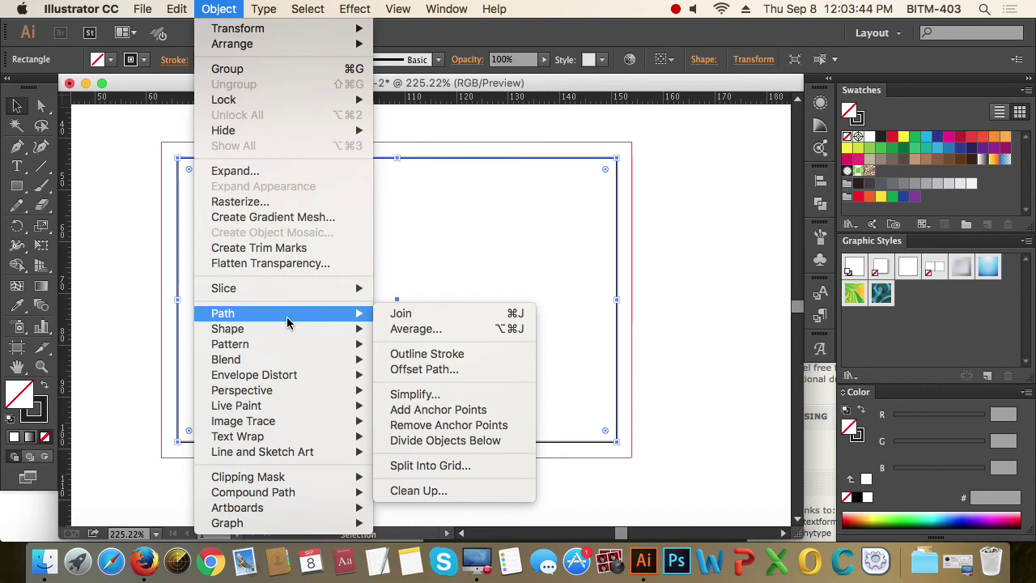
click(463, 369)
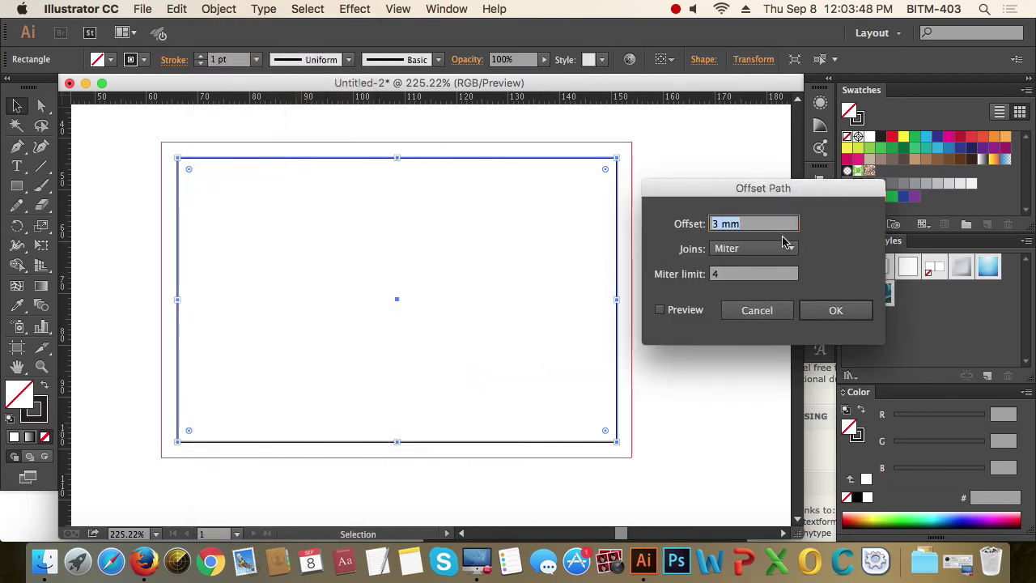
text(-5)
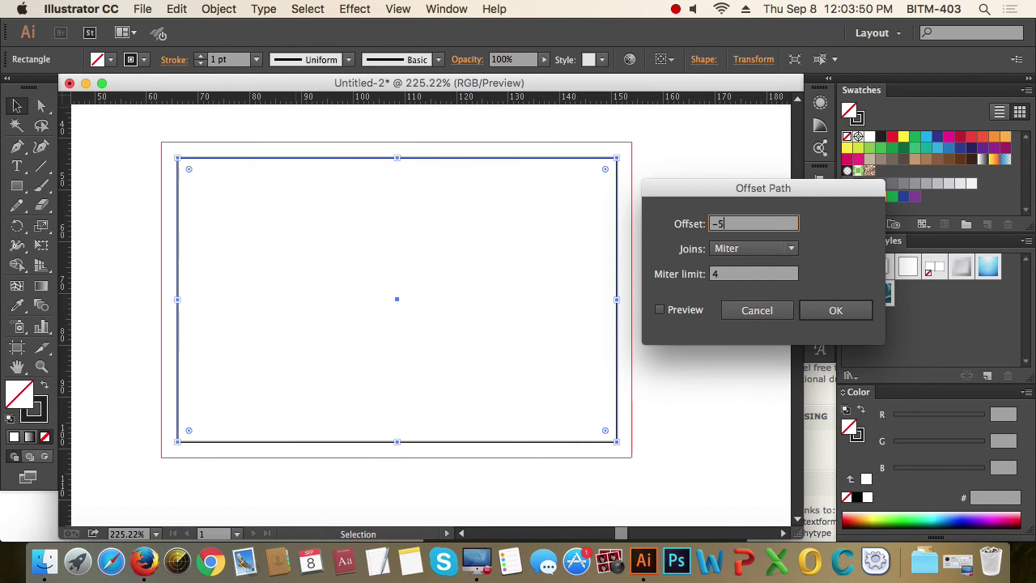
key(Tab)
click(676, 312)
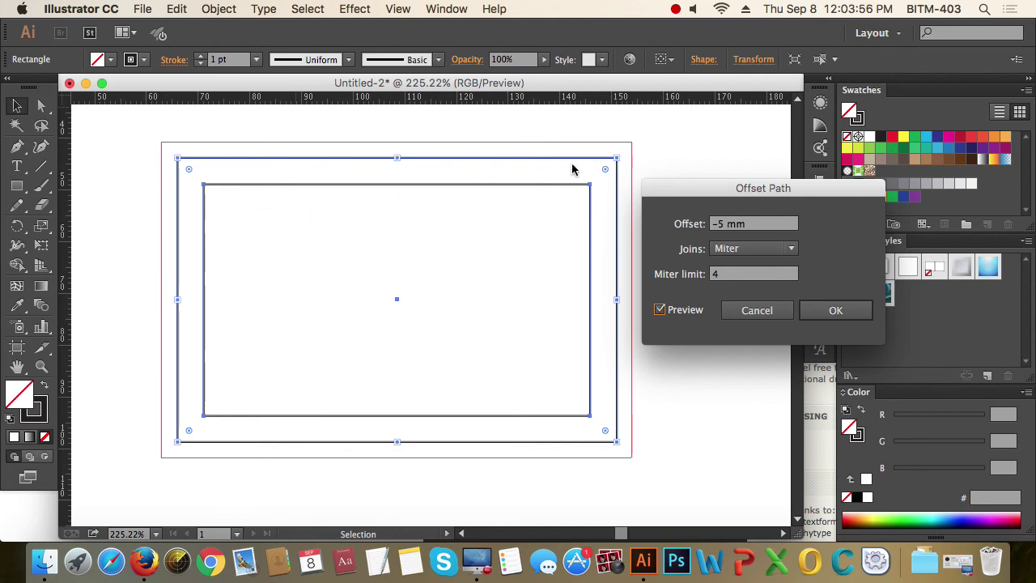
click(837, 310)
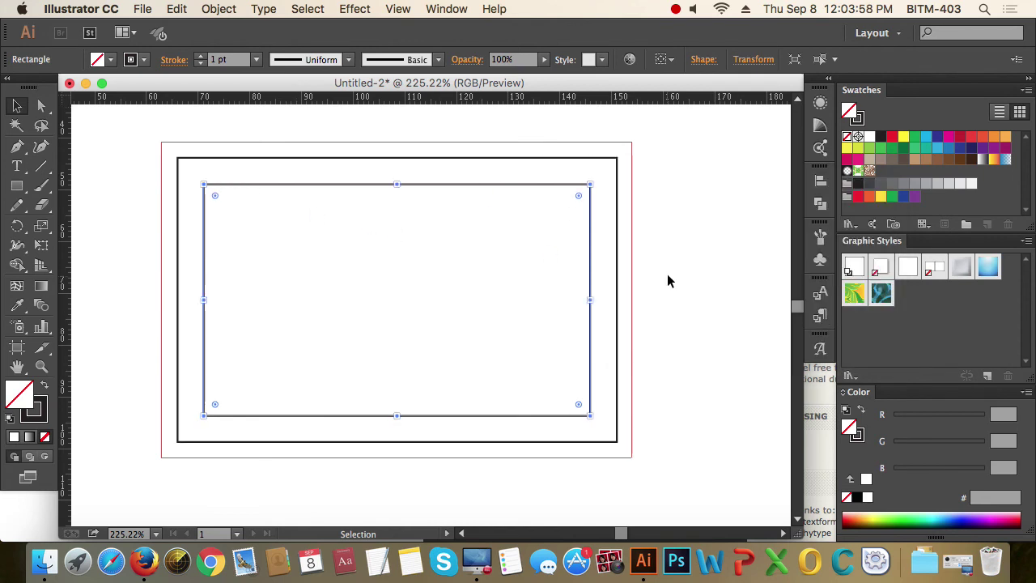
right_click(533, 192)
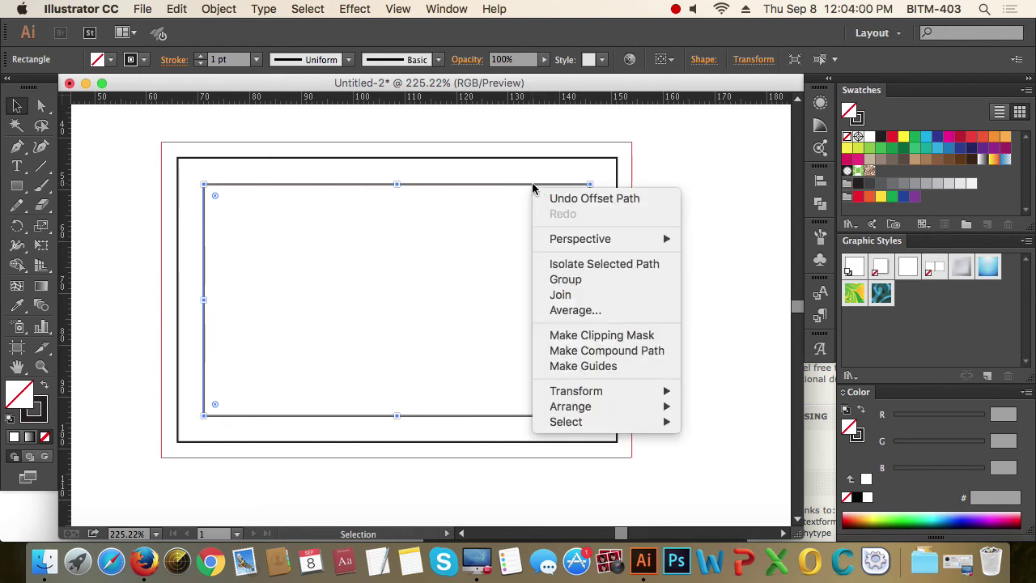
click(615, 366)
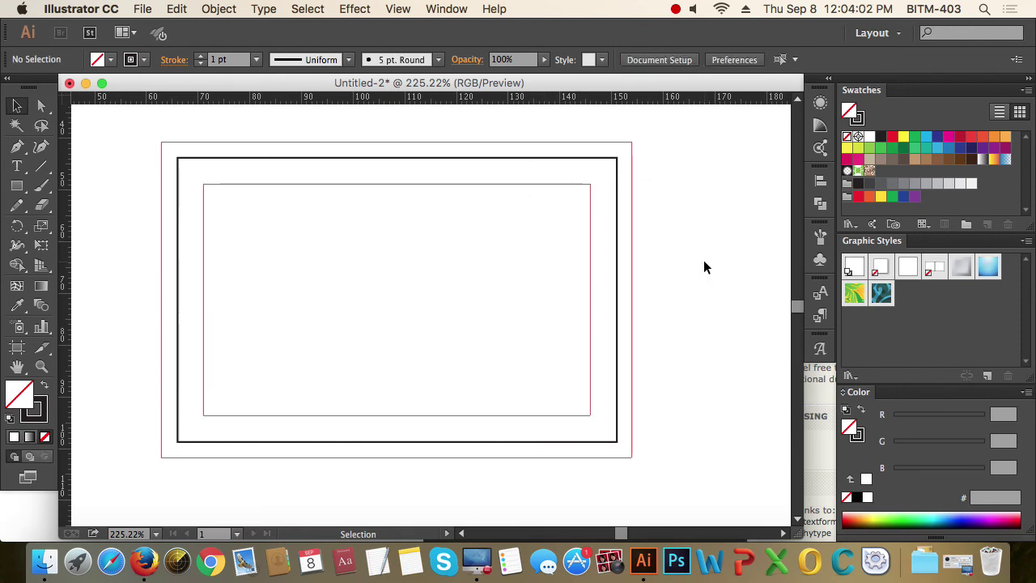
- Draw the logo's small circles on the card with the Ellipse tool
key(super+a)
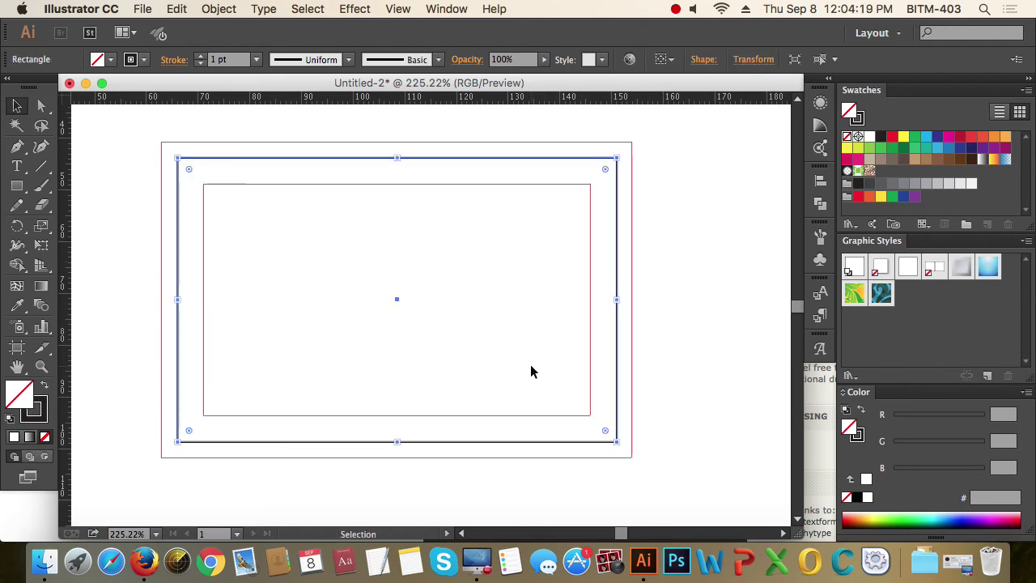
key(super+shift+a)
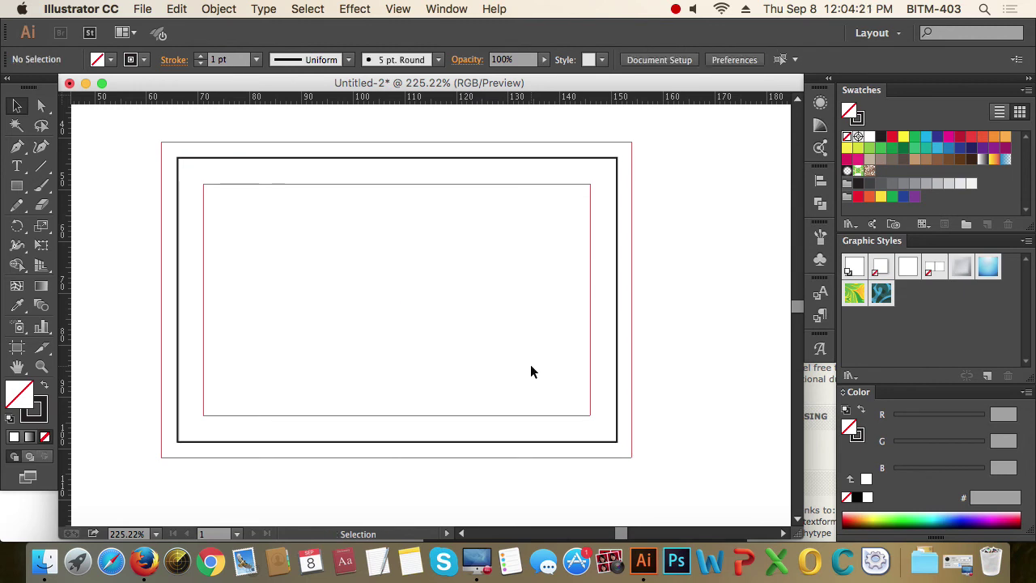
drag(700, 225, 520, 284)
drag(687, 276, 501, 325)
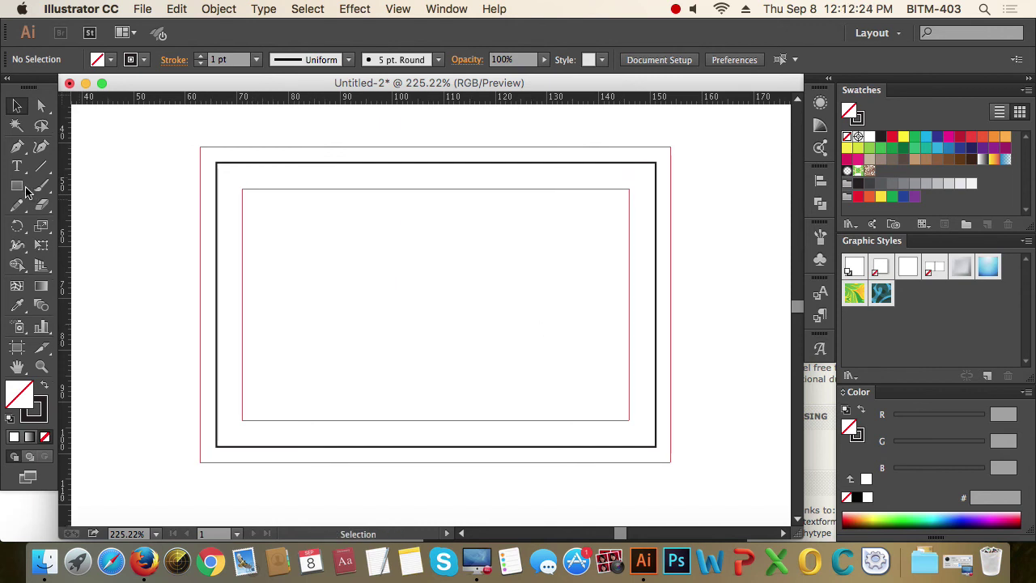
mouse_move(27, 191)
mouse_down()
mouse_move(134, 240)
mouse_move(98, 222)
mouse_up()
drag(271, 214, 296, 238)
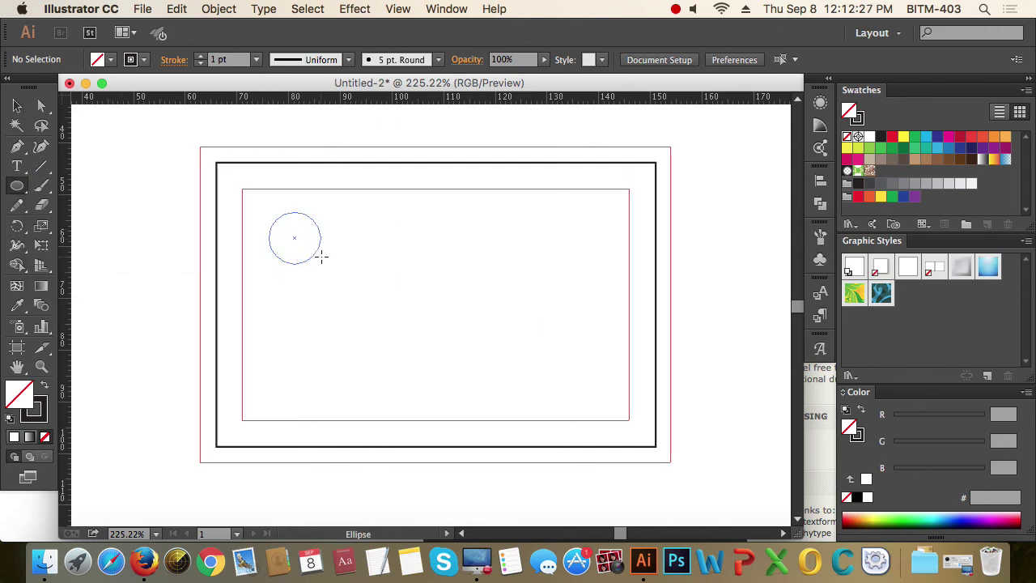
key(v)
drag(166, 161, 527, 362)
- Give both circles a light grey (#bcbec0) stroke and group them
drag(549, 397, 366, 284)
key(a)
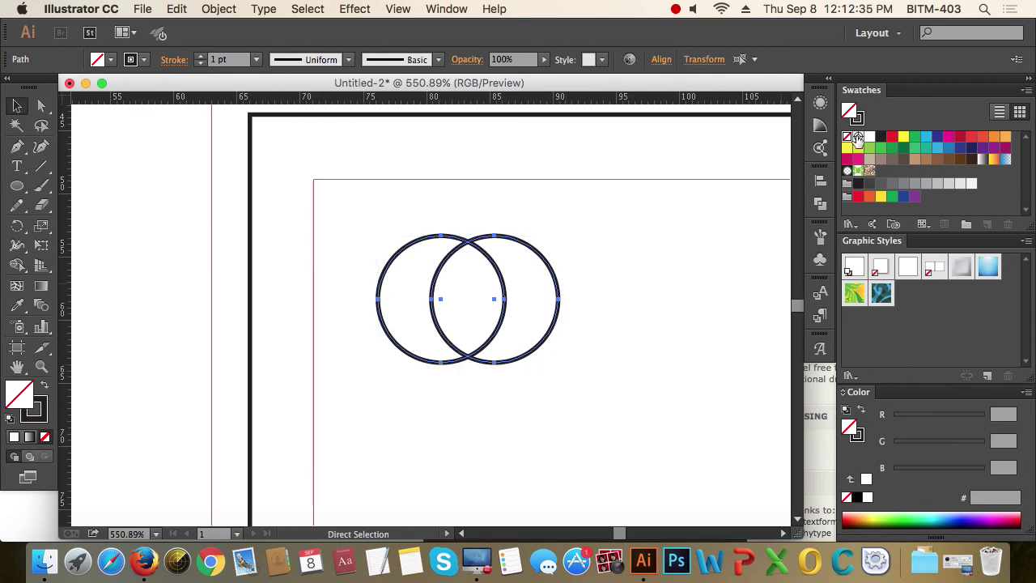
key(v)
click(36, 411)
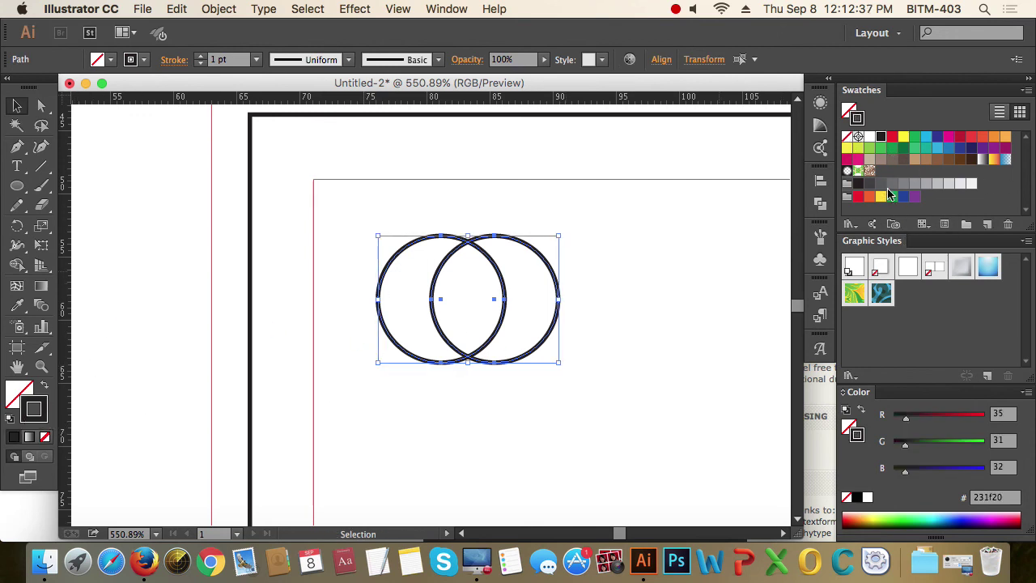
click(937, 182)
key(a)
key(super+g)
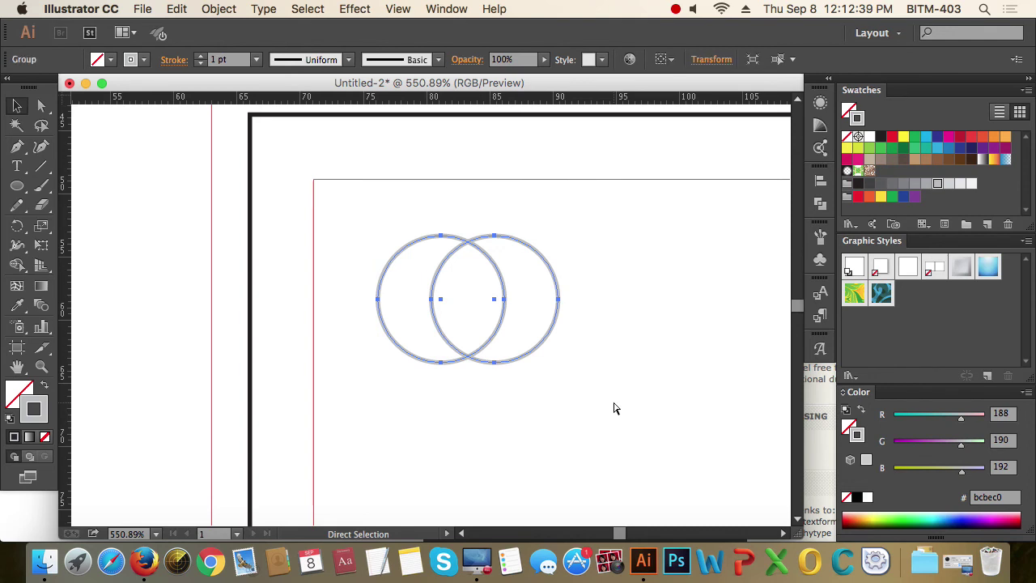
- Shrink the circle group and place it at the safe area's top-left corner
key(v)
drag(558, 363, 425, 301)
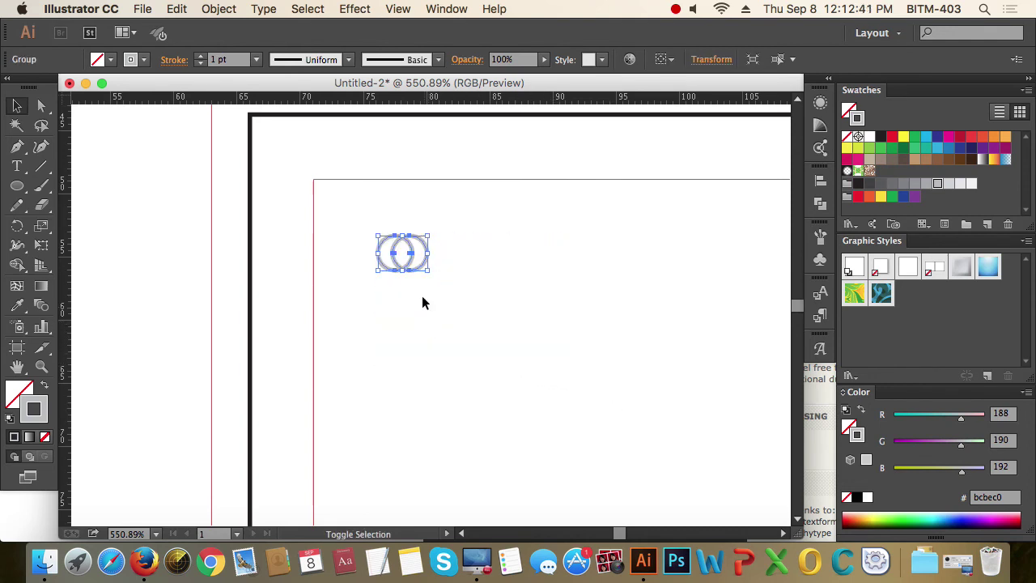
drag(405, 255, 461, 285)
click(612, 370)
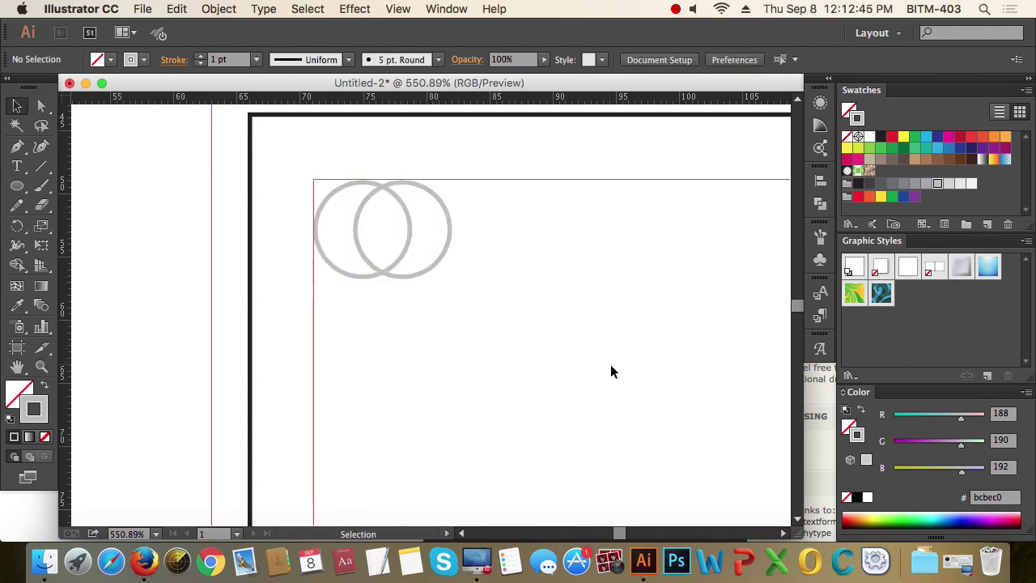
alt+super+click(546, 312)
alt+super+click(541, 312)
drag(542, 313, 503, 300)
drag(153, 157, 724, 495)
drag(691, 338, 701, 330)
- Type the cardholder's name near the card's top right and duplicate it below
key(t)
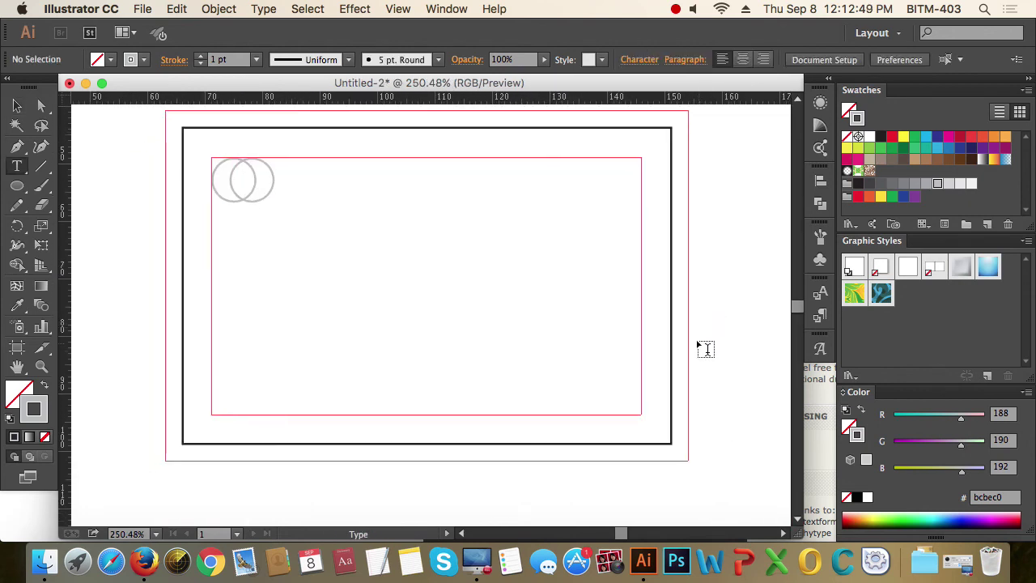
click(457, 180)
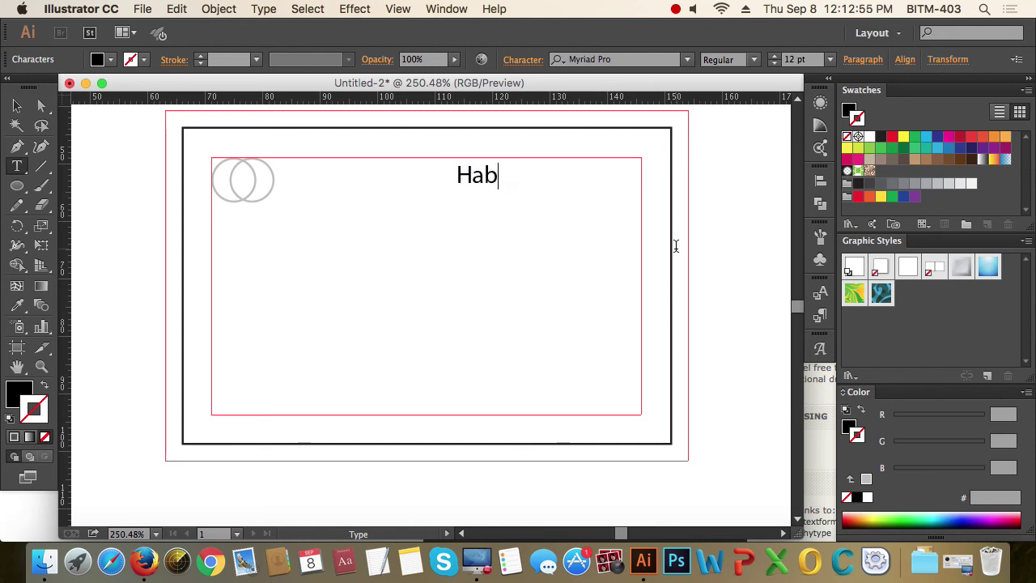
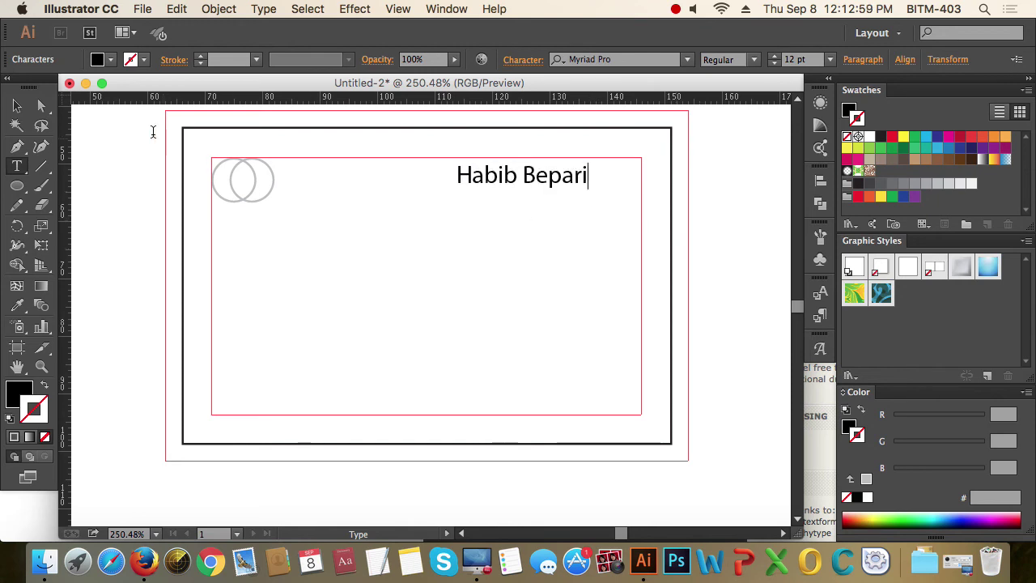
click(17, 105)
drag(545, 180, 601, 195)
- Replace the duplicated line with the title 'Executive', fixing the typo
double_click(576, 195)
triple_click(576, 194)
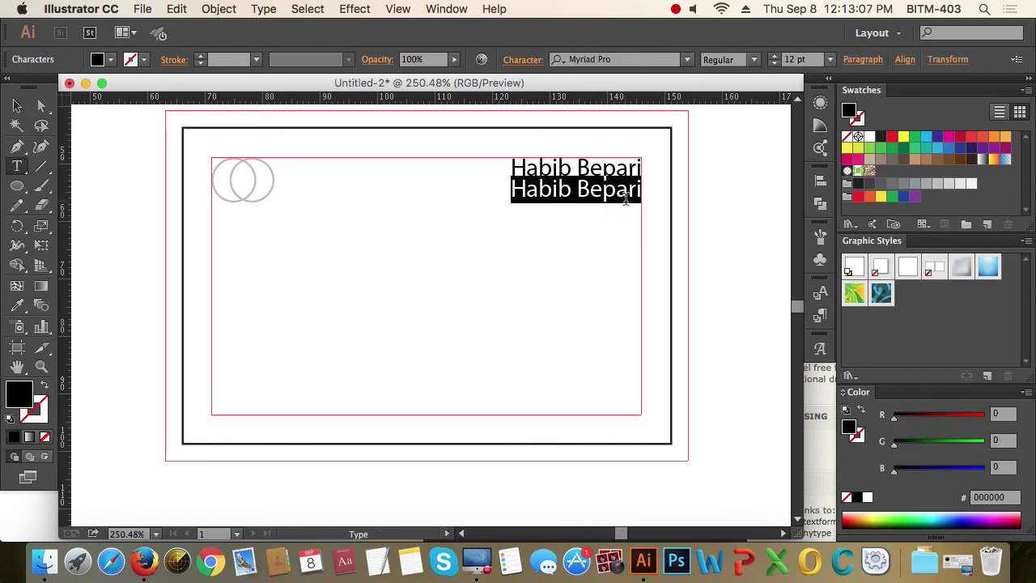
text(Ex)
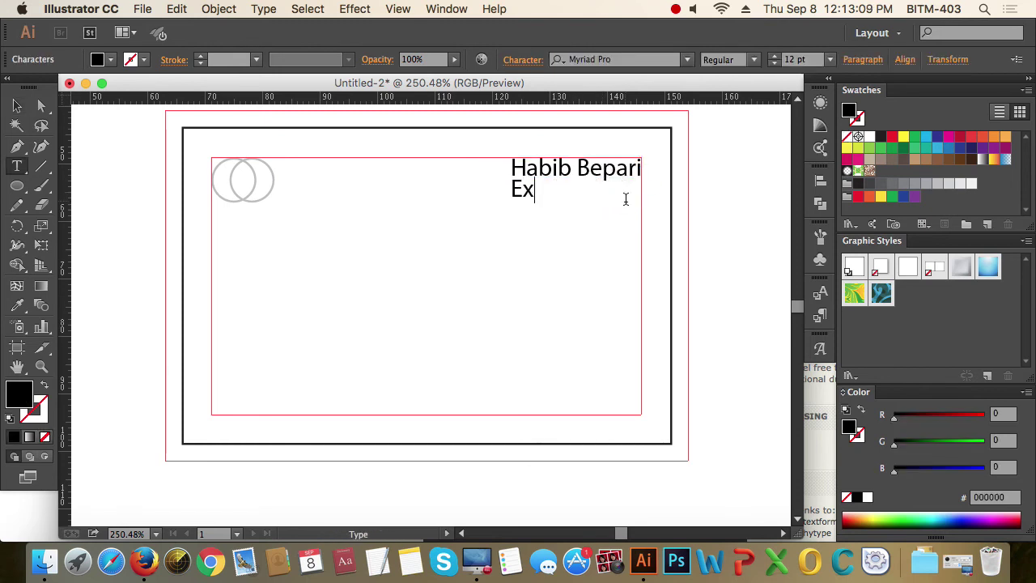
text(ecujtive)
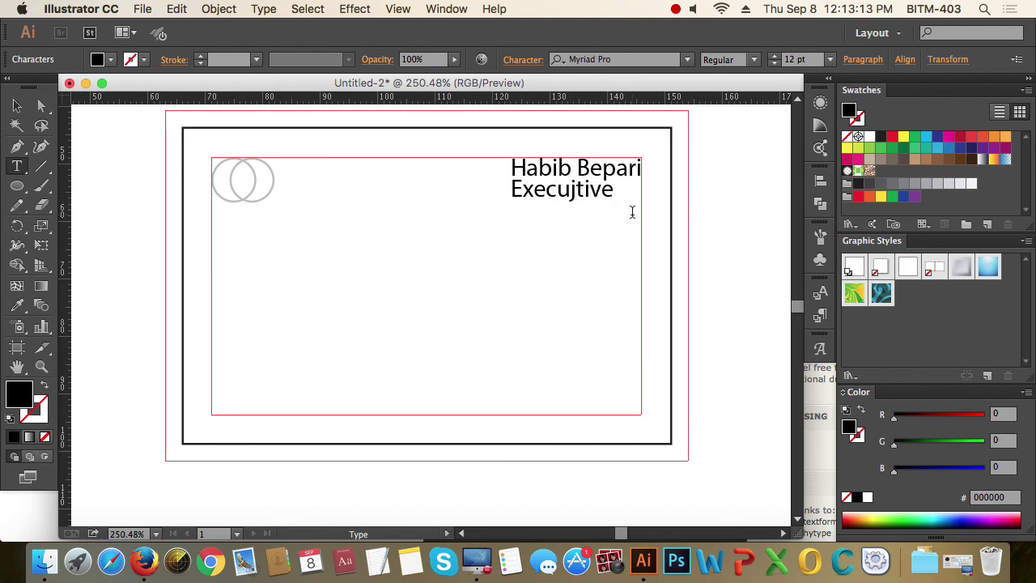
key(BackSpace)
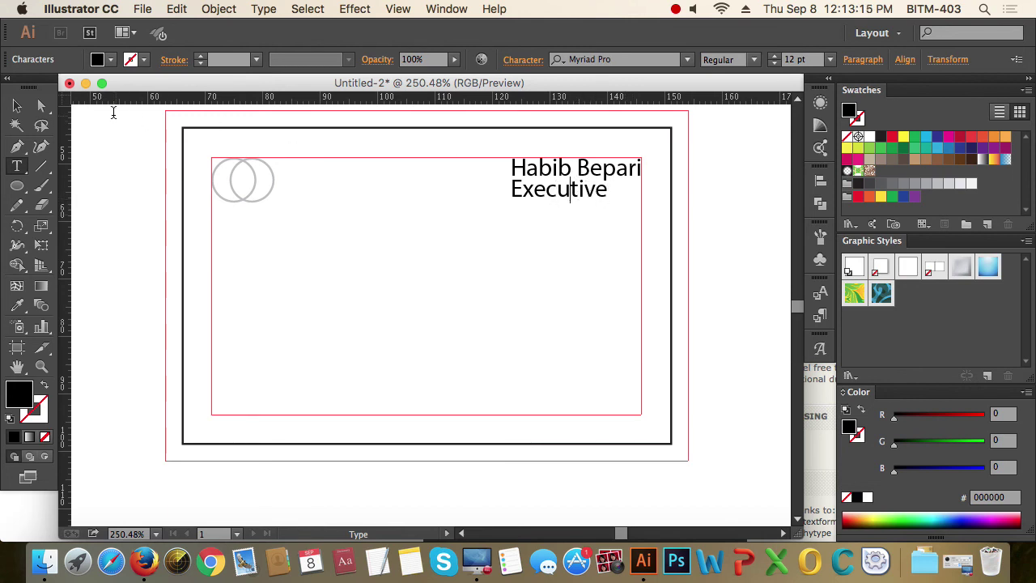
click(17, 105)
drag(490, 150, 745, 289)
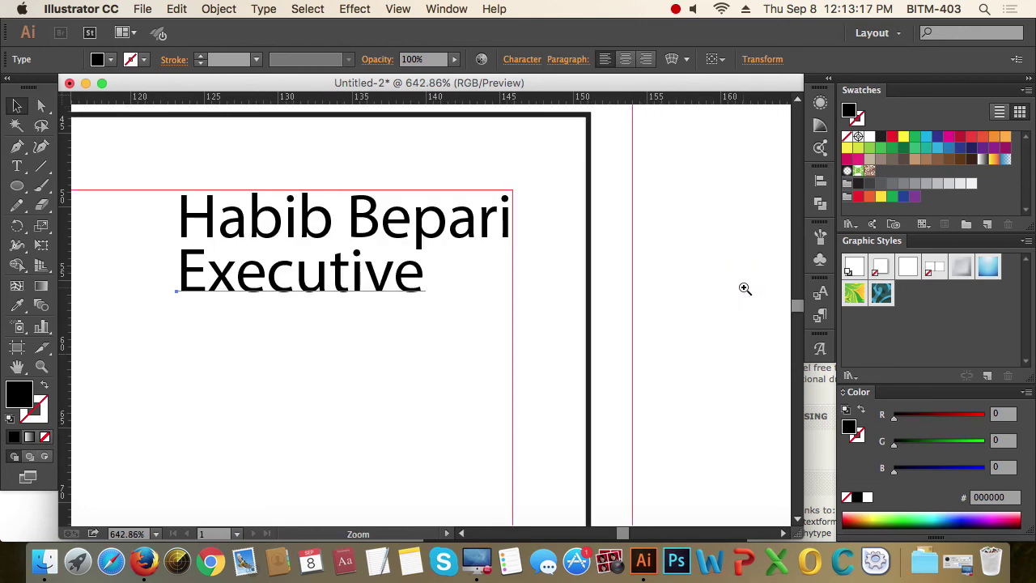
- Position the Executive line just below the name, right-aligned
drag(532, 307, 624, 236)
drag(410, 220, 498, 252)
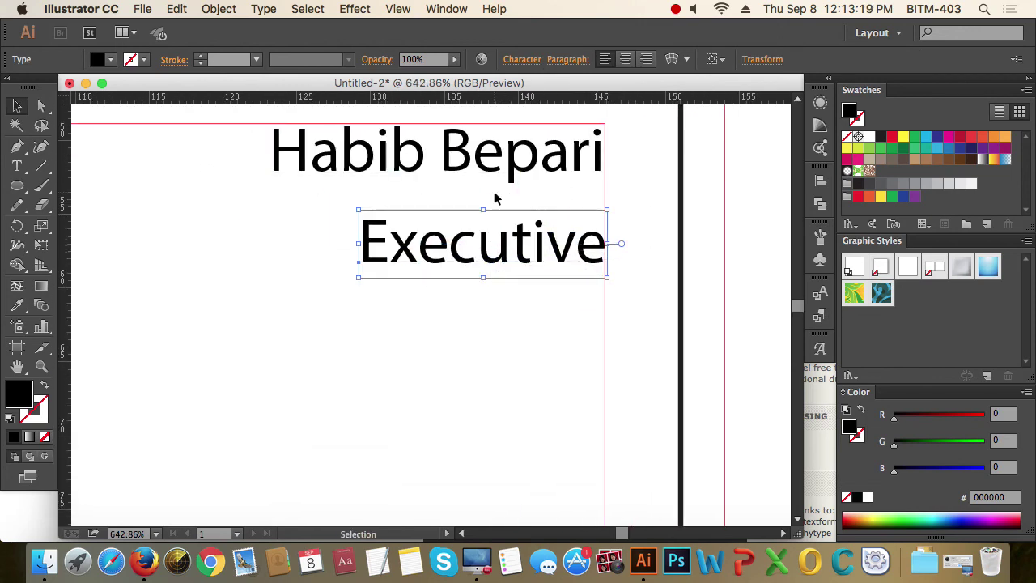
click(485, 174)
click(370, 213)
alt+super+click(407, 229)
alt+super+click(562, 278)
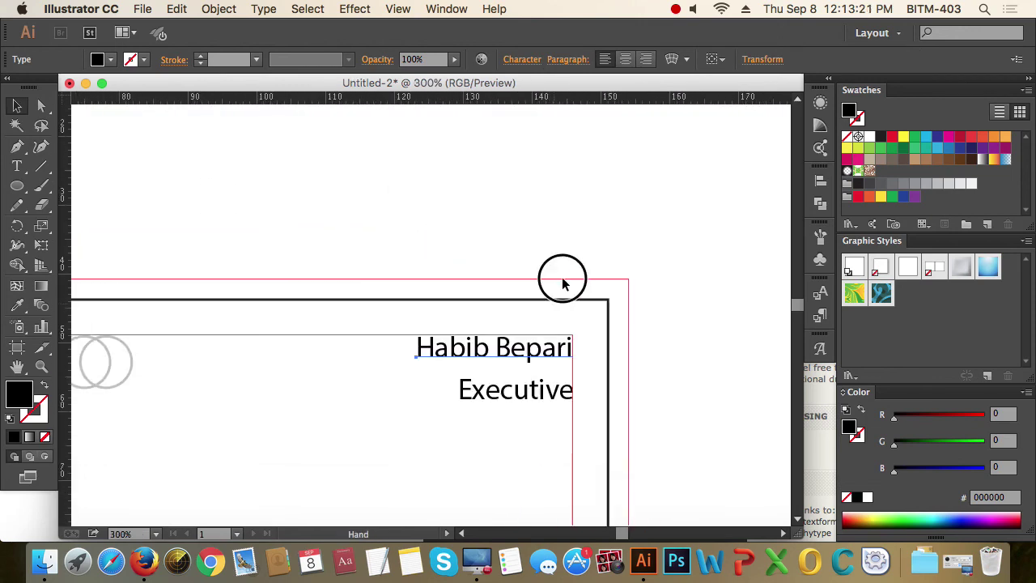
drag(528, 336, 574, 144)
click(578, 170)
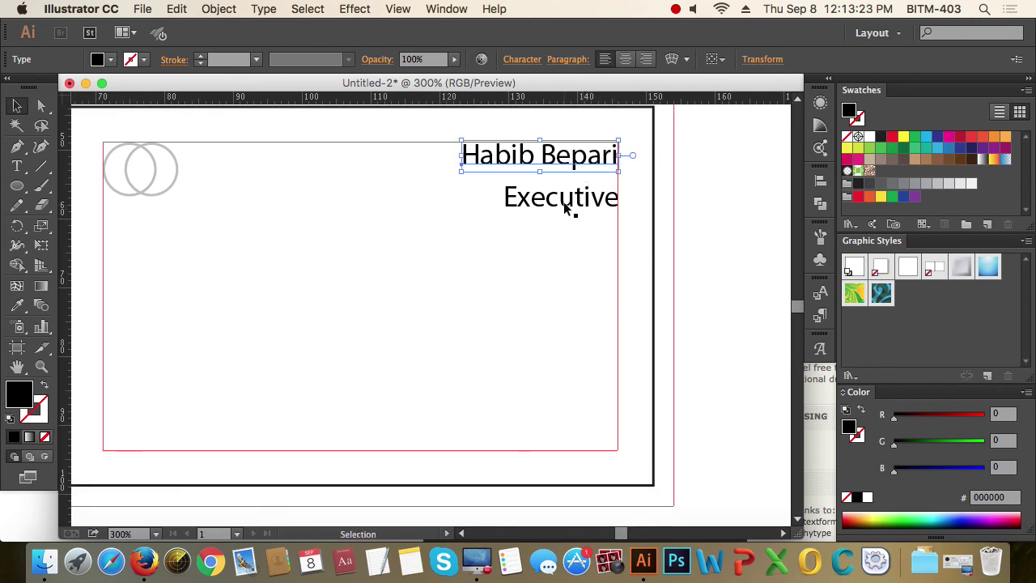
drag(571, 203, 570, 228)
click(546, 186)
- Set both the name and the Executive title to the Raleway font
click(537, 155)
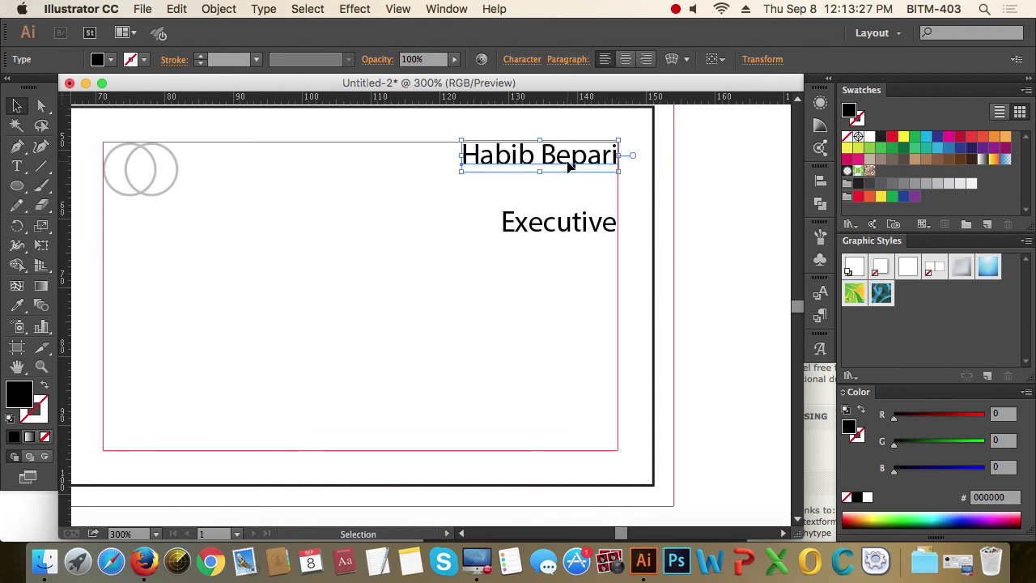
key(a)
key(super+t)
key(v)
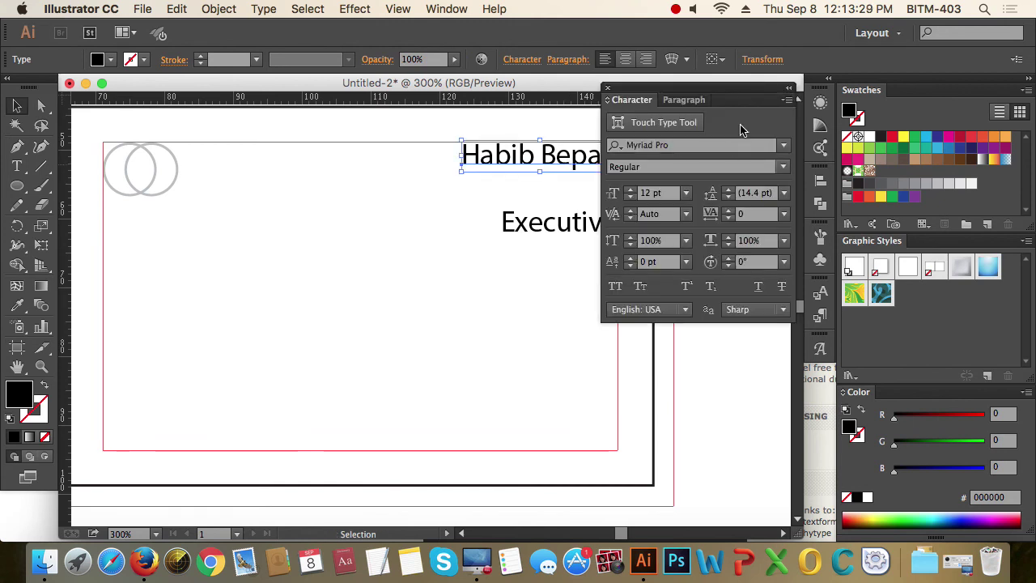
drag(485, 219, 400, 226)
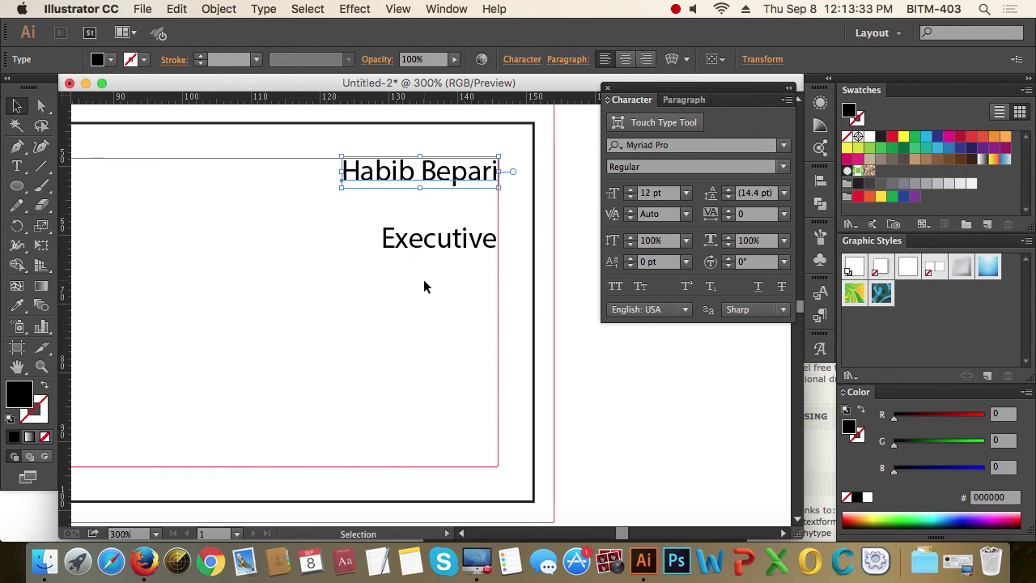
drag(425, 286, 439, 180)
click(680, 146)
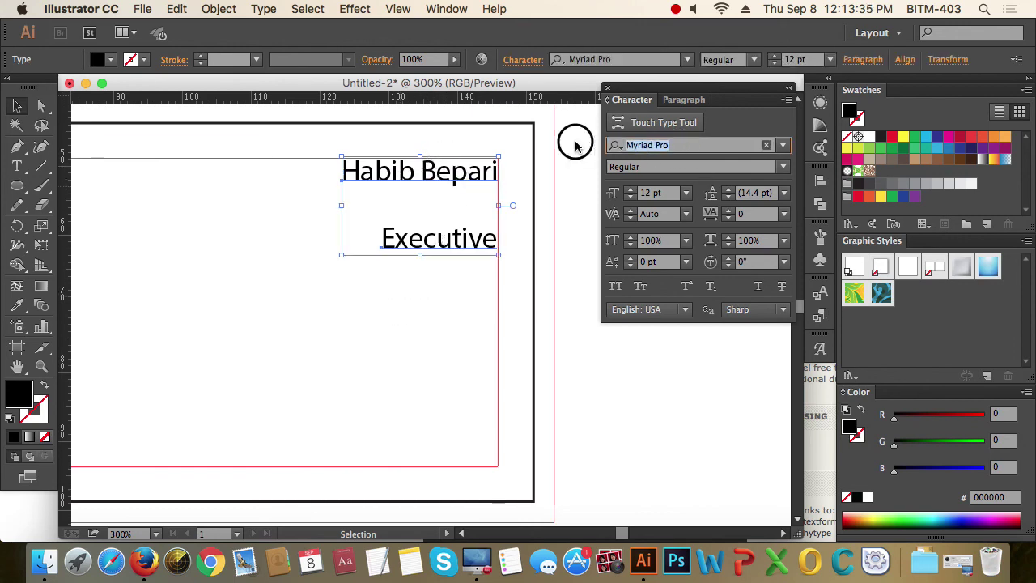
text(ral)
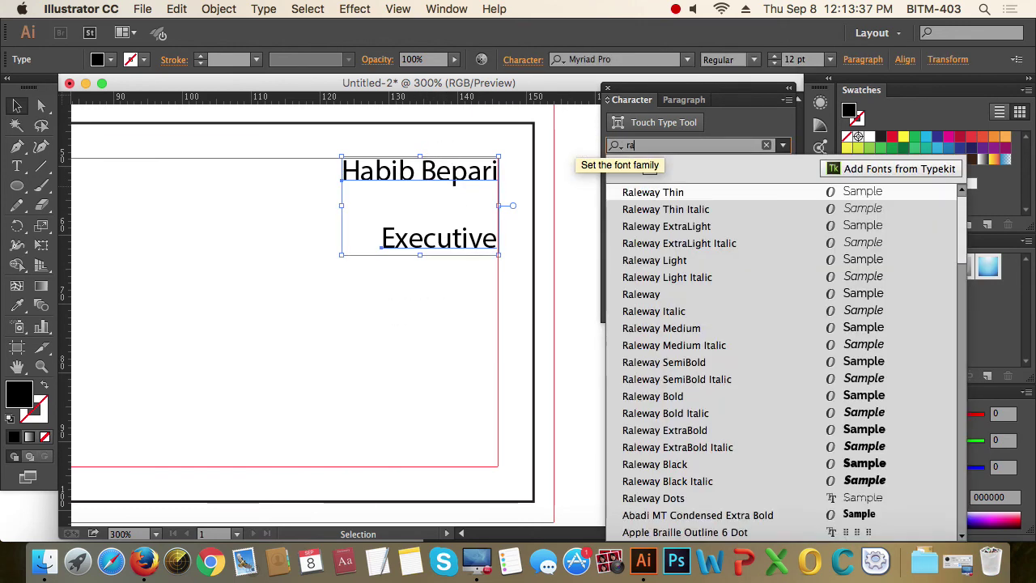
click(660, 293)
- Make the name 14 pt bold and keep it inside the right margin
click(432, 362)
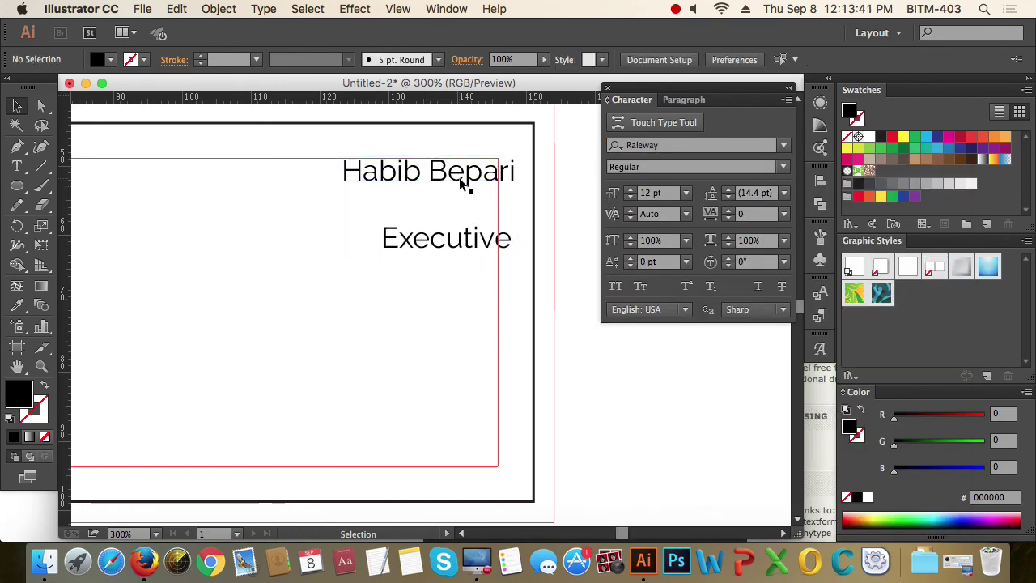
drag(461, 181, 441, 180)
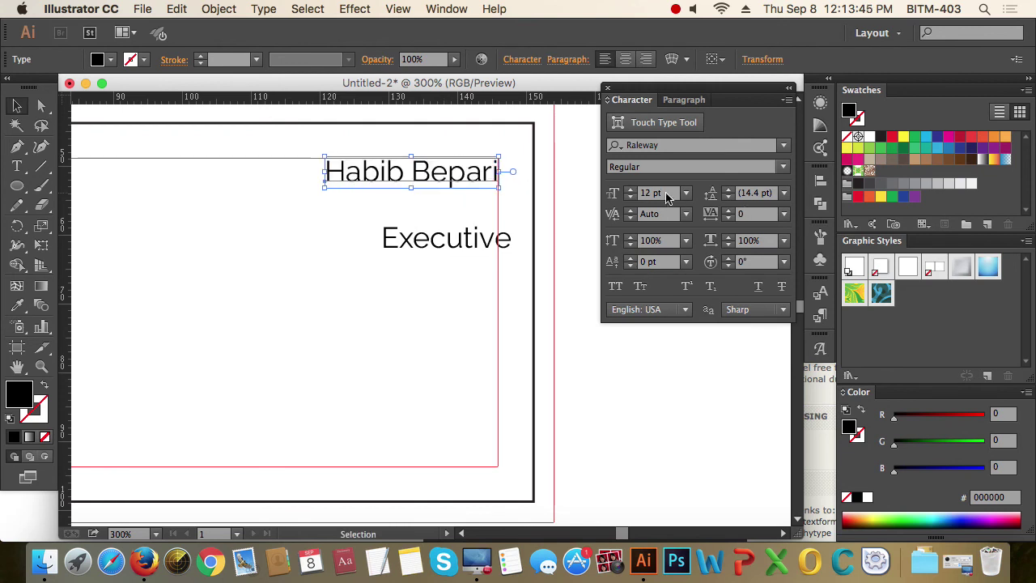
click(614, 194)
text(14)
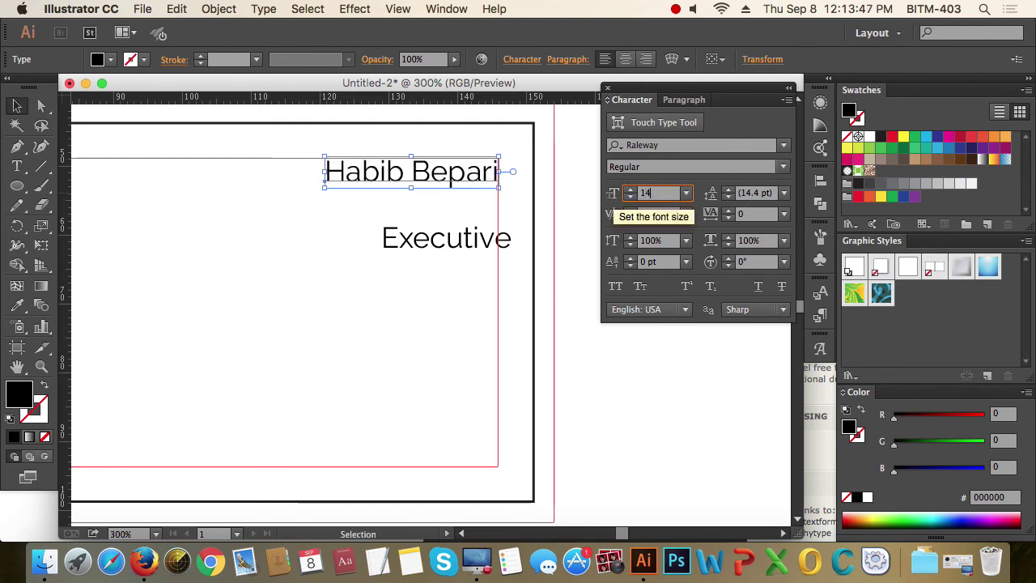
key(Return)
click(783, 167)
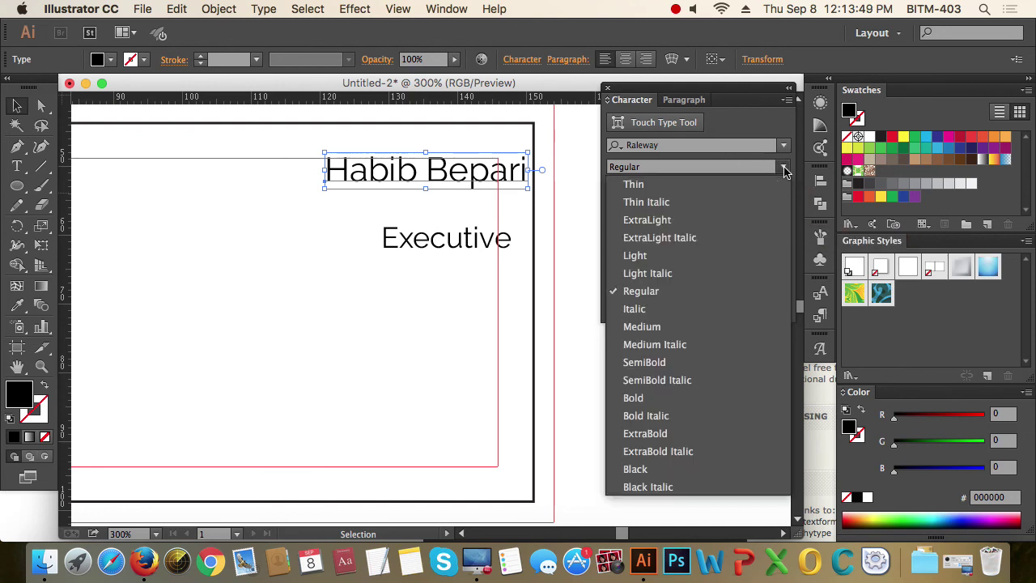
click(684, 400)
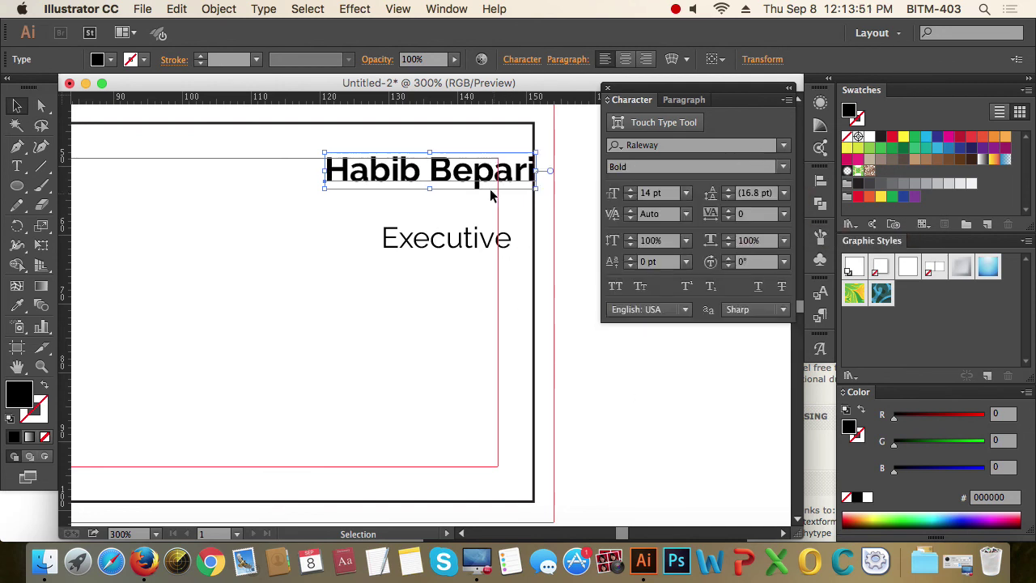
drag(477, 178, 442, 181)
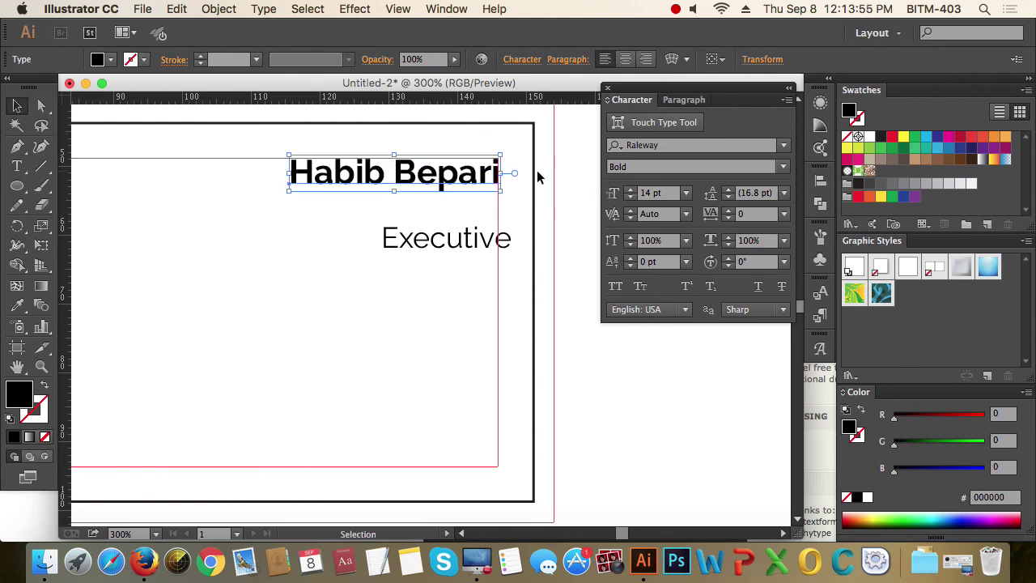
click(531, 173)
- Colour the name medium grey (#6d6e71) and move the Executive title up beneath it
key(z)
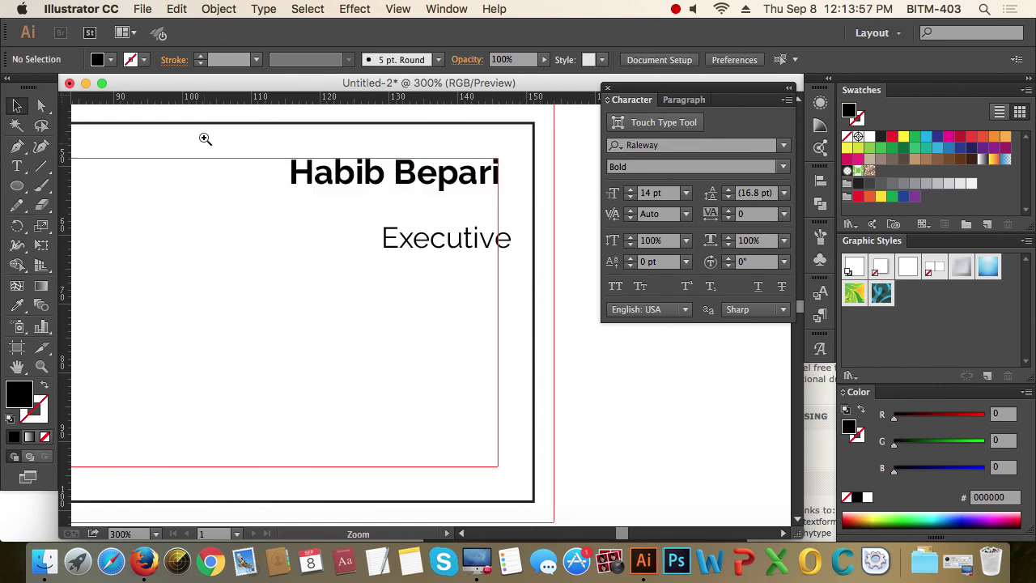
drag(203, 139, 649, 338)
key(v)
click(471, 223)
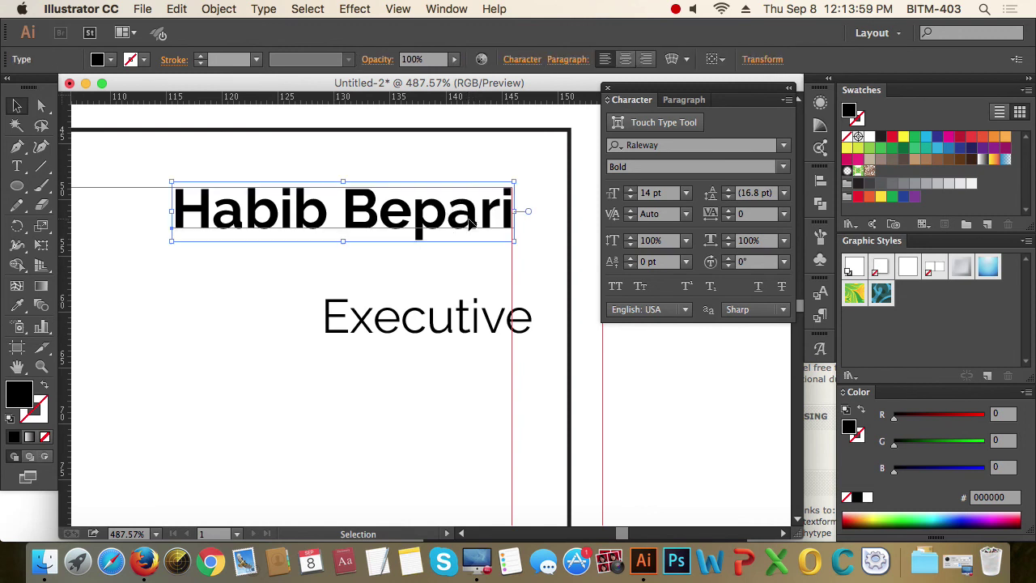
click(893, 184)
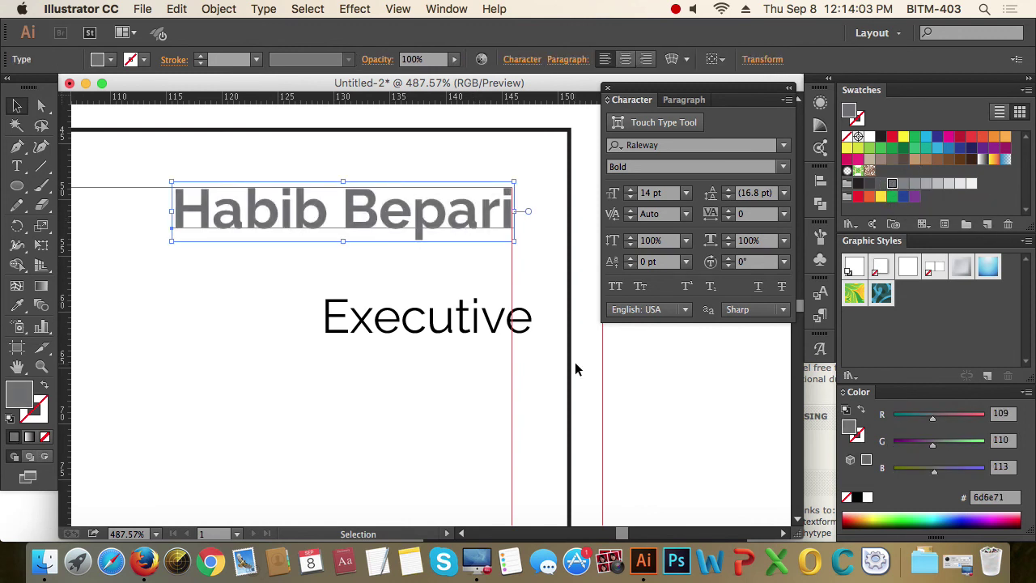
click(423, 409)
drag(461, 331, 443, 285)
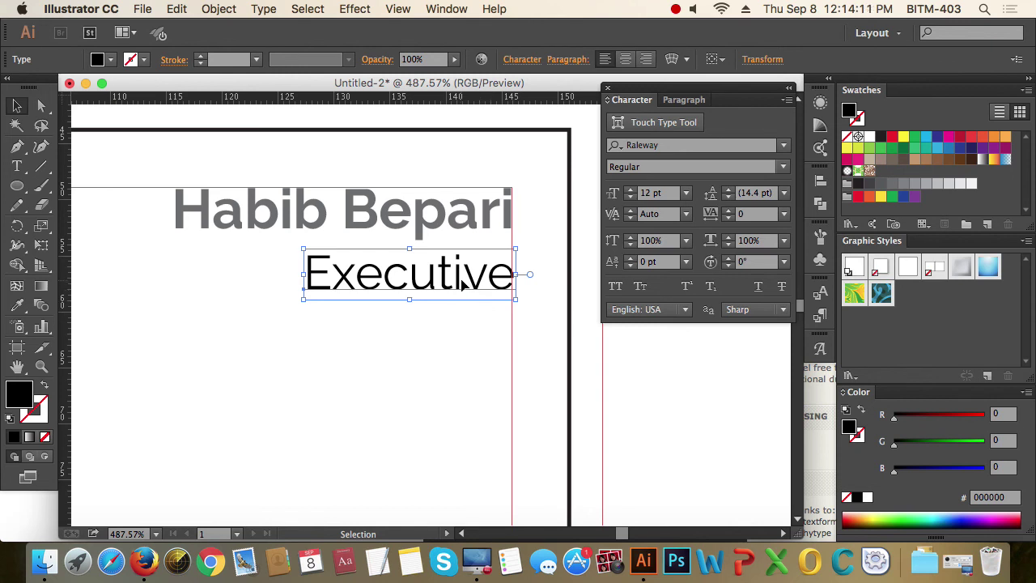
- Resize the Executive title to 10 pt and tuck it right under the name
drag(463, 284, 458, 283)
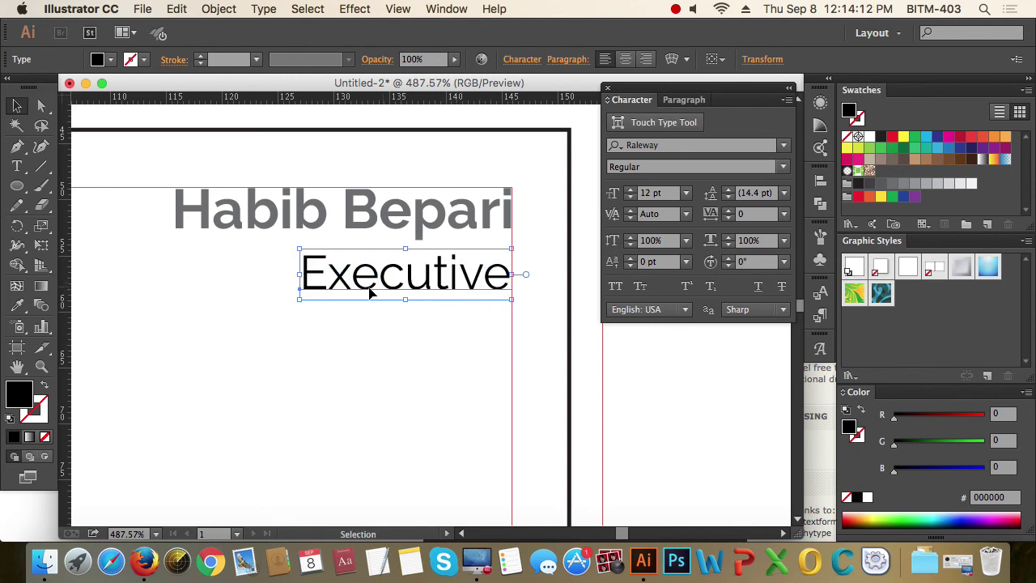
click(665, 193)
text(10)
key(Return)
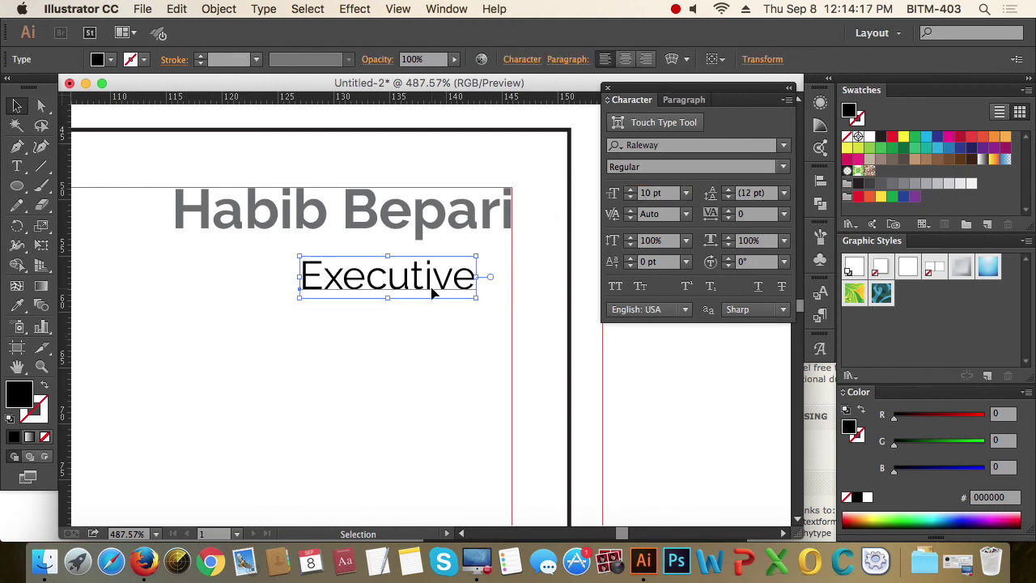
drag(432, 290, 469, 276)
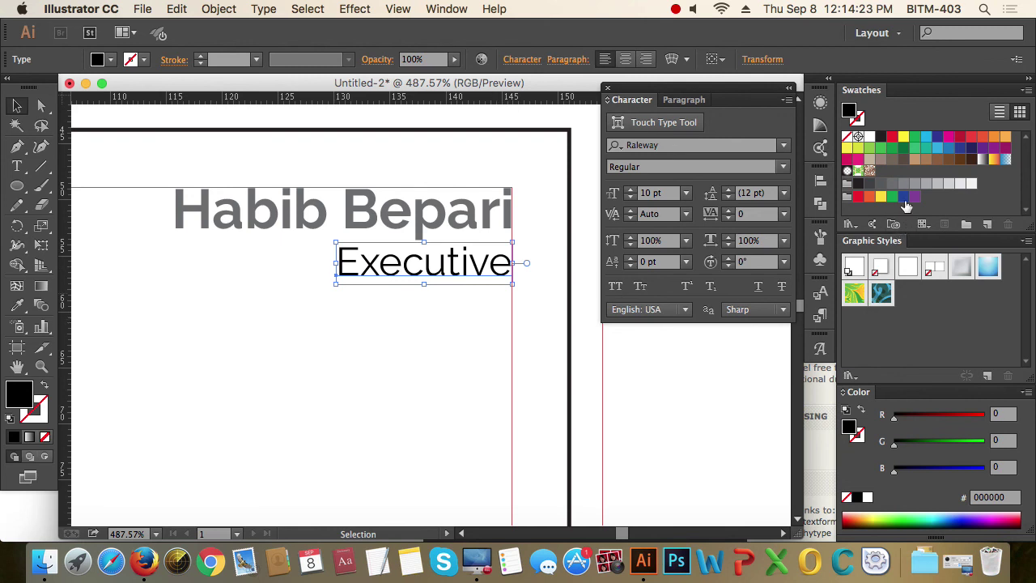
- Colour the Executive title pale grey (#d1d3d4), lighter than the name
click(948, 183)
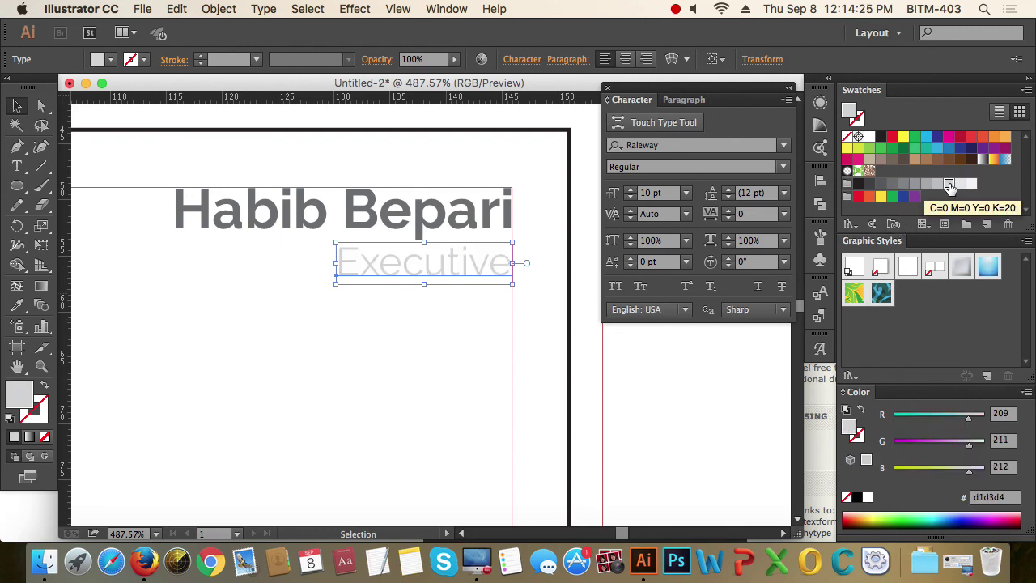
click(500, 396)
scroll(393, 340, down, 5)
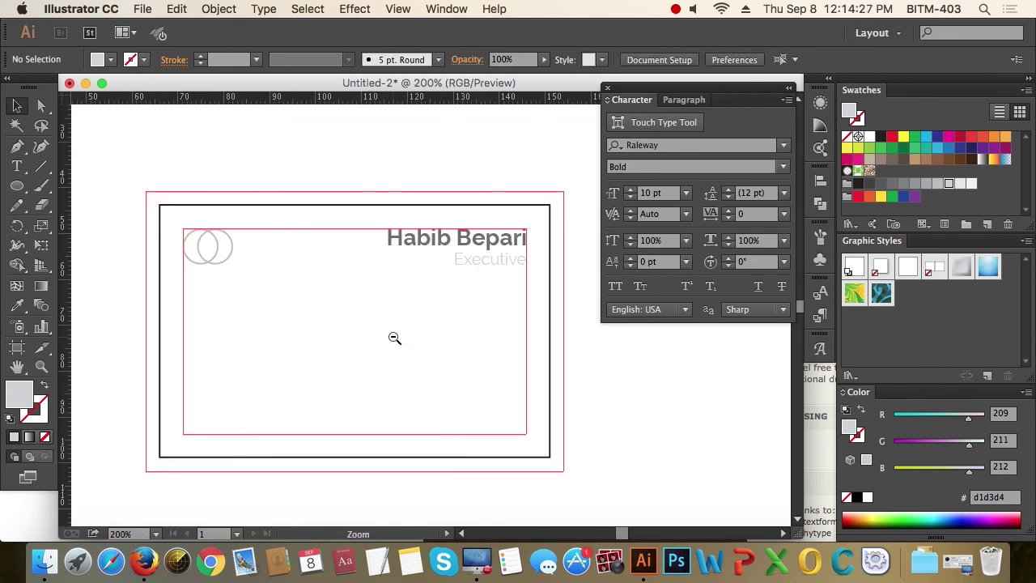
drag(236, 151, 615, 401)
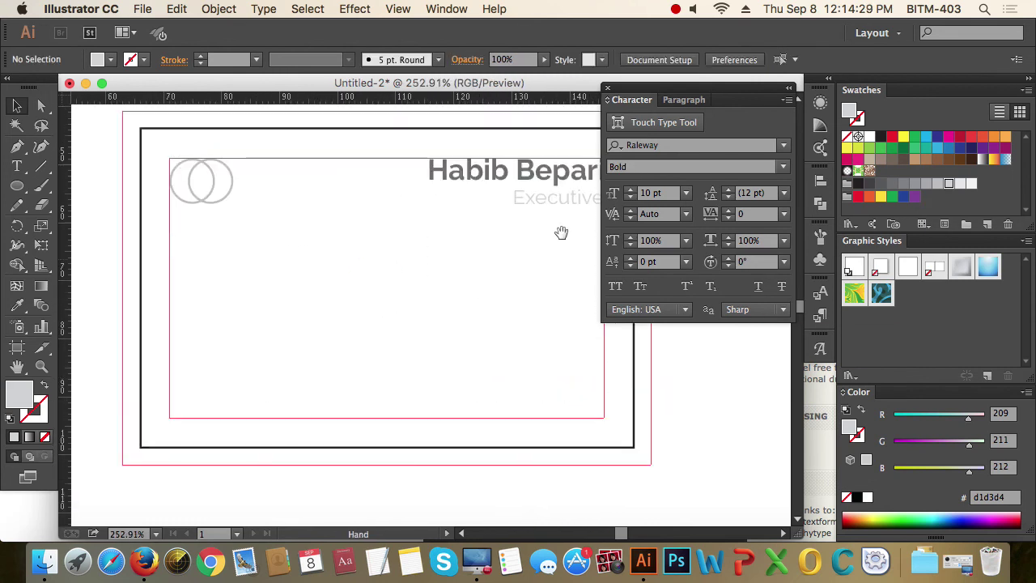
drag(560, 231, 481, 221)
click(481, 214)
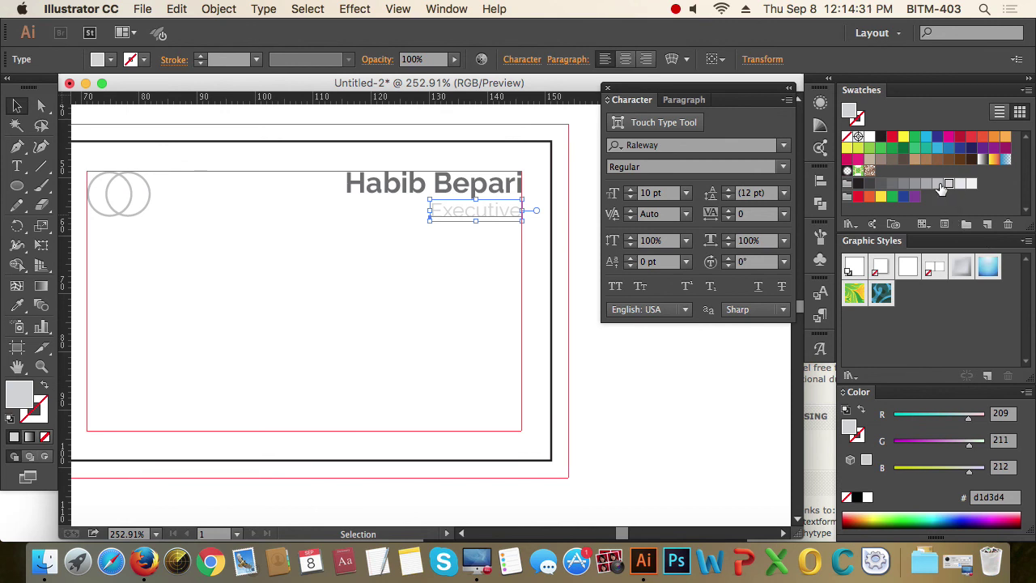
click(937, 184)
click(486, 327)
scroll(354, 305, down, 2)
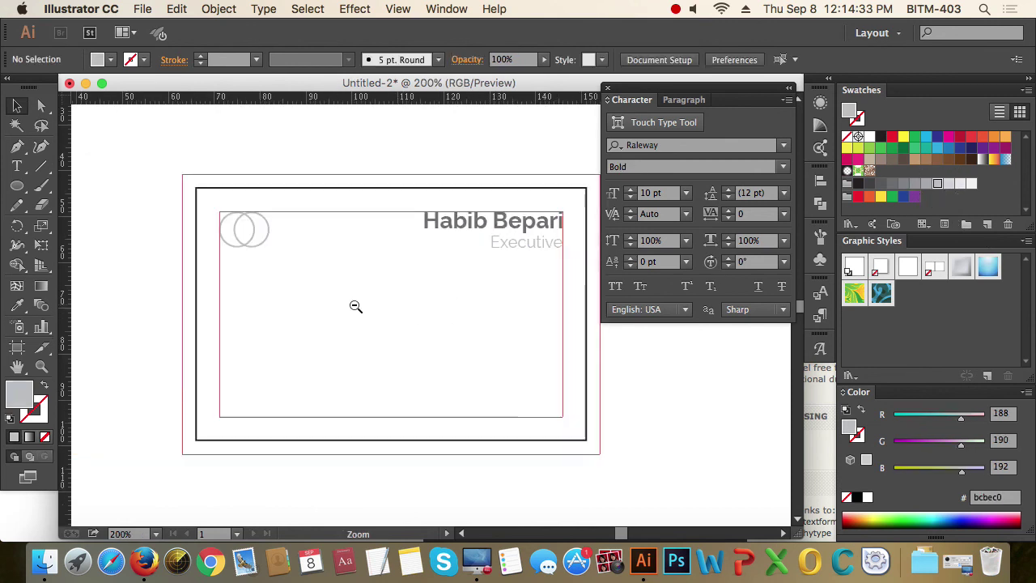
scroll(427, 313, down, 2)
drag(138, 132, 601, 453)
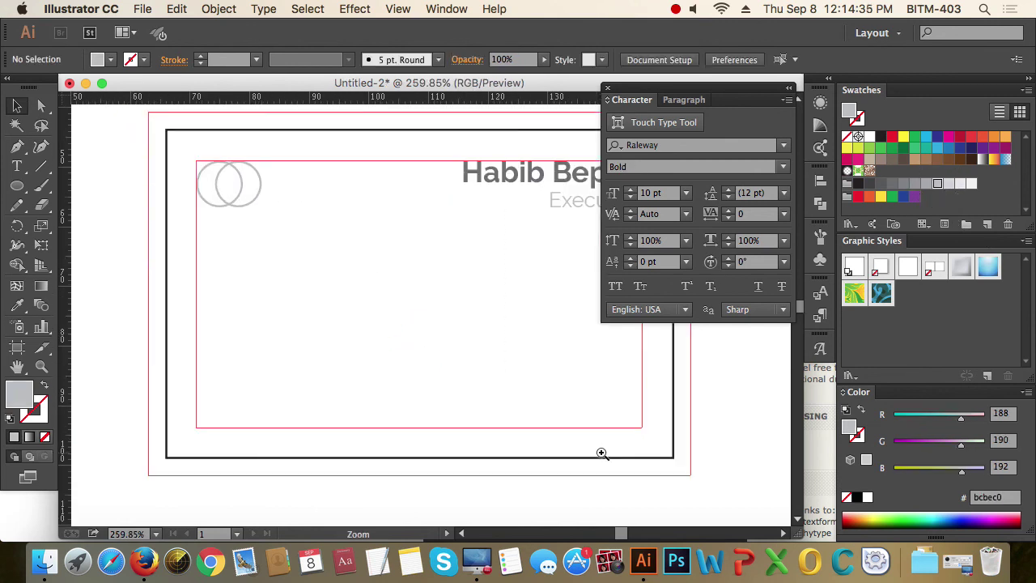
drag(526, 384, 489, 380)
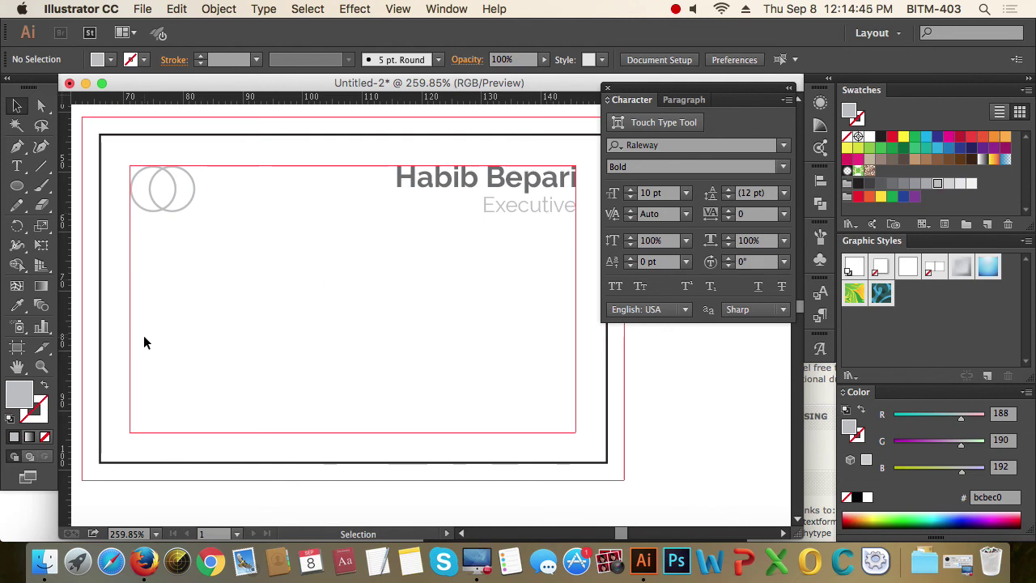
- Create a text area across the card's lower part with the head-office address, phone number and e-mail
key(t)
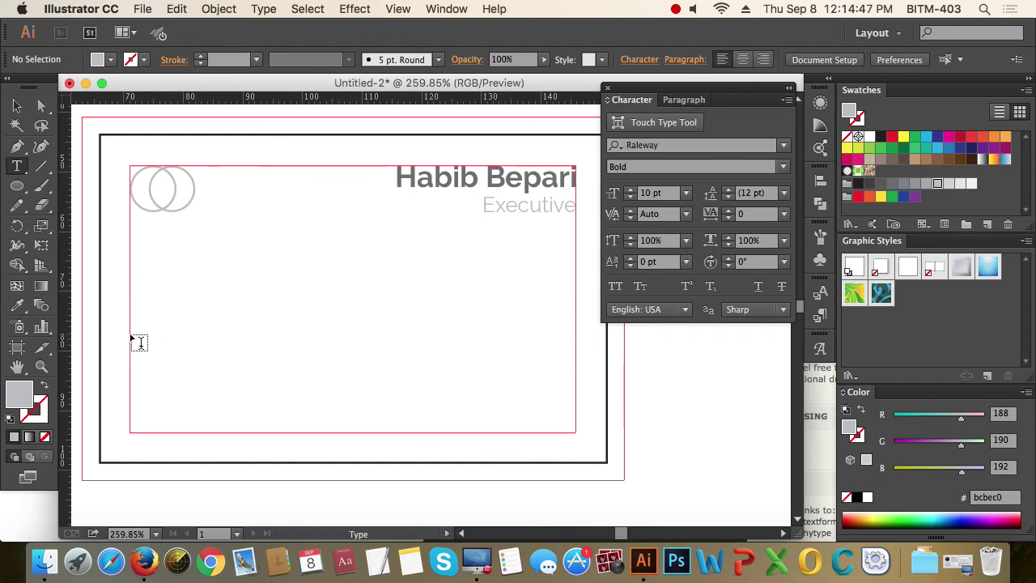
drag(130, 335, 578, 437)
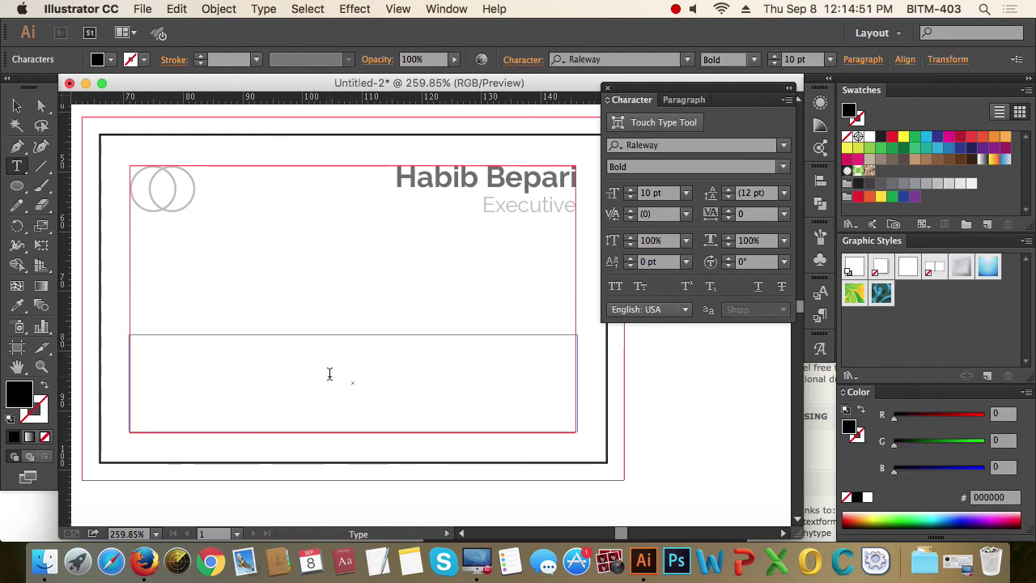
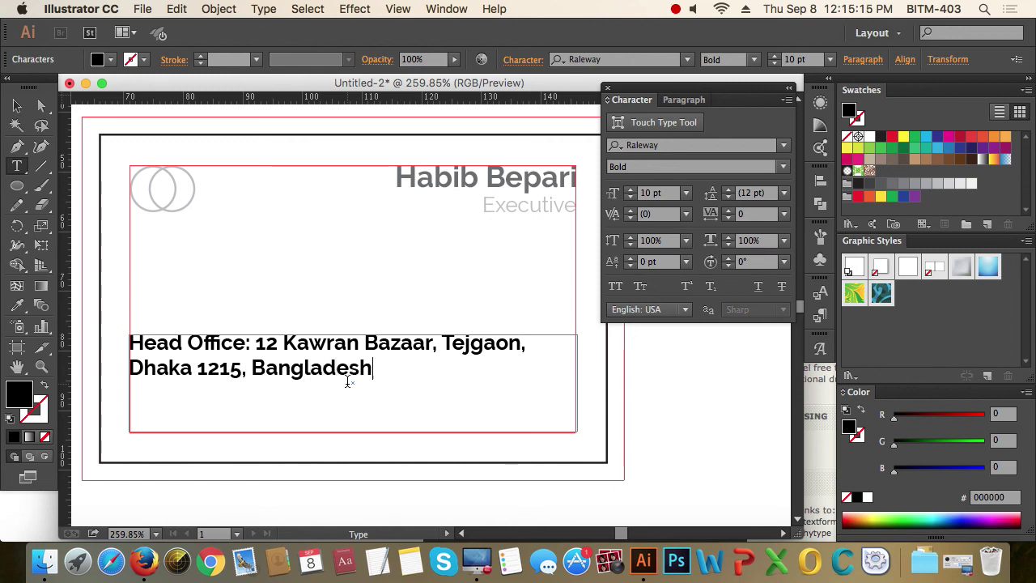
key(BackSpace)
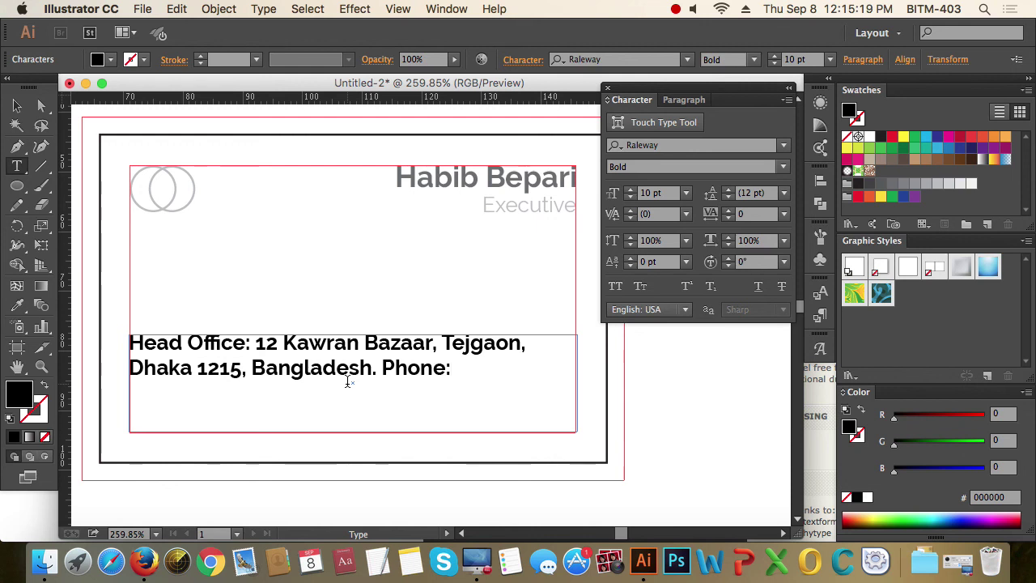
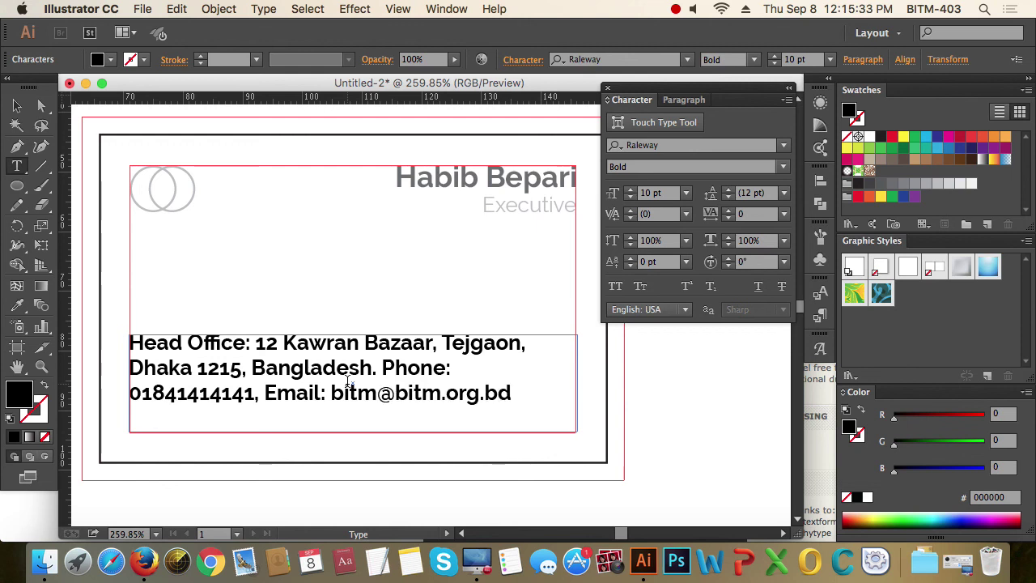
key(super+a)
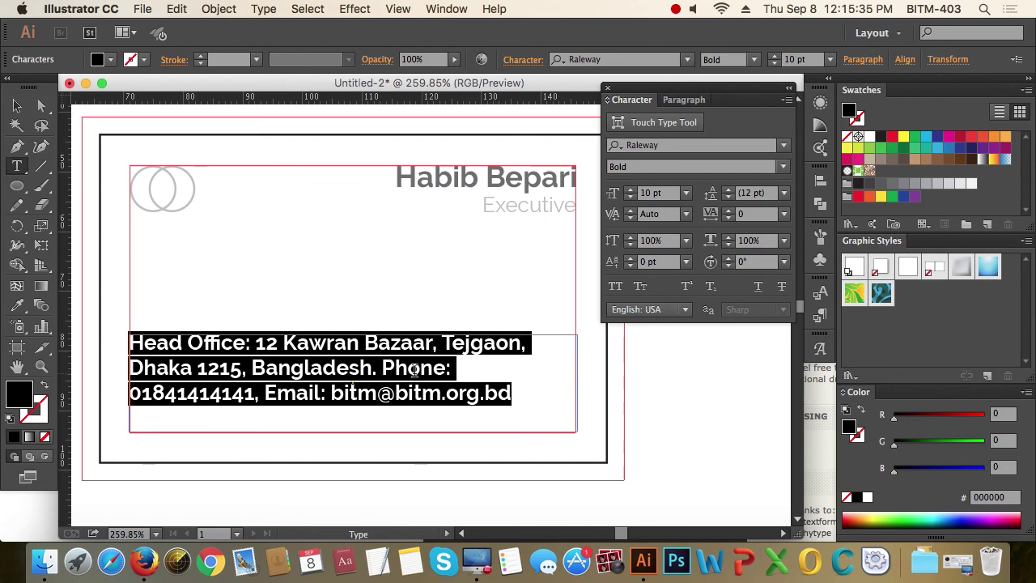
- Set the contact text to Raleway Regular and centre-align it
click(783, 165)
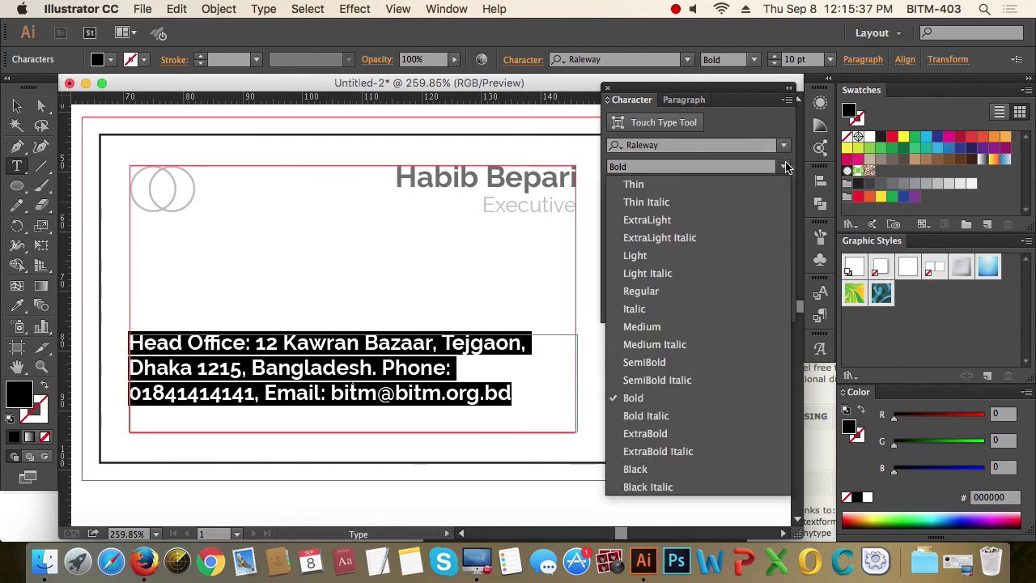
click(683, 291)
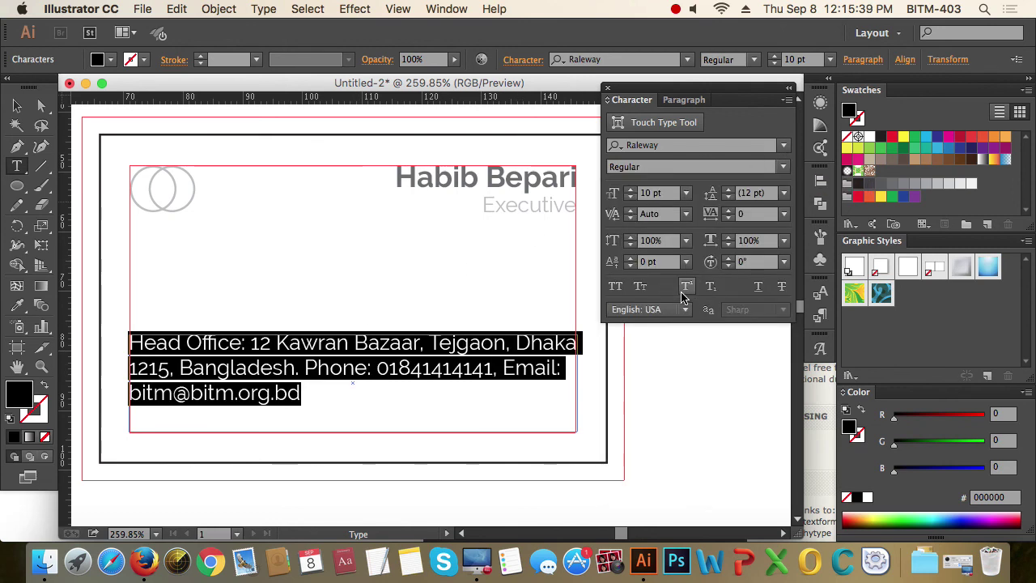
click(340, 395)
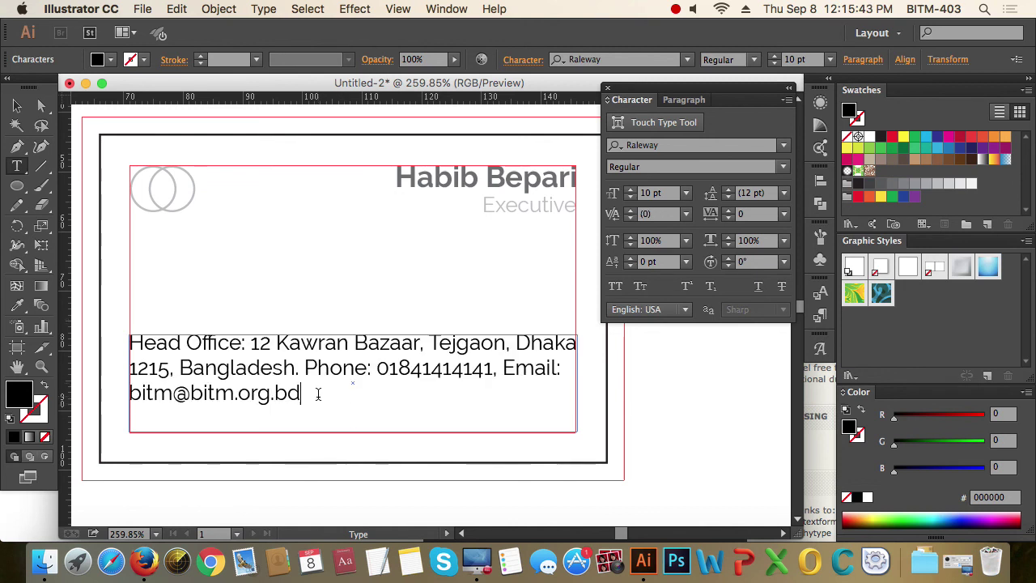
drag(318, 394, 128, 342)
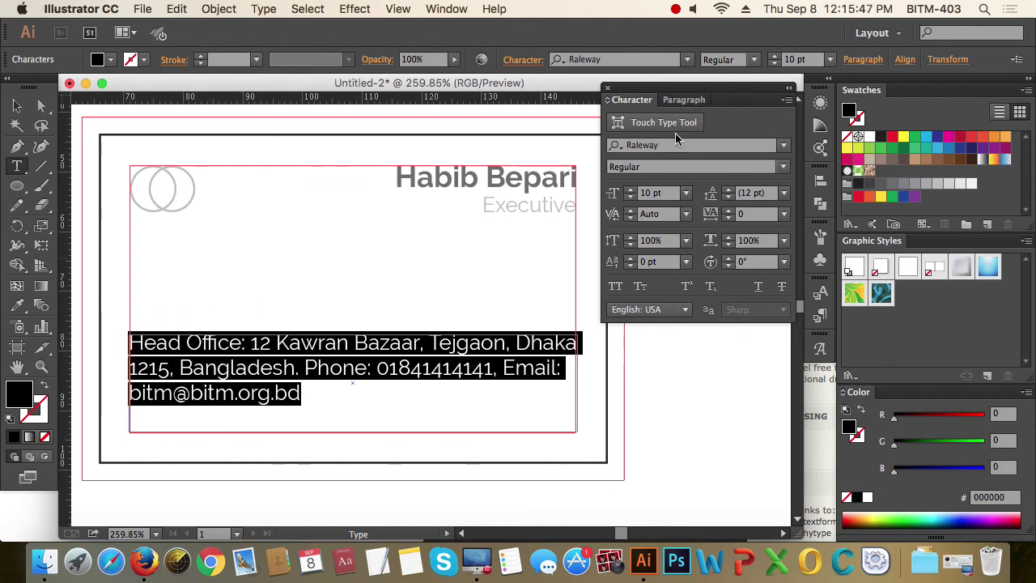
click(696, 101)
click(643, 122)
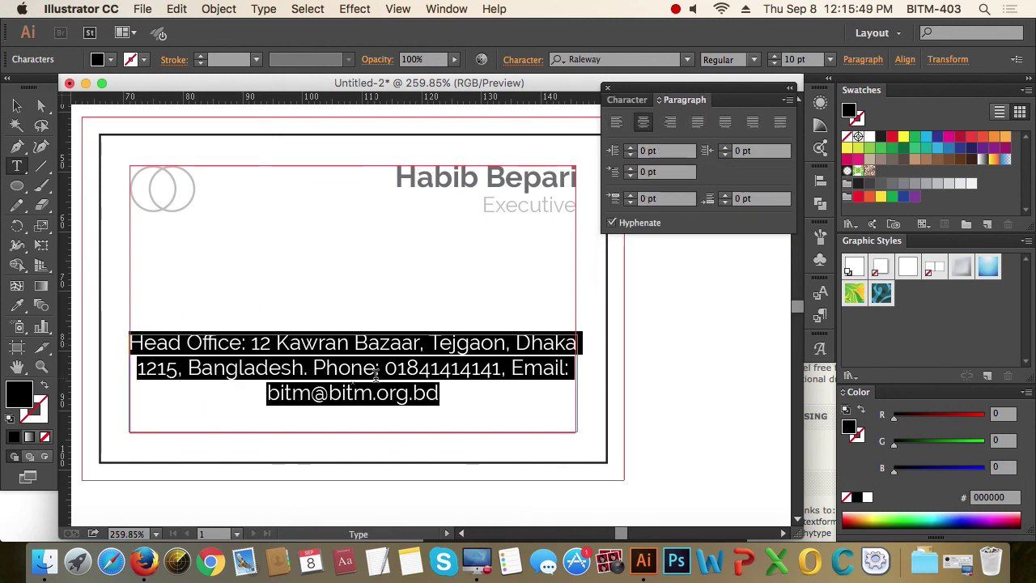
click(338, 369)
- Break the line after 'Head Office:' so it stands on its own line
click(253, 343)
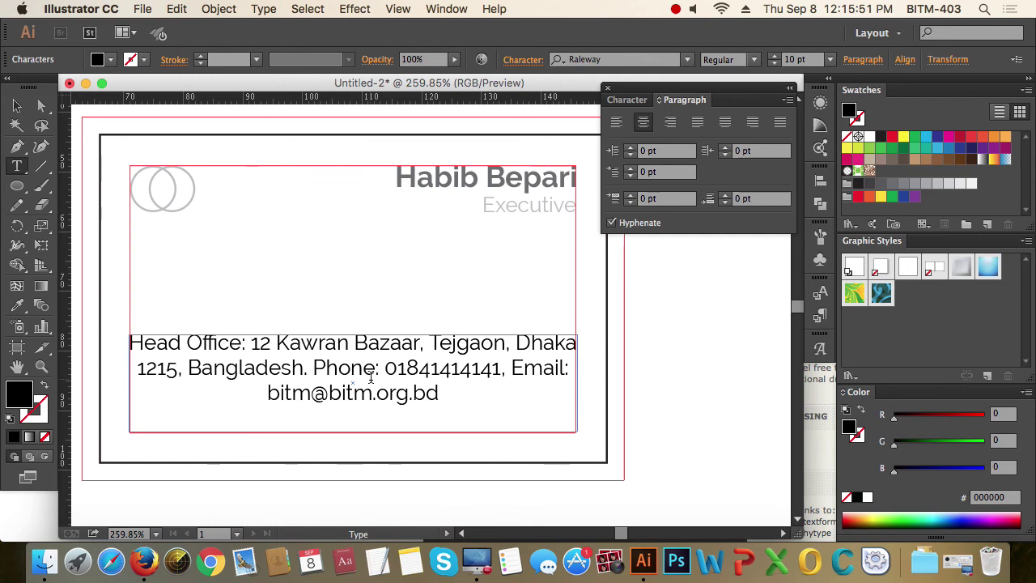
key(Return)
text(\)
key(BackSpace)
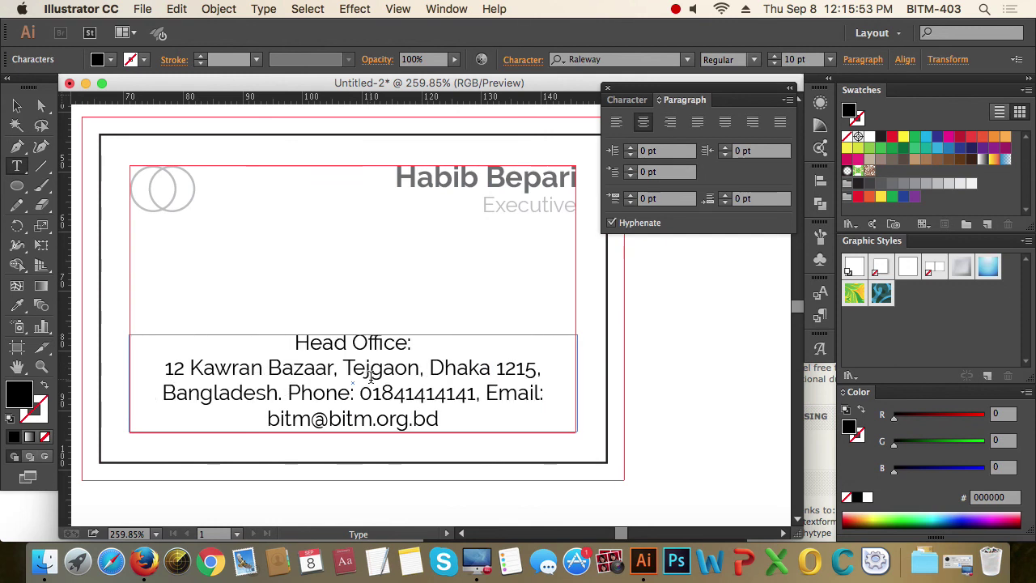
- Make the 'Head Office:' line Raleway Medium weight
drag(419, 341, 353, 302)
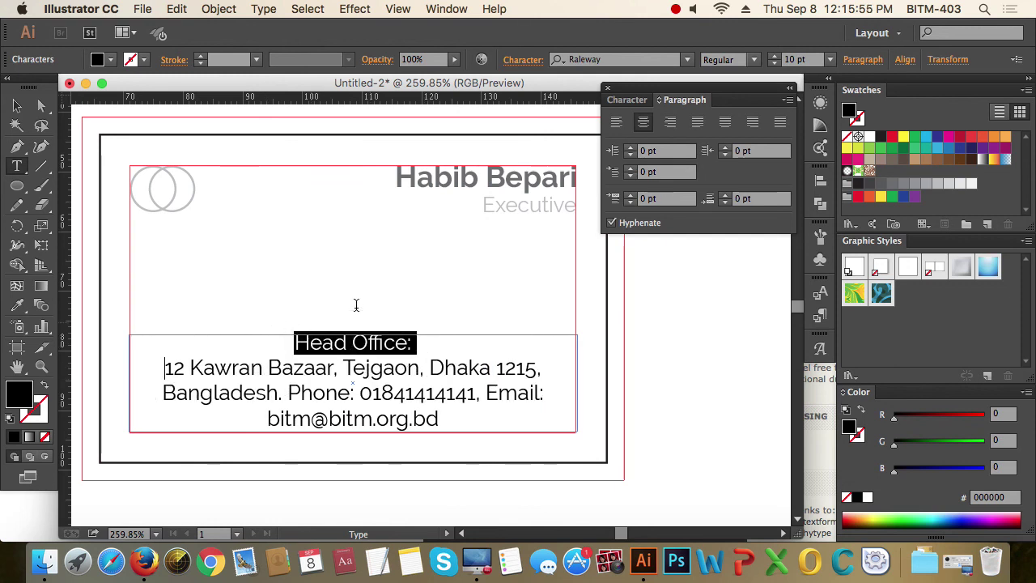
click(630, 96)
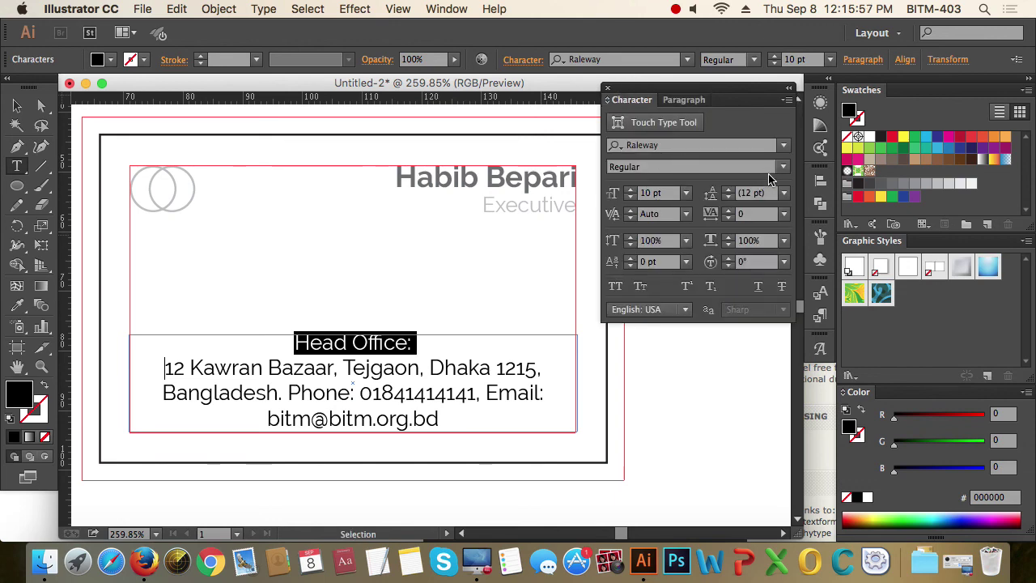
click(782, 167)
click(685, 326)
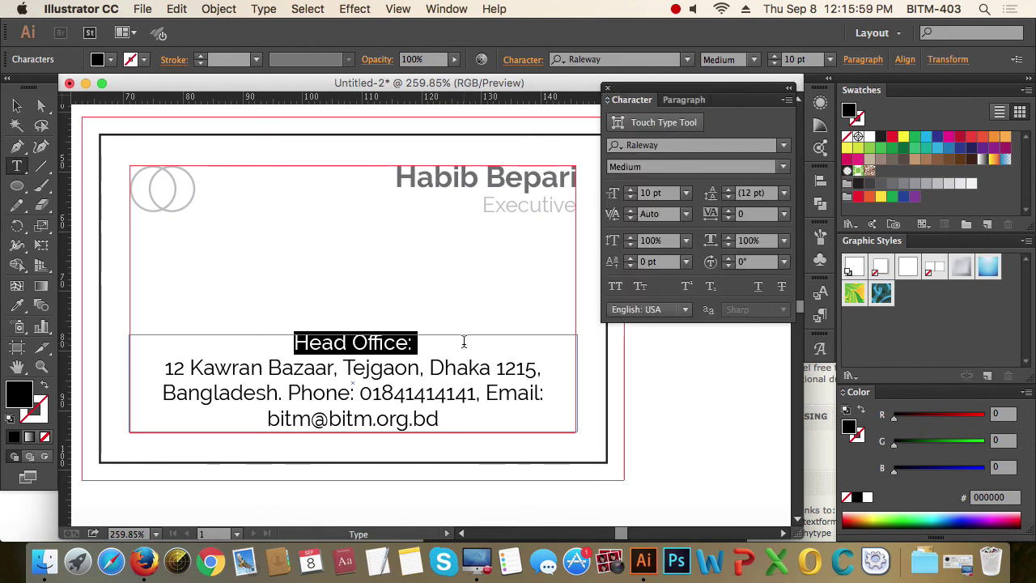
click(454, 348)
- Colour all of the contact text grey
key(super+a)
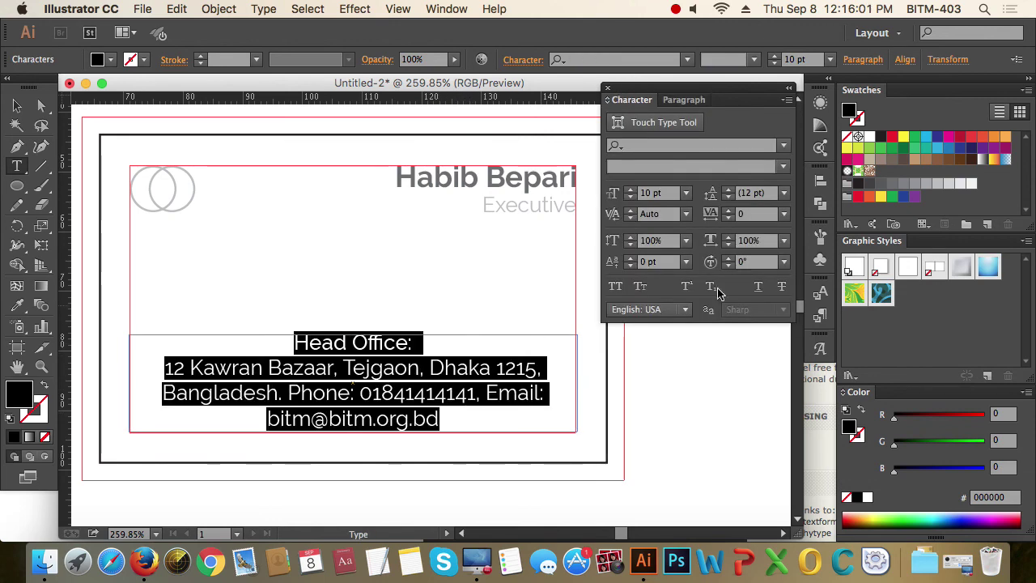
click(904, 183)
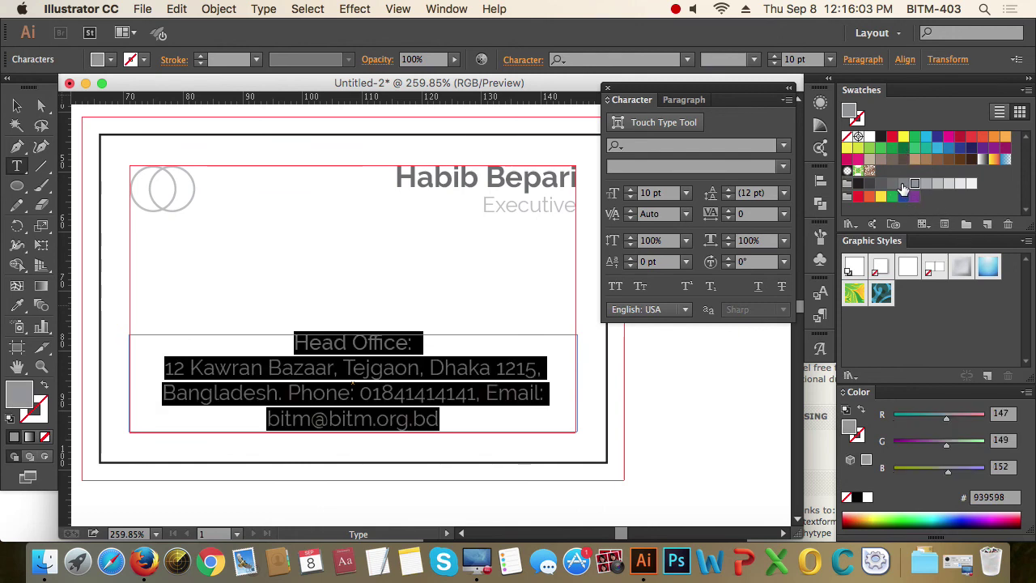
key(Escape)
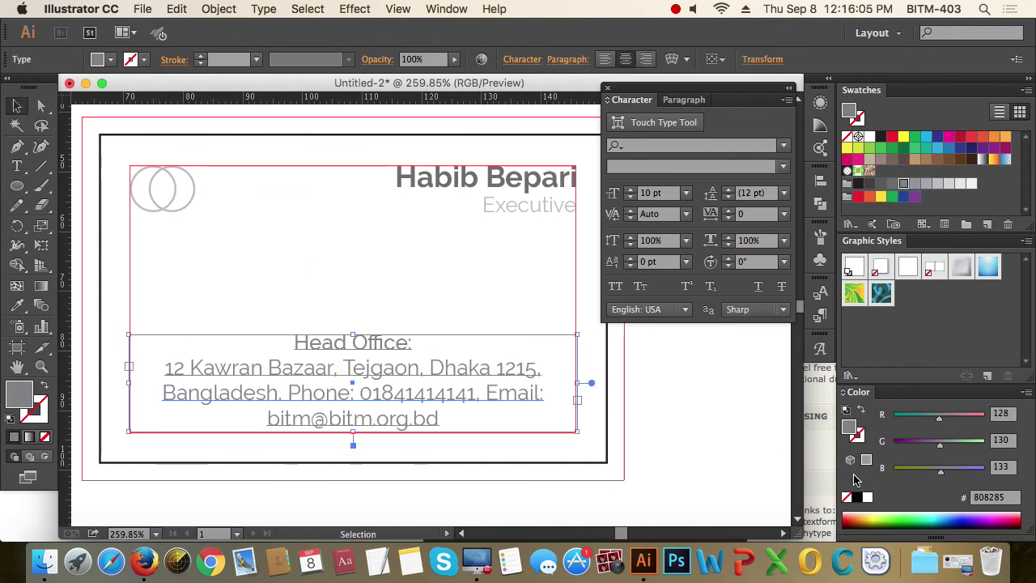
click(714, 405)
- Space out the phone number, put 'Email:' on its own line, and remove trailing commas
double_click(406, 398)
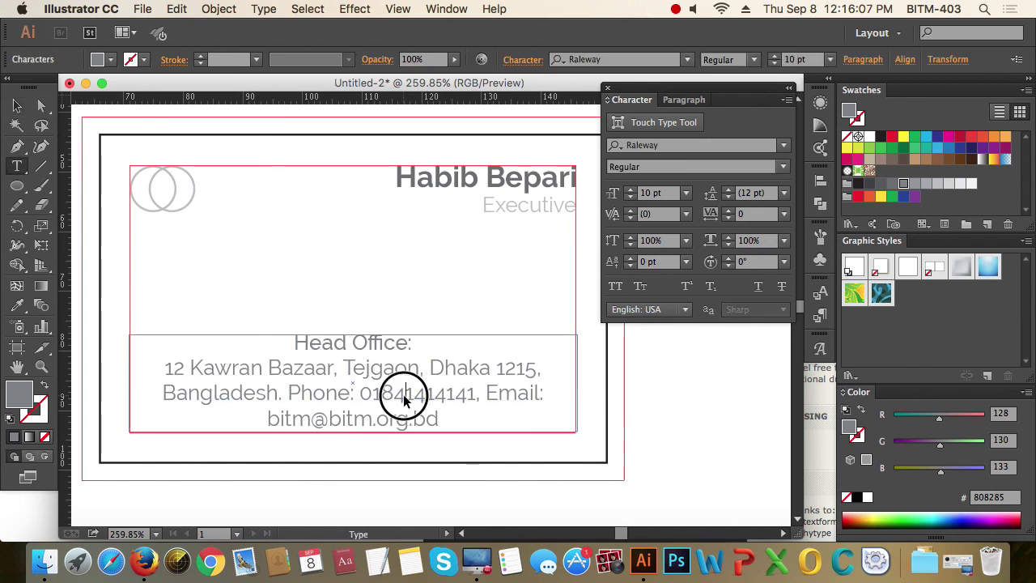
click(437, 394)
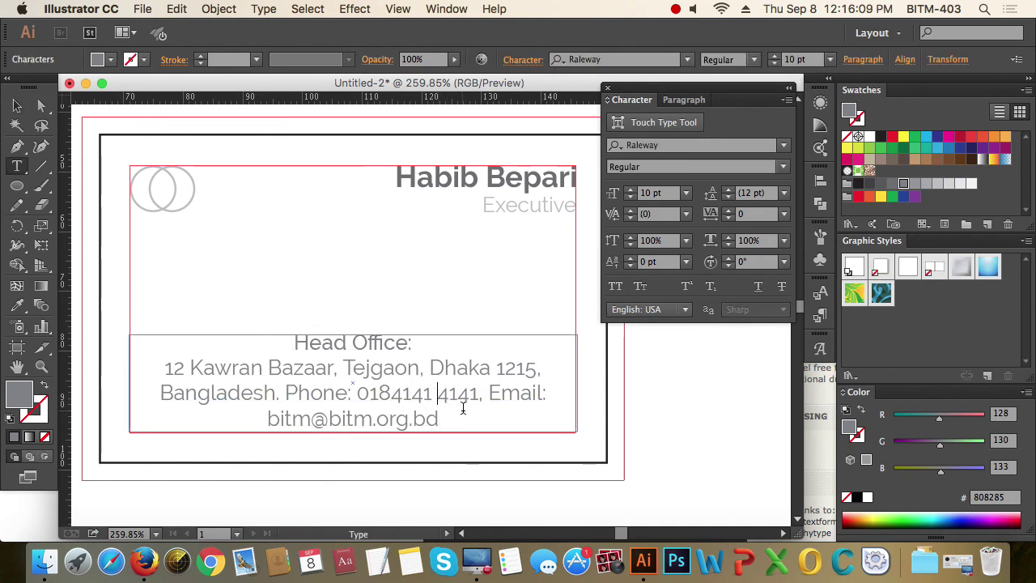
click(394, 395)
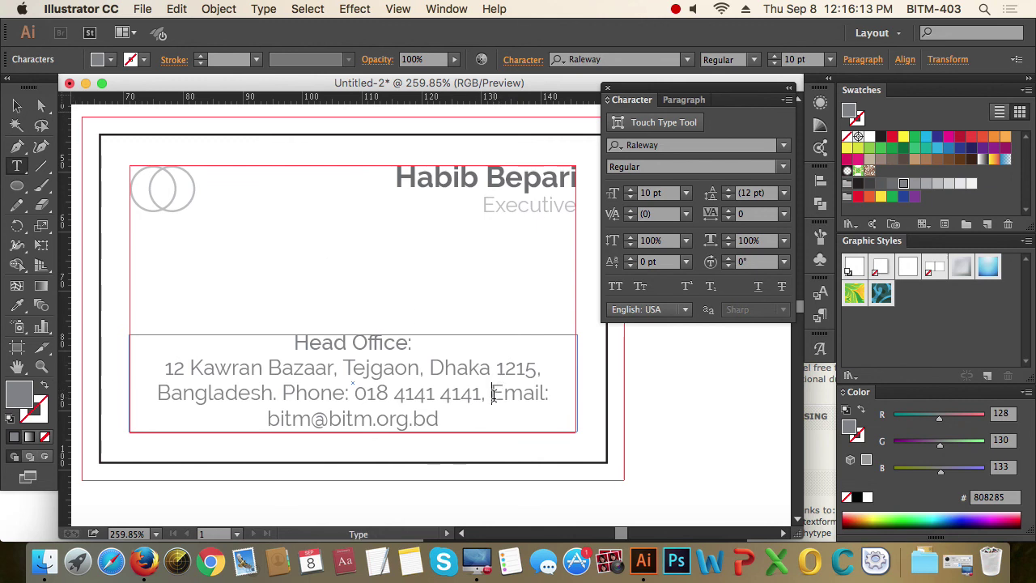
key(Return)
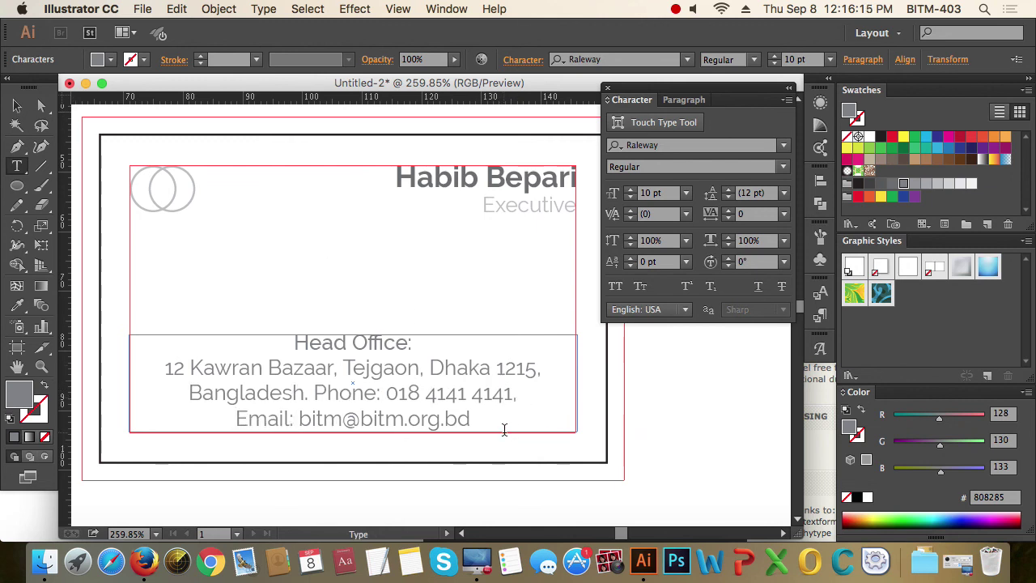
click(539, 372)
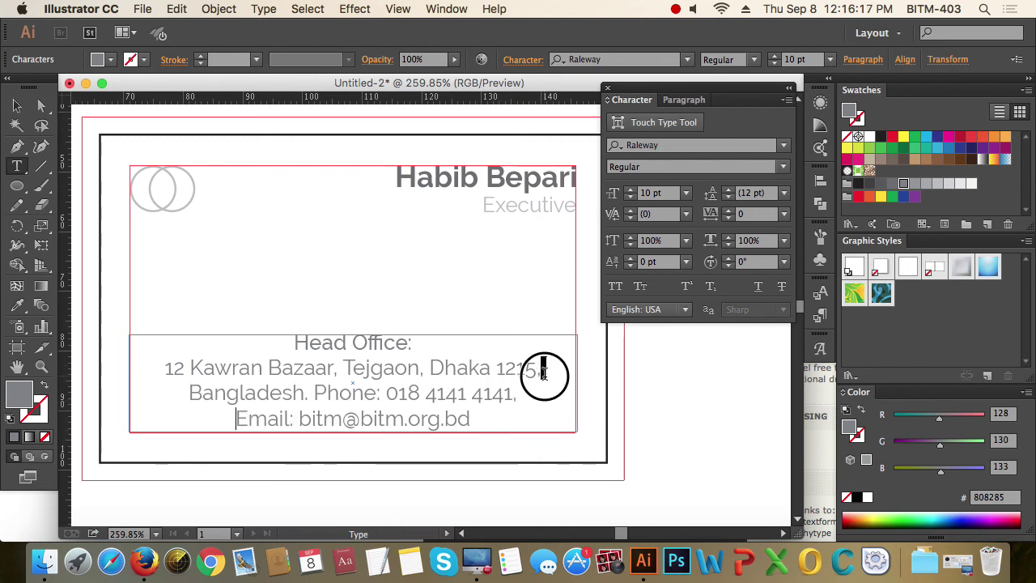
text(,)
click(539, 374)
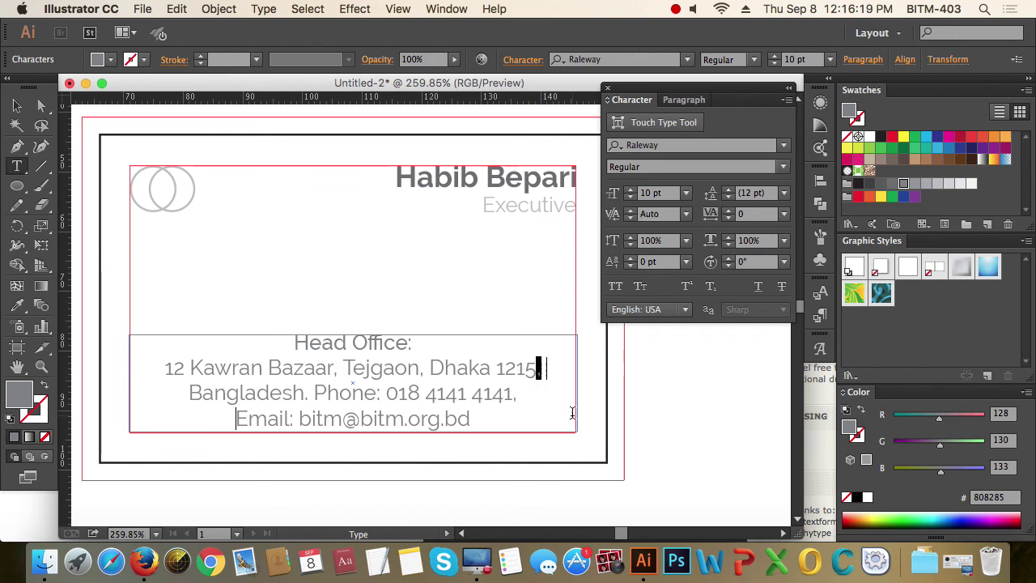
key(BackSpace)
key(BackSpace)
double_click(516, 395)
key(BackSpace)
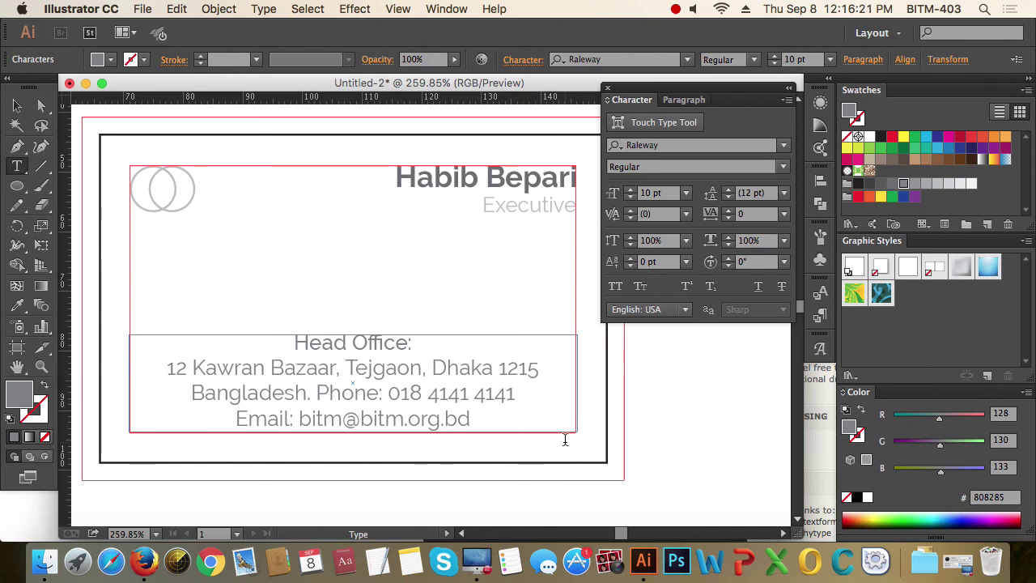
click(17, 105)
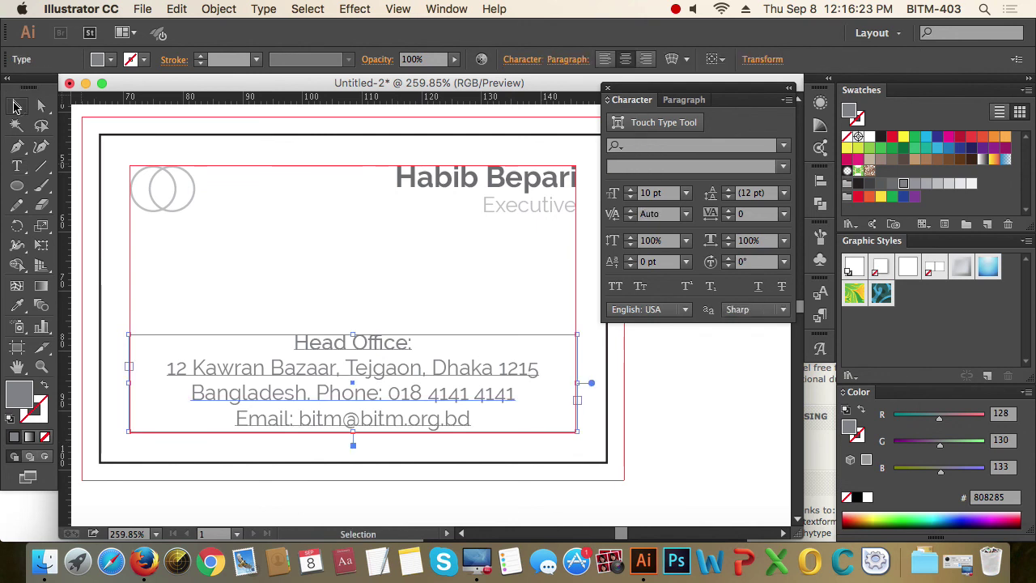
- Try a 9 pt size on the contact text, then undo it
click(662, 193)
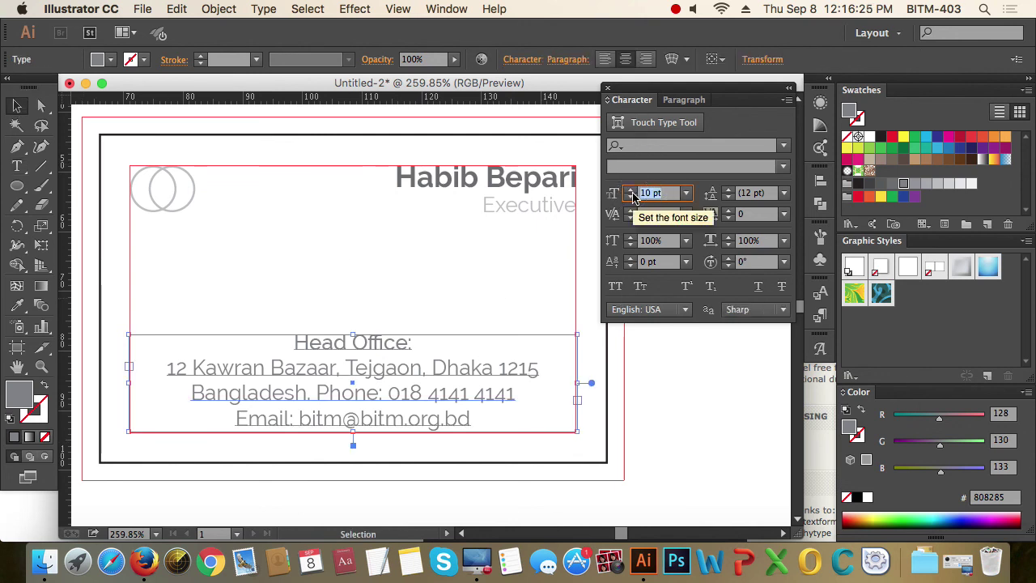
text(9)
key(Return)
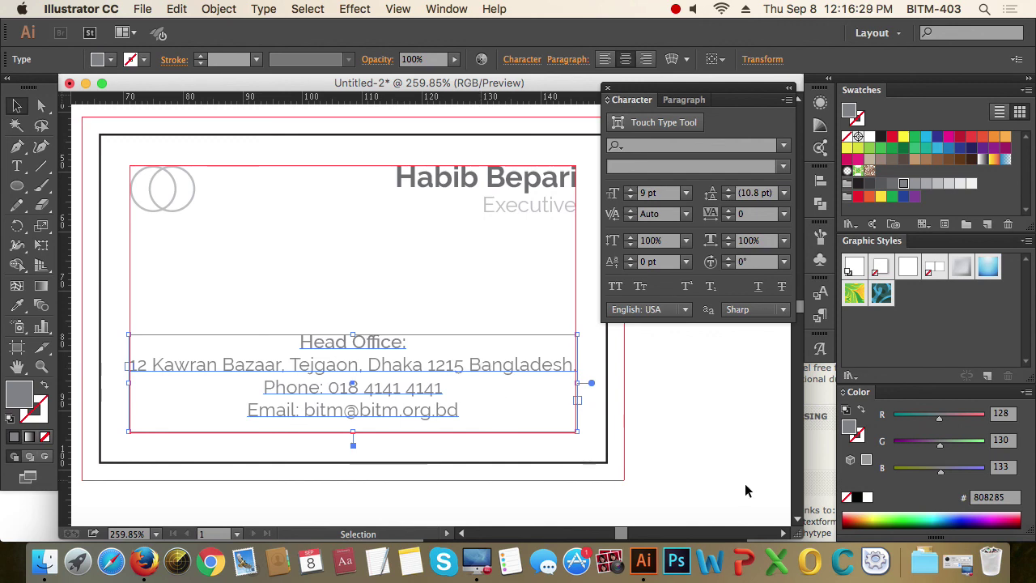
key(super+z)
click(729, 449)
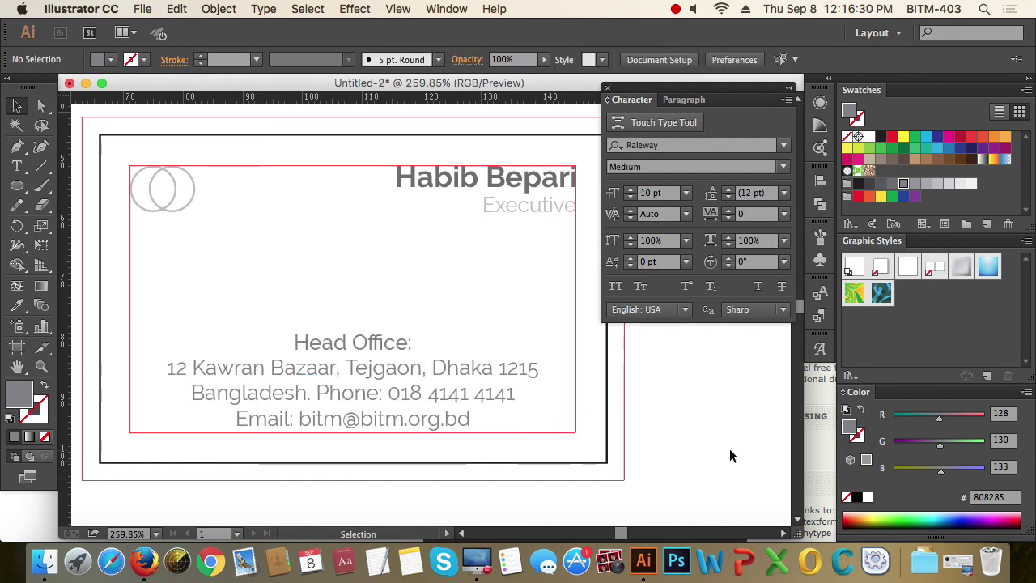
- Nudge the Head Office address block down and close the Character panel
click(412, 406)
drag(158, 176, 704, 450)
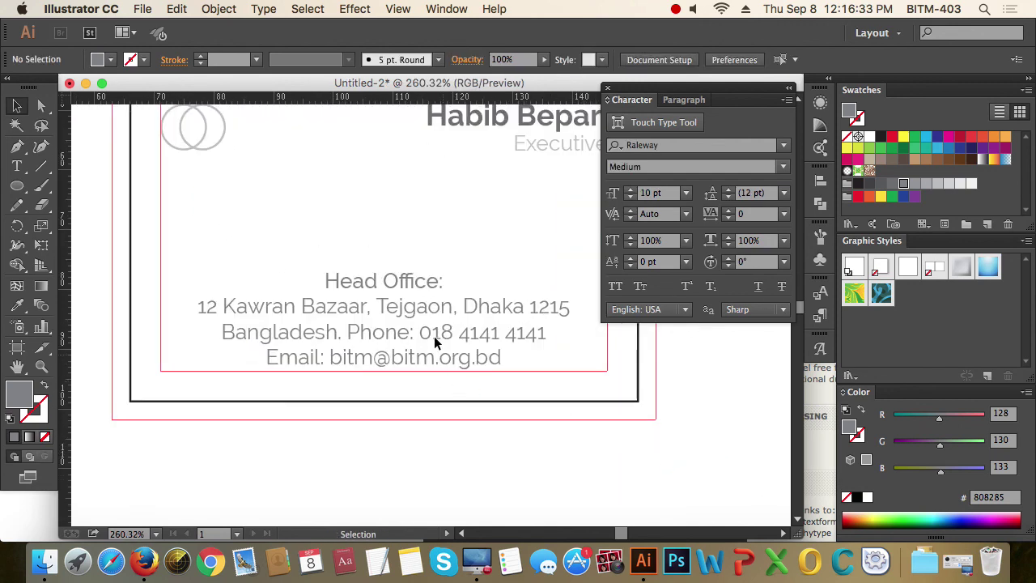
click(429, 330)
key(Down)
key(Down)
key(Down)
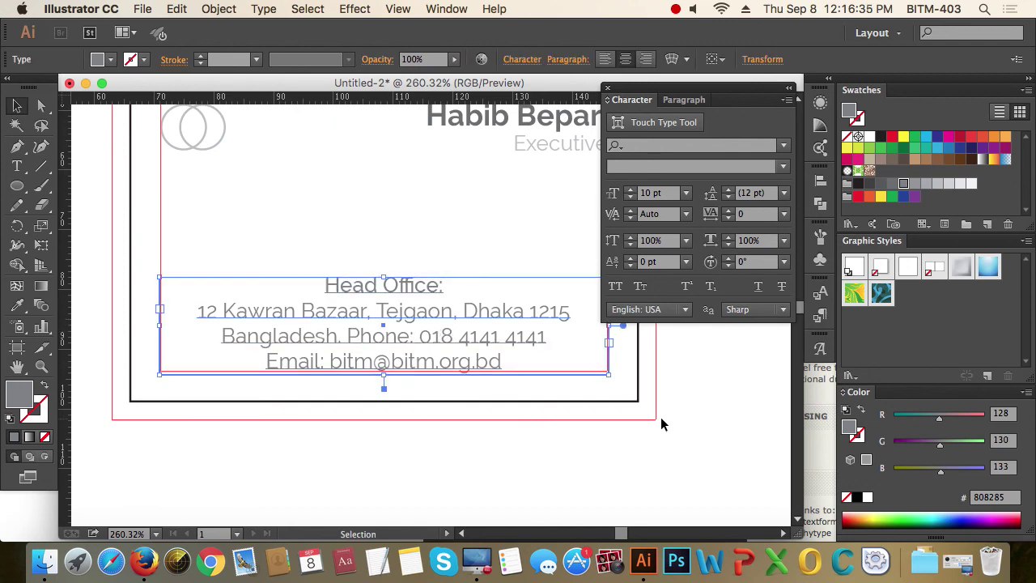
click(713, 412)
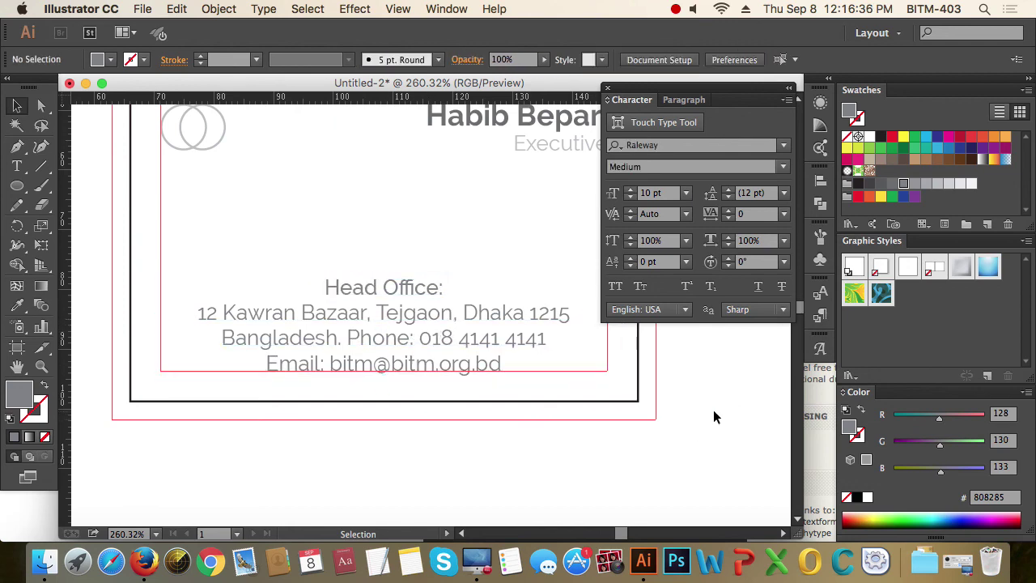
click(609, 95)
alt+click(393, 231)
drag(548, 316, 656, 336)
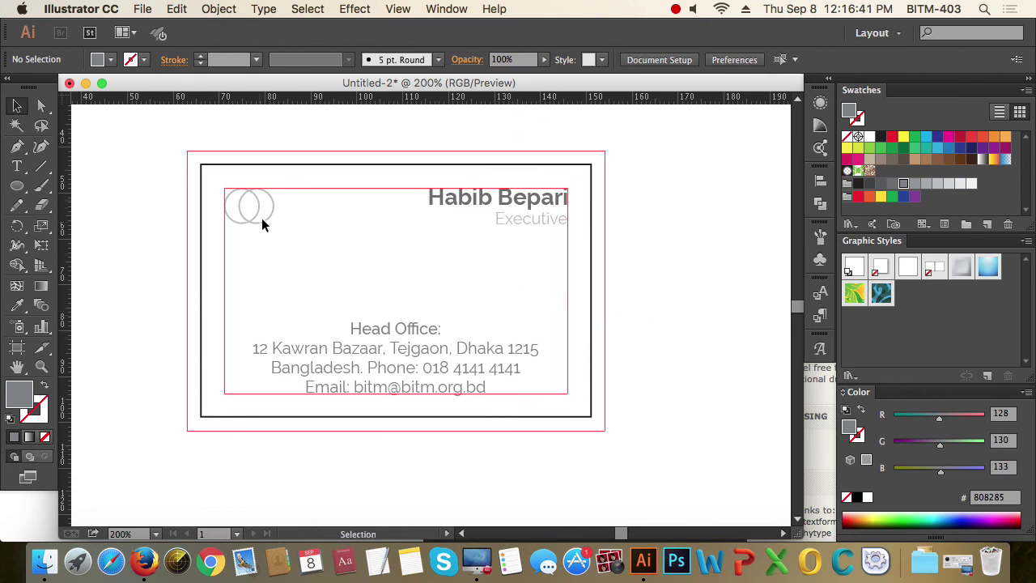
- Check the name, title and address colours, and toggle the bleed and margin guides
click(502, 205)
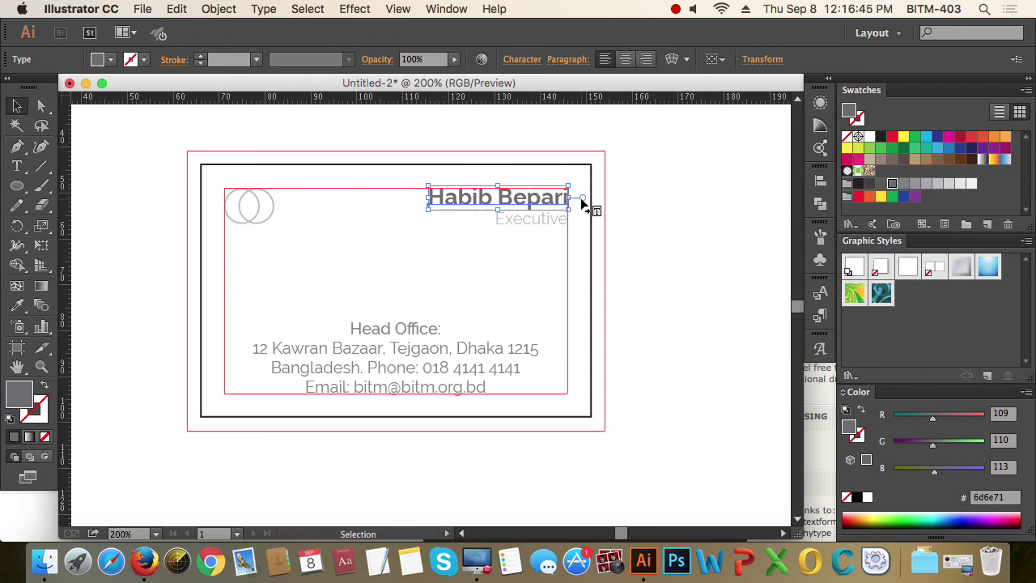
click(551, 219)
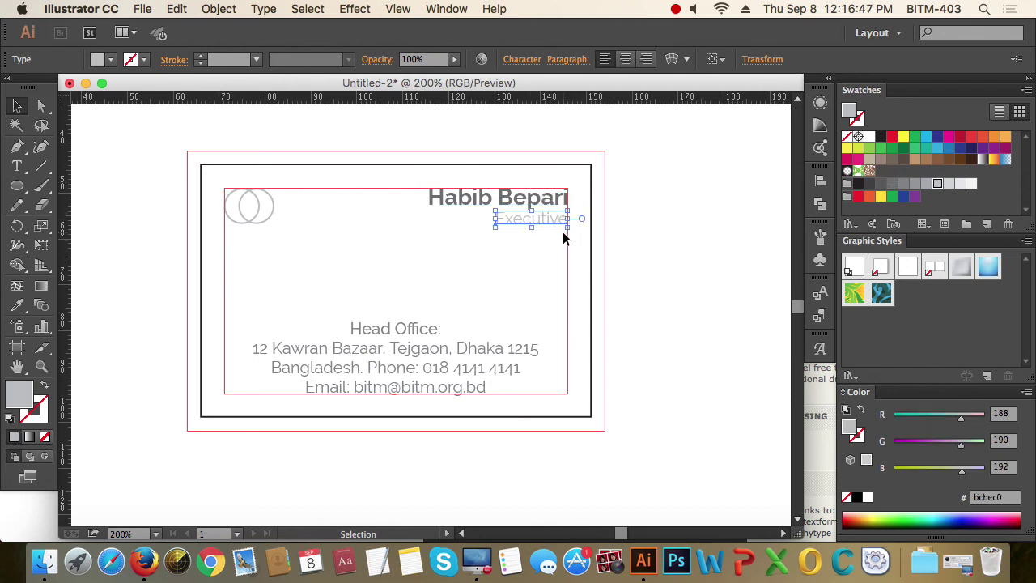
click(454, 357)
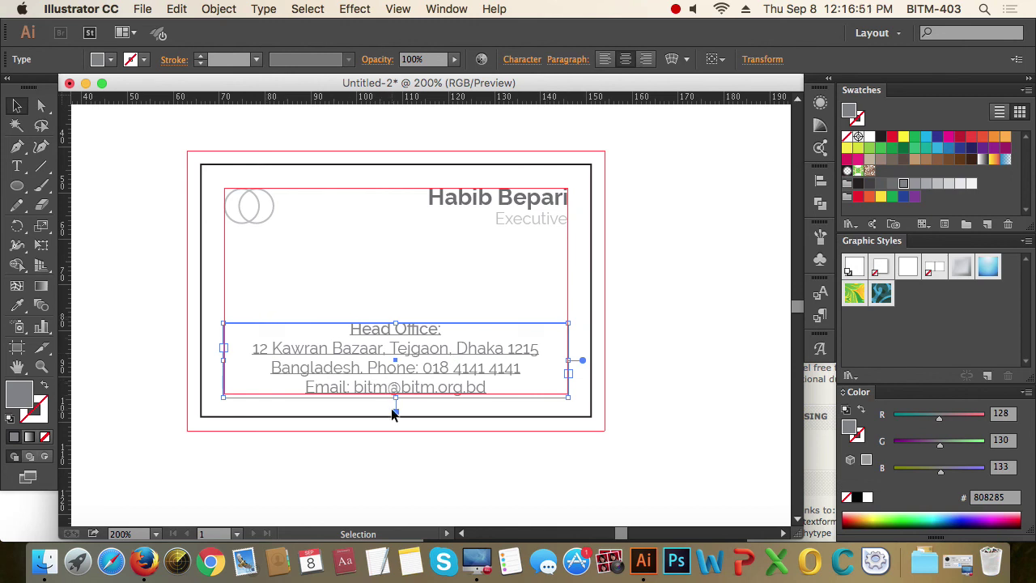
click(664, 388)
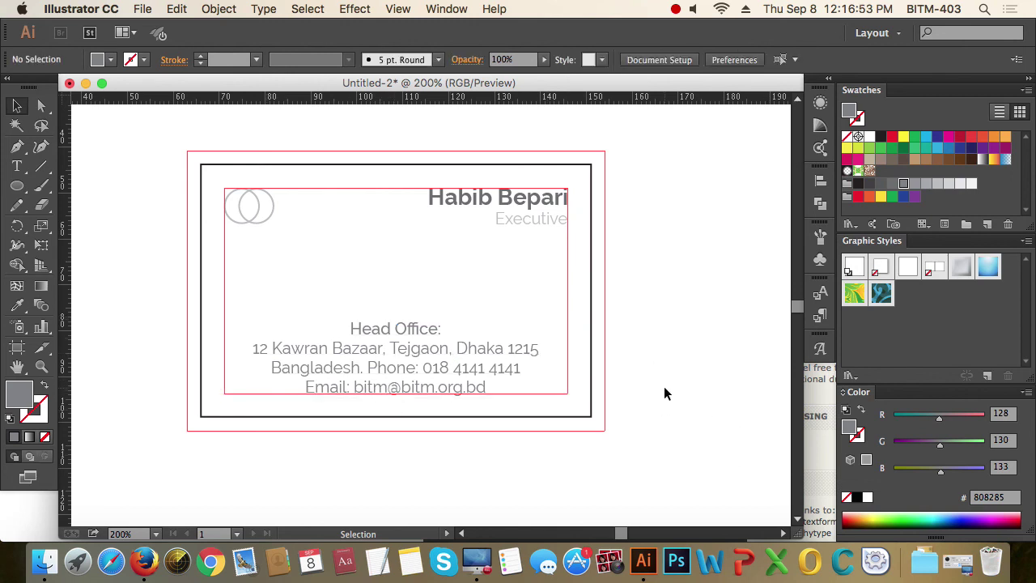
key(super+semicolon)
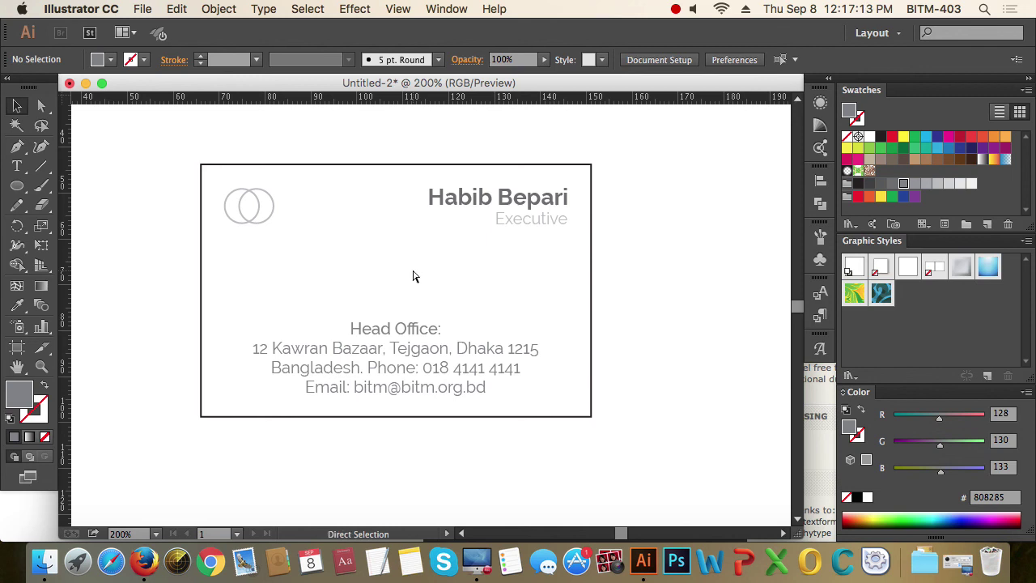
key(super+semicolon)
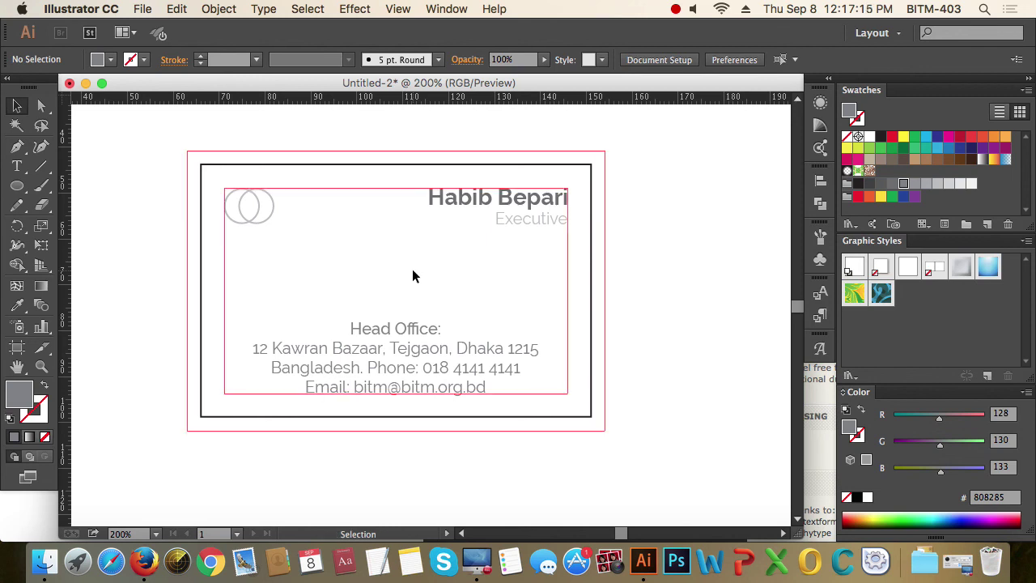
- Type the tagline 'Dive in to the ocean' above the address and select its frame
key(t)
click(277, 259)
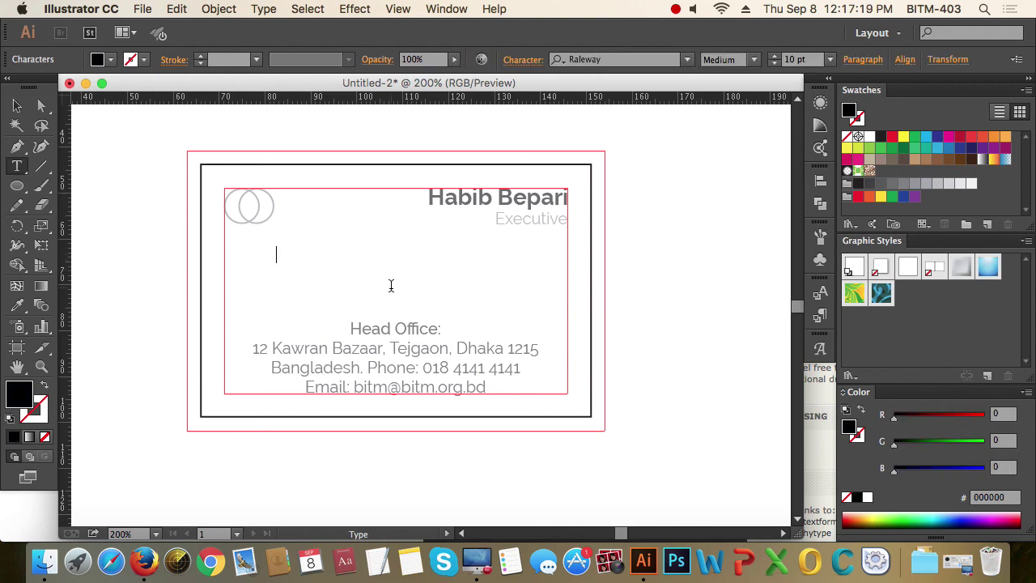
text(Dive in to the oi)
key(BackSpace)
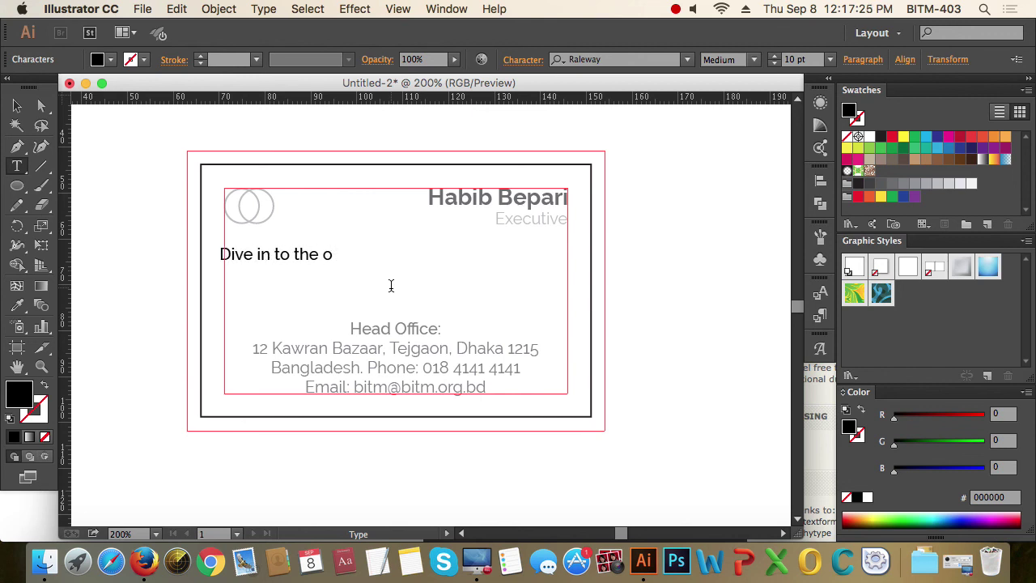
text(cer)
key(BackSpace)
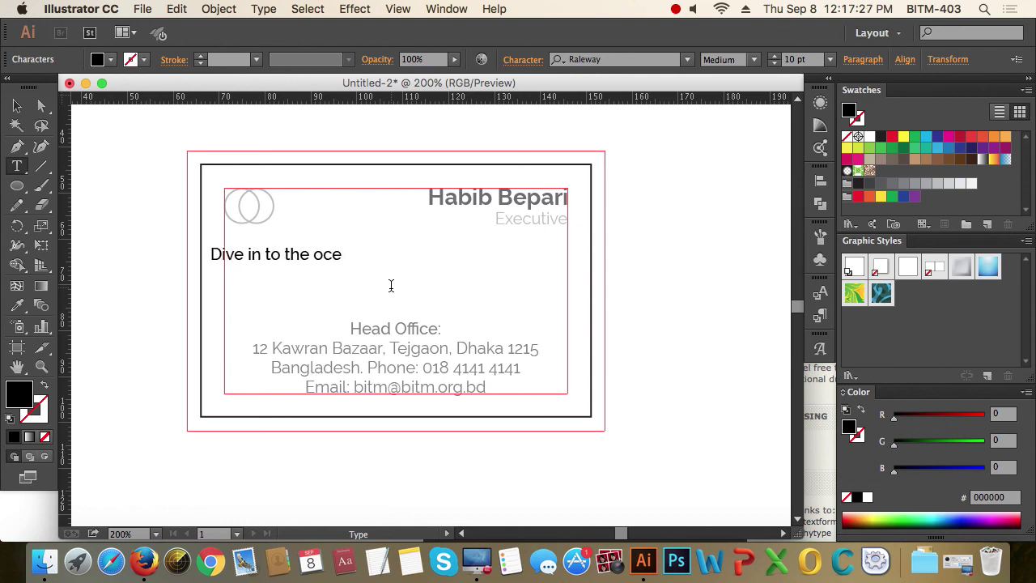
text(an)
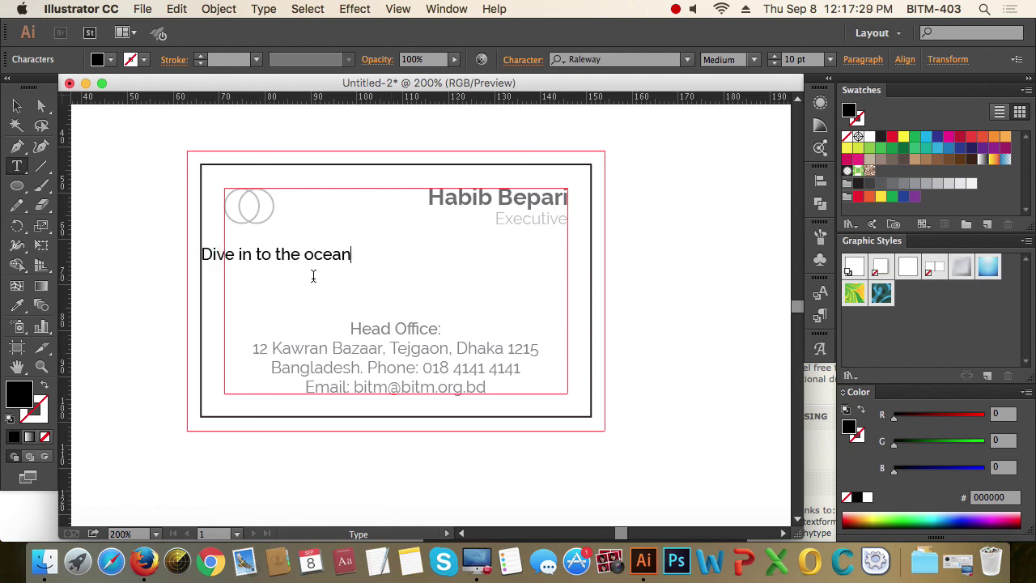
key(Escape)
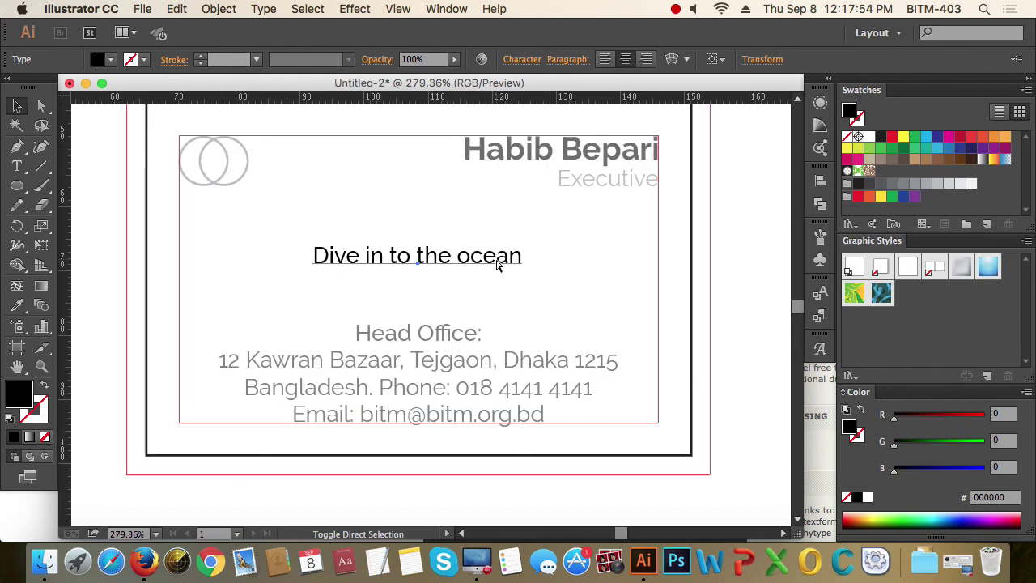
click(497, 266)
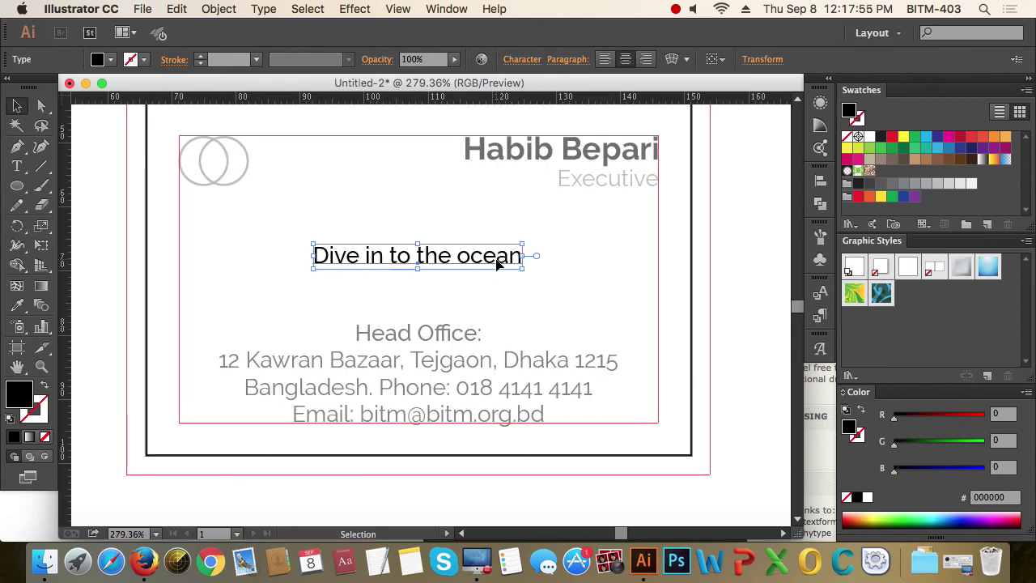
click(671, 59)
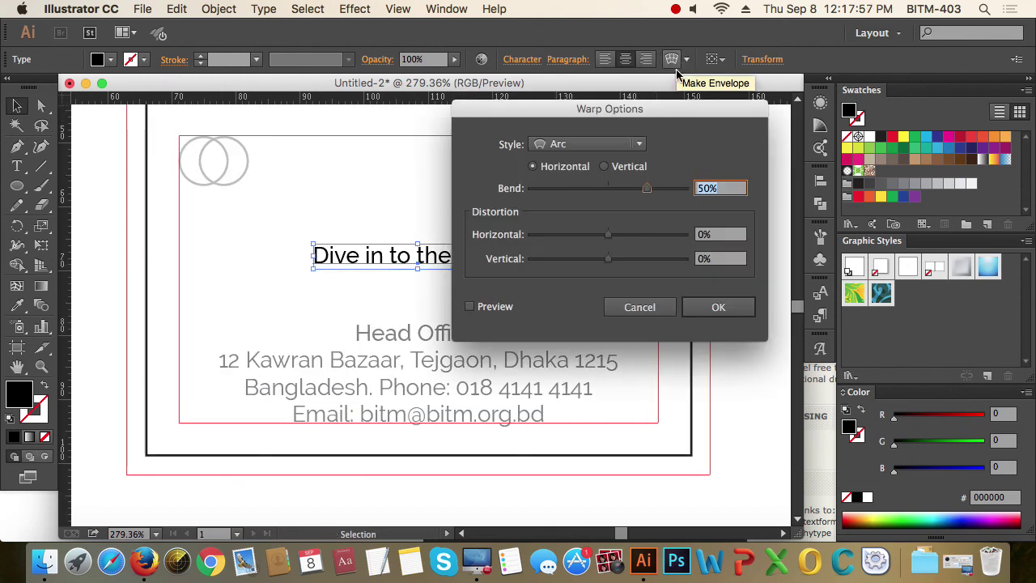
click(495, 307)
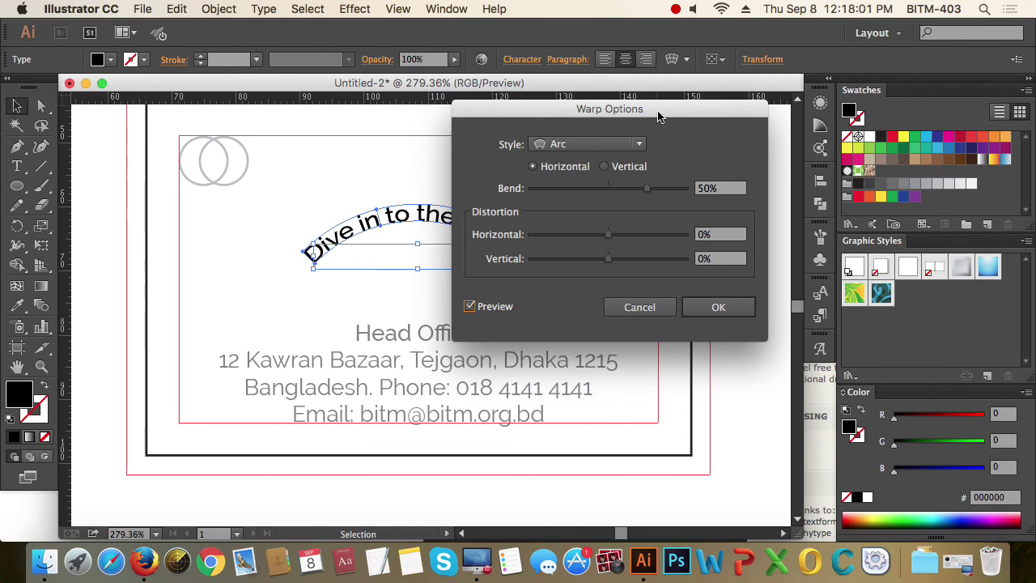
drag(661, 113, 814, 221)
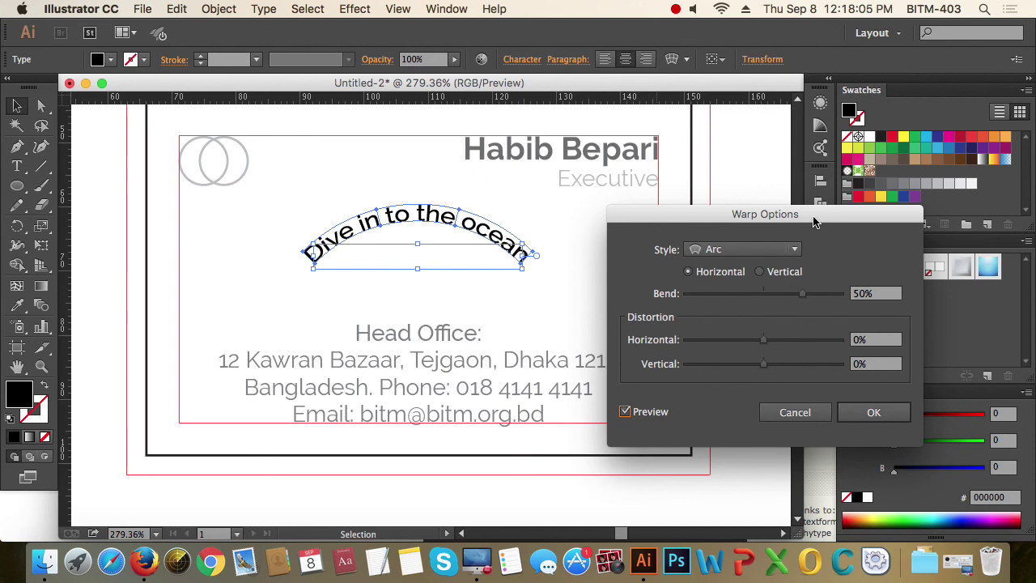
click(794, 255)
click(716, 323)
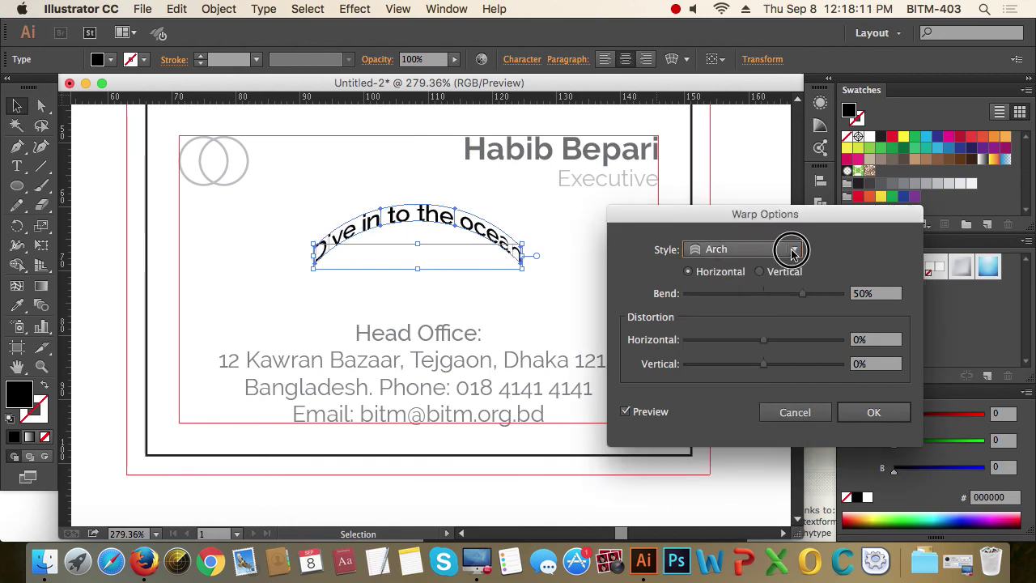
click(786, 248)
click(752, 357)
click(793, 249)
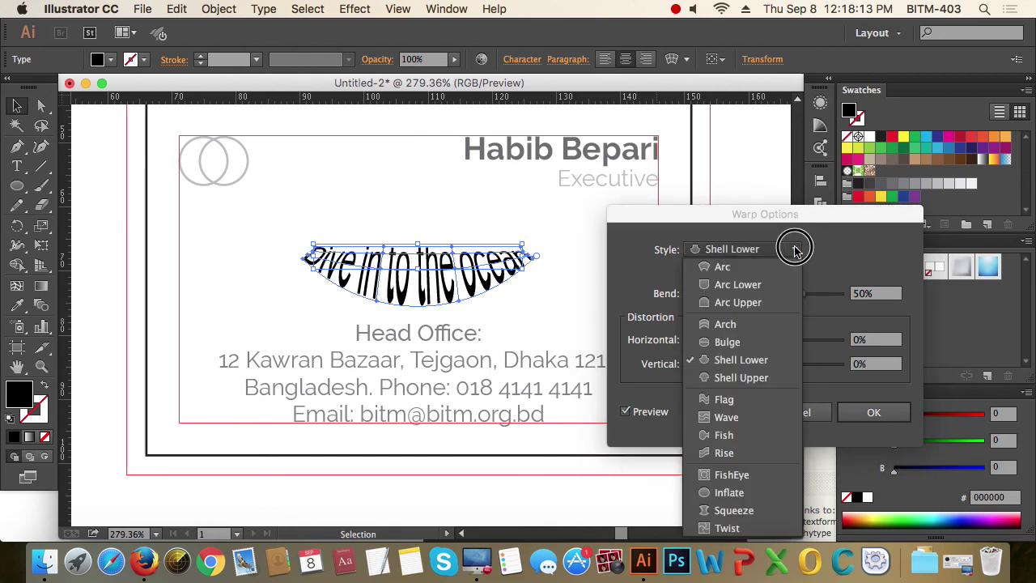
click(752, 454)
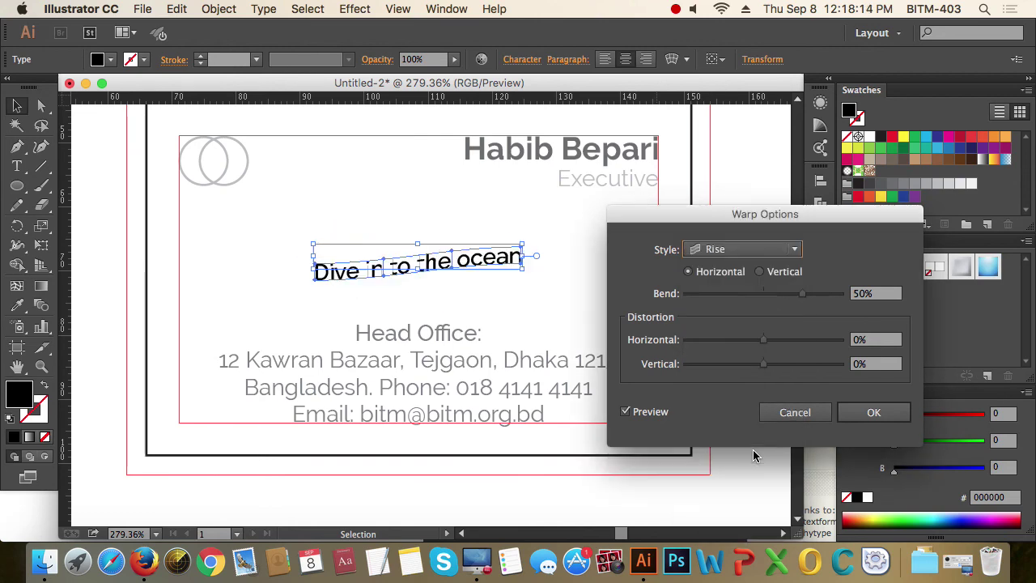
click(793, 257)
click(769, 300)
click(787, 250)
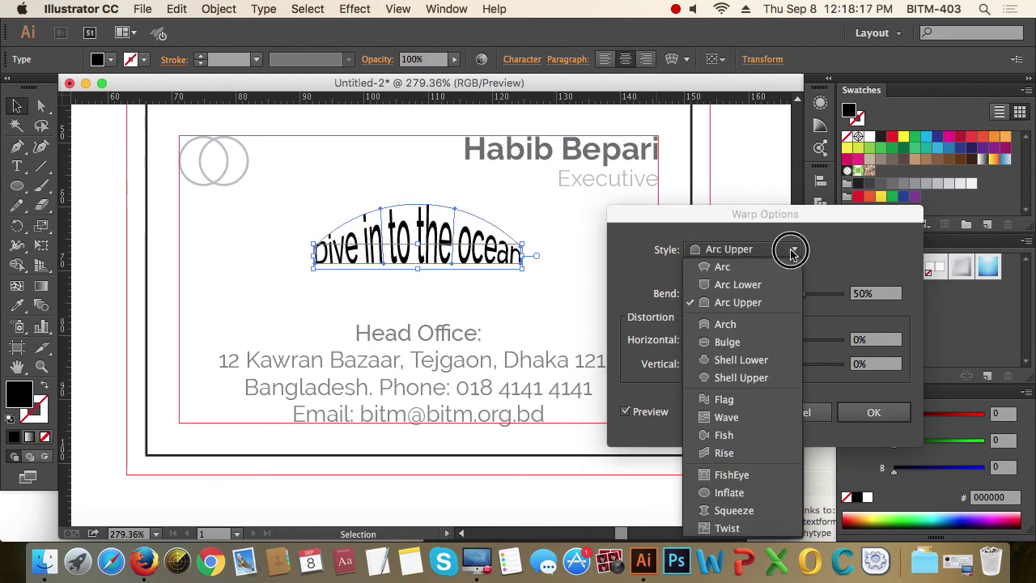
click(757, 481)
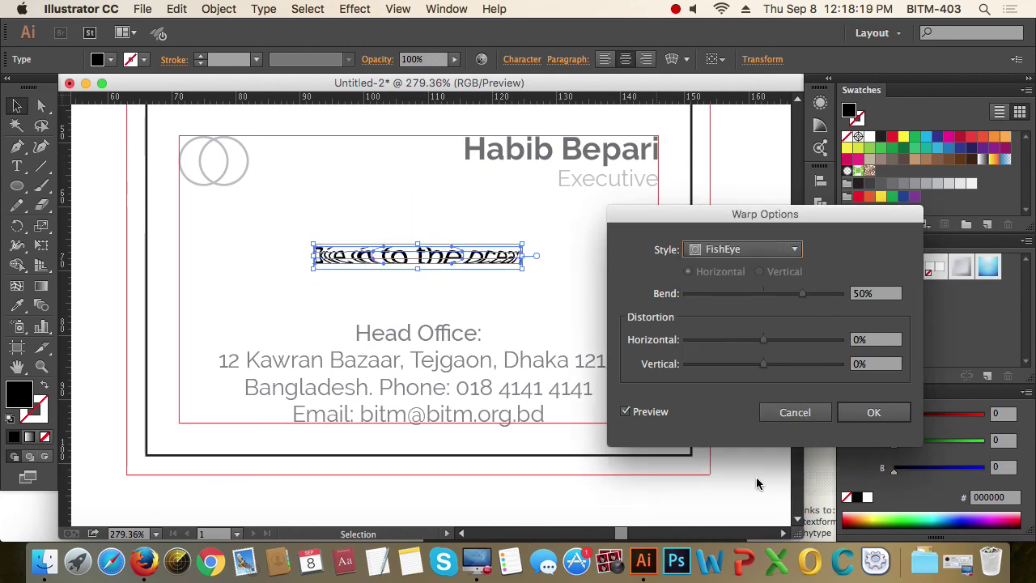
click(792, 251)
click(769, 270)
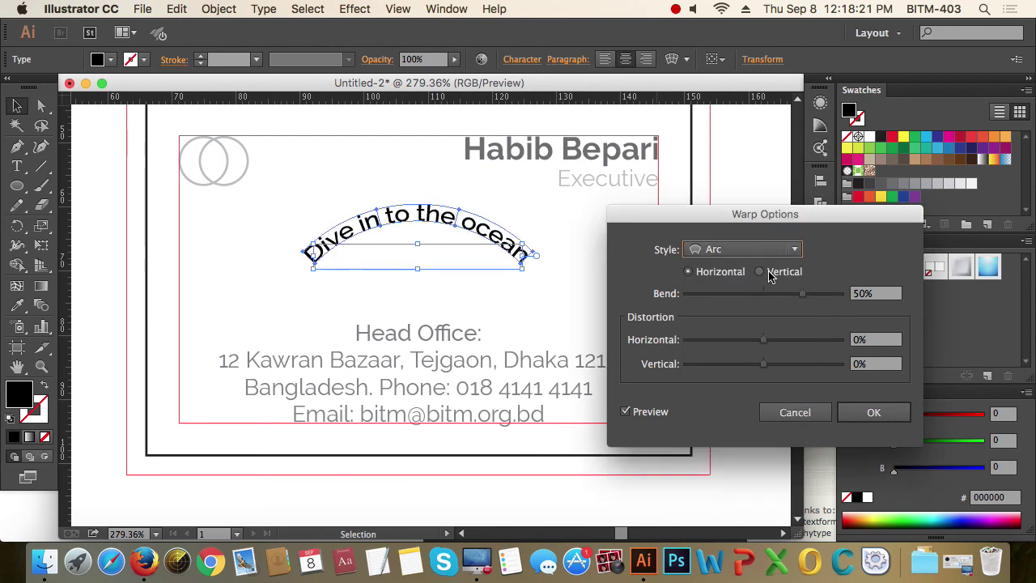
click(791, 247)
click(856, 242)
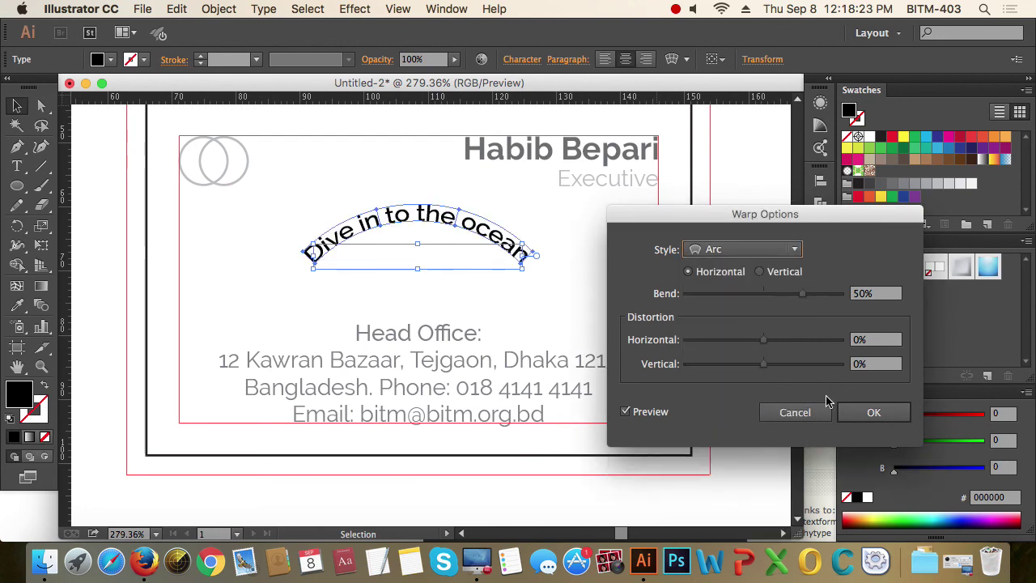
click(818, 412)
click(620, 289)
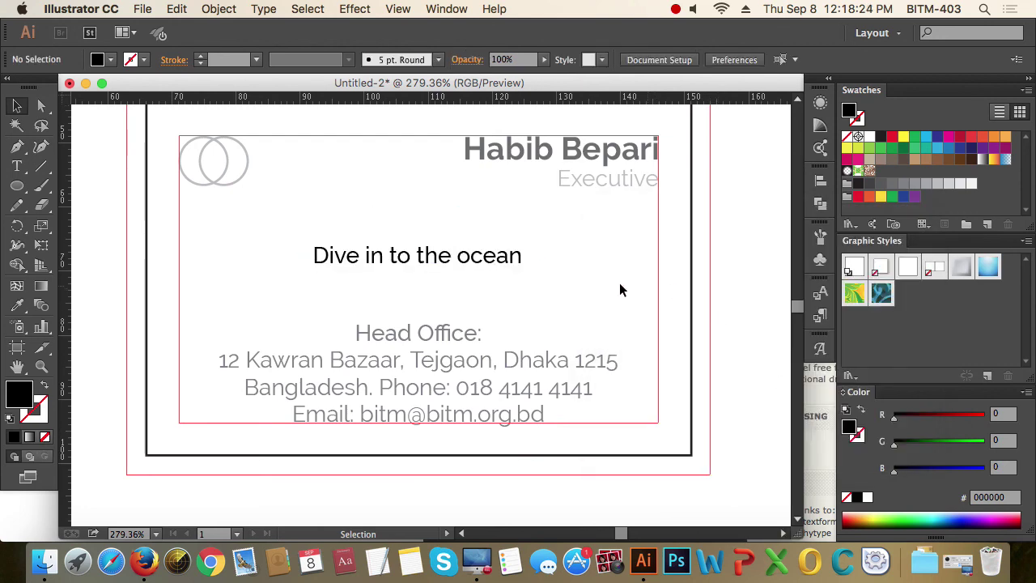
click(477, 262)
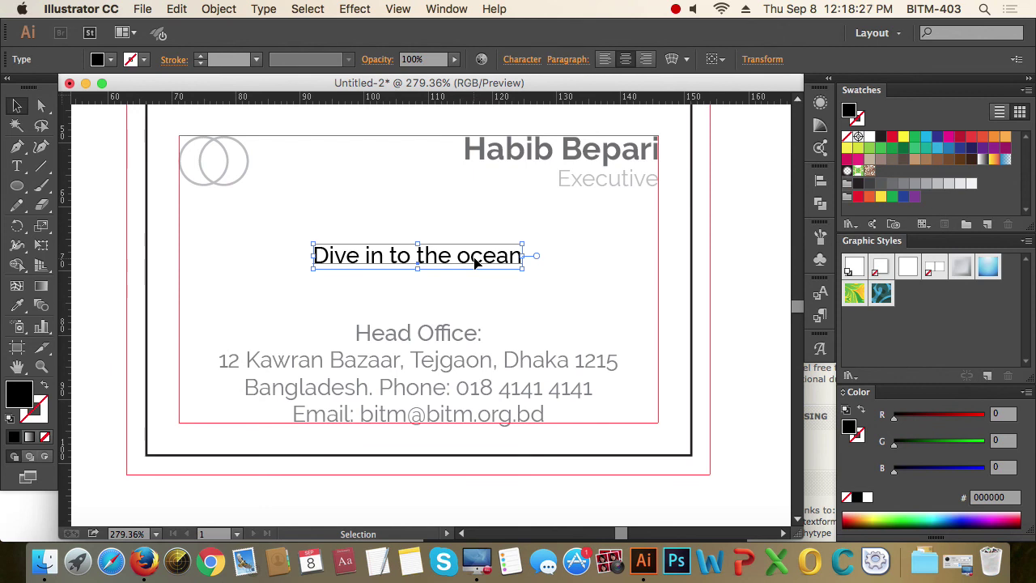
- Draw a full-width light grey (#e6e7e8) band over the tagline and send it behind
click(573, 276)
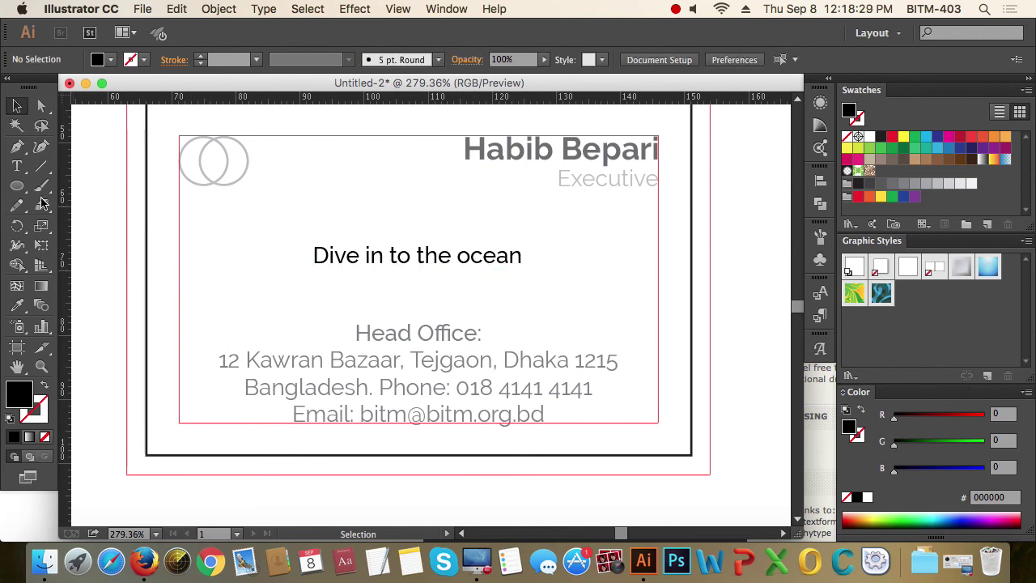
drag(17, 185, 49, 181)
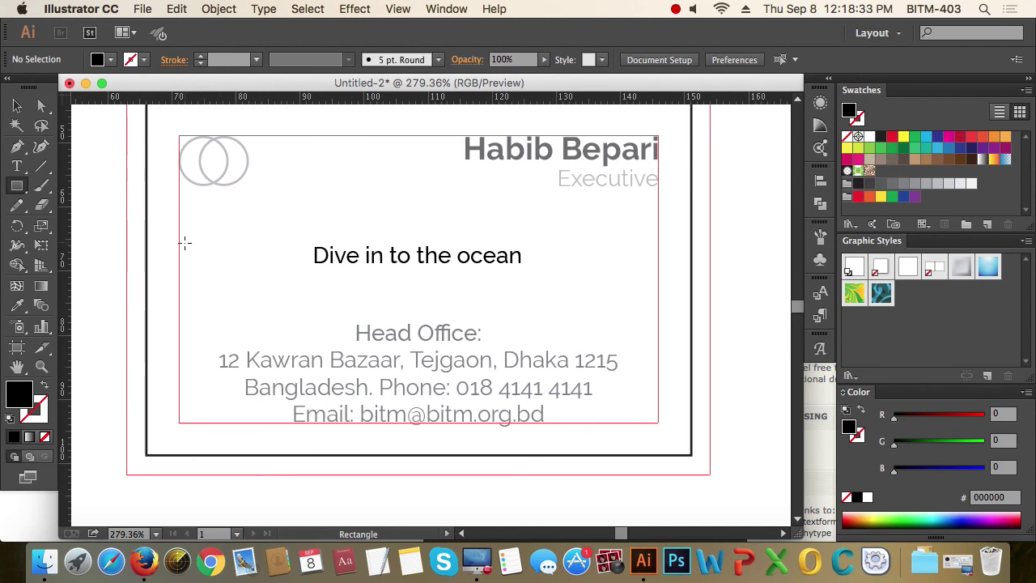
drag(146, 221, 692, 248)
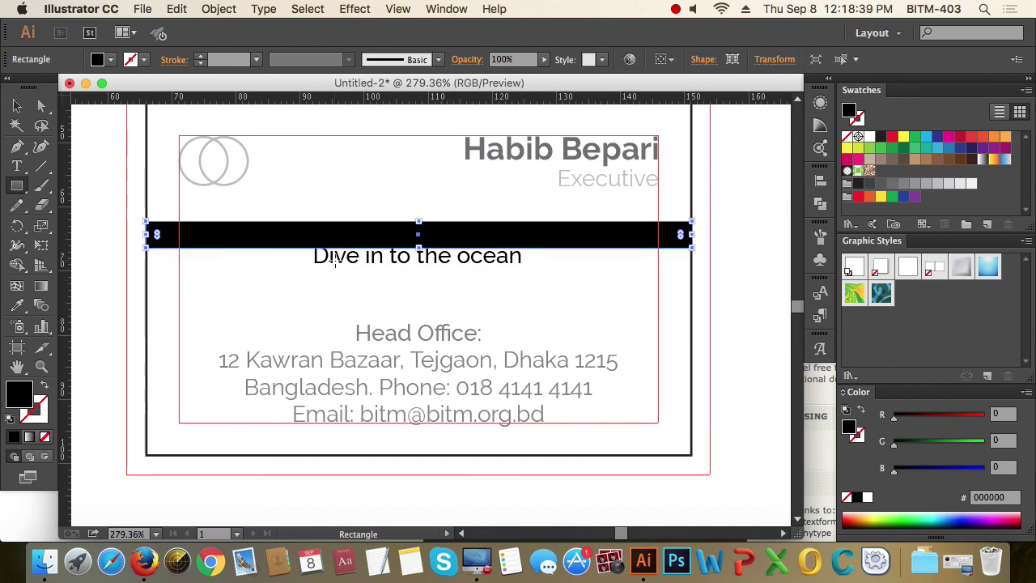
key(v)
drag(541, 240, 544, 263)
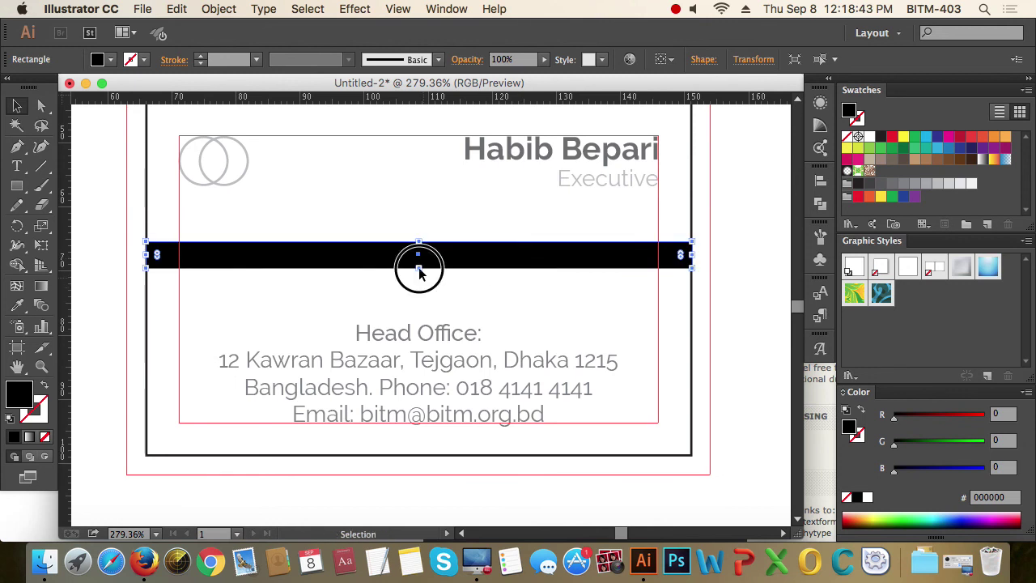
drag(418, 267, 418, 271)
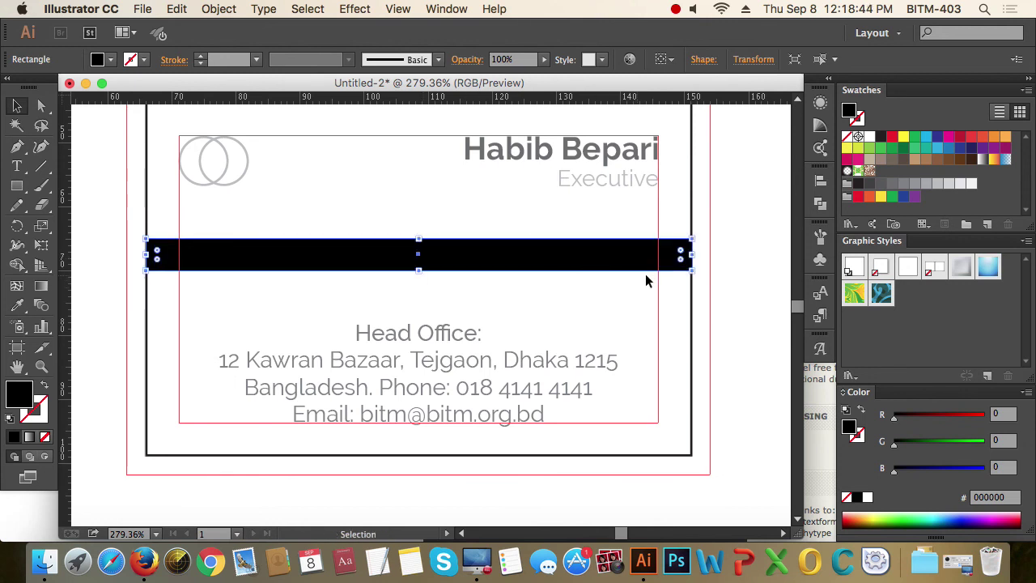
click(960, 183)
key(super+bracketleft)
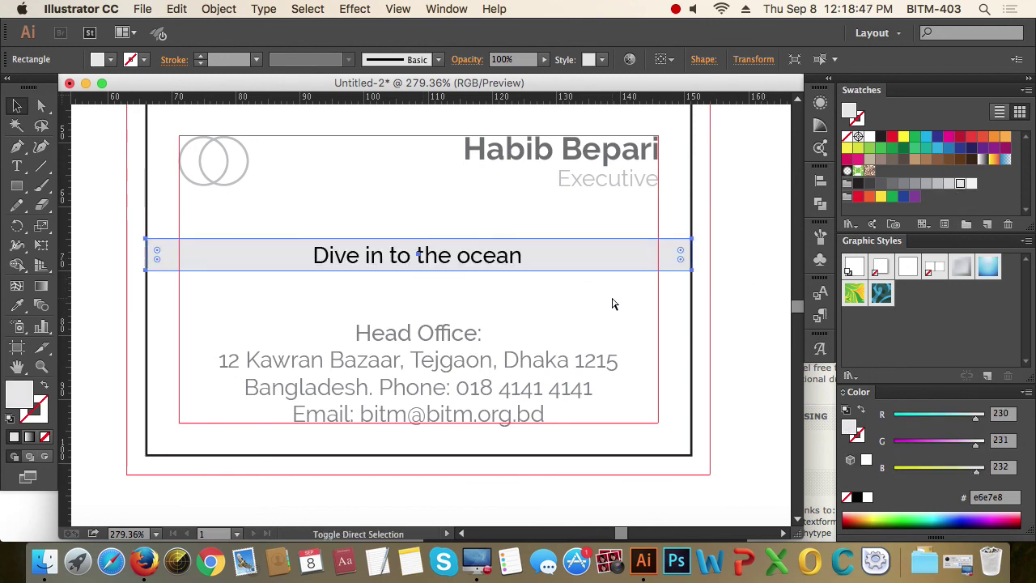
click(613, 301)
- Recolour the tagline dark grey (#6d6e71), then select the band behind it
click(498, 265)
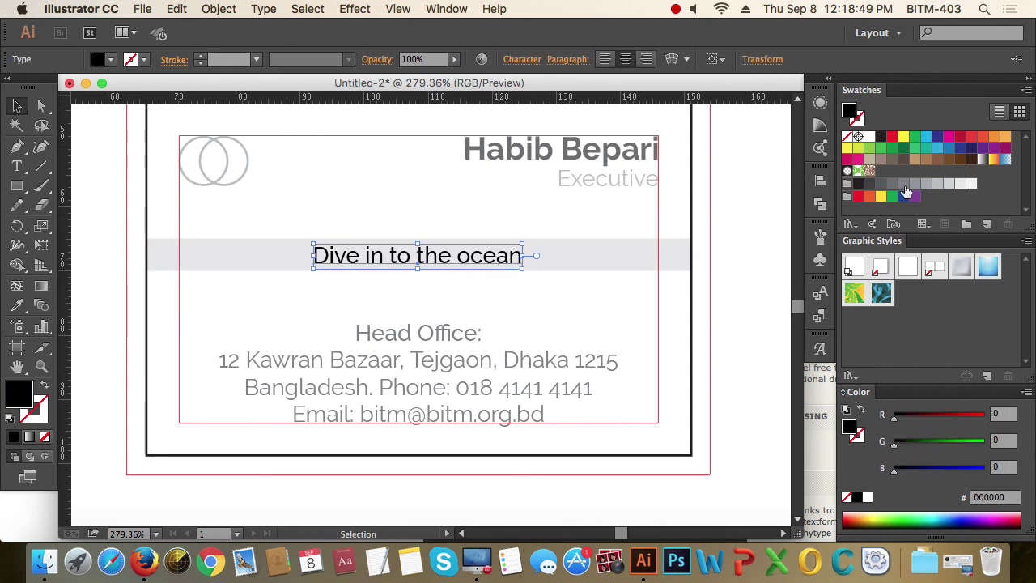
click(914, 185)
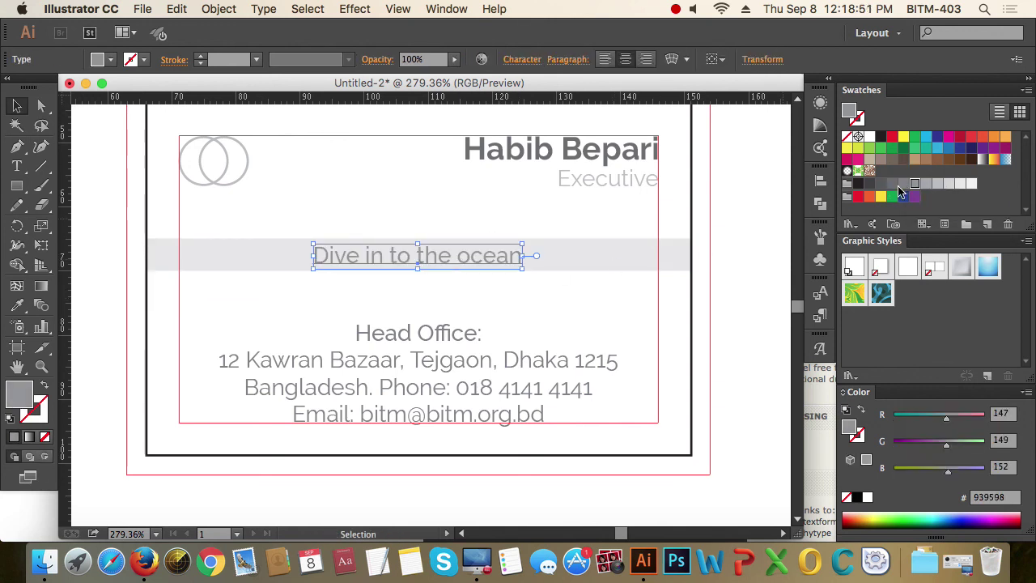
click(892, 184)
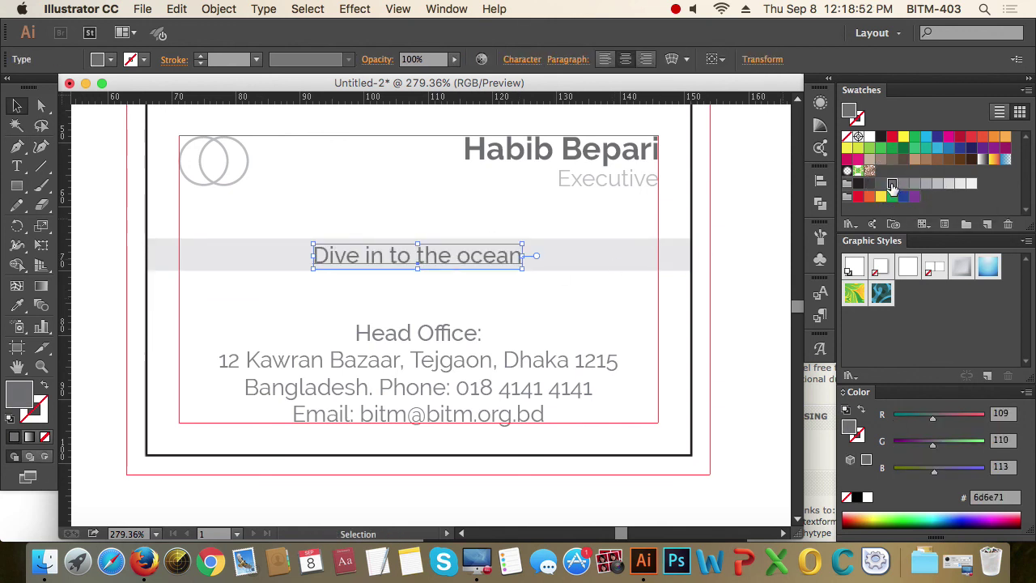
click(642, 315)
click(615, 261)
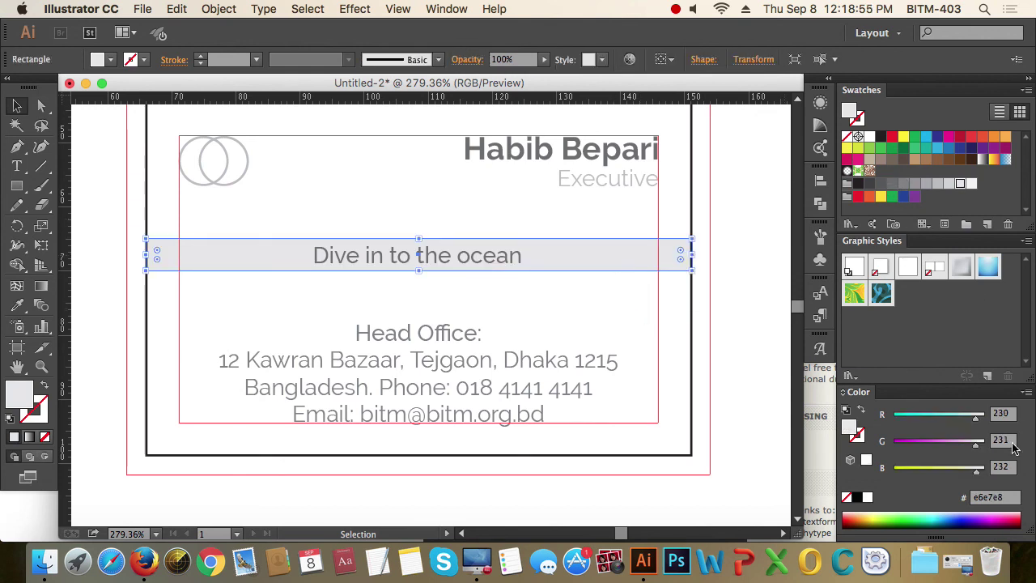
- Switch the Color panel to CMYK and set the band's fill to 0 cyan, 0 magenta, 7% black
click(1025, 391)
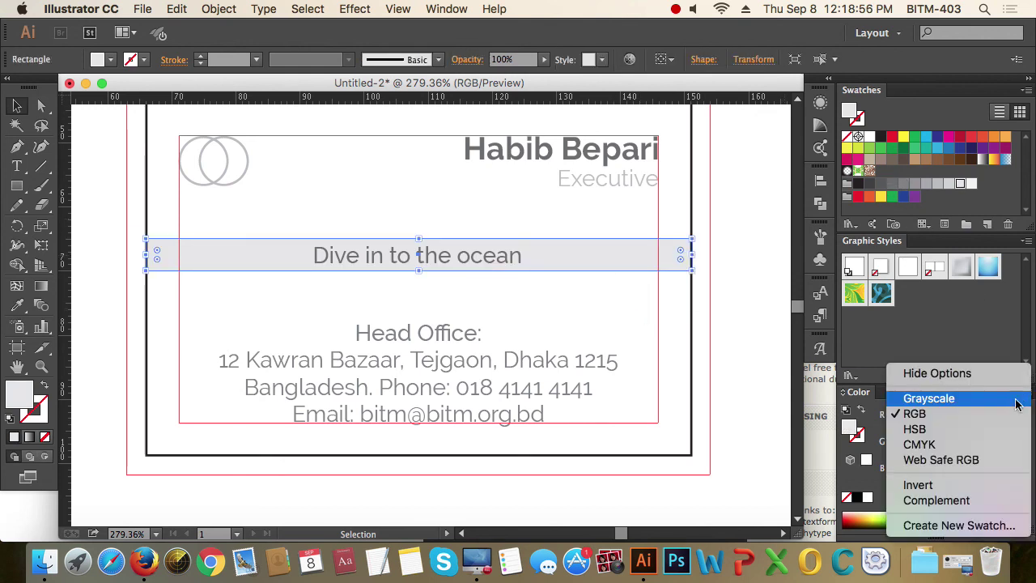
click(919, 444)
drag(900, 416, 892, 436)
drag(896, 479, 905, 479)
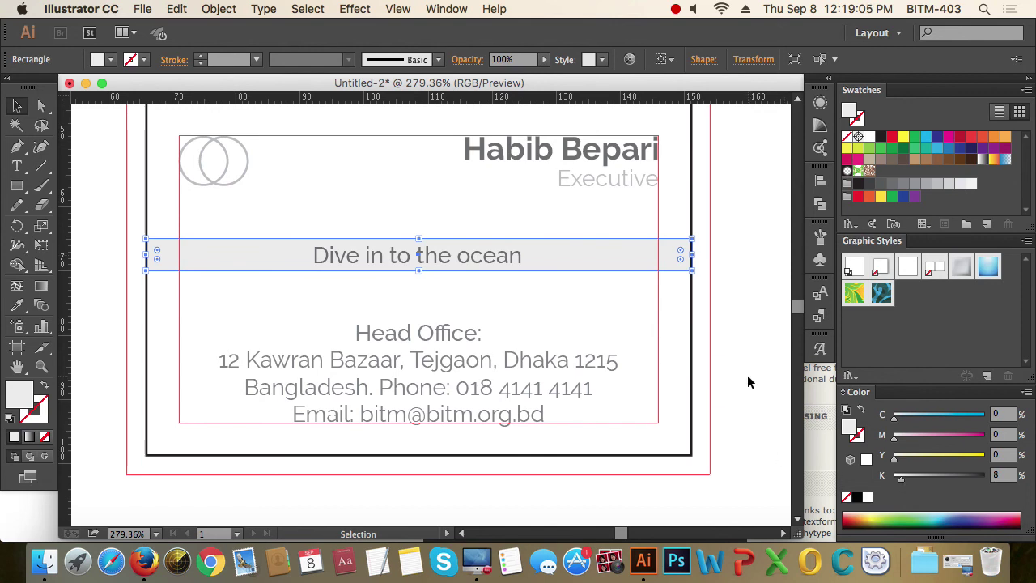
click(999, 475)
text(7)
key(Return)
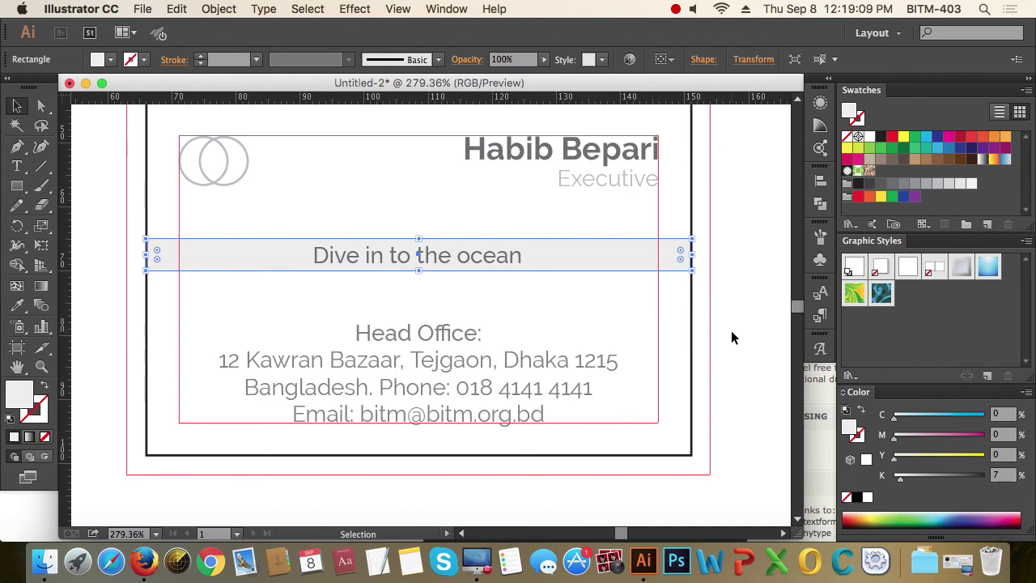
click(732, 332)
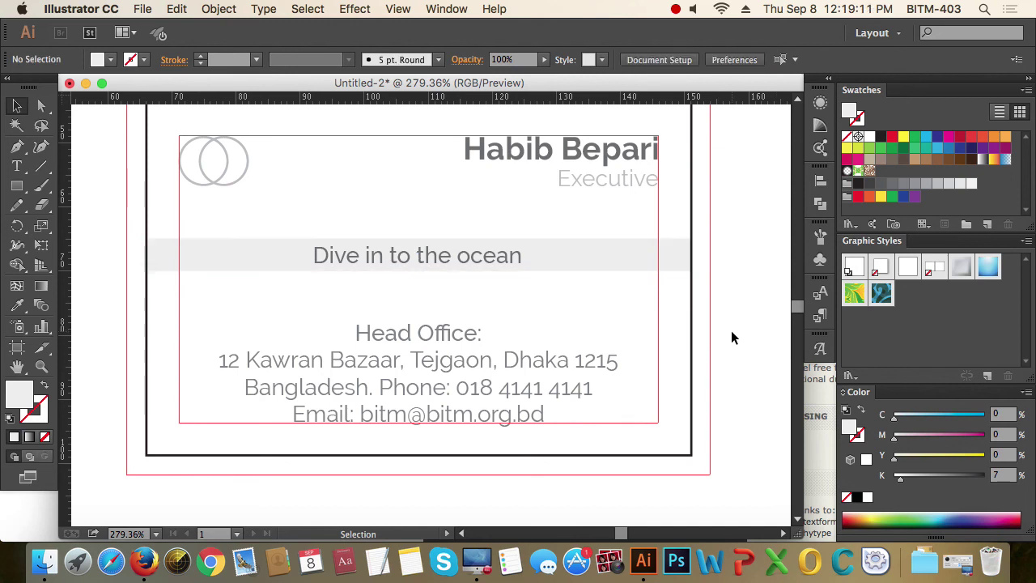
- Select the band and tagline and centre the tagline horizontally on the band
drag(532, 291, 484, 251)
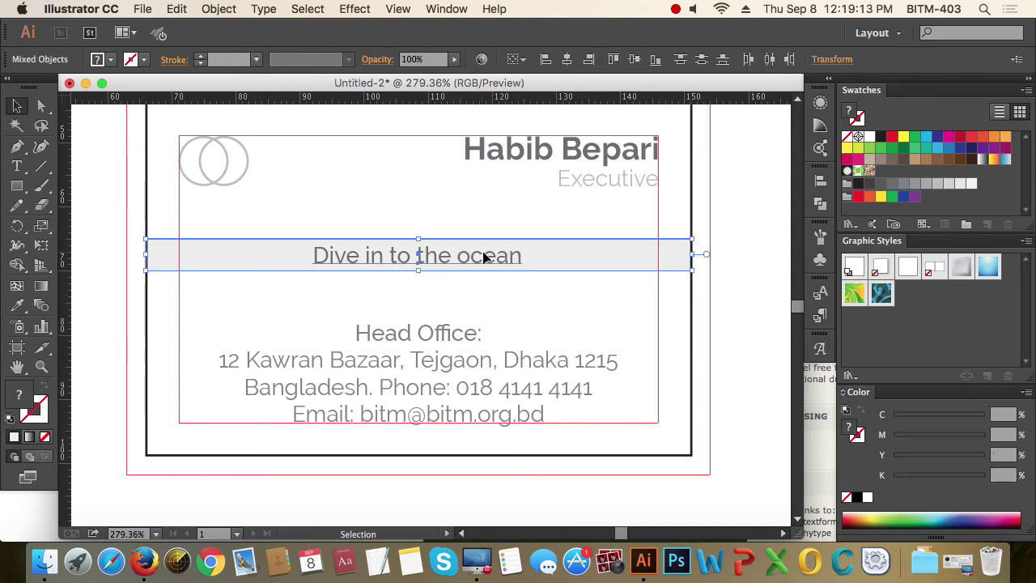
click(566, 60)
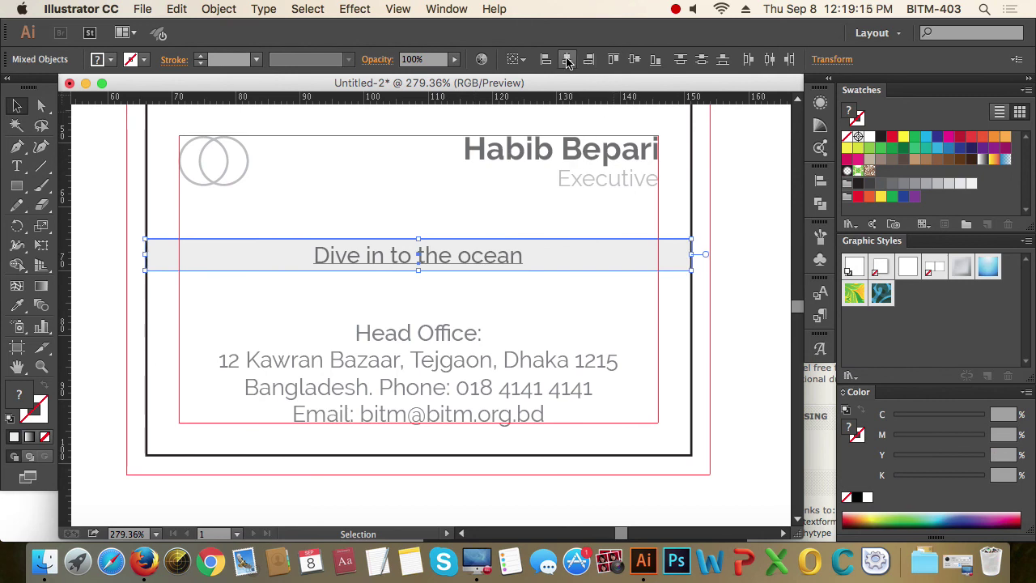
key(z)
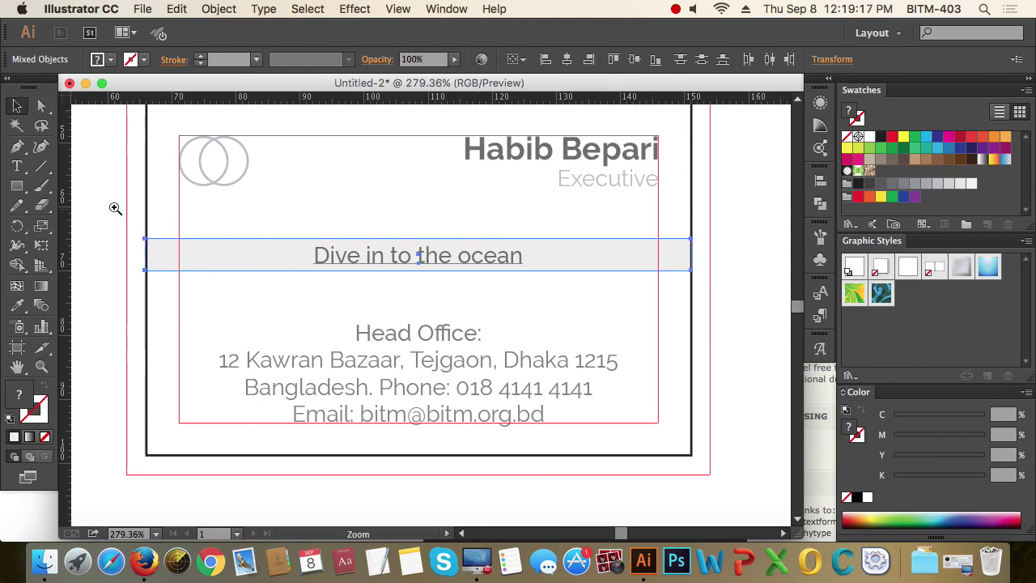
drag(113, 208, 234, 341)
key(v)
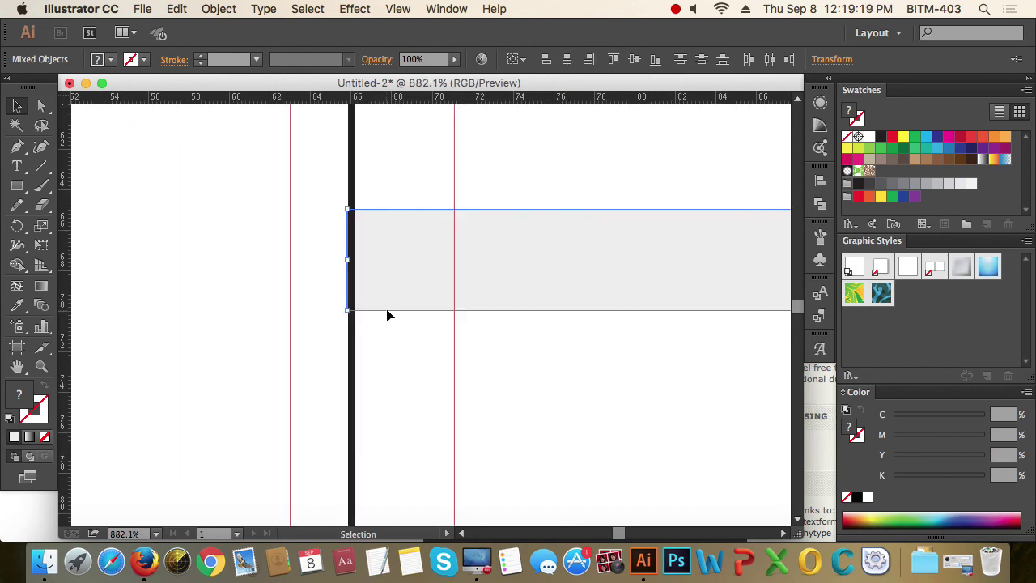
shift+click(391, 285)
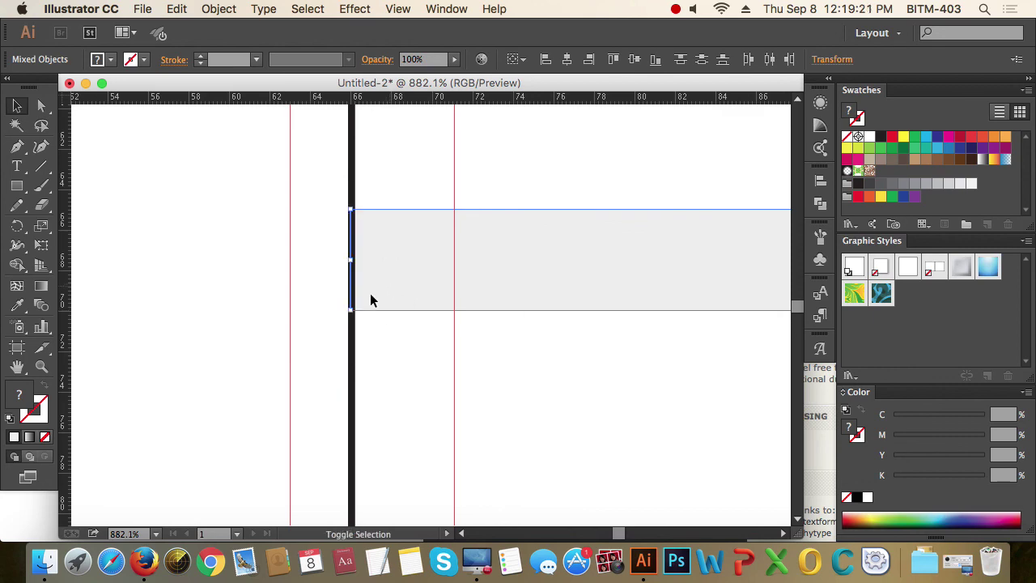
click(276, 316)
alt+click(654, 306)
alt+click(659, 307)
drag(659, 307, 421, 266)
drag(296, 175, 786, 397)
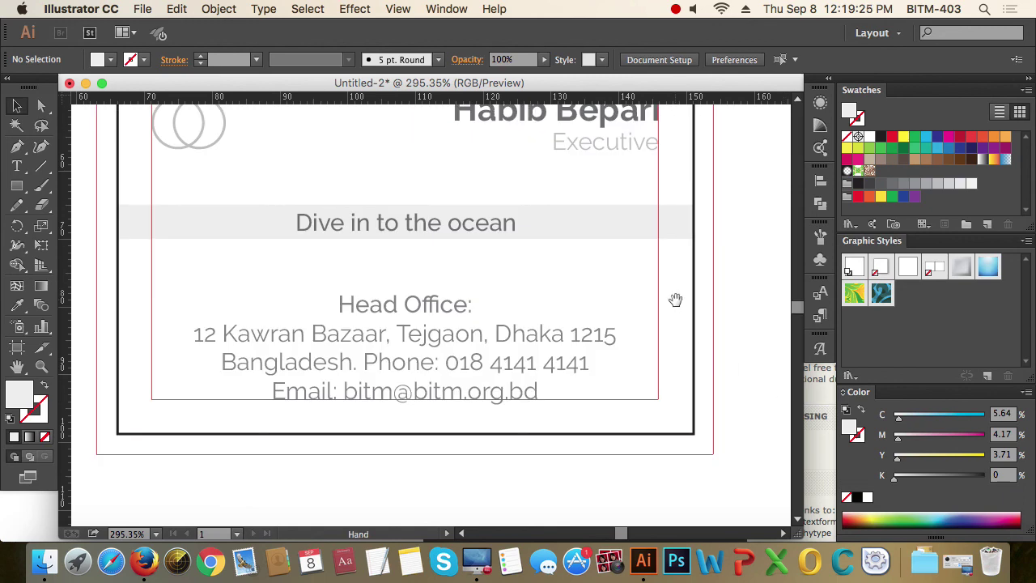
drag(675, 300, 685, 335)
- Centre the tagline vertically within the grey band
click(481, 259)
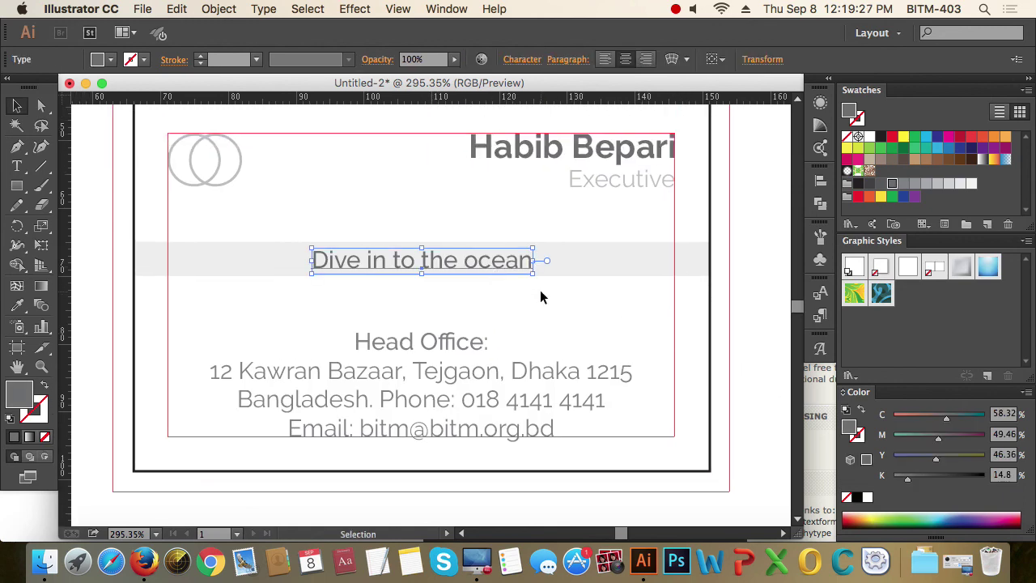
shift+click(491, 261)
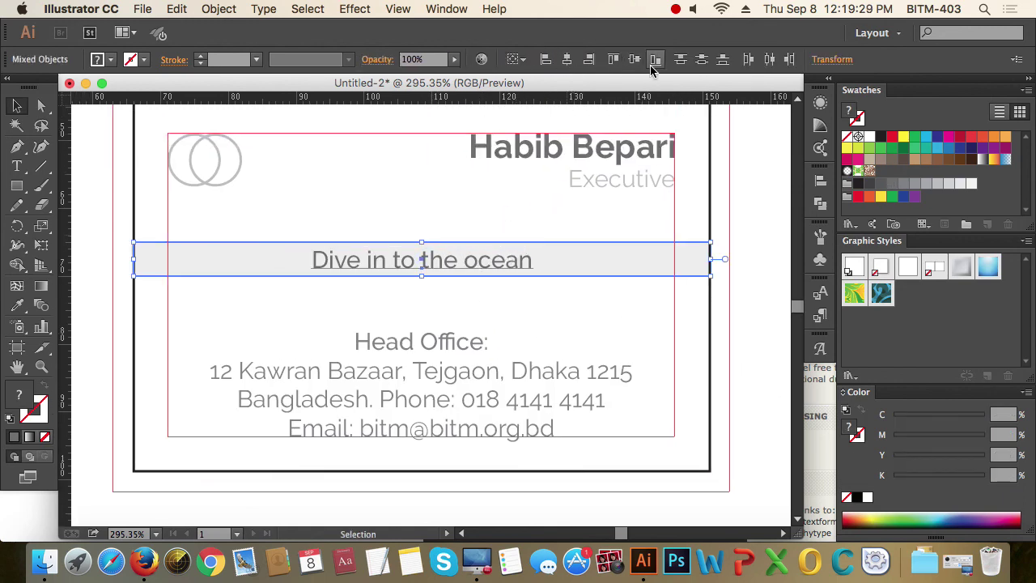
click(634, 60)
click(749, 293)
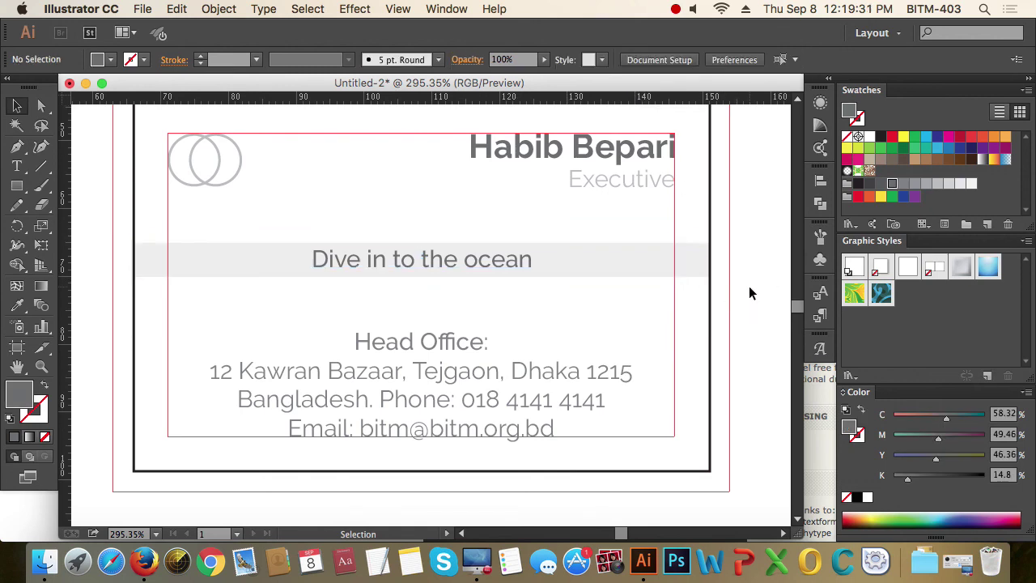
- Move the band and tagline slightly lower on the card together
drag(537, 296, 497, 274)
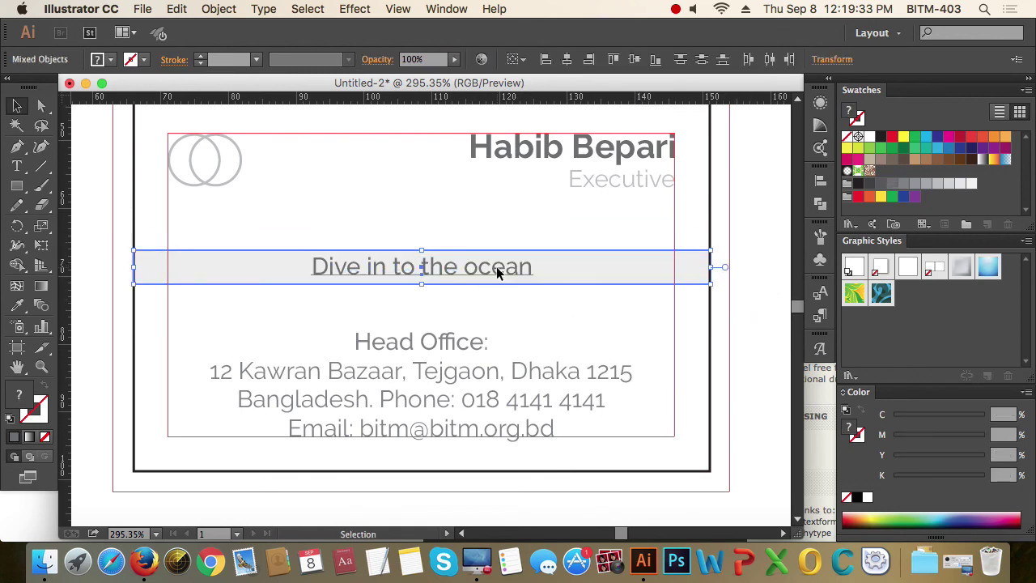
click(758, 301)
key(z)
alt+click(459, 271)
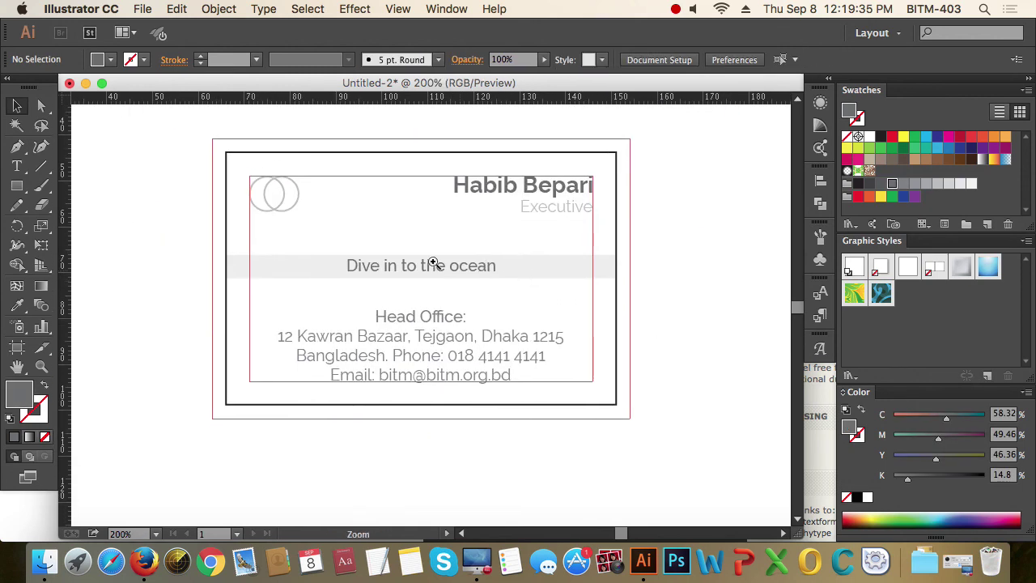
drag(185, 132, 669, 453)
drag(713, 395, 705, 399)
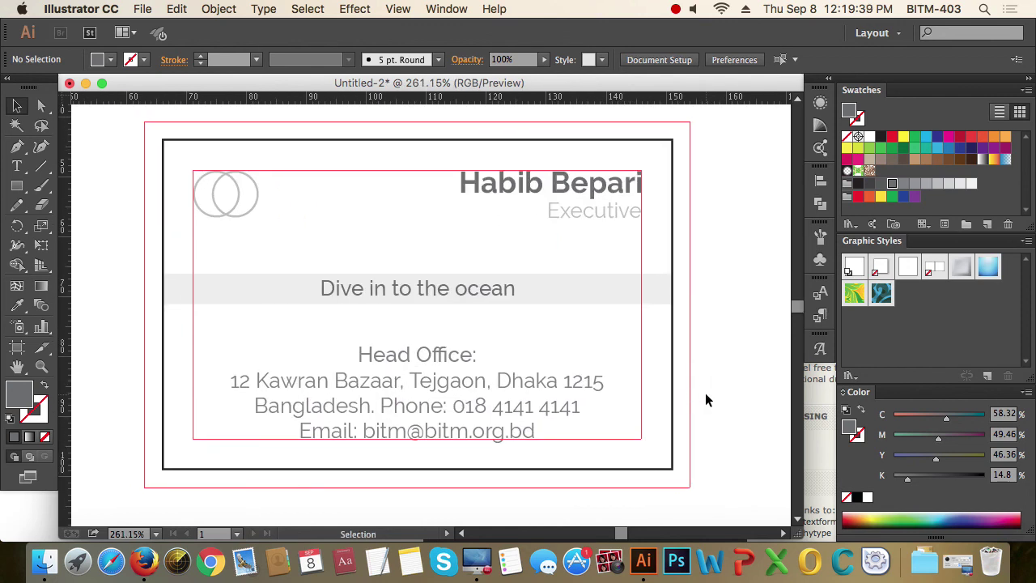